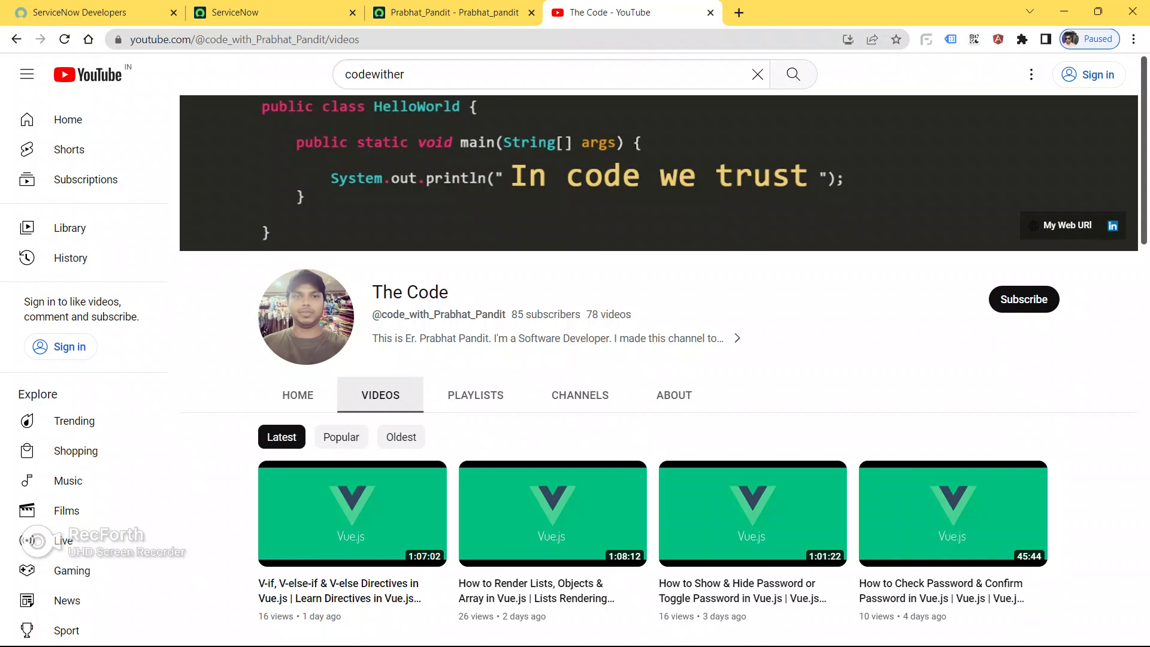
- Switch to the portal home page and examine its search banner, service cards, and Home, About Us and Catalog submenus
click(454, 12)
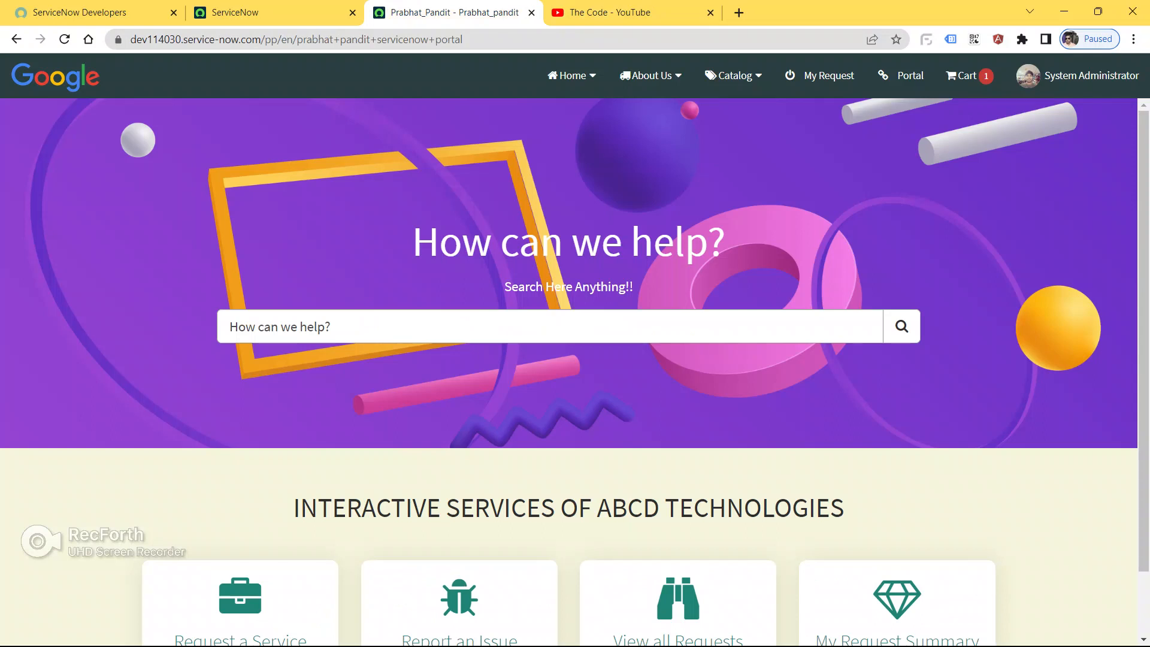
scroll(569, 360, down, 1)
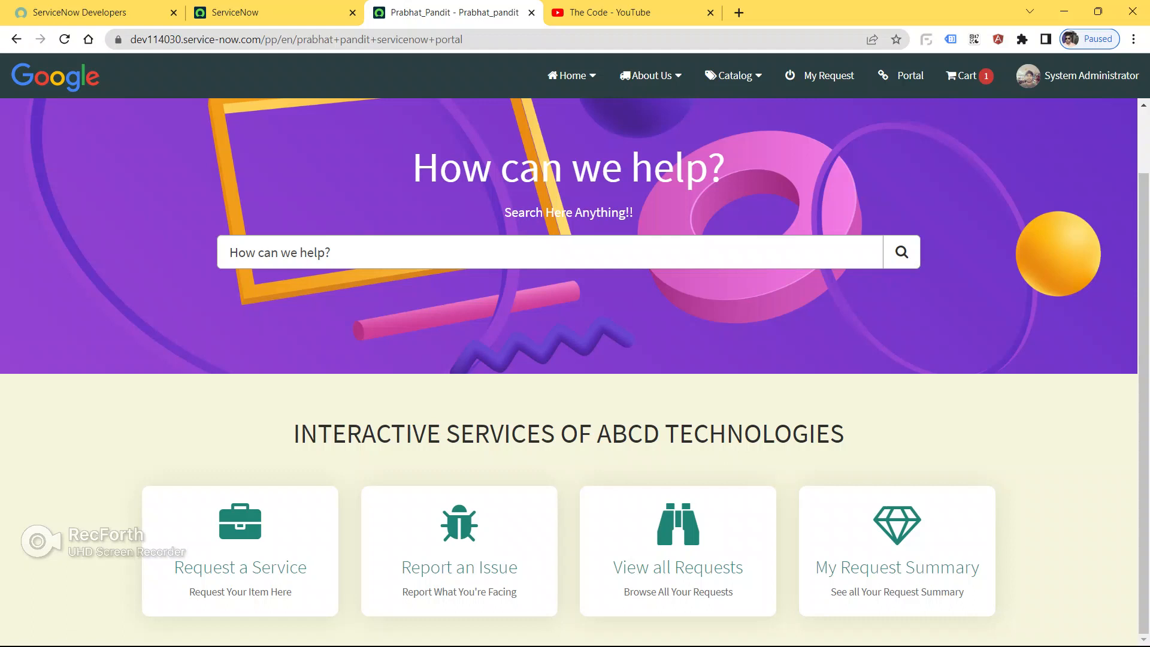
scroll(569, 360, up, 2)
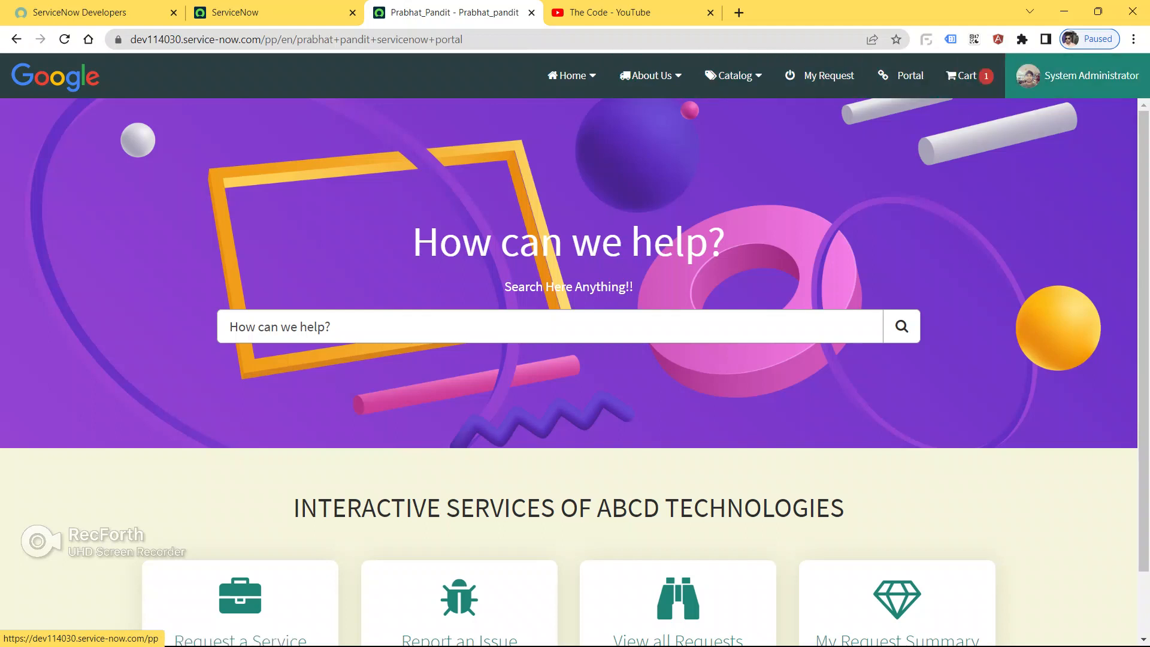
drag(413, 242, 724, 242)
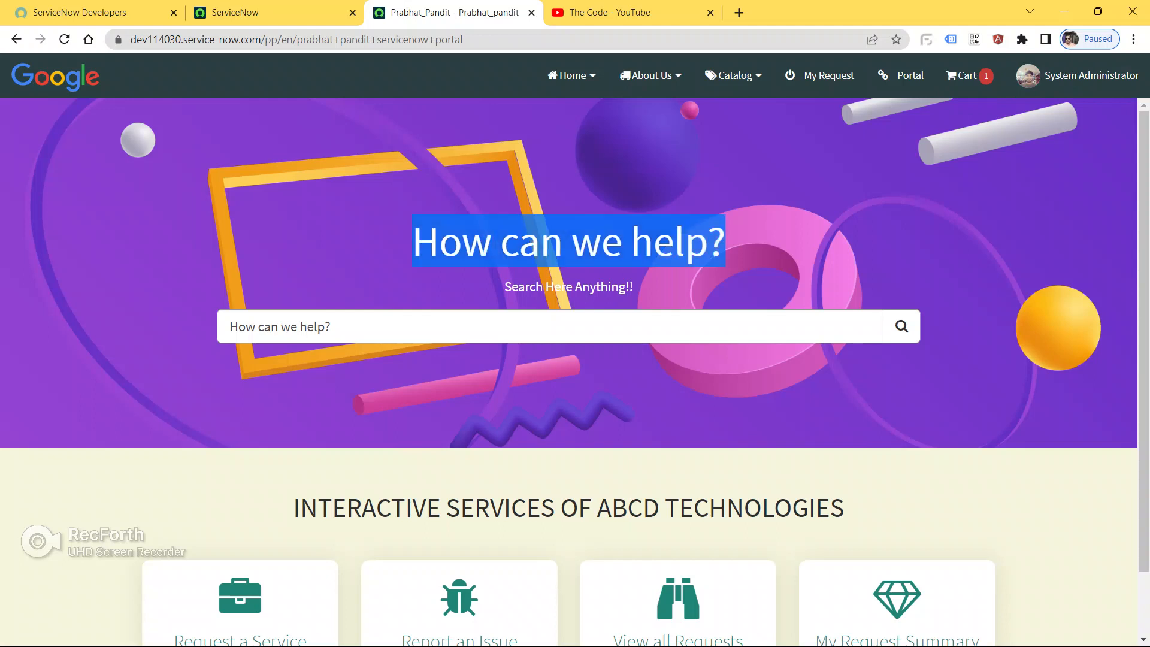
double_click(551, 286)
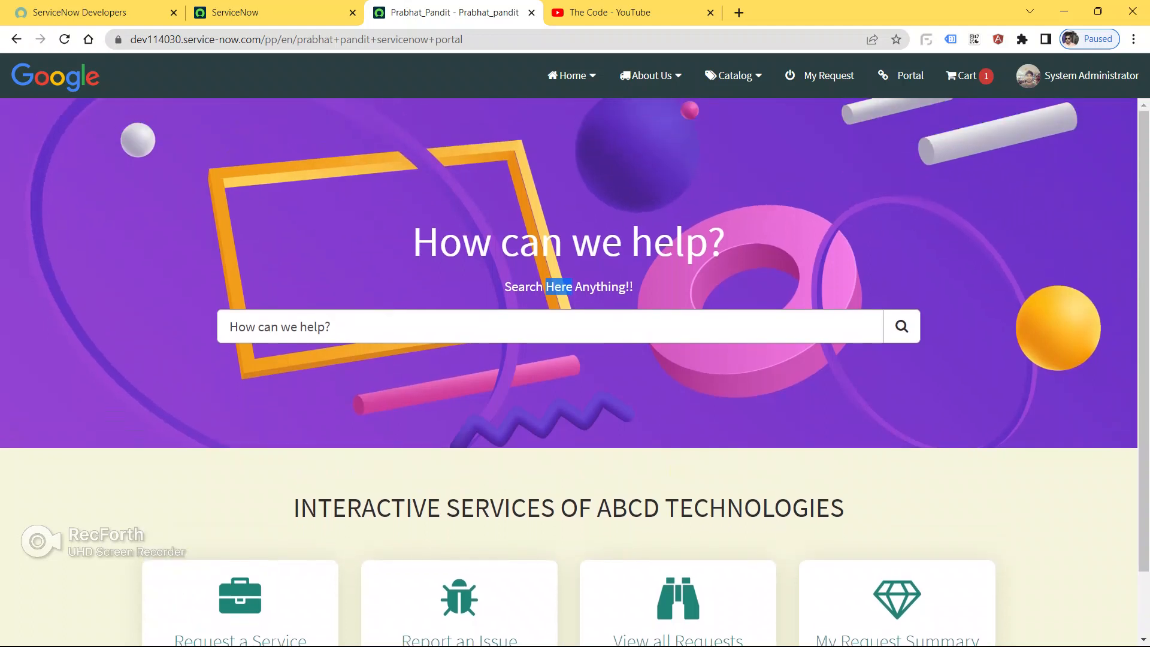
scroll(434, 540, down, 1)
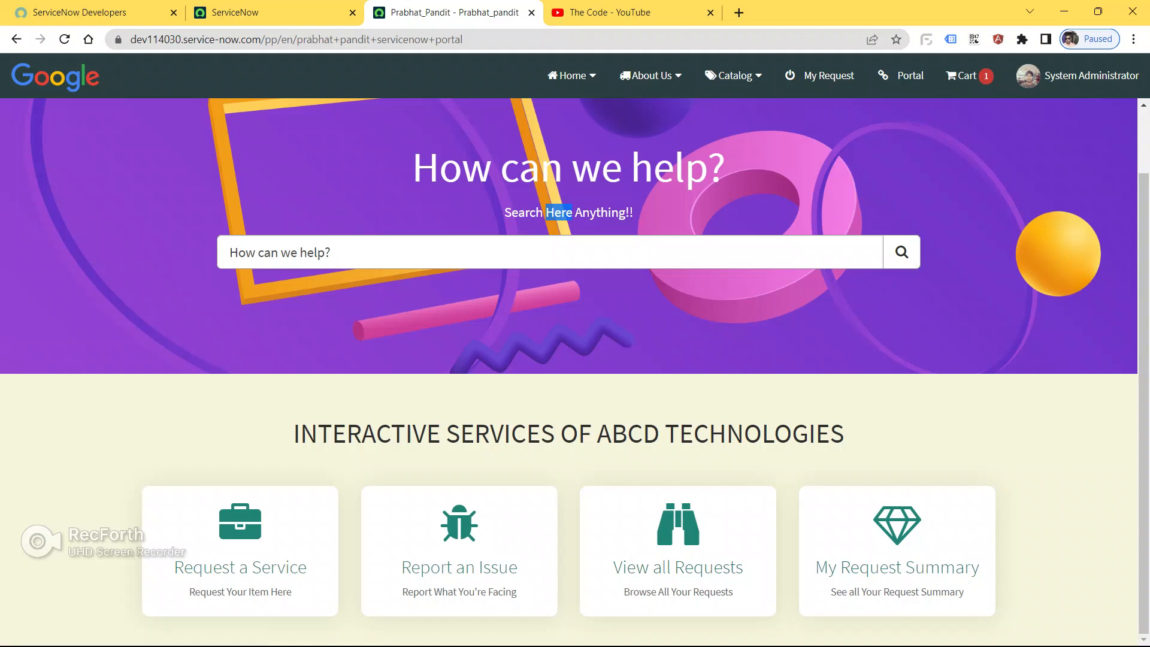
scroll(569, 360, up, 2)
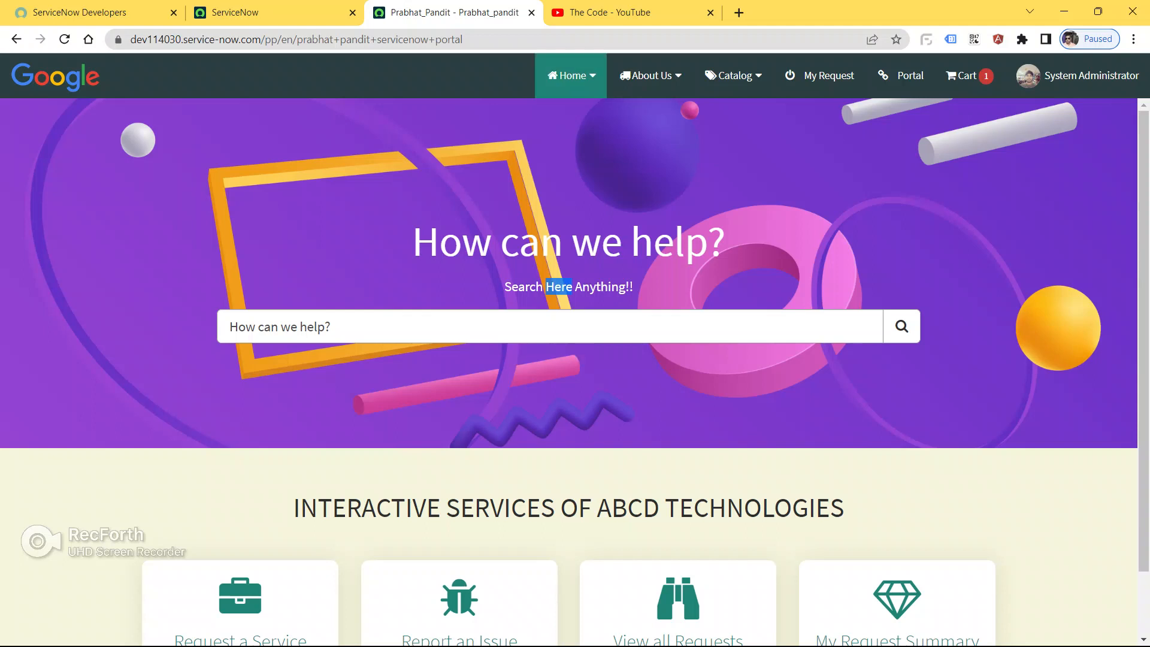
click(570, 77)
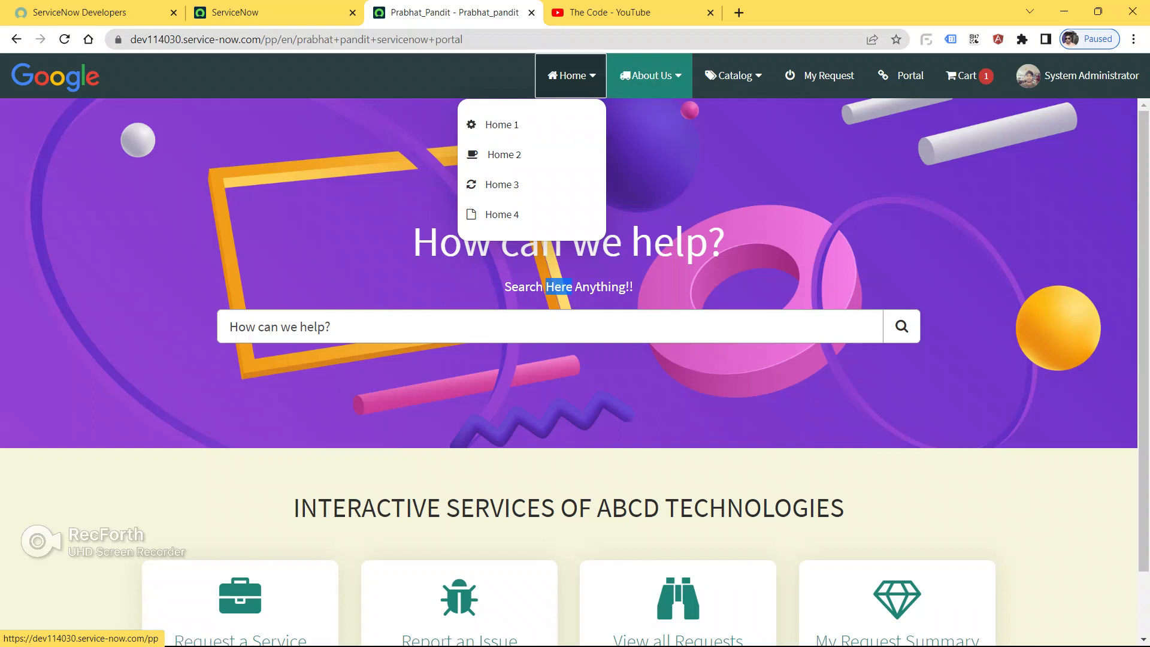
click(650, 75)
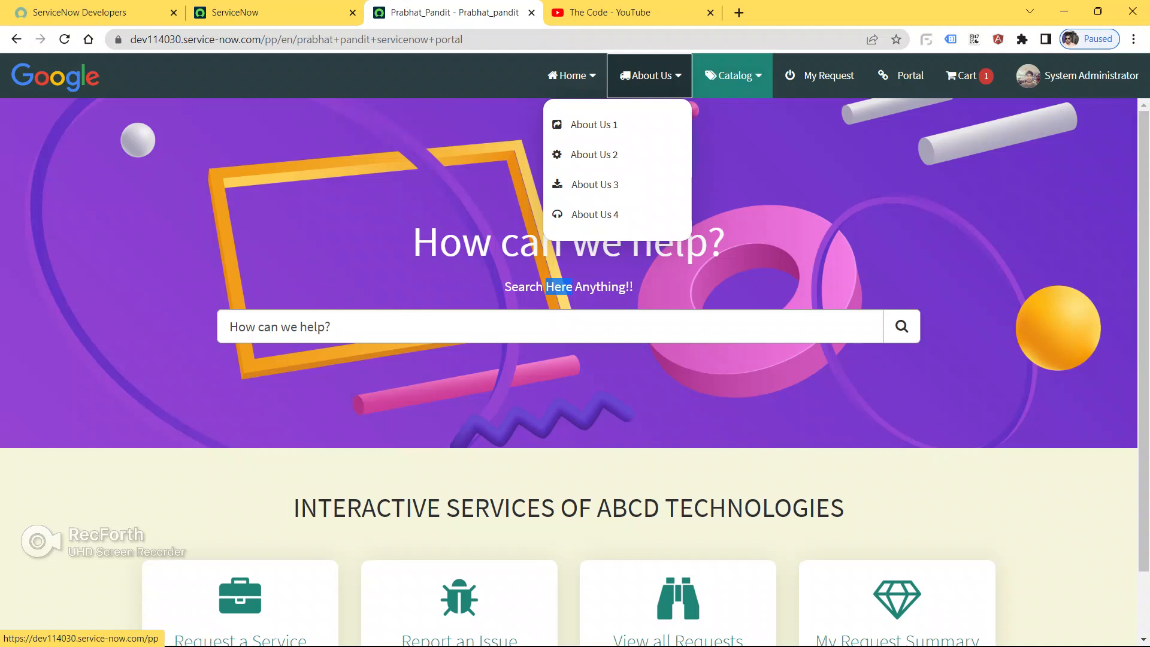
click(732, 75)
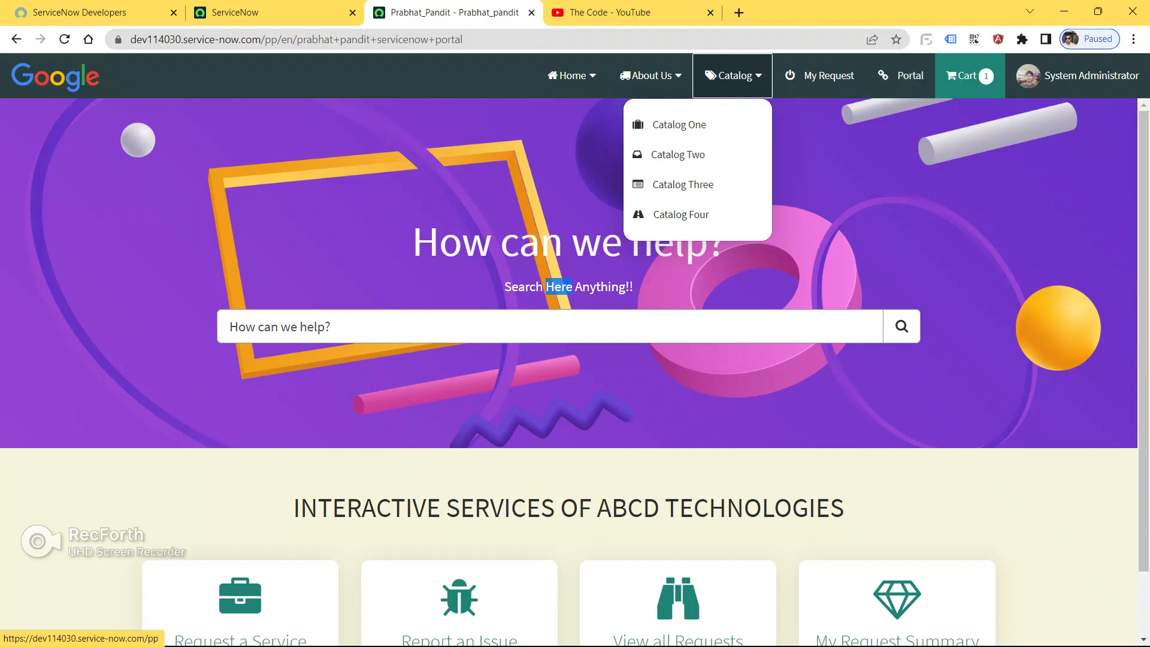
- View the full shopping cart, review the Sales Laptop item's details, and update the cart with it
click(967, 75)
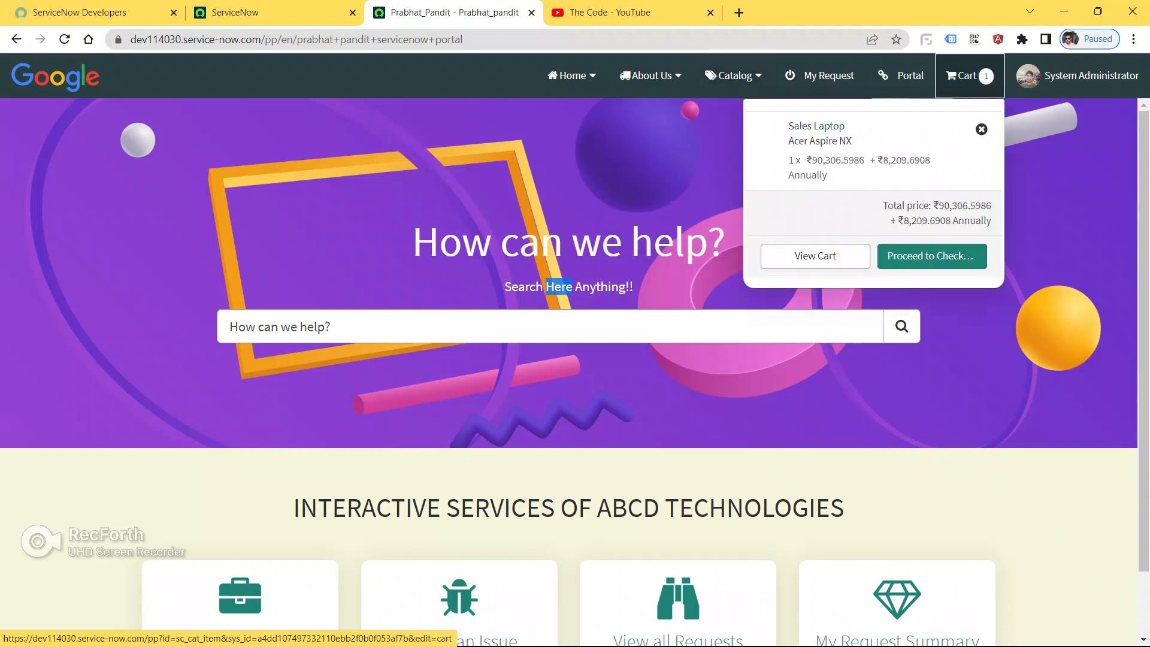
click(815, 256)
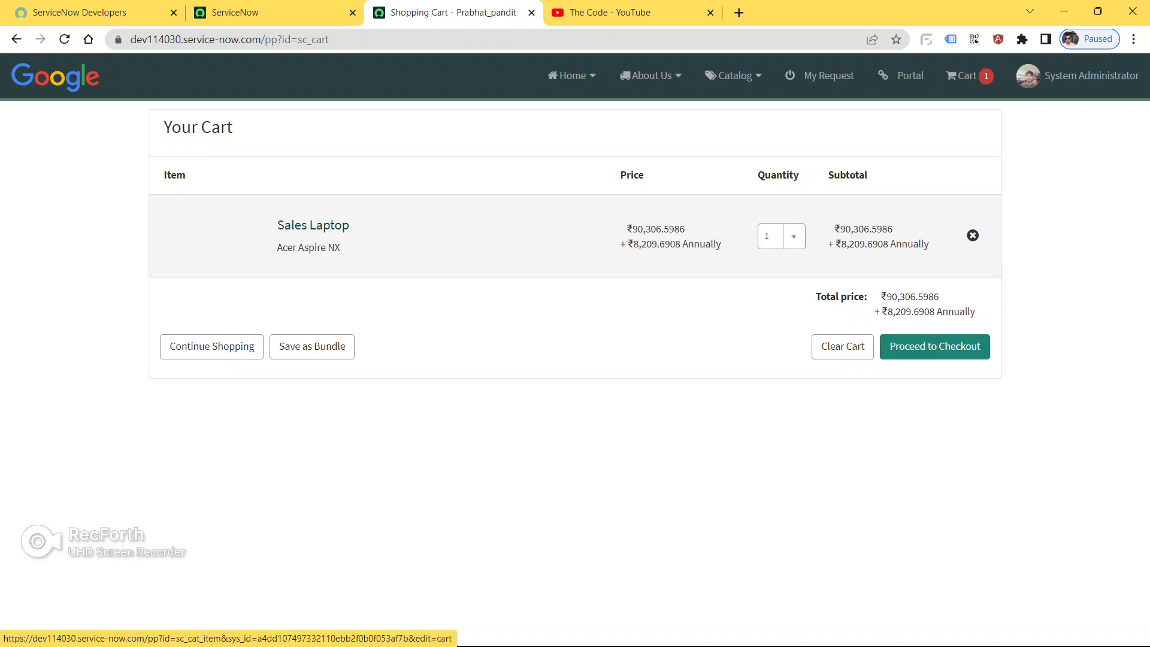
click(313, 226)
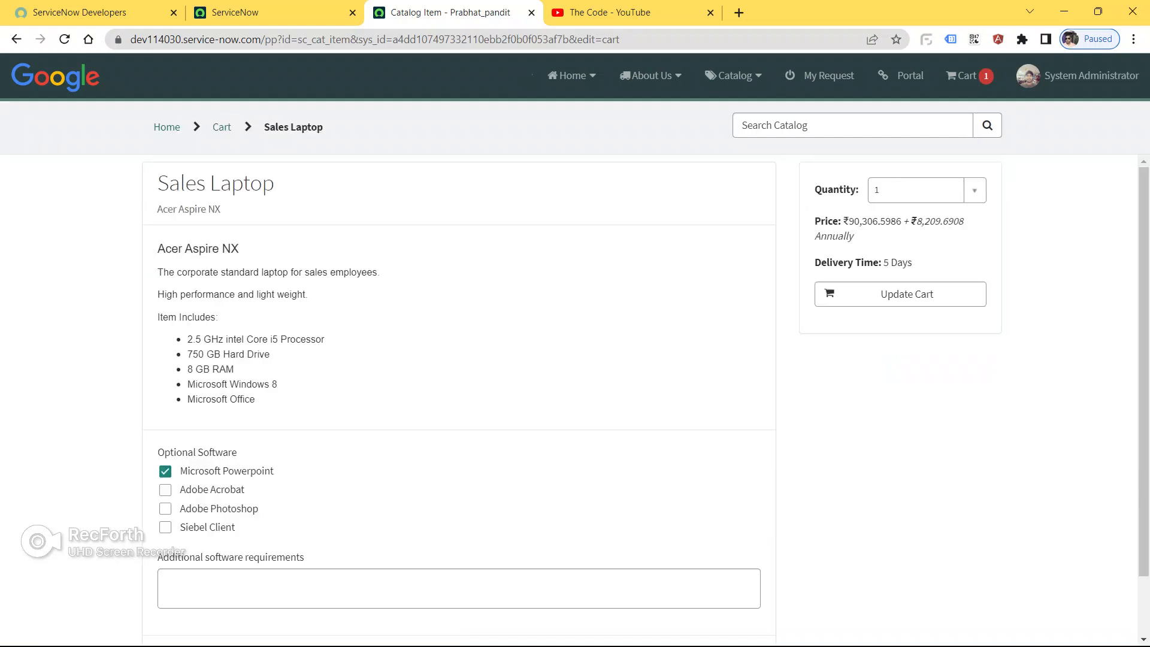
scroll(459, 396, down, 1)
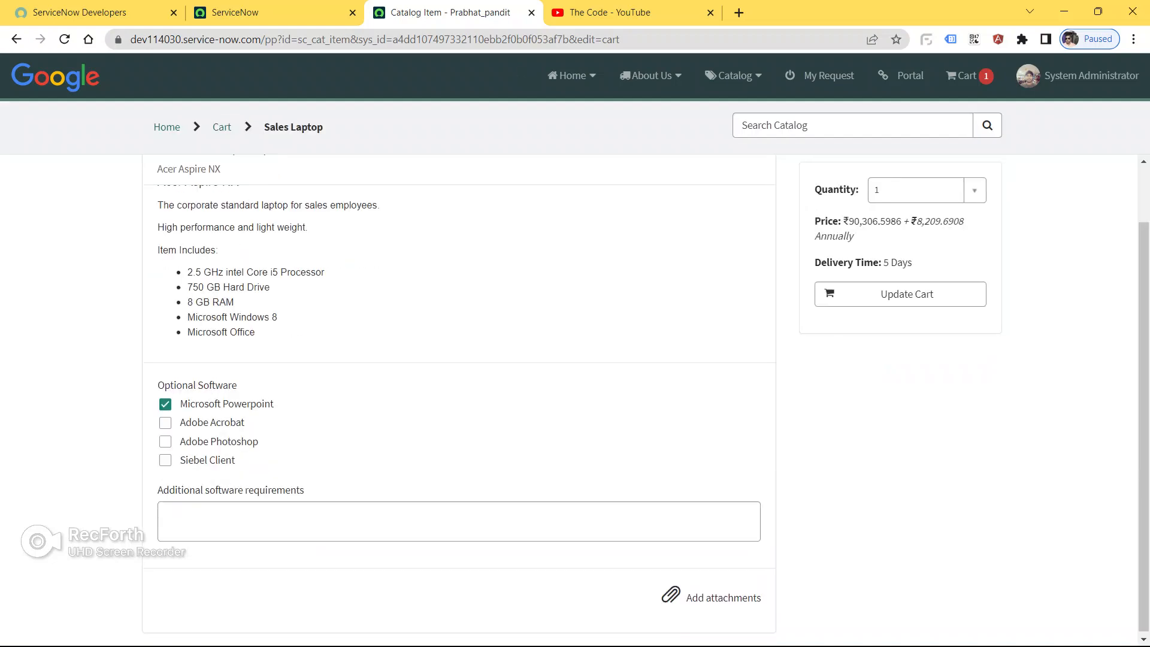
scroll(458, 395, up, 1)
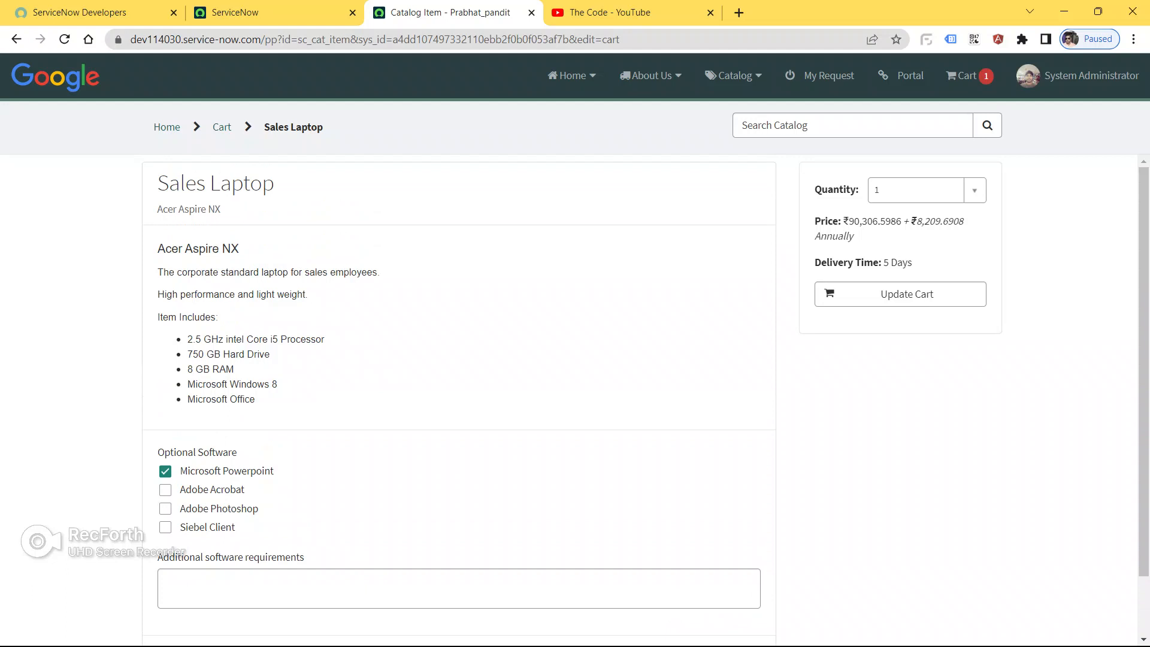
click(900, 294)
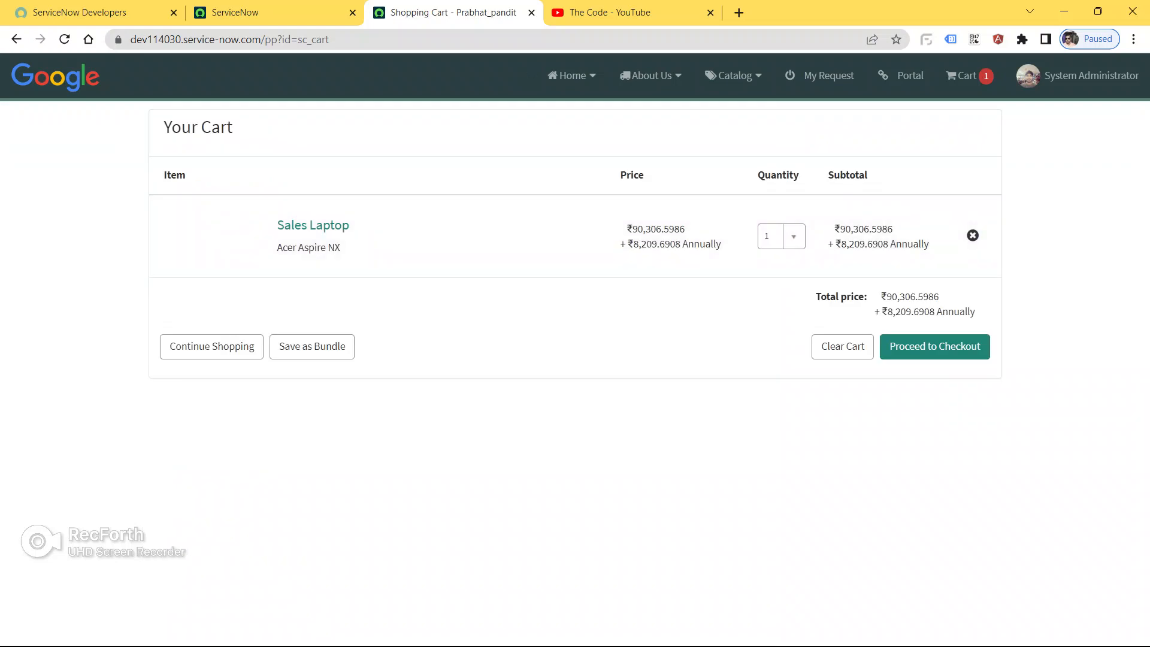
- Visit the catalog home page from the cart, return to check out the Sales Laptop order, and inspect the submitted request's heading
click(211, 347)
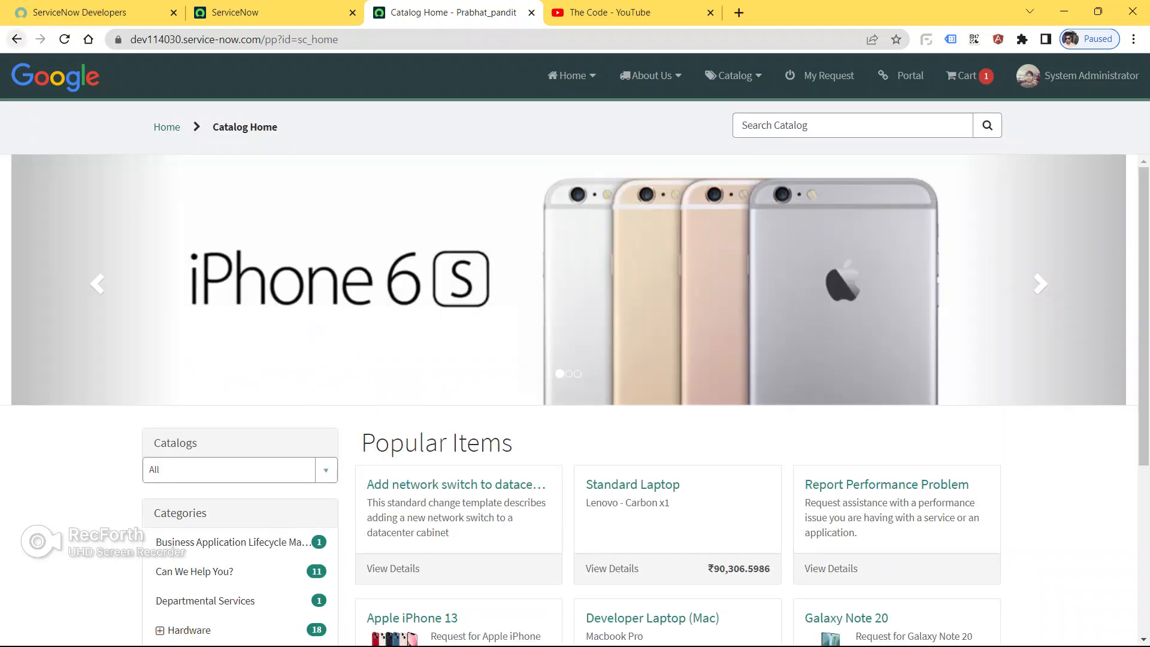
click(16, 38)
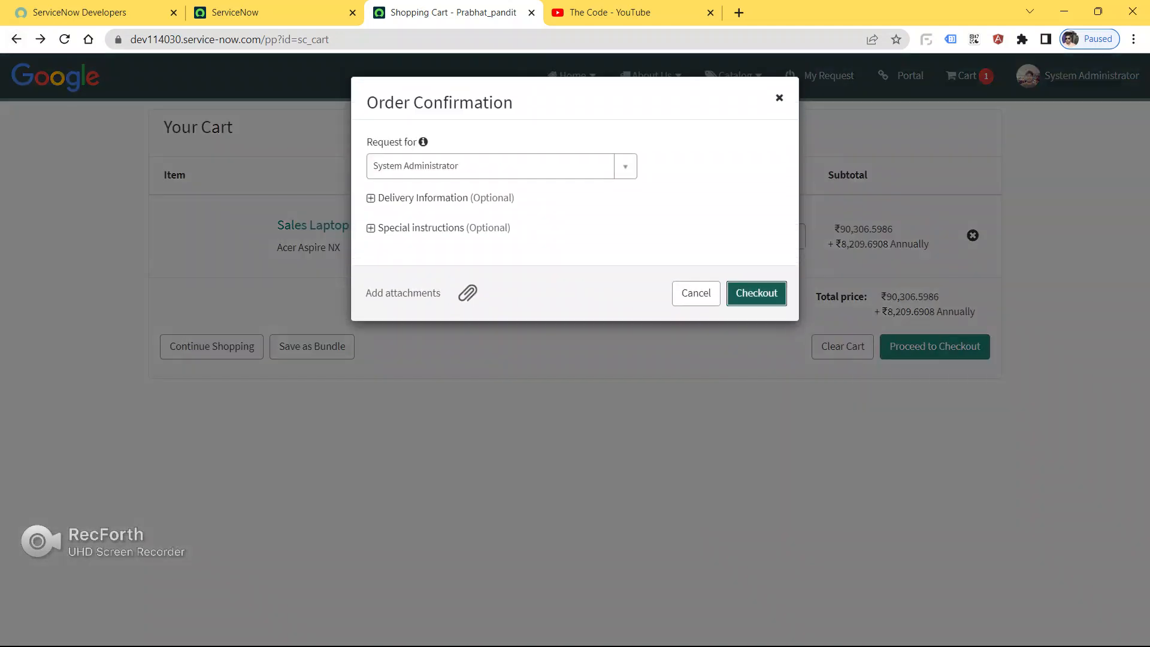
click(756, 294)
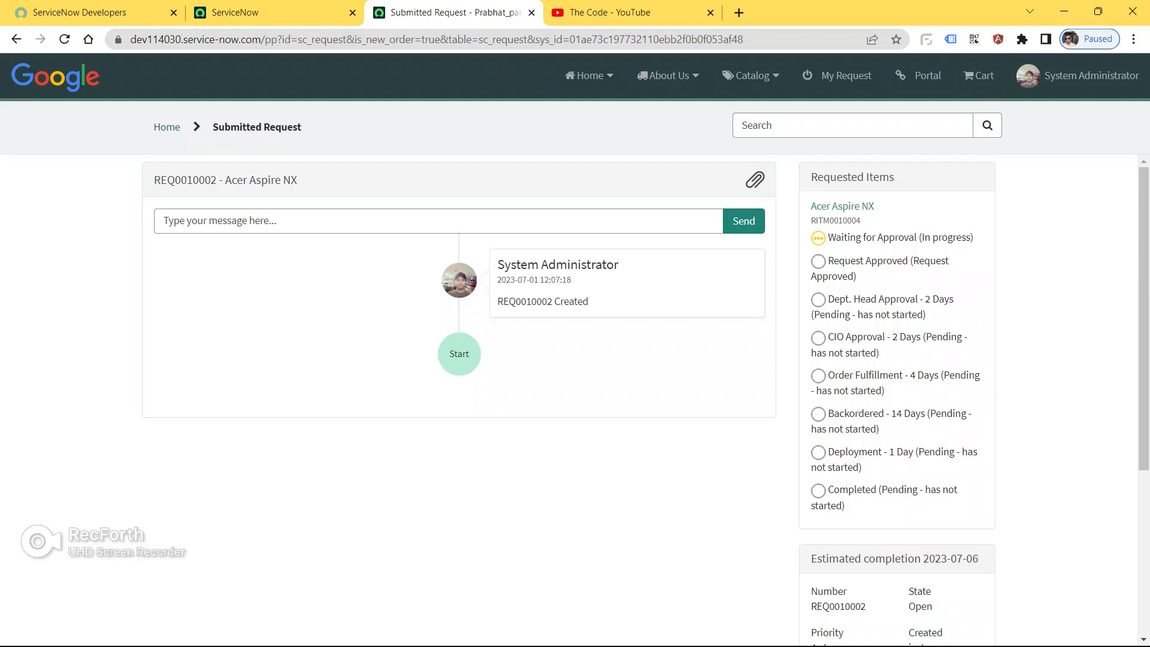
triple_click(225, 180)
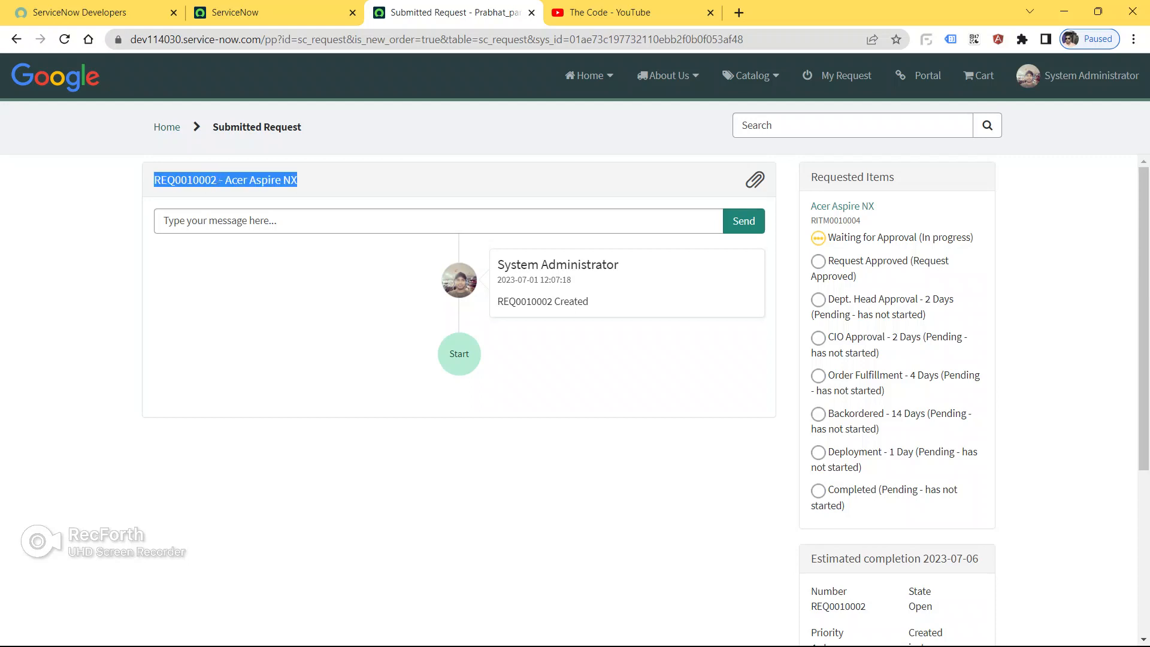
double_click(186, 180)
triple_click(225, 179)
double_click(235, 180)
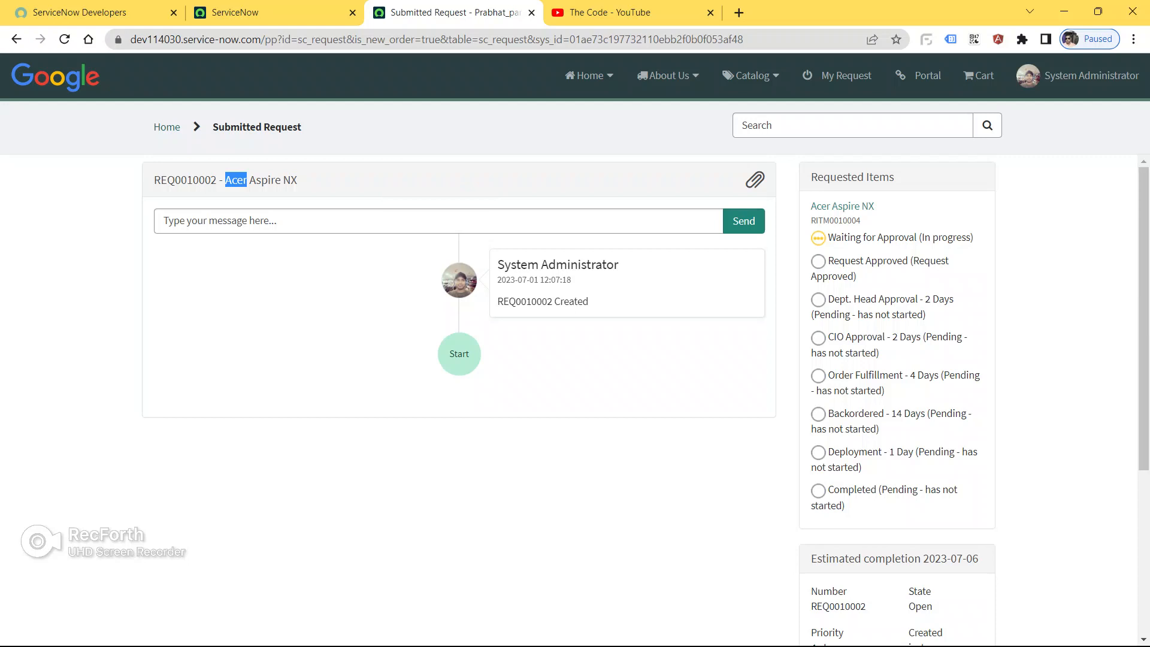
- Return to the portal home page and look through the Home, About Us and Catalog submenus again
click(166, 127)
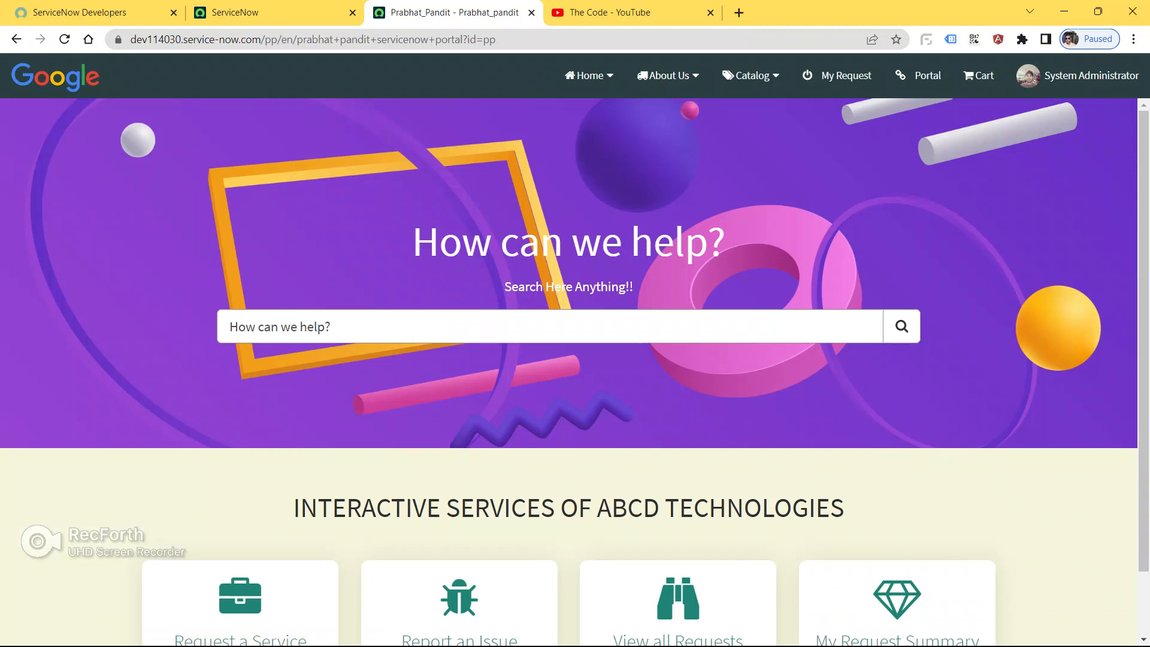
click(588, 75)
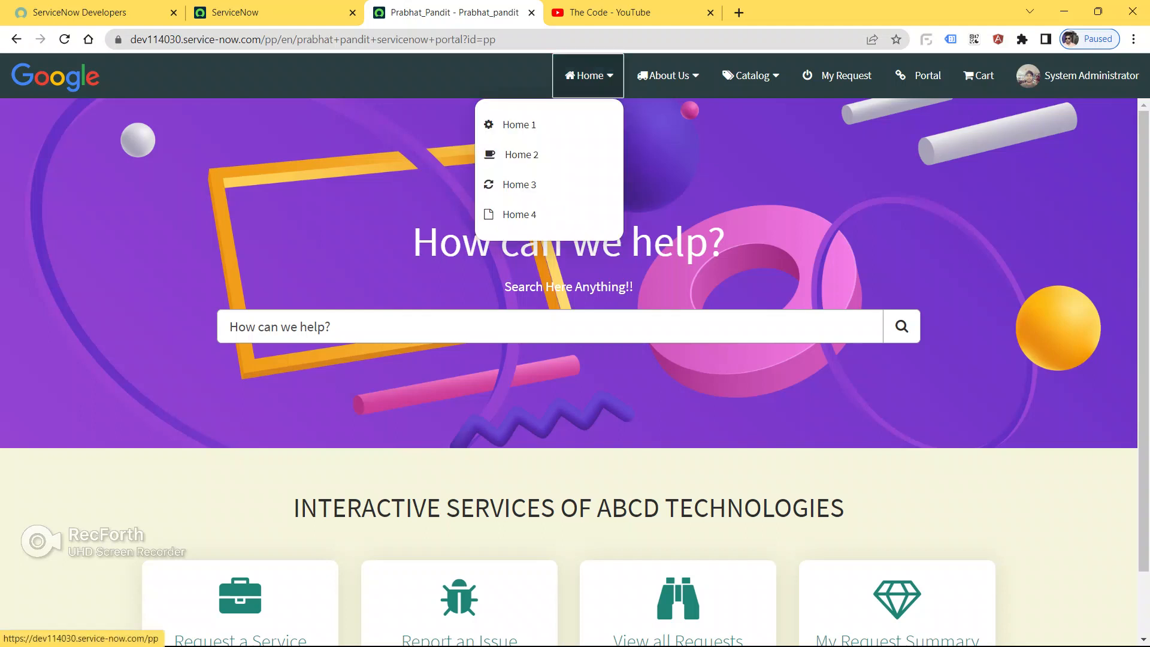
click(667, 76)
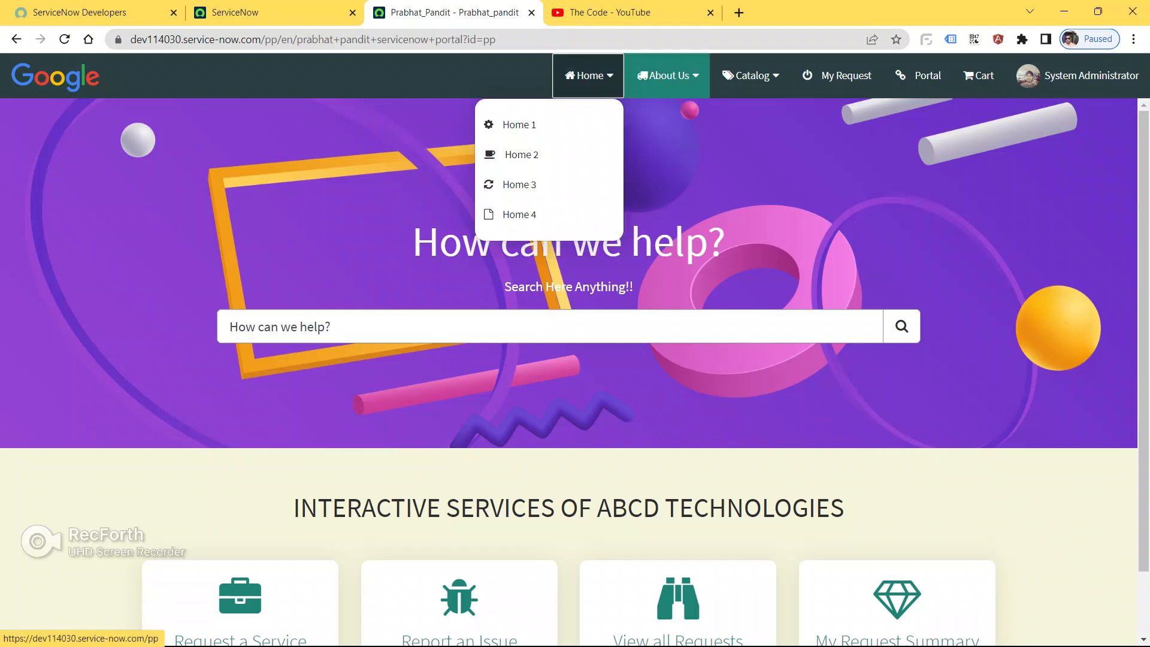
click(750, 76)
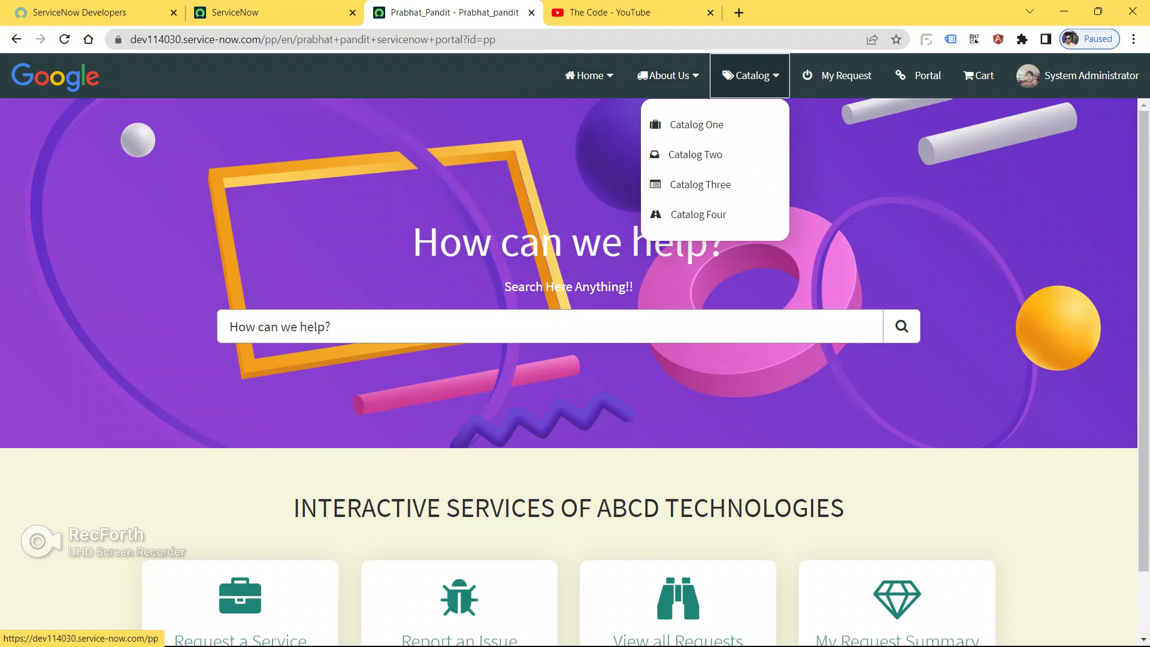
click(838, 179)
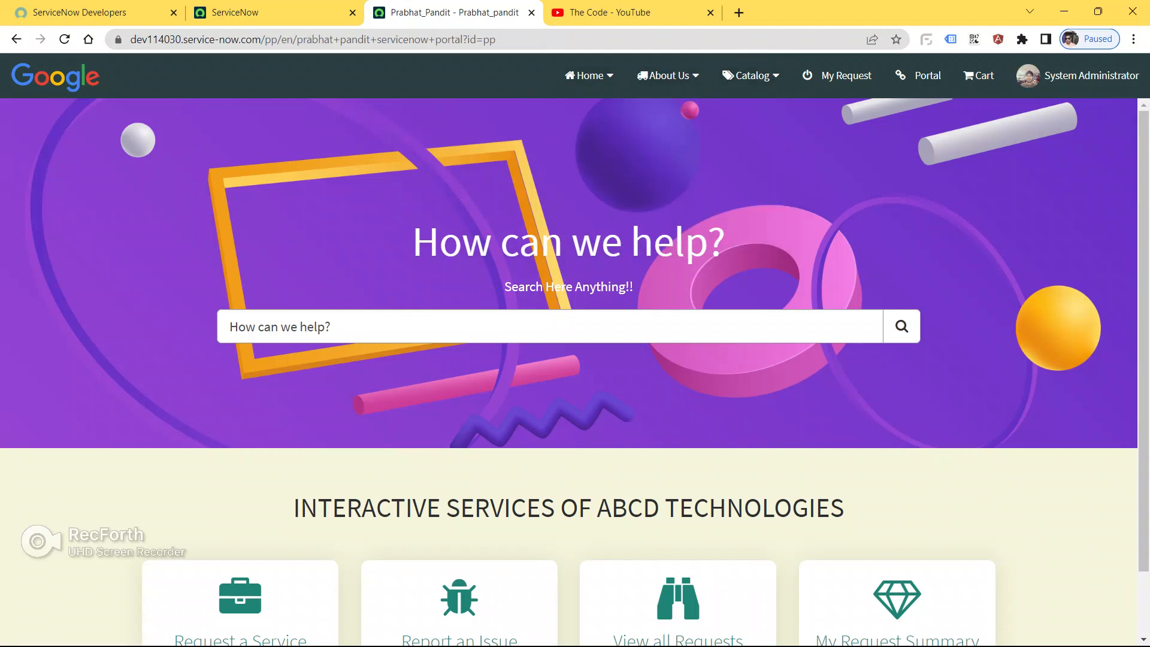
- Switch to the ServiceNow instance, filter the application navigator for "portal", and open the Portals list under Service Portal
click(270, 12)
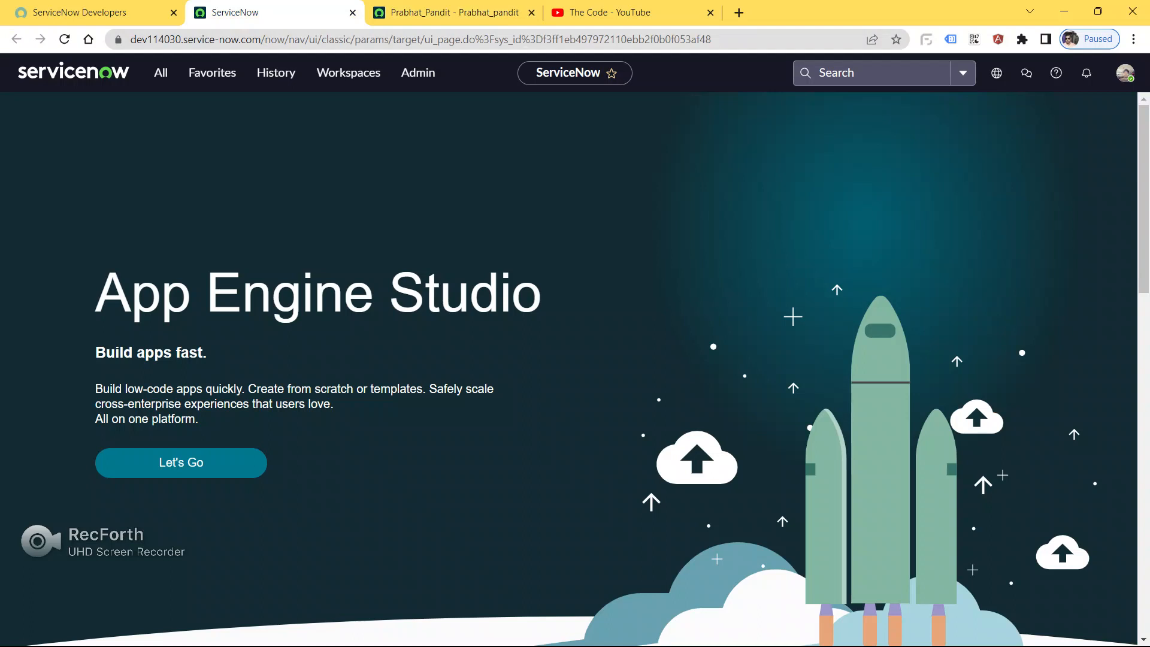
click(161, 73)
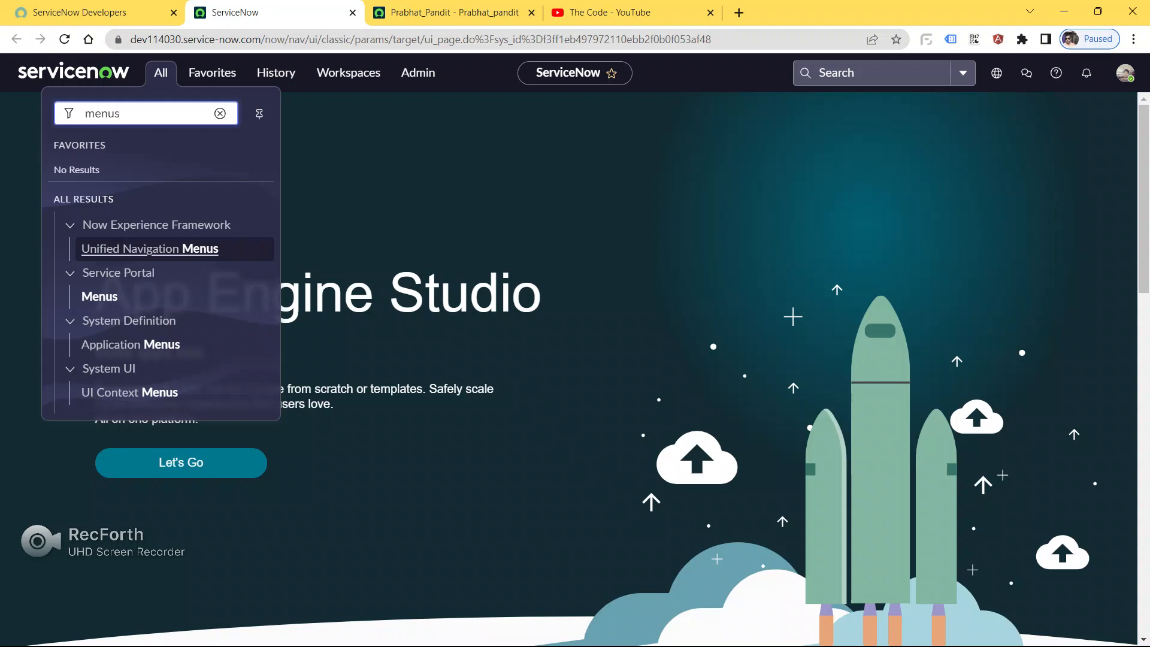
key(BackSpace)
key(BackSpace)
key(BackSpace)
key(BackSpace)
key(BackSpace)
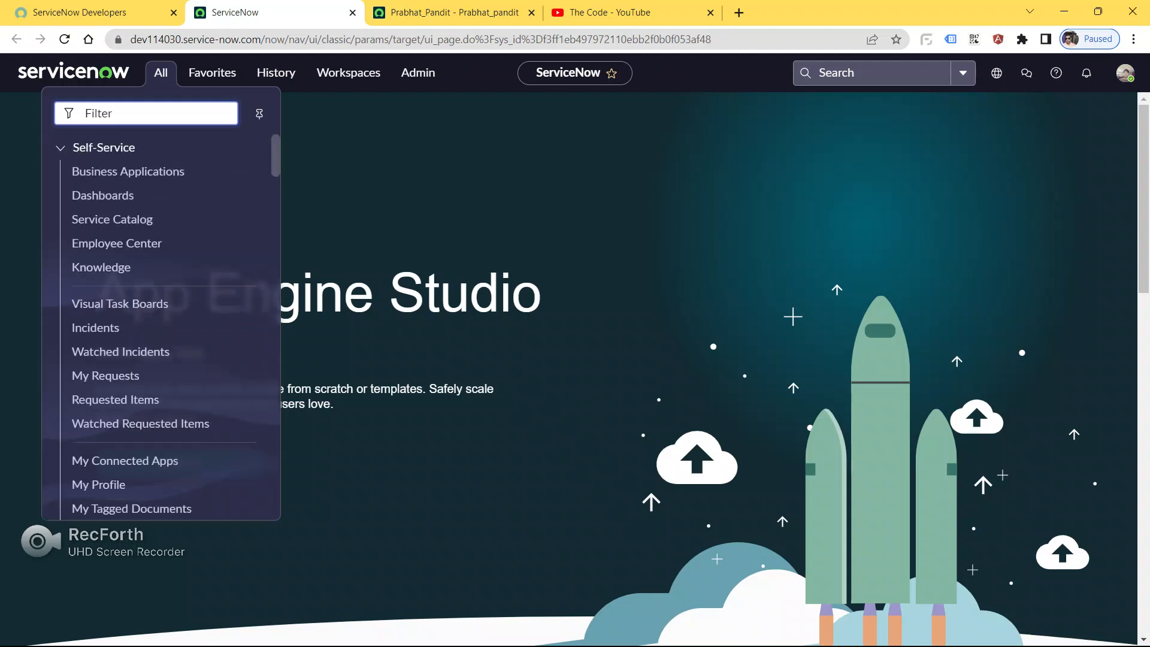
text(ser)
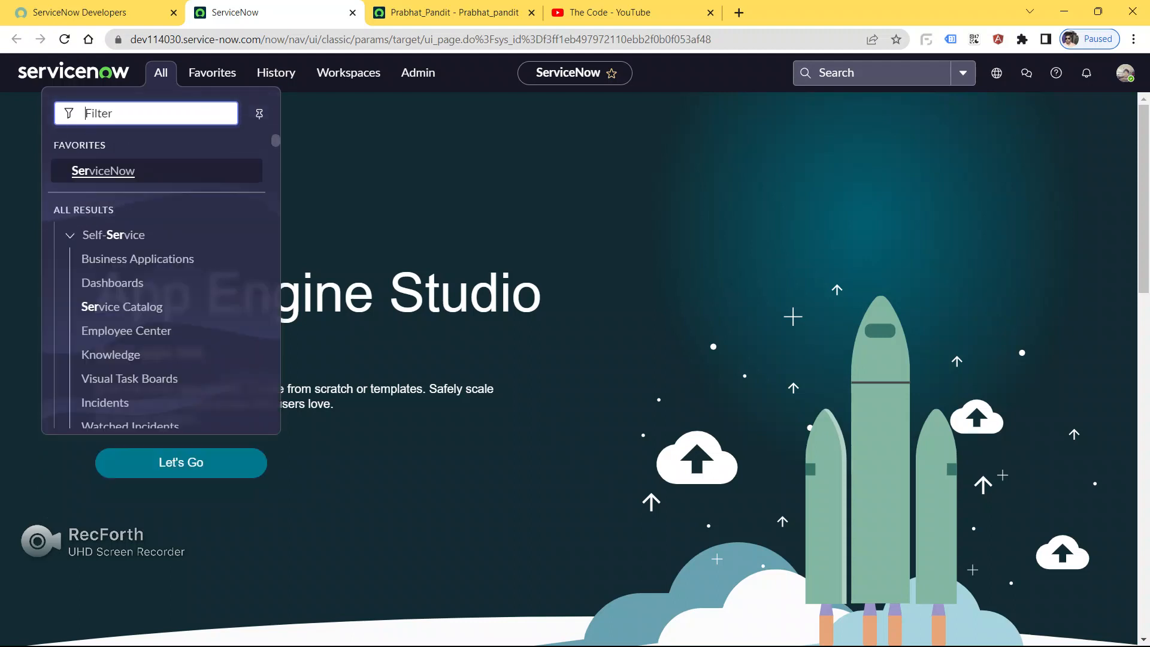
key(BackSpace)
key(BackSpace)
key(BackSpace)
text(portal)
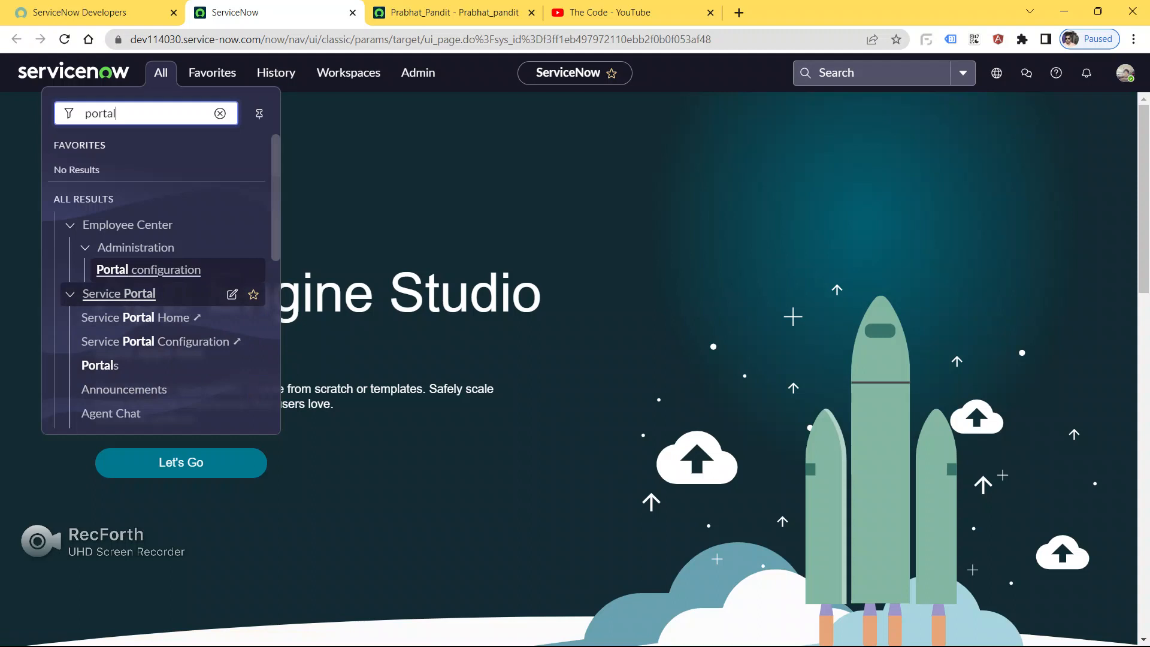
click(100, 365)
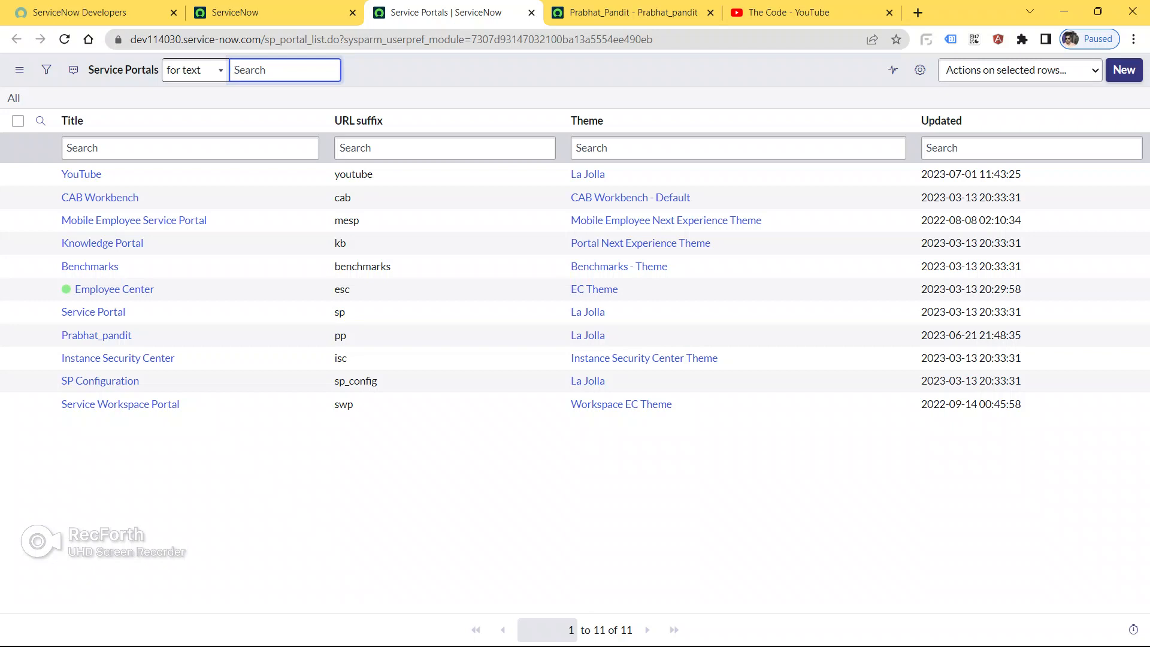
- Start a new Service Portal record titled "youtube Service portal" with the URL suffix "youtubesr", and copy its title
click(1123, 70)
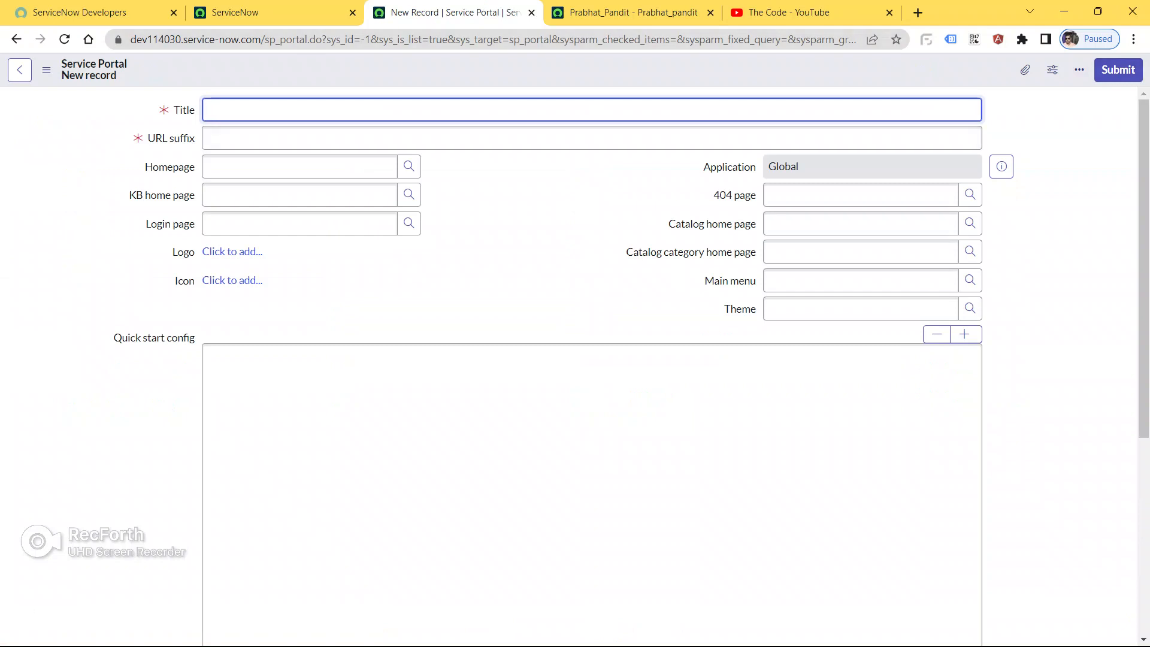
text(youtube Service portal)
key(Tab)
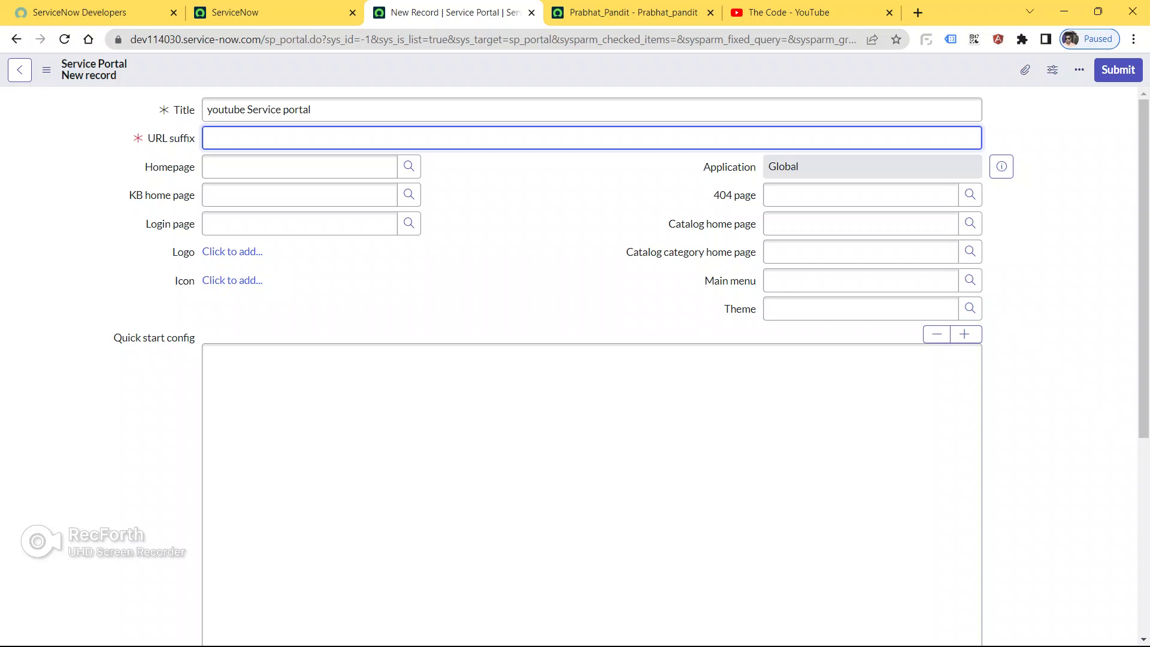
text(youtubesr)
key(shift+Tab)
key(ctrl+c)
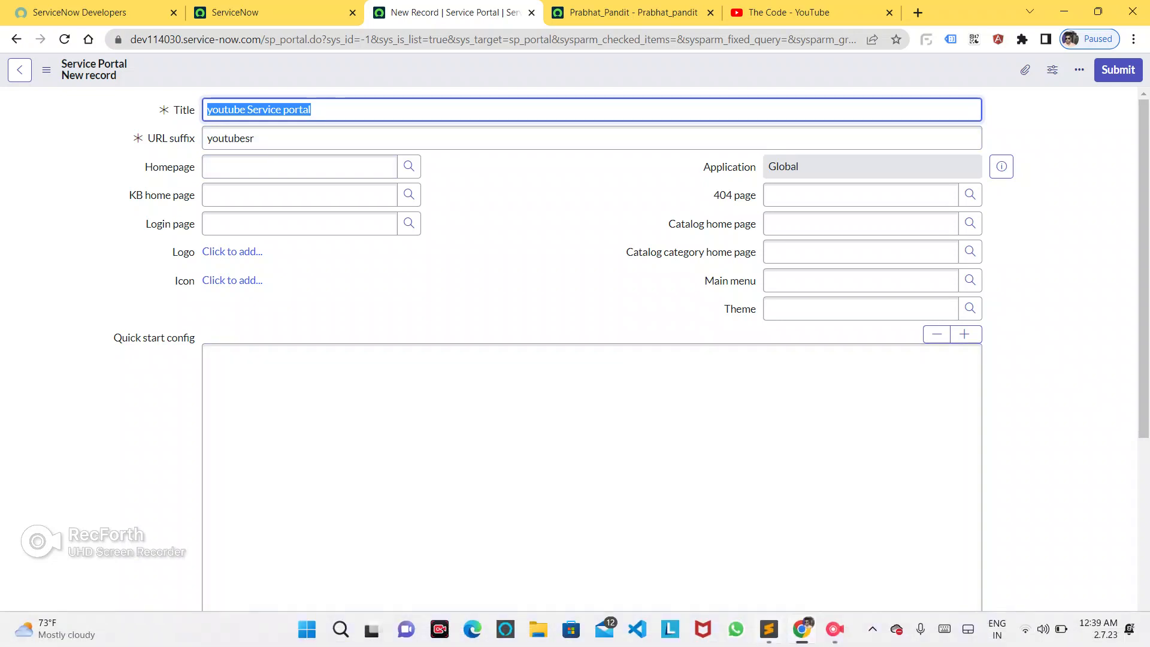
- Switch to Sublime Text and paste the portal title on a new line below "youtubepr" in ServiceNow_info.txt
click(768, 629)
scroll(689, 335, down, 2)
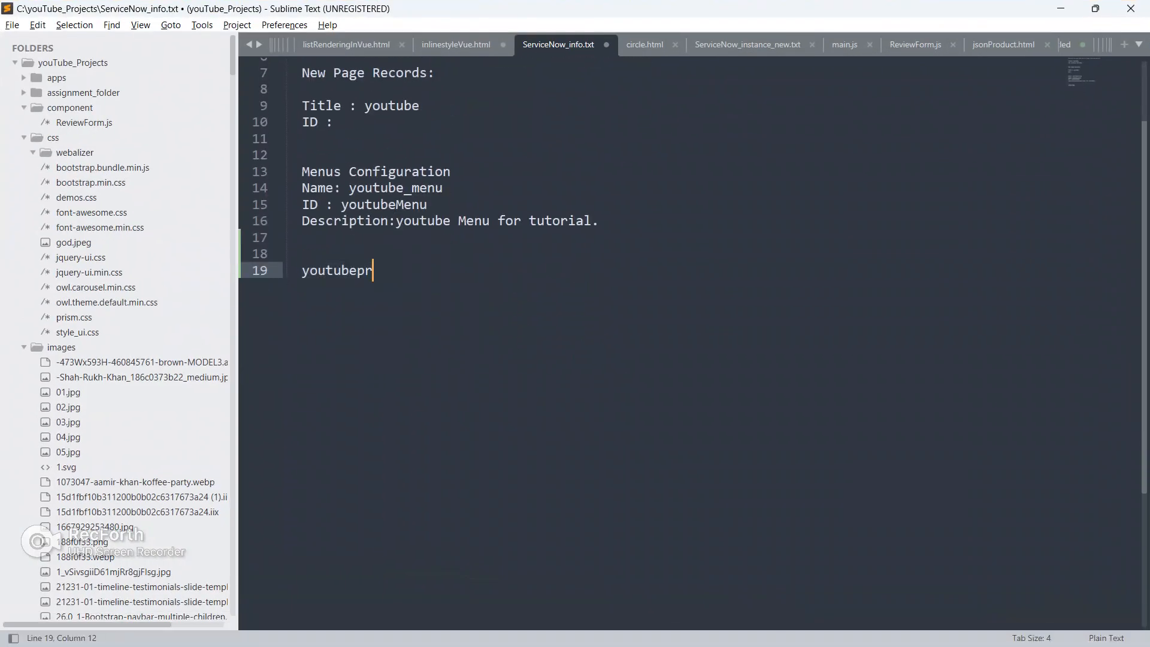
key(Return)
key(Return)
key(Return)
key(Return)
key(alt+Tab)
key(alt+Tab)
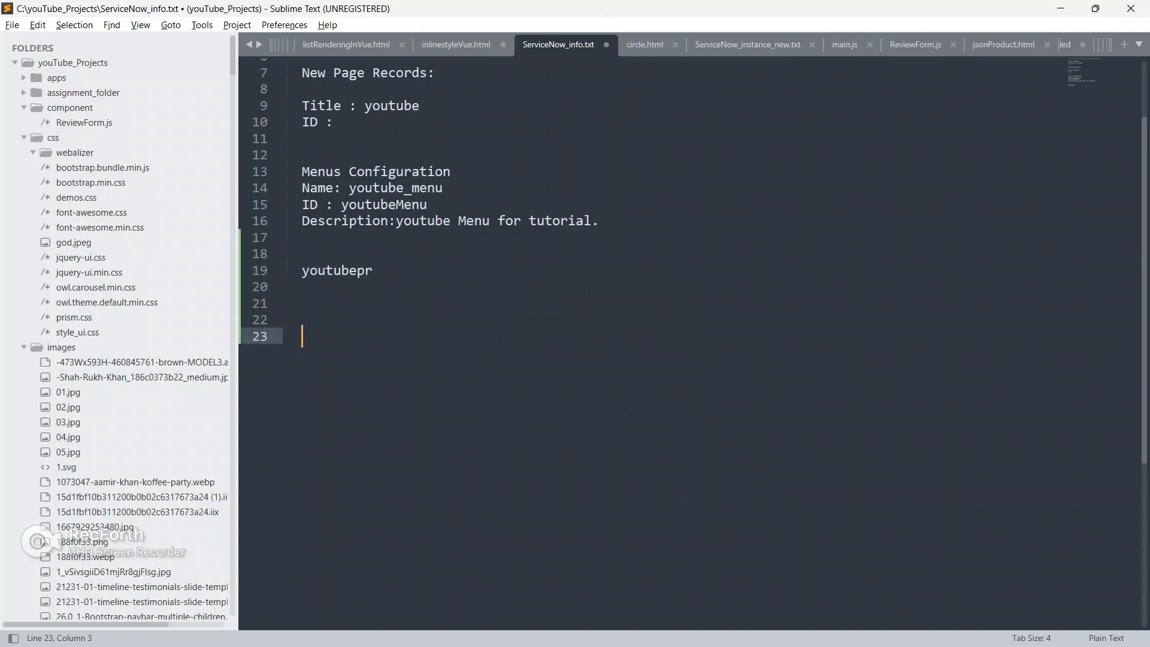
key(ctrl+v)
key(alt+Tab)
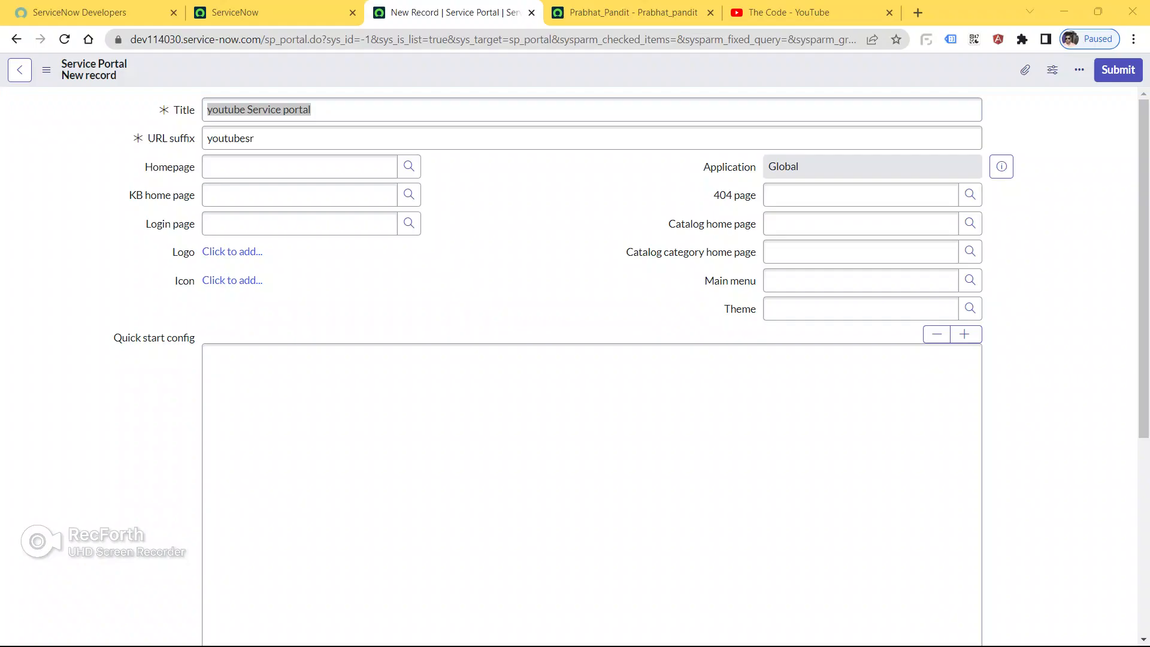
- Copy the new portal's URL suffix into ServiceNow_info.txt beneath the pasted title, and return to the portal record
key(Tab)
key(ctrl+c)
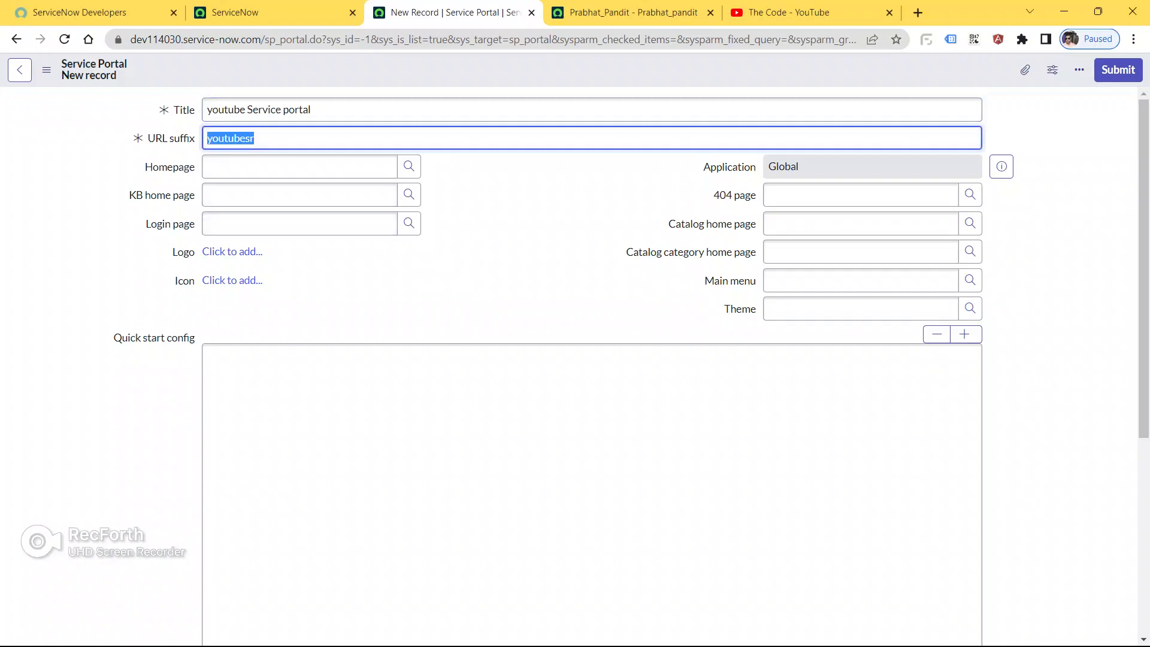
key(alt+Tab)
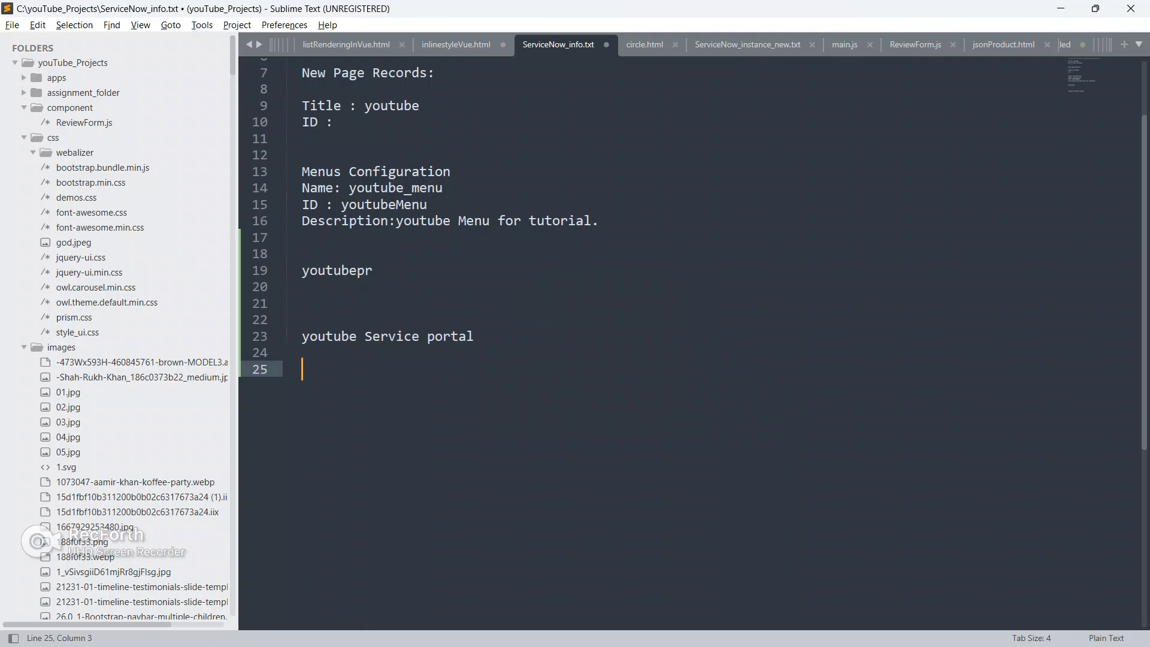
key(ctrl+v)
key(alt+Tab)
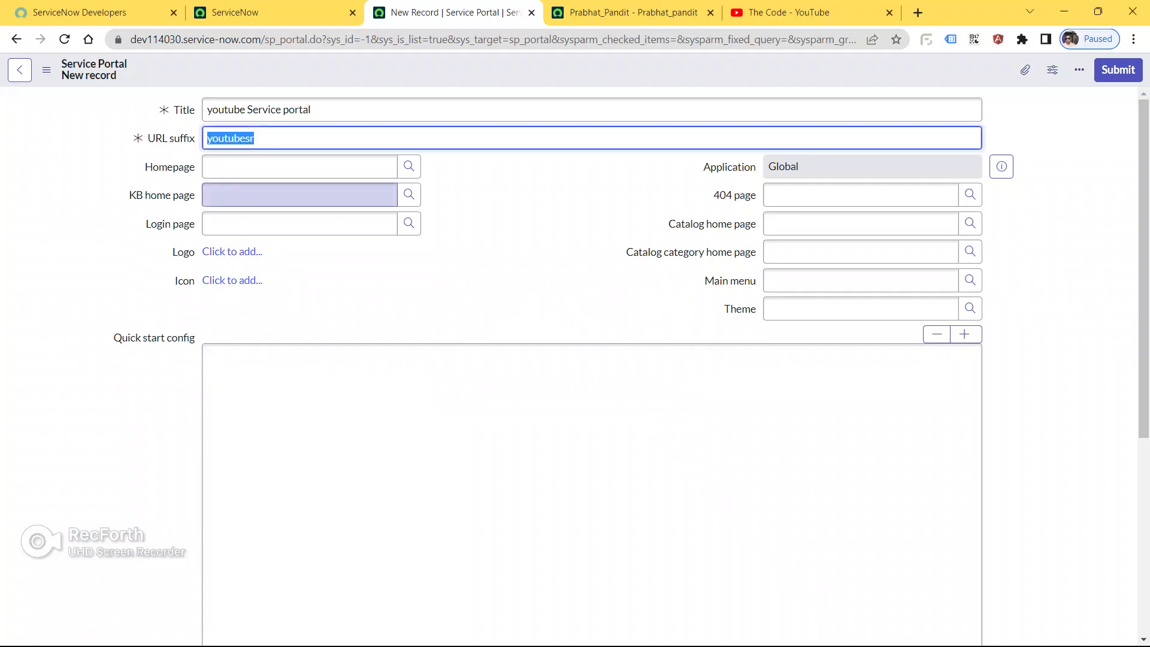
- Set the new portal's theme to La Jolla and look over the rest of the form
click(300, 195)
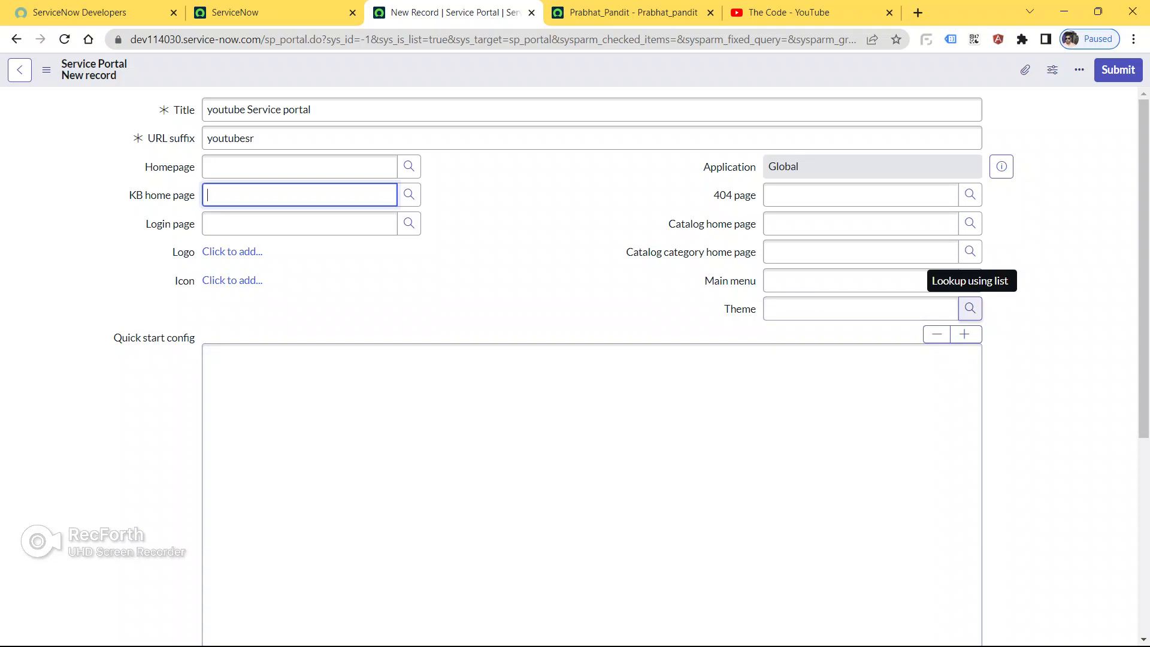
click(970, 308)
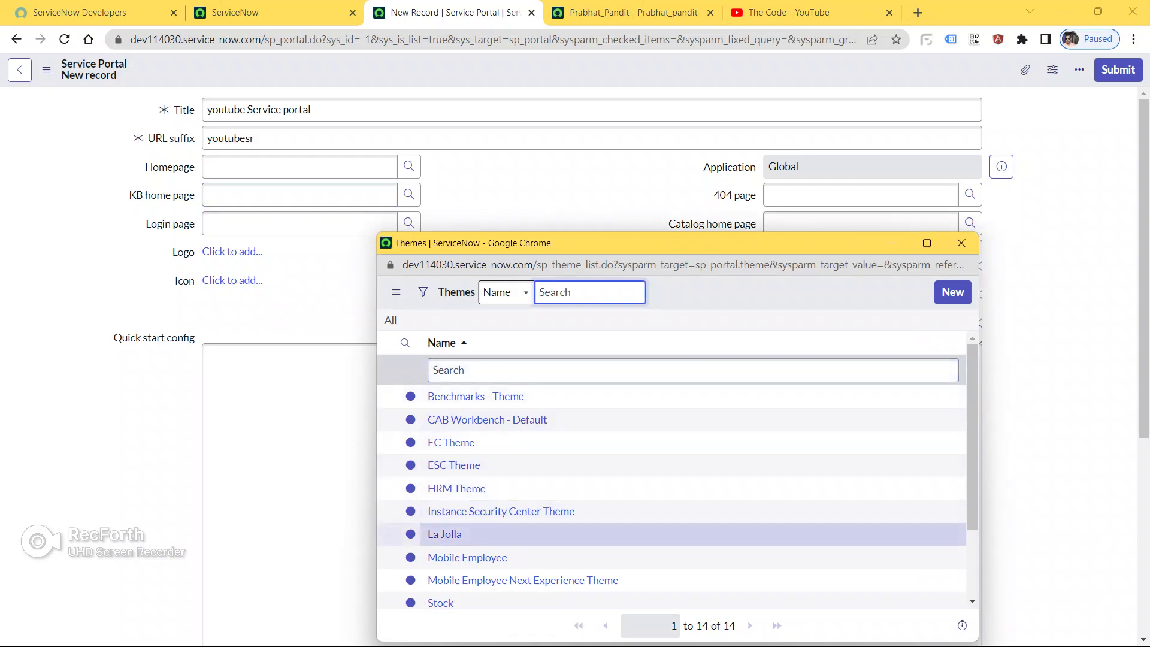
click(444, 533)
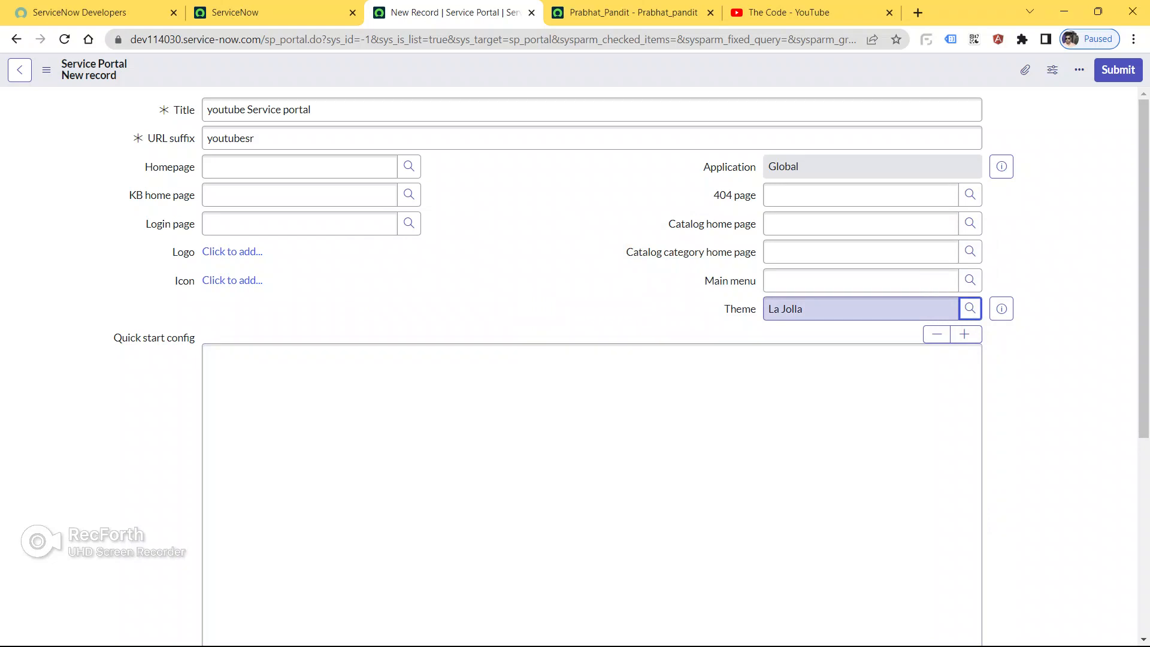
scroll(574, 360, down, 5)
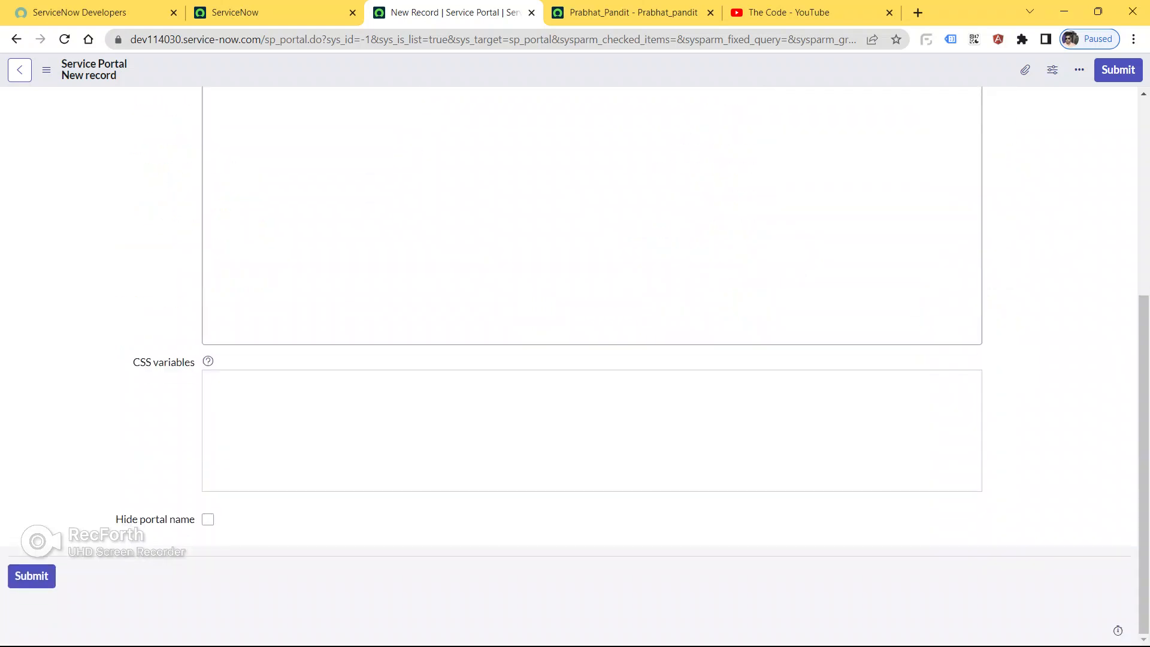
scroll(575, 359, up, 10)
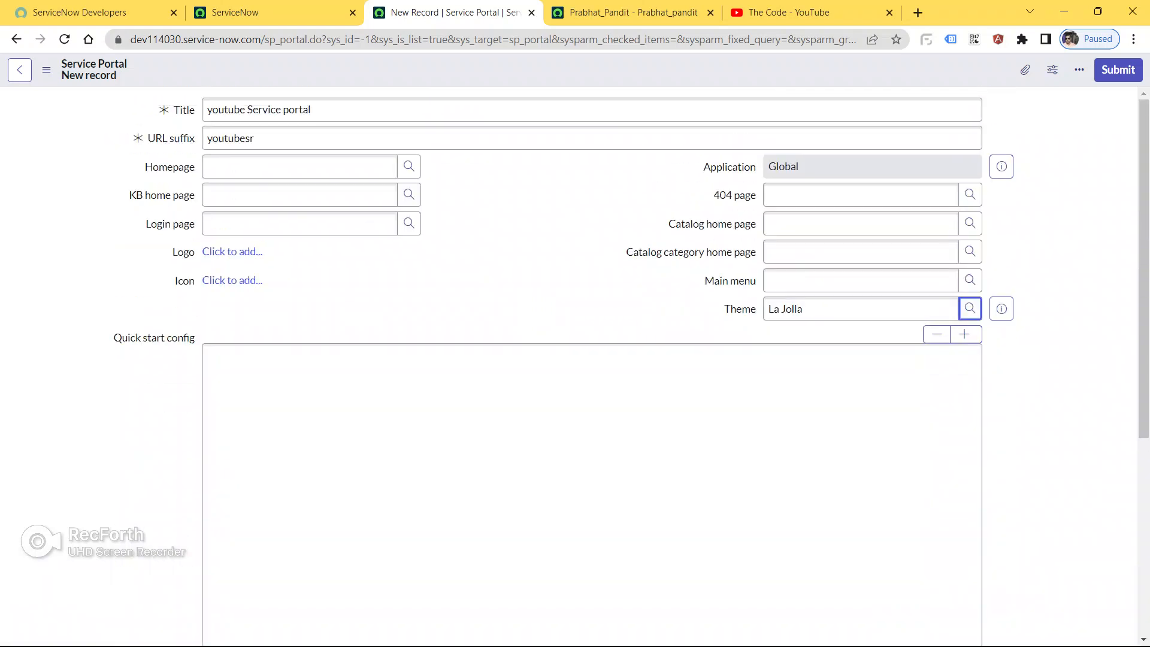
- Save the new portal record and go back to the Service Portals list
right_click(470, 63)
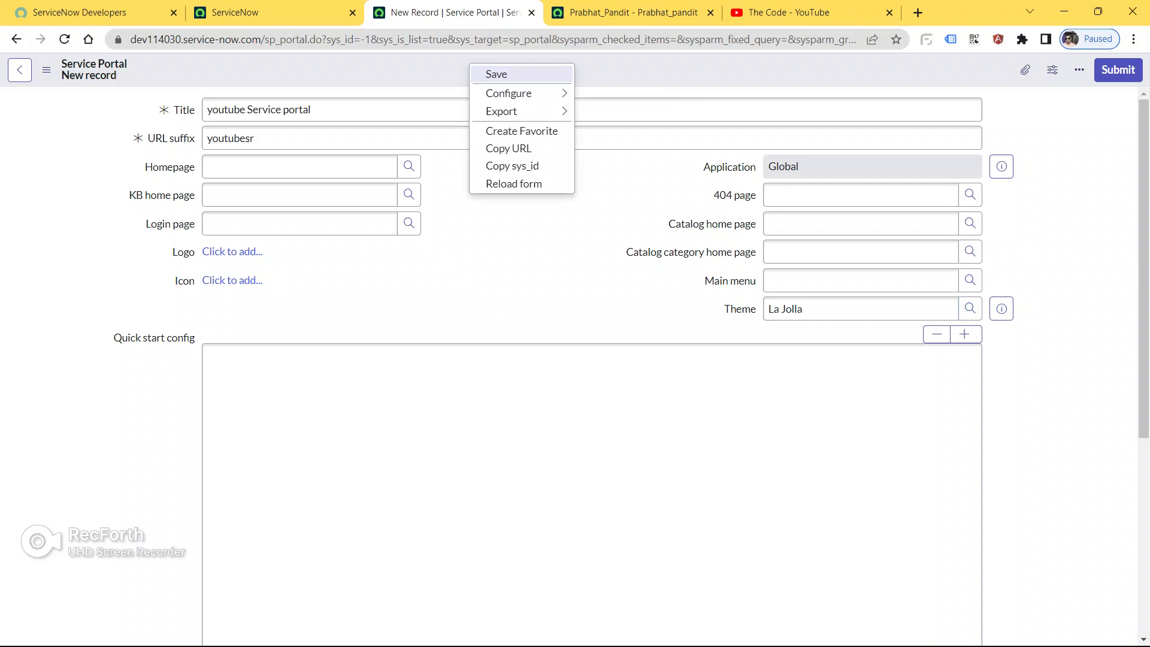
click(496, 74)
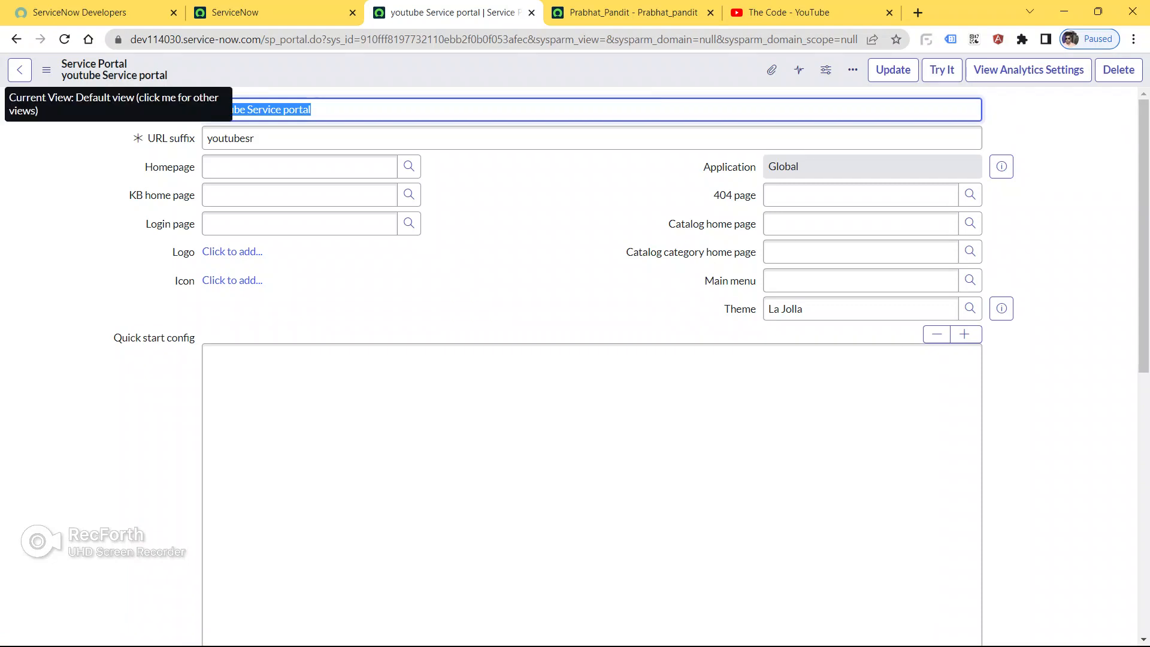
click(20, 69)
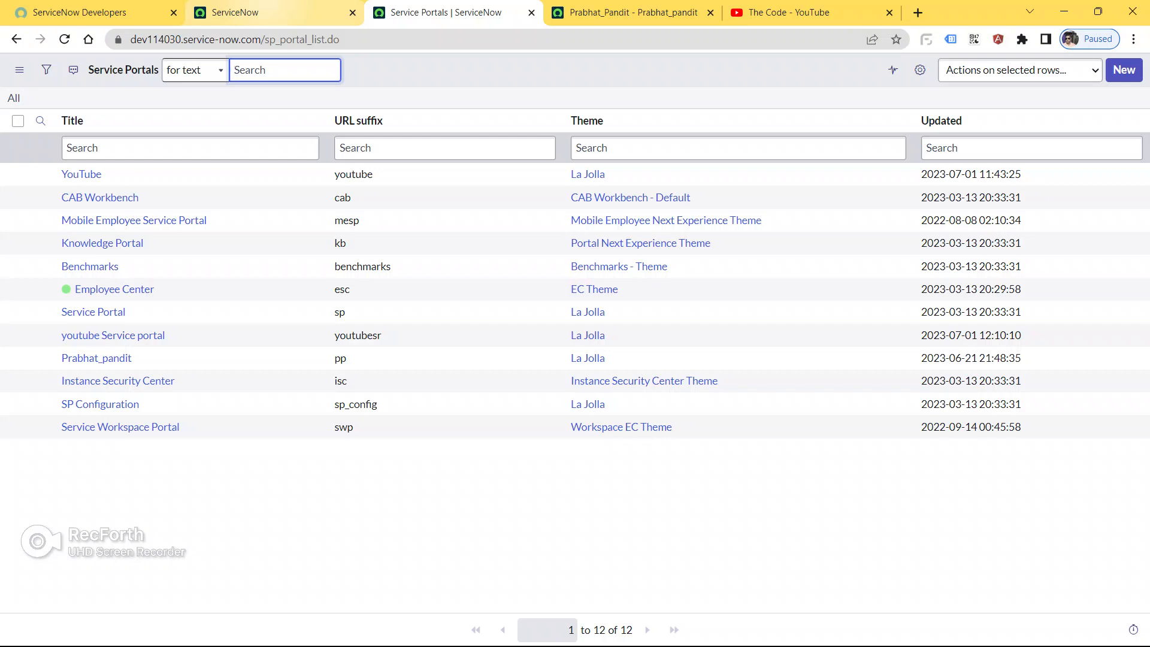
- Filter the application navigator for "menus" and open the Service Portal Menus list in a separate browser tab
click(269, 12)
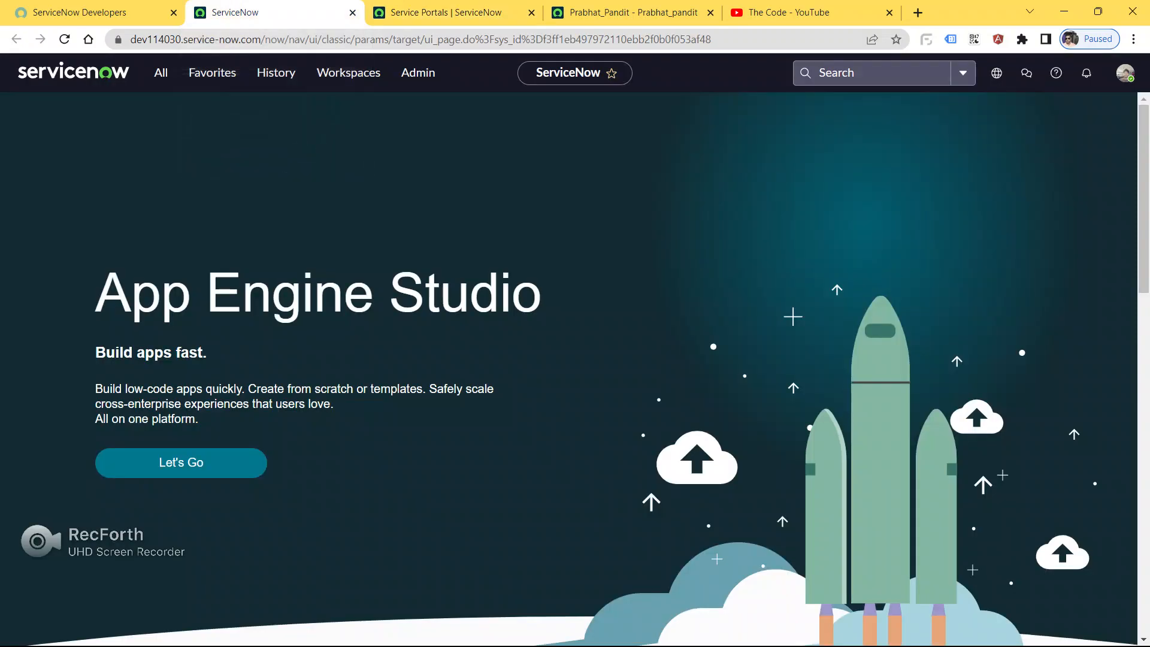
click(161, 73)
key(ctrl+a)
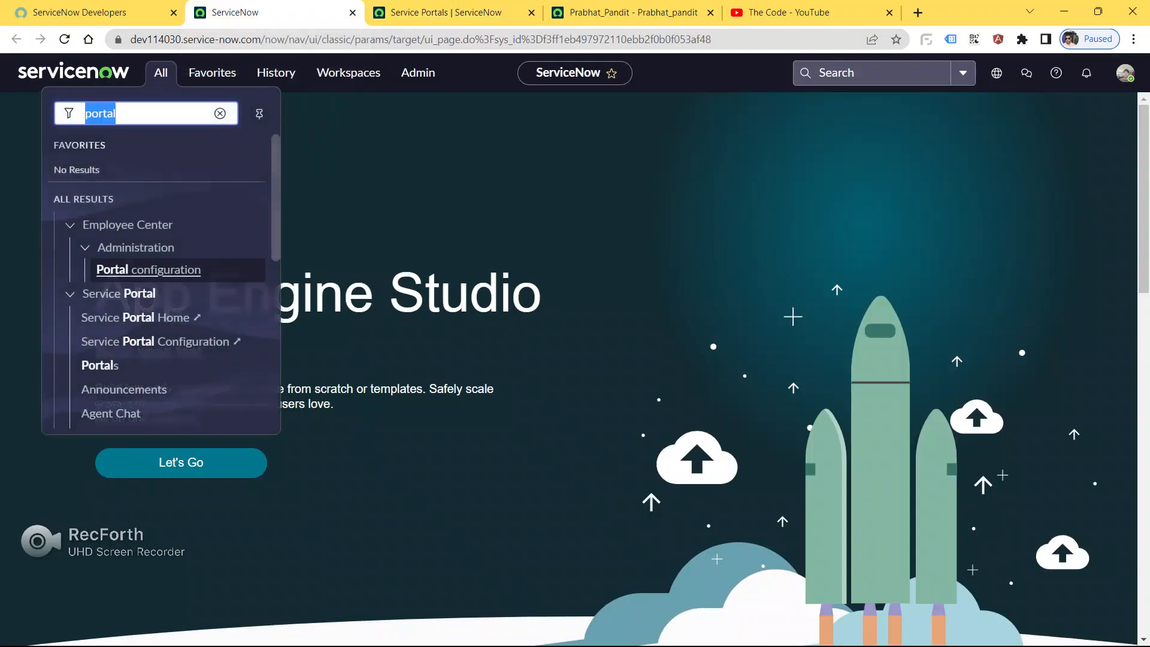
text(menus)
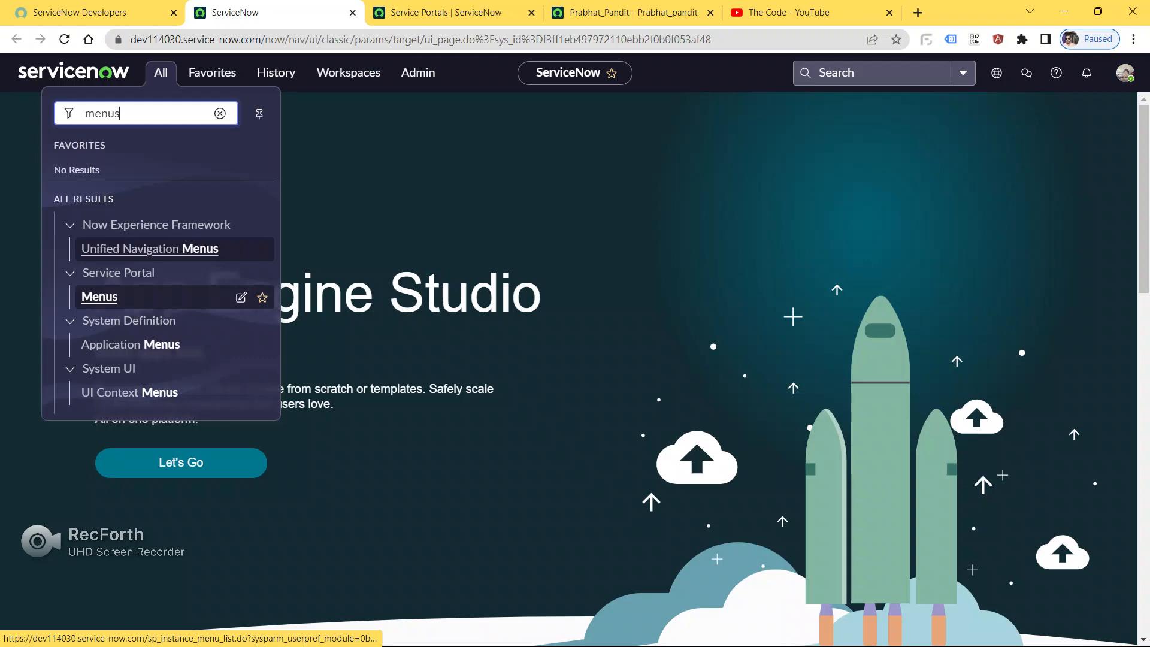
ctrl+click(99, 297)
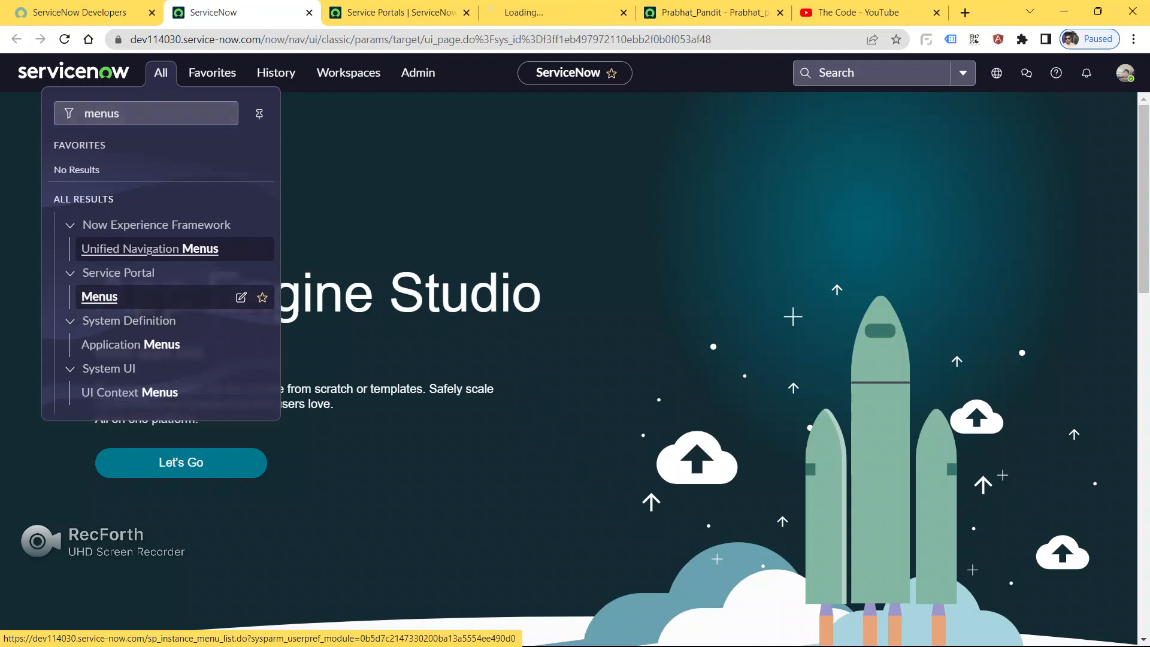
click(539, 12)
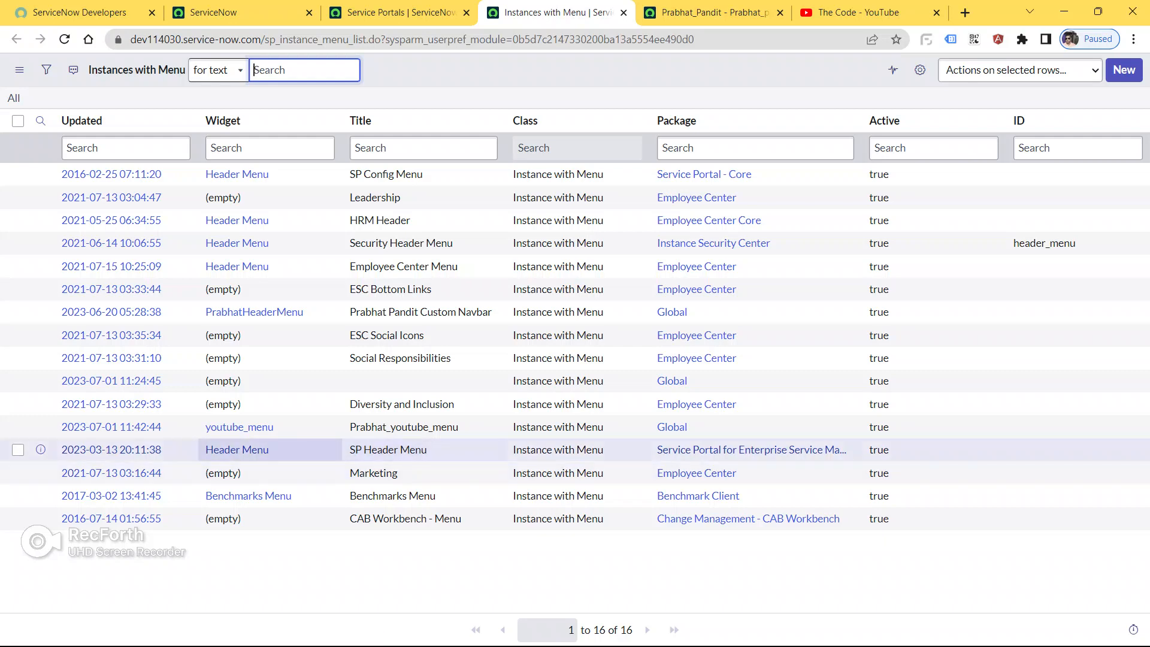
- Open the Header Menu widget used by SP Header Menu in a separate tab, and return to the ServiceNow home tab
ctrl+click(236, 450)
key(ctrl+Tab)
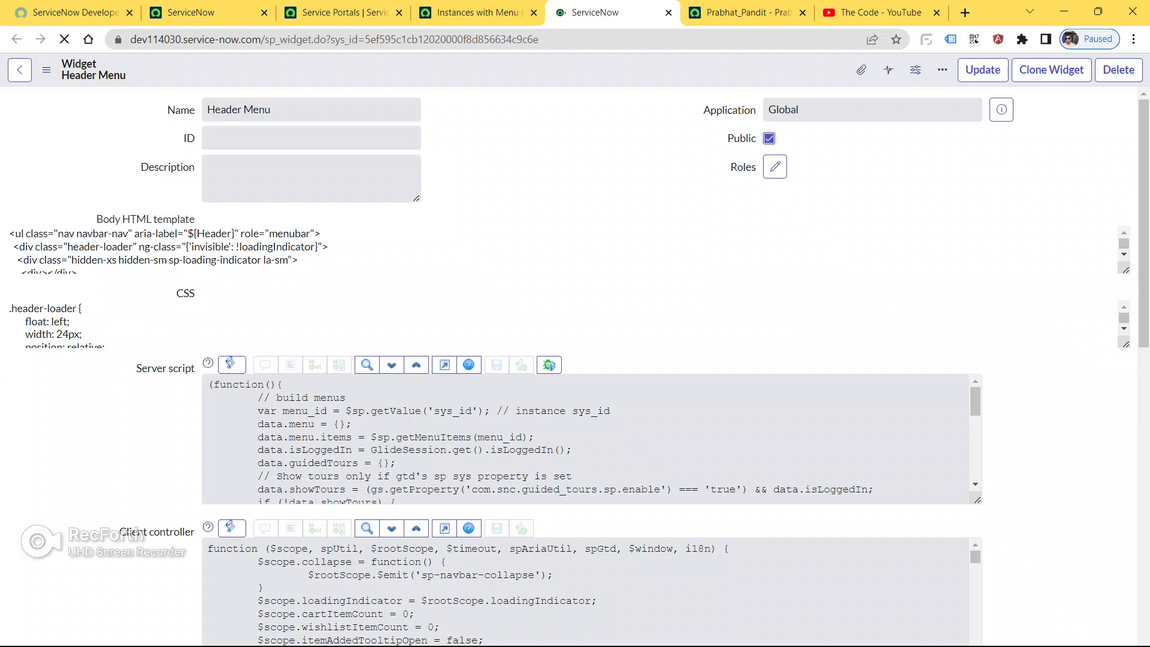
click(467, 13)
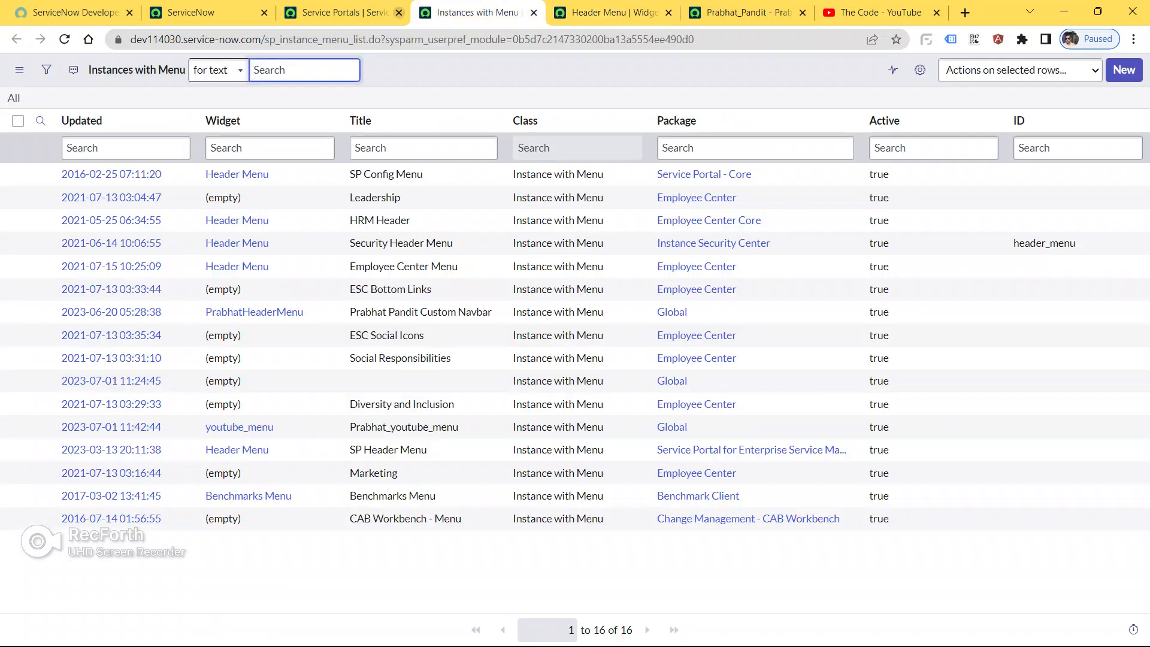
click(342, 13)
click(204, 13)
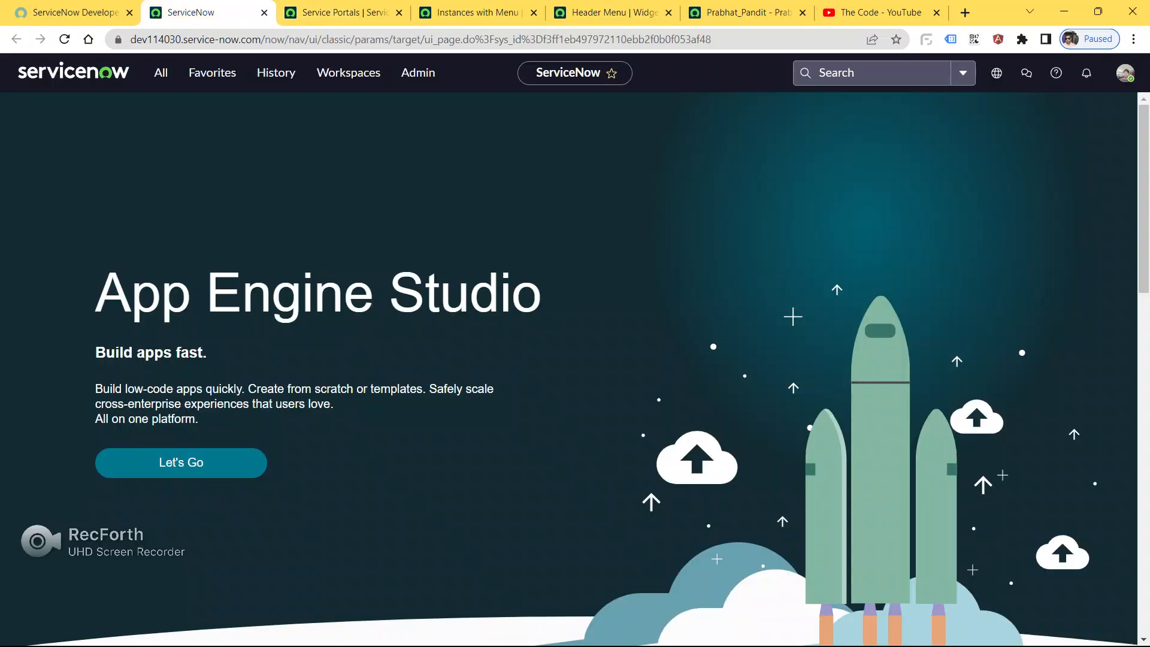
- Open the Service Portal Menus list in another tab and close the Header Menu widget tab
click(160, 72)
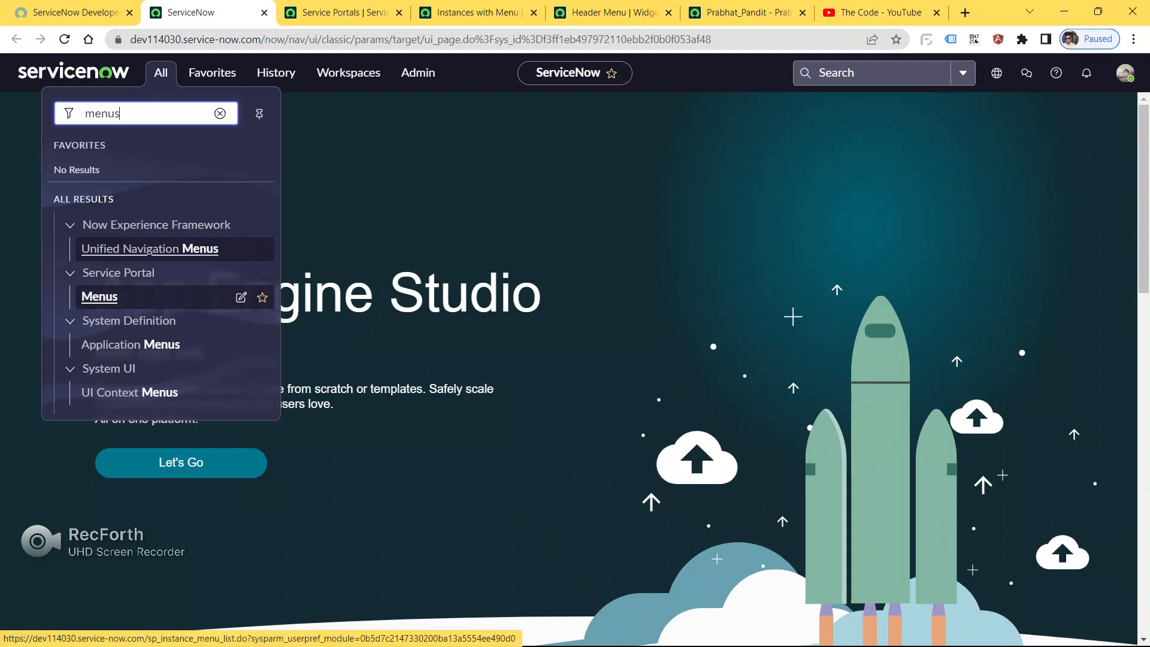
ctrl+click(100, 297)
click(764, 13)
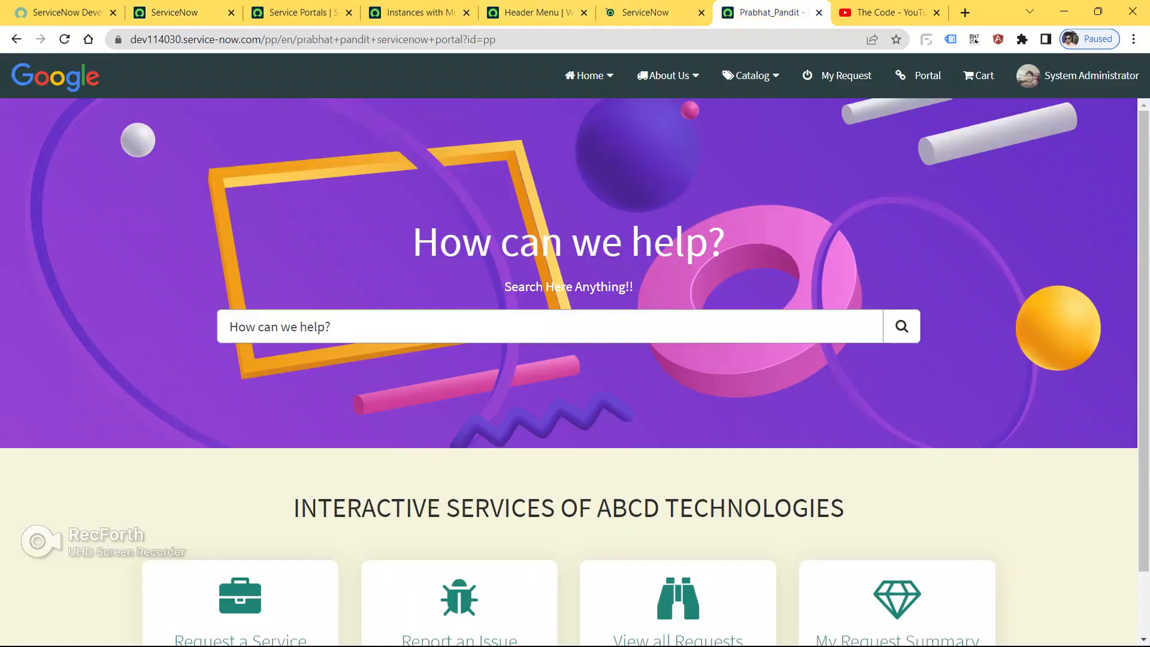
key(ctrl+shift+Tab)
key(ctrl+shift+Tab)
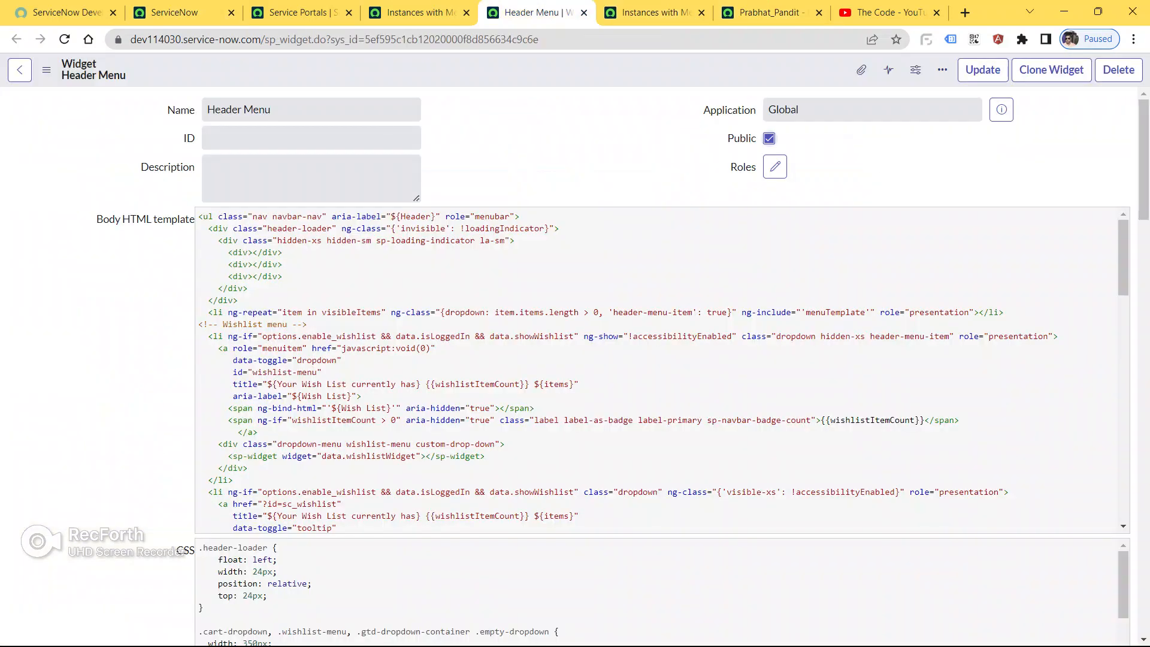
click(583, 13)
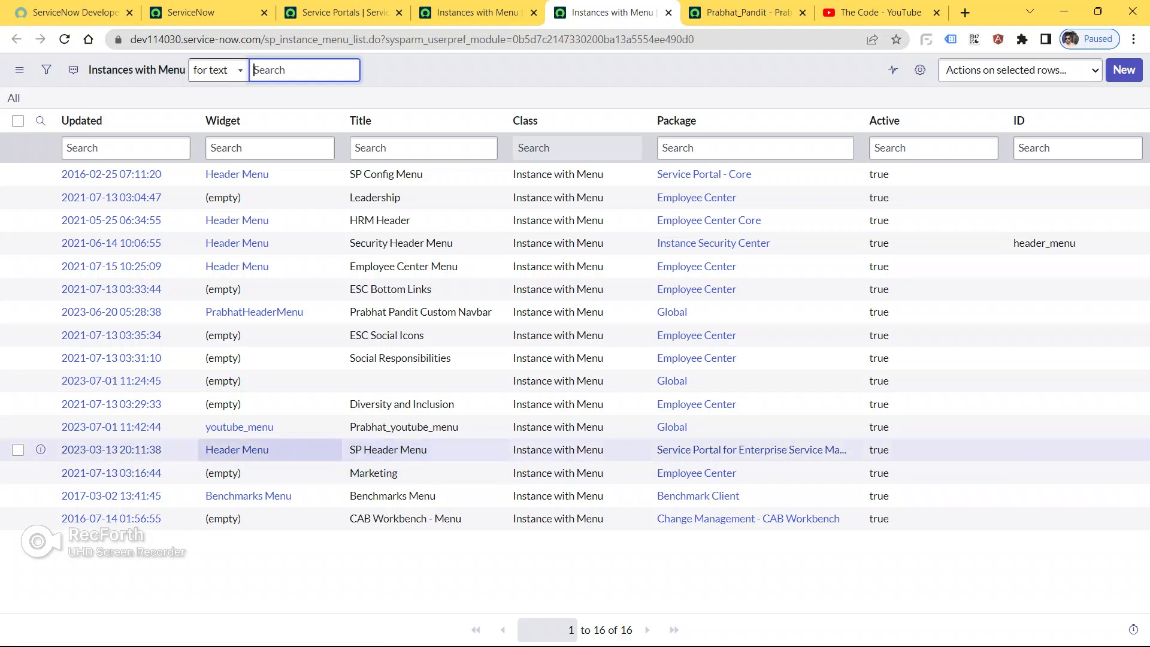
- Open the Header Menu widget of SP Header Menu in a separate tab and clone it
ctrl+click(236, 450)
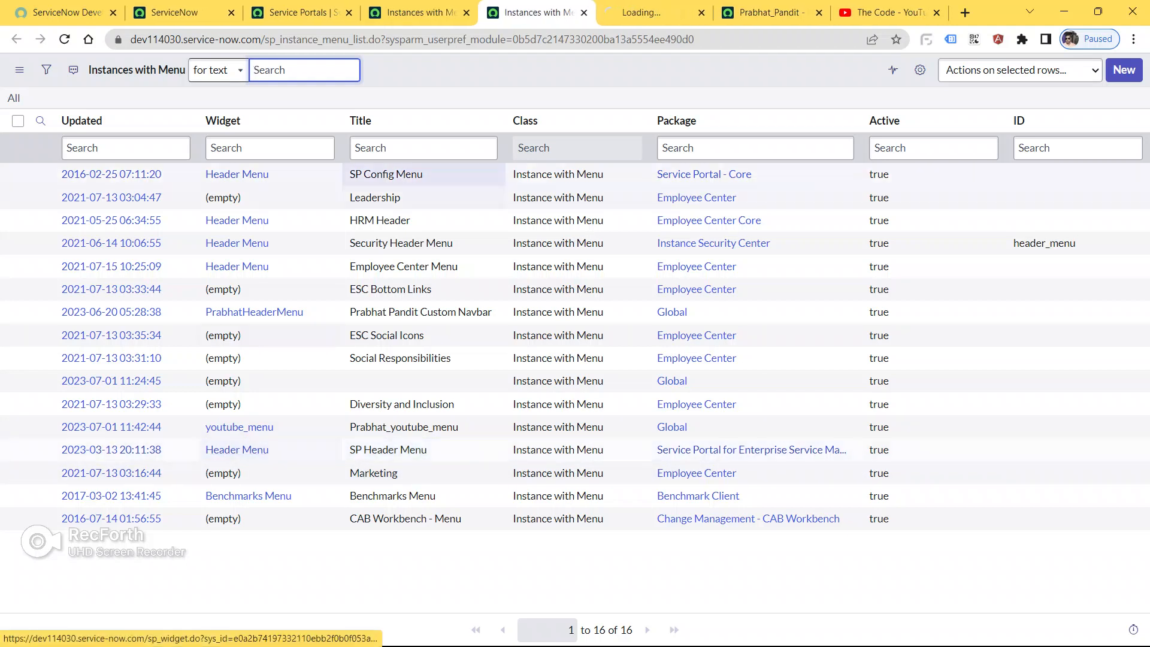
click(644, 12)
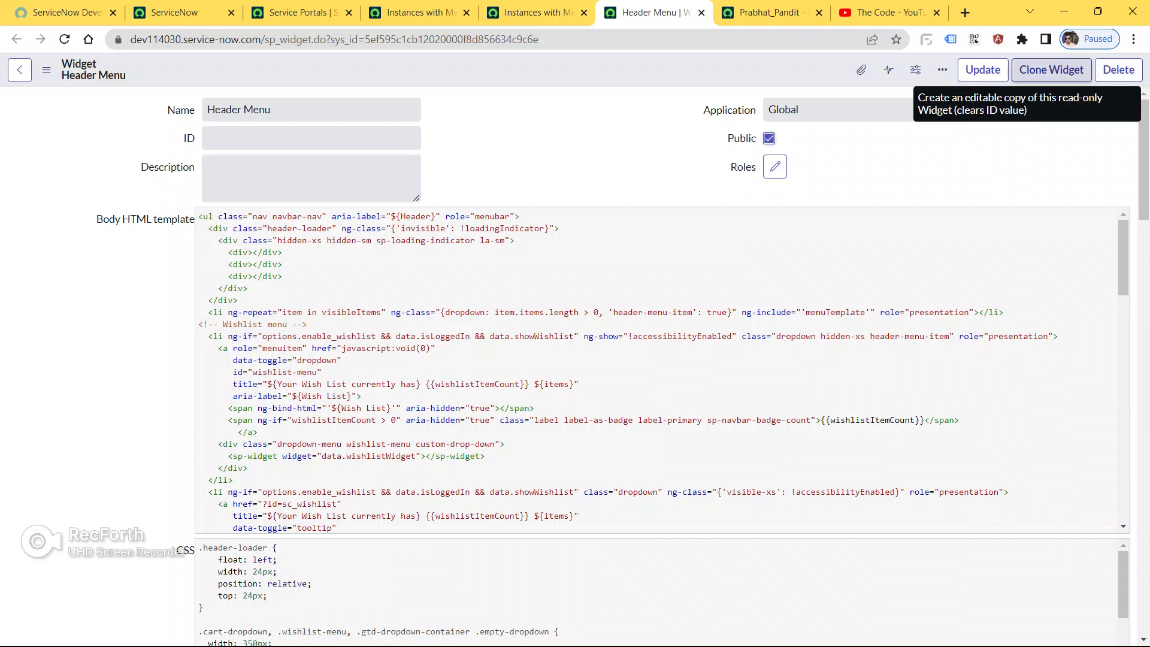
click(1051, 69)
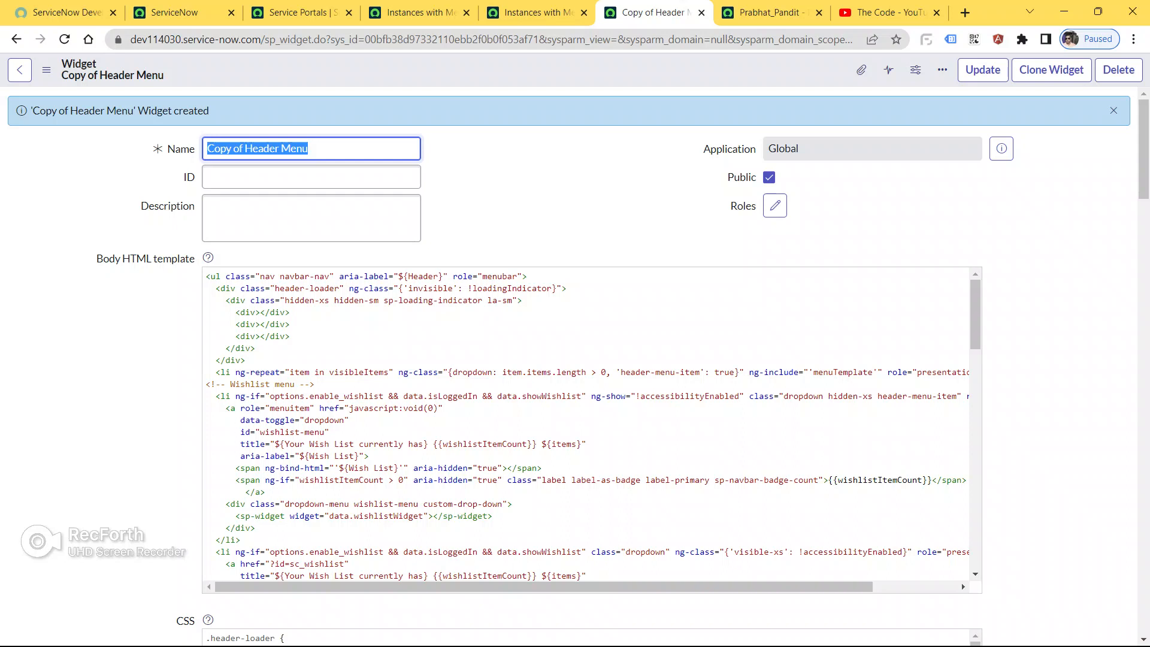
- Rename the cloned widget as "youtube_menu"
key(BackSpace)
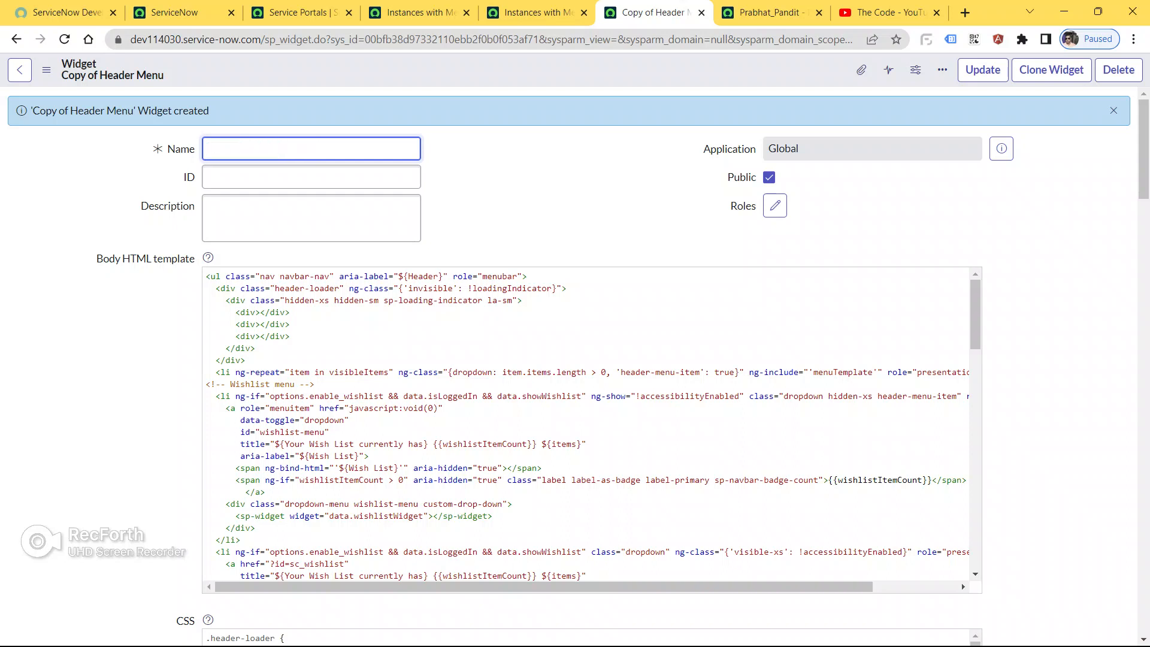
text(youtube_Men)
key(BackSpace)
key(BackSpace)
key(BackSpace)
text(menu)
- Copy the cloned widget's name to a new line below "youtubesr" in ServiceNow_info.txt, and return to the widget form
key(ctrl+a)
key(alt+Tab)
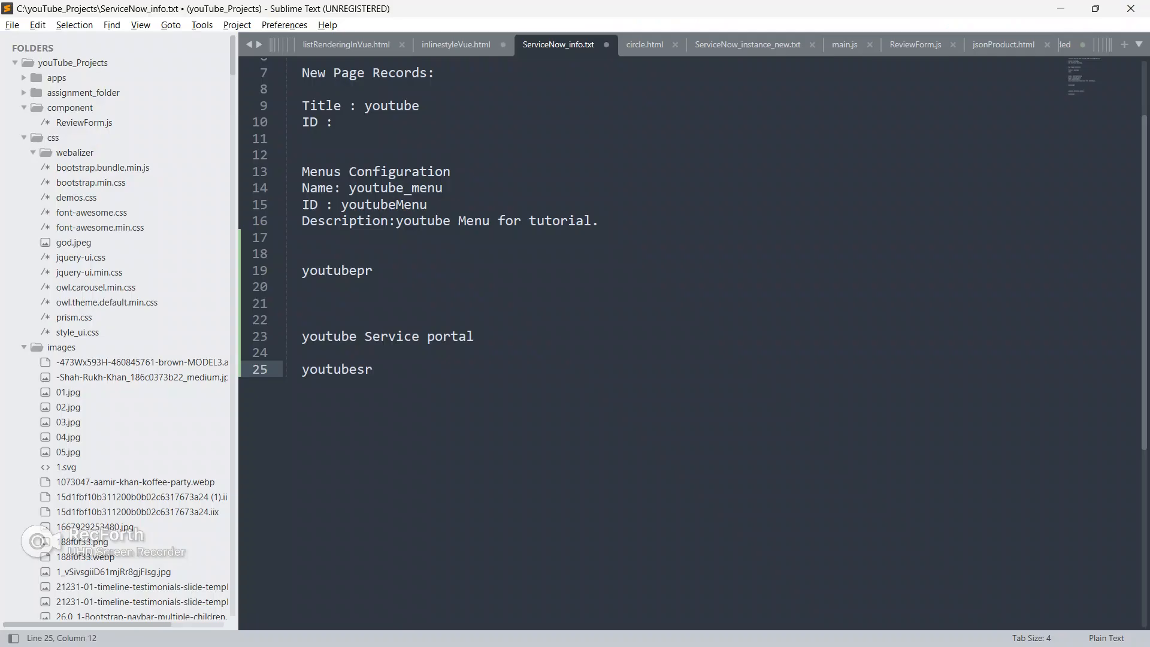
key(Return)
key(Return)
key(Return)
key(ctrl+v)
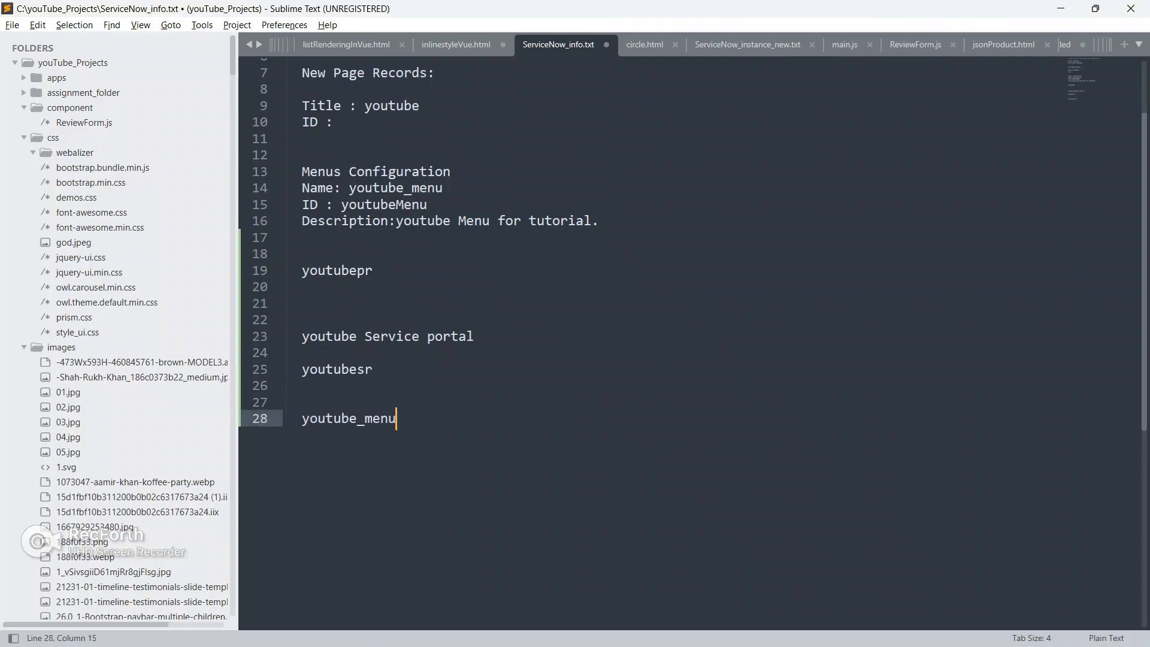
key(alt+Tab)
key(alt+Tab)
key(alt+Tab)
- Set the cloned widget's ID to "youtubeServicePortalMenu" and select the whole ID text
click(312, 176)
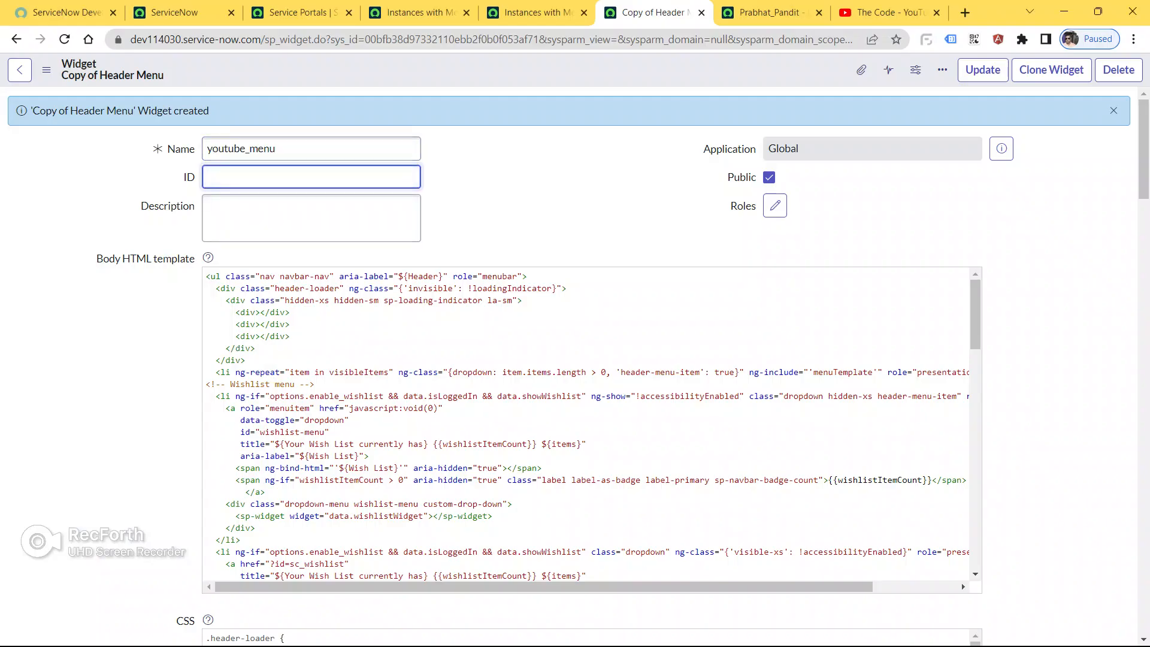
text(youtubeServicePortalMen)
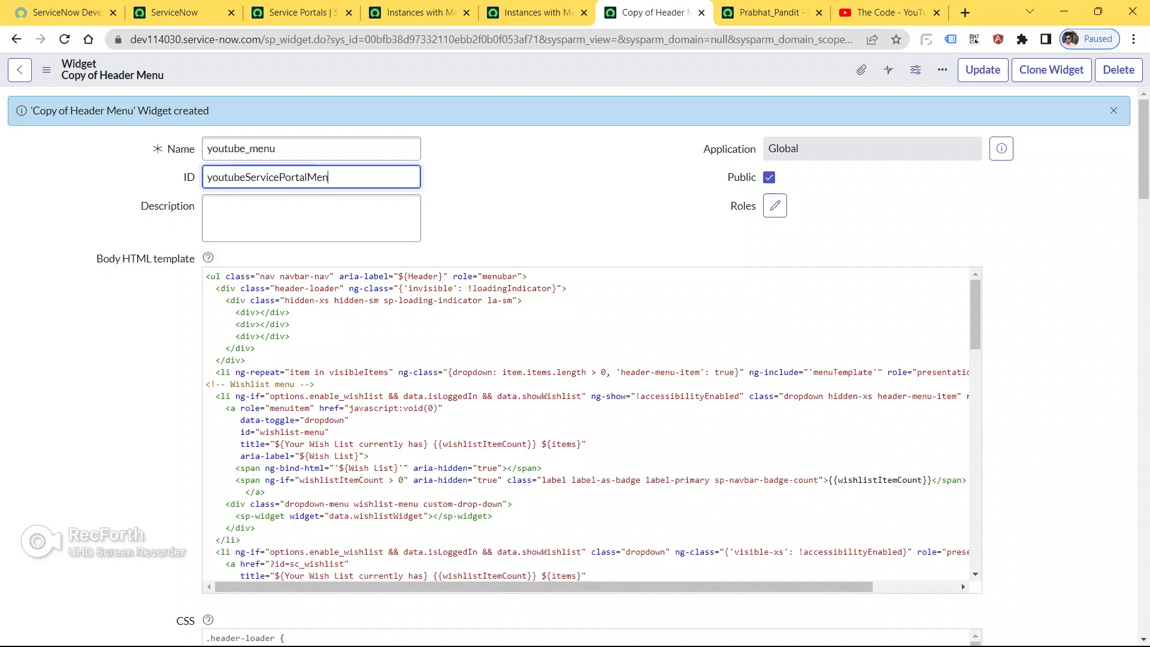
text(u)
key(ctrl+a)
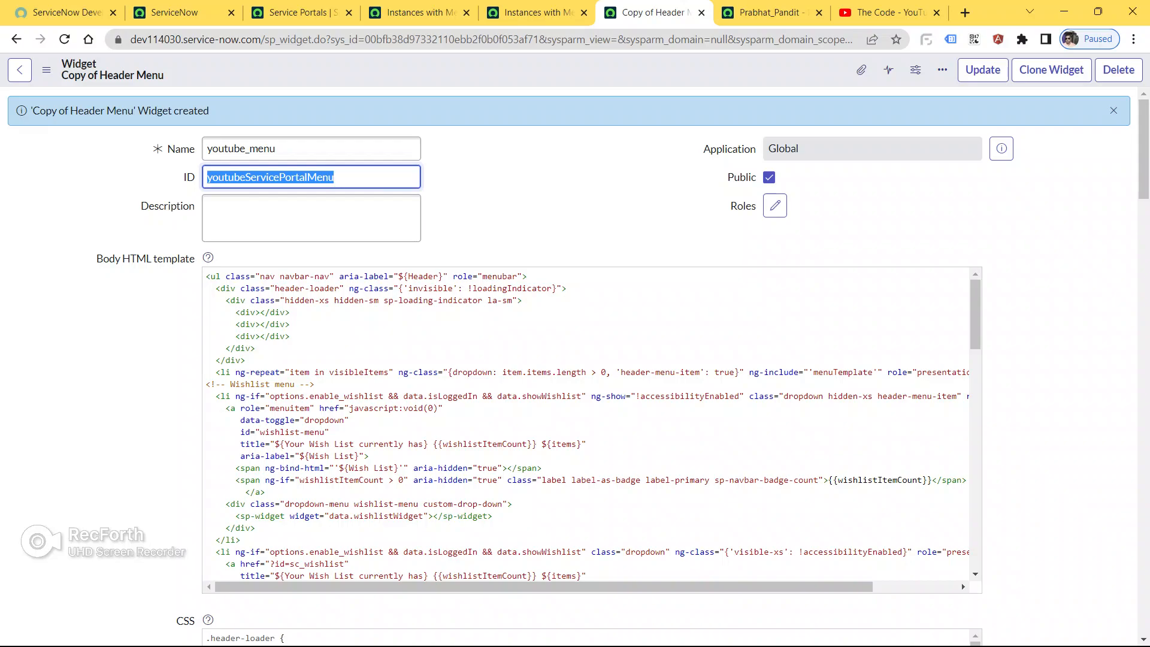
- Copy the widget ID "youtubeServicePortalMenu" into ServiceNow_info.txt below "youtube_menu" with the label "ID:", and return to the widget form
key(alt+Tab)
key(Return)
key(Return)
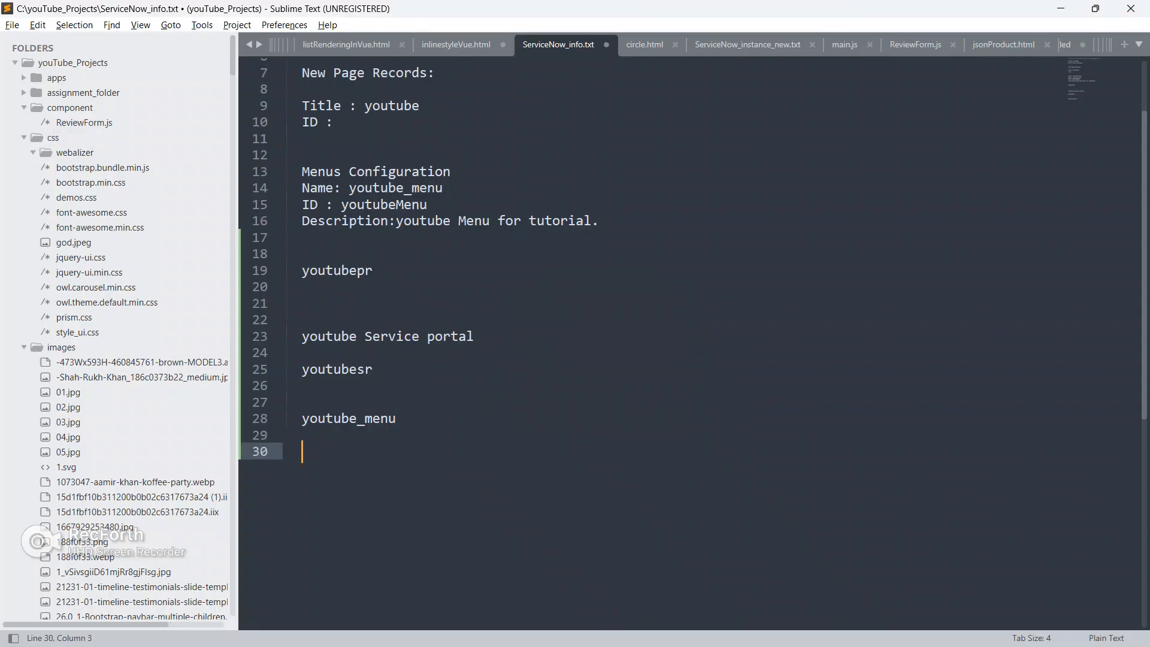
text(ID:)
key(ctrl+v)
key(alt+Tab)
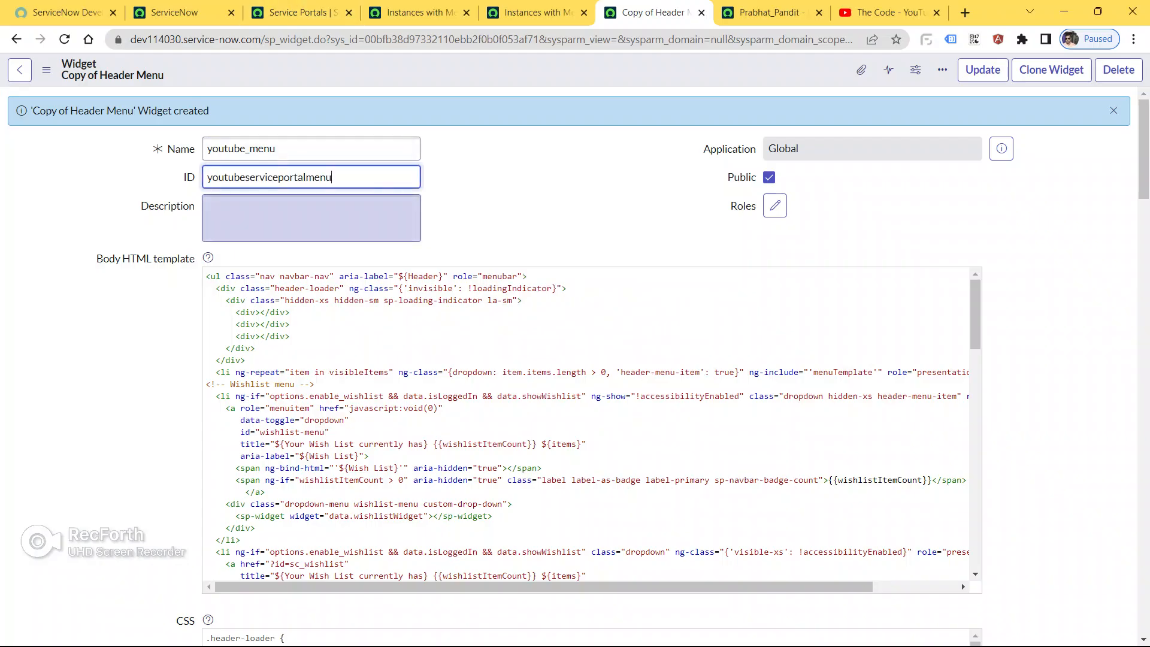
- Set the cloned widget's description to "youtube ServiceNow Portal Menu"
click(311, 218)
key(ctrl+v)
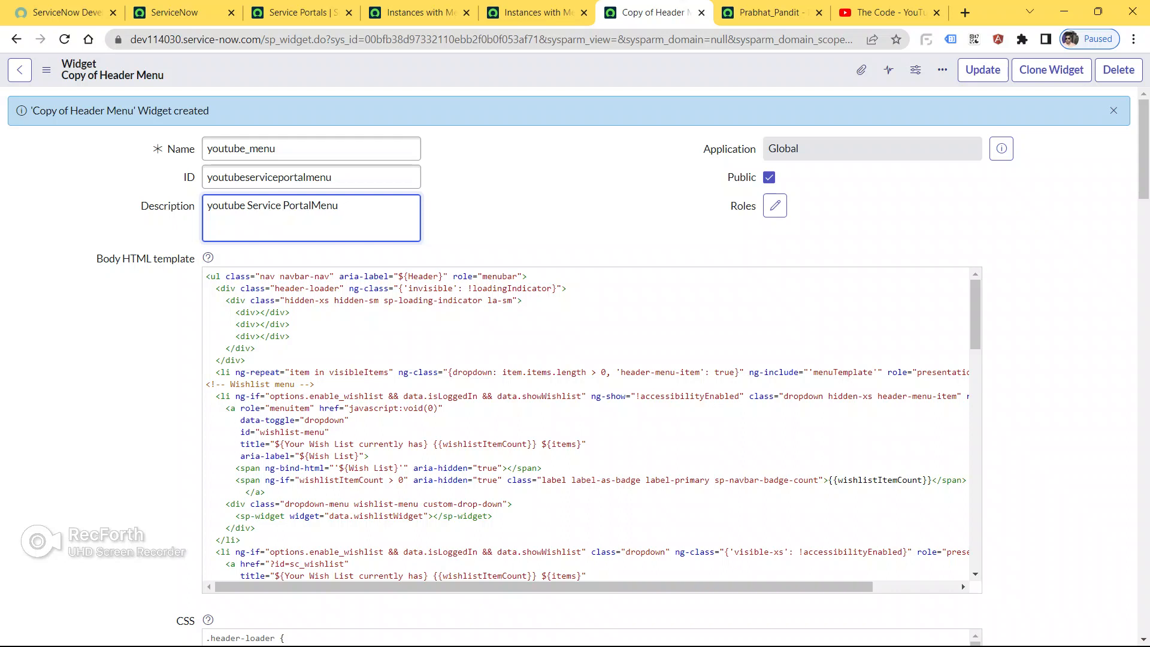
key(Left)
text(Now)
click(333, 205)
scroll(574, 359, down, 9)
scroll(574, 359, up, 9)
click(890, 13)
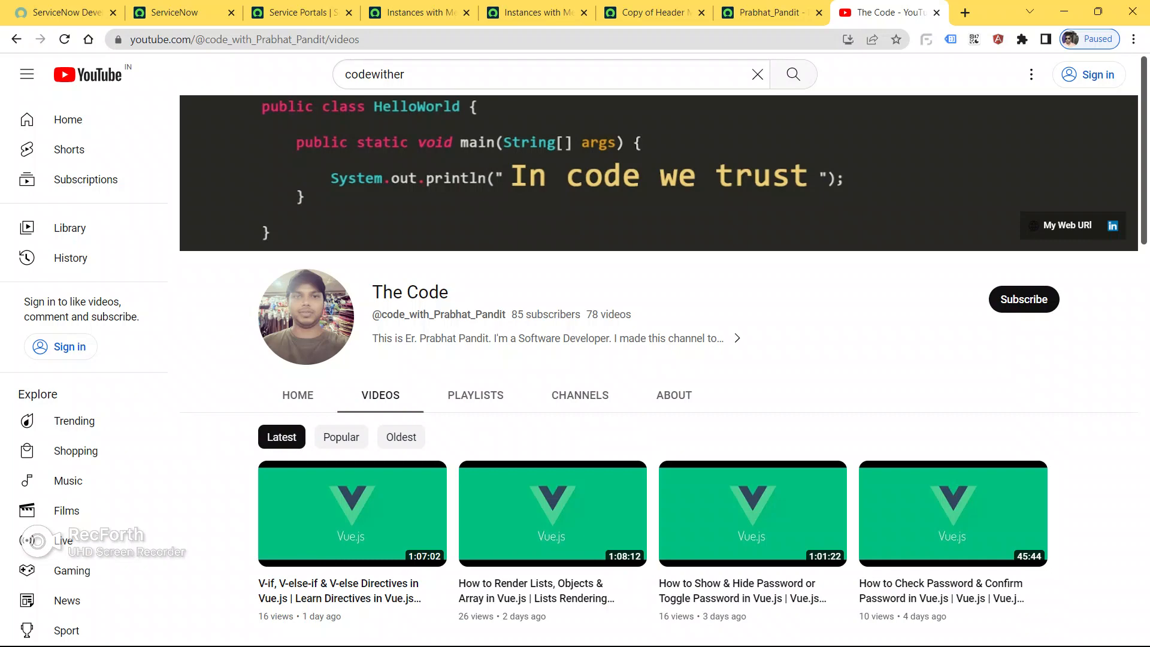
click(655, 13)
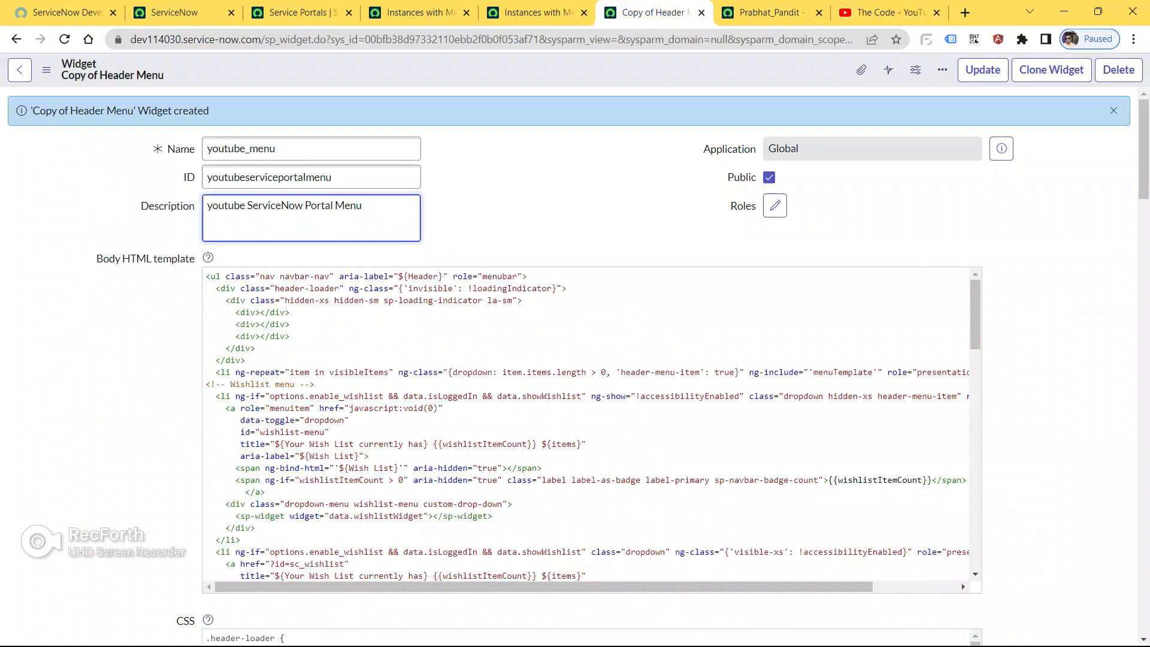
scroll(591, 467, down, 10)
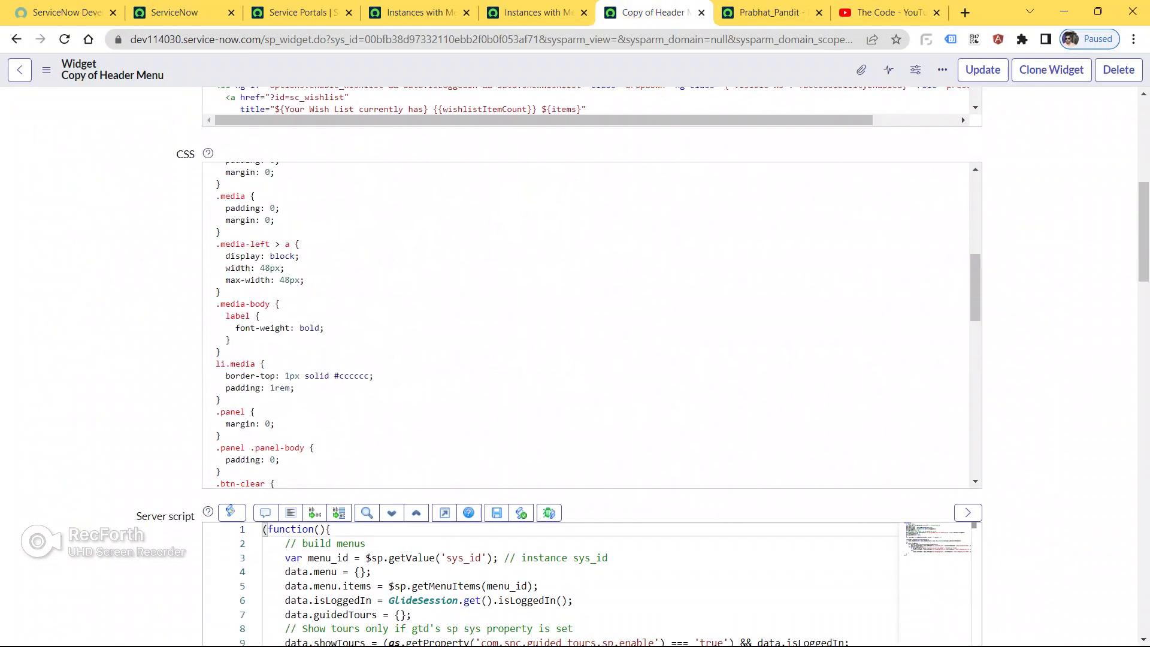
scroll(150, 359, up, 6)
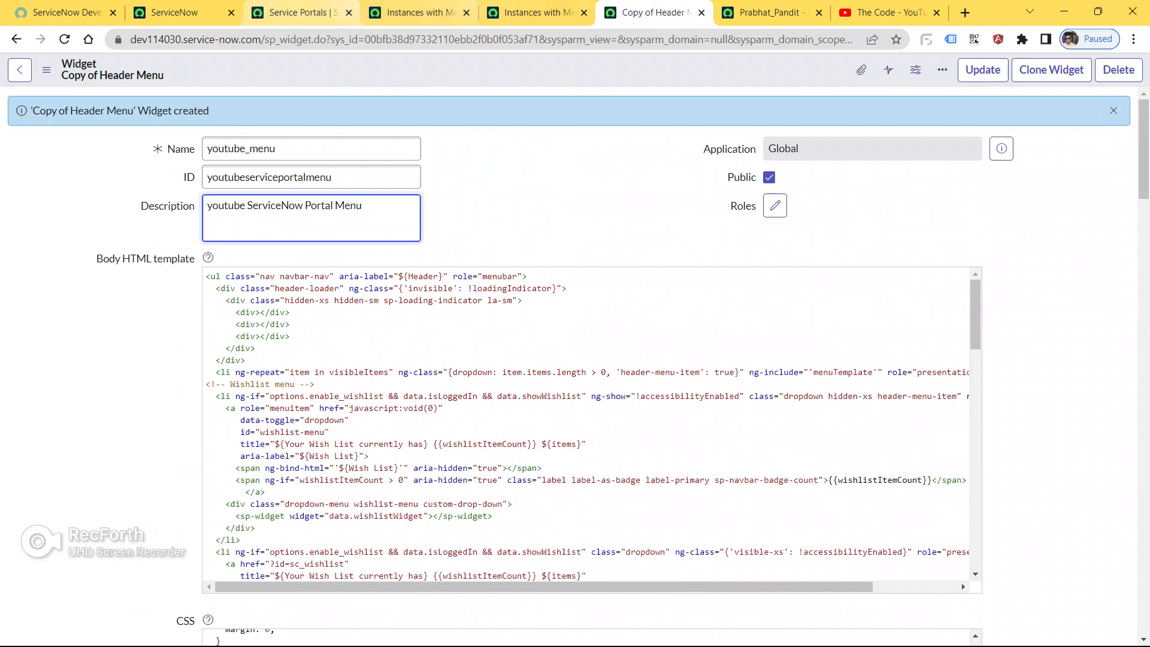
- Filter the ServiceNow navigator for "menus" to locate the Service Portal Menus module, and review the Instances with Menu list
click(536, 12)
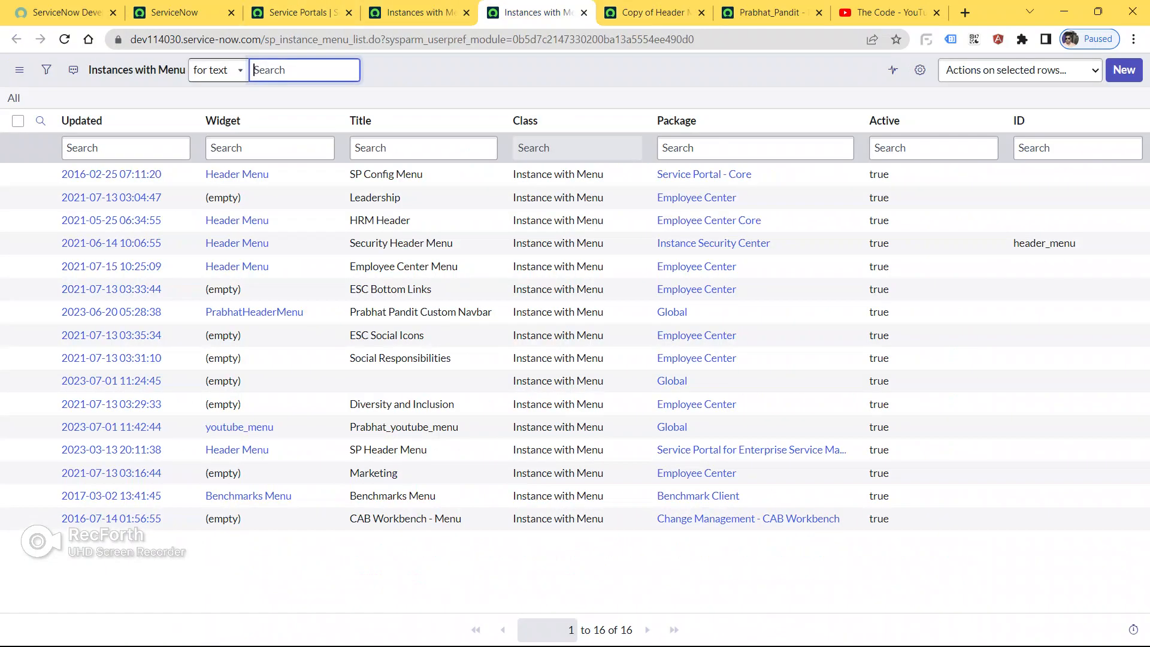
click(173, 13)
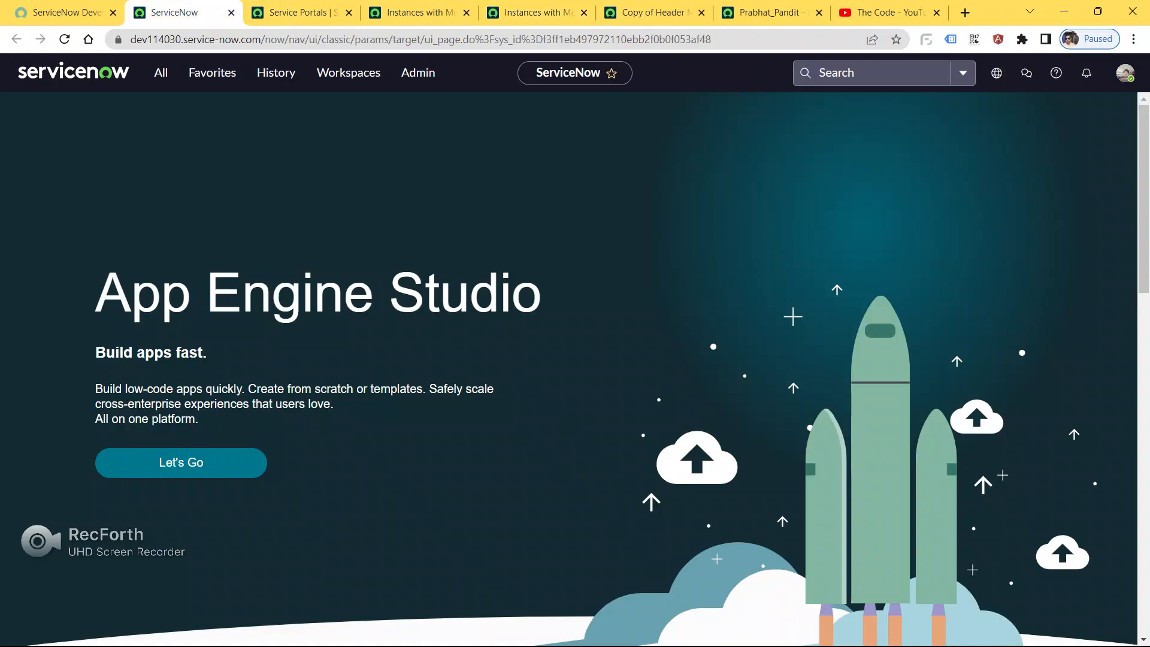
click(161, 72)
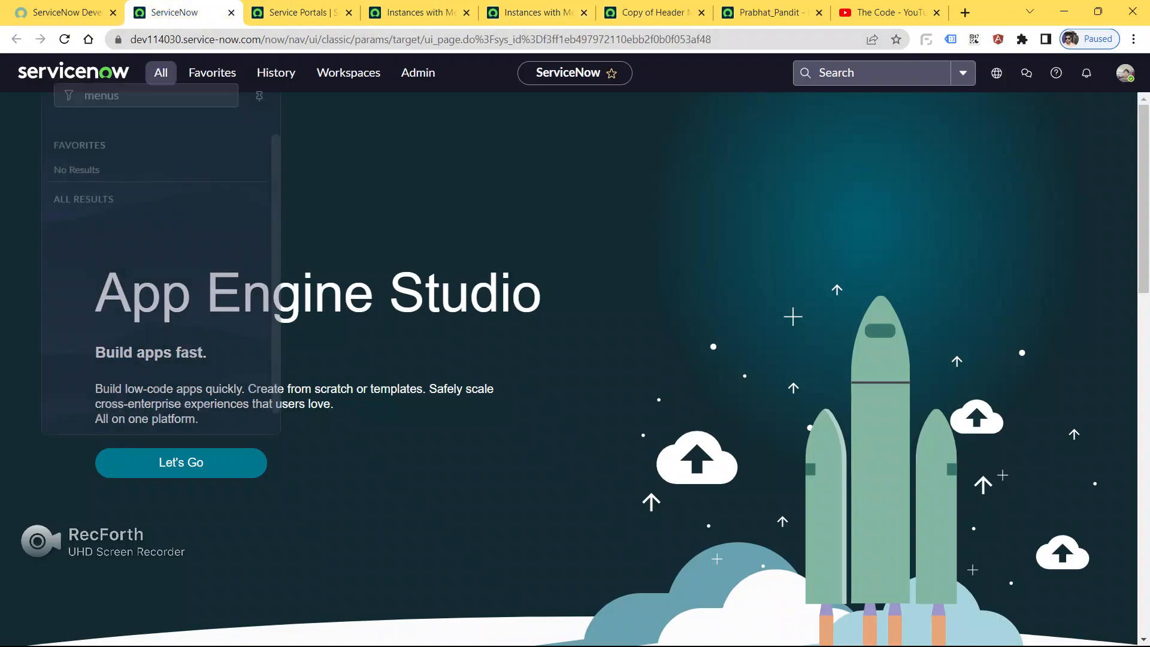
text(menus)
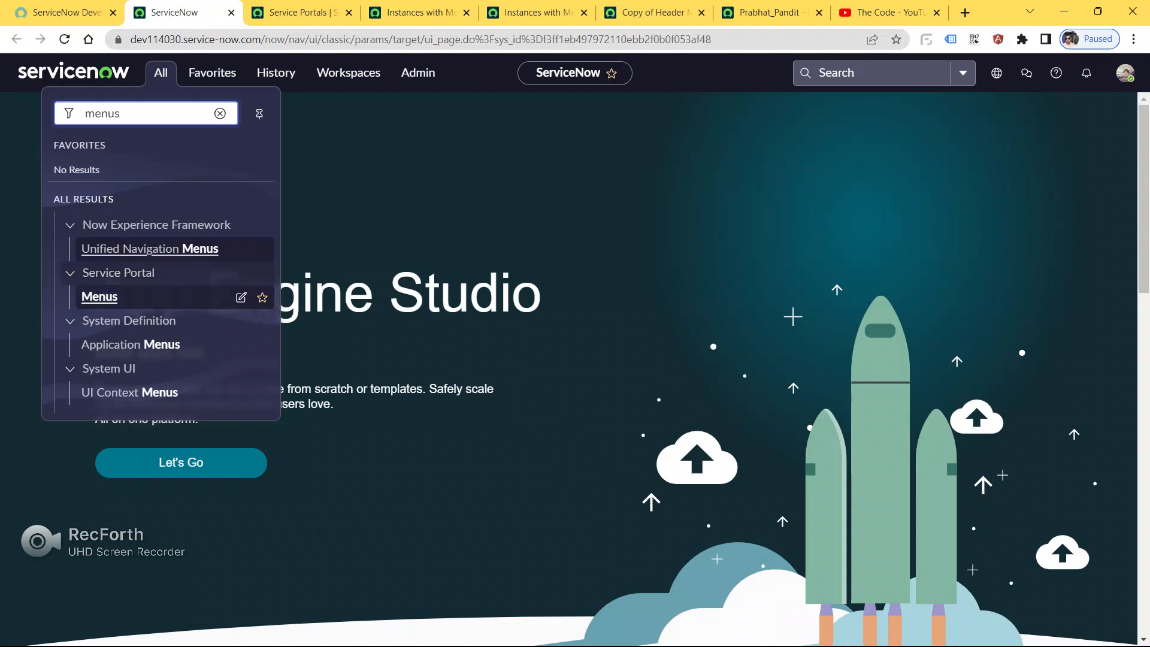
click(99, 296)
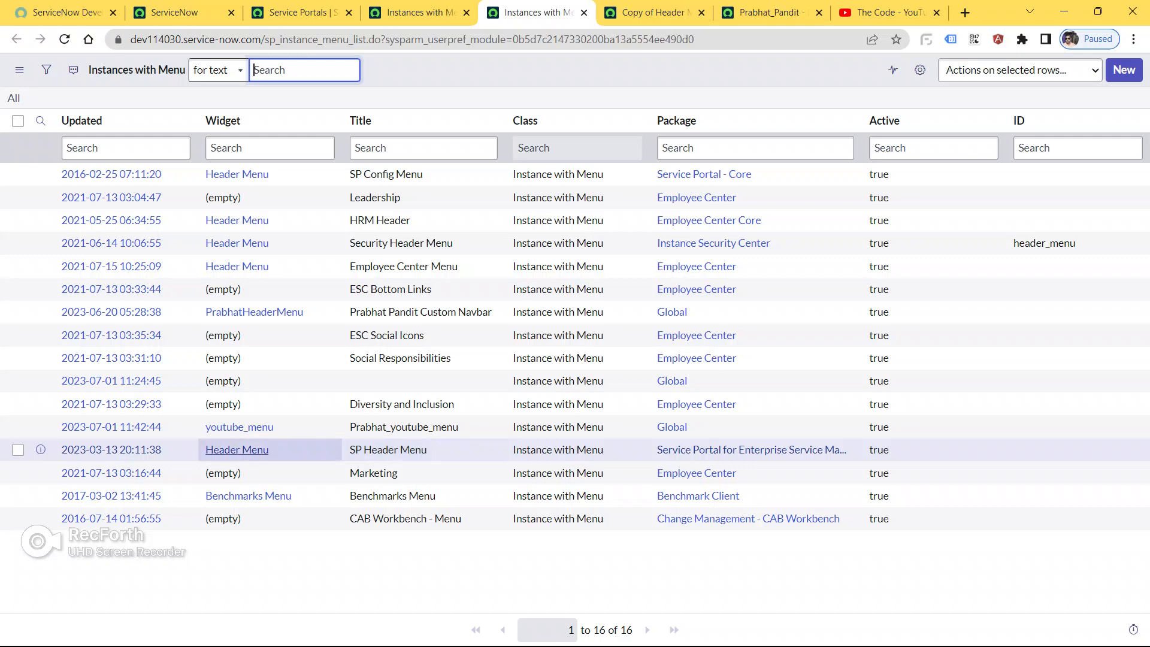
click(650, 13)
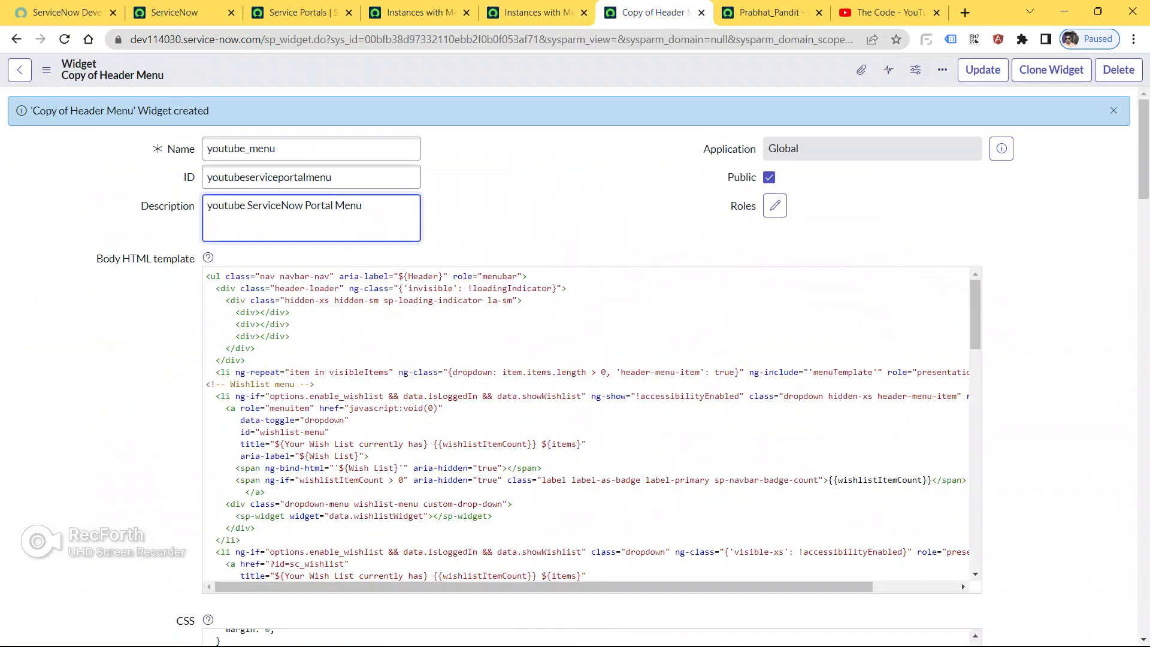
click(536, 12)
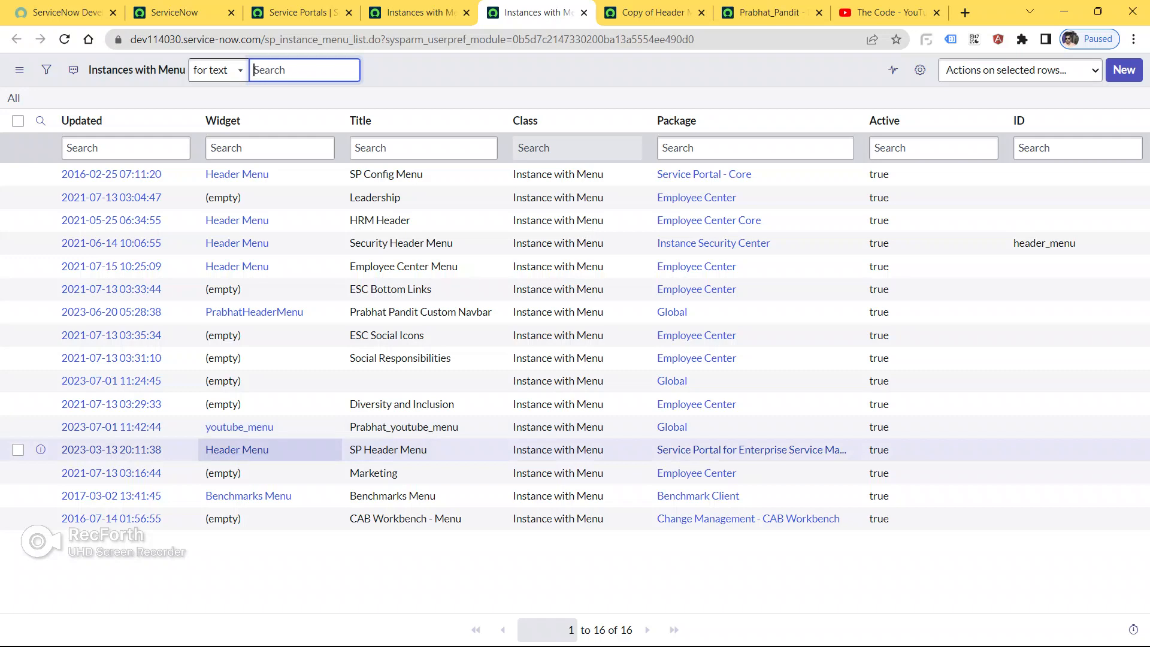
- Save the cloned youtube_menu widget record and review its form down to the Angular ng-templates related list
click(649, 12)
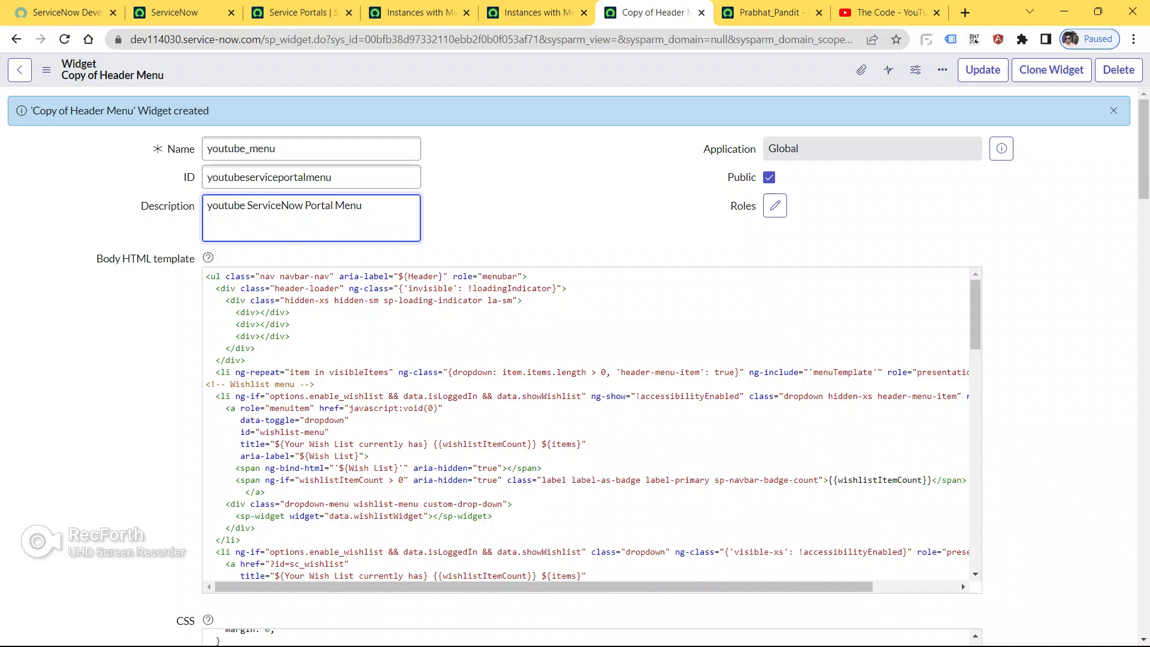
right_click(548, 67)
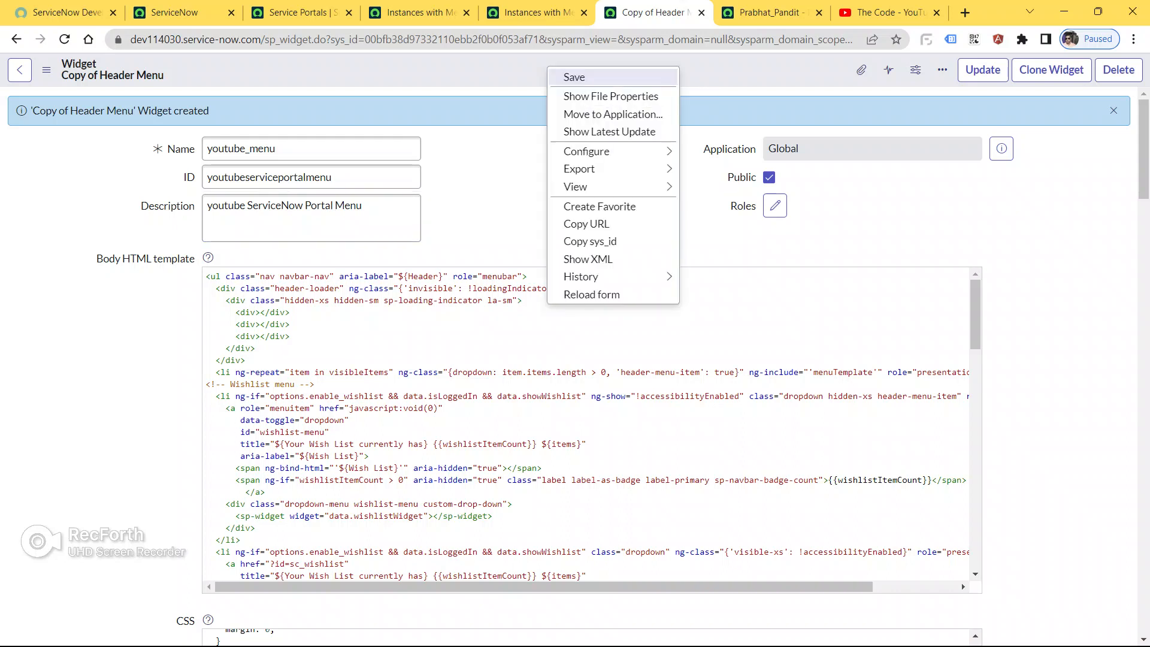
click(573, 77)
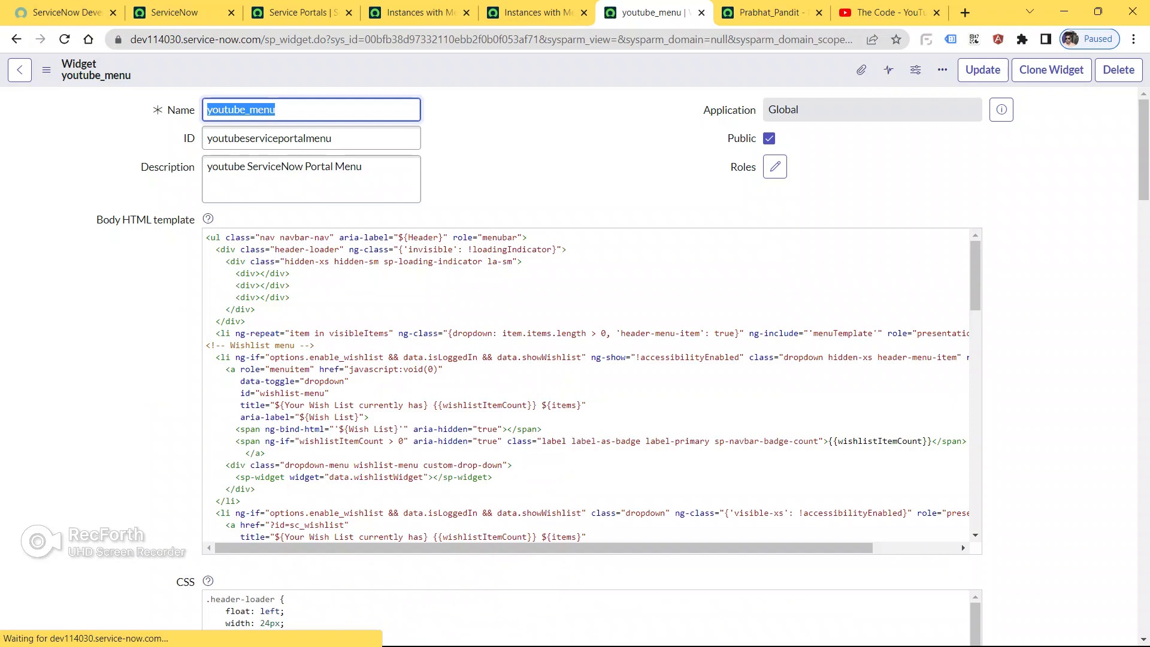
scroll(575, 359, down, 20)
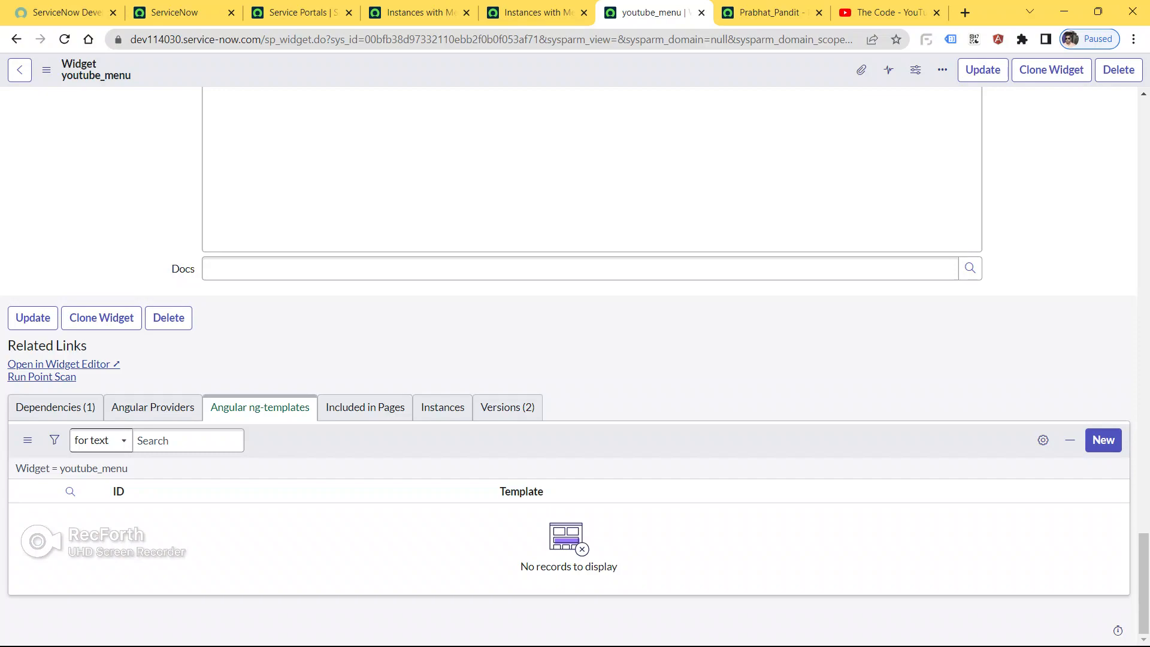
scroll(575, 359, up, 15)
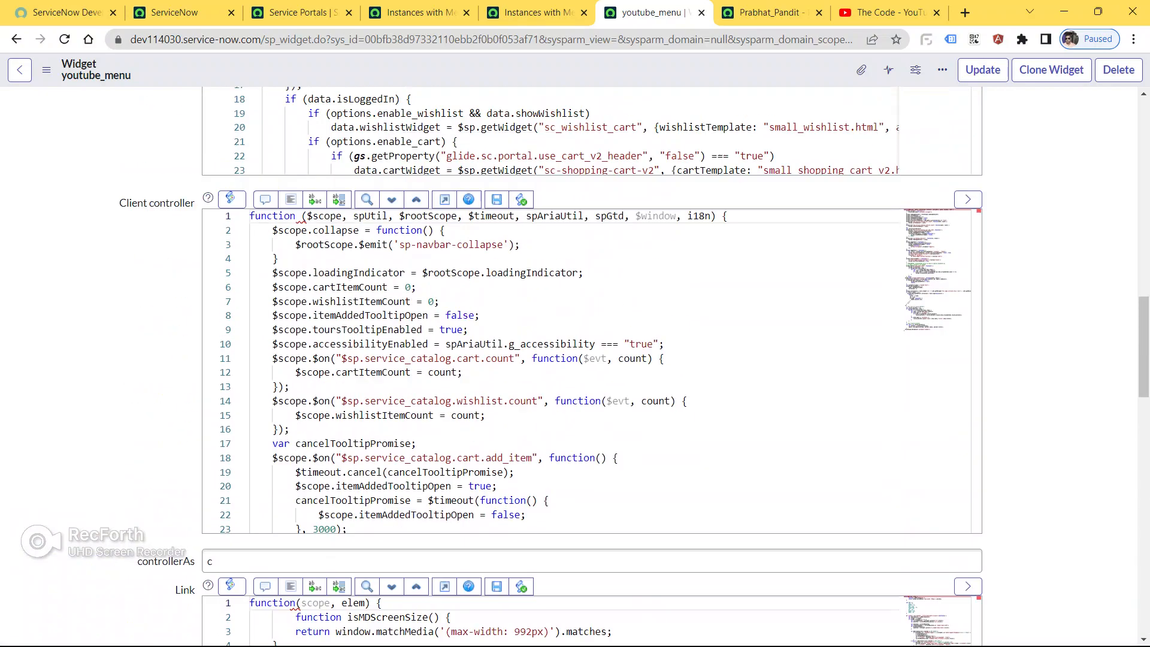
scroll(575, 359, up, 15)
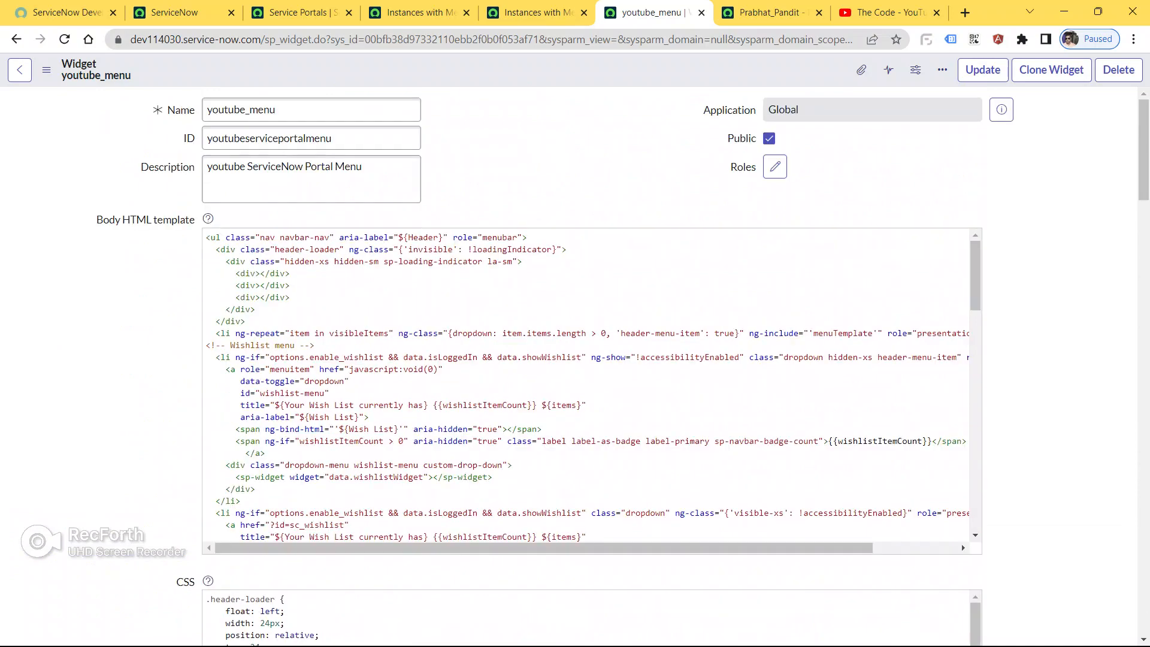
scroll(575, 359, down, 20)
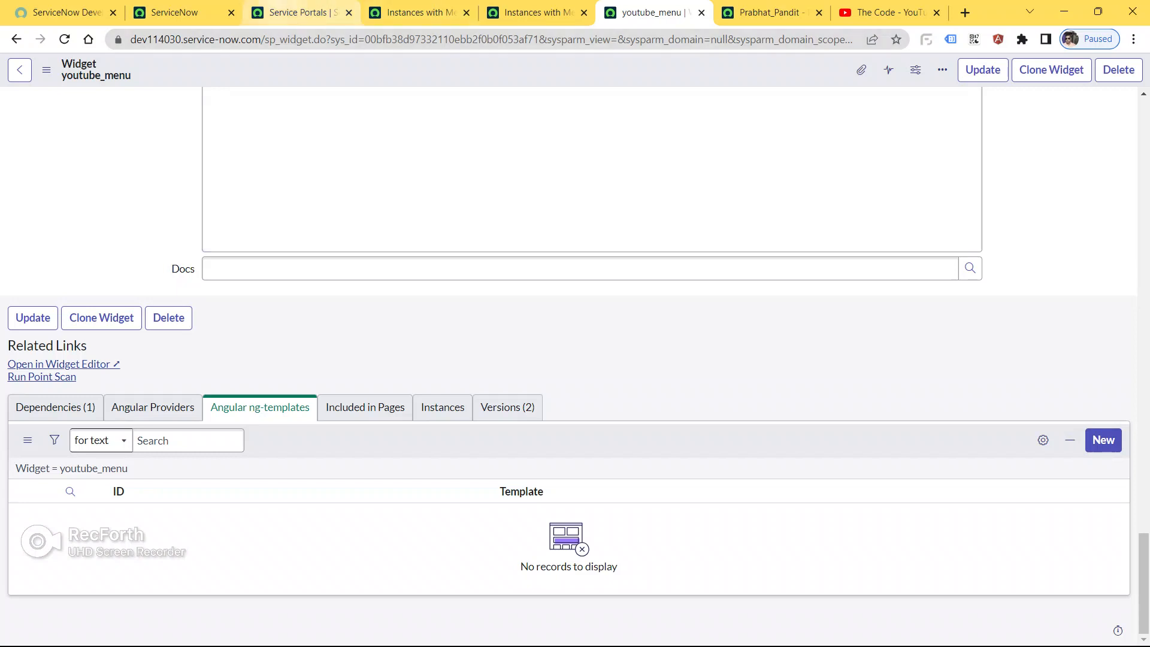
- Inspect the Home, About Us and Catalog dropdowns in the header menu of the existing example portal
click(182, 13)
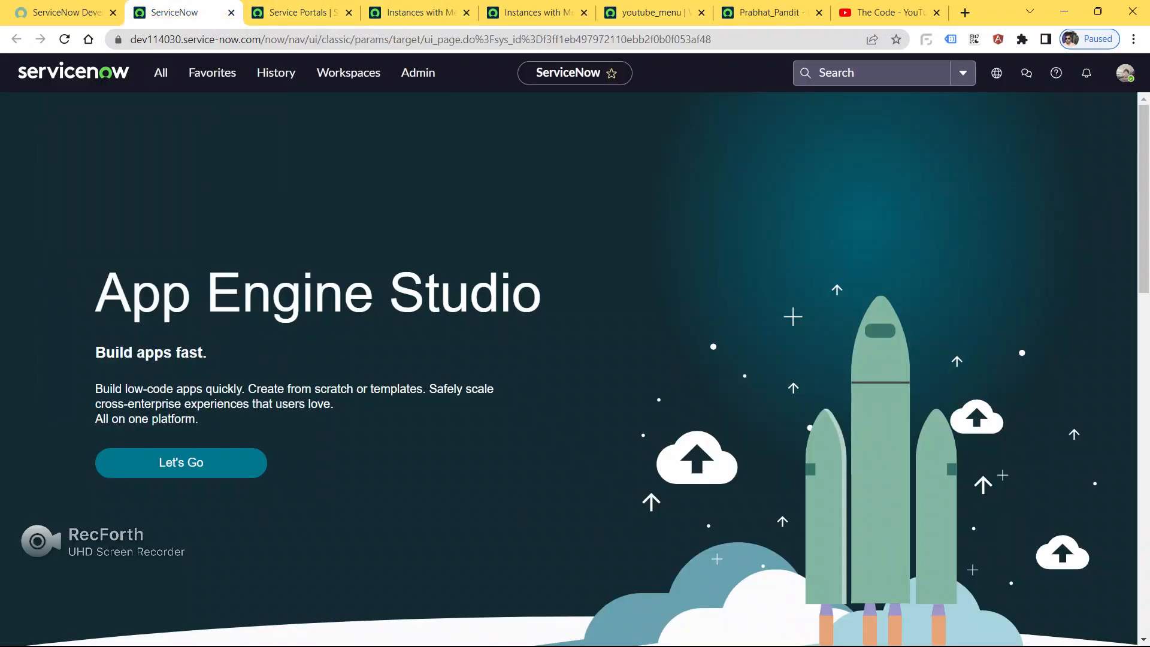
click(160, 72)
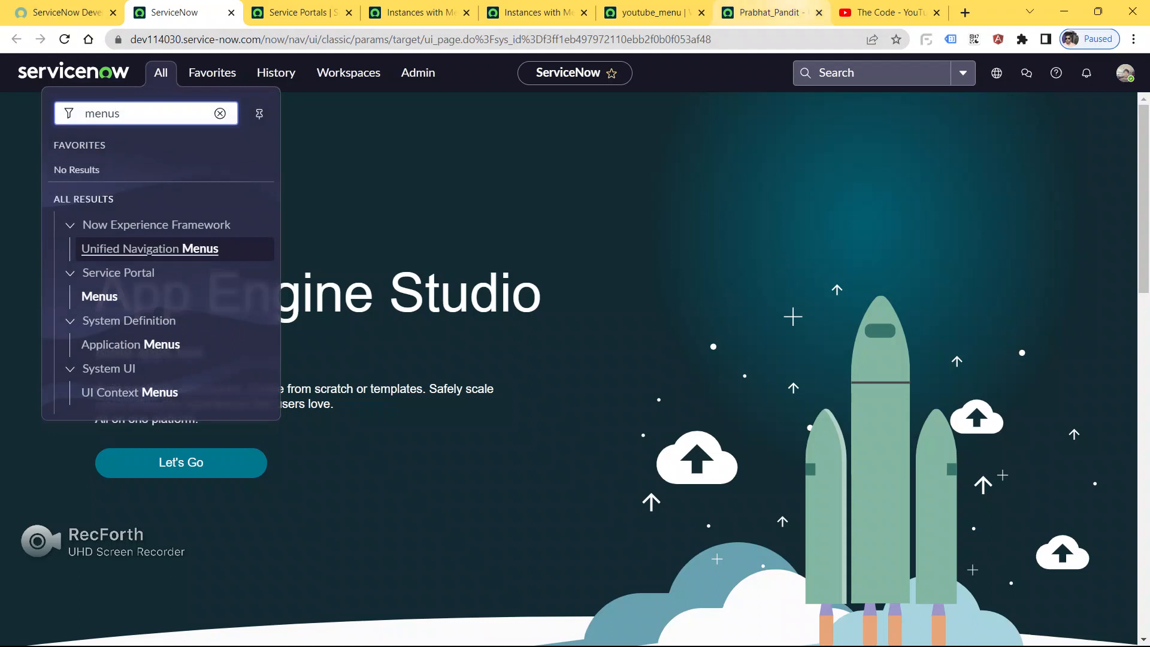
click(773, 13)
click(590, 76)
click(668, 76)
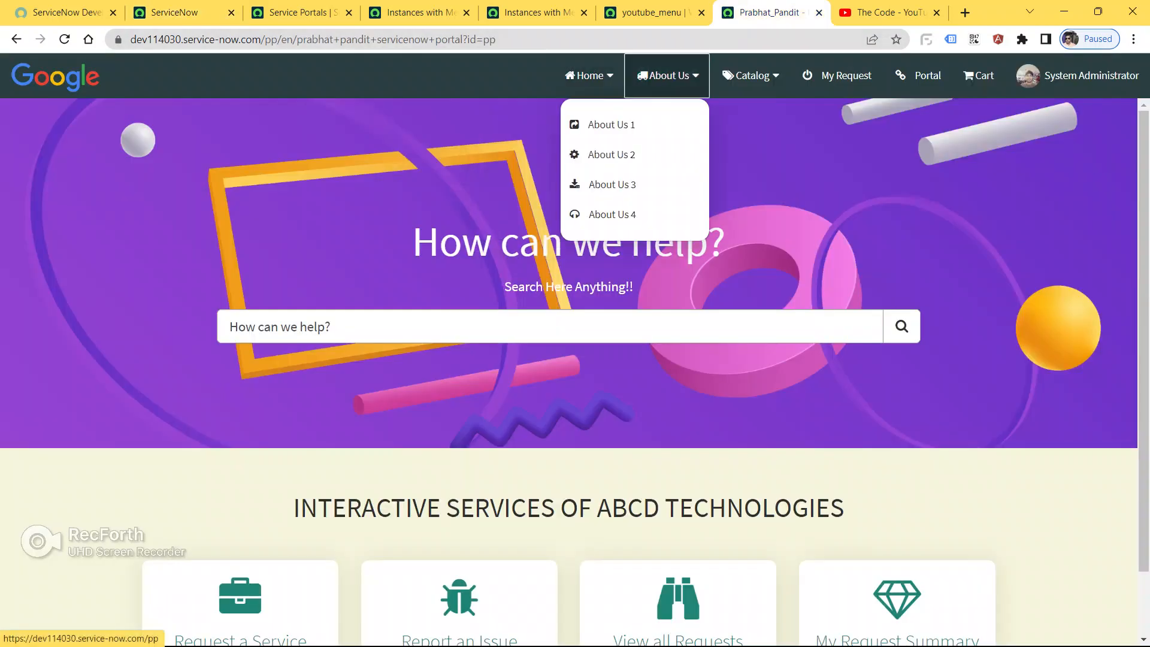
click(750, 75)
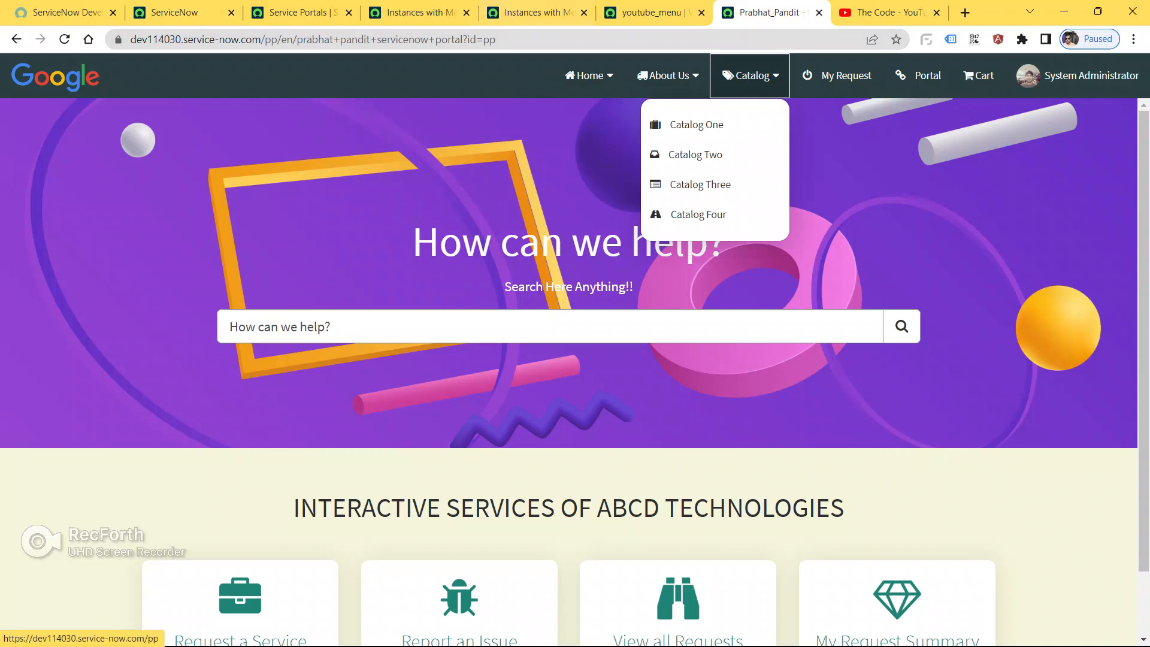
click(67, 12)
click(174, 13)
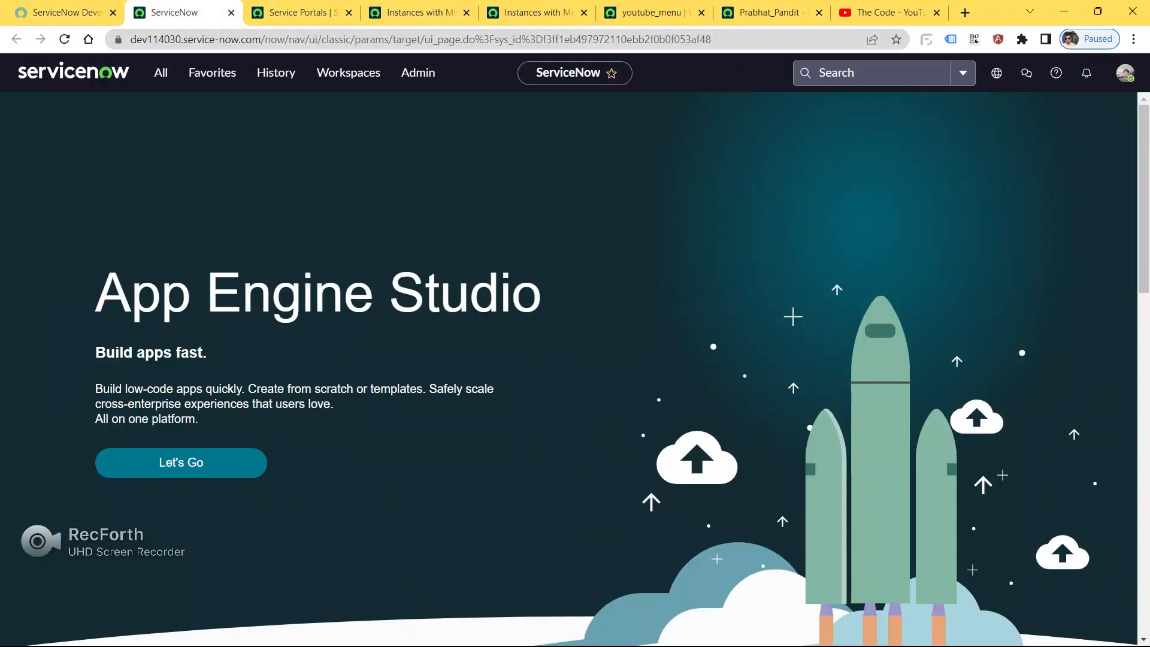
click(161, 73)
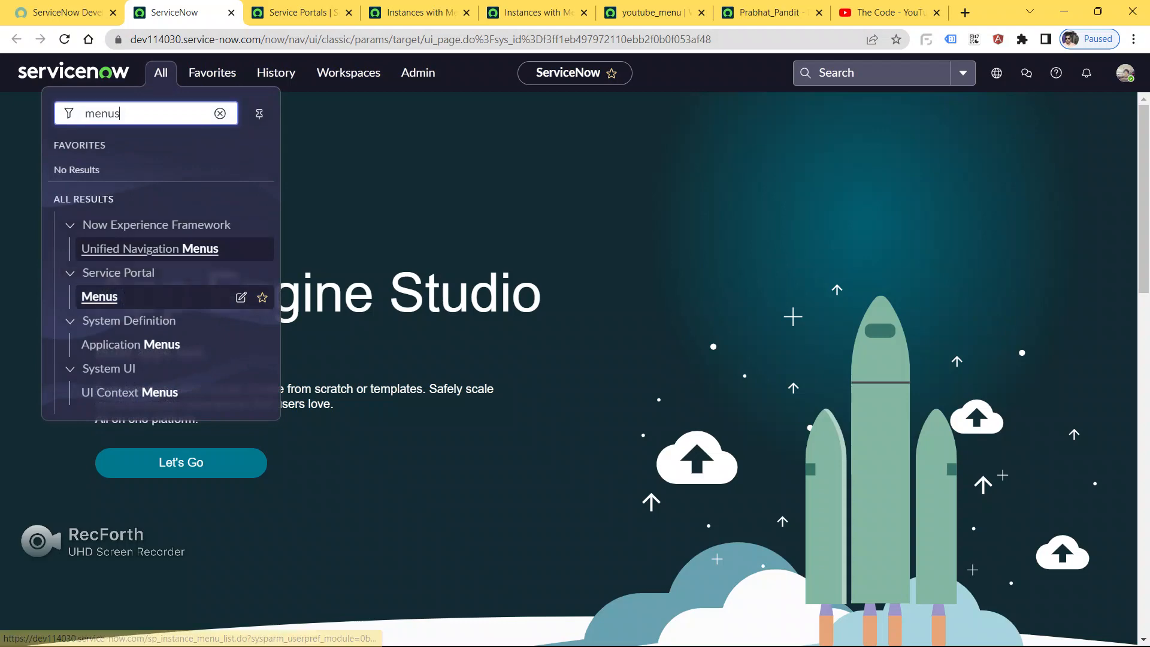
click(298, 12)
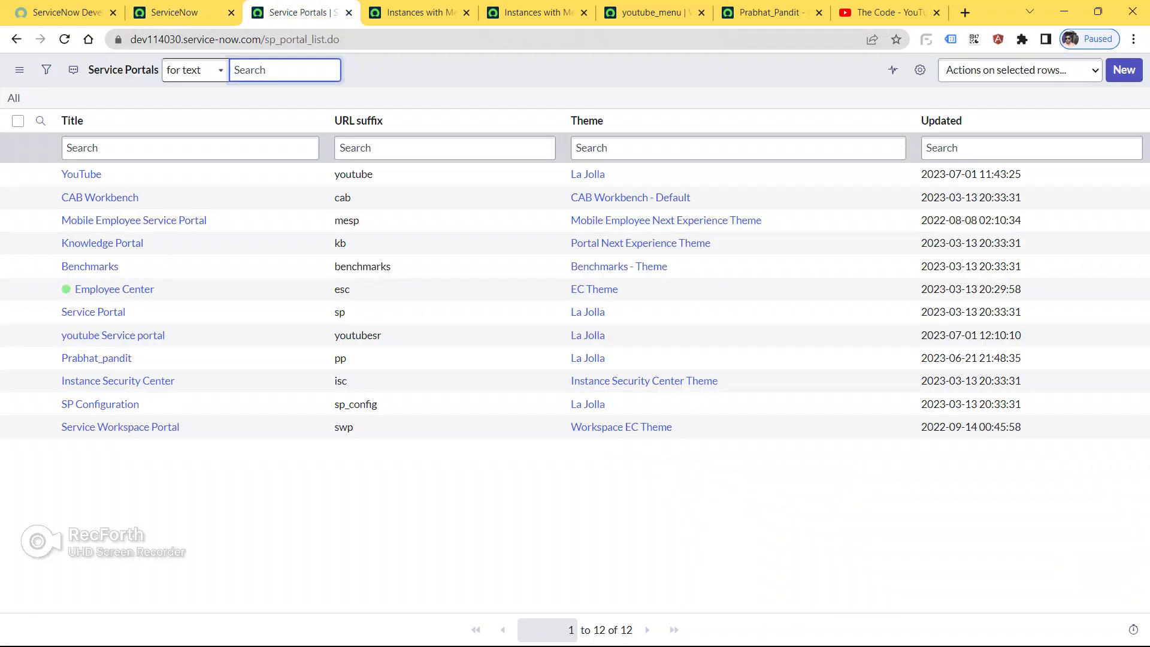
click(417, 12)
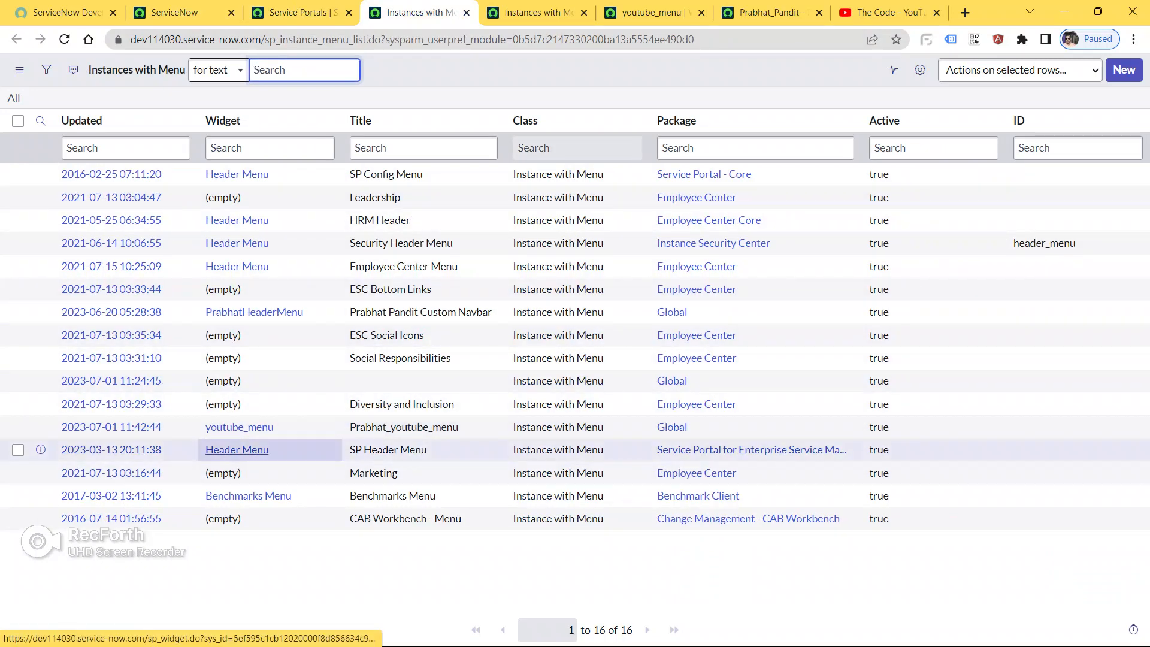
click(533, 13)
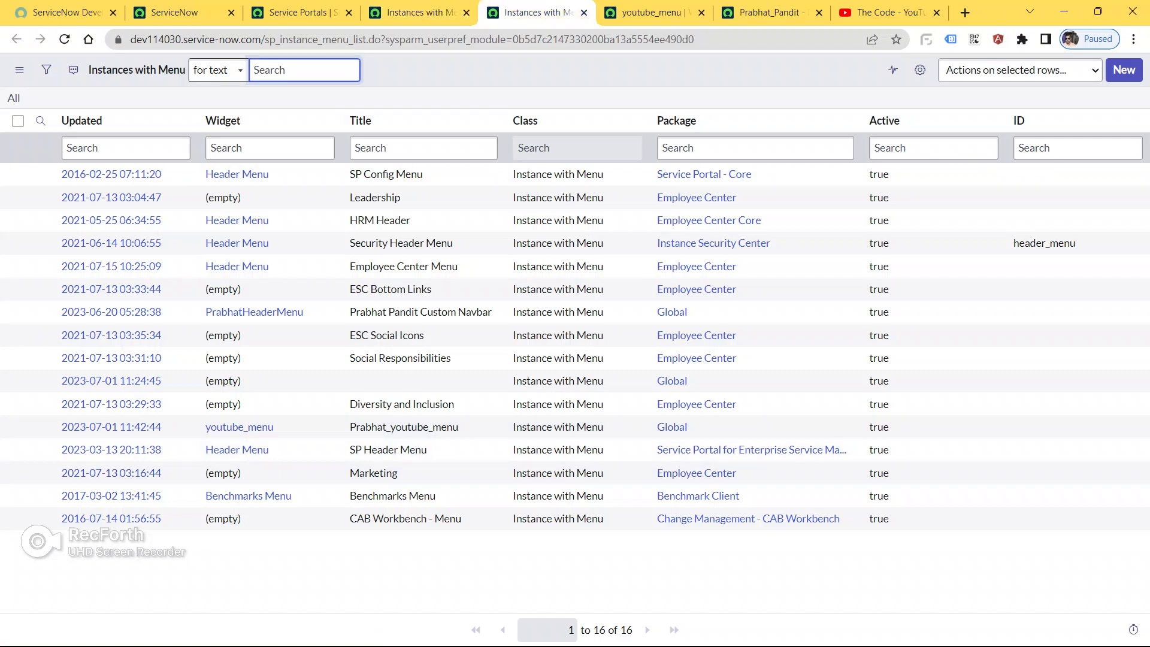
- Return to the youtube_menu widget, look over its fields and scripts, and save the record again
click(653, 12)
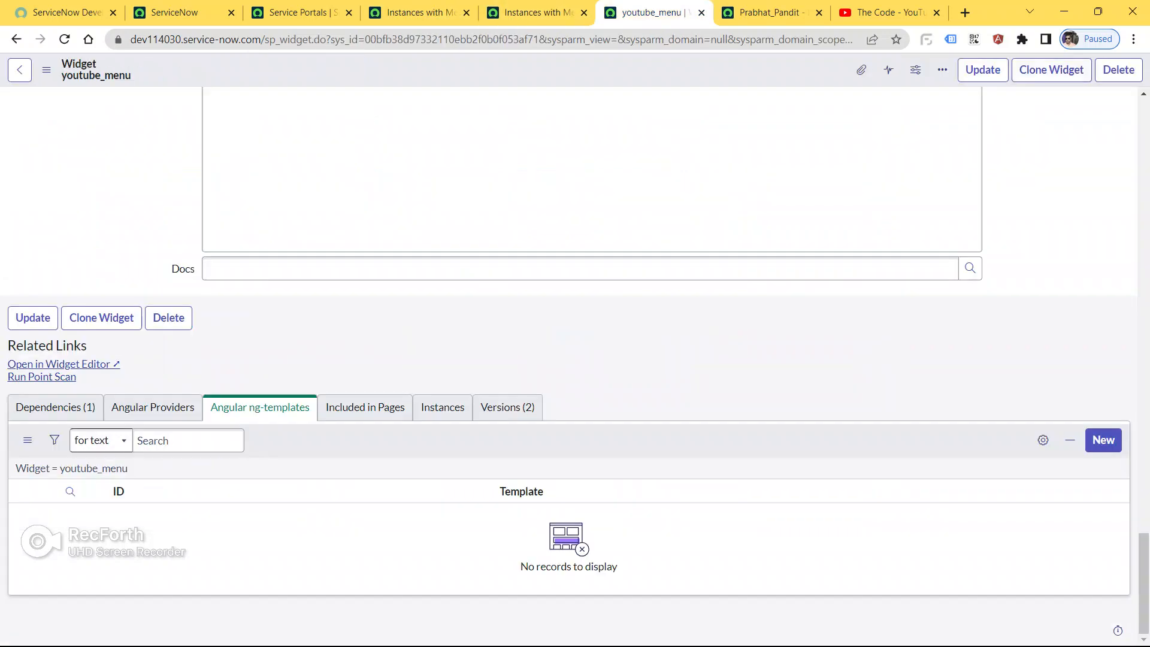
scroll(575, 359, up, 15)
scroll(591, 359, up, 8)
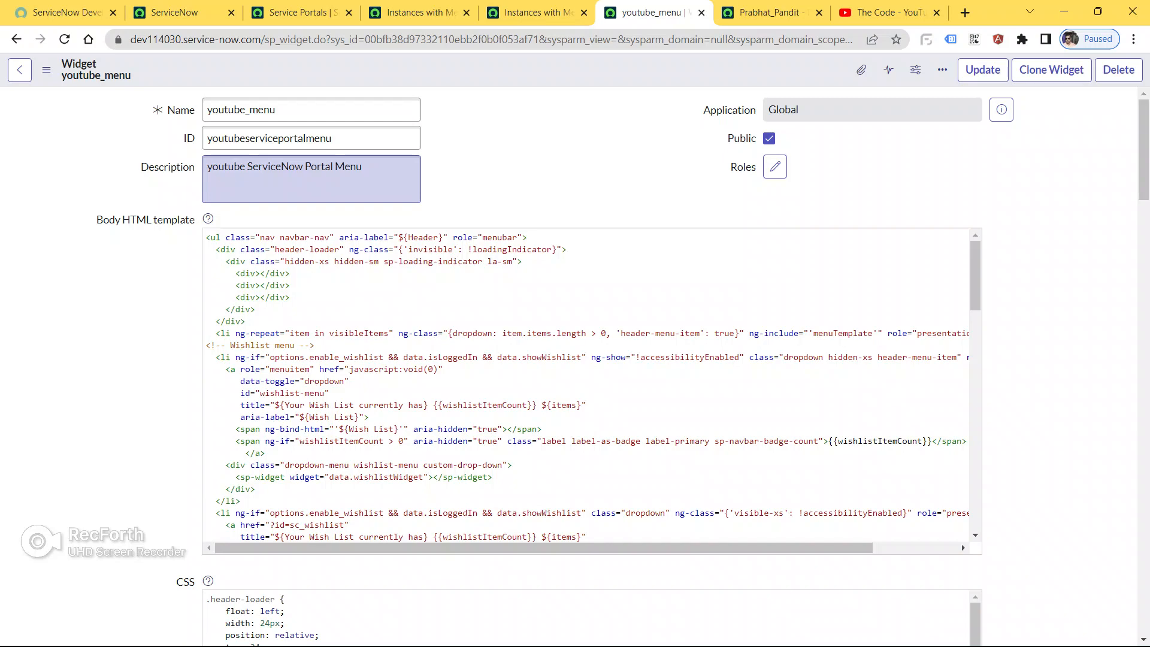
scroll(592, 365, down, 14)
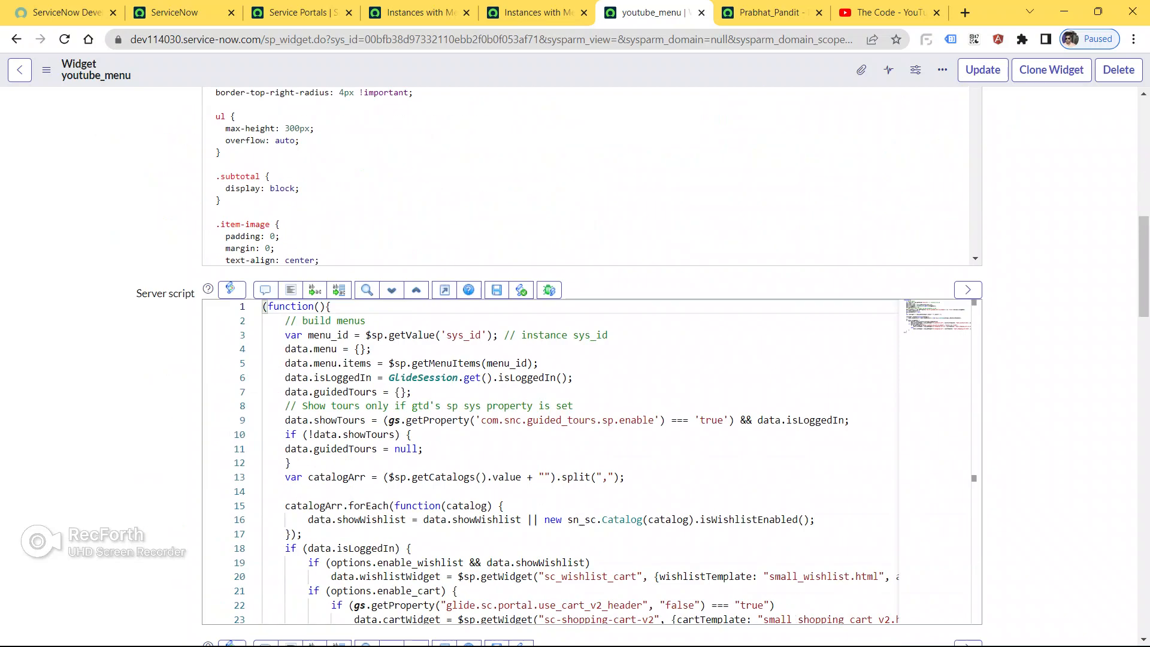
right_click(486, 66)
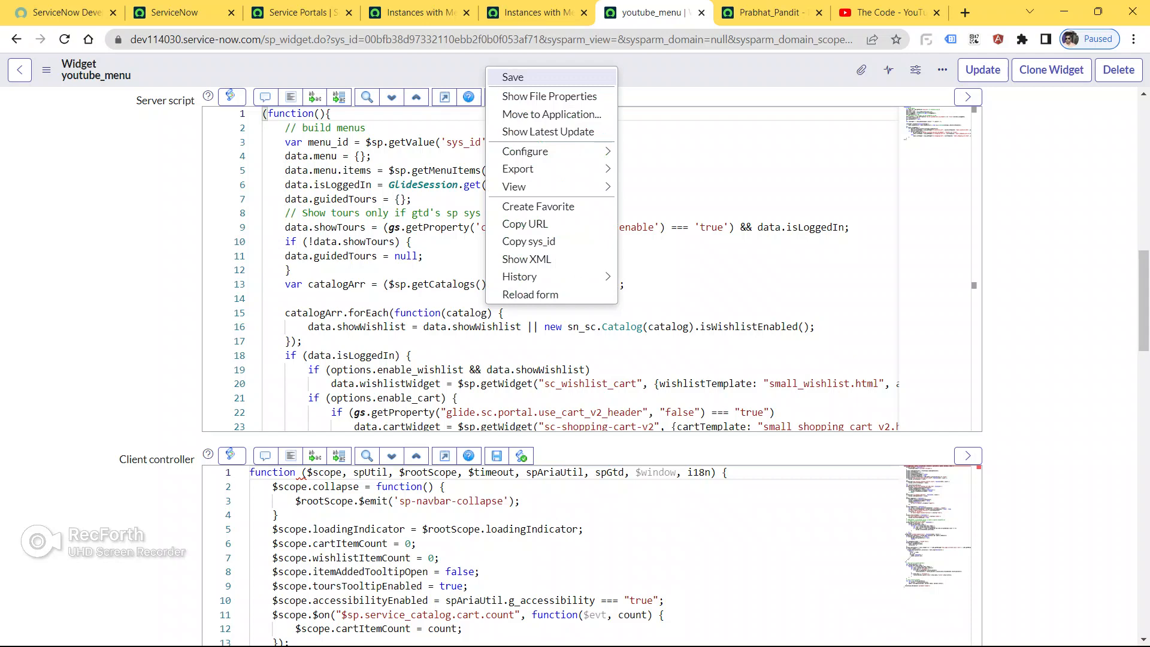
click(513, 77)
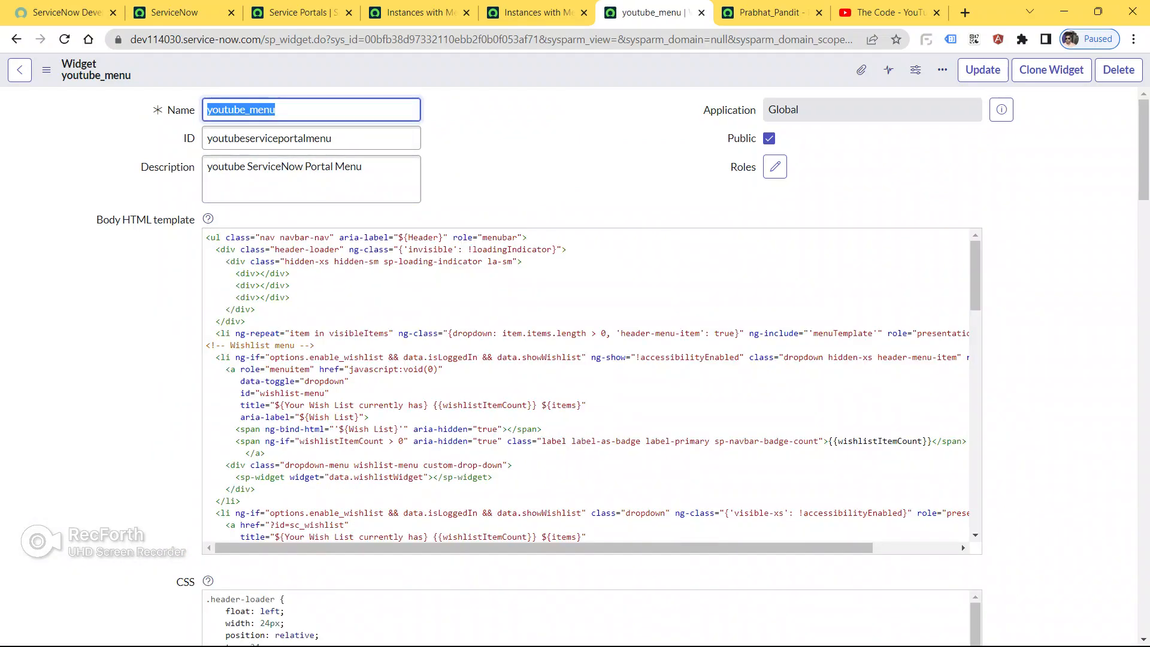
- Start a new Angular ng-template record for the youtube_menu widget
scroll(575, 359, down, 20)
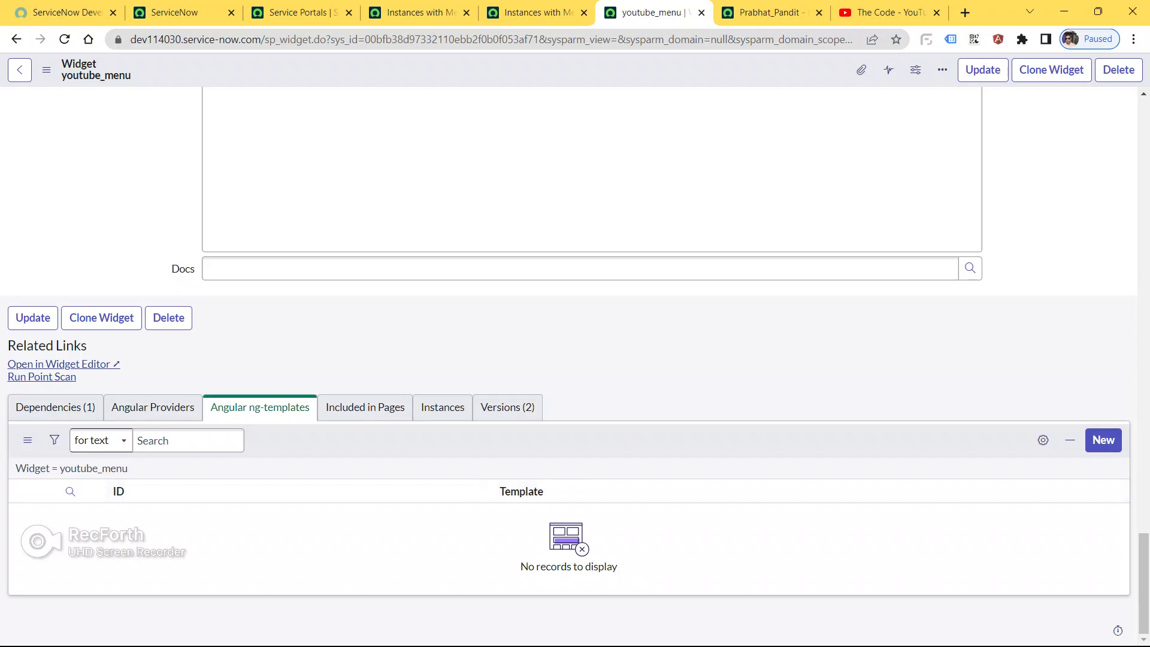
click(1103, 440)
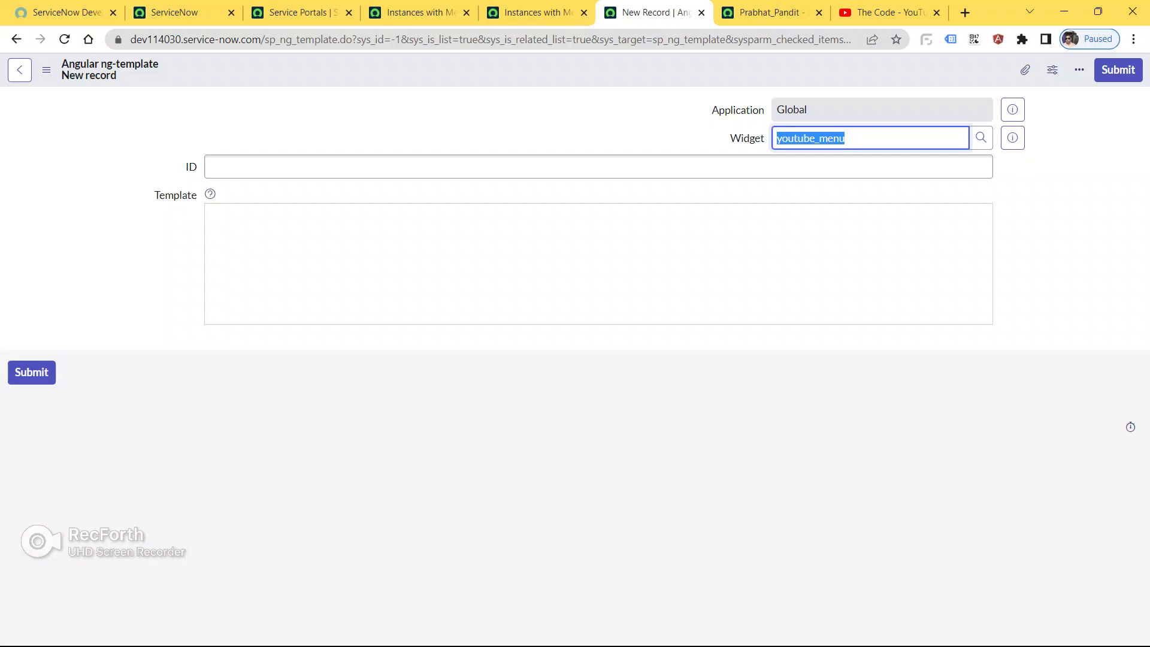
- Open the Service Portal Menus list and, from its SP Header Menu entry, the Header Menu widget, each in a separate tab
click(184, 13)
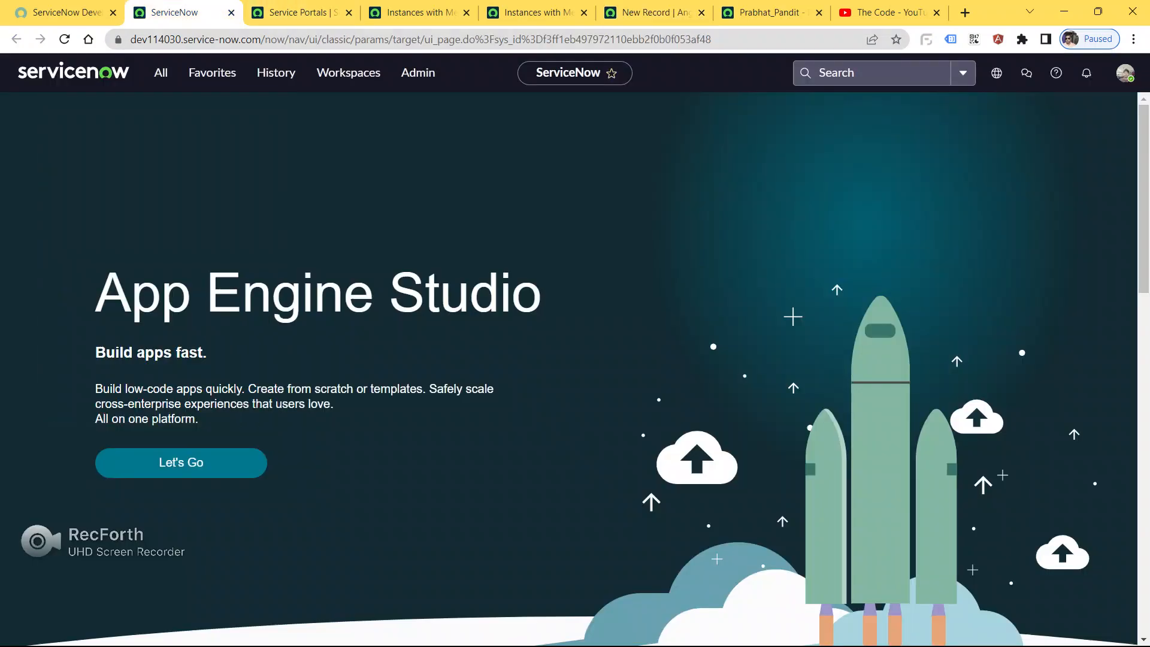
click(160, 73)
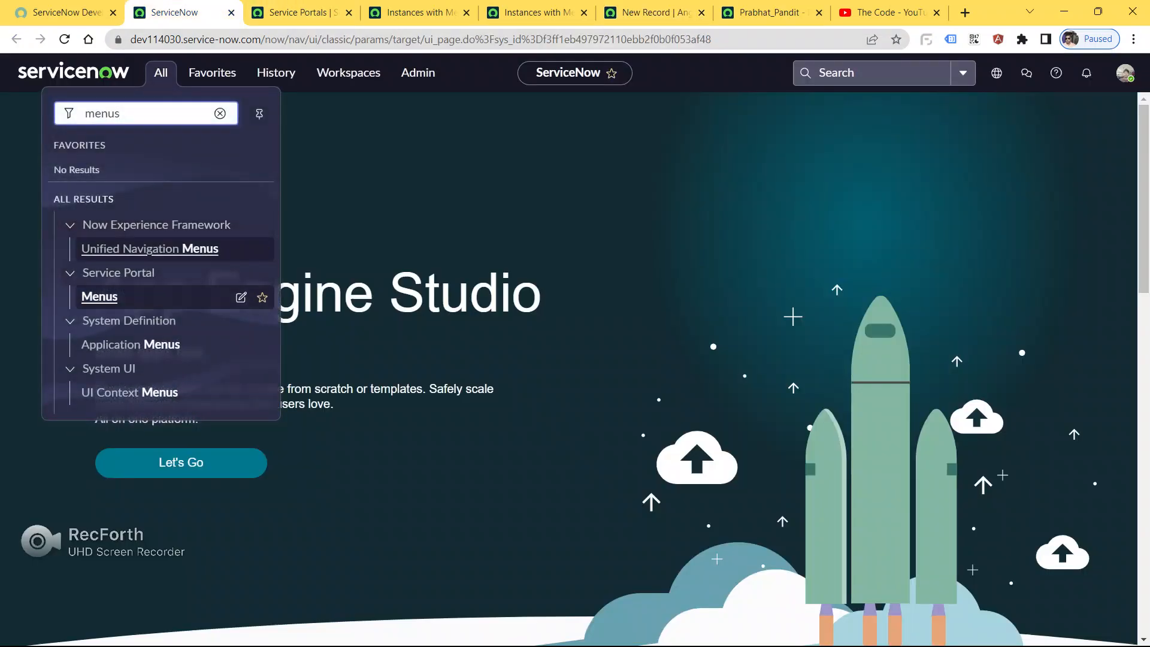
ctrl+click(100, 297)
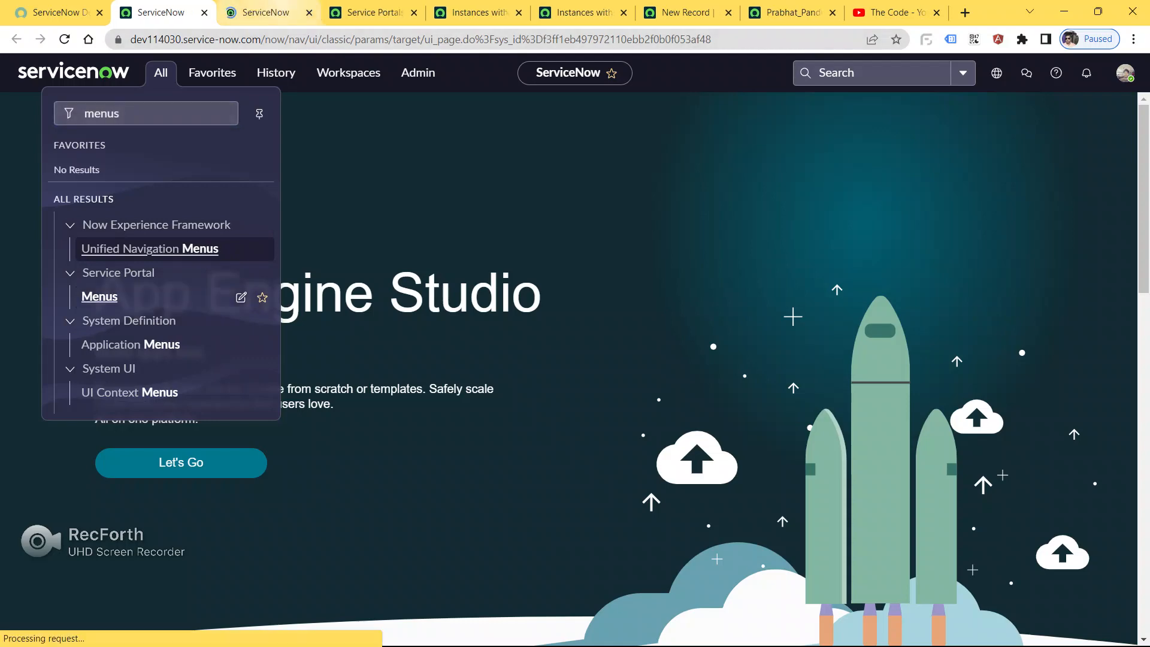
click(264, 12)
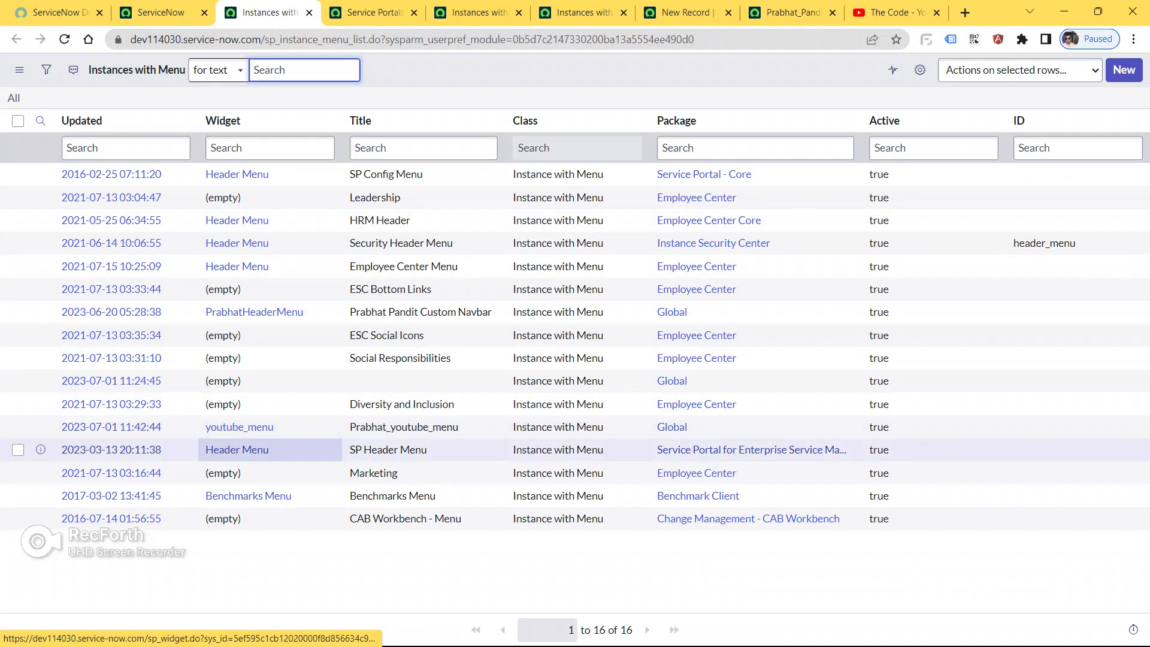
ctrl+click(237, 449)
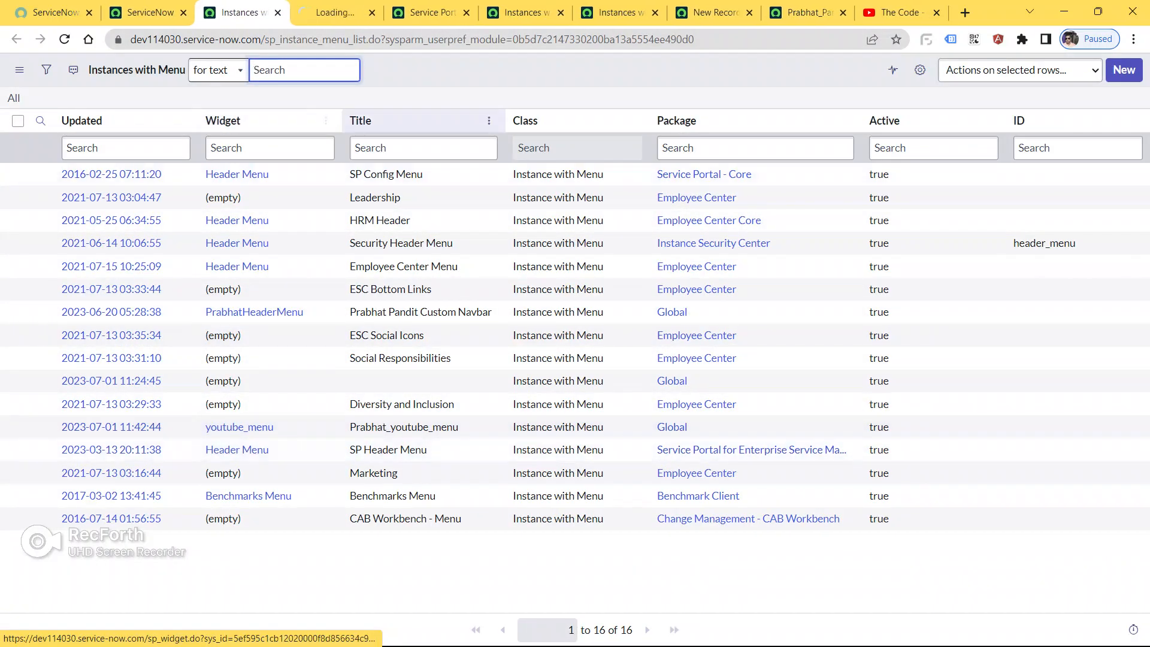
click(339, 13)
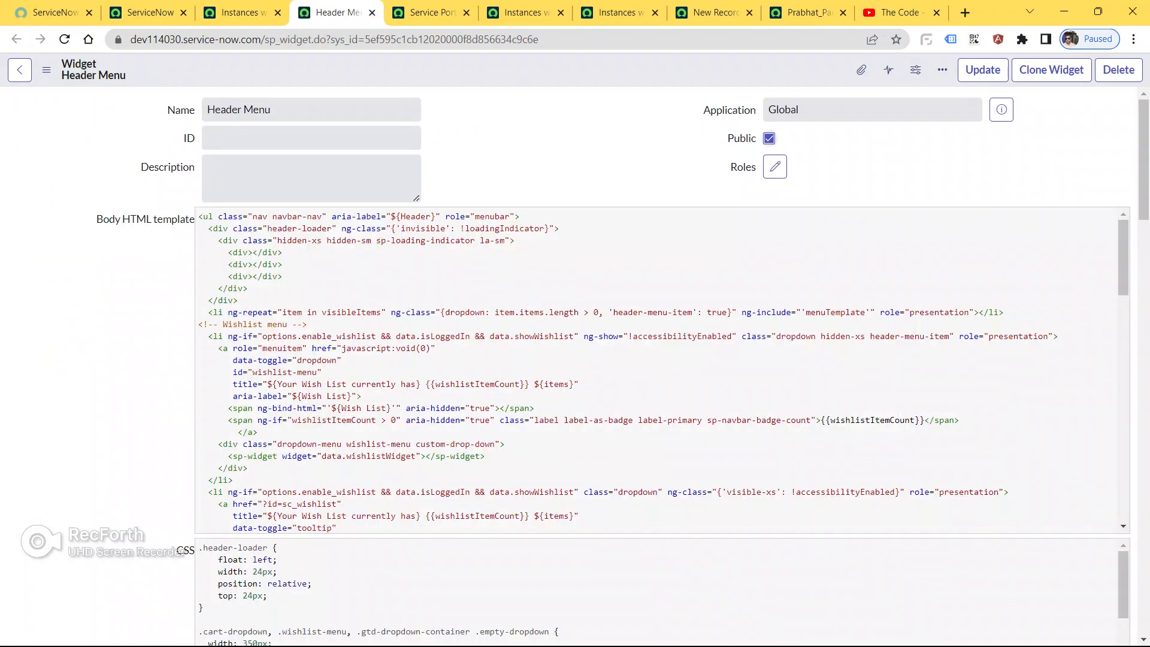
- Open the Header Menu widget's menuTemplate Angular ng-template in a separate tab and select all of its template code
scroll(575, 359, down, 20)
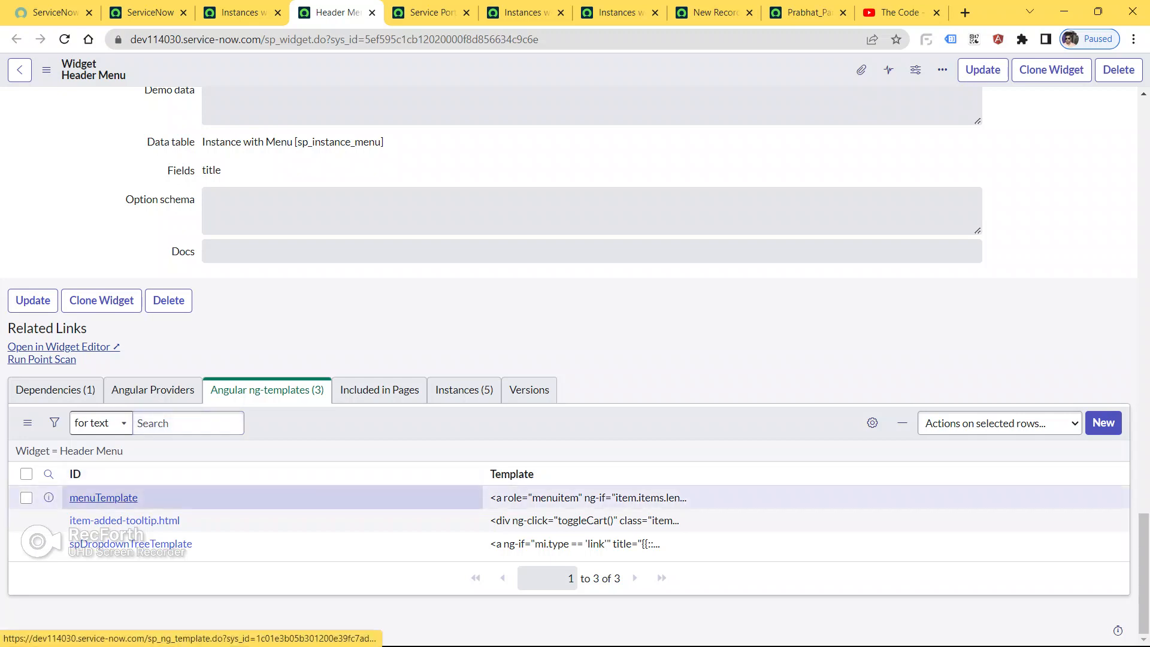
ctrl+click(103, 498)
click(392, 12)
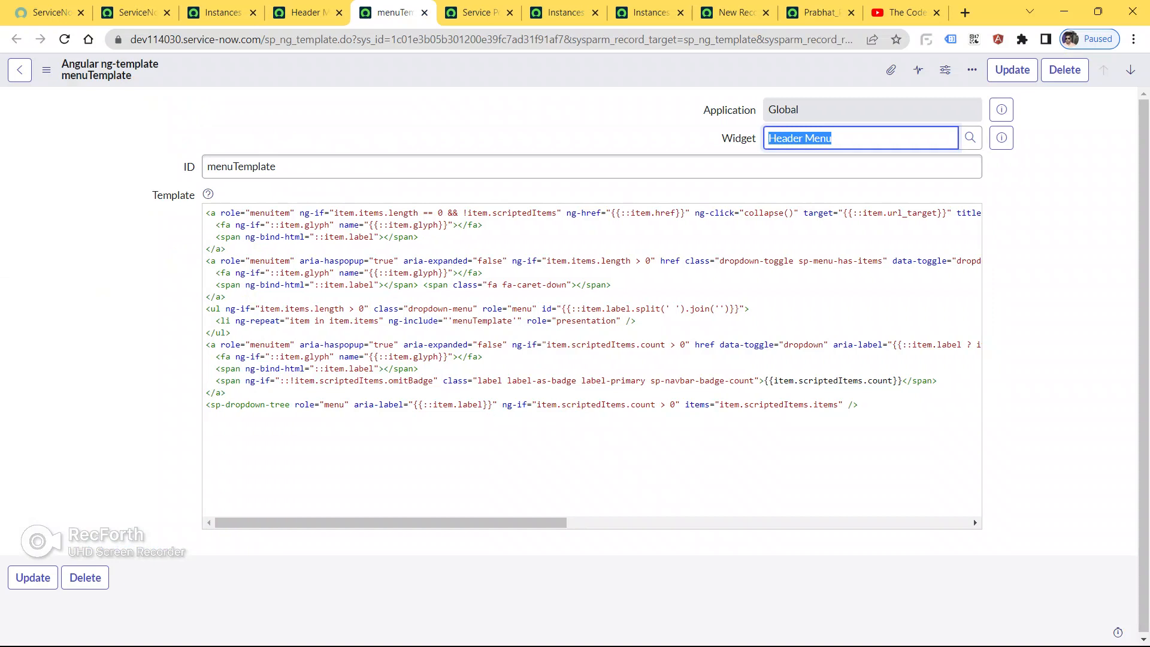
click(972, 519)
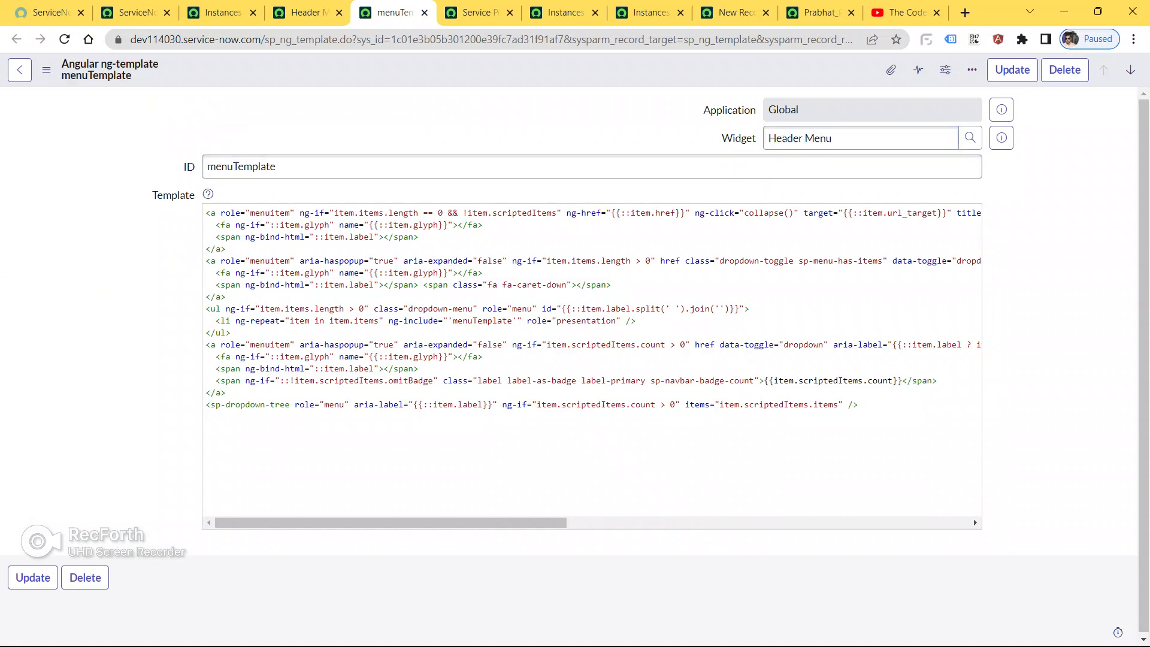
key(ctrl+a)
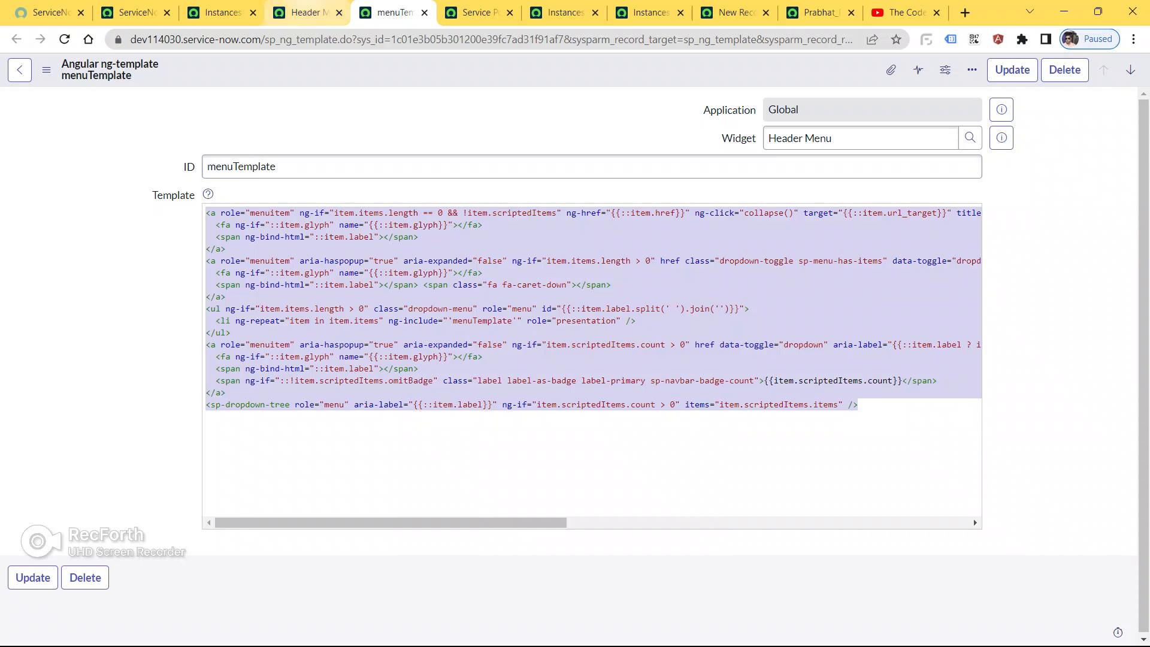
- Review the Header Menu widget form, reopen its menuTemplate record and reselect all the template code
click(306, 12)
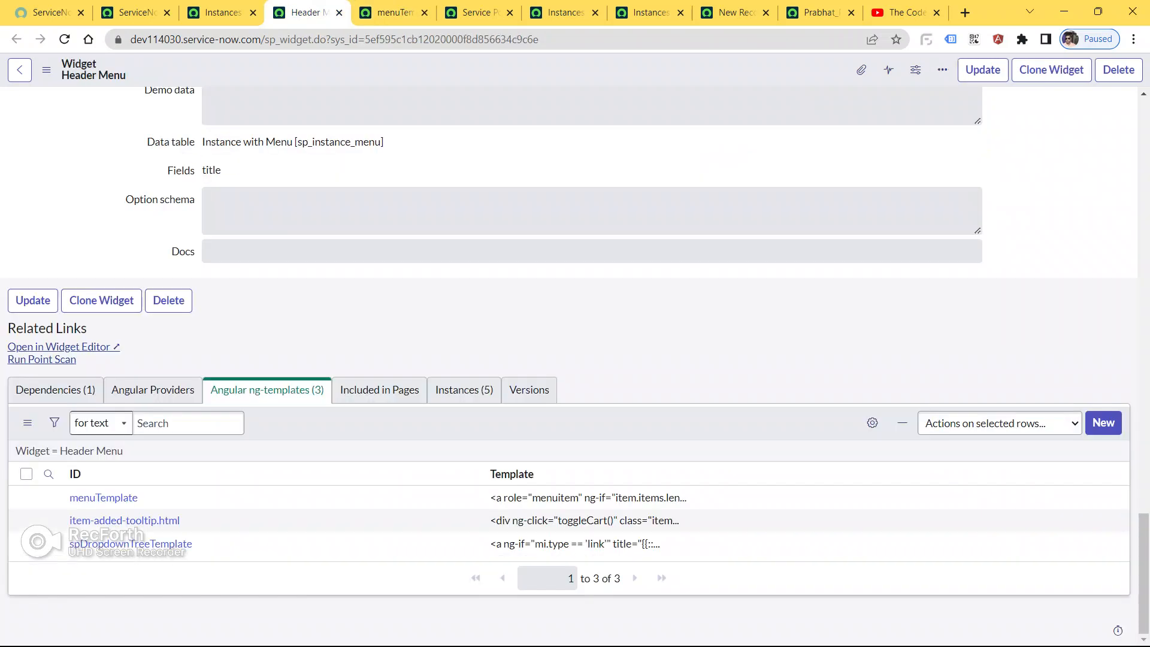
scroll(575, 366, up, 20)
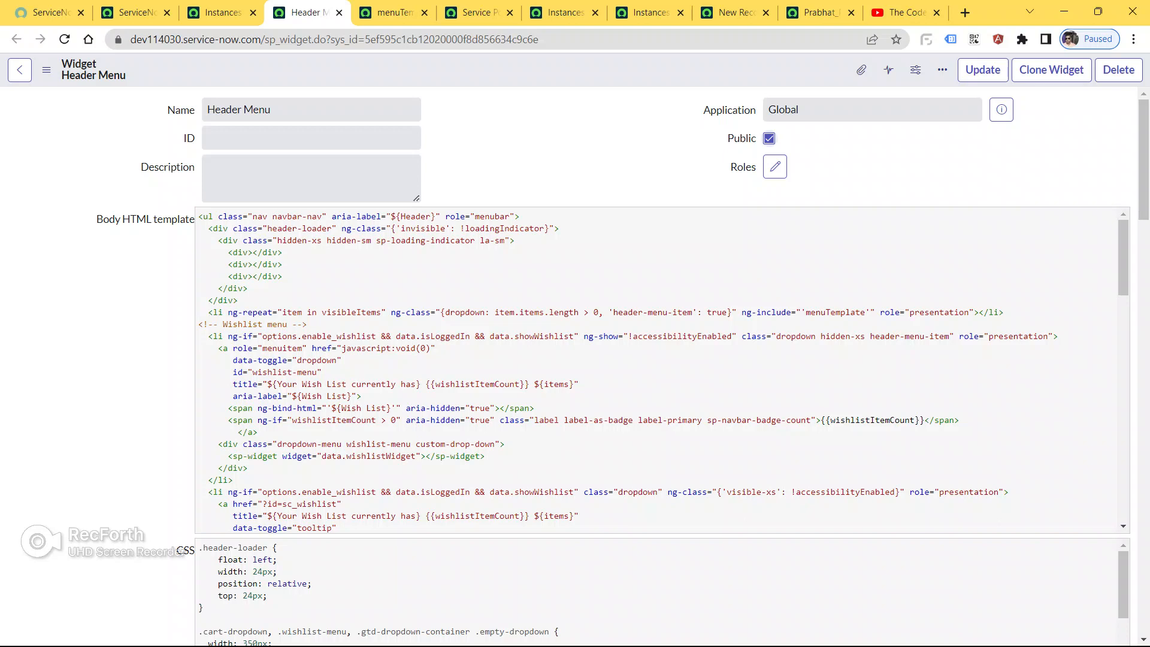
key(End)
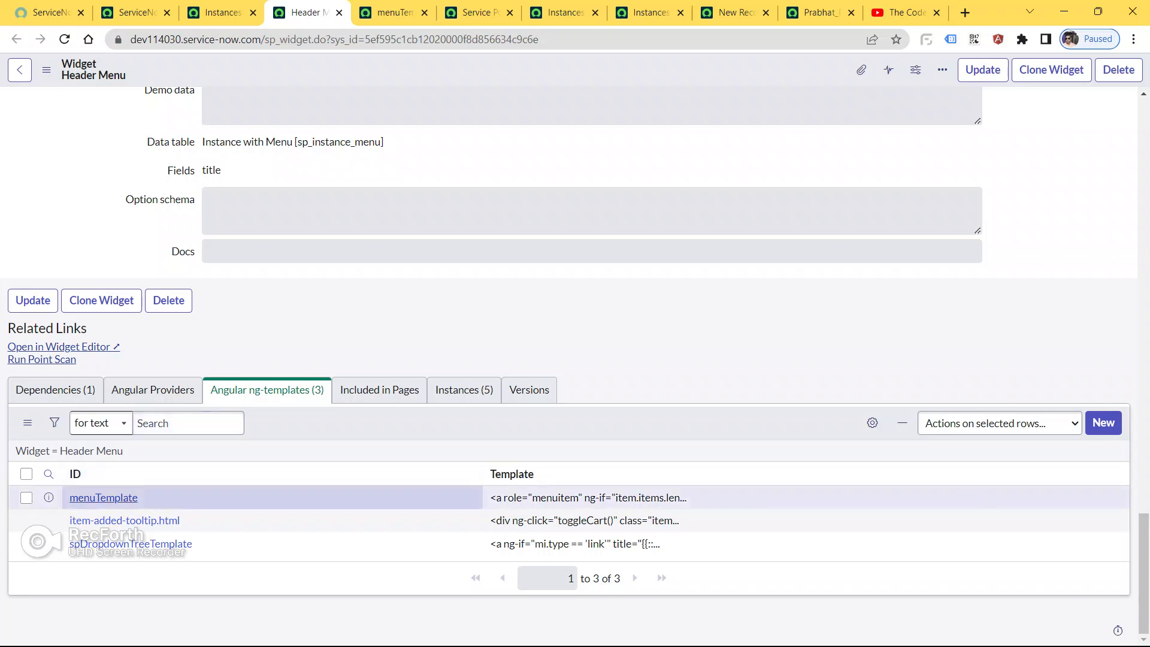
ctrl+click(103, 498)
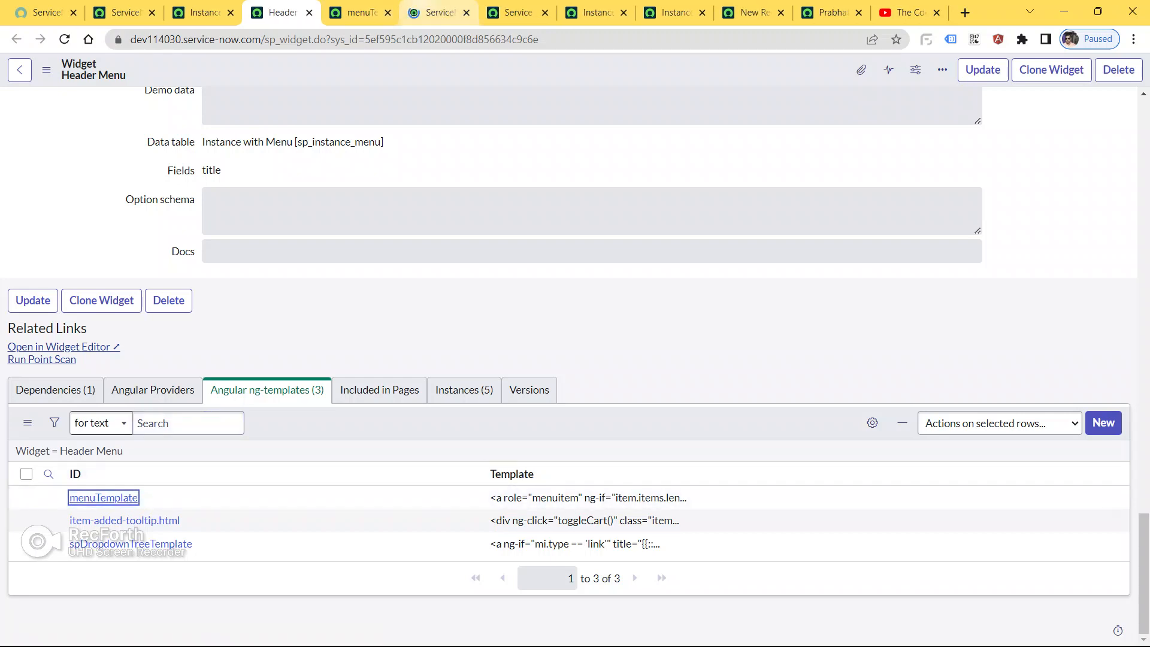
click(439, 12)
key(ctrl+w)
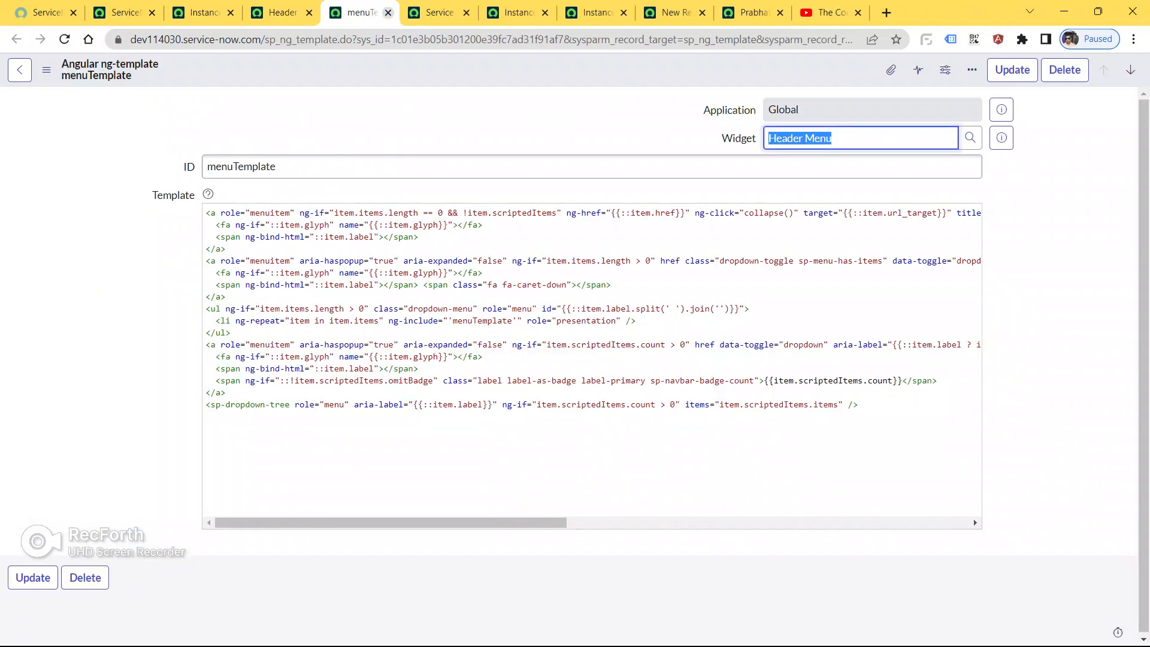
click(226, 296)
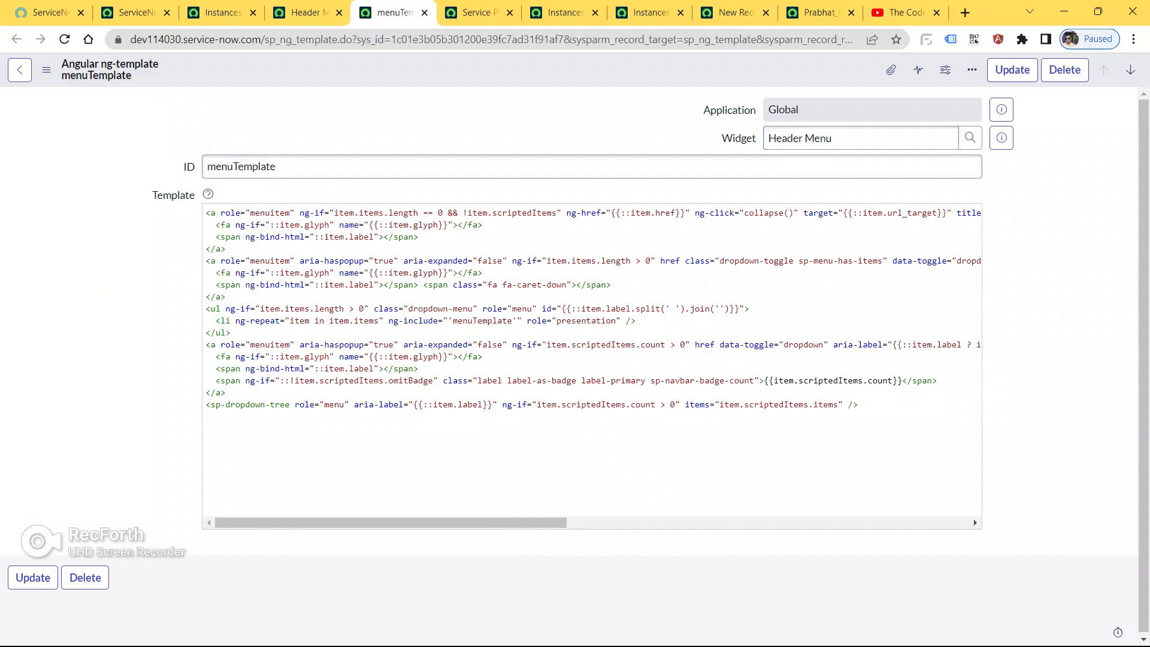
key(ctrl+a)
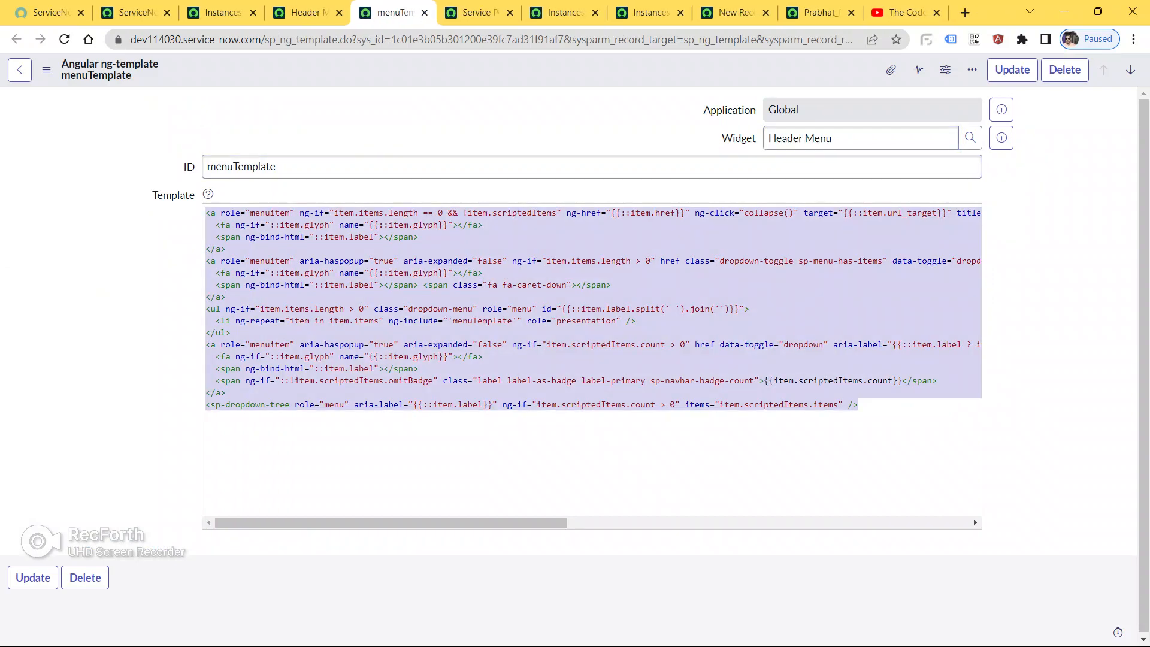
- Look through the open Service Portals list, Instances with Menu lists, Header Menu widget and menuTemplate record
key(ctrl+Tab)
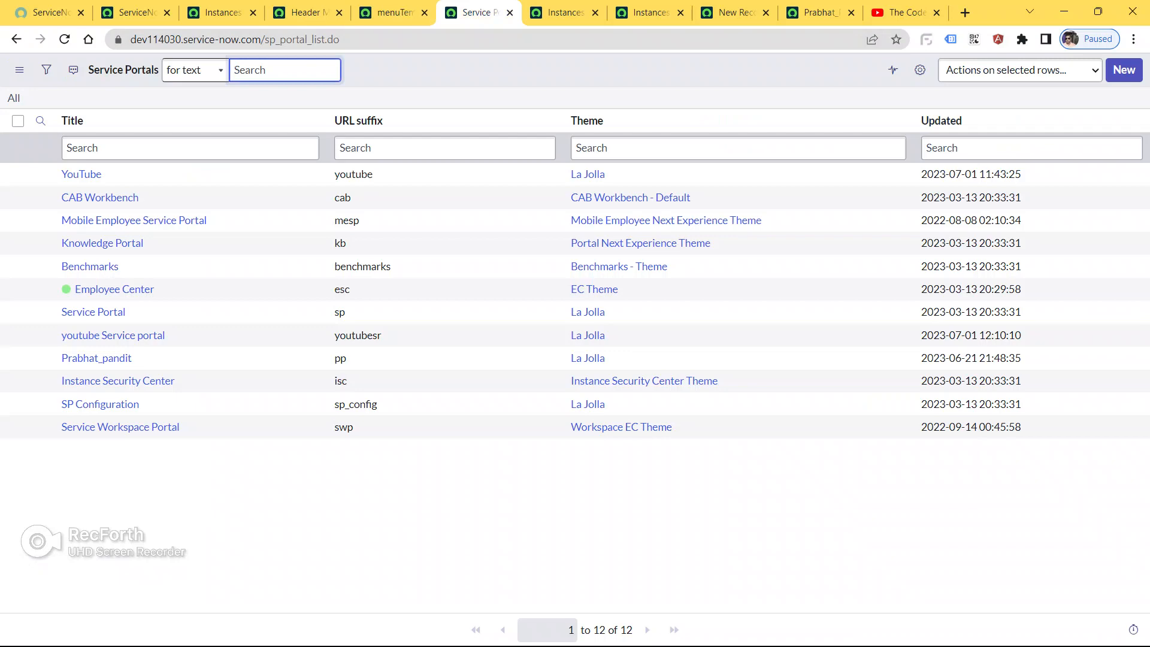
key(ctrl+Tab)
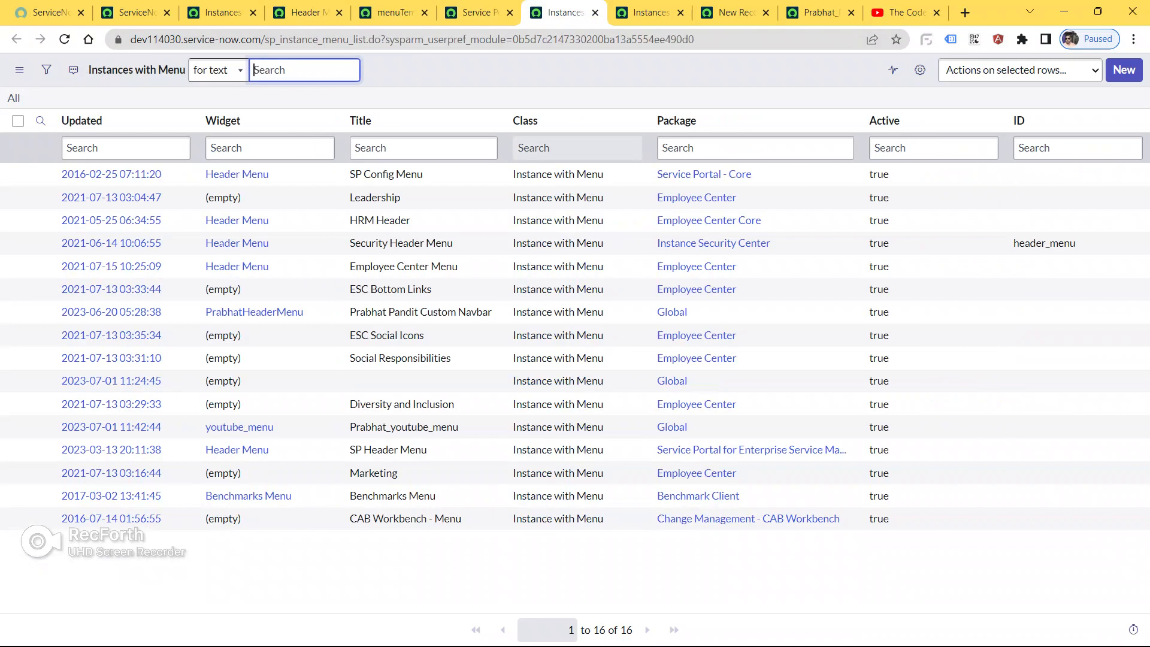
key(ctrl+Tab)
key(ctrl+shift+Tab)
key(ctrl+shift+Tab)
key(ctrl+shift+Tab)
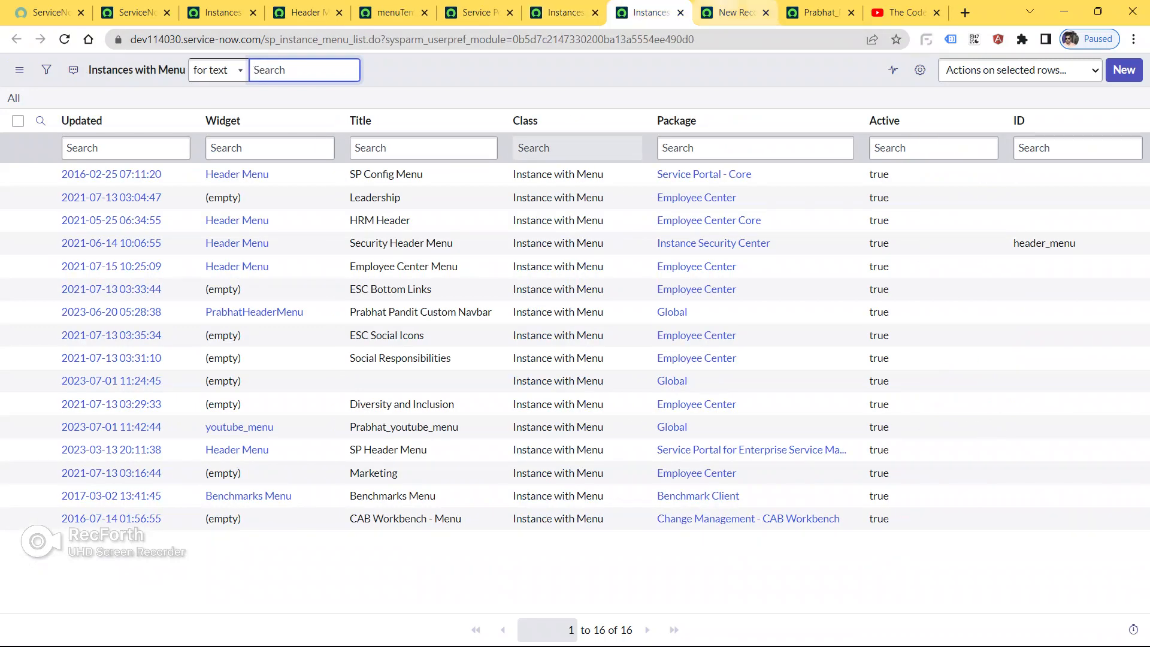
key(ctrl+shift+Tab)
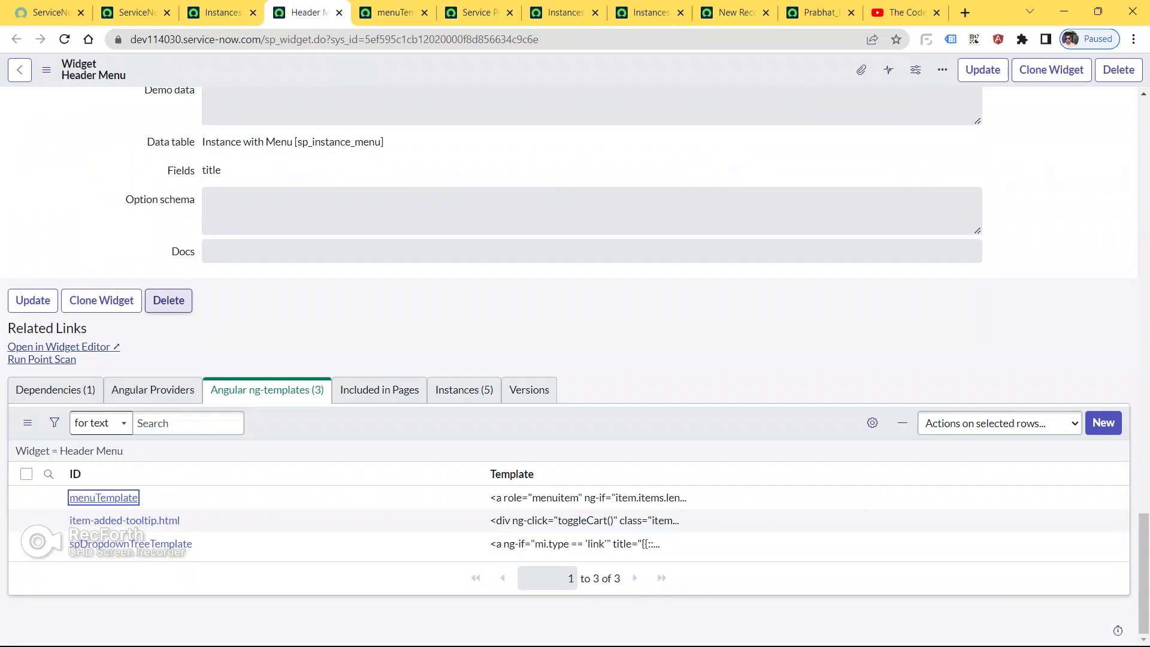
key(ctrl+shift+Tab)
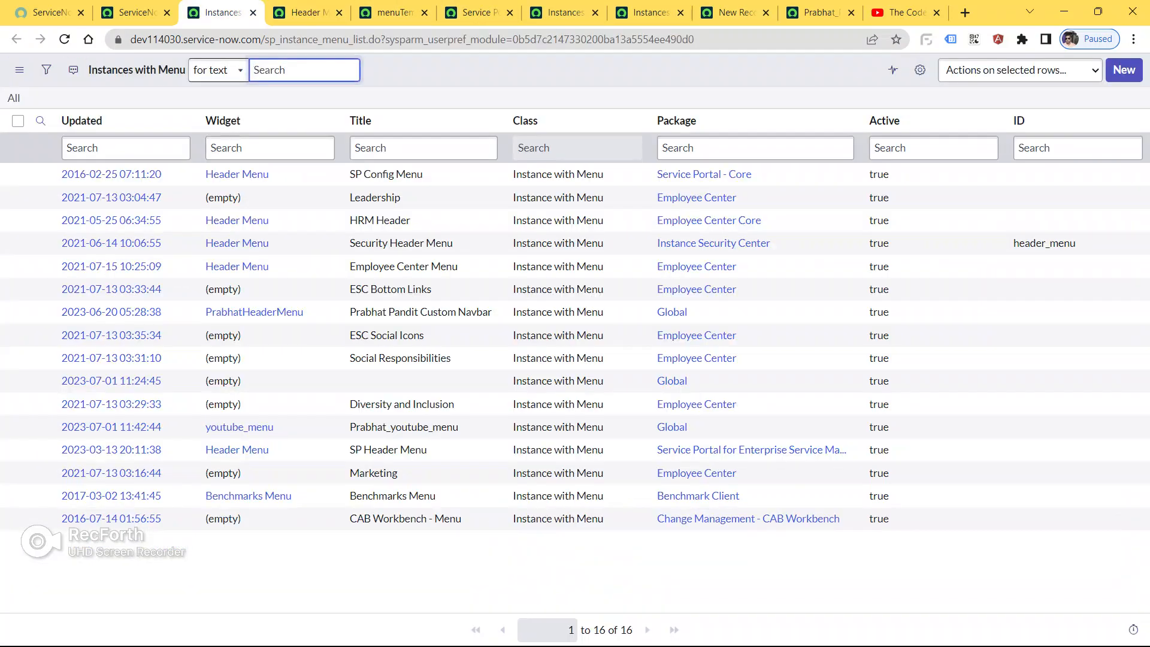
key(ctrl+shift+Tab)
key(ctrl+Tab)
key(ctrl+Tab)
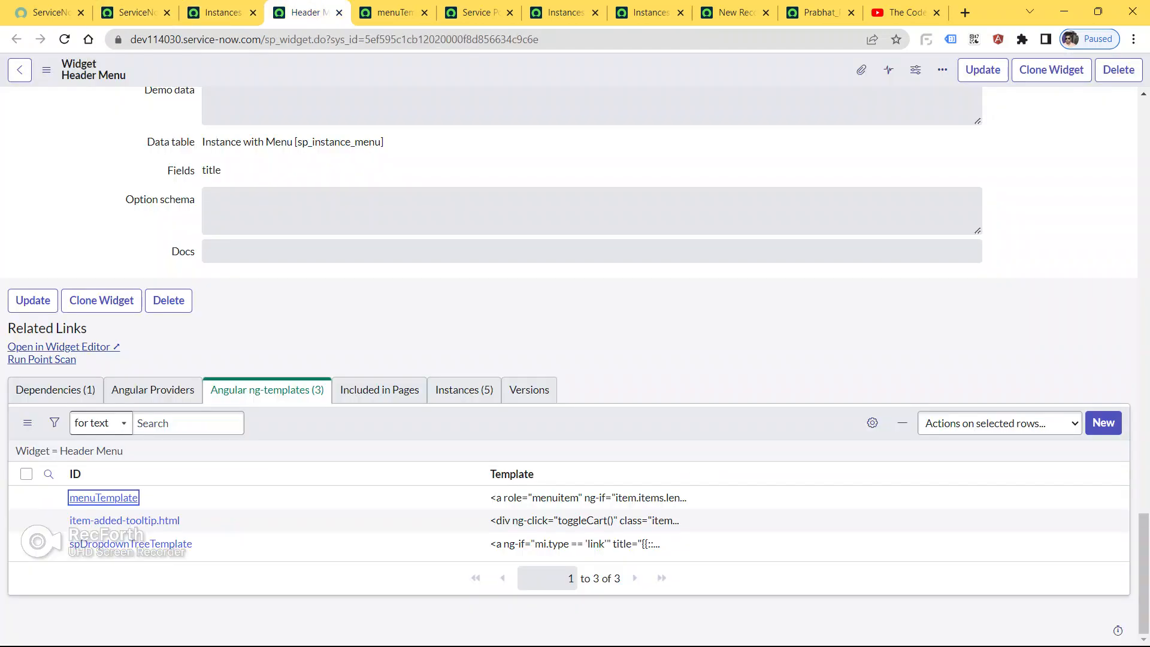
key(ctrl+Tab)
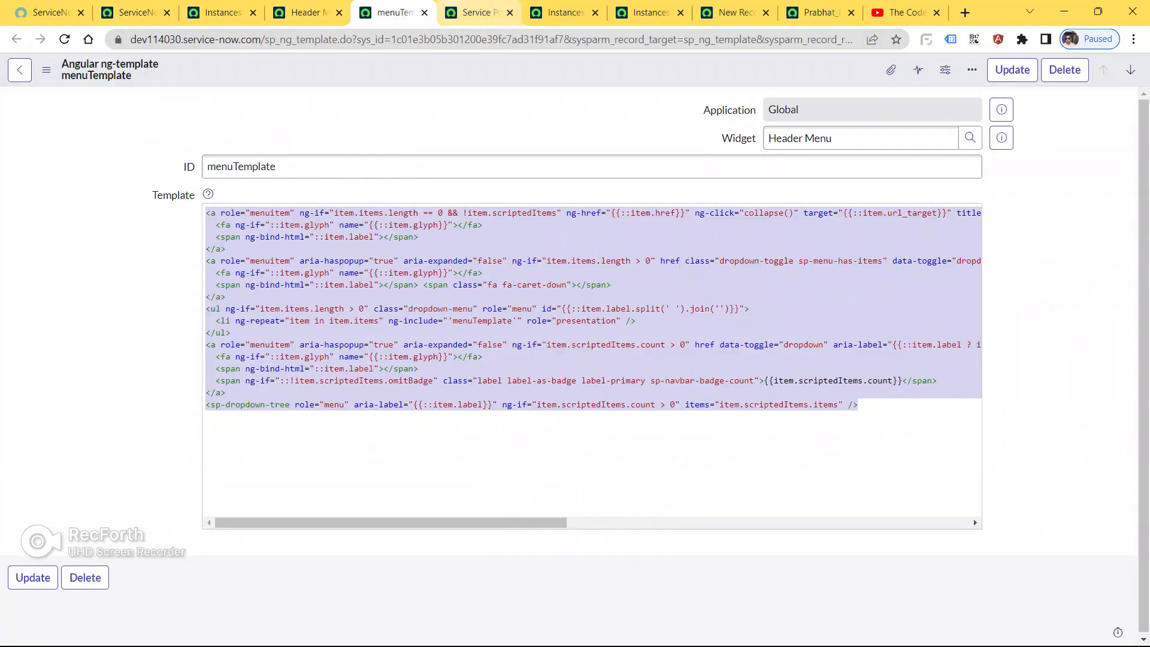
key(ctrl+Tab)
key(ctrl+Tab)
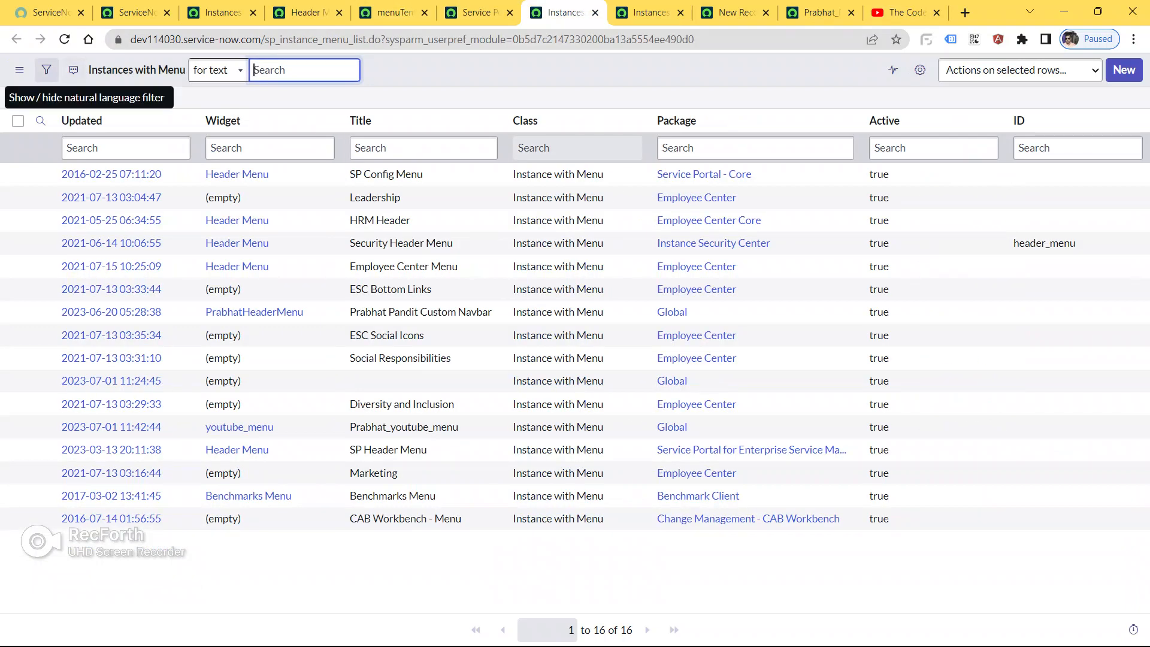
- Reload the Instances with Menu list and check the ServiceNow_info.txt notes in Sublime Text before returning to the browser
click(64, 39)
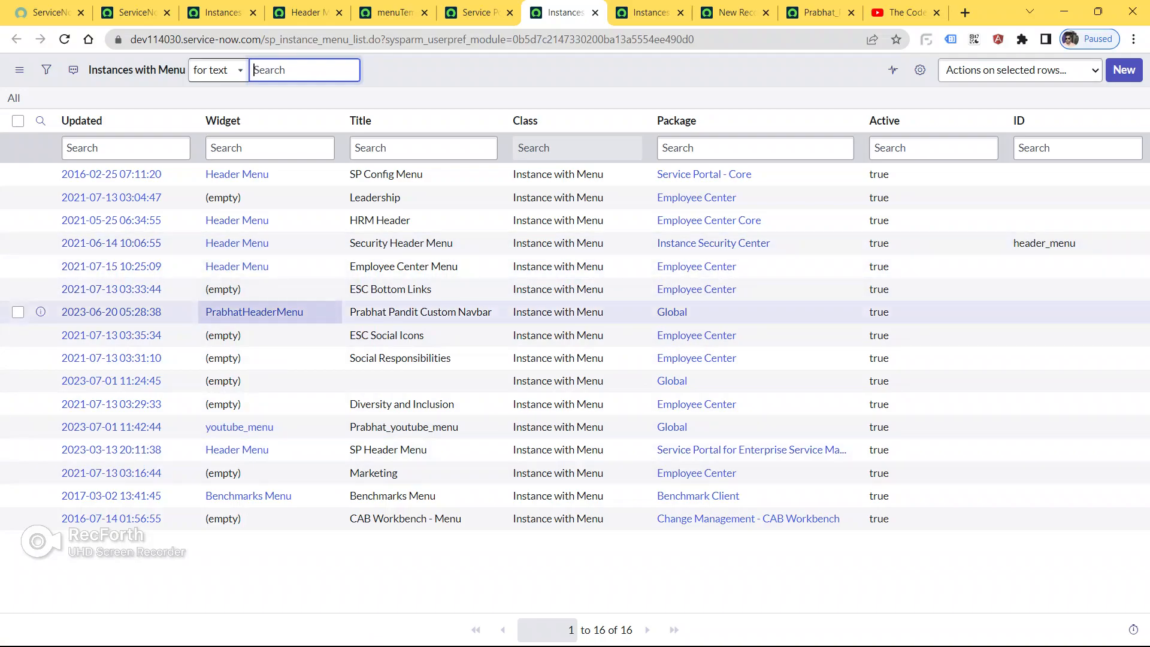
key(alt+Tab)
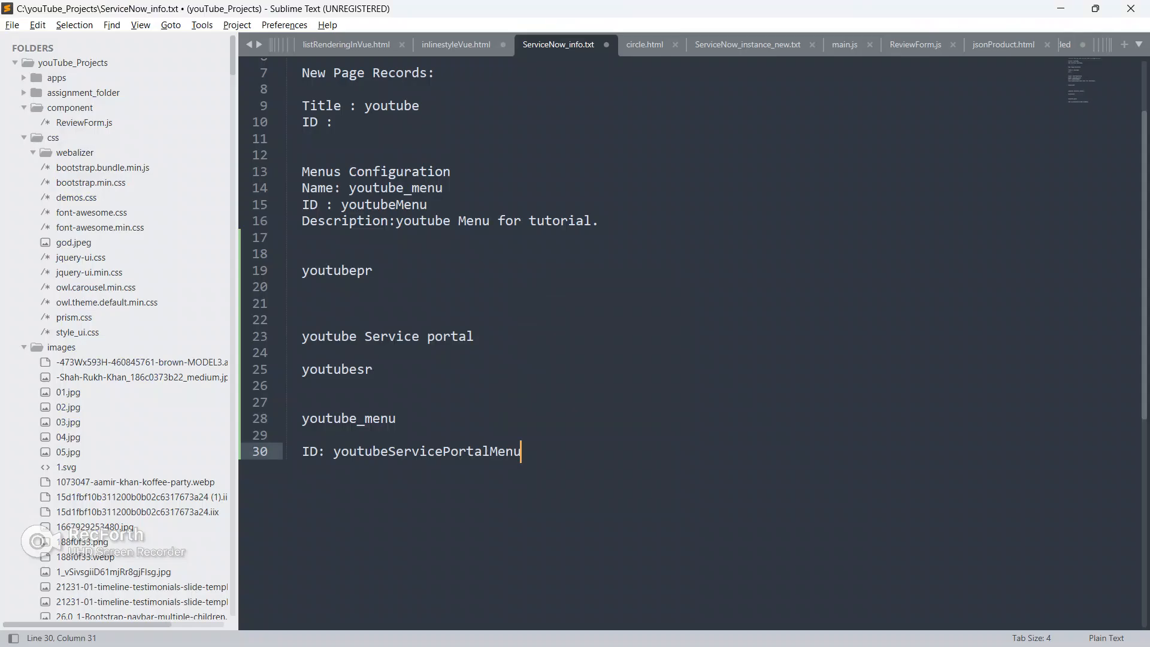
key(alt+Tab)
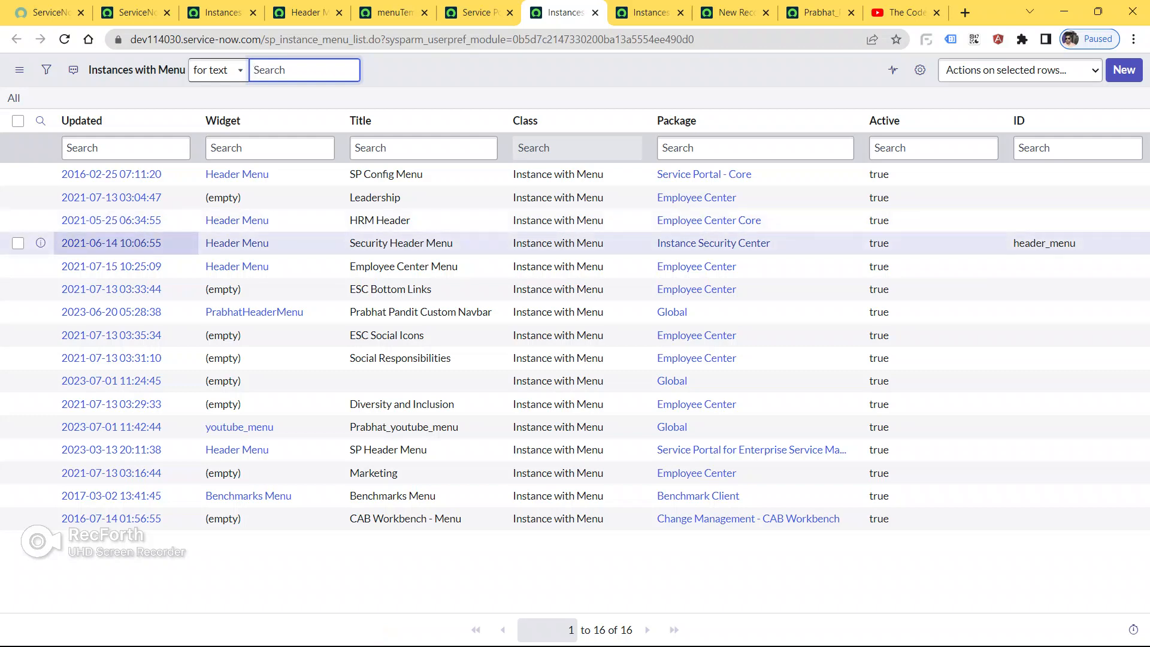
- Revisit the Header Menu widget form and its menuTemplate record, and return to the Instances with Menu list
click(137, 13)
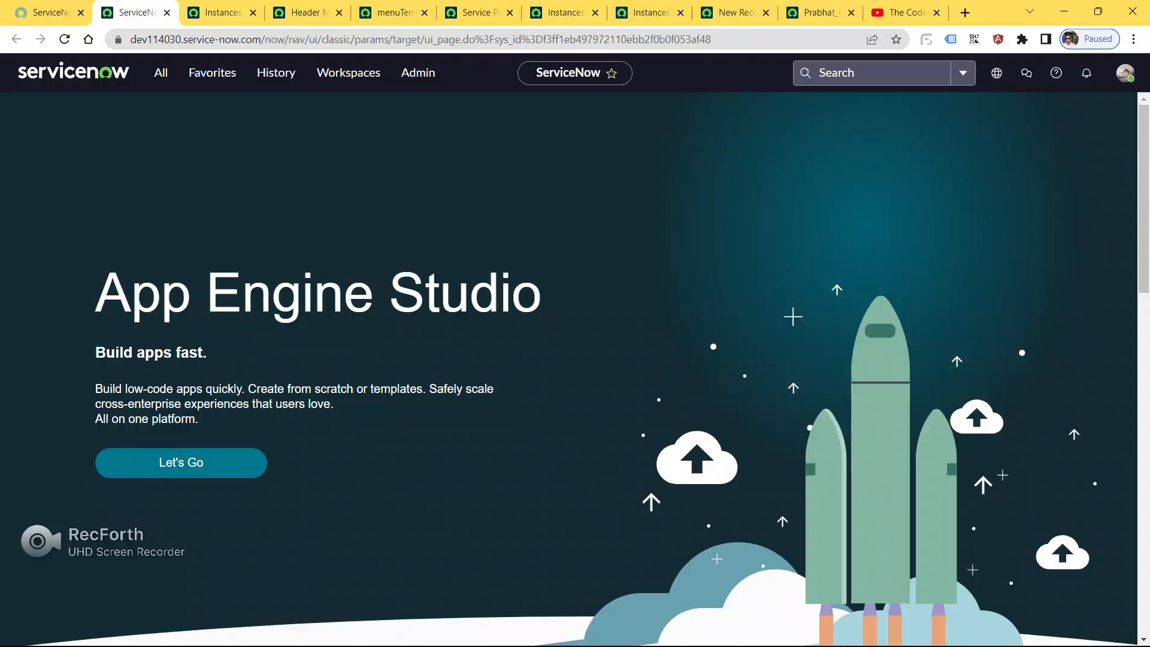
click(221, 13)
click(305, 12)
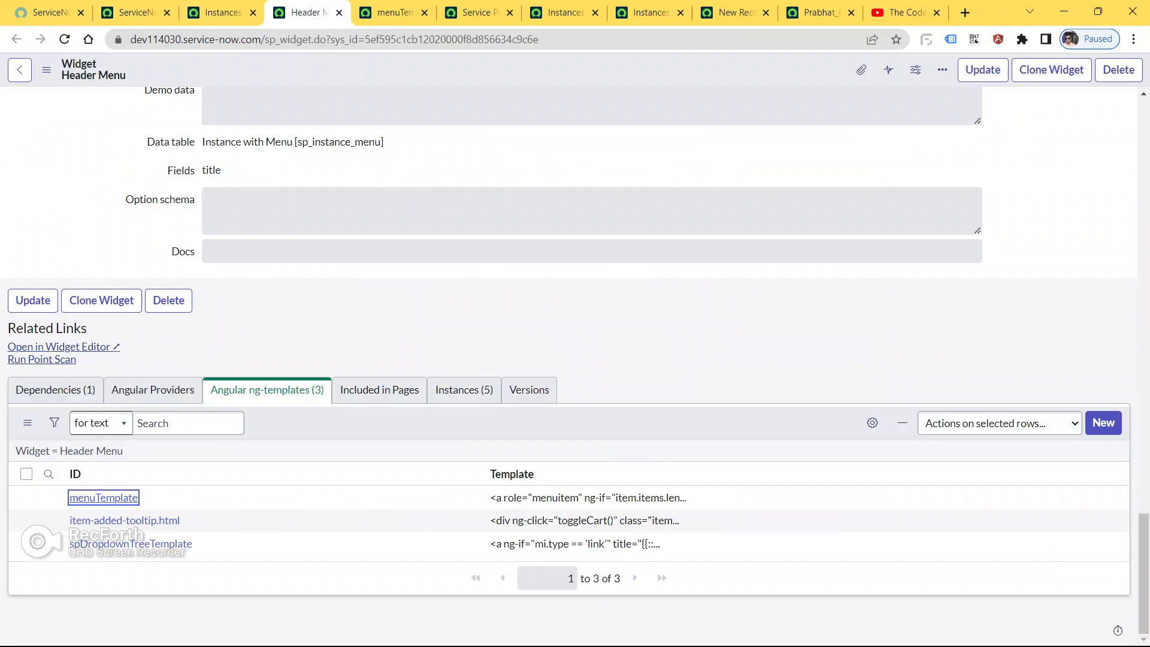
scroll(568, 367, up, 20)
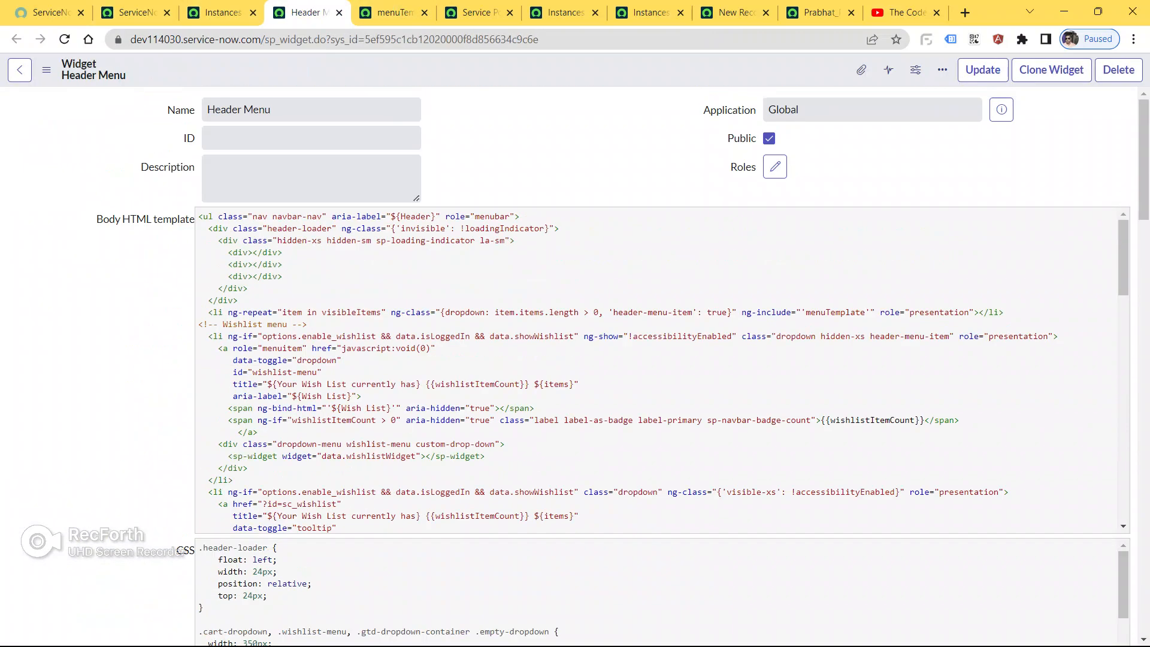
click(394, 13)
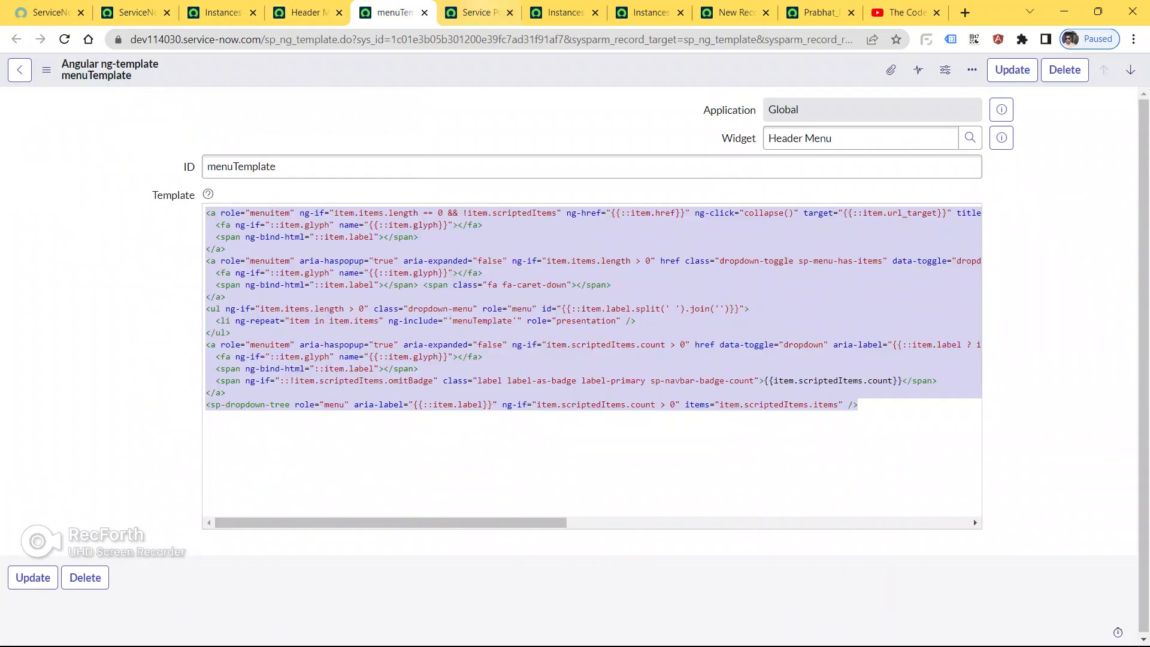
click(476, 13)
click(564, 12)
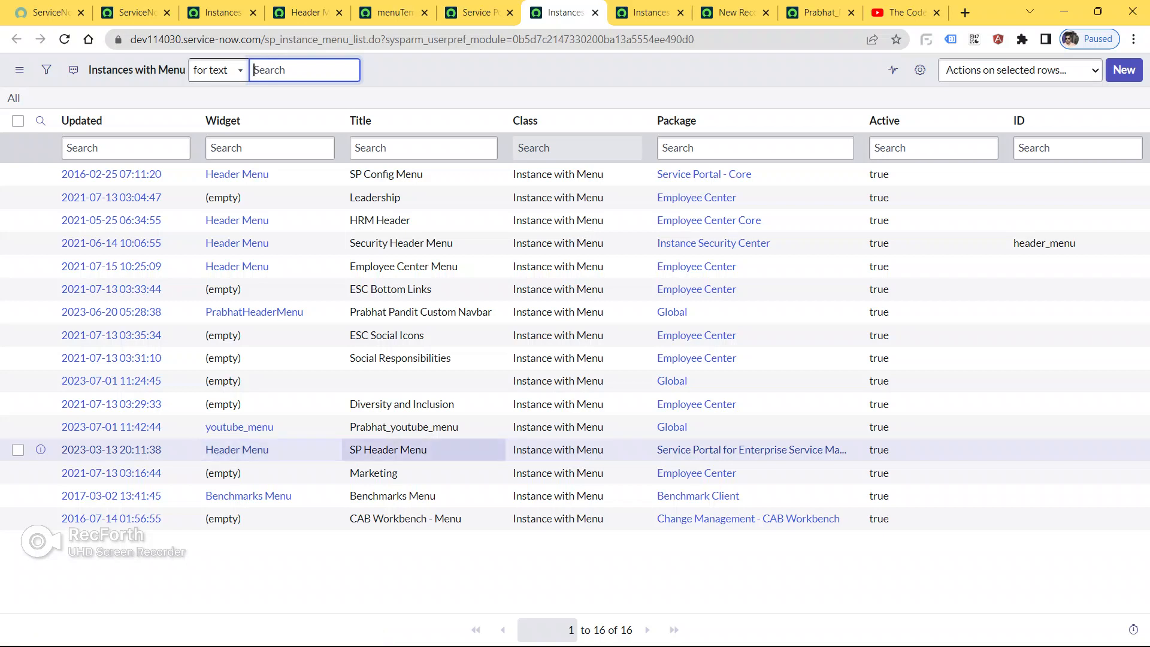
- Paste the copied menuTemplate code into the Template field of the new Angular ng-template record for the youtube_menu widget
click(649, 13)
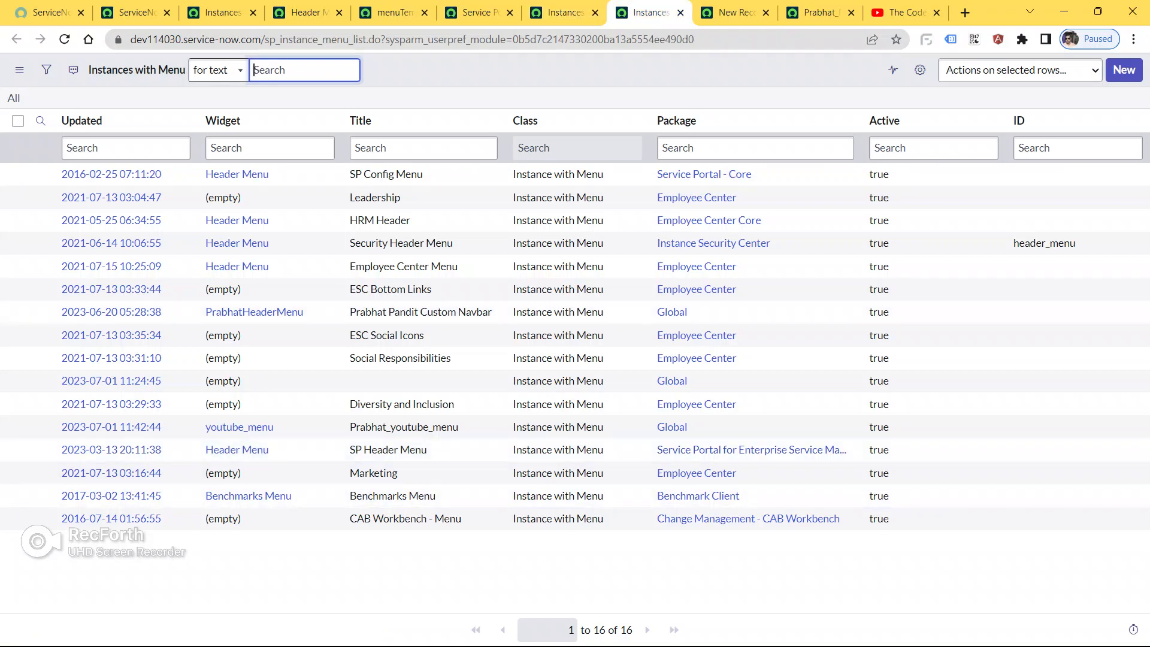
click(733, 13)
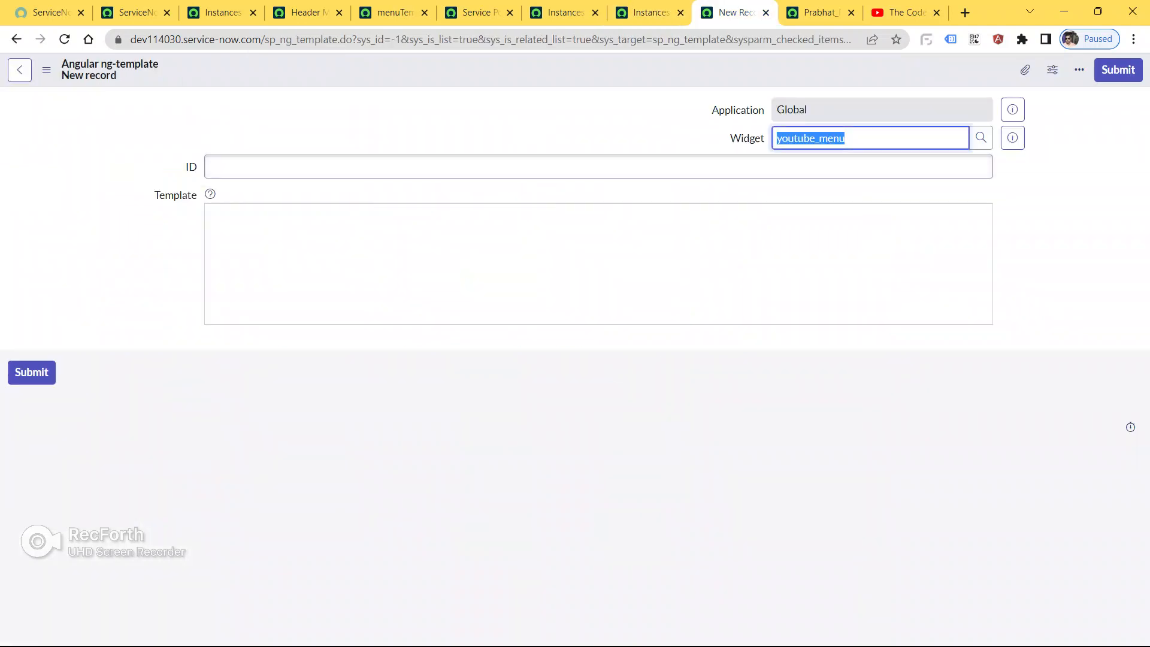
click(467, 123)
key(alt+Tab)
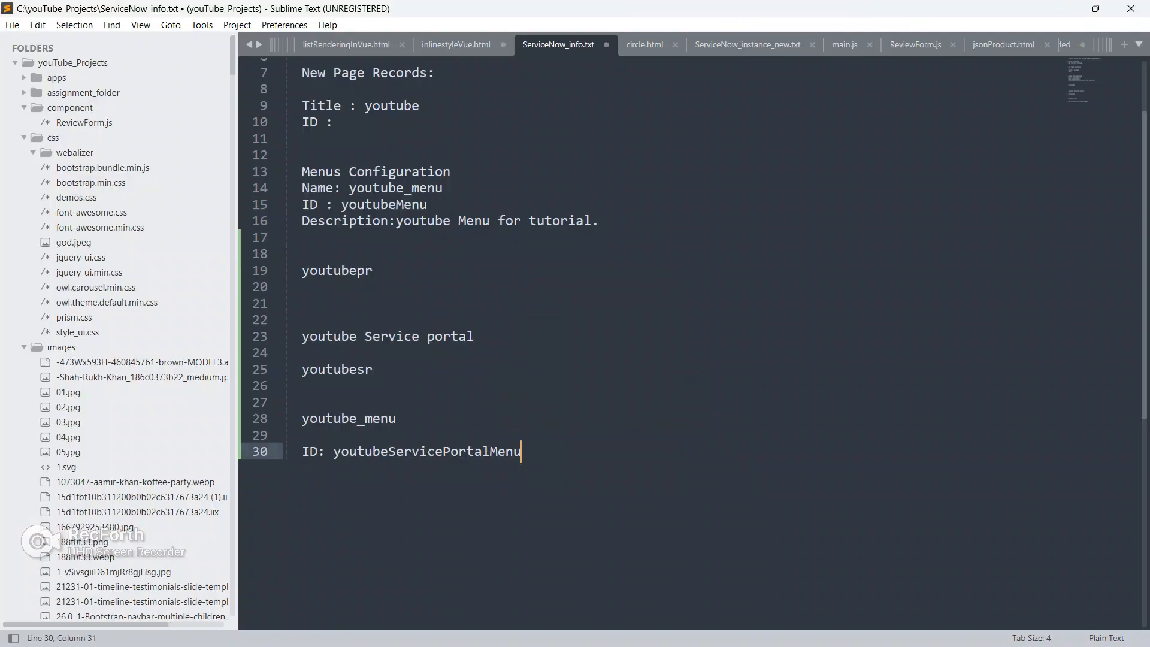
key(alt+Tab)
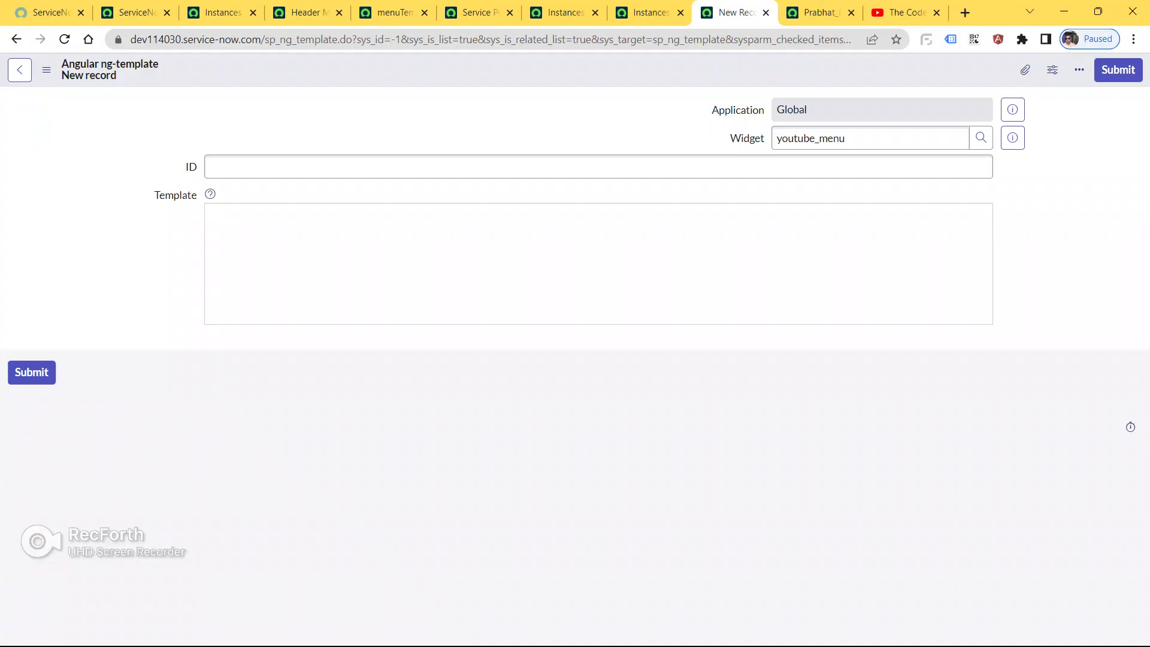
click(208, 213)
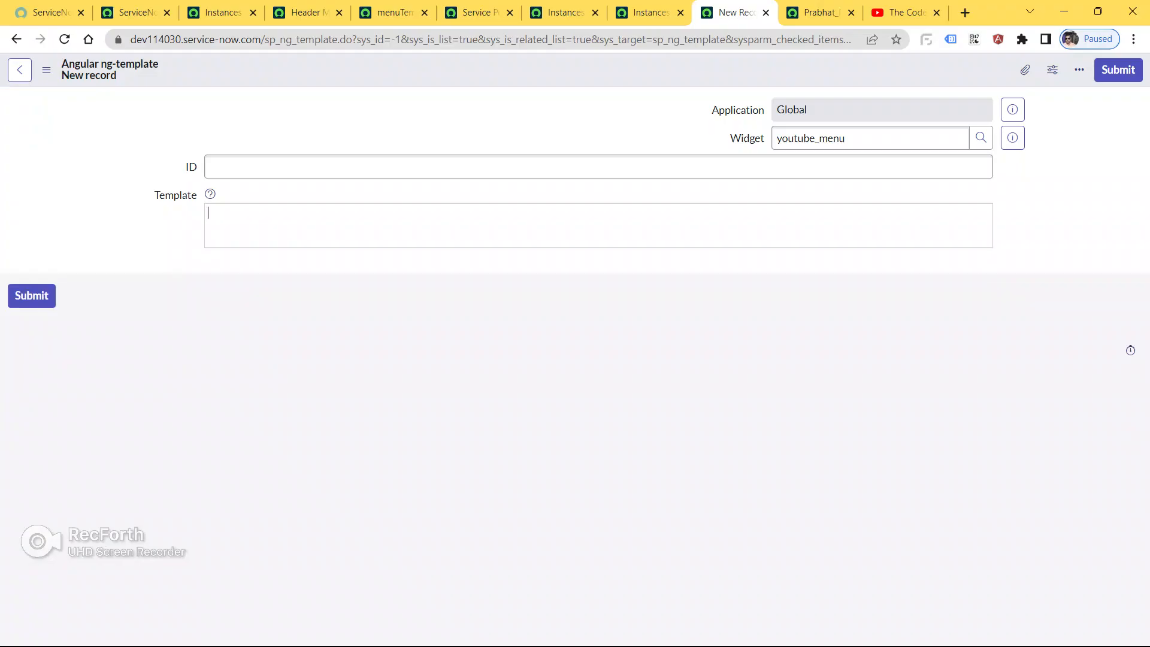
key(ctrl+v)
- Compare the pasted template in the new ng-template record with the Header Menu widget's menuTemplate code
key(alt+Tab)
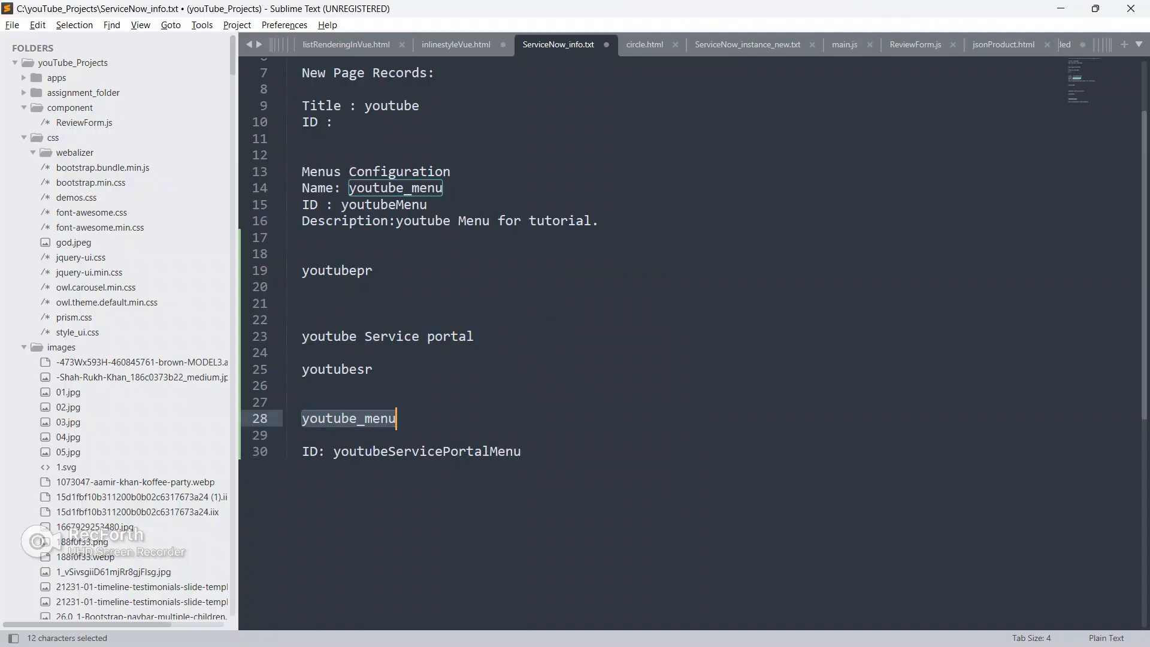
key(alt+Tab)
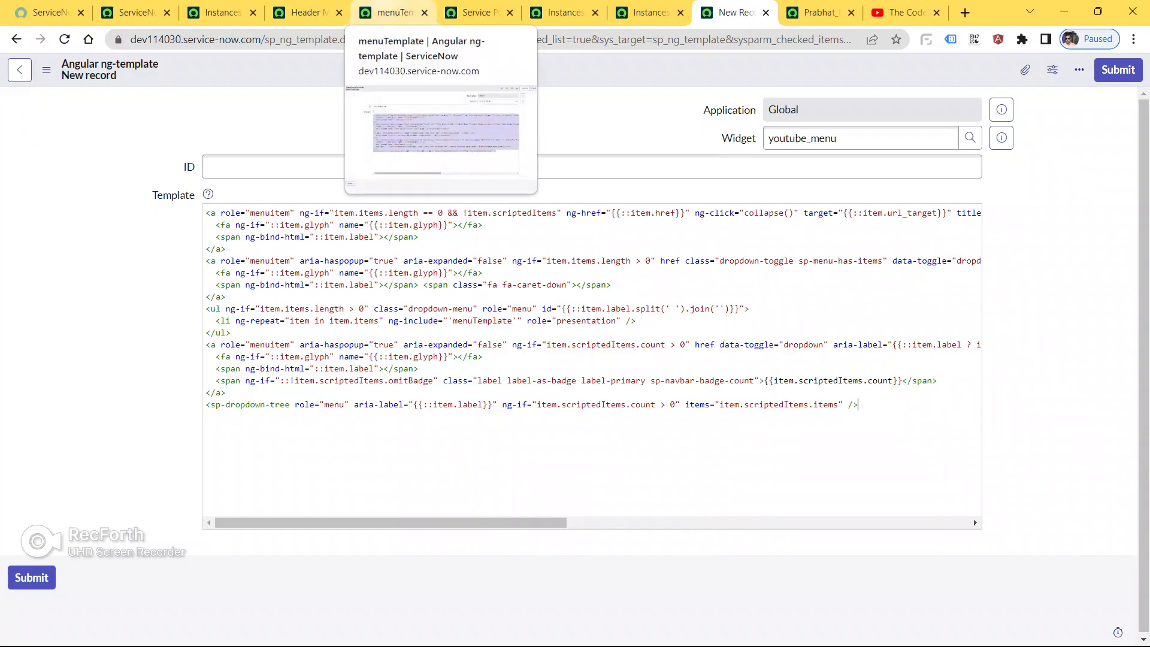
click(305, 12)
click(392, 12)
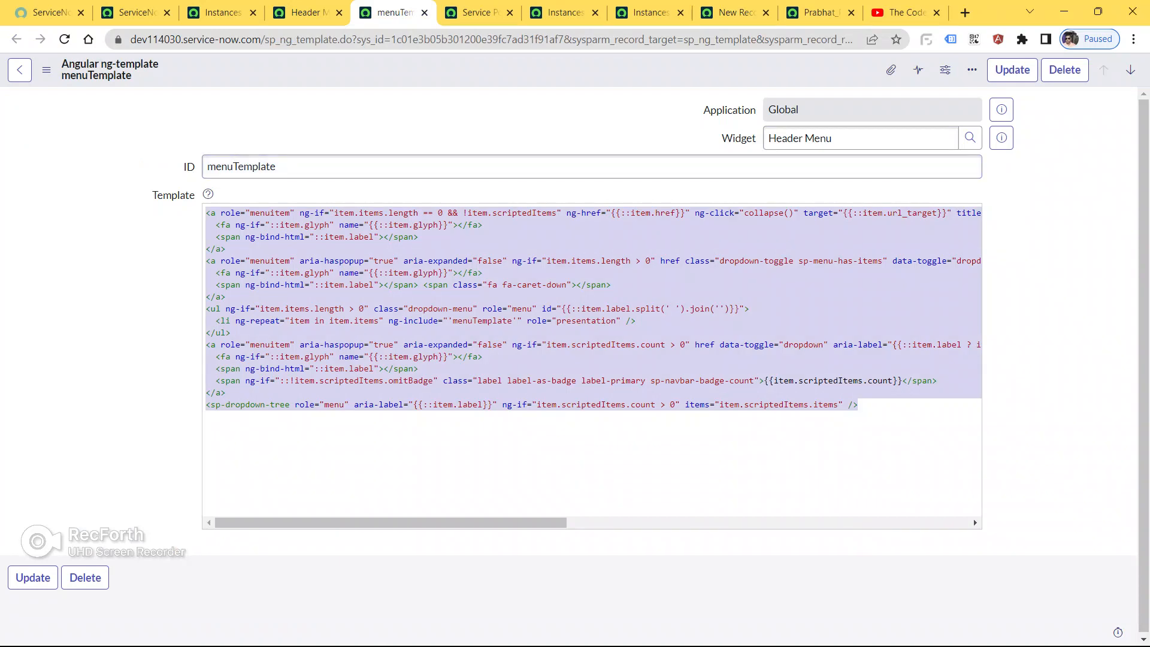
double_click(290, 273)
key(ctrl+a)
click(821, 12)
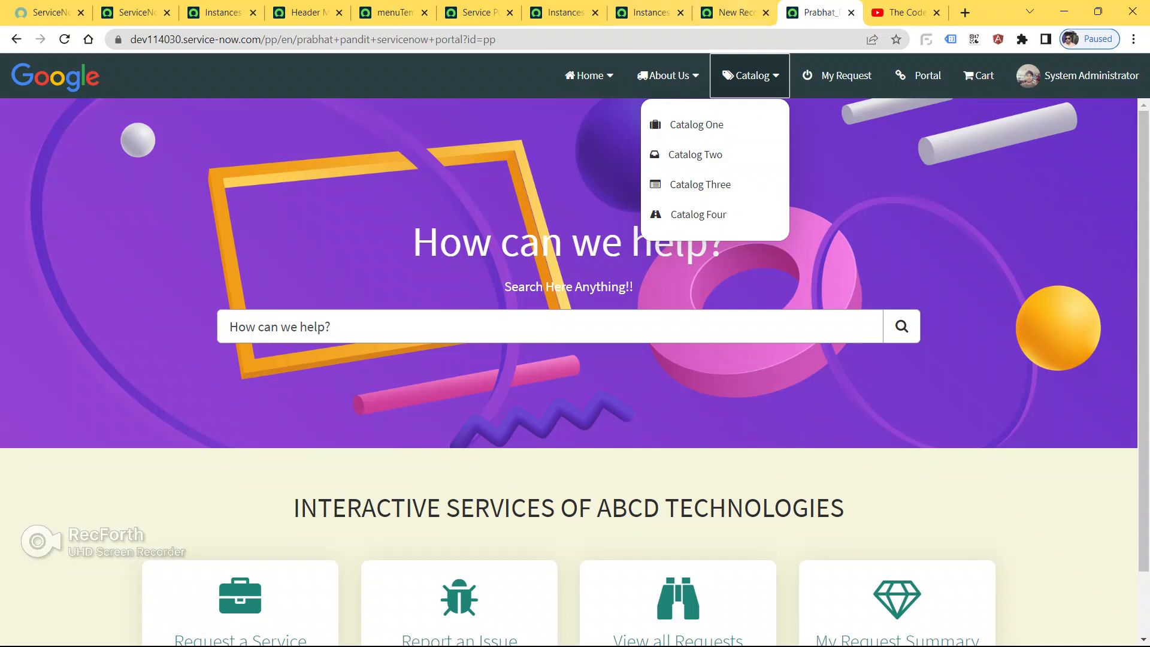
click(735, 12)
click(384, 260)
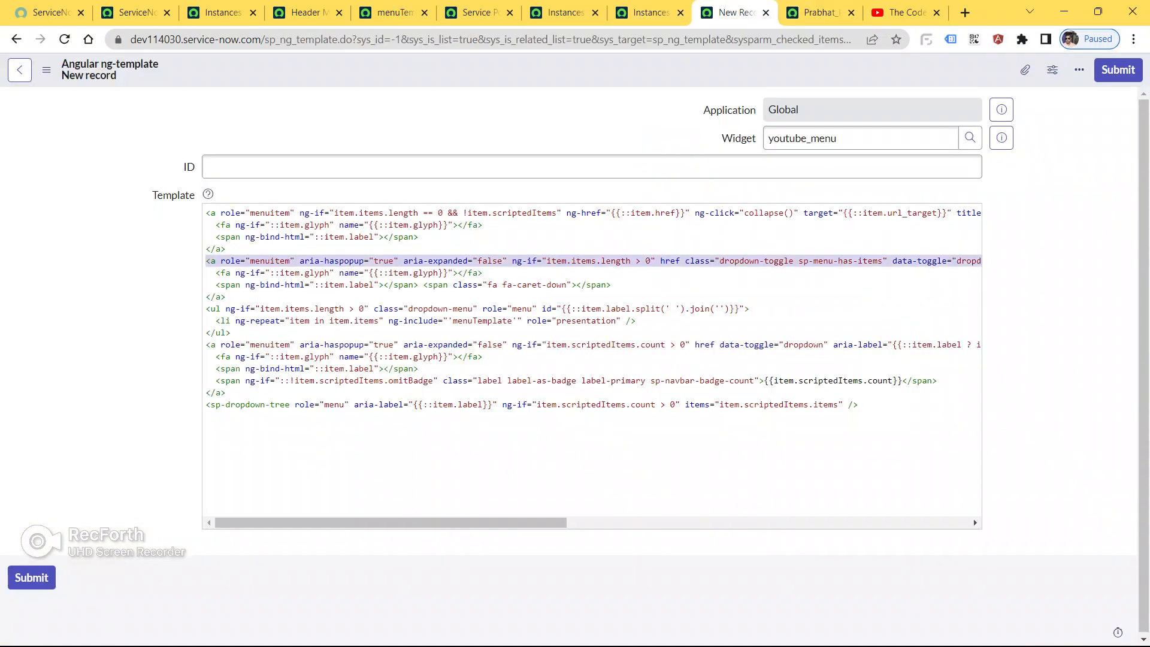
key(ctrl+a)
key(Right)
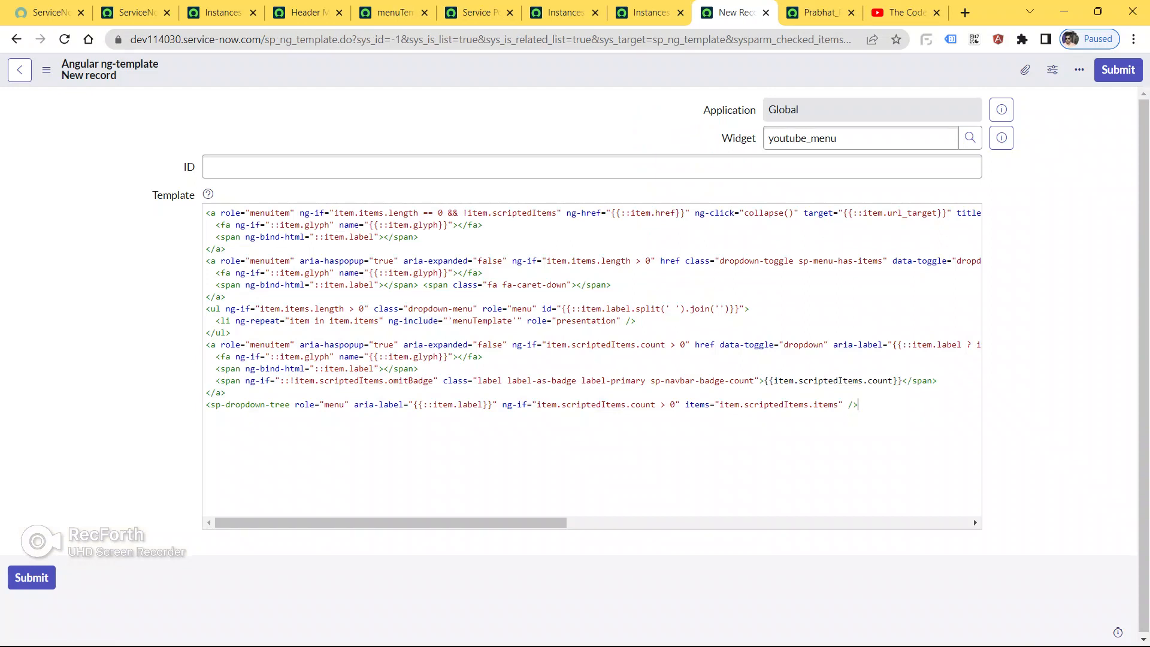
- Enter youtubeprabhatMenu as the new ng-template's ID and copy that value
click(384, 167)
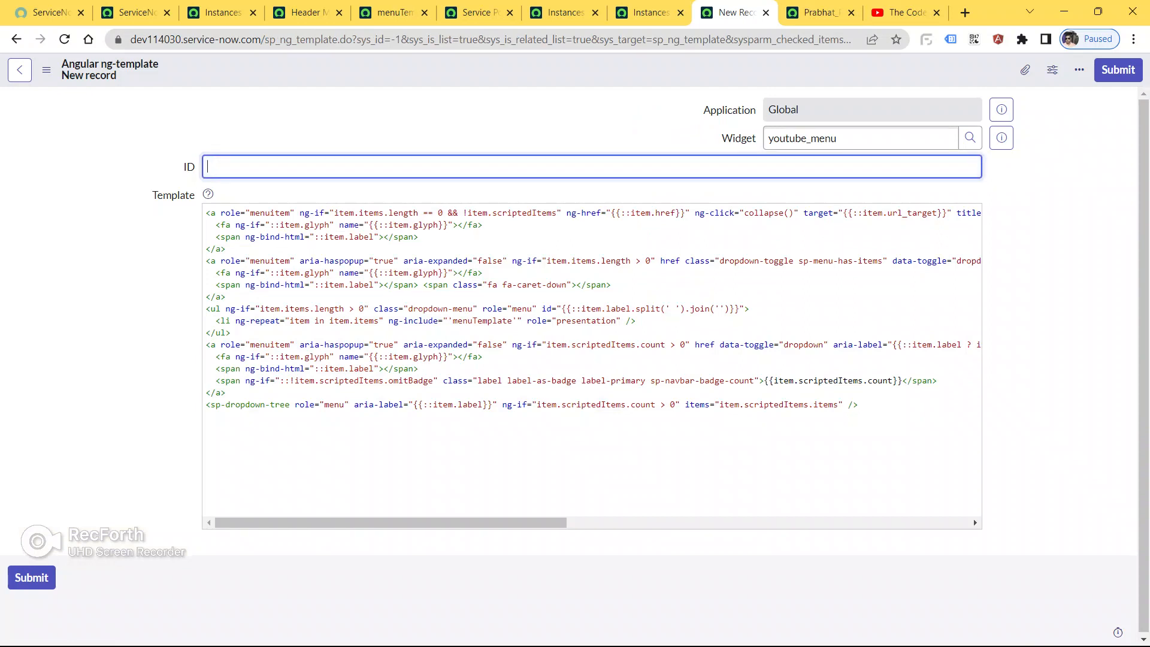
text(youtubeprabhatMenu)
key(ctrl+a)
key(ctrl+c)
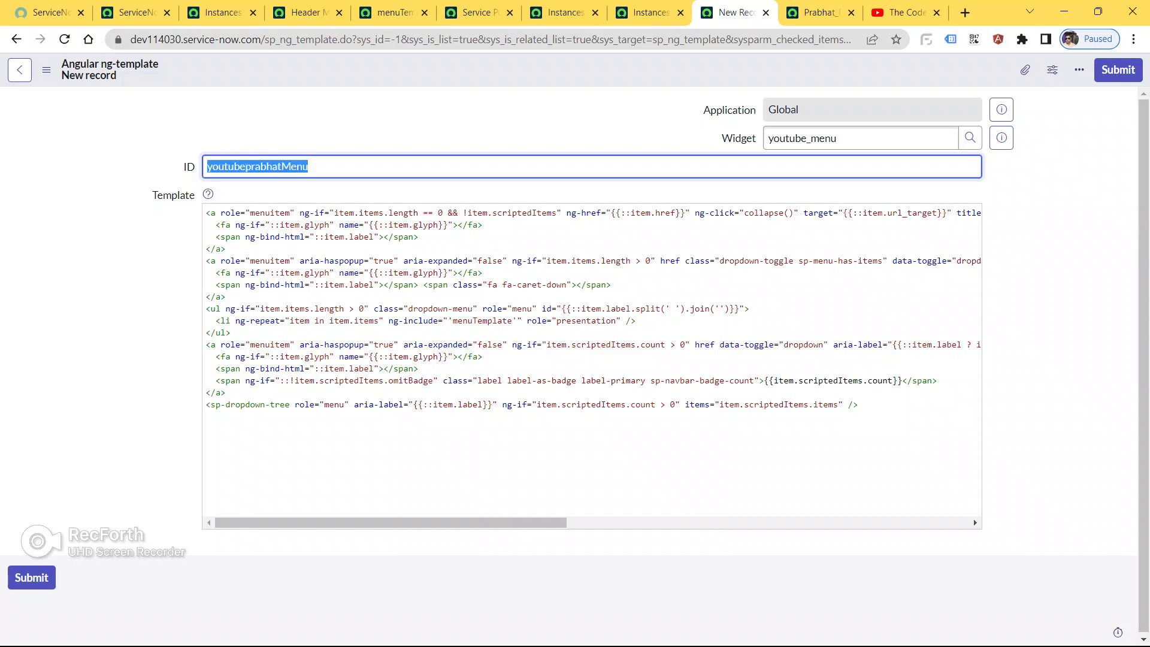
- Switch to Sublime Text, add youtubeprabhatMenu below two blank lines at the end of ServiceNow_info.txt, and return to the browser
key(alt+Tab)
key(ctrl+End)
key(Return)
key(Return)
key(Return)
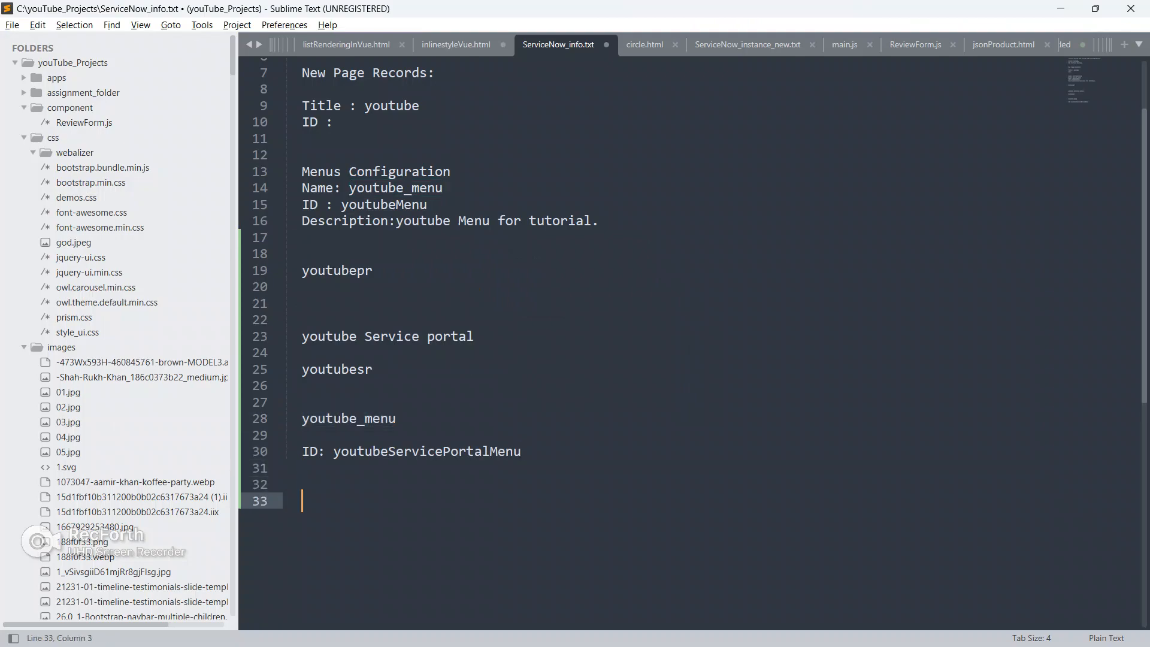
key(ctrl+v)
key(alt+Tab)
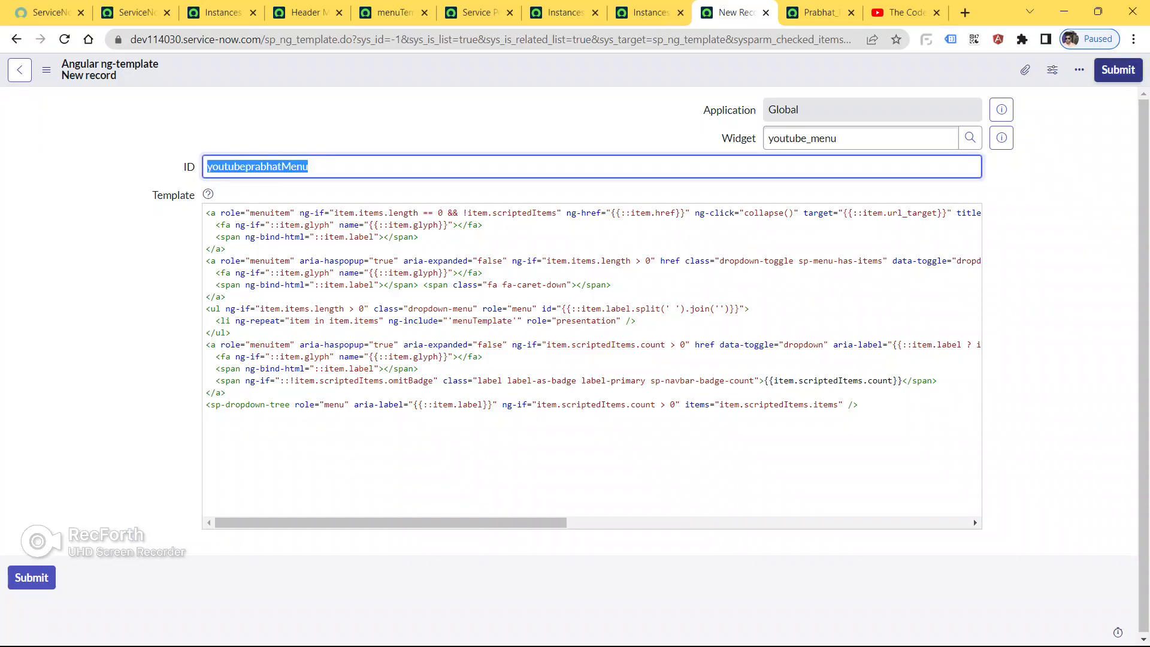
- Submit the new Angular ng-template record and check the ServiceNow_info.txt notes in Sublime Text before returning to the browser
click(1117, 70)
key(alt+Tab)
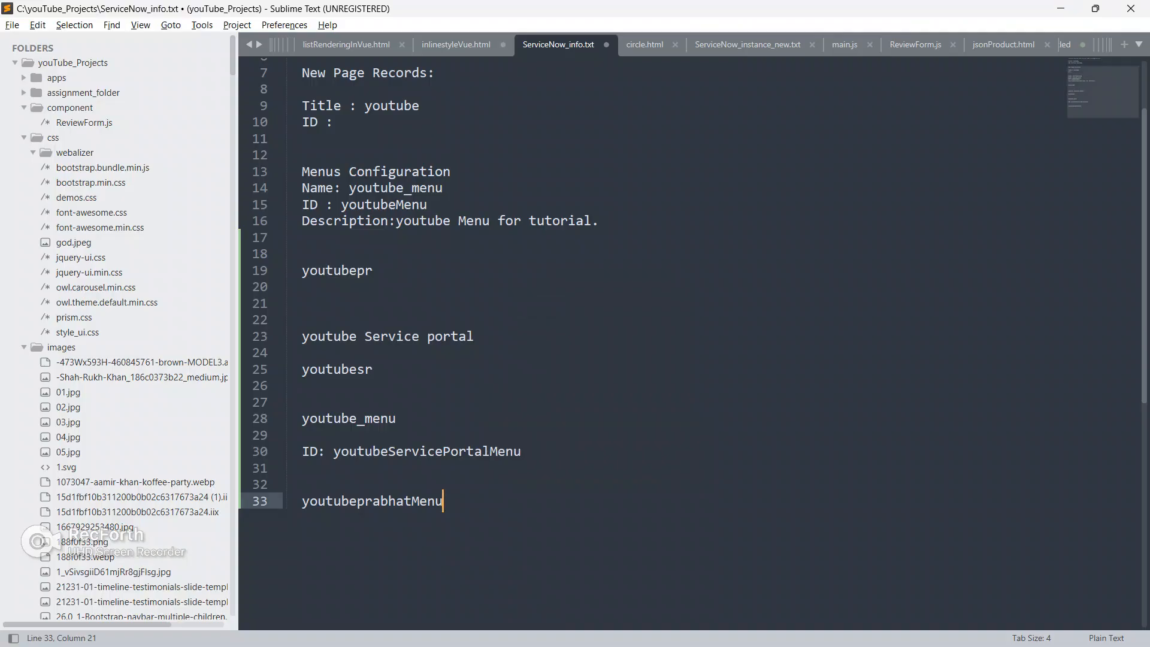
key(alt+Tab)
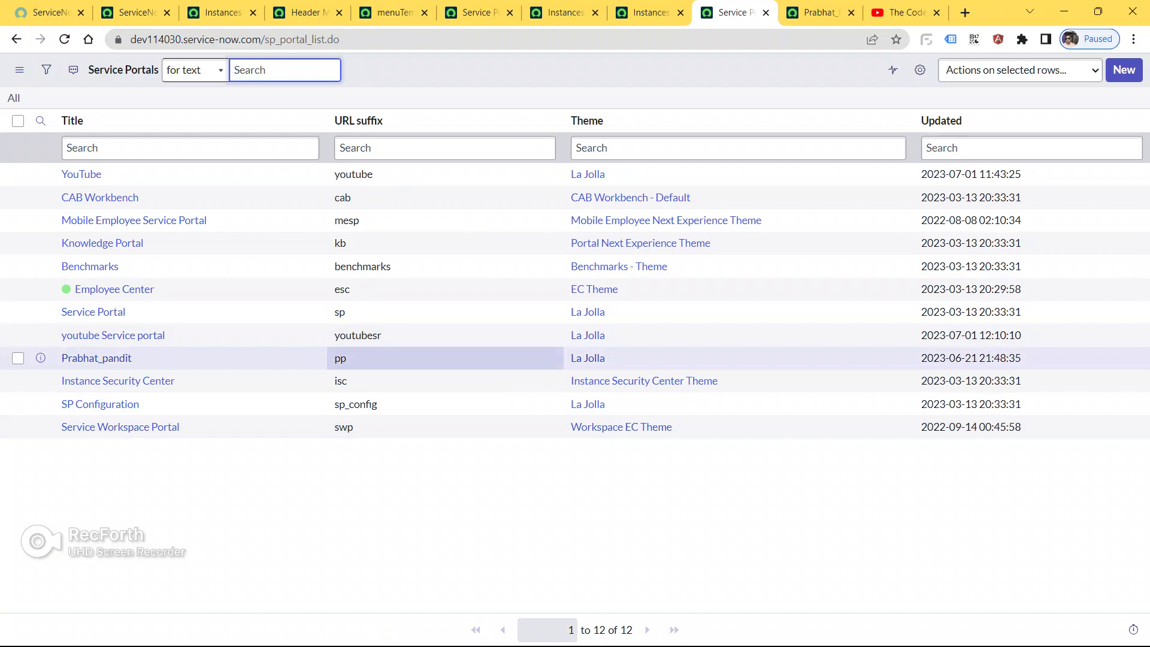
- Revisit the menuTemplate record and the Header Menu widget, and reload the Instances with Menu list
click(392, 12)
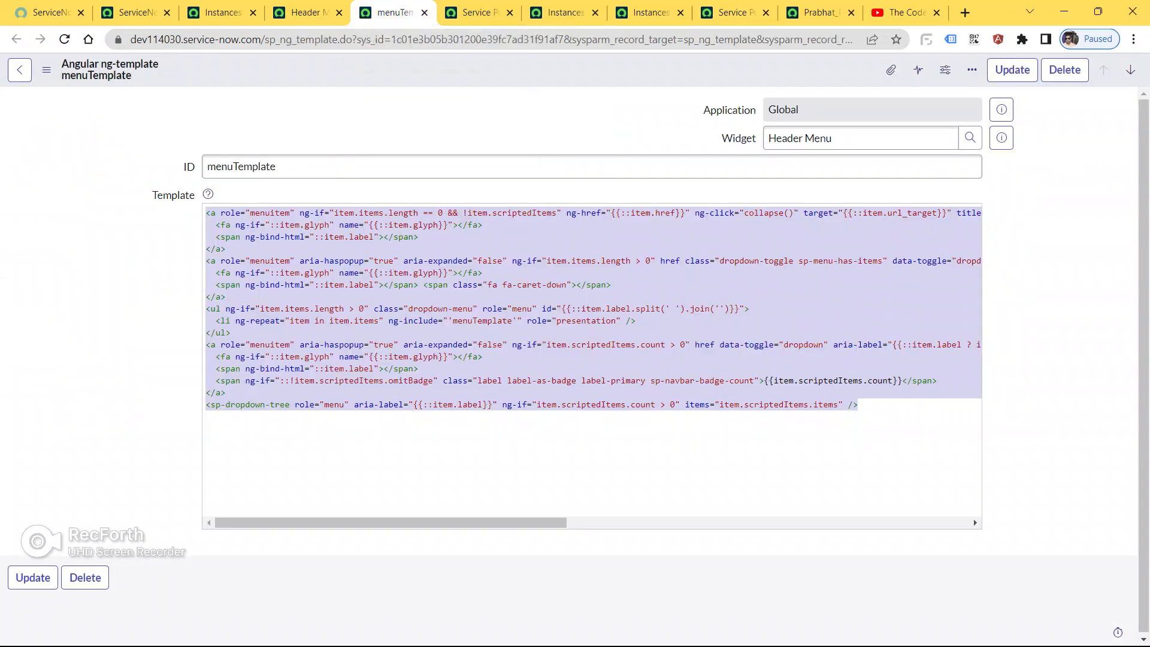
click(308, 12)
click(222, 12)
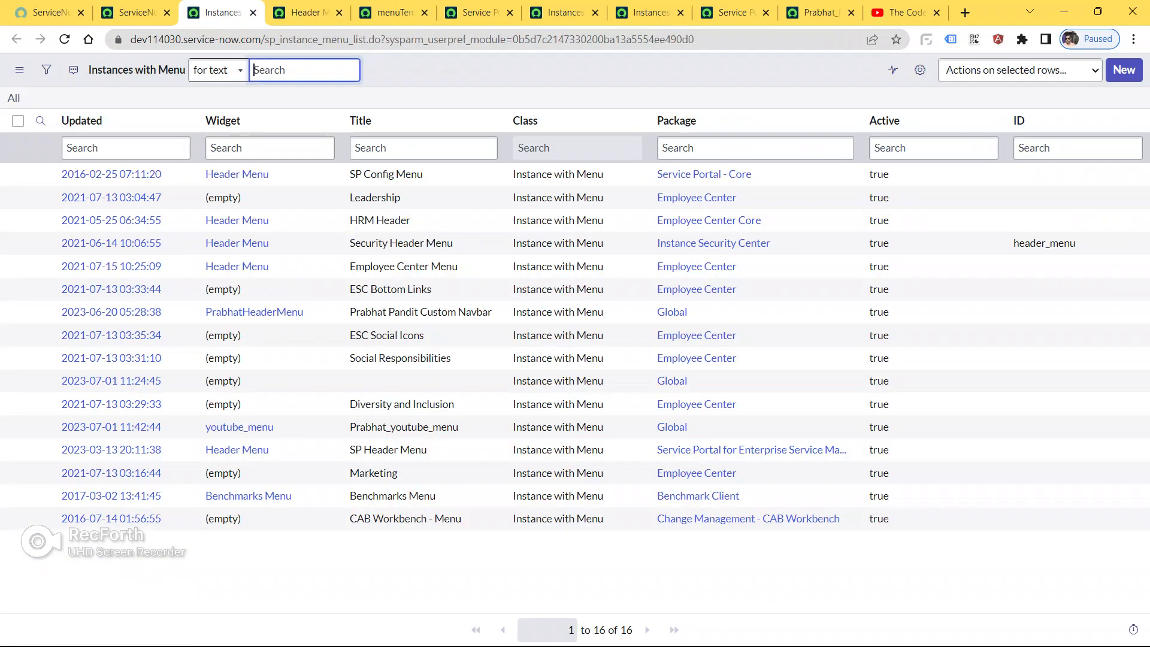
click(65, 39)
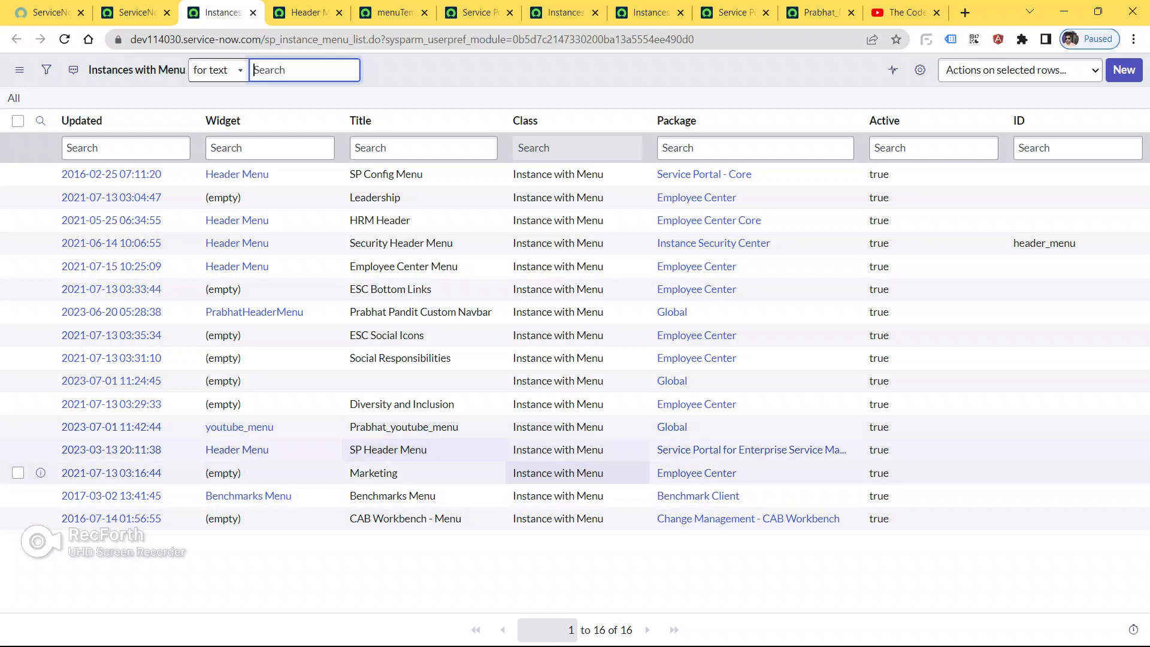
key(alt+Tab)
key(alt+Tab)
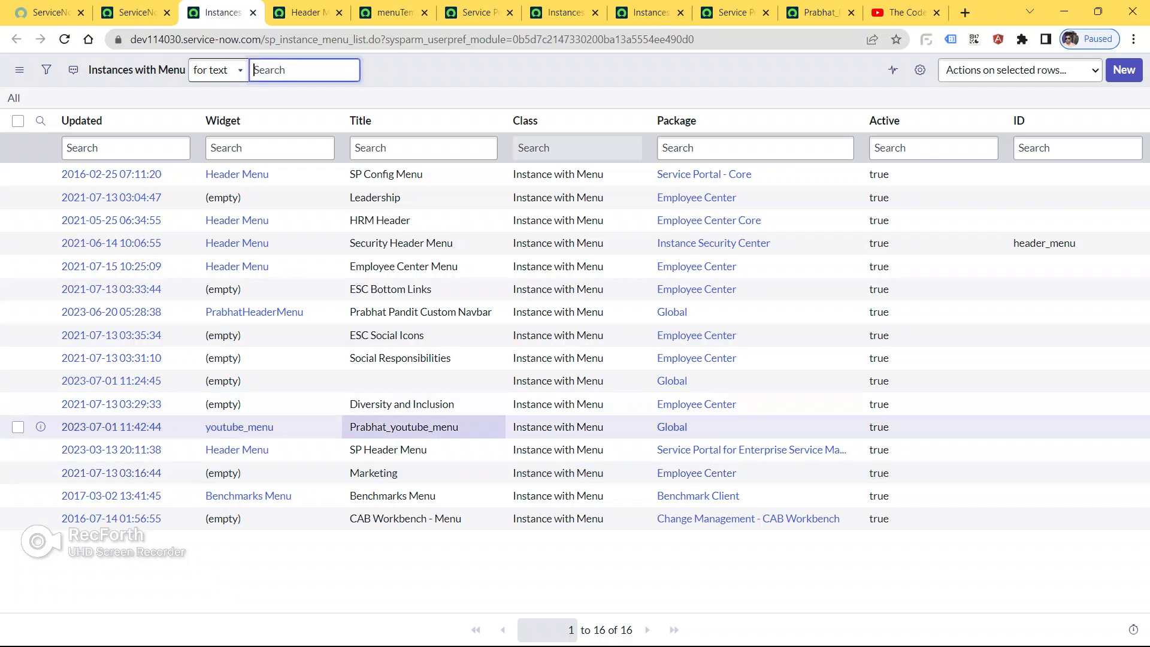
- Open the youtube_menu widget in a new browser tab, look through its template and scripts, and close that tab
ctrl+click(239, 427)
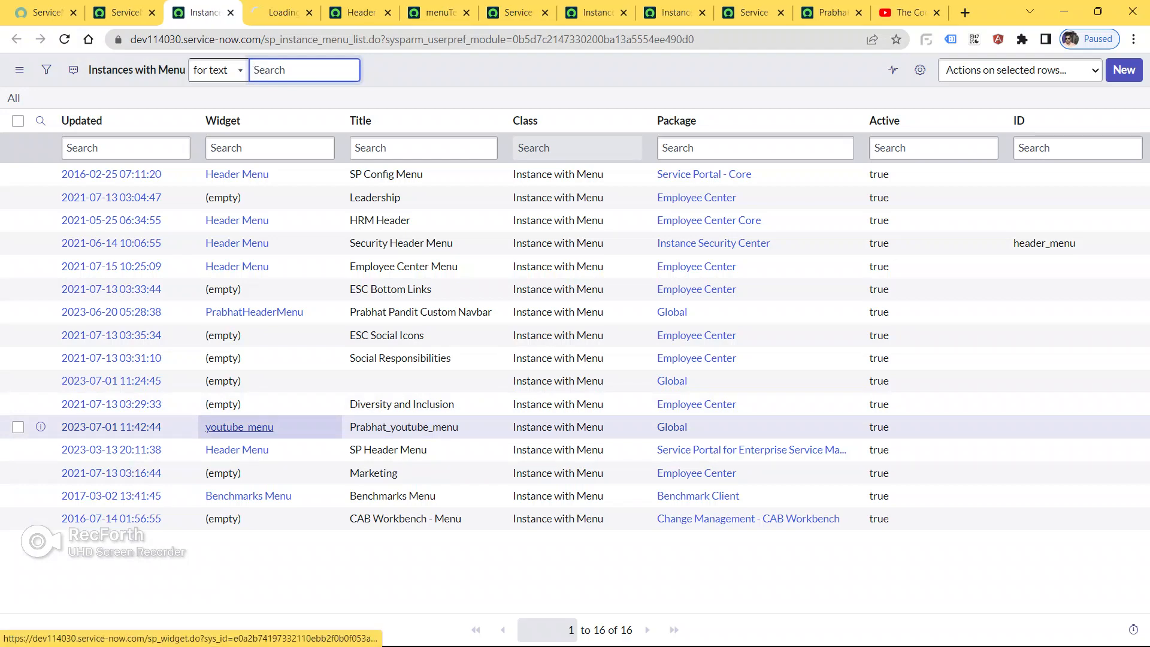
click(280, 13)
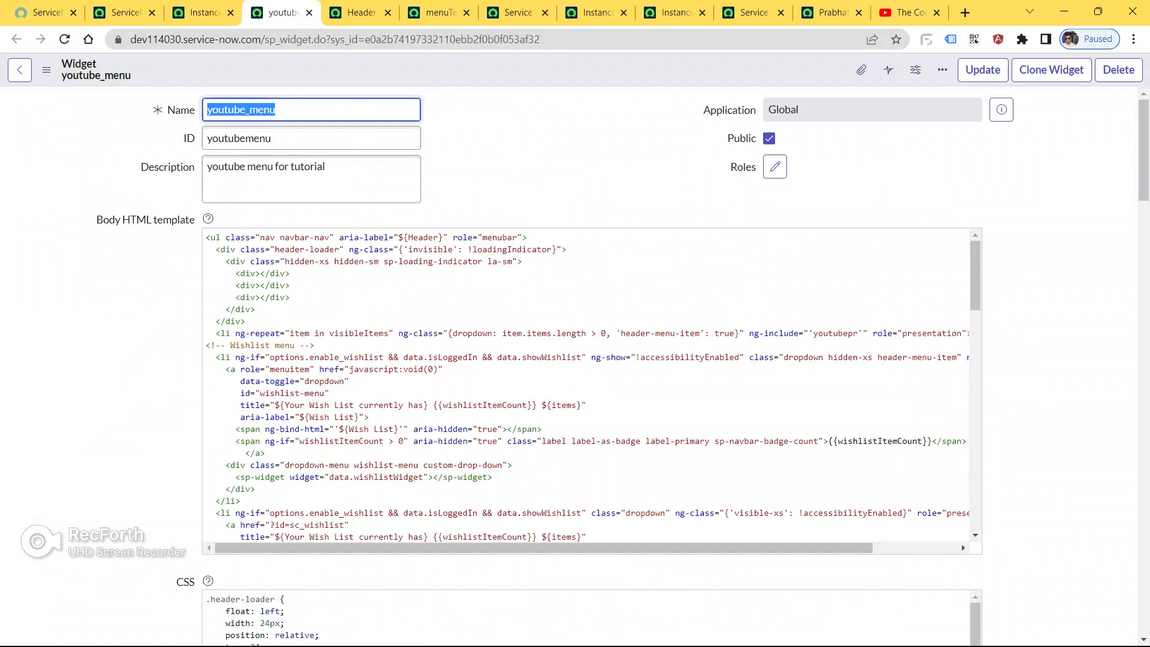
scroll(574, 360, down, 7)
scroll(575, 359, down, 12)
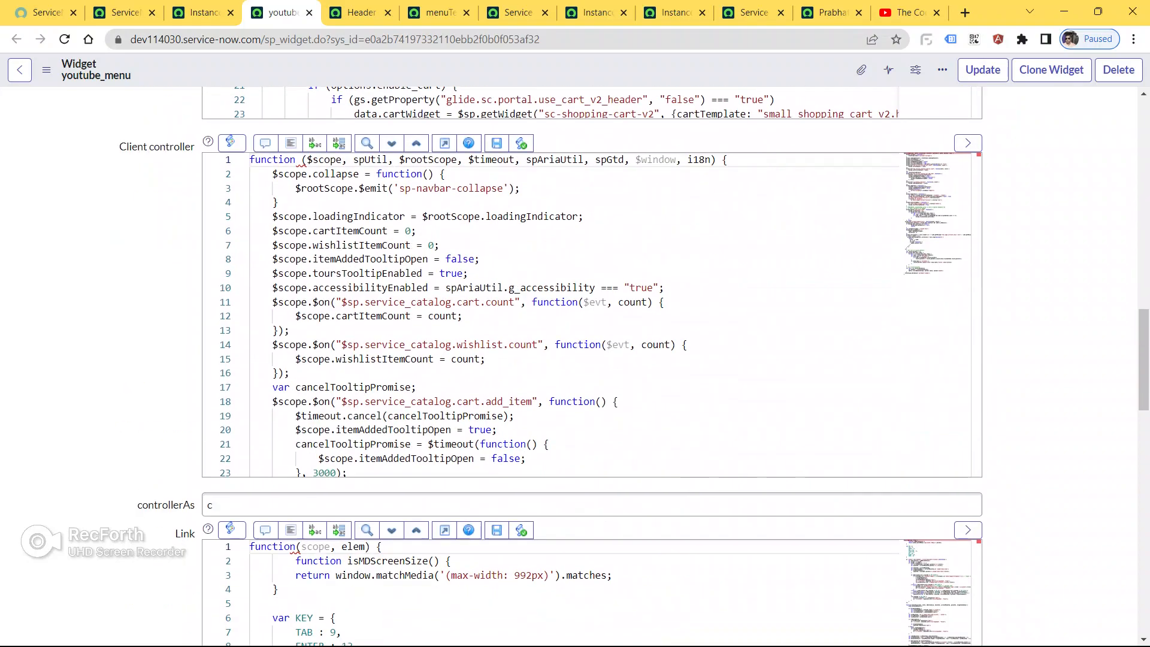
scroll(575, 359, up, 20)
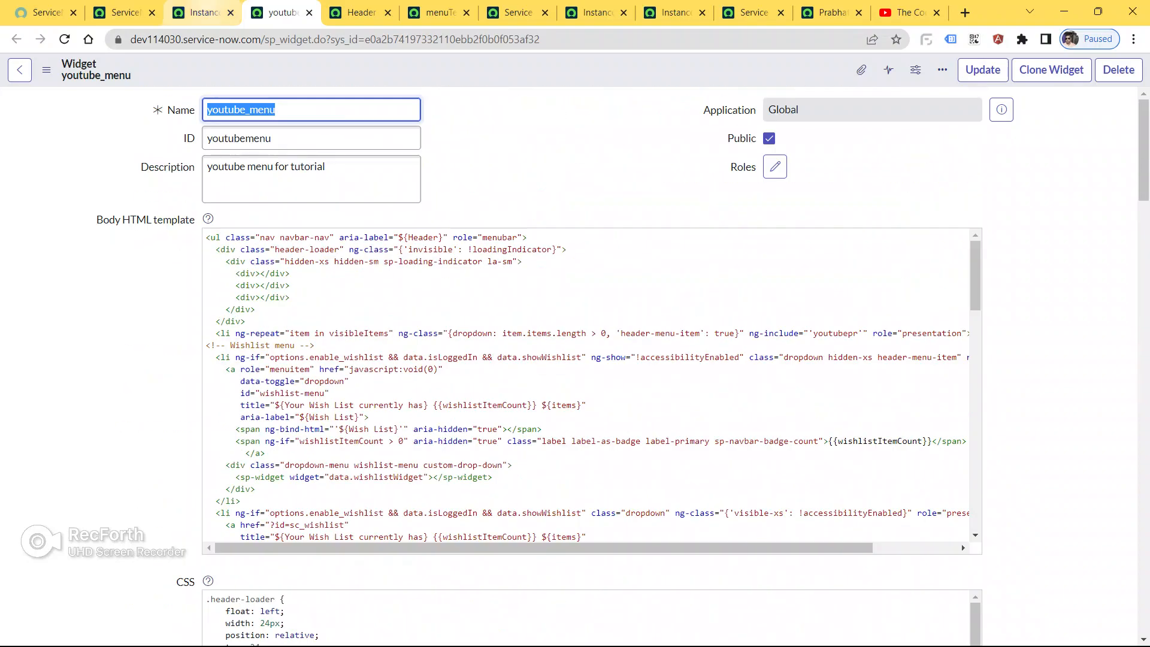
scroll(575, 359, down, 20)
scroll(575, 359, up, 18)
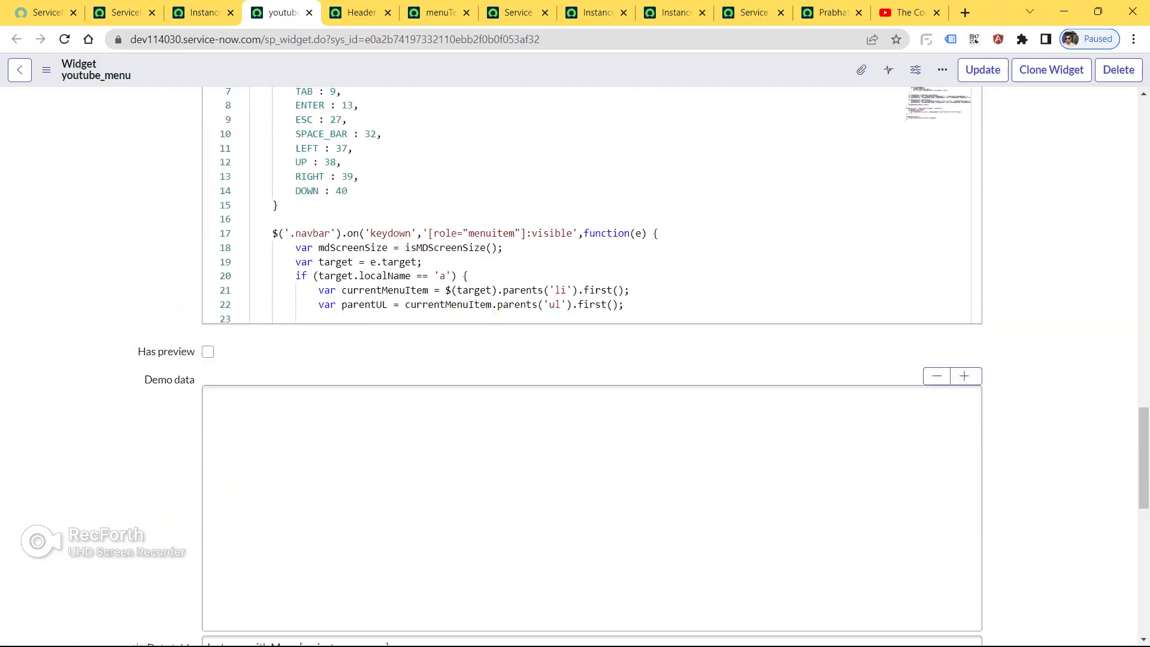
click(308, 12)
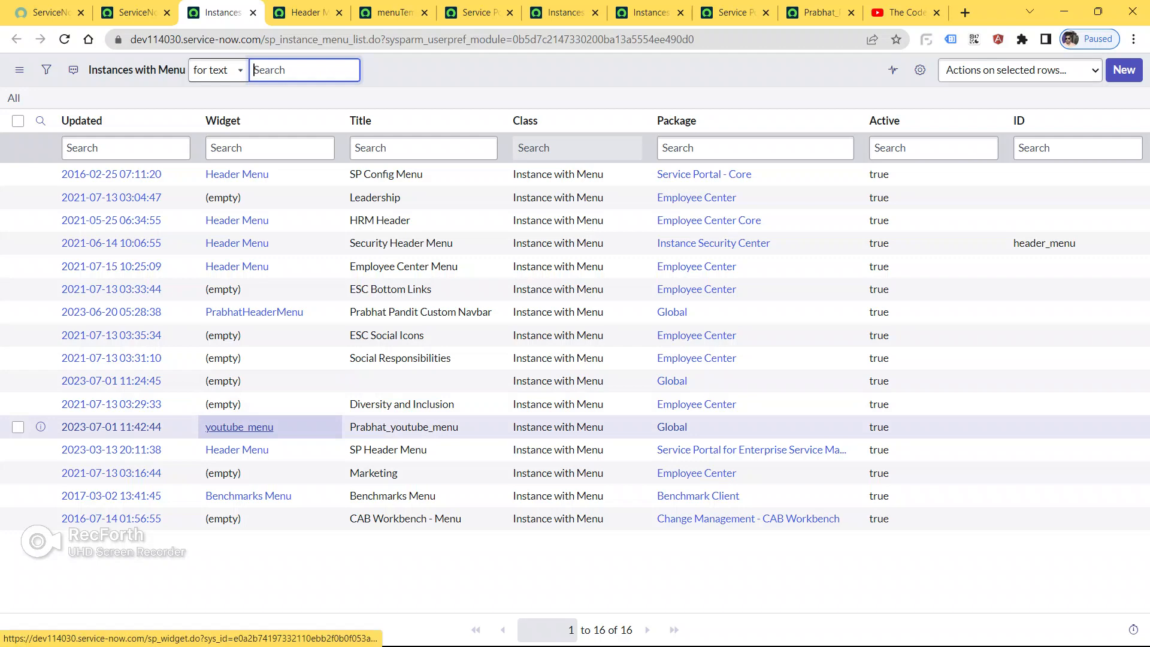
- Look through the open Service Portals and Instances with Menu lists, and go back from the menuTemplate record to its previous list
click(729, 13)
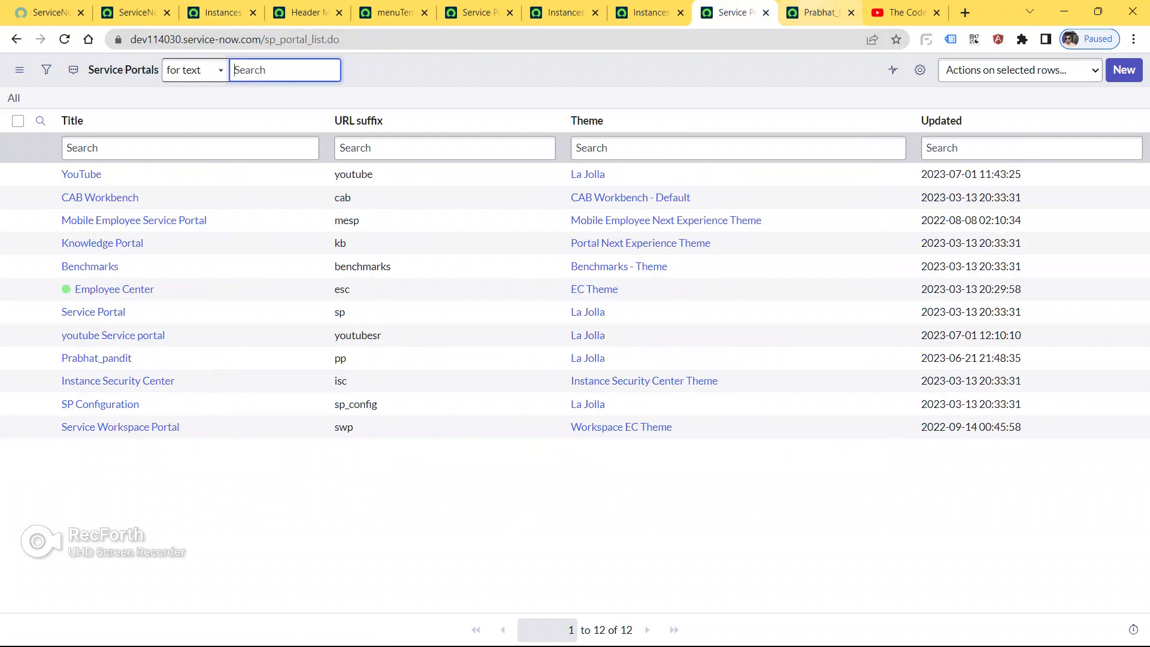
click(818, 12)
click(649, 12)
click(564, 13)
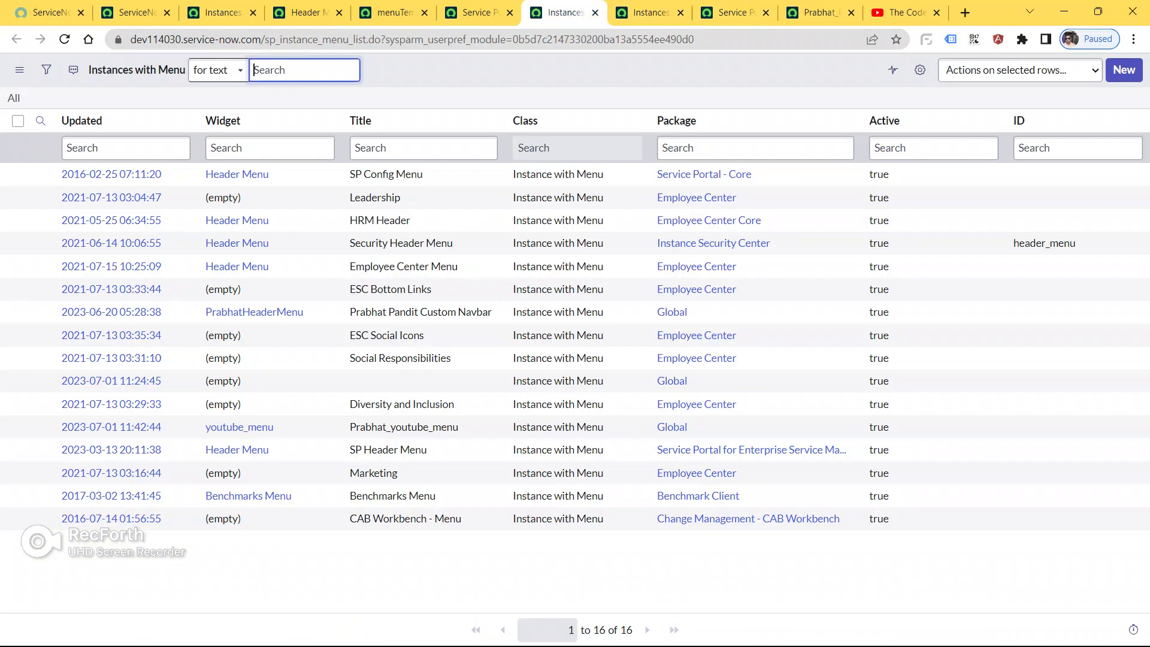
click(479, 12)
click(393, 13)
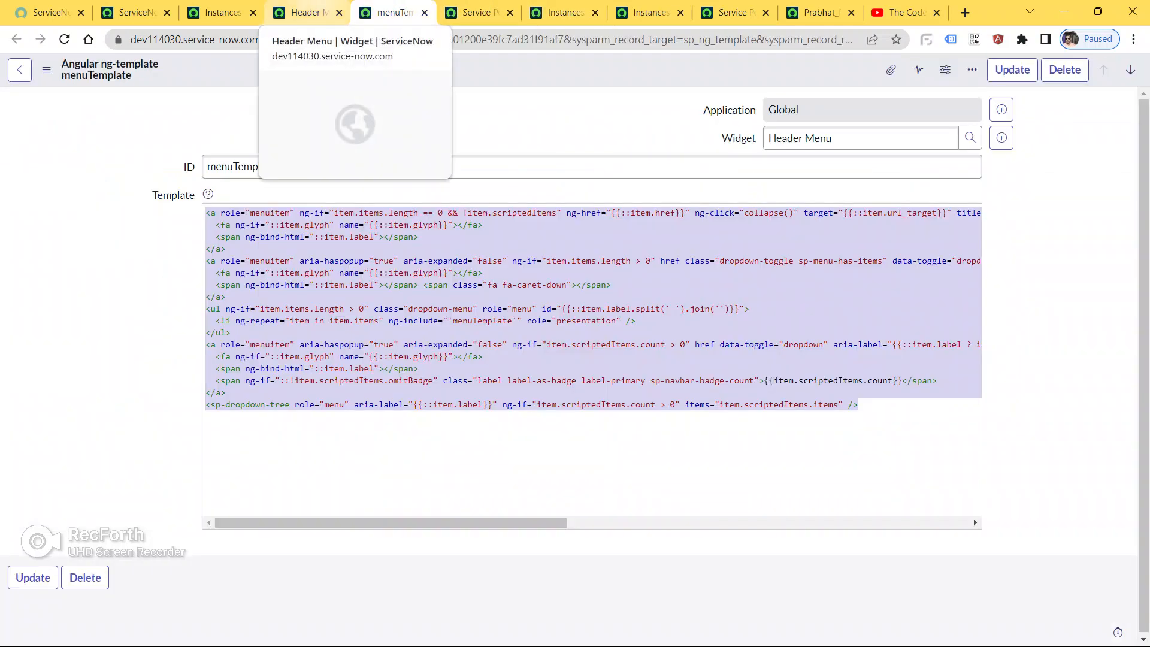
click(20, 70)
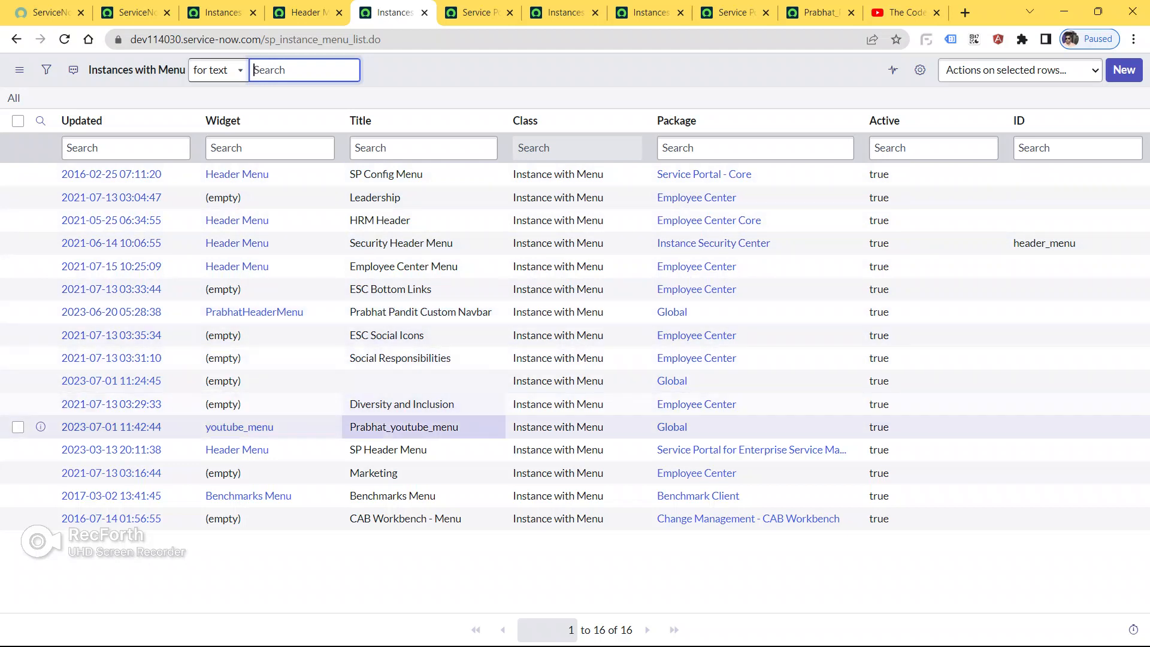
- Switch to Sublime Text, read through the menu notes in ServiceNow_info.txt, and return to the browser
key(alt+Tab)
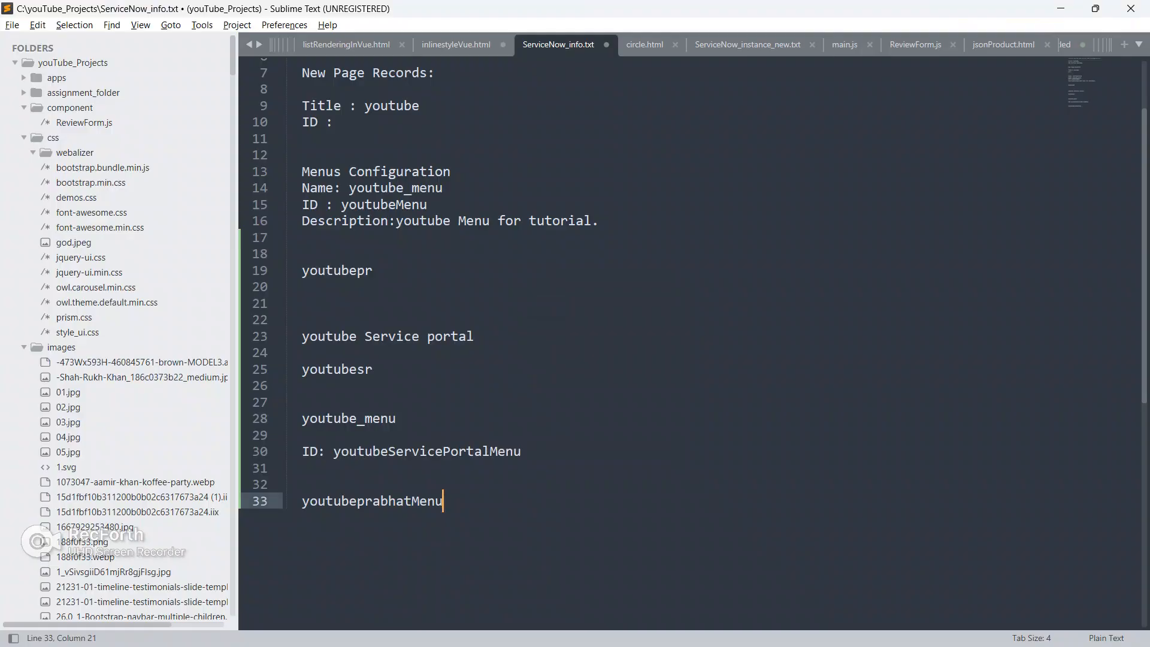
scroll(689, 335, up, 2)
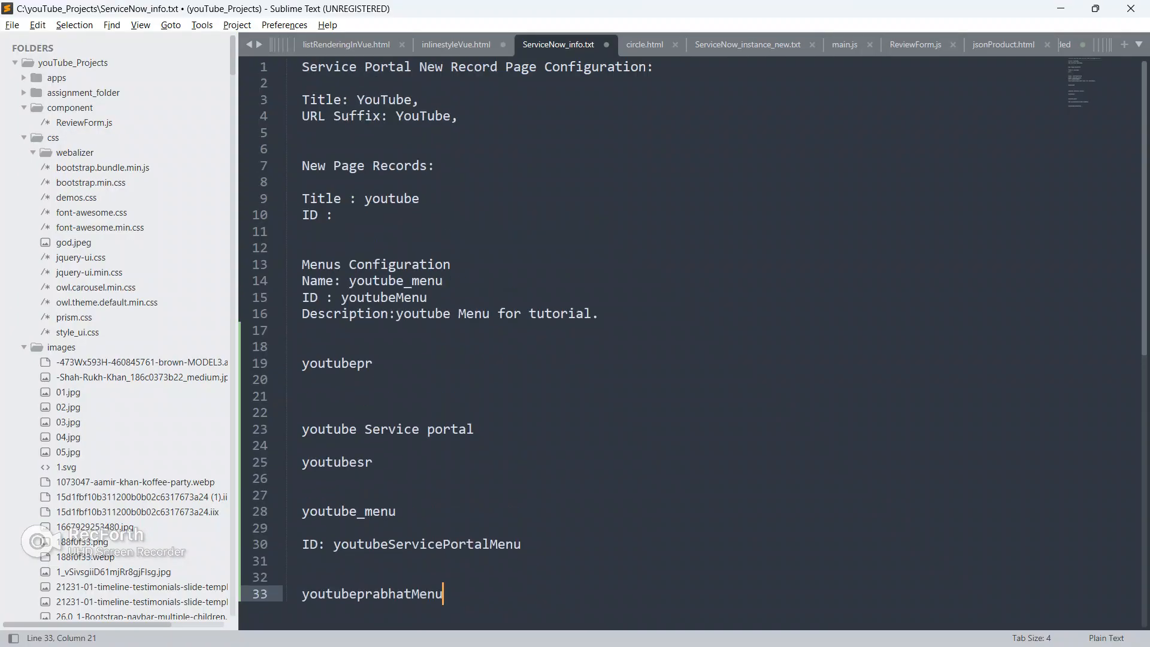
scroll(689, 335, down, 4)
key(alt+Tab)
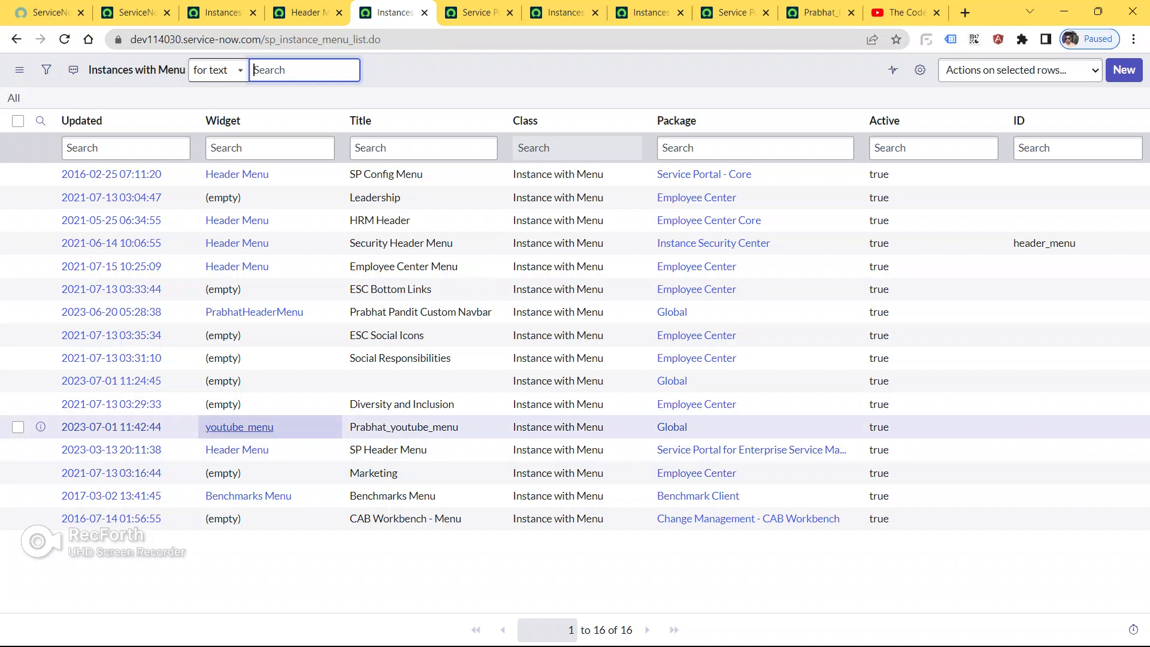
- Open the youtube_menu widget from the Instances with Menu list in a new browser tab, view its template, and close that tab
ctrl+click(240, 427)
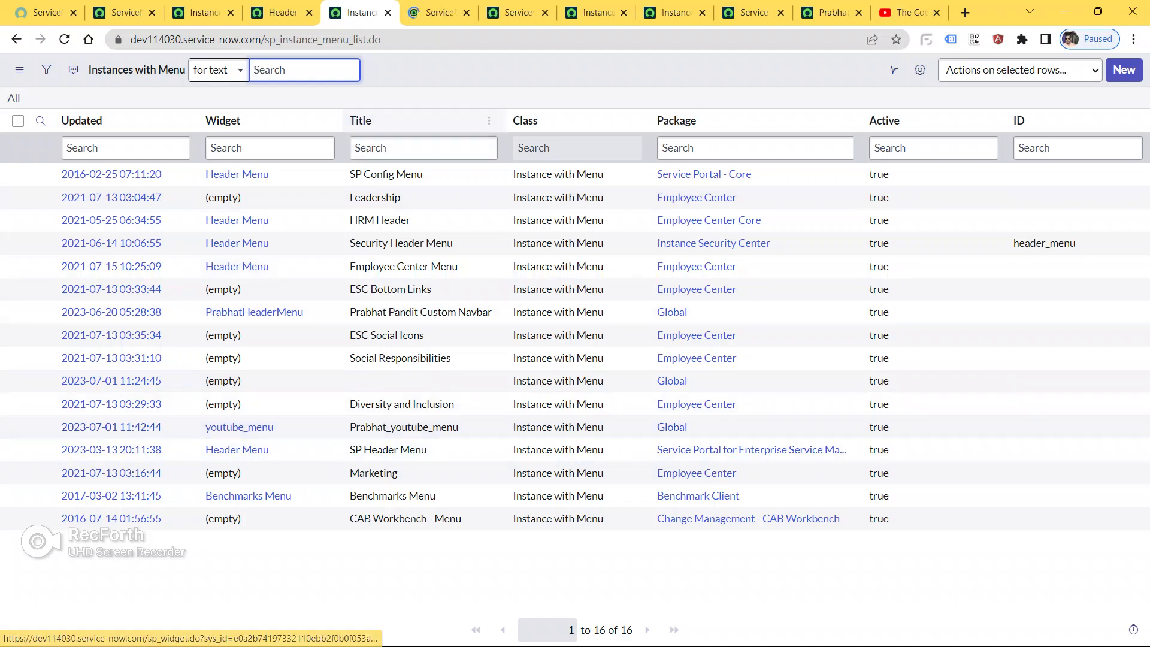
key(ctrl+Tab)
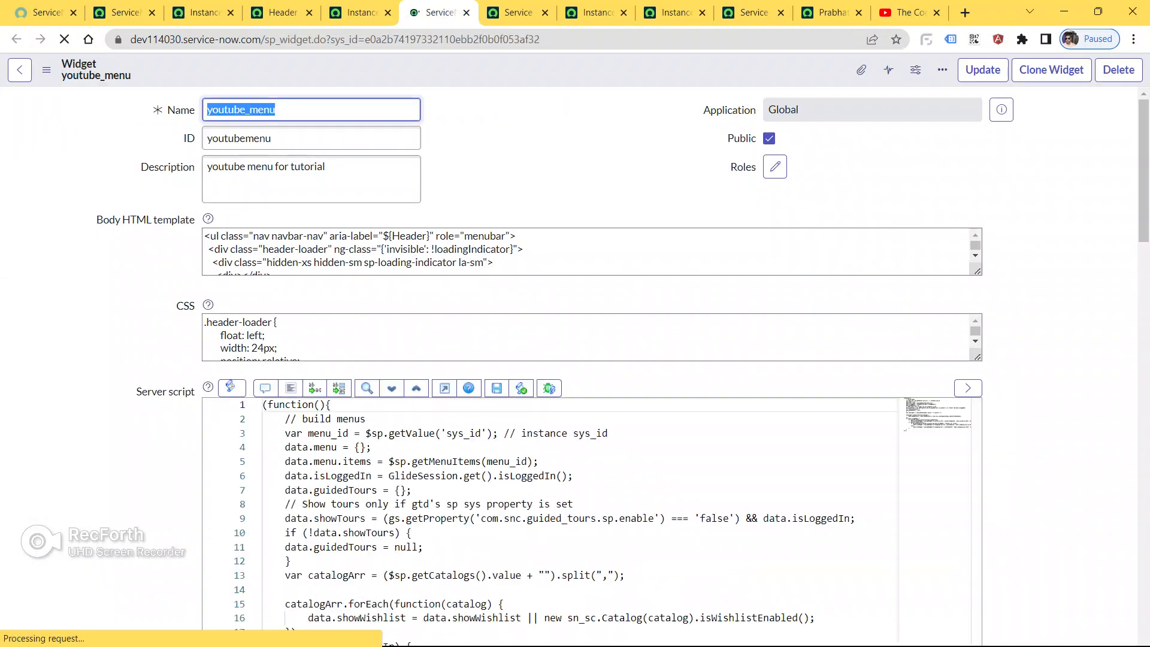
scroll(575, 366, down, 6)
scroll(575, 367, up, 3)
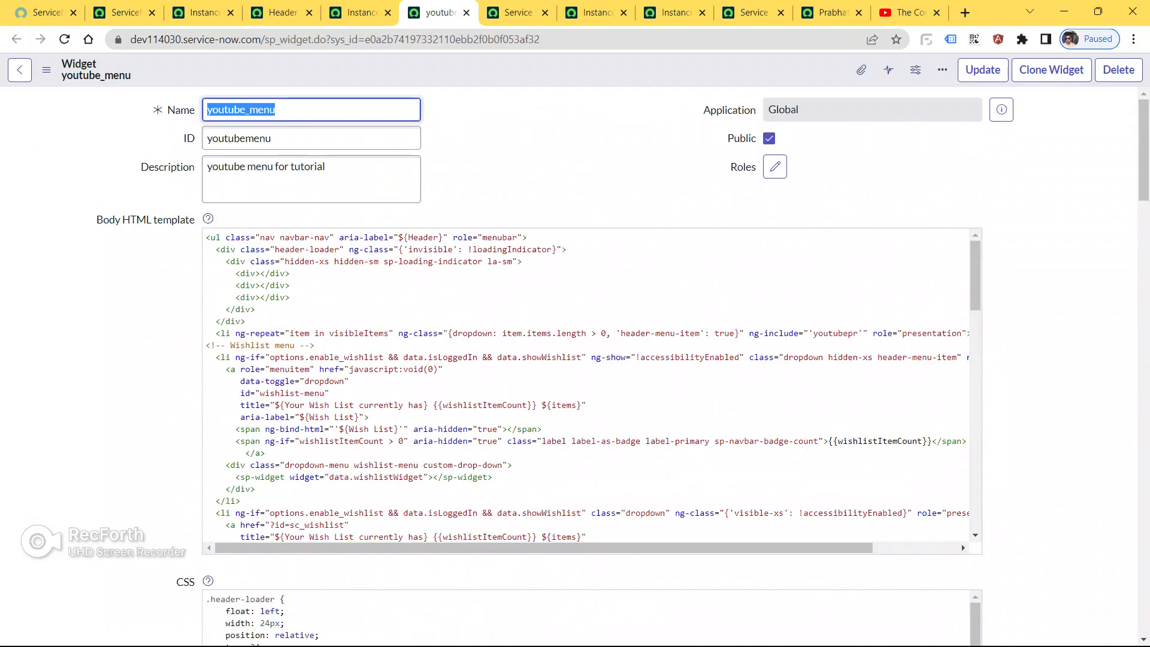
click(466, 13)
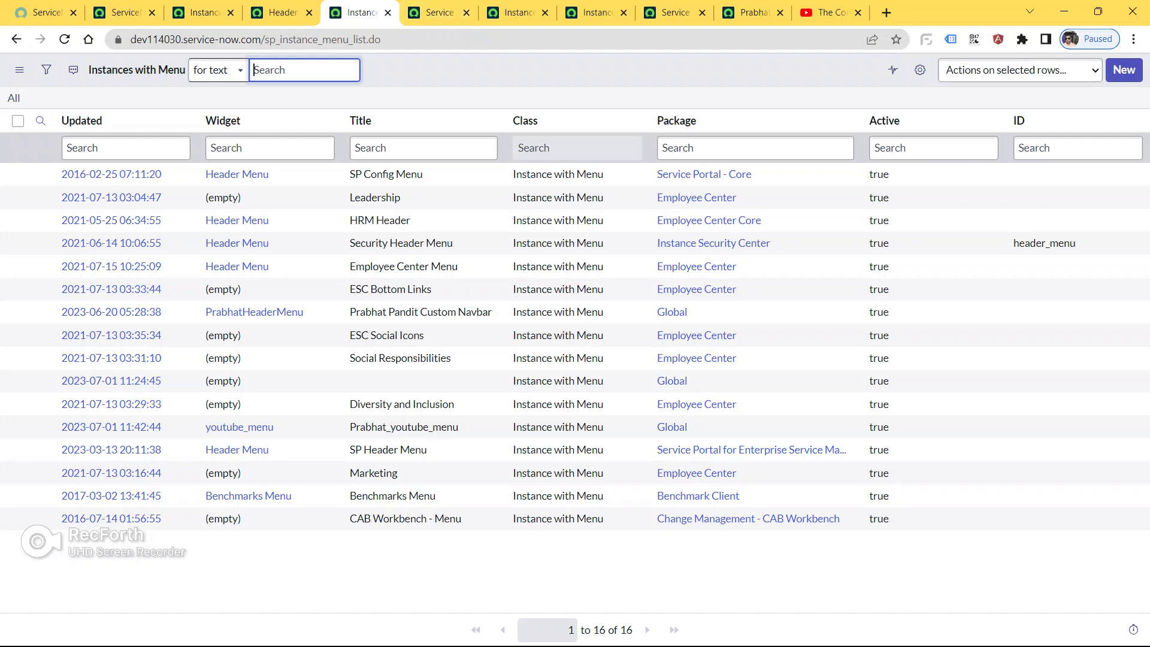
- Look through the open Header Menu, Instances with Menu and Service Portals pages, reloading the first Service Portals list
click(302, 12)
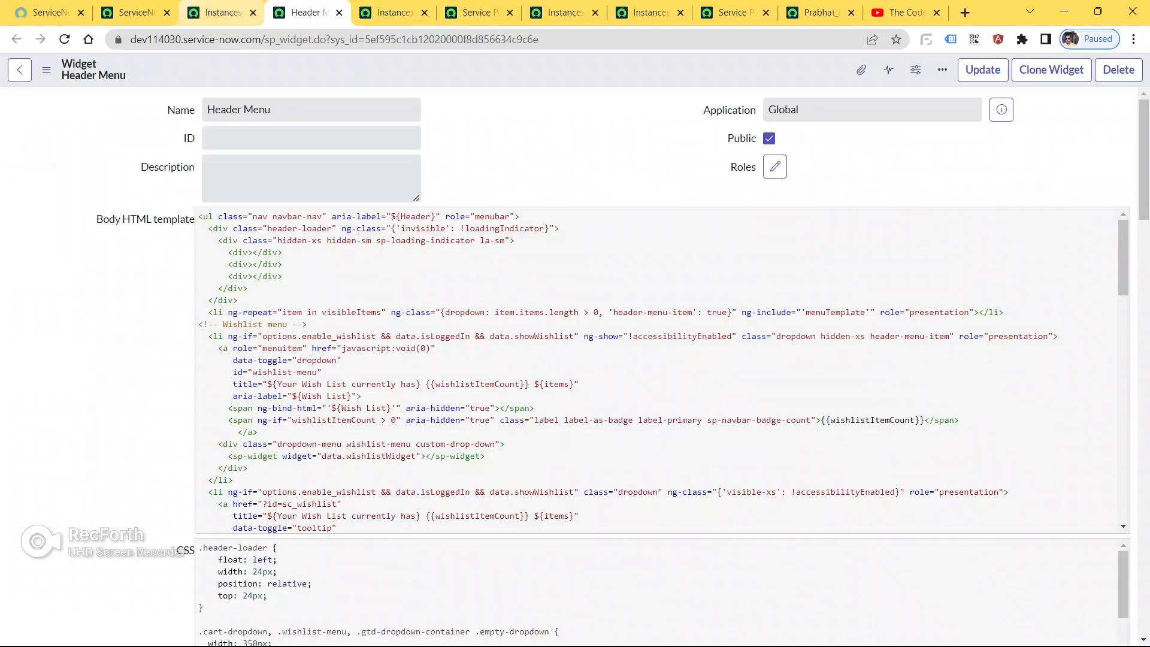
click(394, 13)
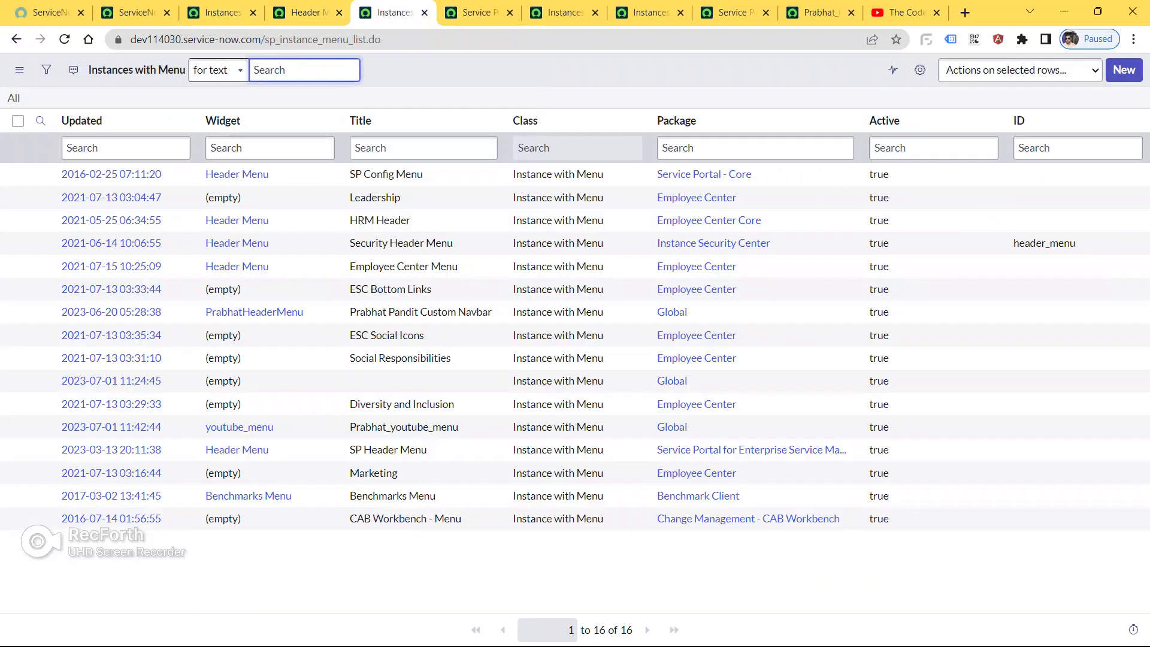
key(ctrl+Tab)
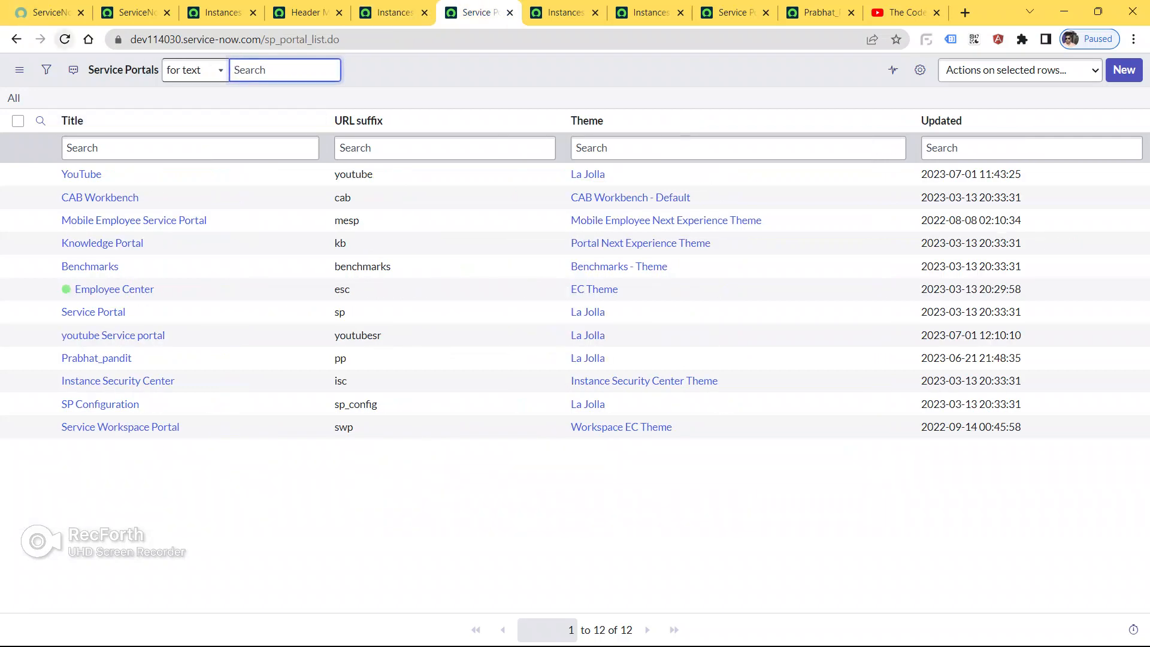
click(65, 39)
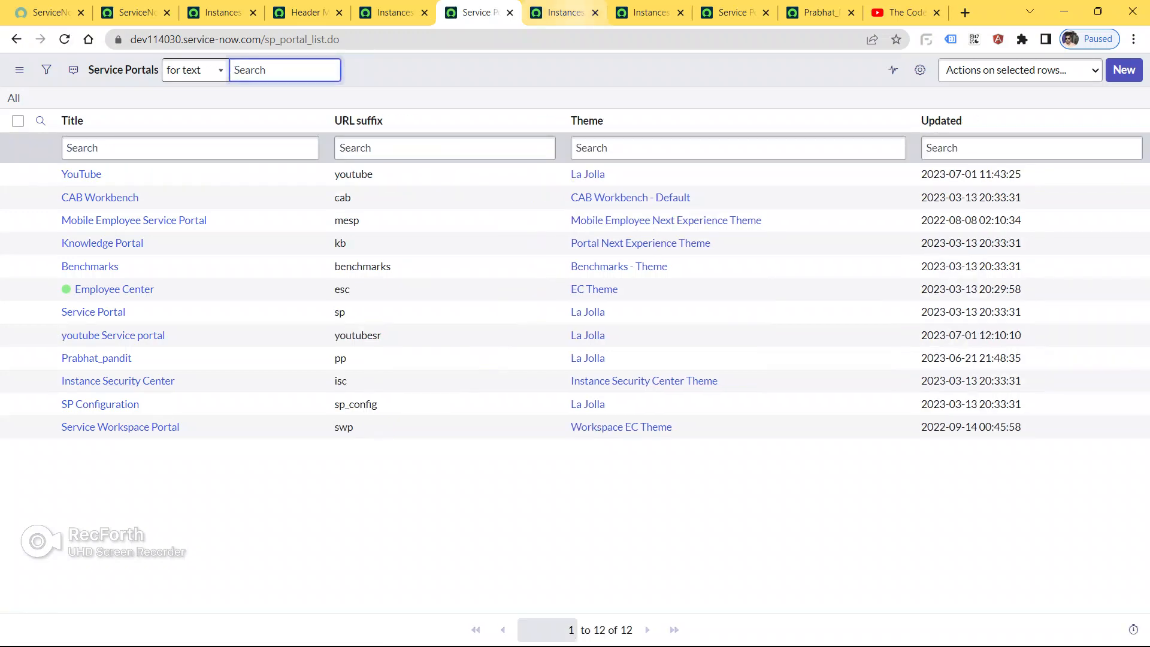
click(563, 13)
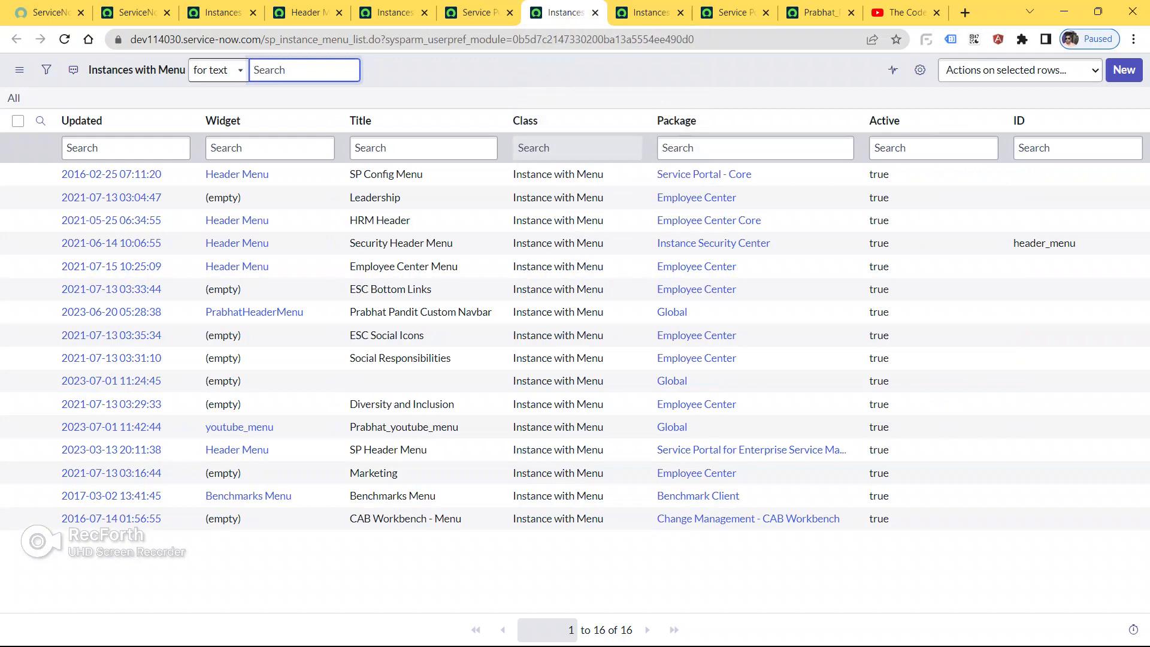
click(649, 13)
click(736, 13)
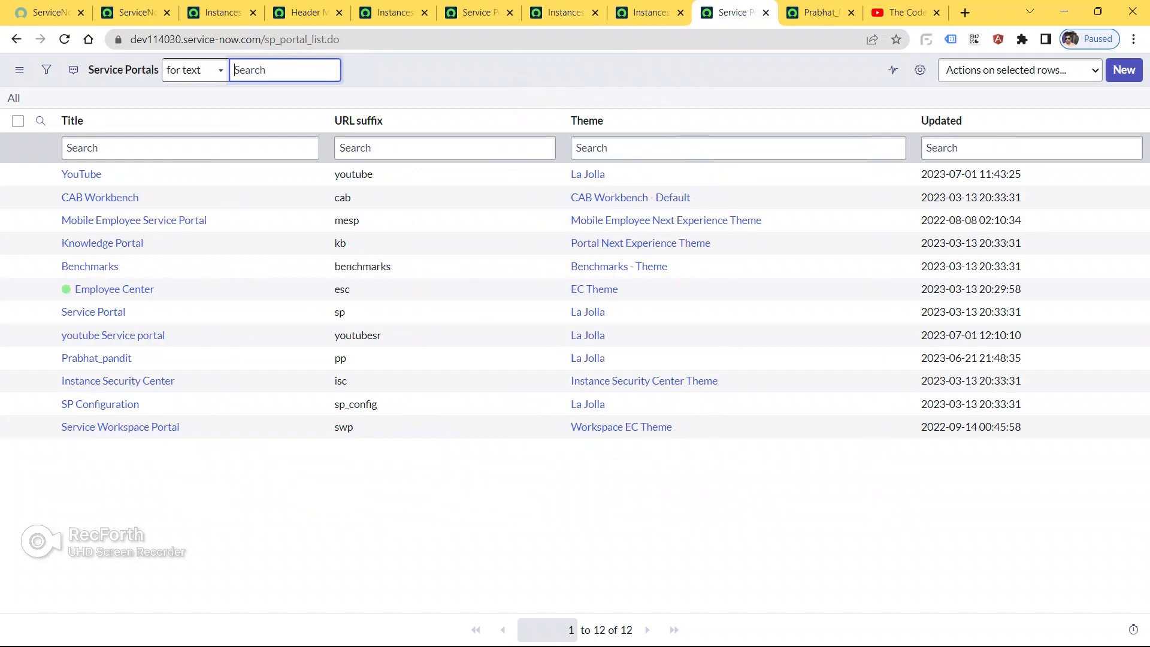
- Close the duplicate browser tabs: two Instances with Menu lists and one Service Portals list
click(563, 13)
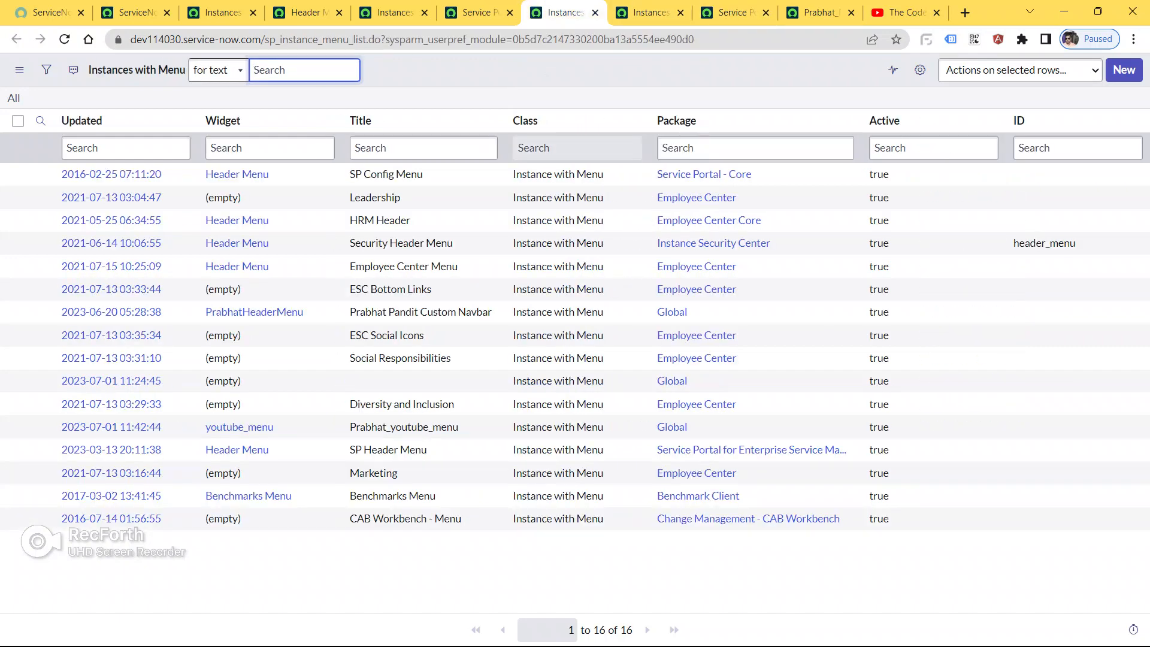
click(594, 13)
click(594, 13)
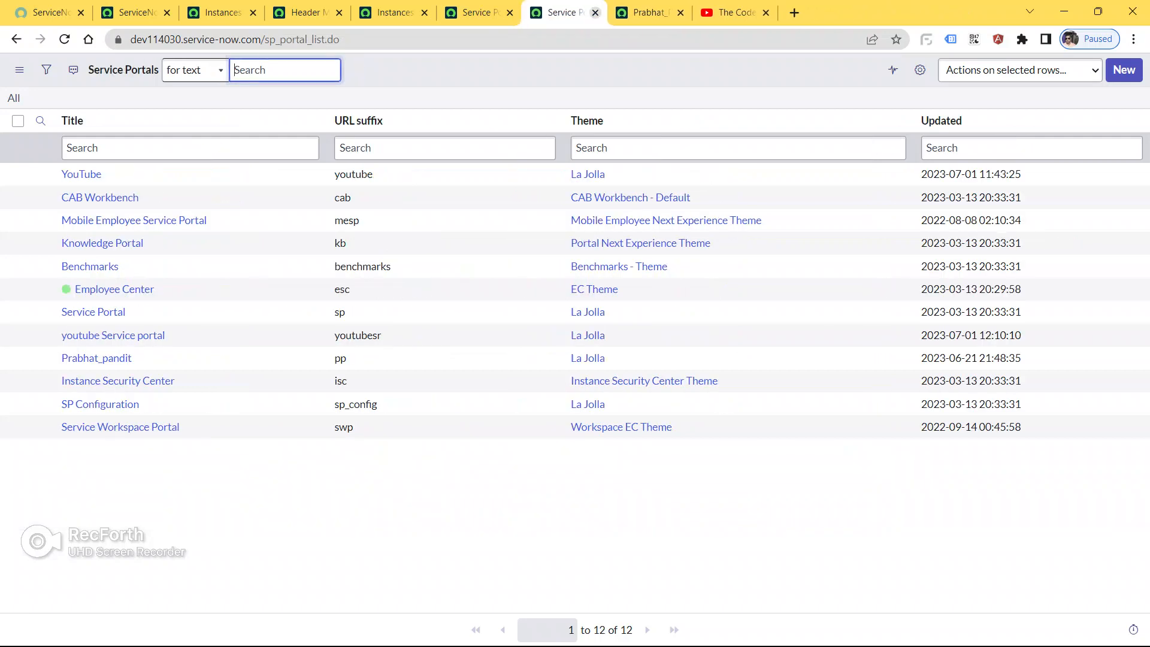
click(595, 13)
- Go back through the remaining tabs to the first Instances with Menu list and reload it
click(478, 12)
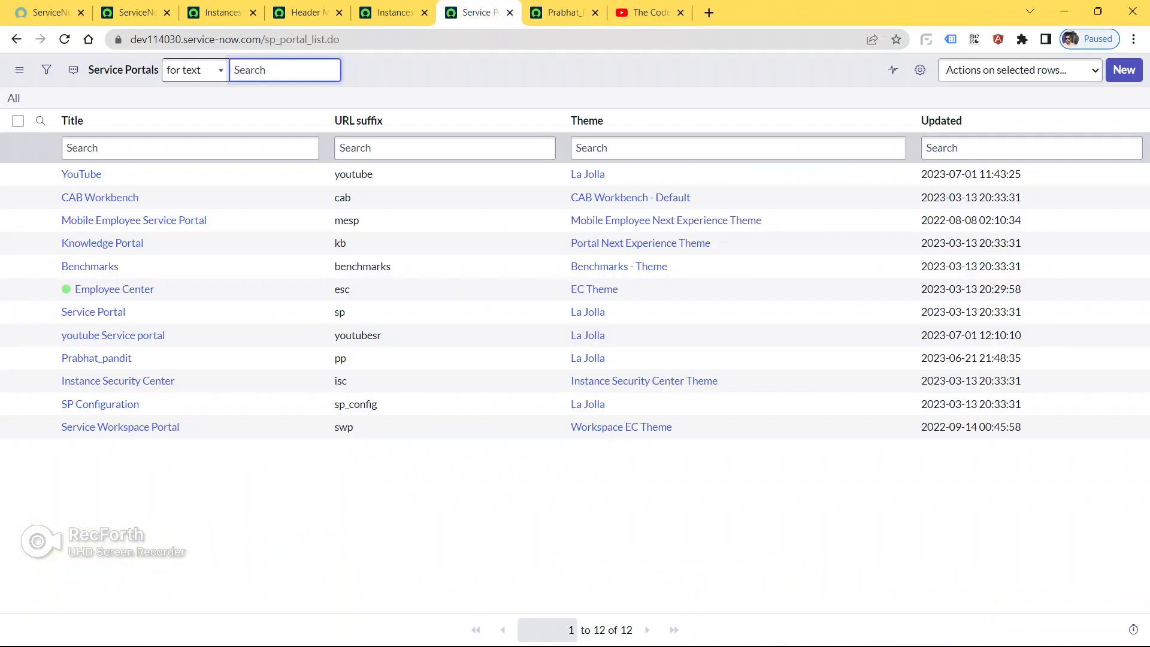
click(392, 13)
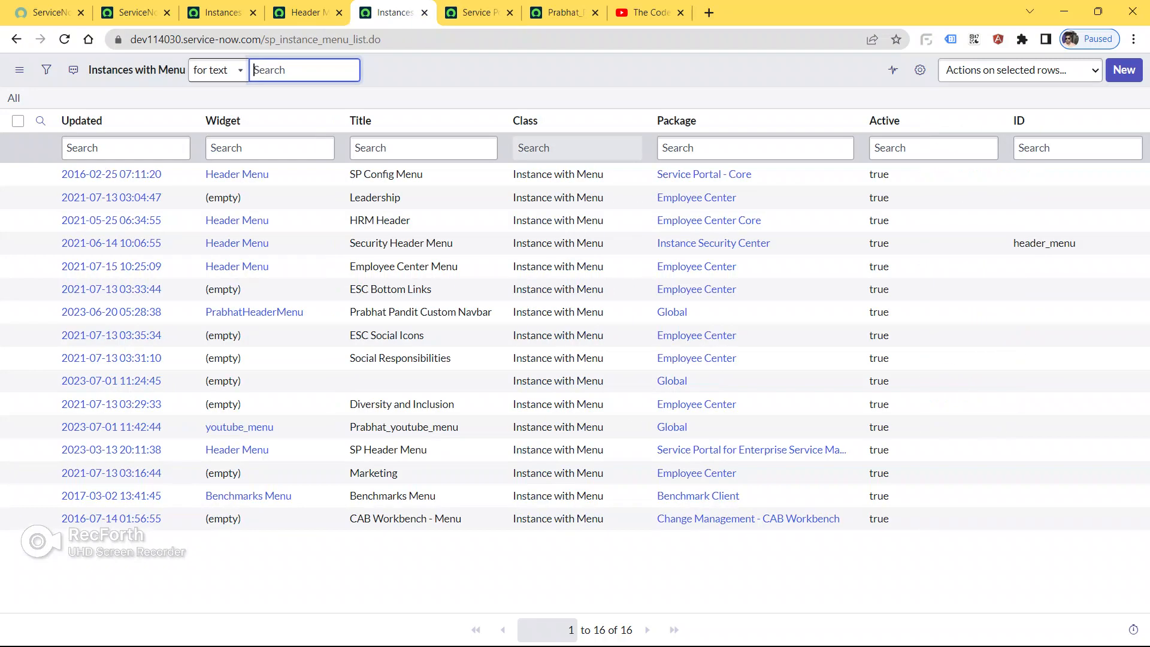
click(307, 13)
click(221, 12)
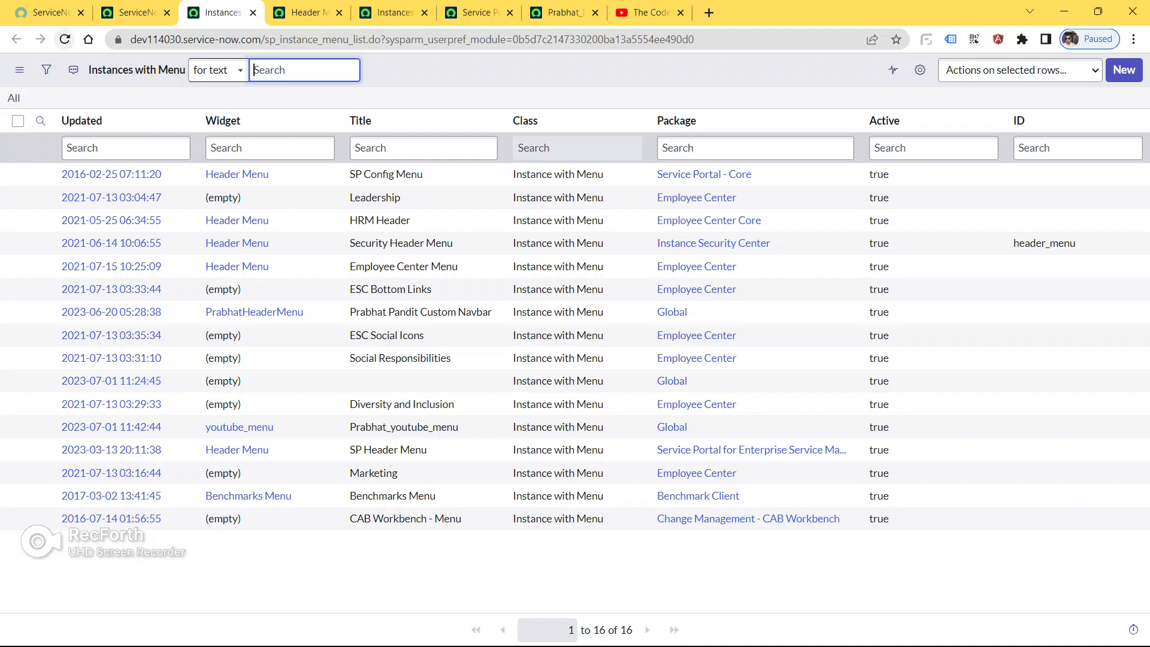
click(64, 39)
- Copy youtubeServicePortalMenu from the Sublime Text notes, search the Instances with Menu list for it, and clear the filter
key(alt+Tab)
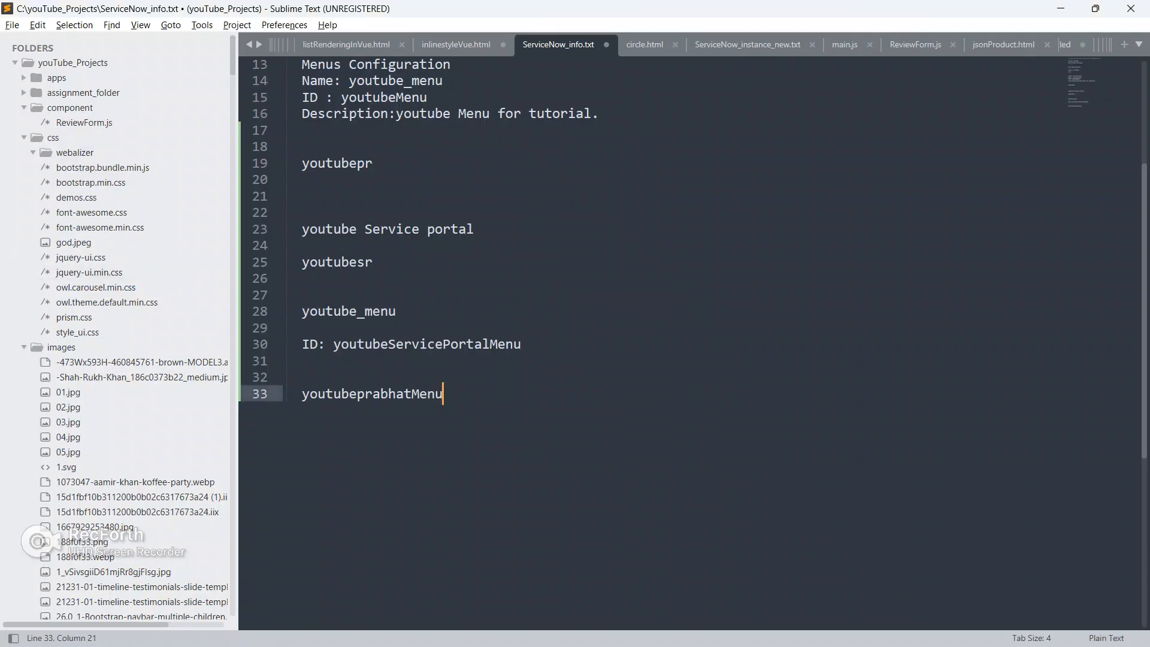
double_click(426, 344)
key(ctrl+c)
key(alt+Tab)
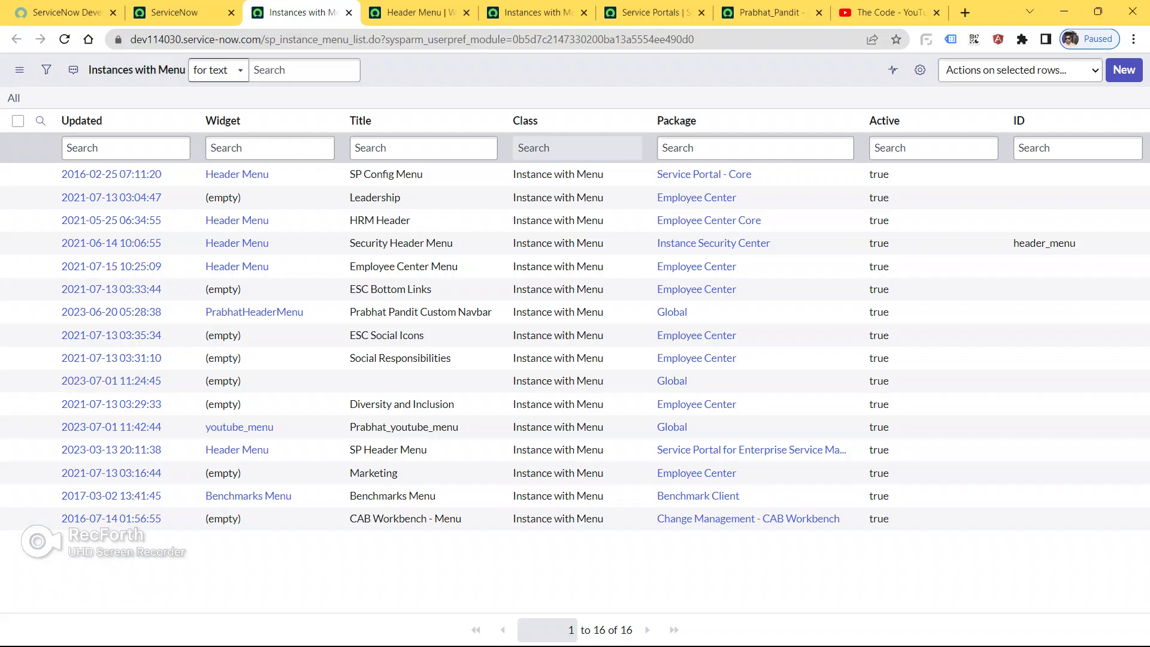
key(ctrl+v)
key(Return)
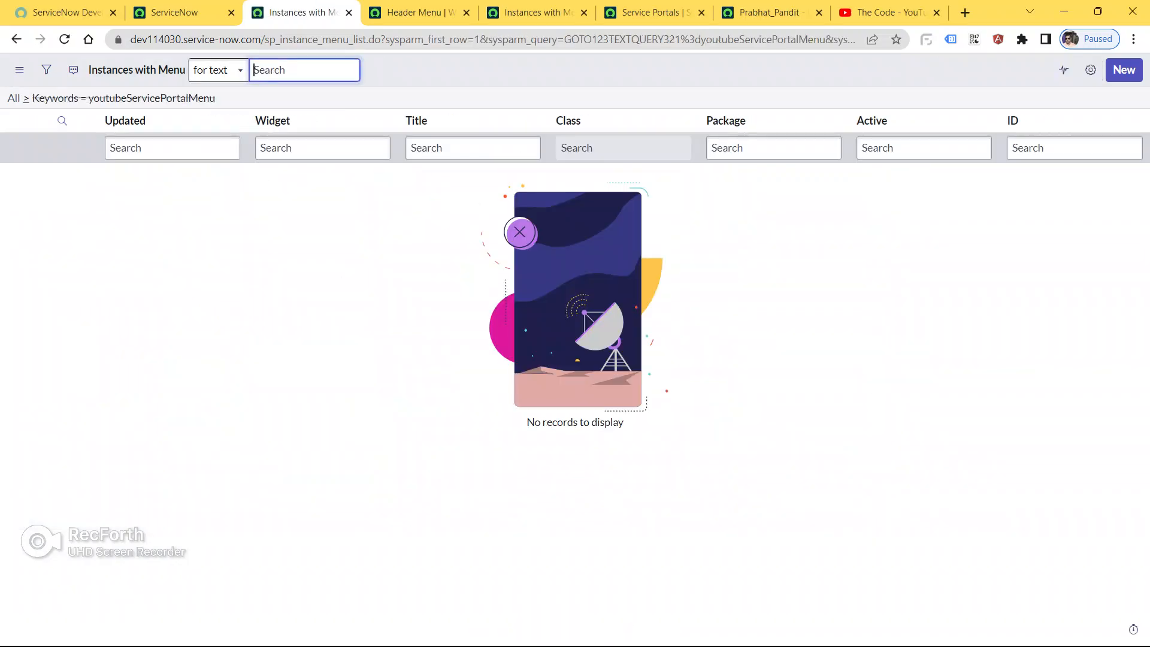
click(13, 98)
- Copy youtube_menu from the Sublime Text notes and search the Instances with Menu list for it
key(alt+Tab)
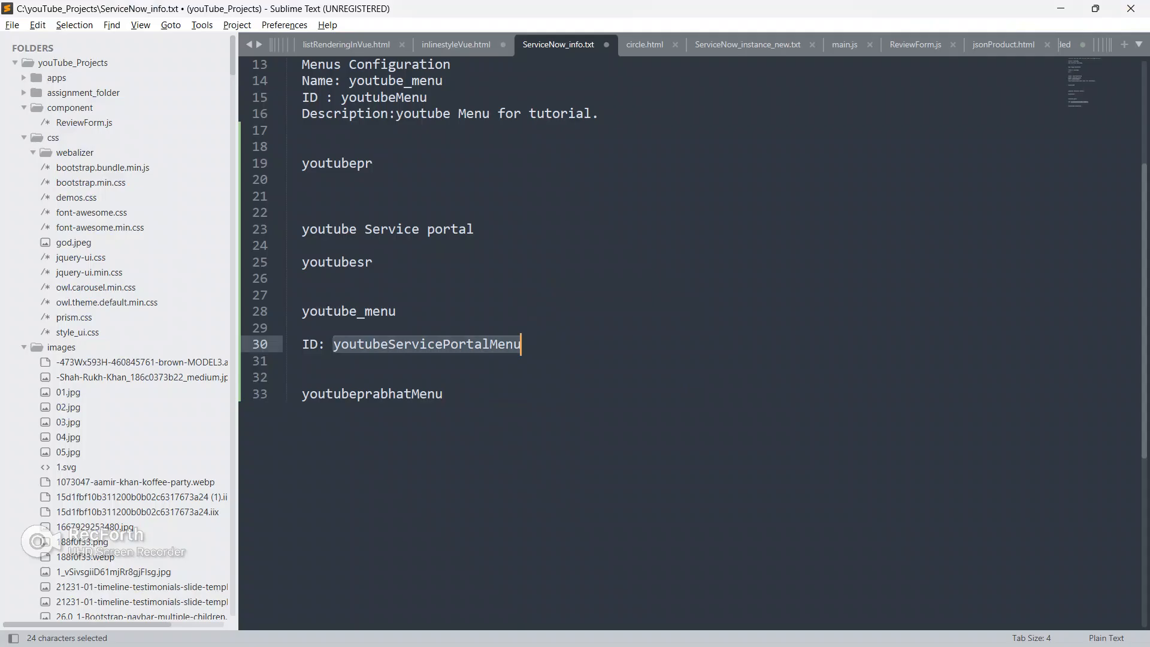
double_click(359, 310)
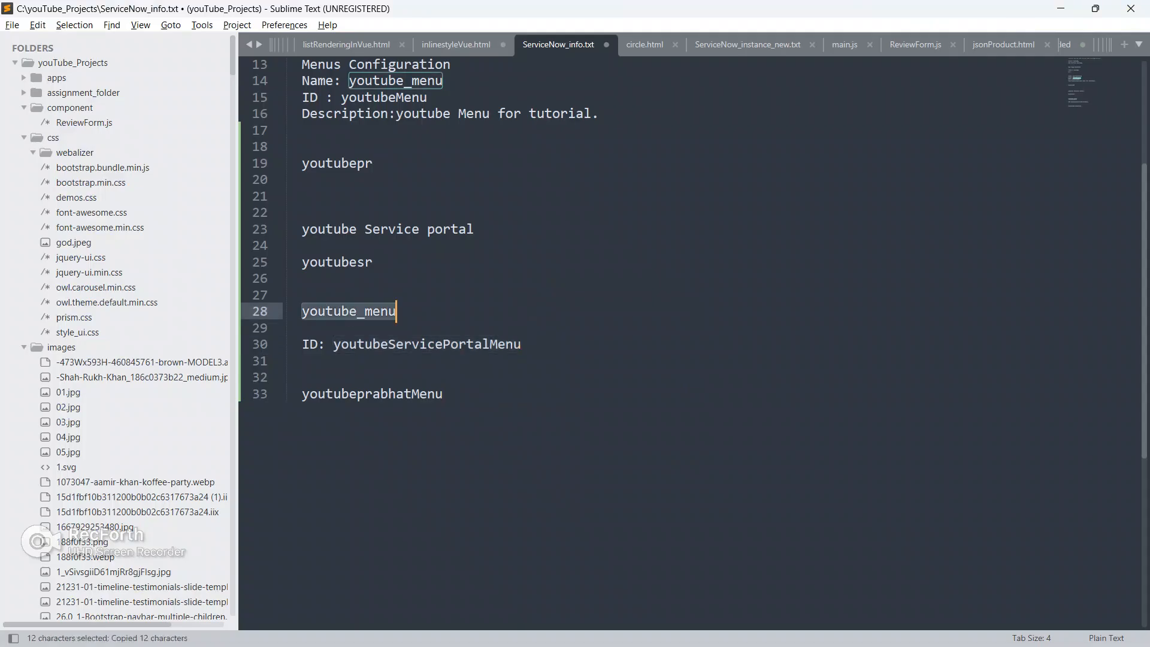
key(alt+Tab)
key(ctrl+v)
key(Return)
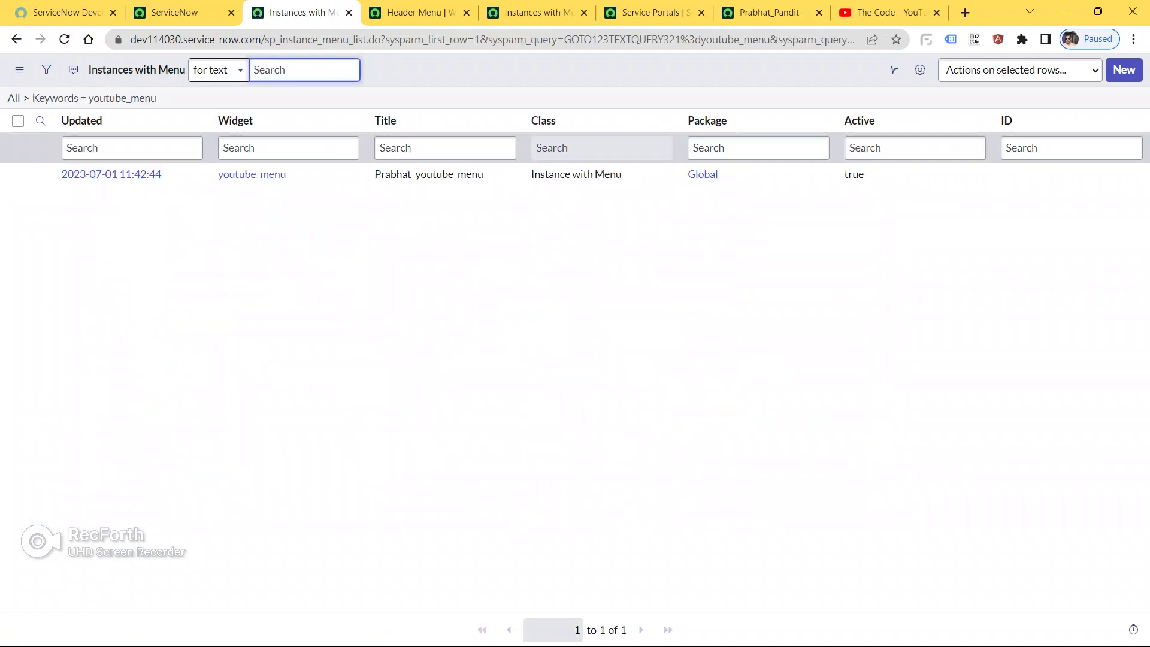
- Open the youtube_menu widget in a new browser tab and compare its name, ID and description with the Sublime Text notes
middle_click(251, 174)
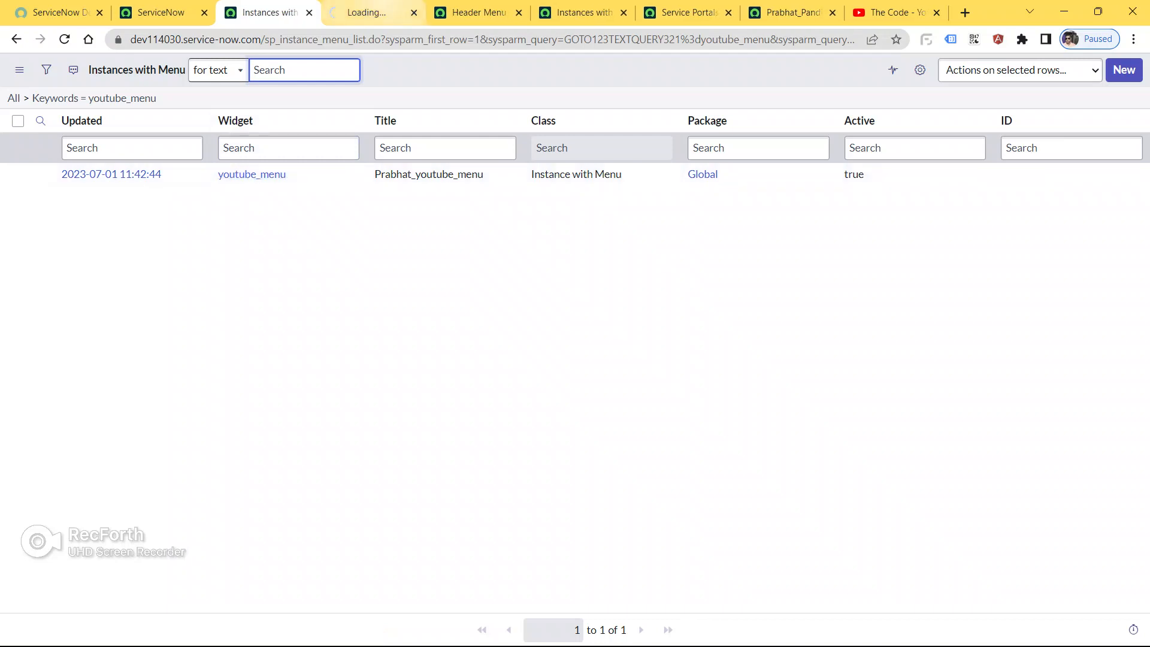
key(ctrl+Tab)
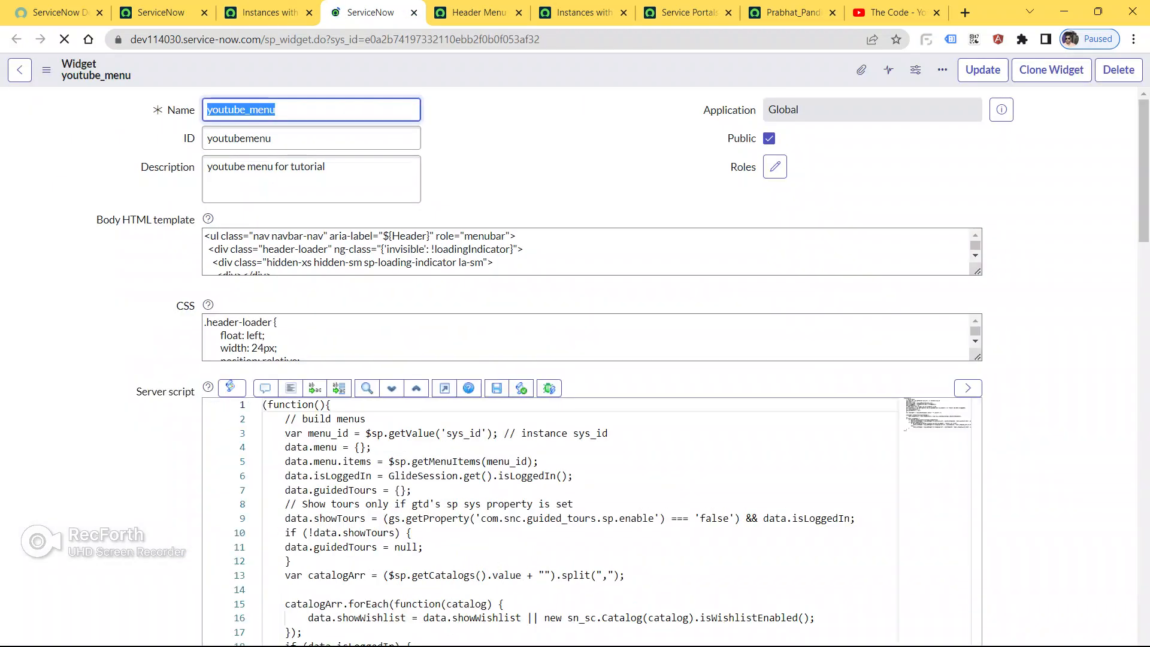
key(alt+Tab)
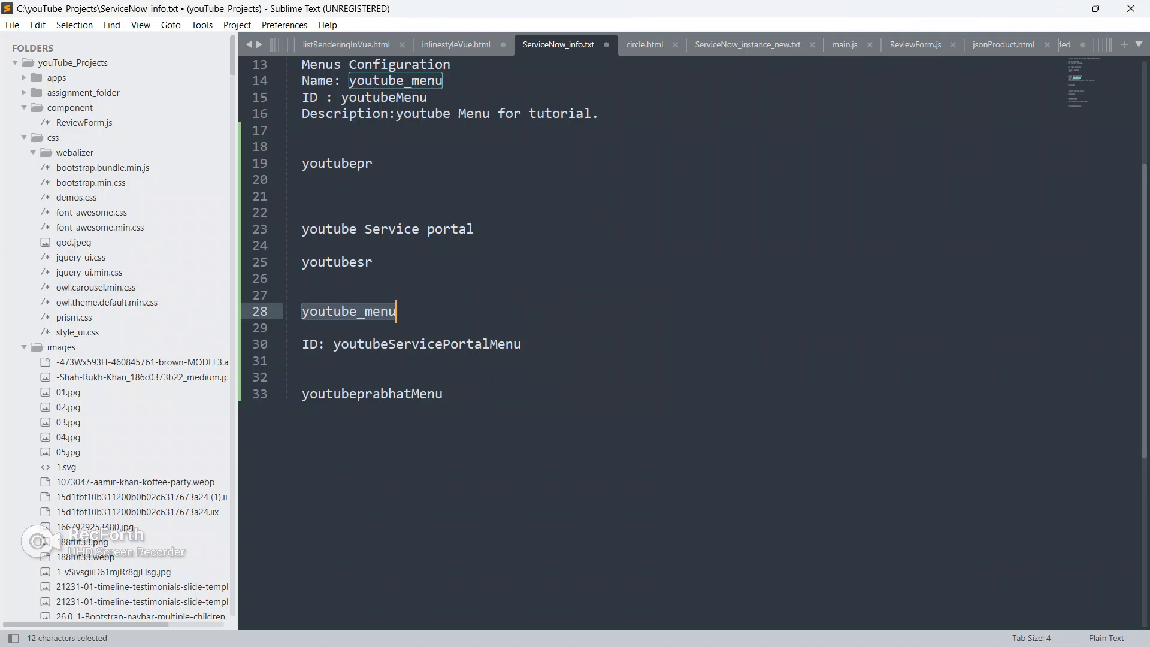
scroll(689, 335, up, 4)
key(alt+Tab)
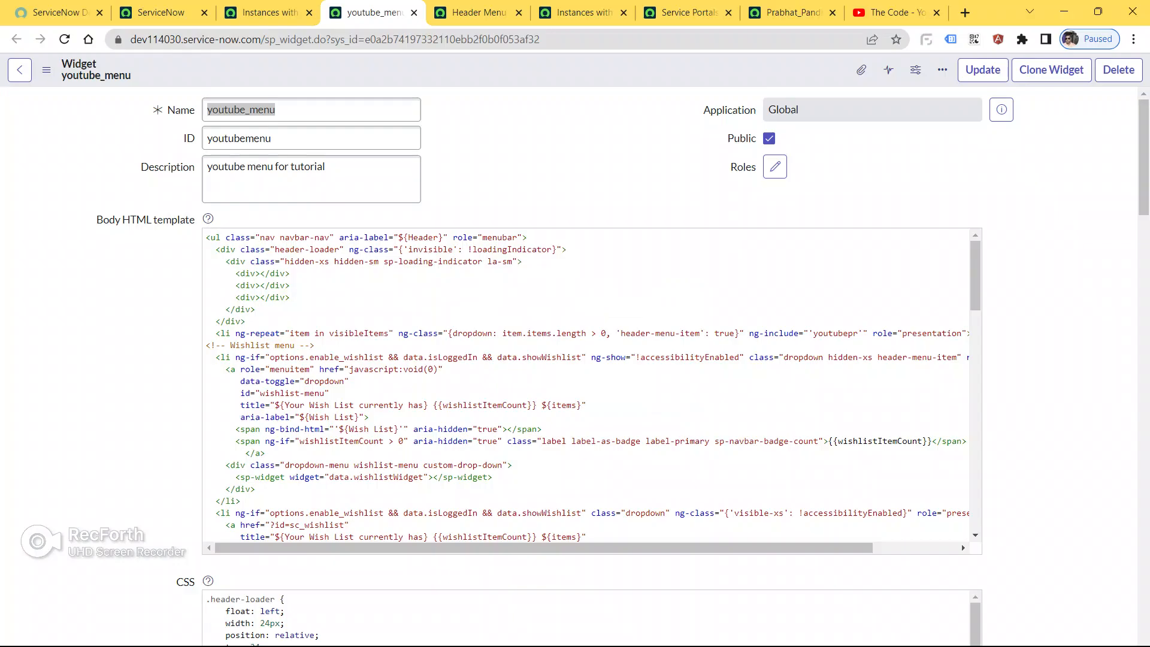
key(alt+Tab)
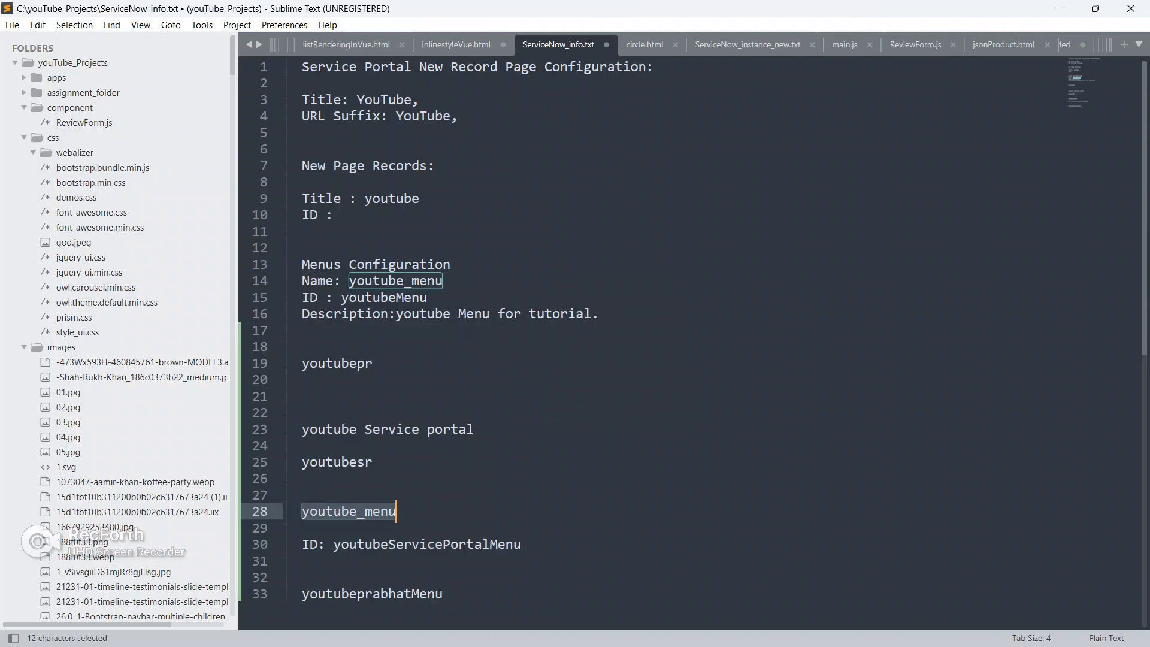
key(alt+Tab)
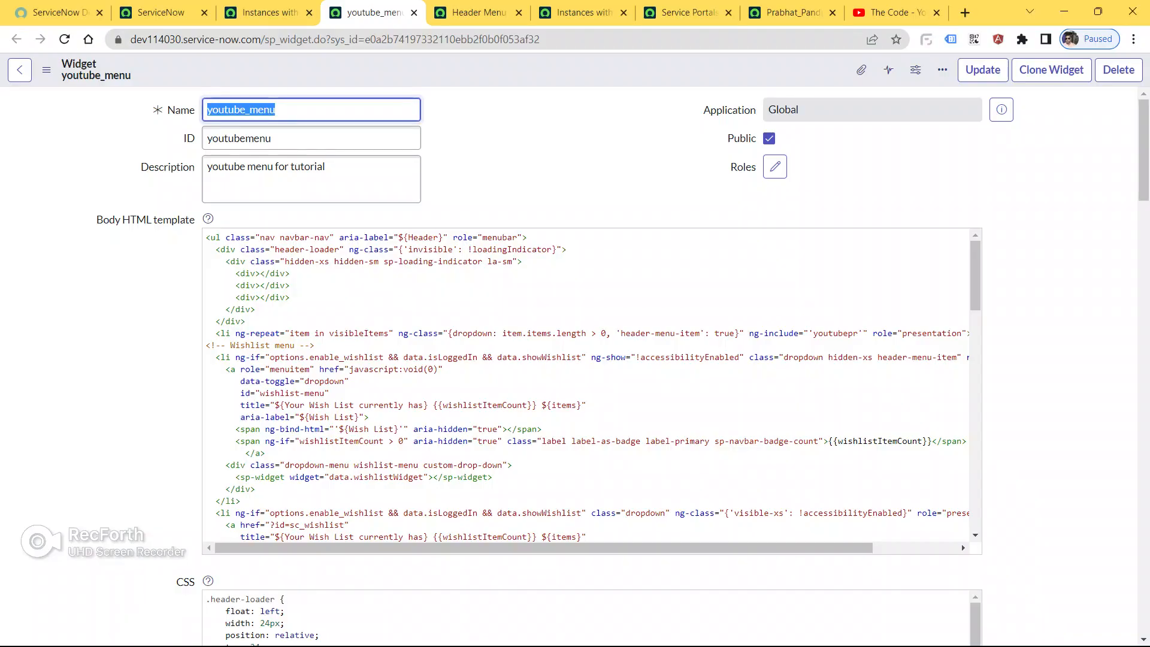
key(alt+Tab)
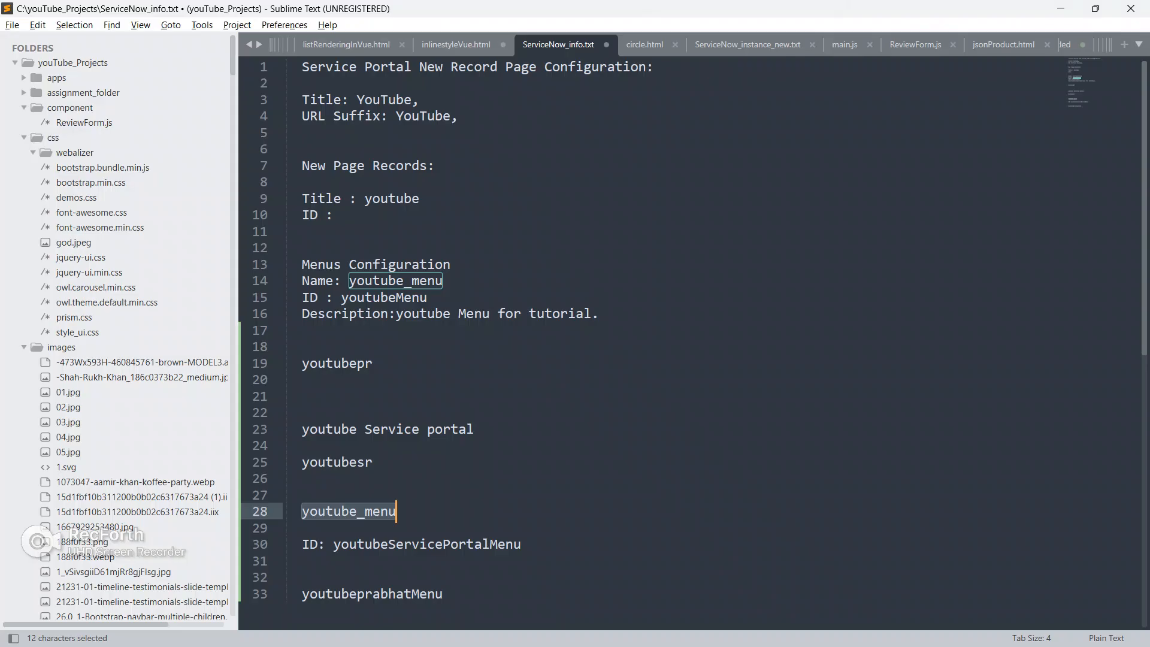
key(alt+Tab)
key(alt+Tab)
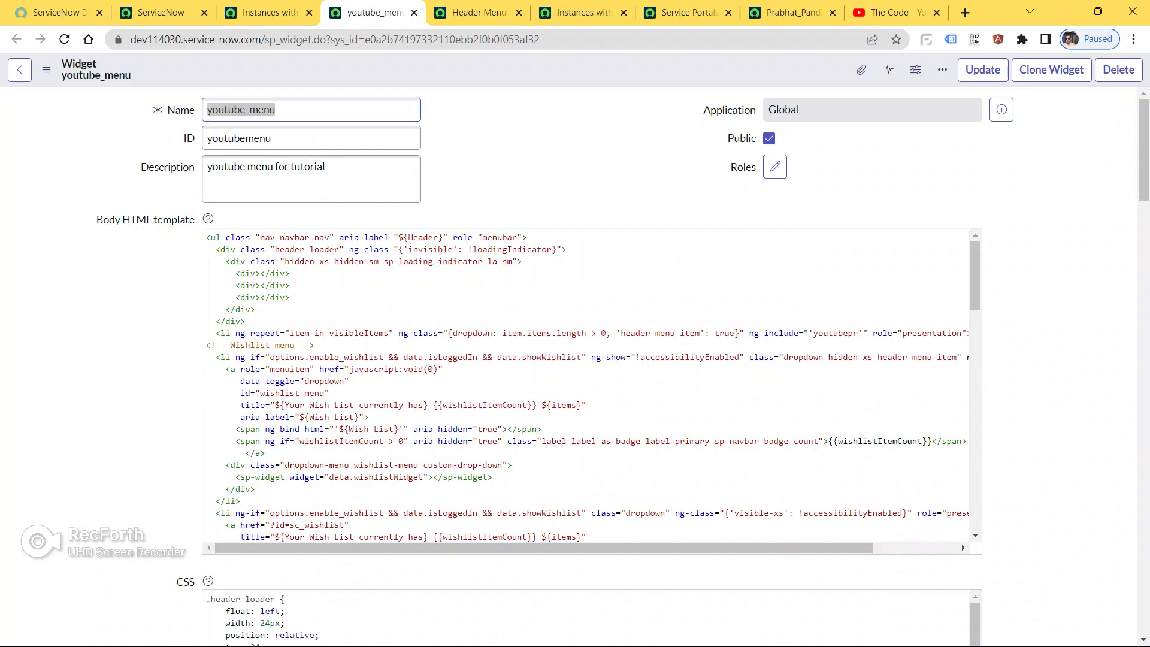
- Check the youtube_menu widget's template and scripts against the notes once more, and go back to the filtered Instances with Menu list
scroll(653, 335, down, 7)
key(alt+Tab)
key(alt+Tab)
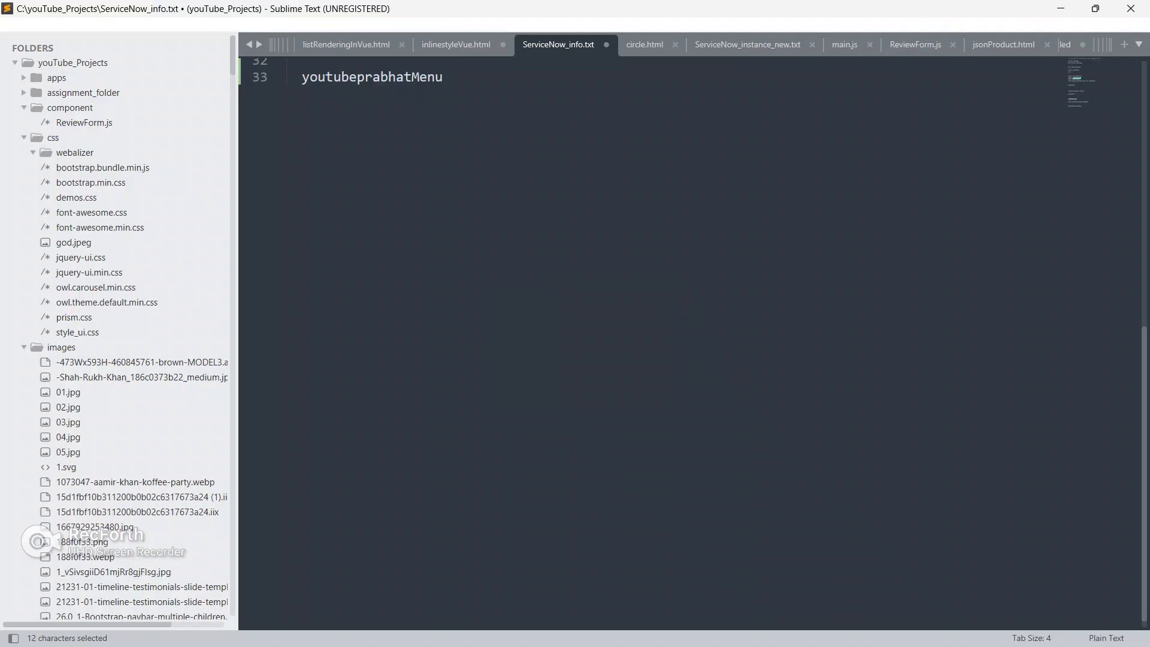
scroll(688, 336, up, 4)
key(alt+Tab)
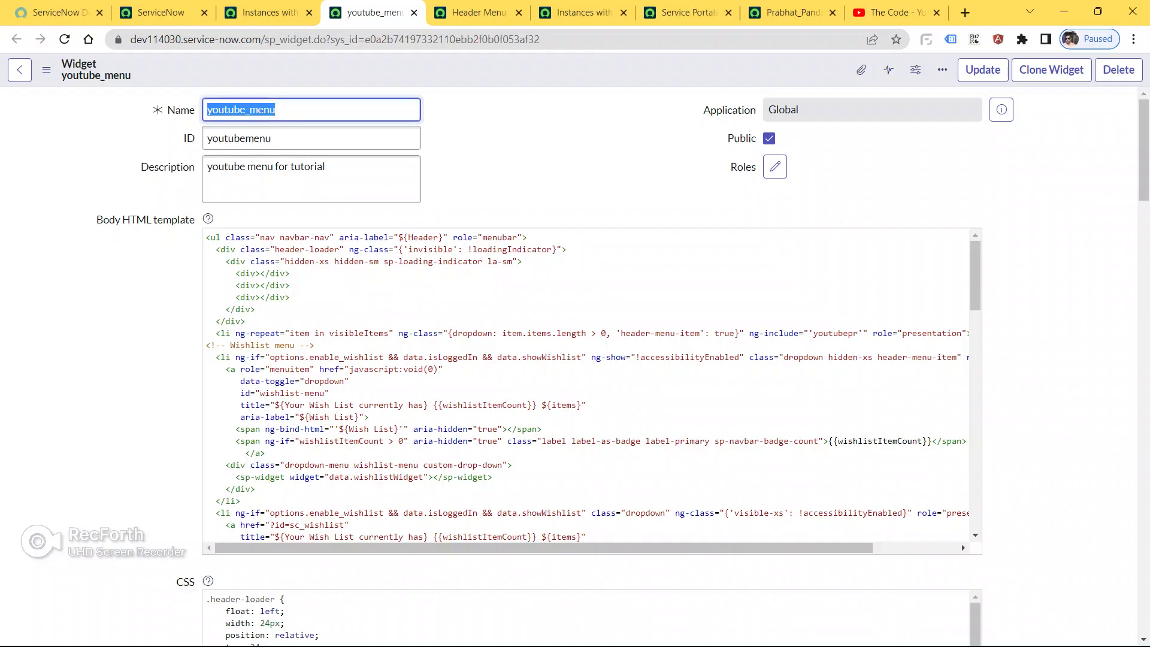
scroll(593, 359, down, 10)
scroll(592, 359, down, 2)
click(20, 69)
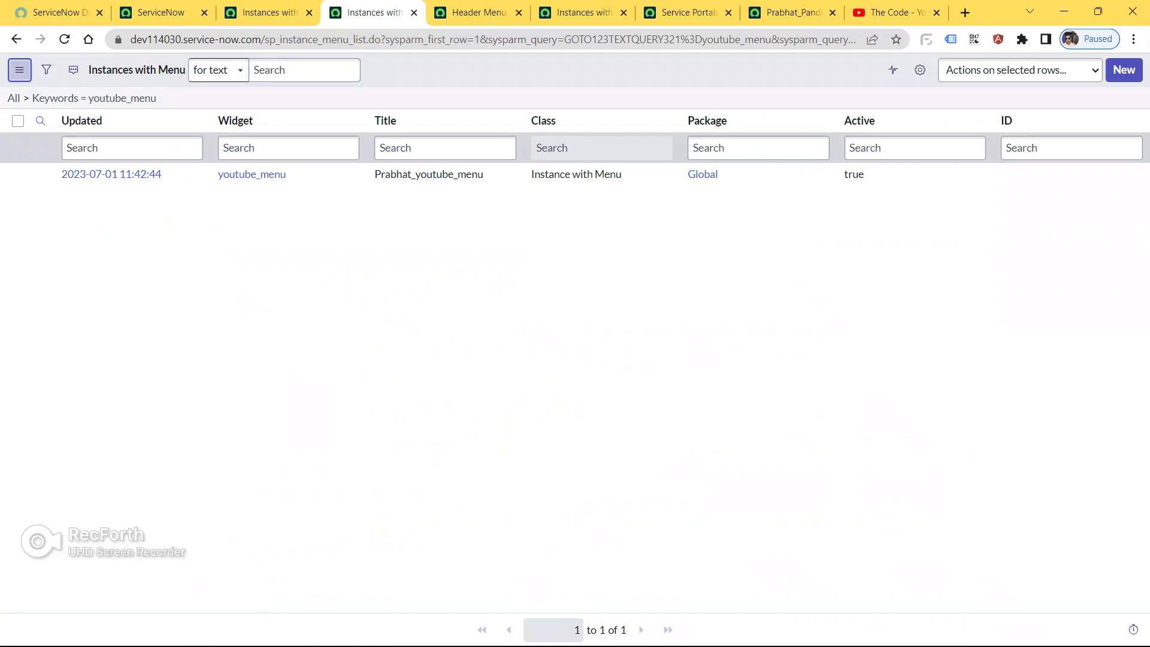
- Clear the youtube_menu keyword filter from the Instances with Menu list and hide the column search row
click(20, 69)
click(13, 98)
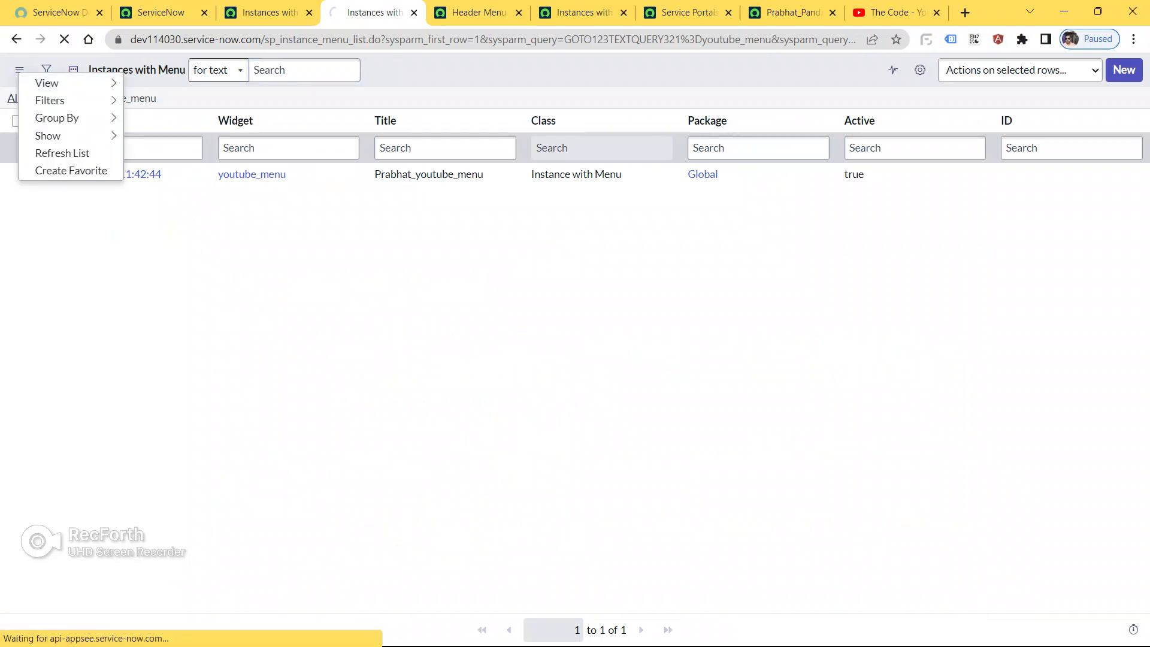
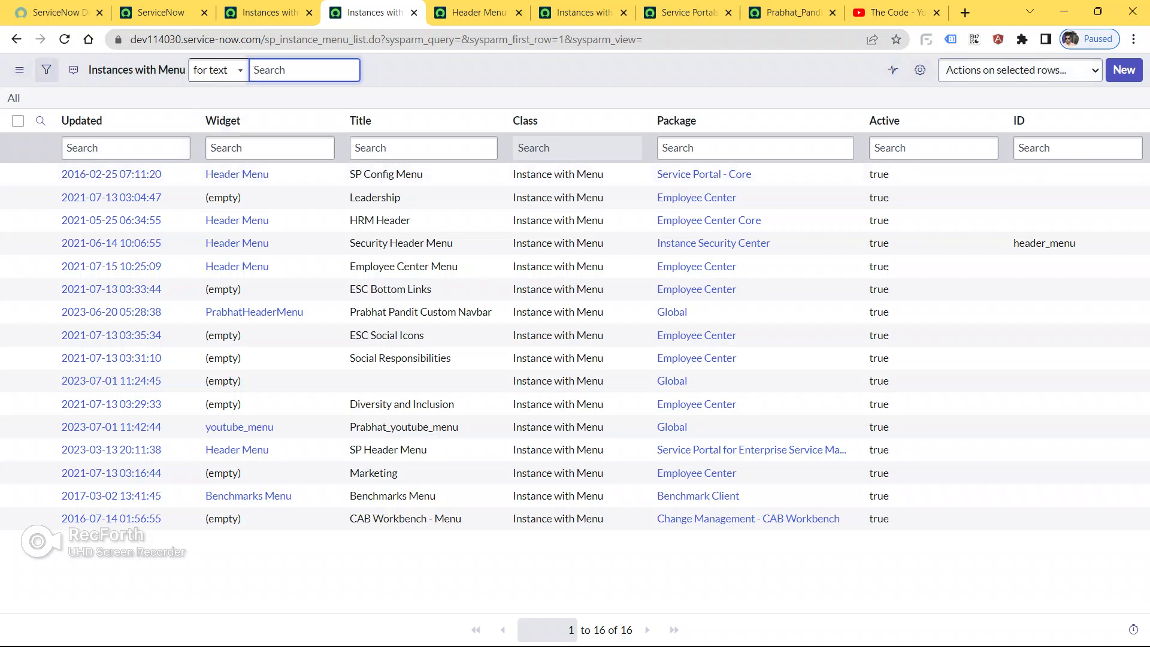
click(46, 69)
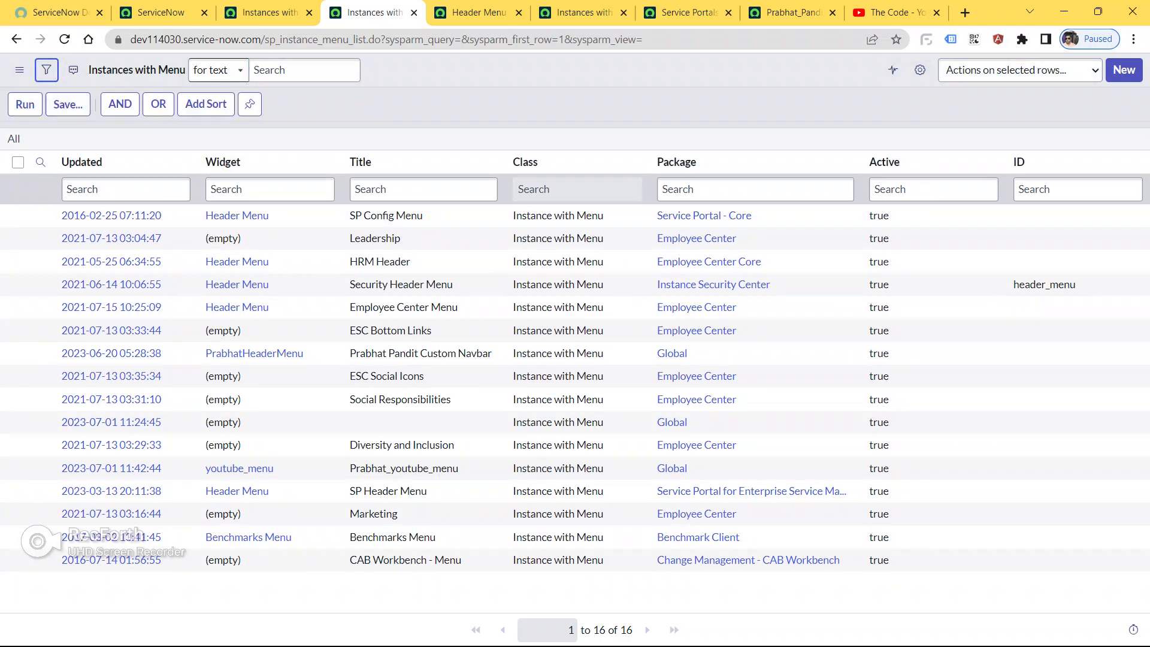
click(24, 105)
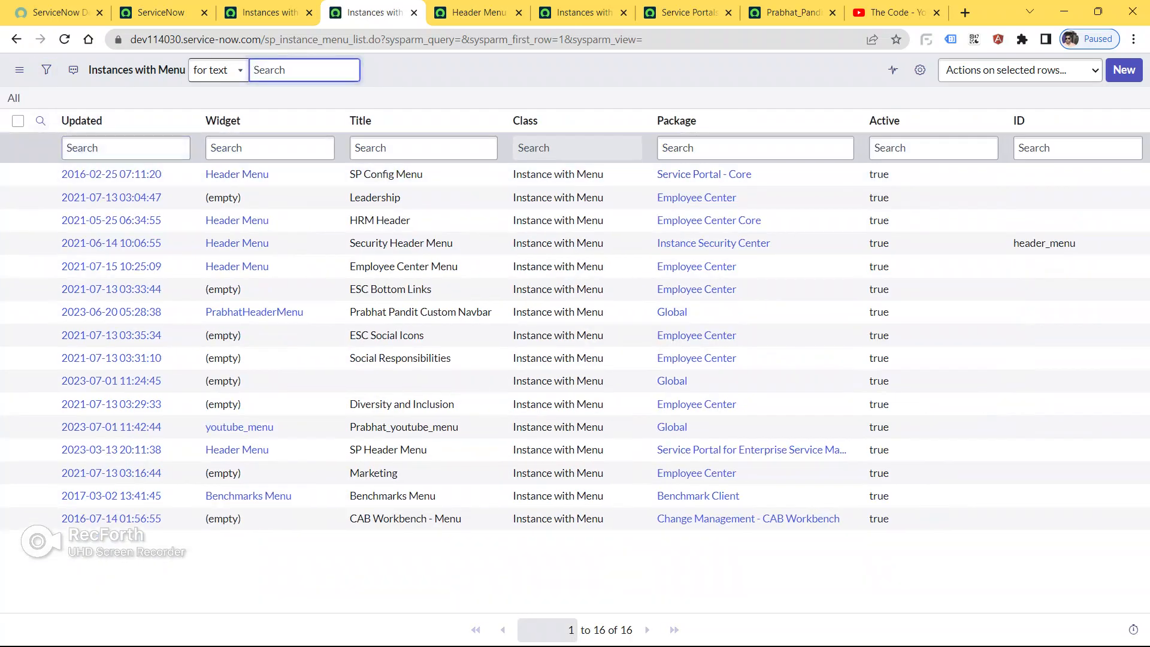
click(40, 121)
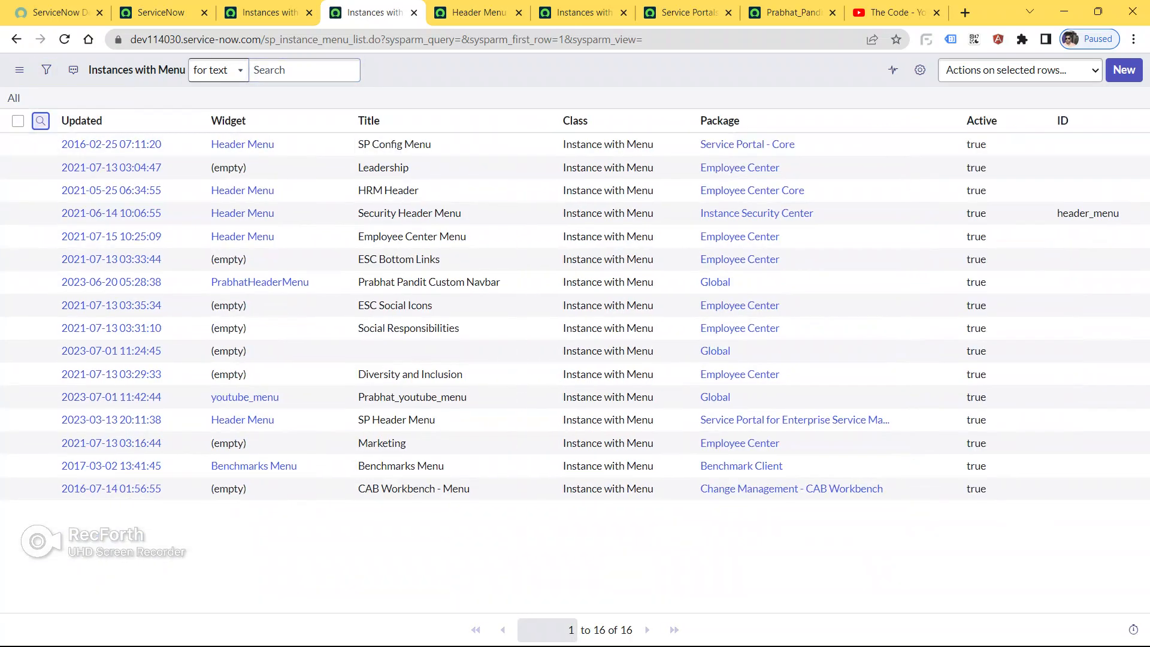
- Filter the Instances with Menu list to records with Created on Today
click(47, 70)
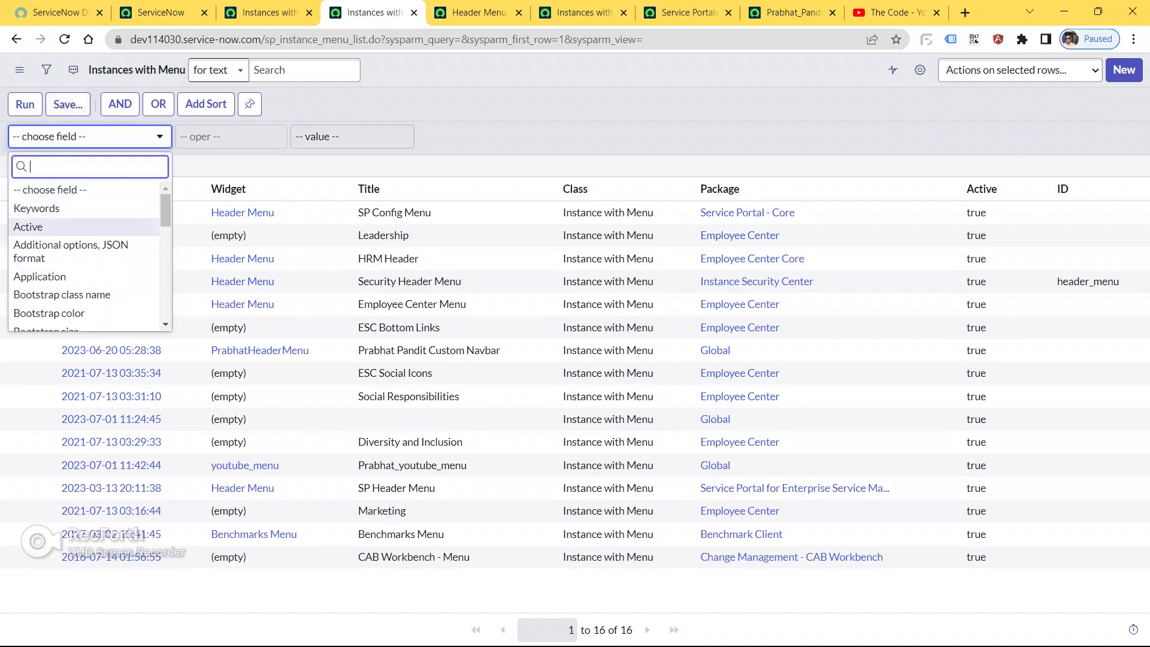
scroll(84, 252, down, 10)
scroll(84, 275, down, 2)
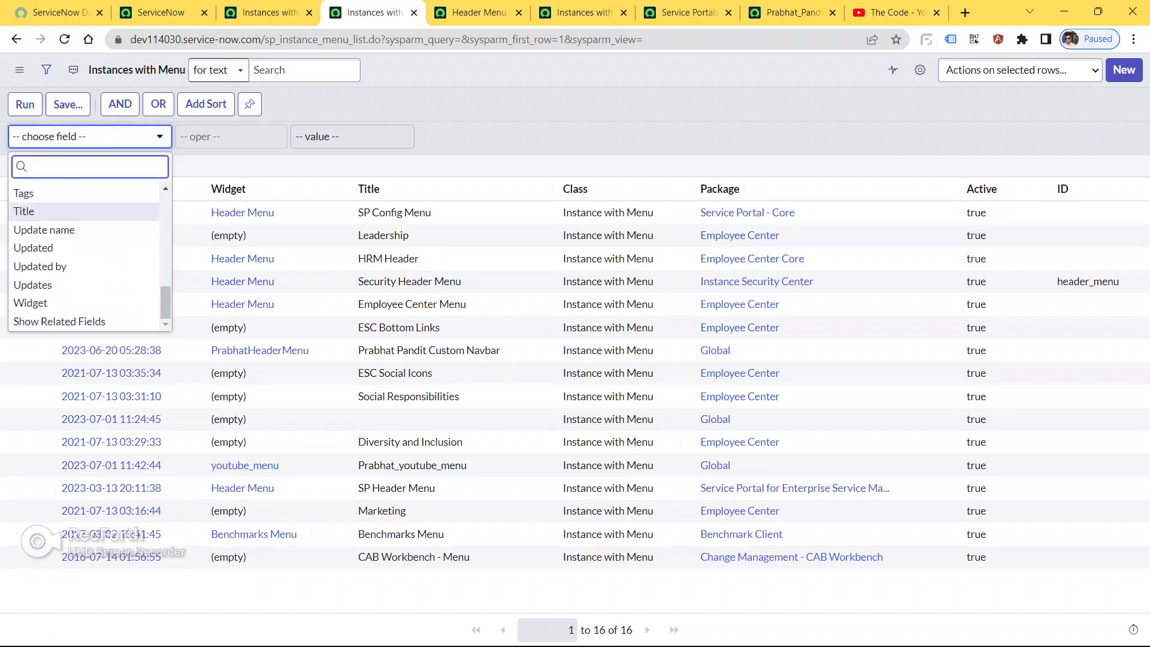
scroll(84, 240, up, 4)
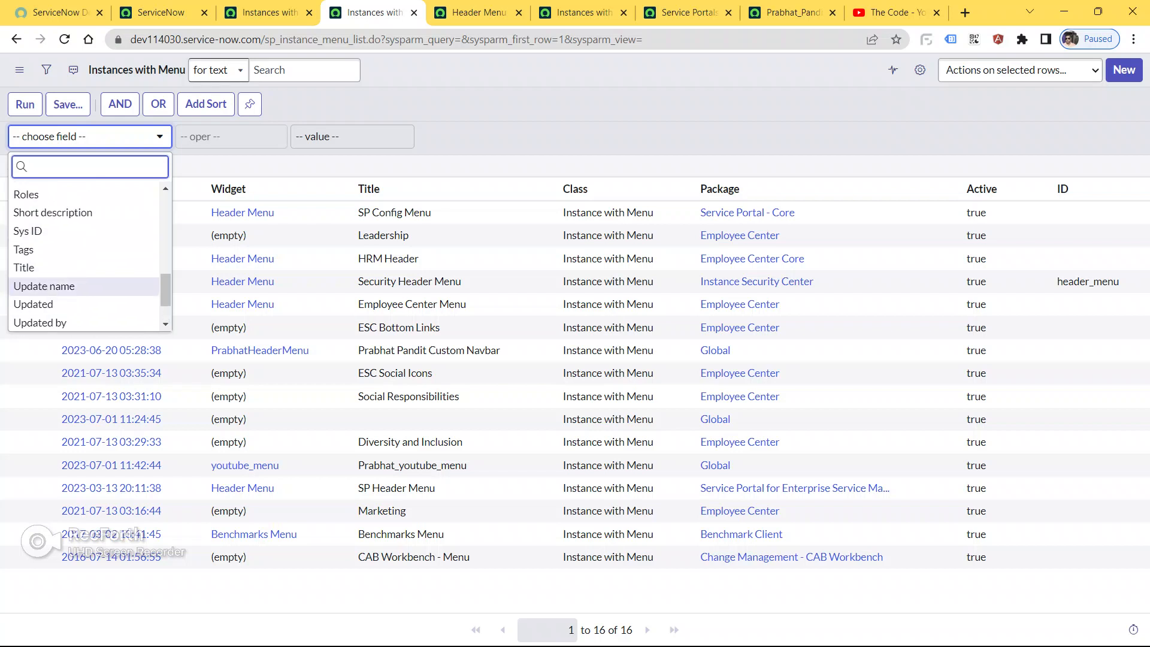
scroll(84, 252, up, 2)
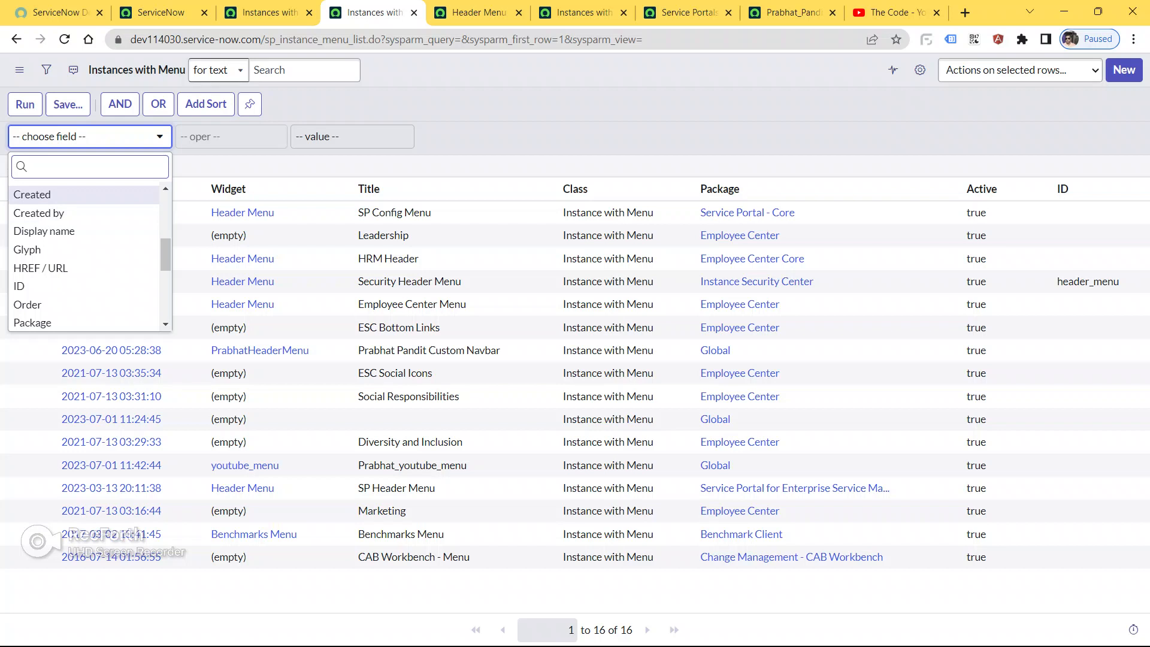
click(36, 194)
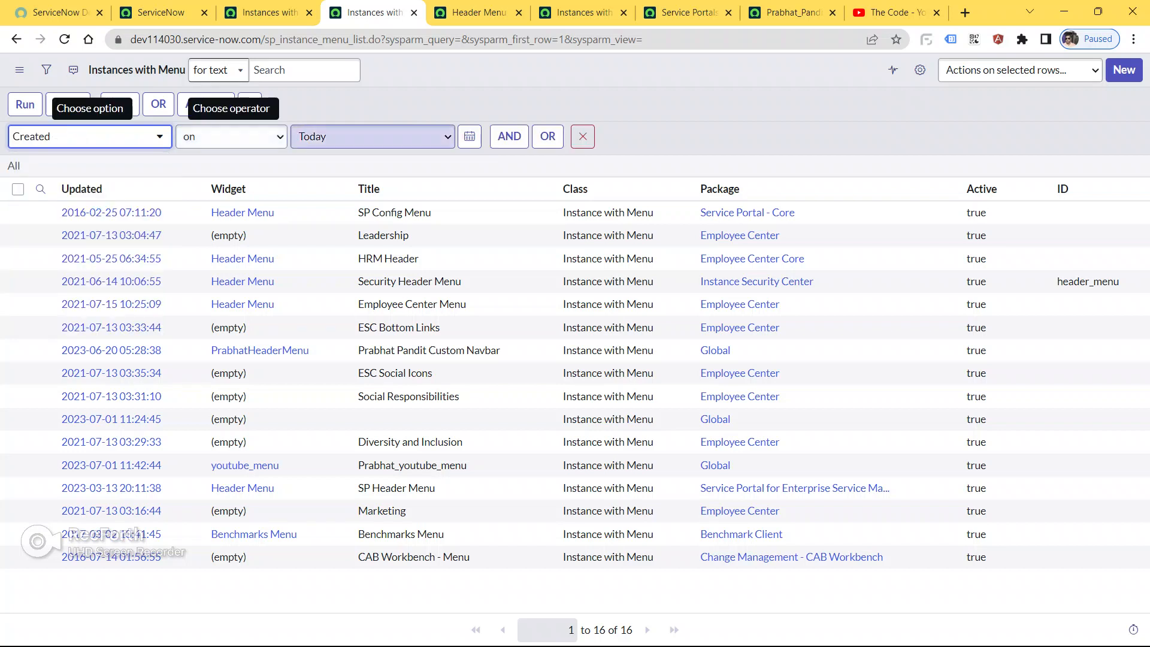
click(25, 104)
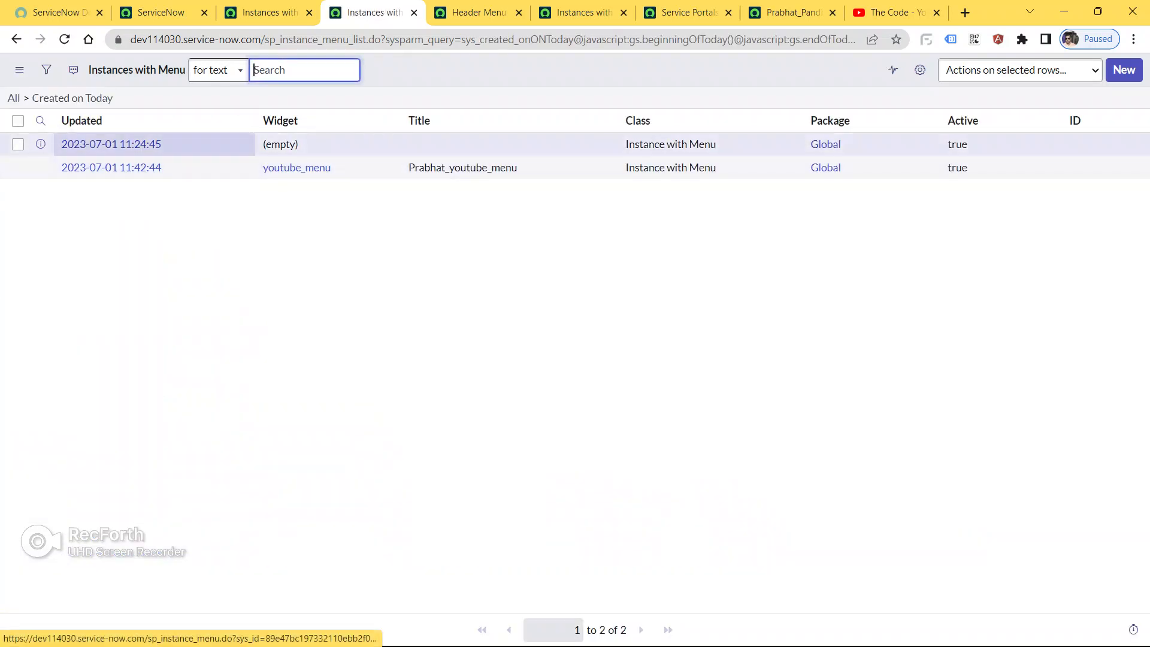
- Open the untitled menu instance without a widget in a new browser tab and set its widget to the second youtube_menu entry
ctrl+click(111, 144)
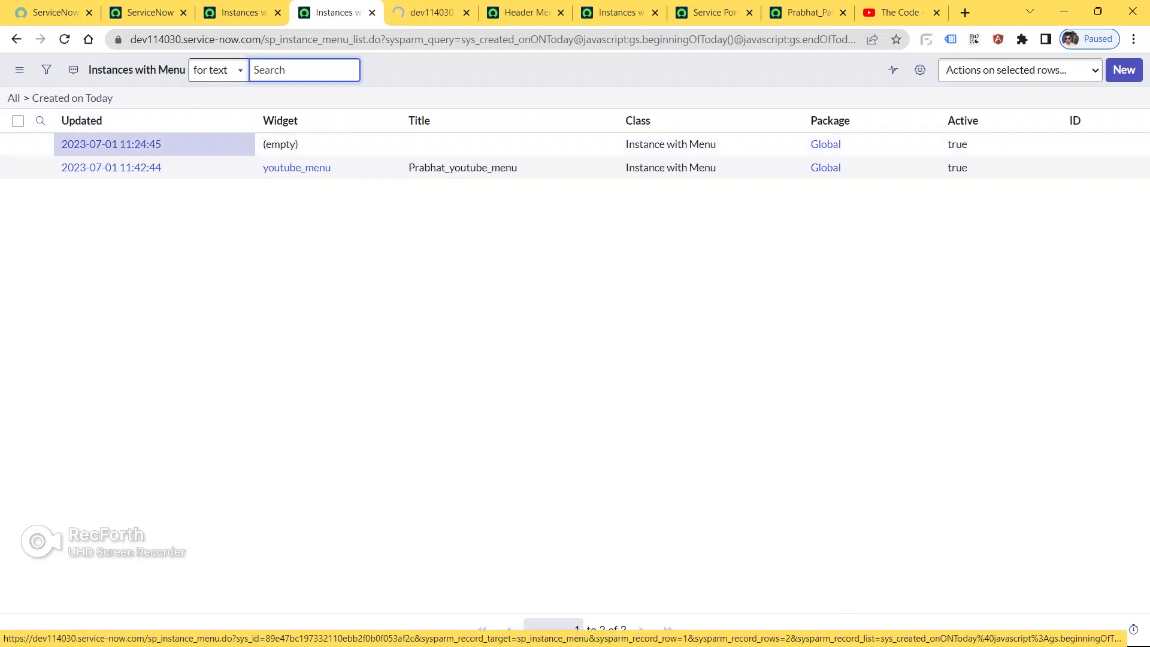
click(431, 12)
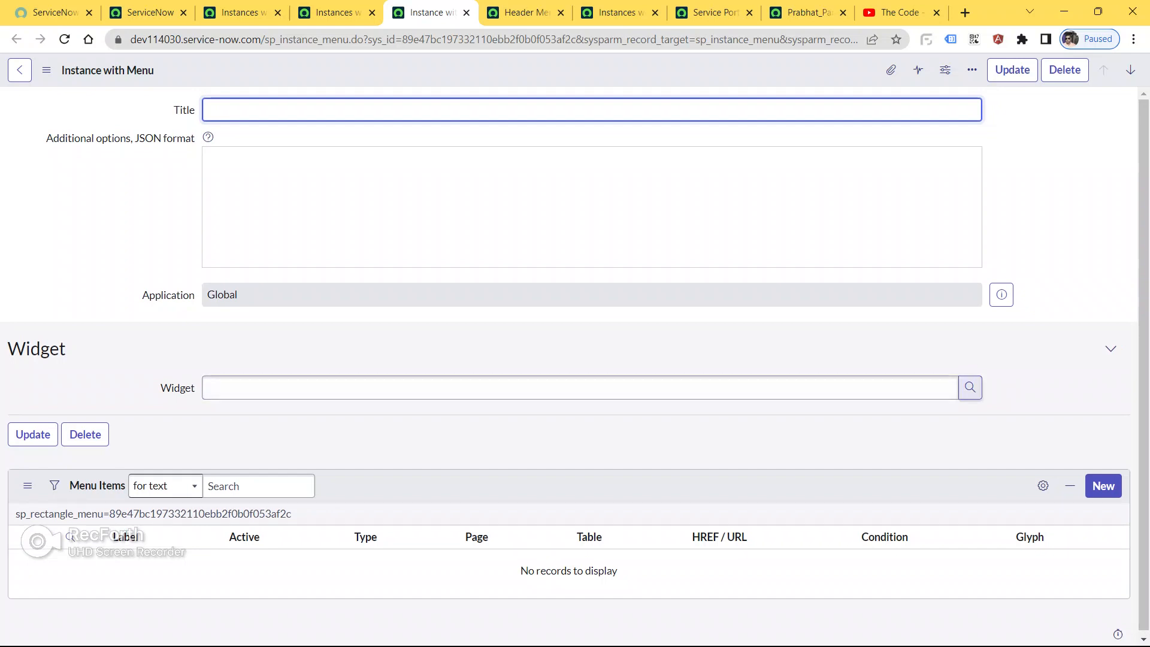
click(970, 387)
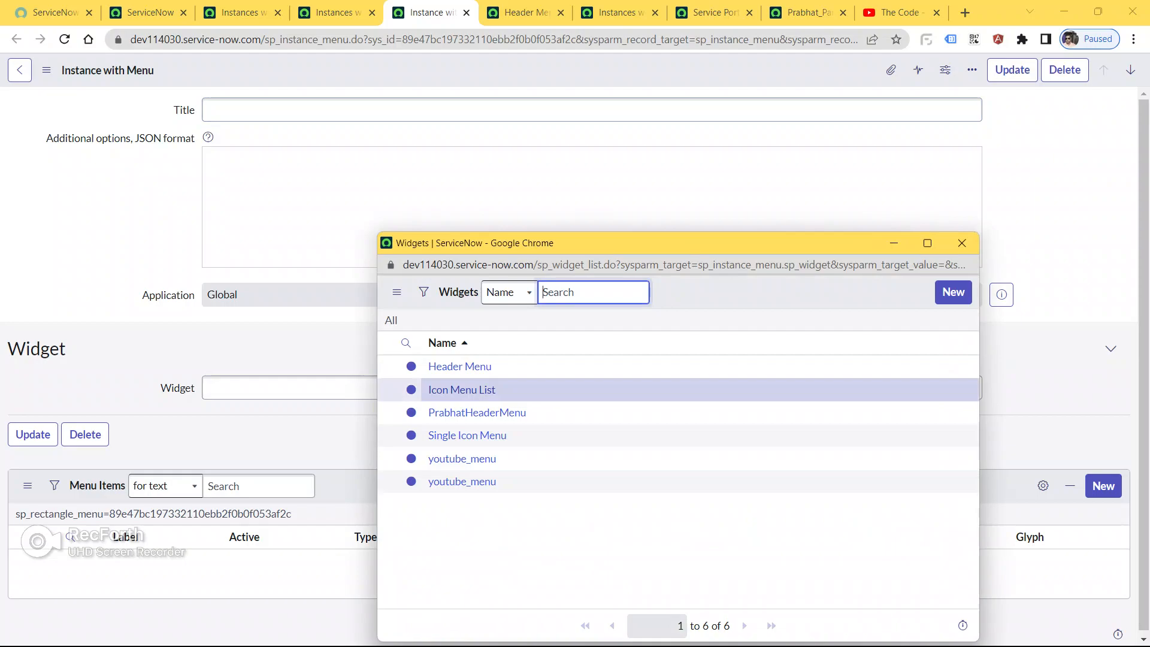
key(alt+Tab)
key(alt+Tab)
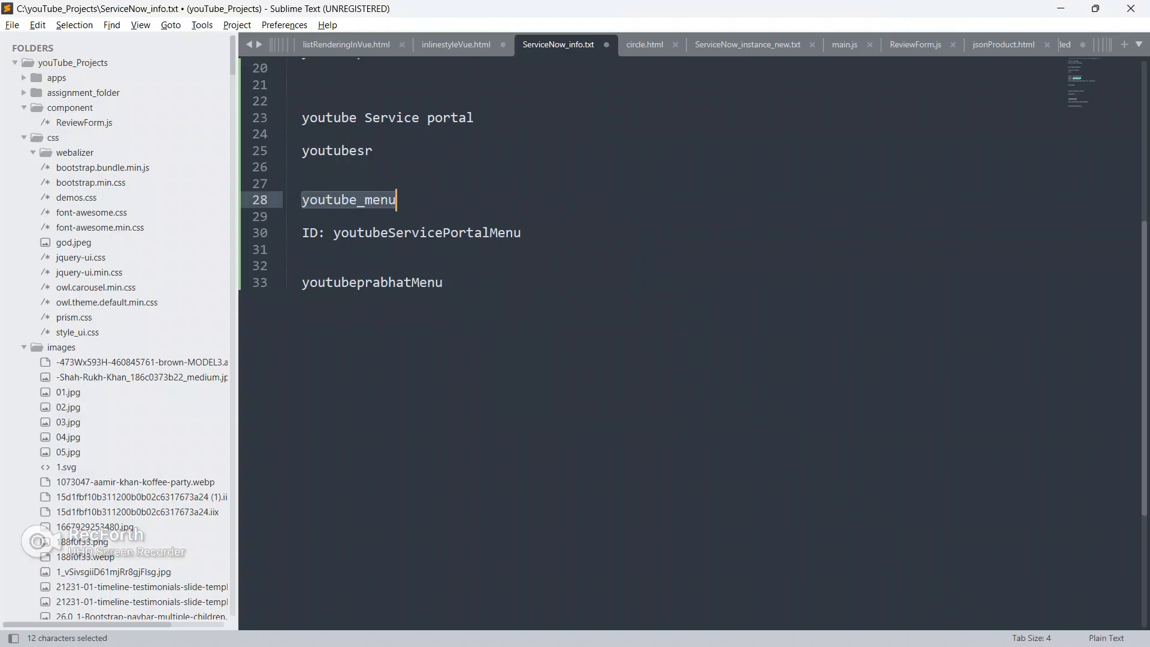
key(alt+Tab)
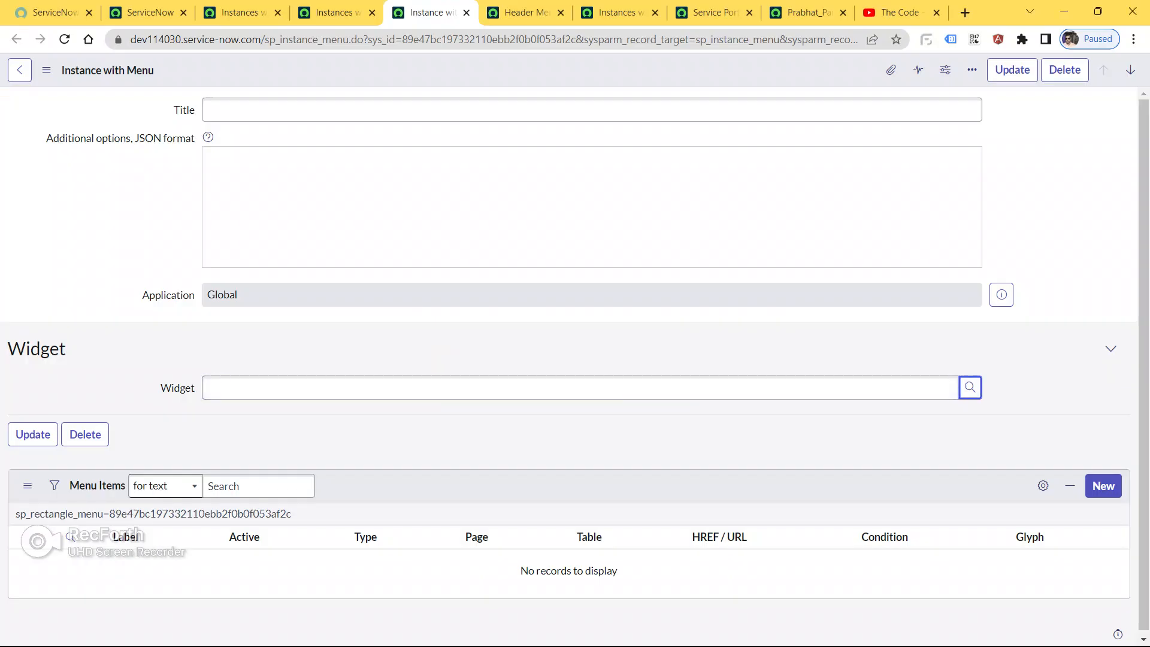
click(970, 388)
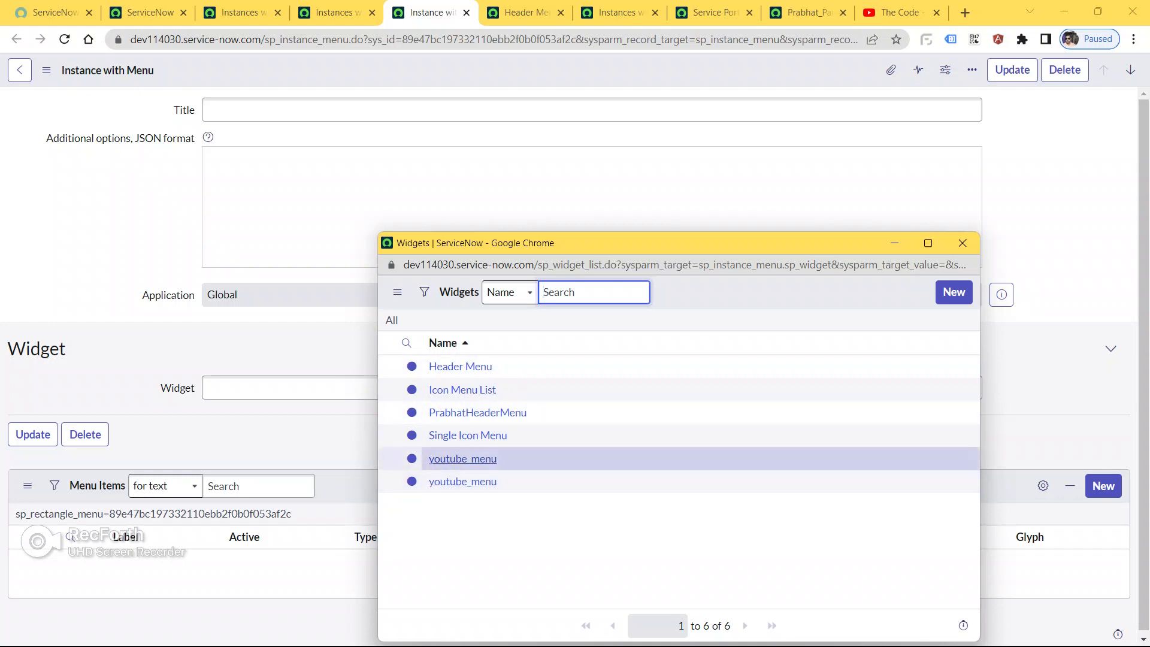
click(463, 481)
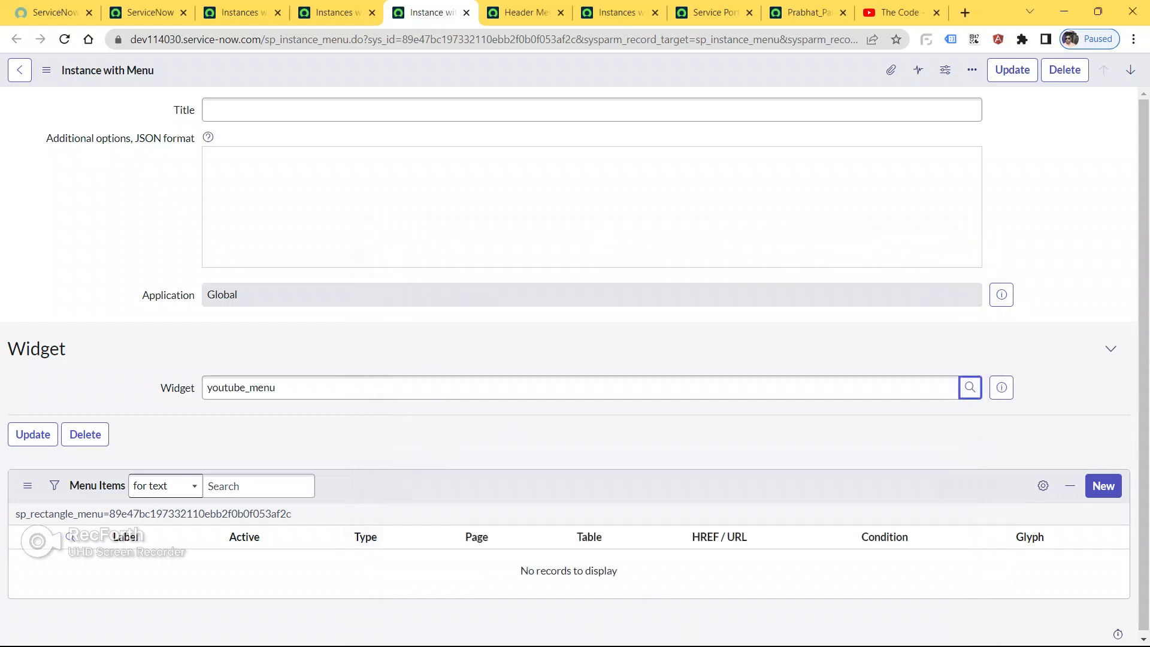
- Enter YoutubeNewMenu as the menu instance's title and copy the title
click(208, 109)
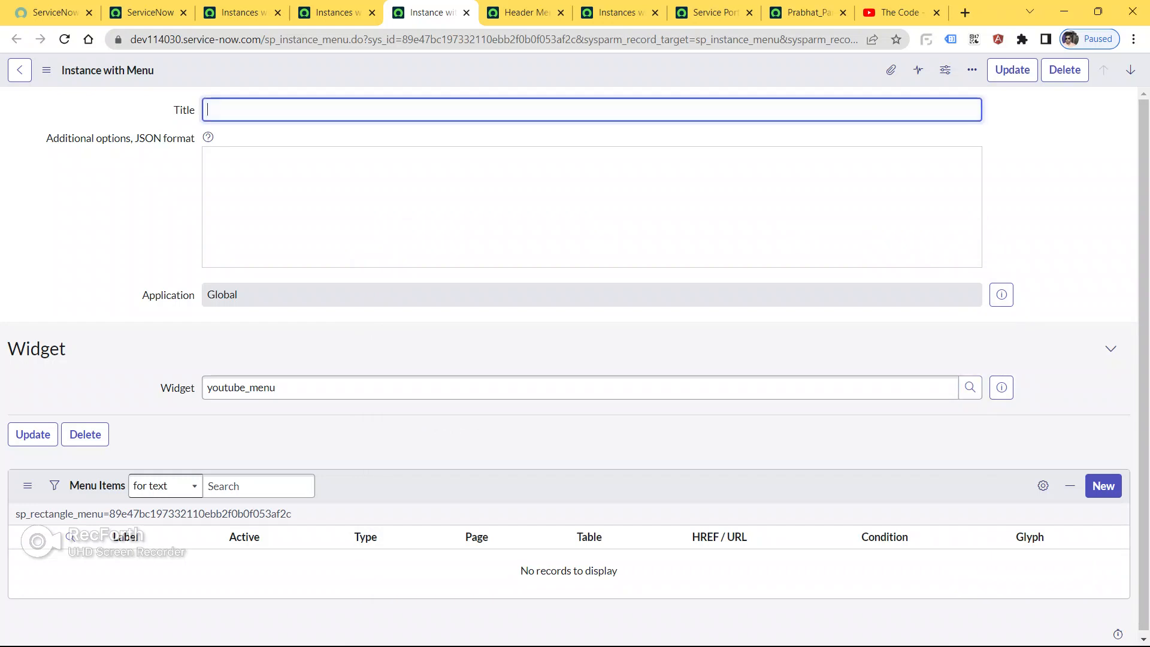
text(Youtube)
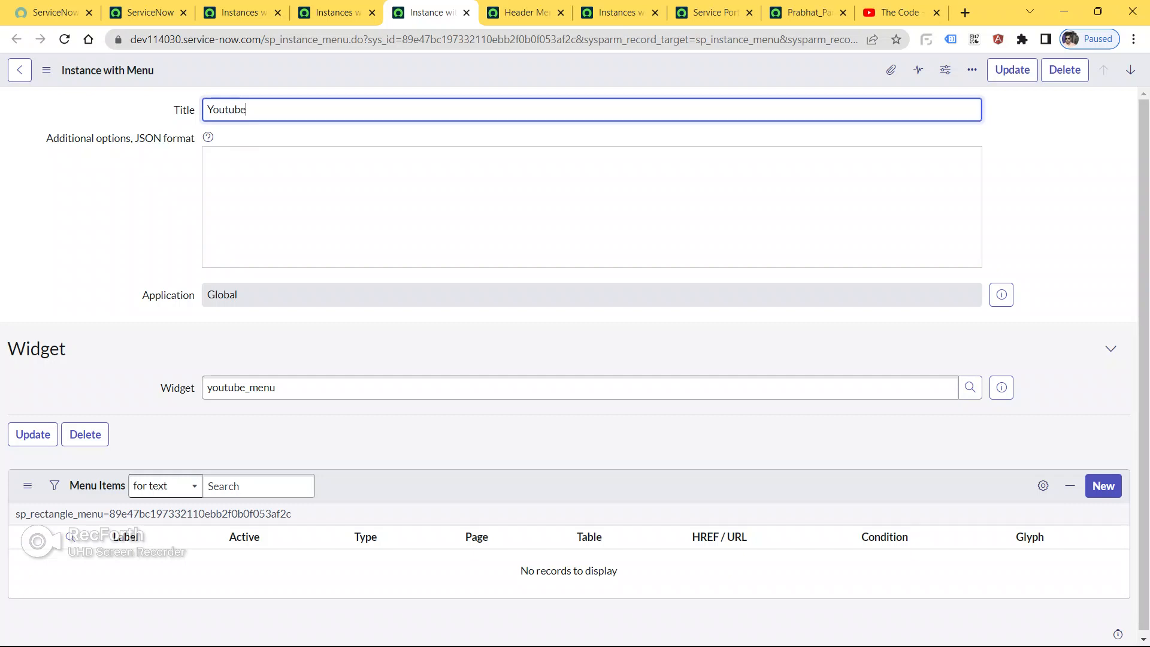
text(new)
key(Num_Lock)
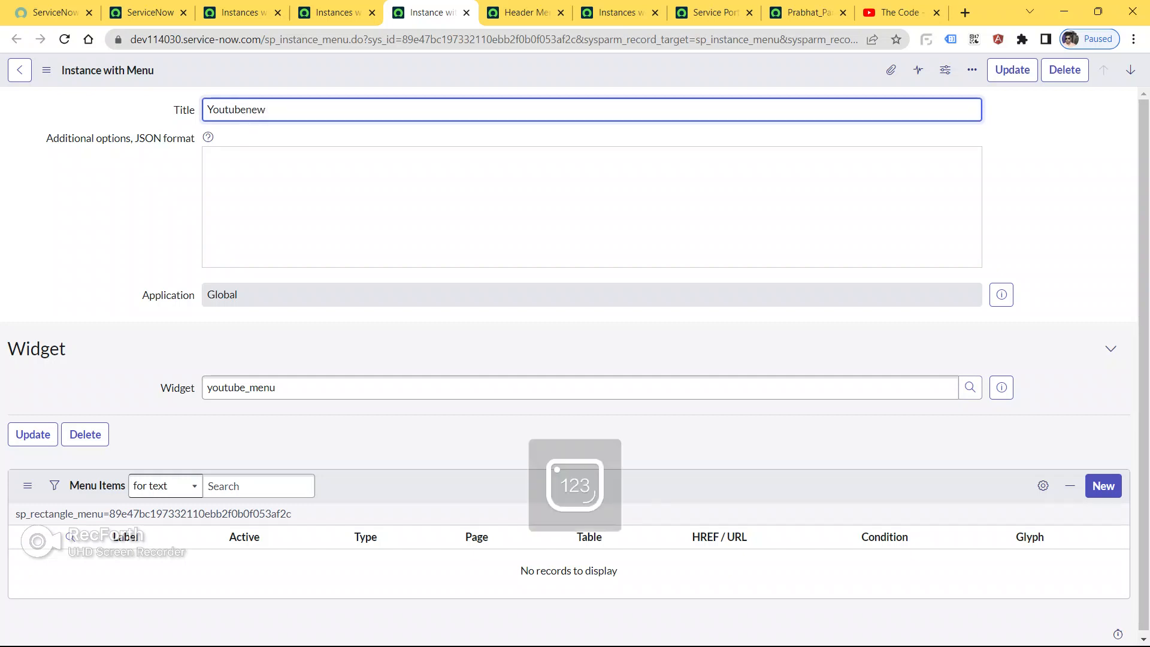
key(Num_Lock)
text(menu)
key(Left)
key(Left)
key(Left)
key(BackSpace)
text(M)
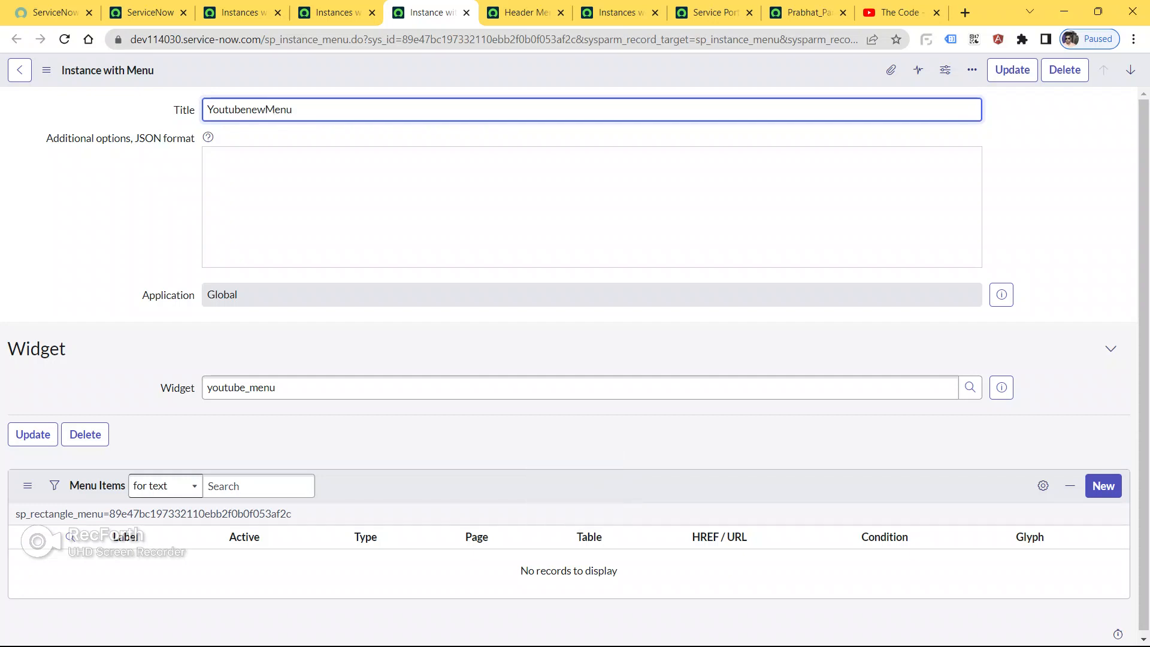
key(BackSpace)
text(N)
key(ctrl+a)
key(ctrl+c)
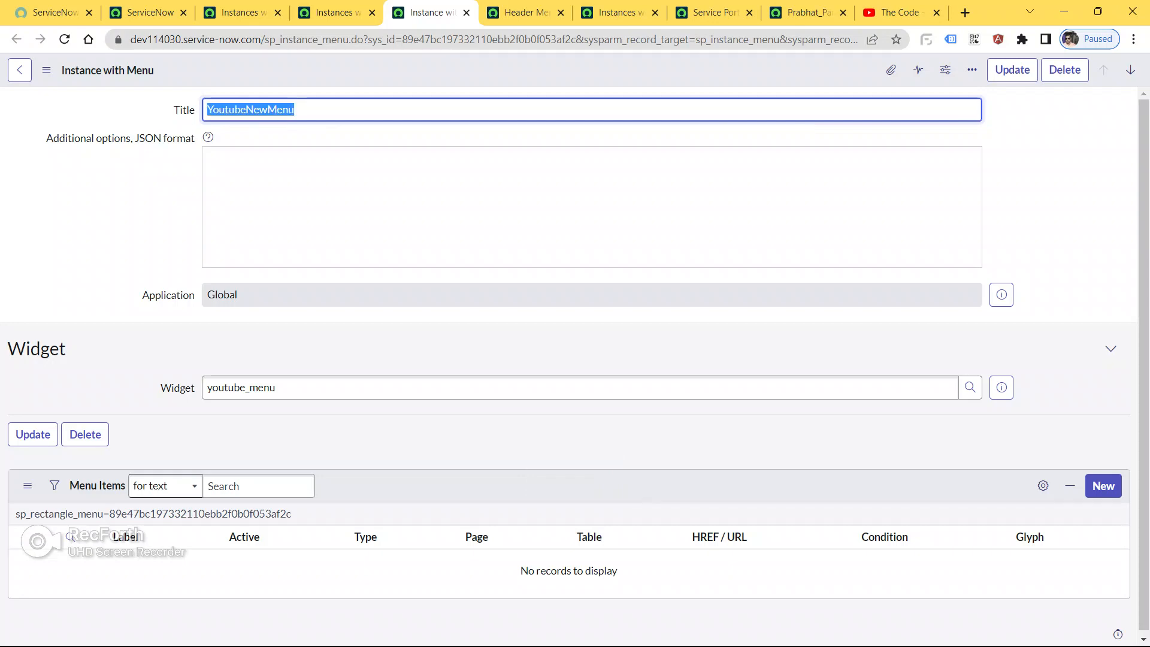
- Paste YoutubeNewMenu below youtubeprabhatMenu in the Sublime Text notes, and save the menu instance record back in ServiceNow
key(alt+Tab)
click(443, 282)
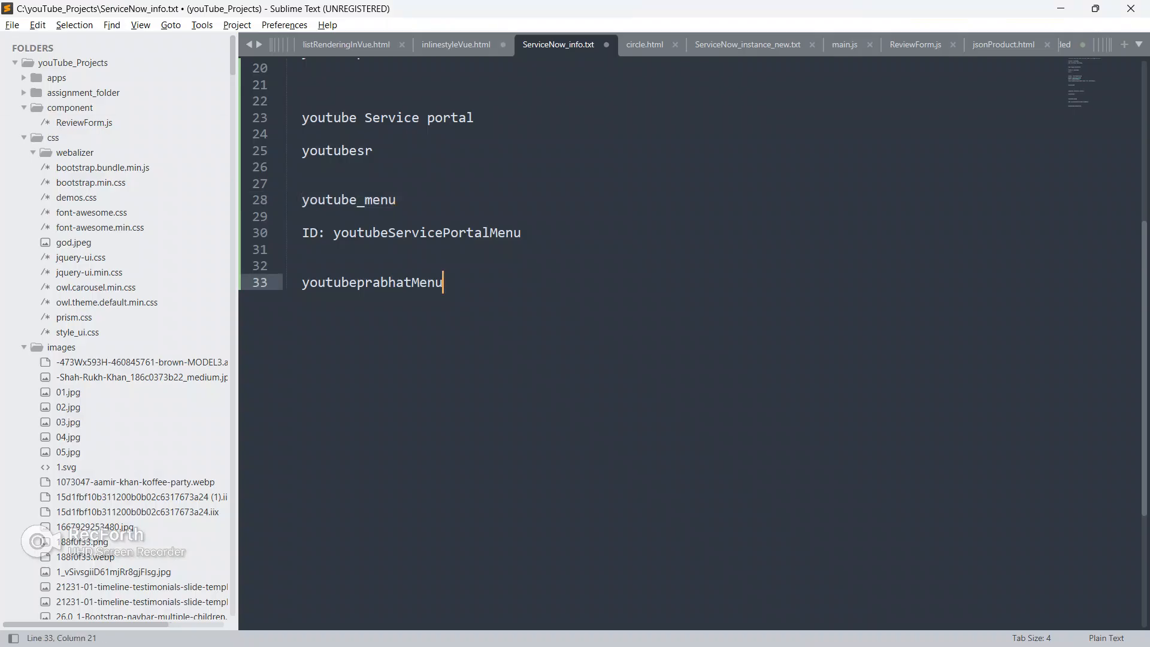
key(Return)
key(Return)
key(ctrl+v)
key(alt+Tab)
click(592, 294)
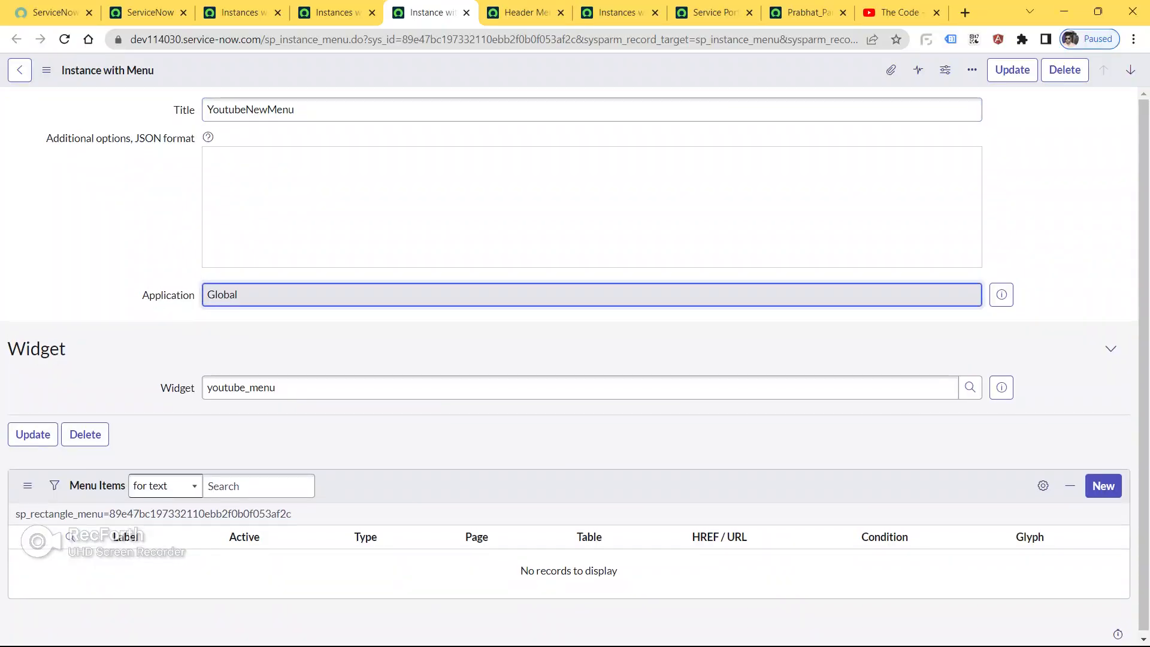
click(1012, 69)
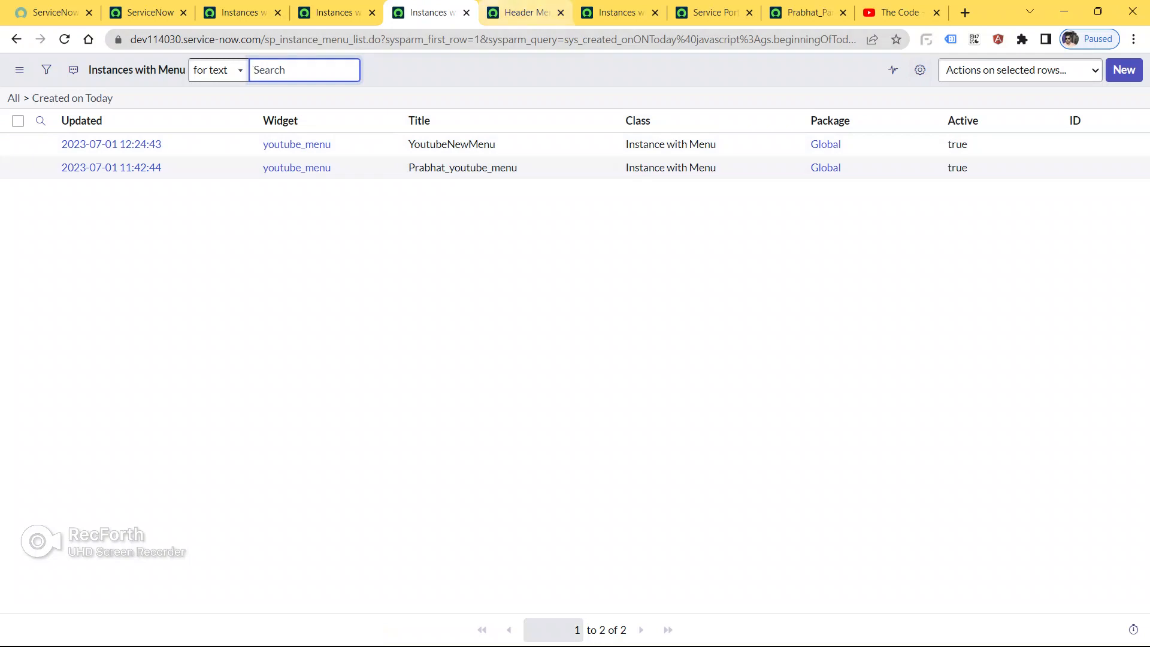
- Search the ServiceNow navigator for portal and open the Service Portals list in a new browser tab
click(150, 12)
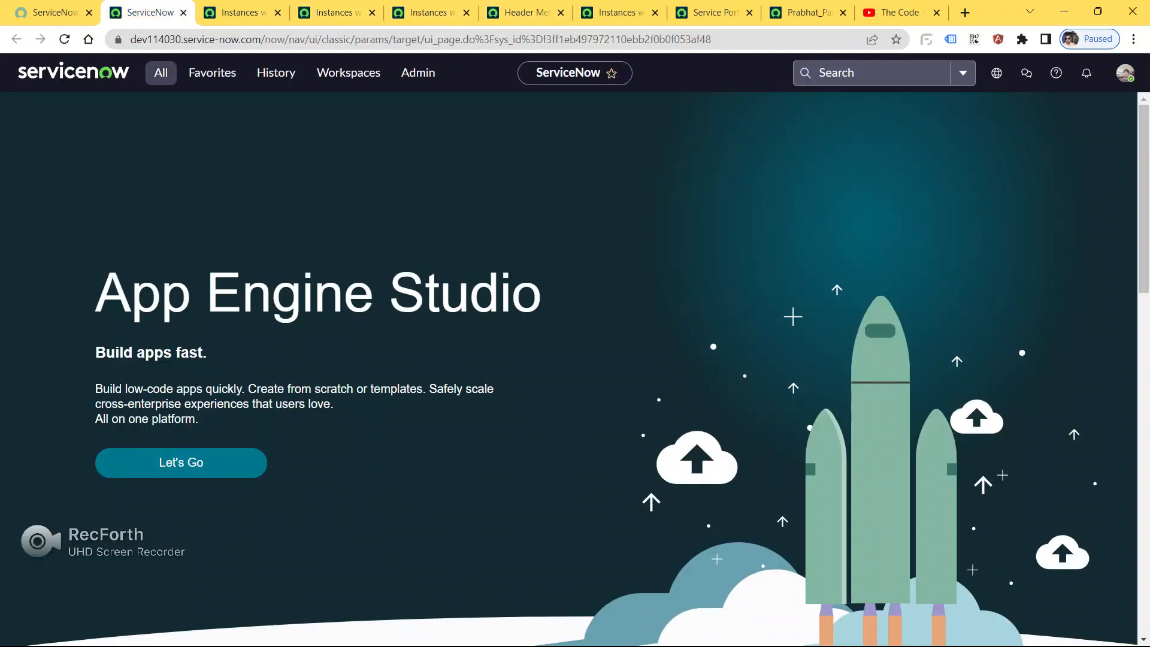
click(160, 72)
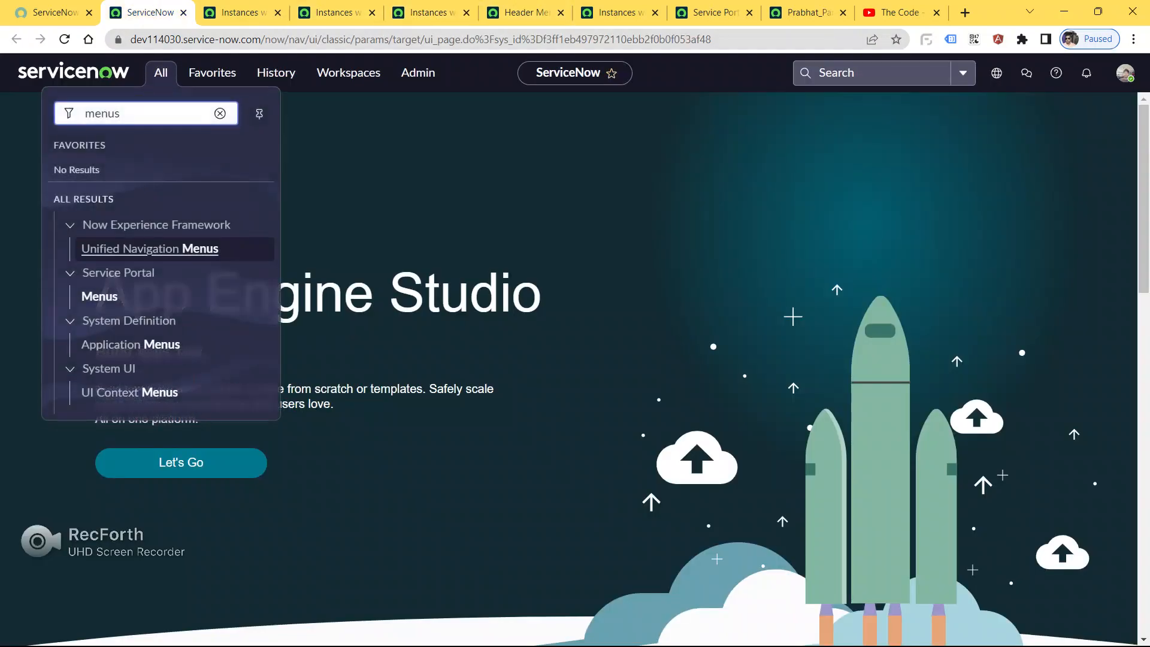
key(ctrl+a)
text(portal)
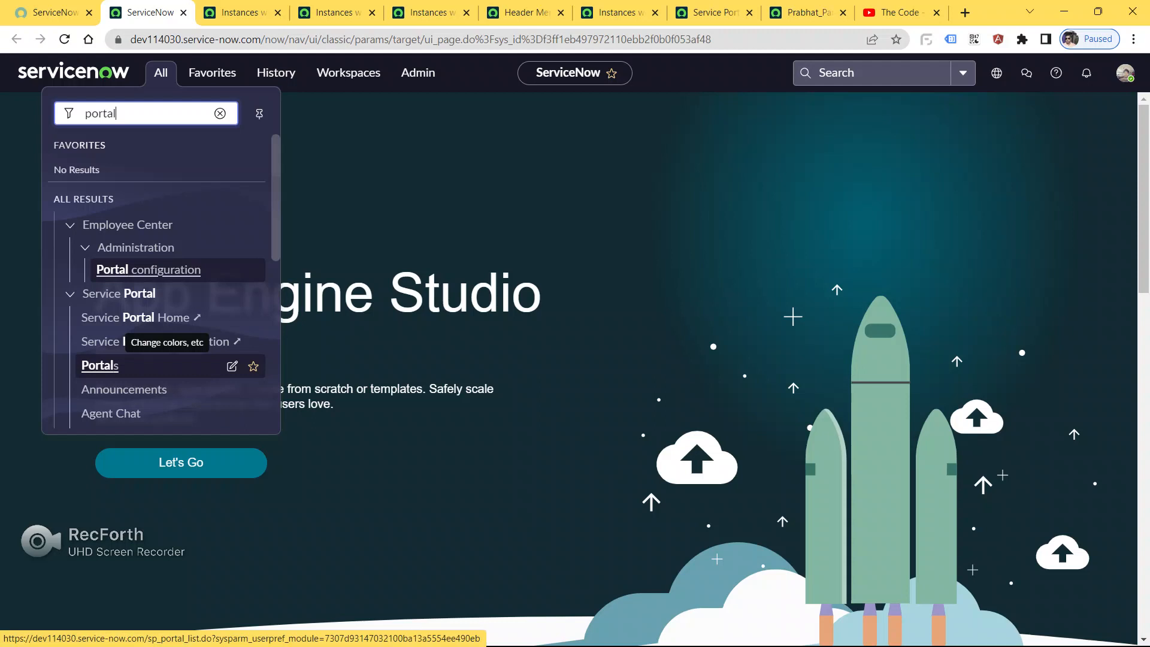
click(100, 365)
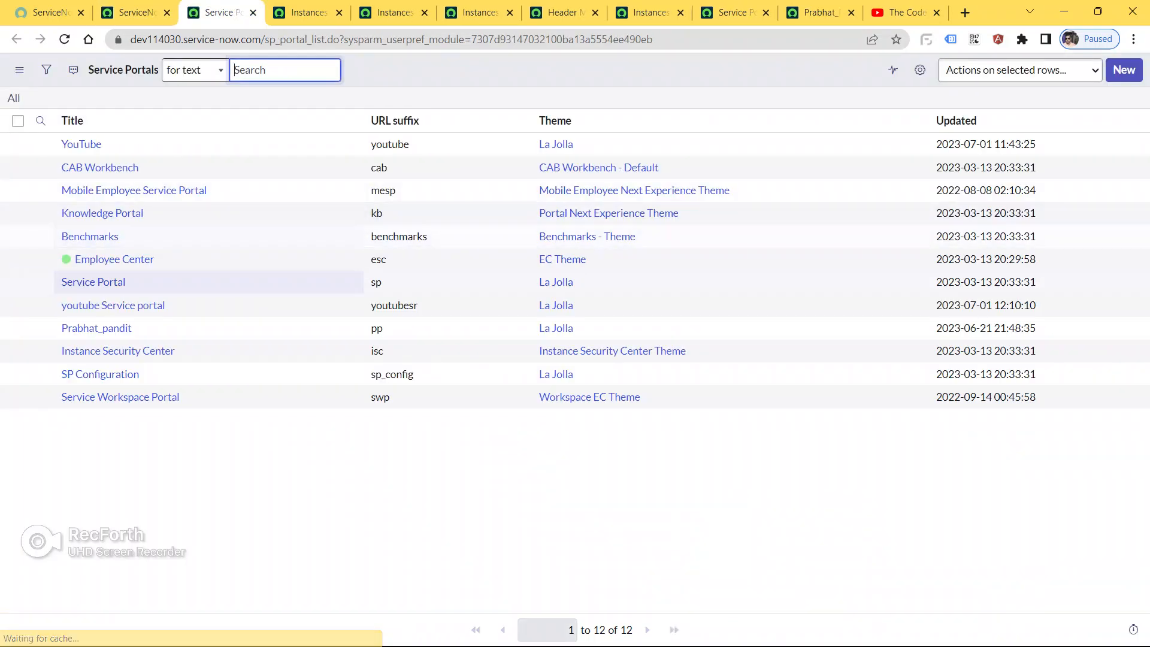
- Compare the portal title and suffix in the Sublime Text notes with the entries in the Service Portals list
key(alt+Tab)
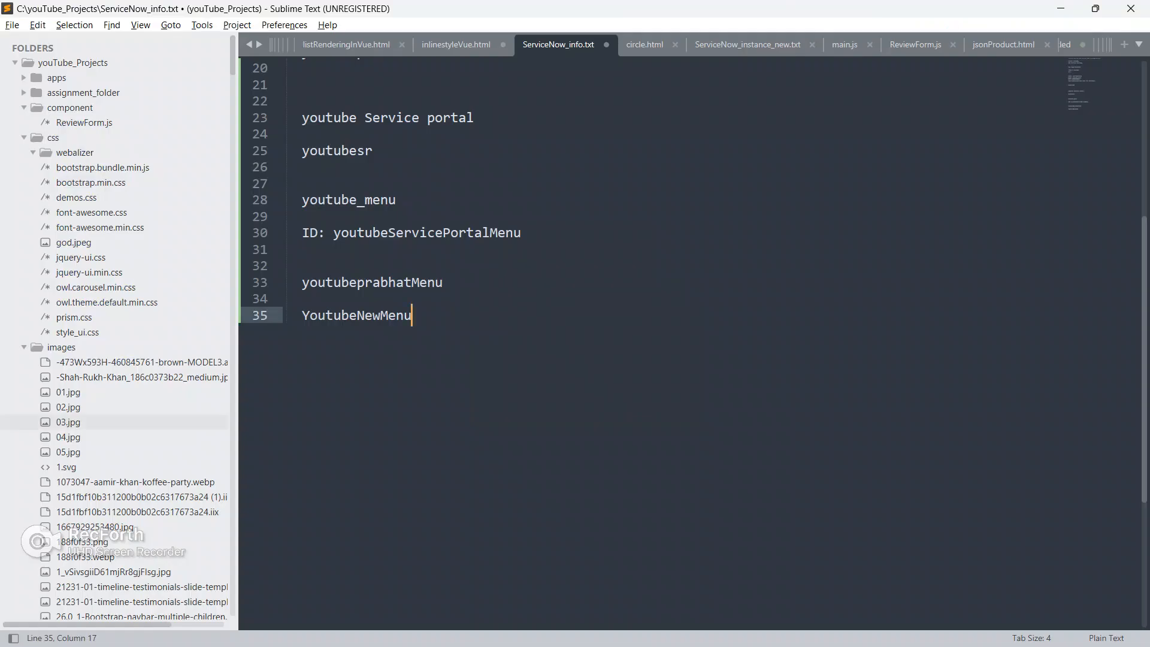
scroll(689, 341, up, 3)
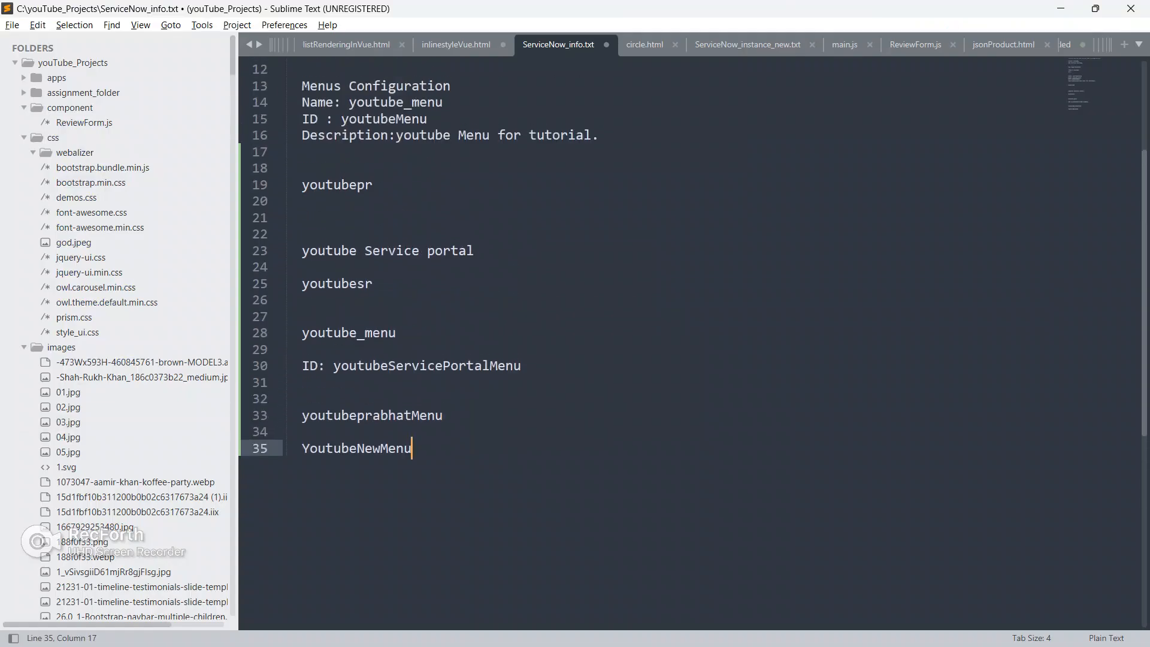
key(alt+Tab)
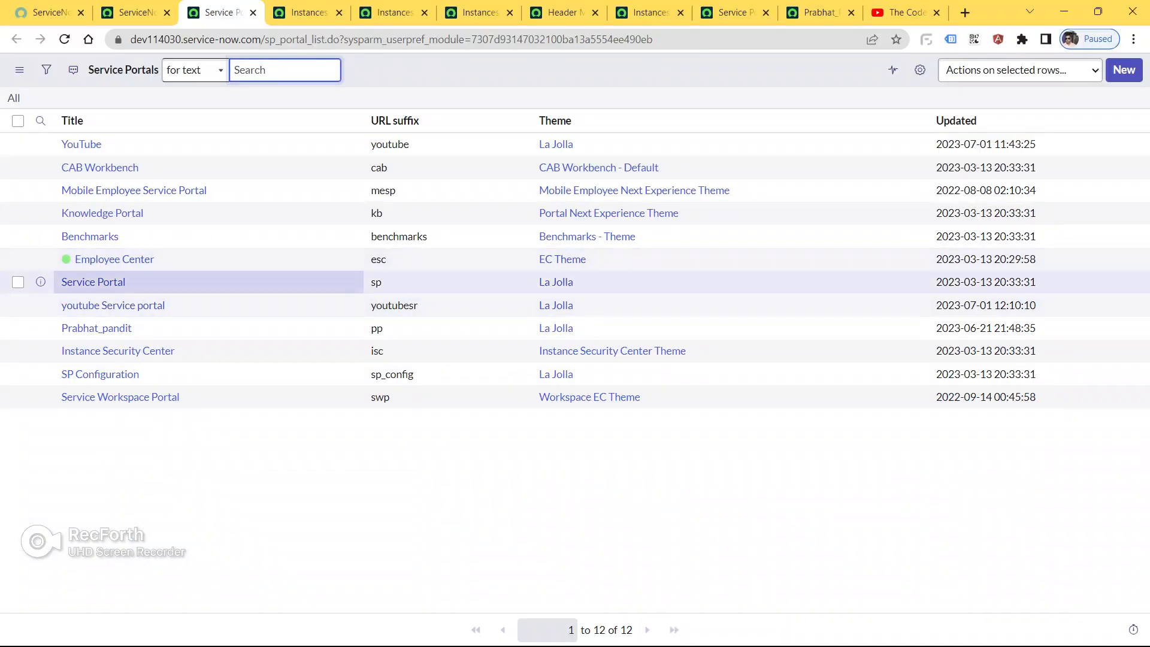
key(alt+Tab)
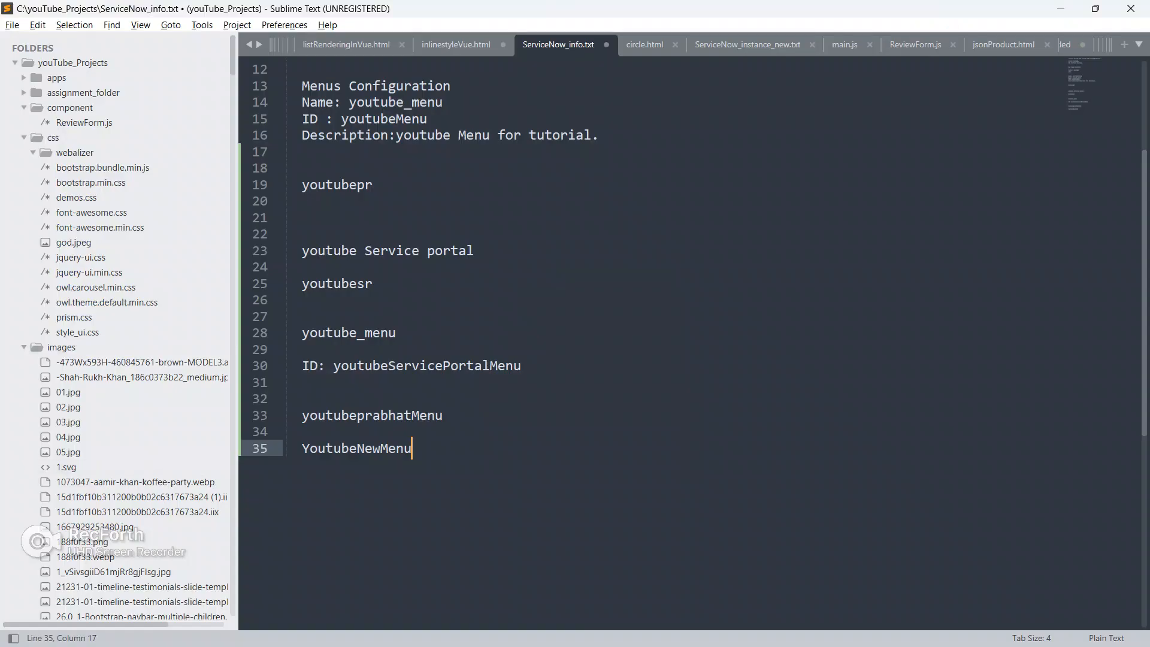
key(alt+Tab)
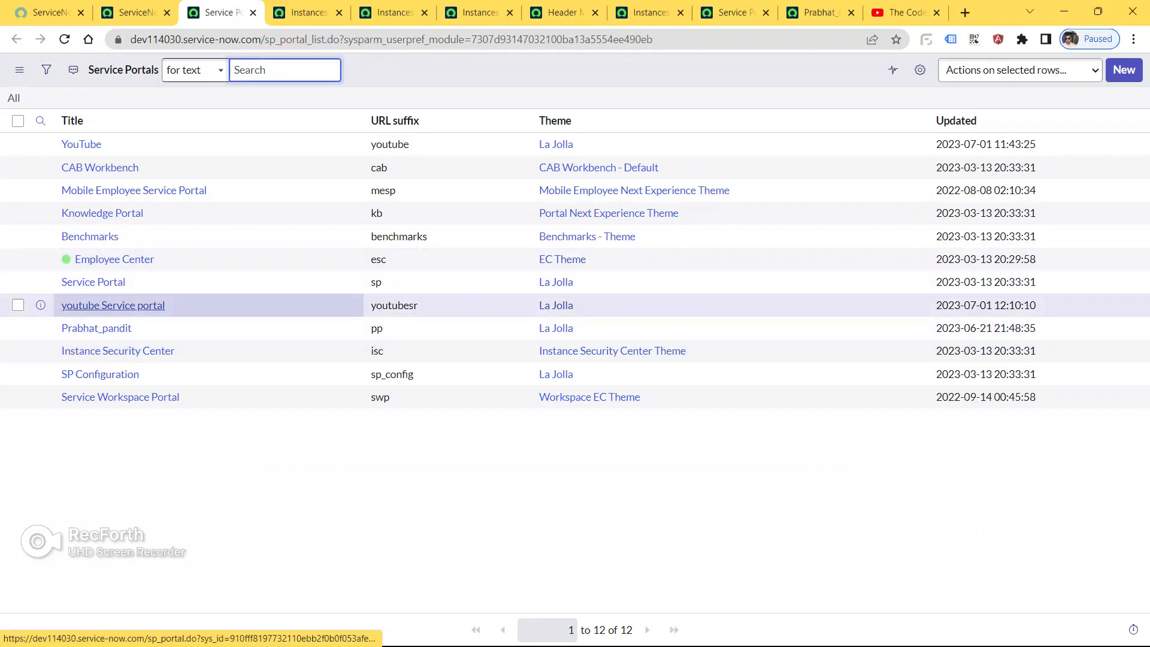
- Open the youtube Service portal record from the Service Portals list in a new browser tab
key(alt+Tab)
key(alt+Tab)
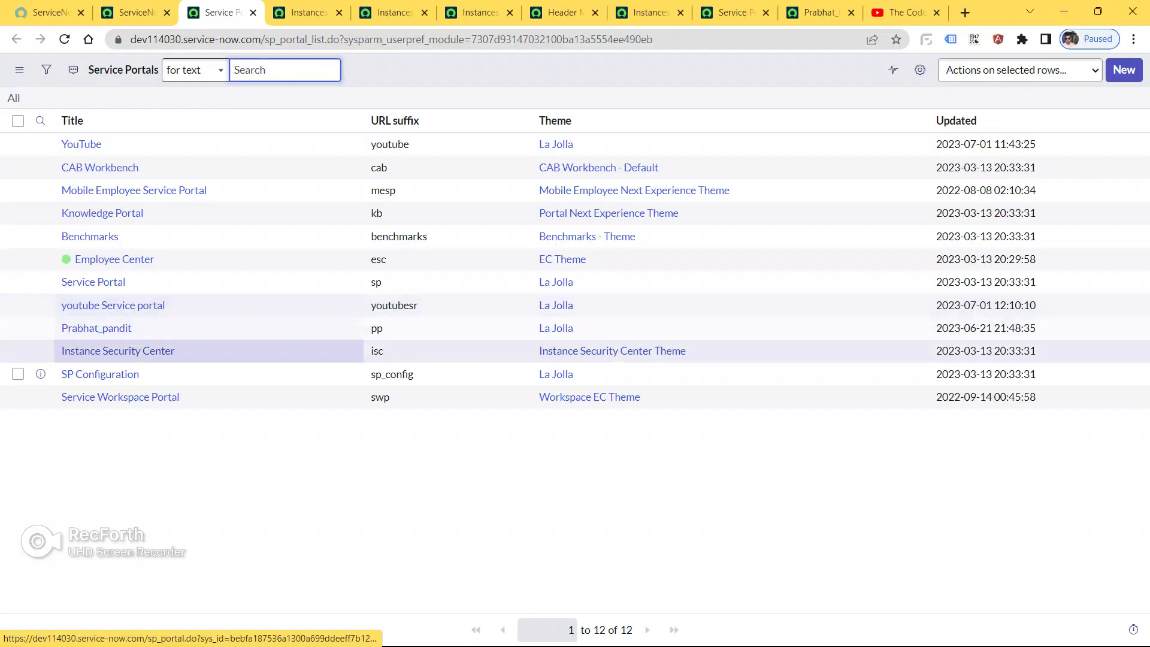
ctrl+click(112, 305)
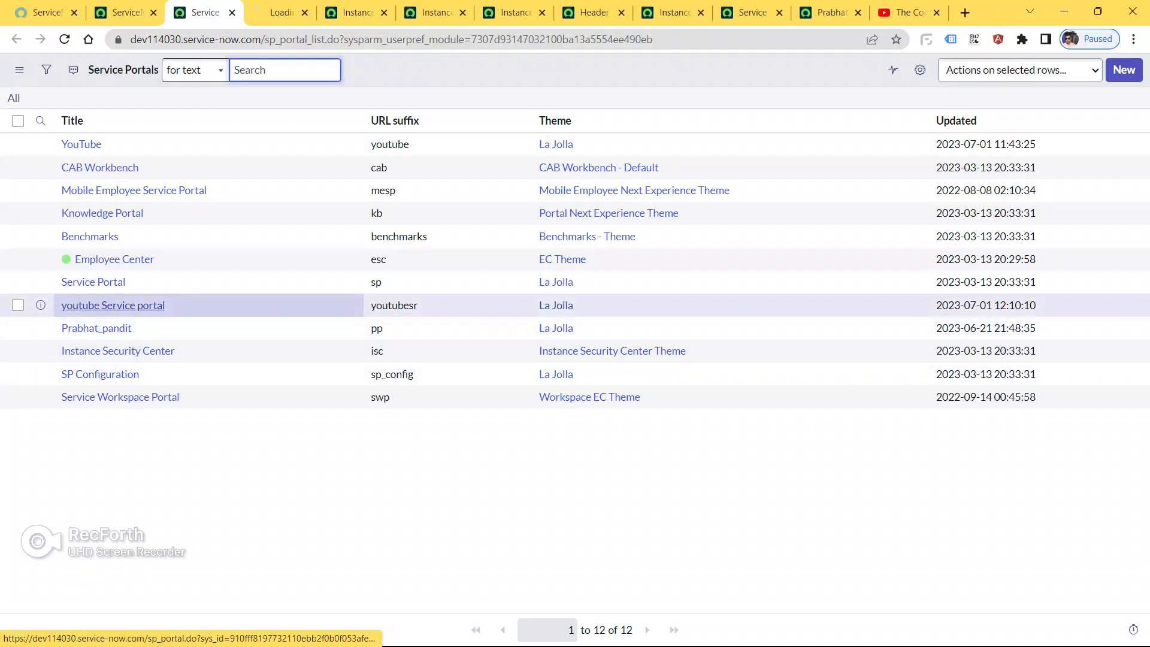
click(281, 12)
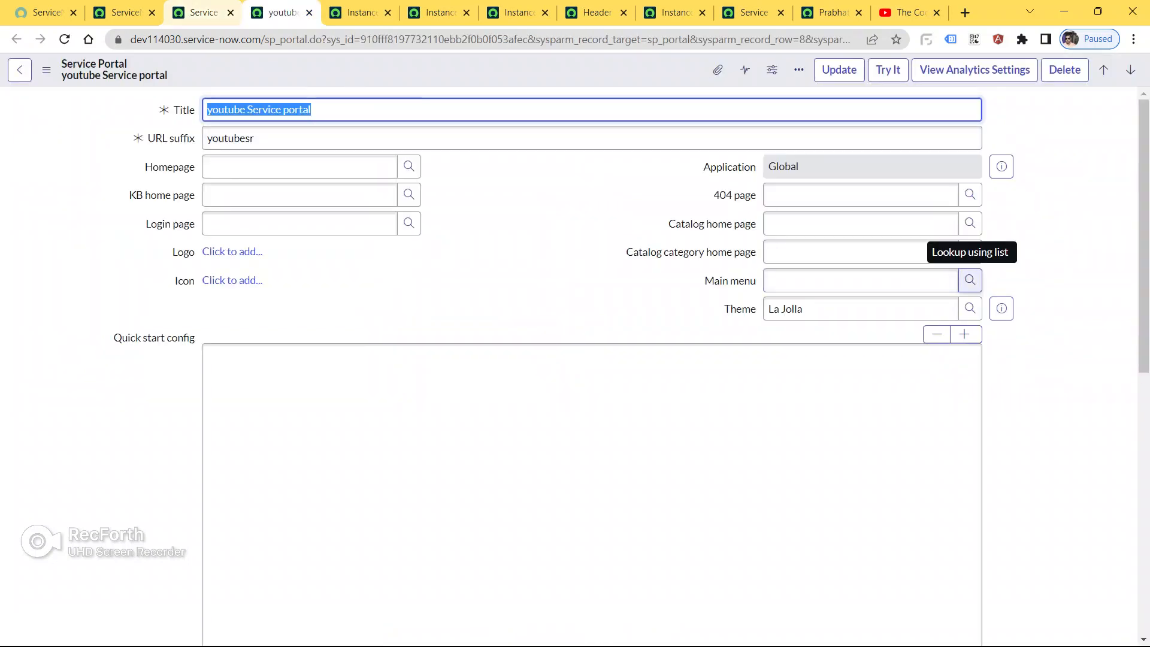
- Review the menu instances available for the Main menu field and the navigation bar on the existing pp portal page
click(969, 279)
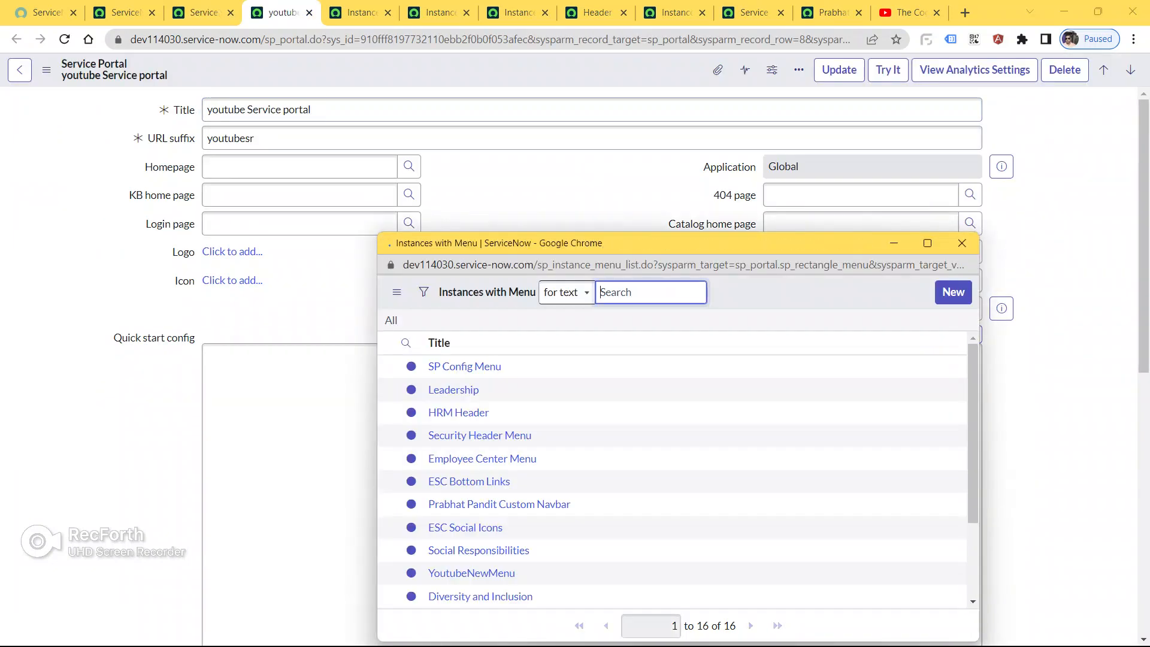
click(962, 243)
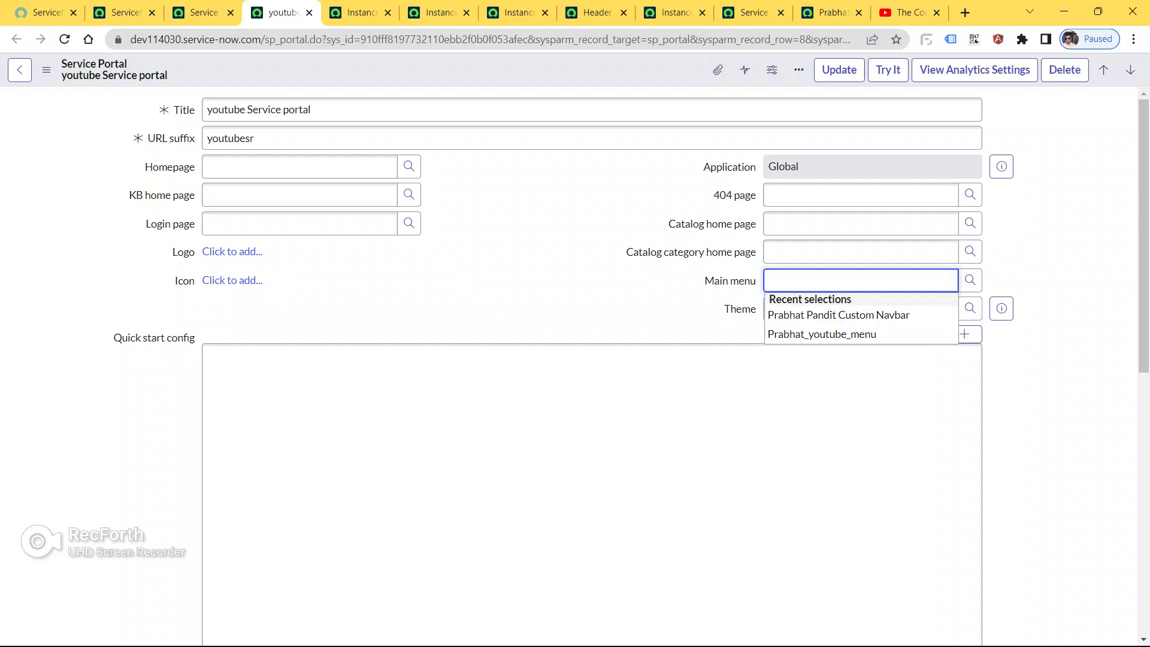
click(907, 13)
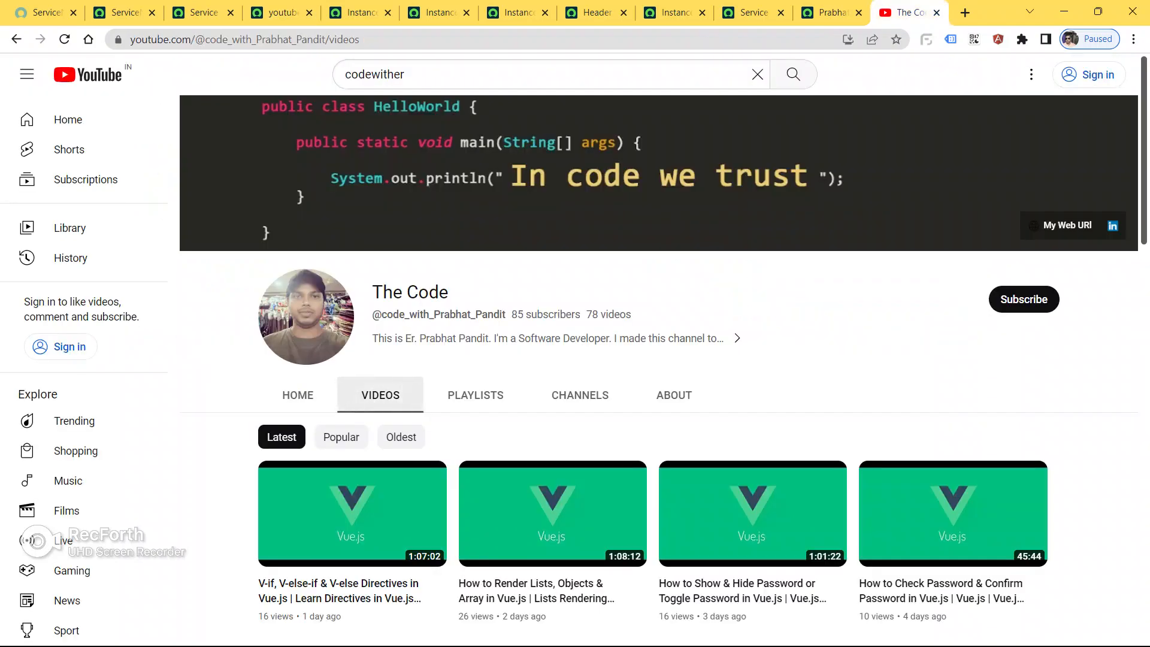
click(832, 13)
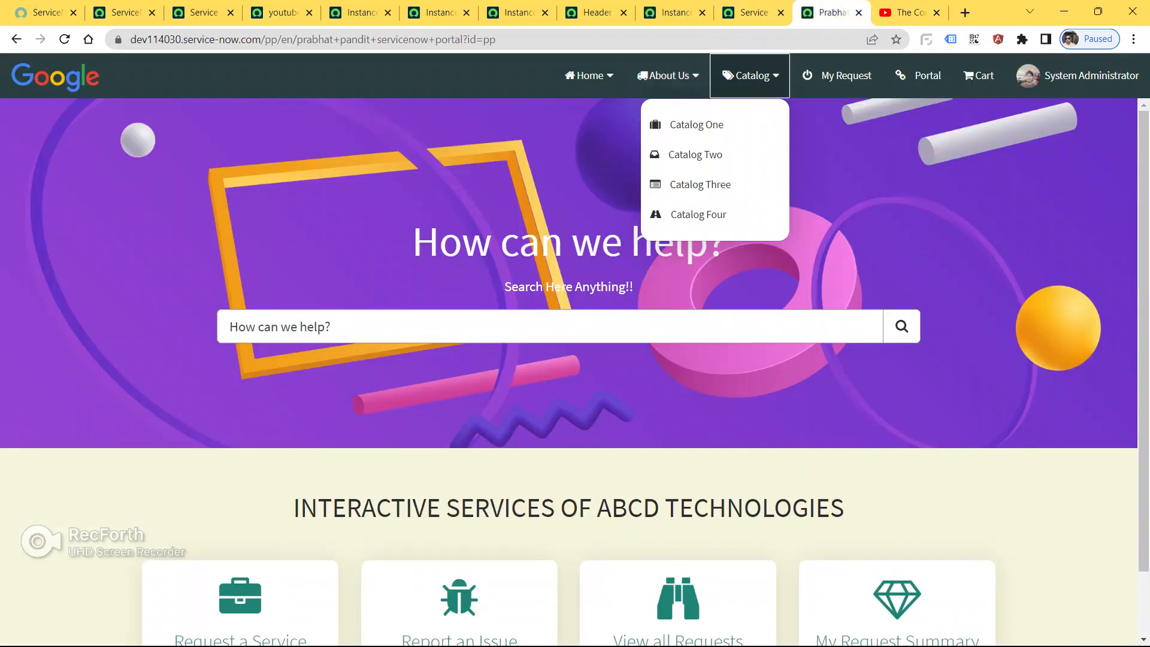
click(281, 13)
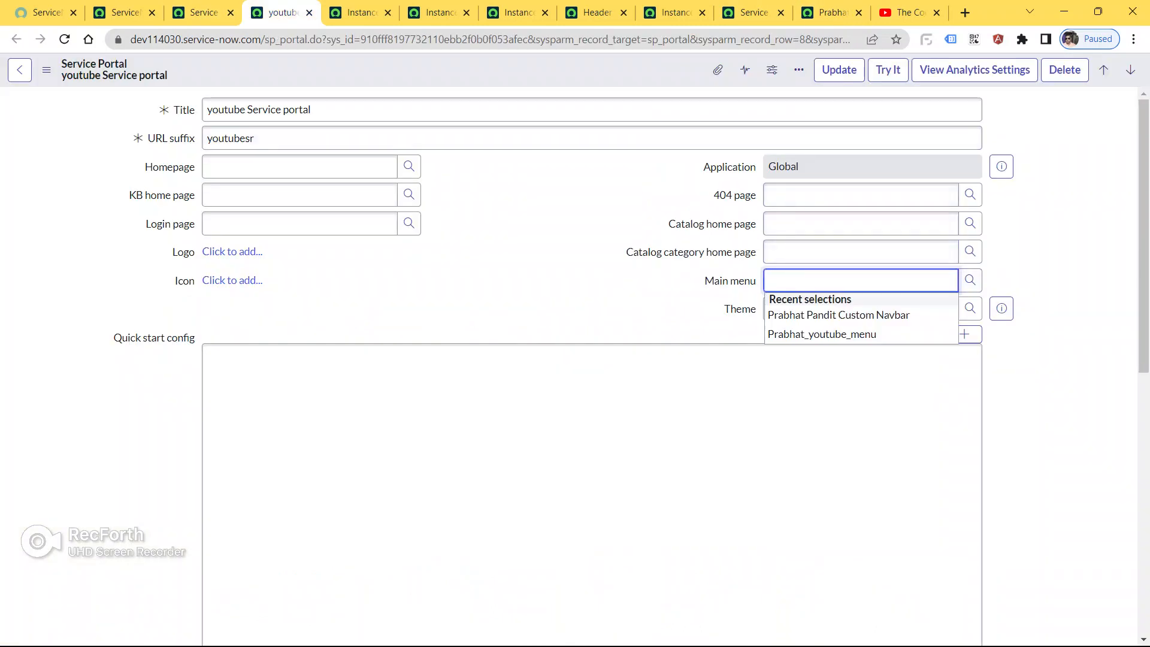
- Set the portal's Main menu to YoutubeNewMenu and save the portal record
click(970, 280)
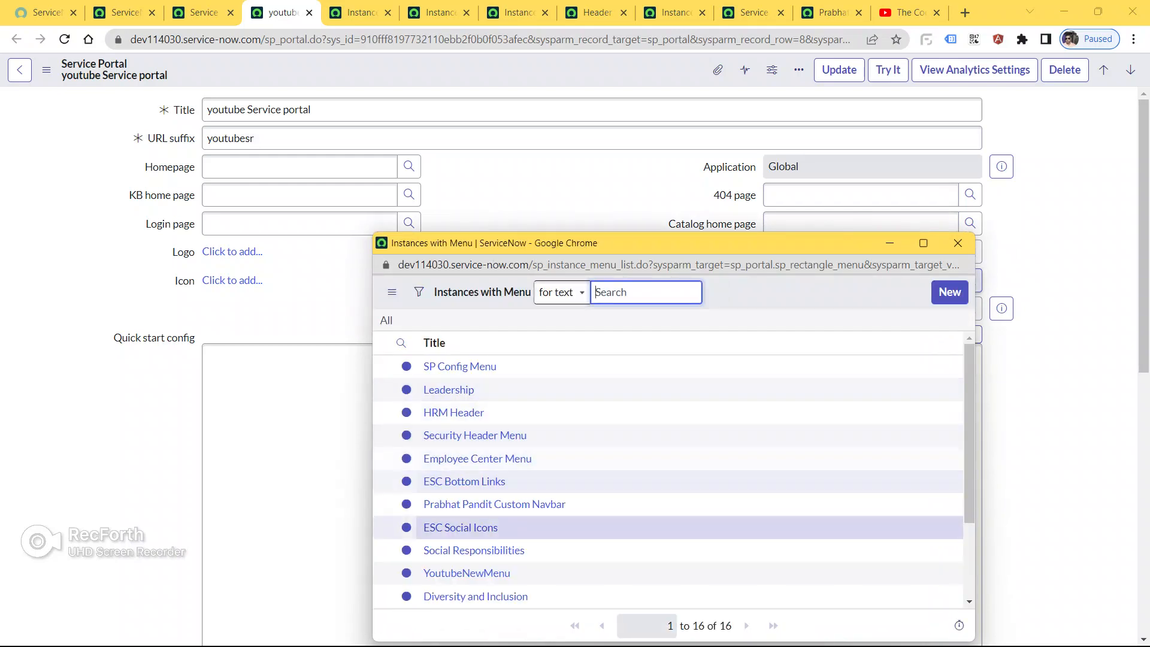
scroll(473, 530, down, 1)
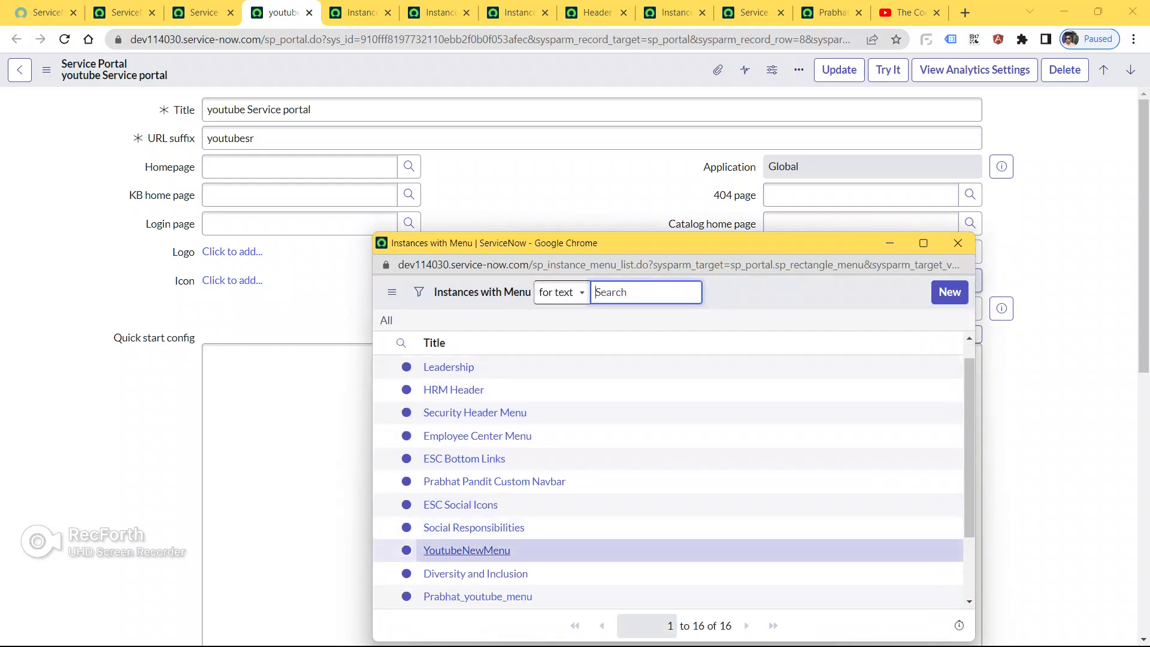
click(467, 549)
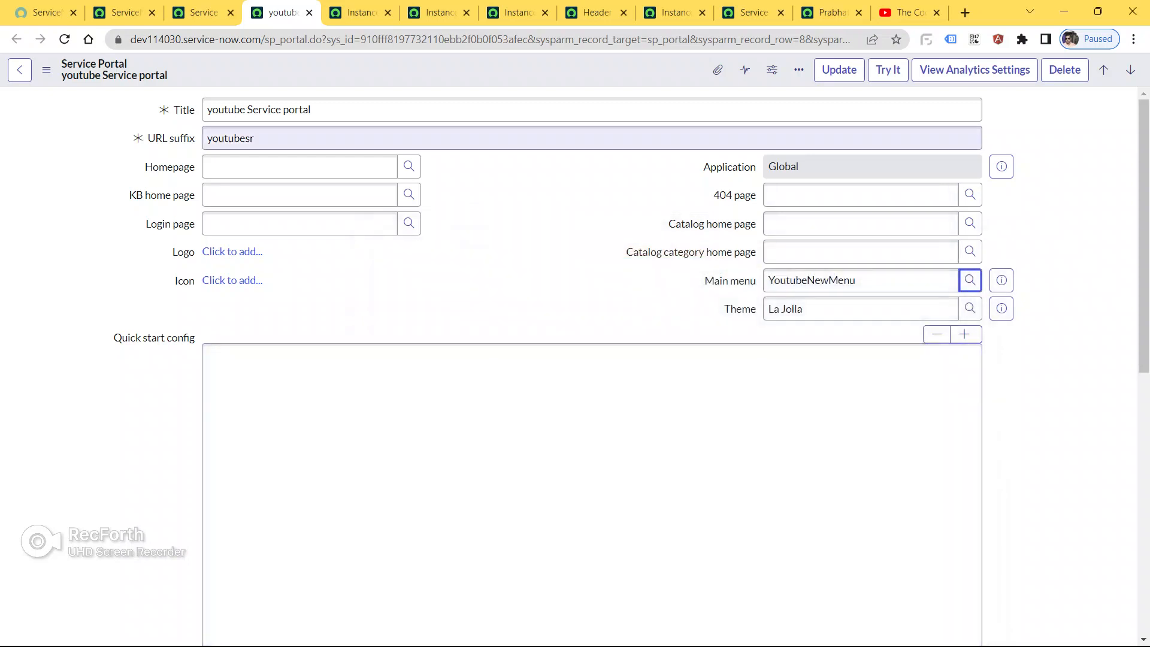
right_click(511, 61)
click(537, 68)
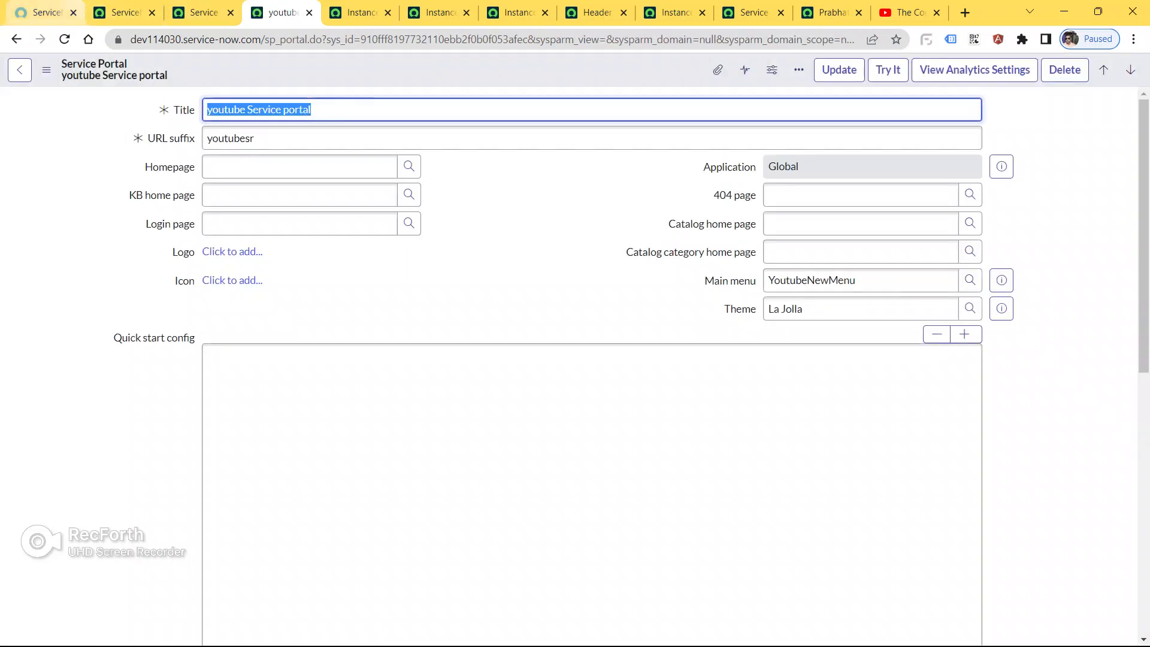
- Search the ServiceNow navigator for pages and open the Service Portal Pages list in a new browser tab
click(45, 12)
click(124, 12)
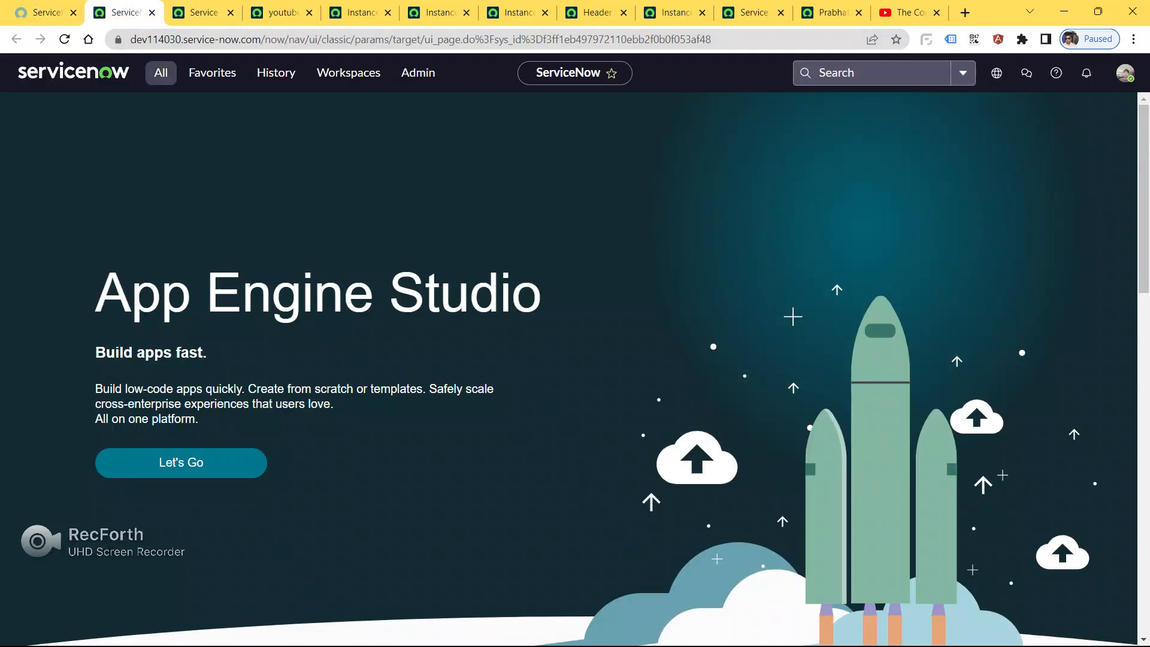
click(161, 73)
key(ctrl+a)
text(pages)
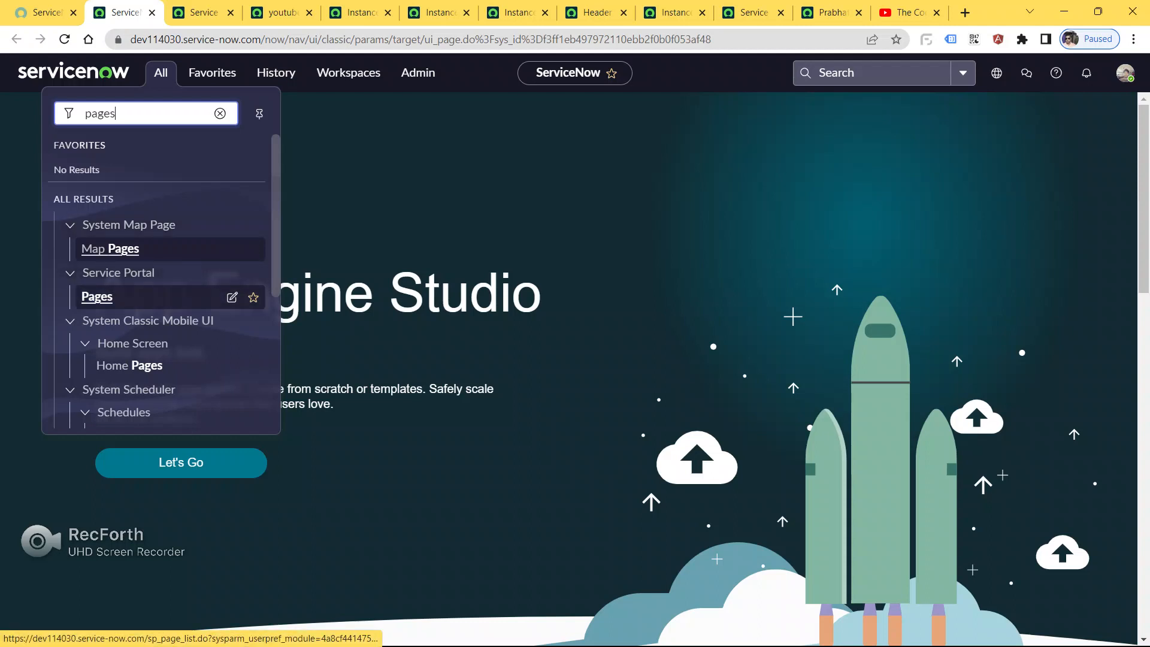
ctrl+click(97, 297)
key(ctrl+Tab)
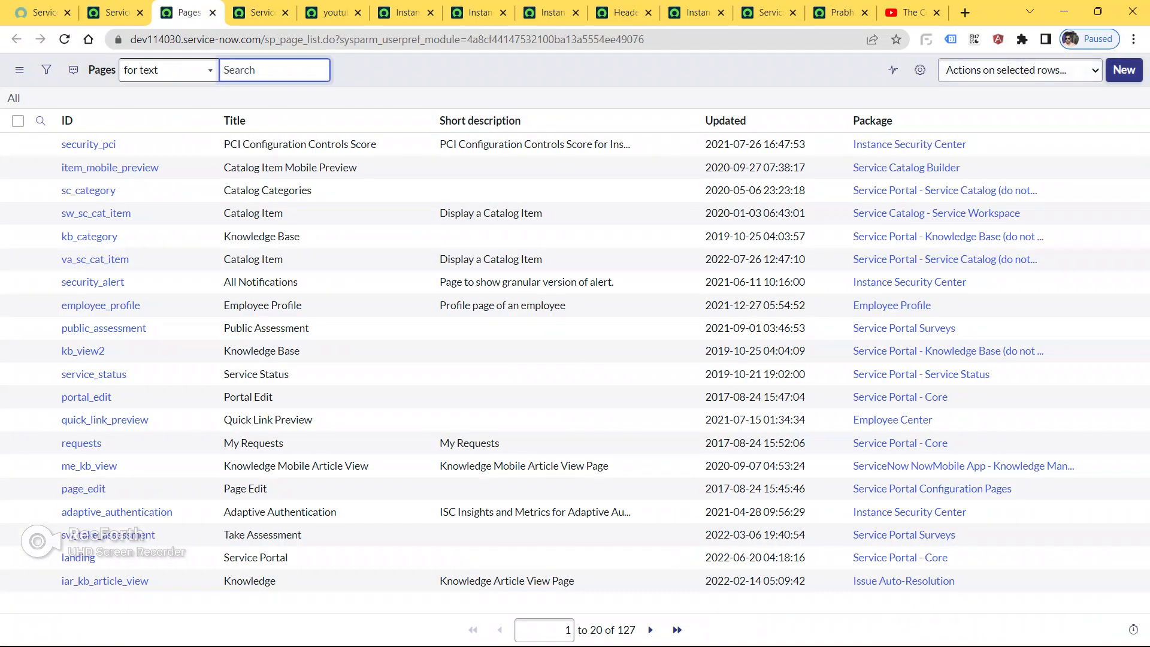
key(ctrl+shift+Tab)
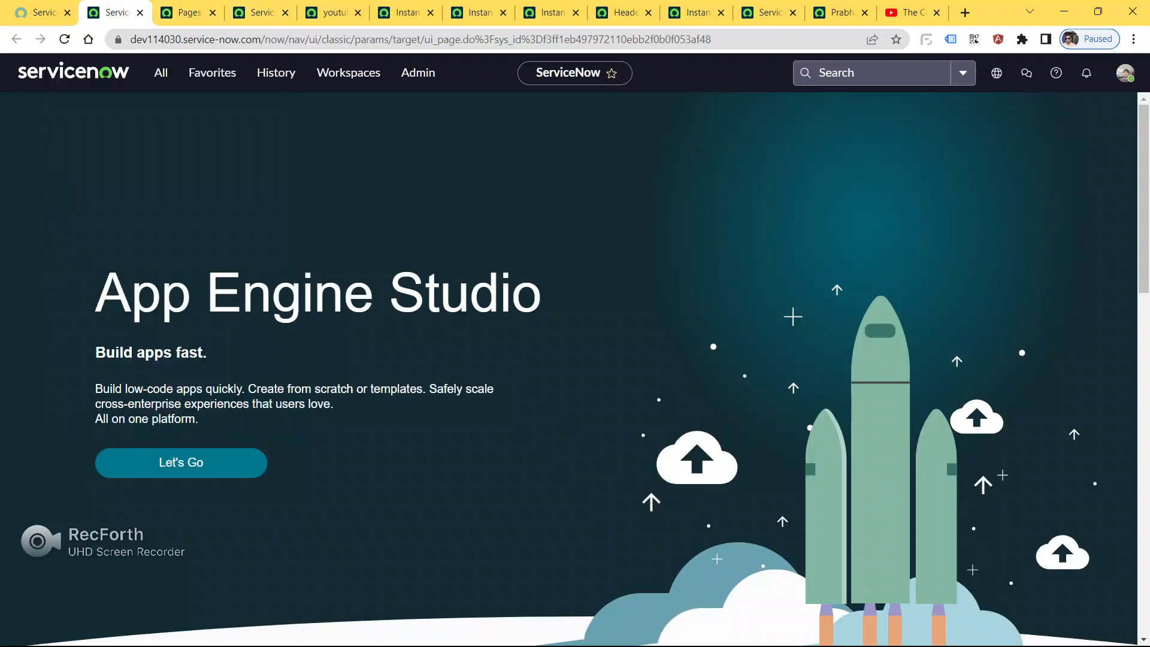
click(160, 73)
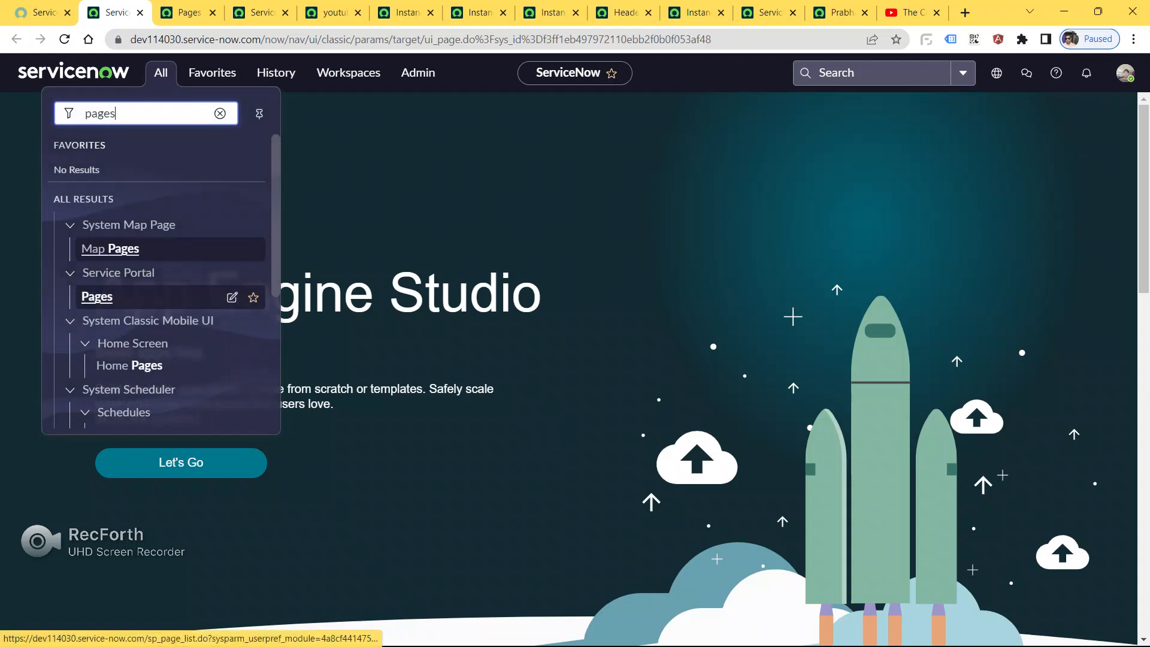
click(188, 12)
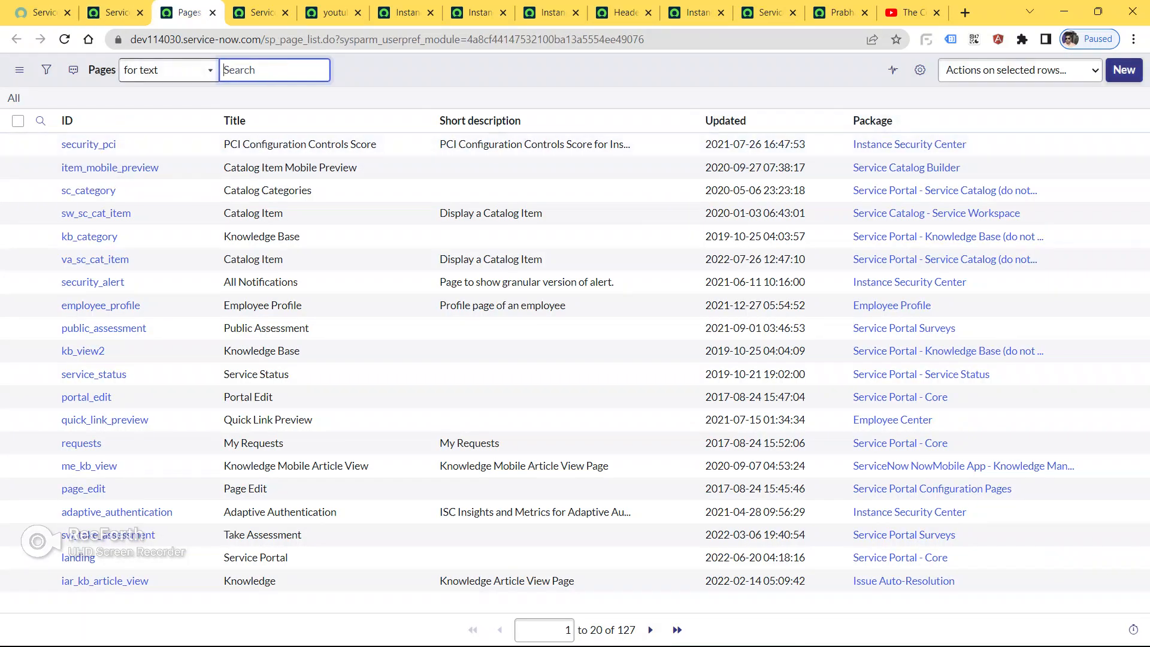
- Start a new page record and enter youtubeNewPage as both its title and its ID
click(1123, 70)
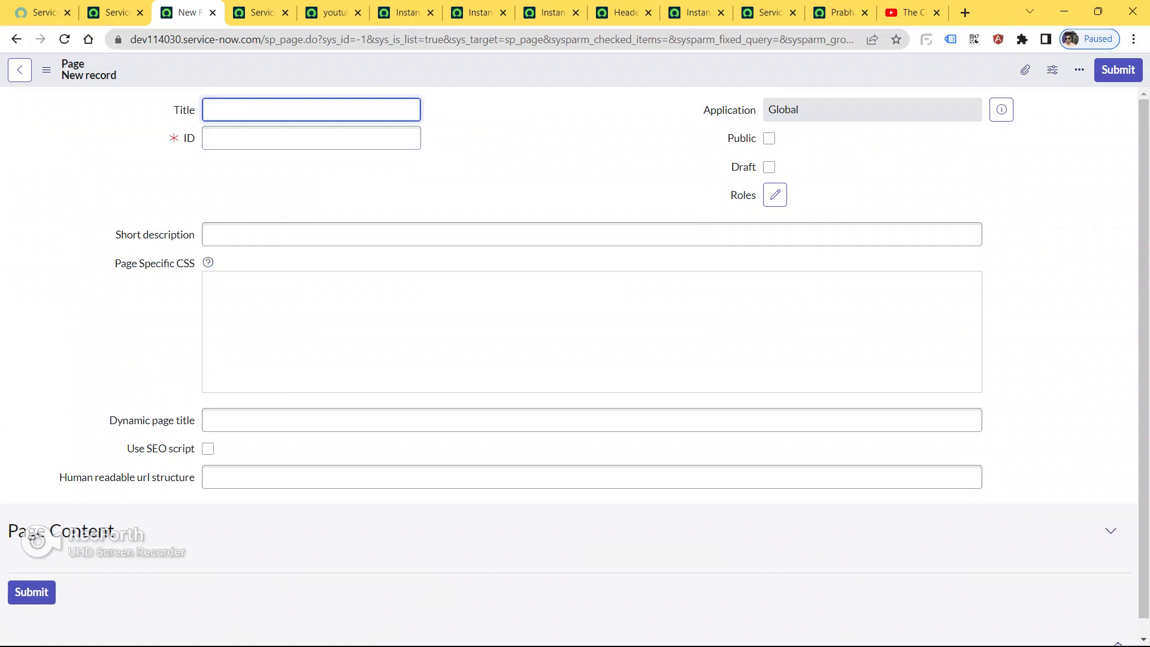
text(youtubeNewPage)
click(312, 138)
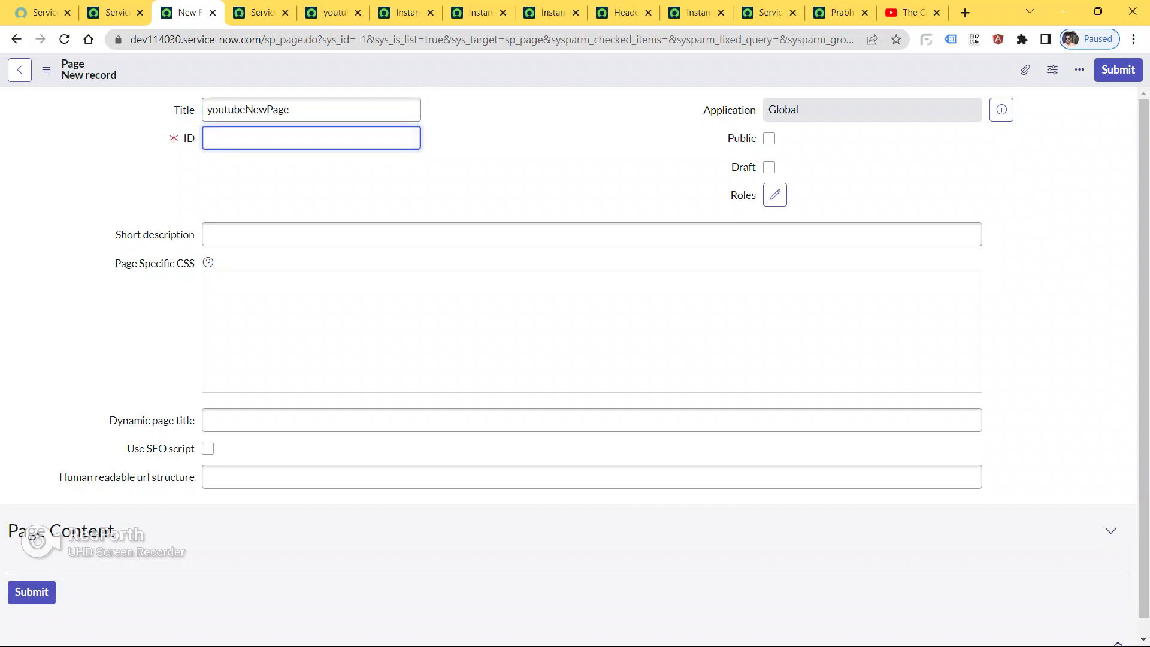
double_click(252, 110)
key(ctrl+c)
click(257, 139)
key(ctrl+v)
- Record the page title and ID, both youtubeNewPage, on labelled lines below YoutubeNewMenu in the Sublime Text notes, and return to the ServiceNow form
key(alt+Tab)
key(Return)
key(Return)
key(Return)
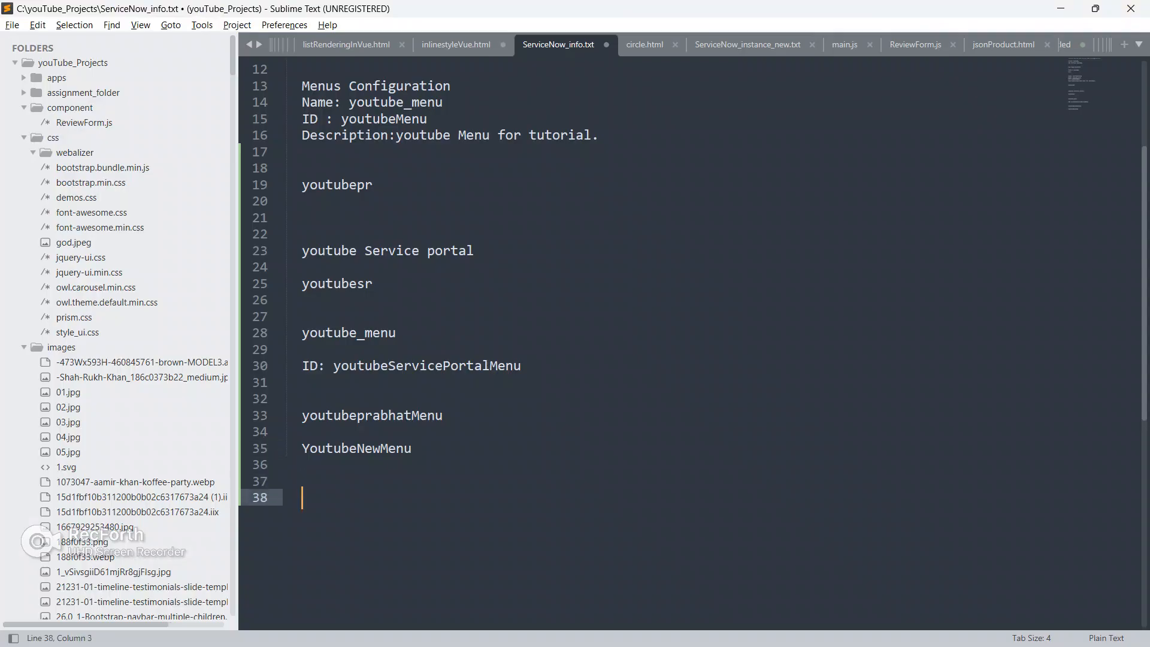
key(alt+Tab)
key(alt+Tab)
text(title: youtubeNewPage)
key(alt+Tab)
key(alt+Tab)
key(Return)
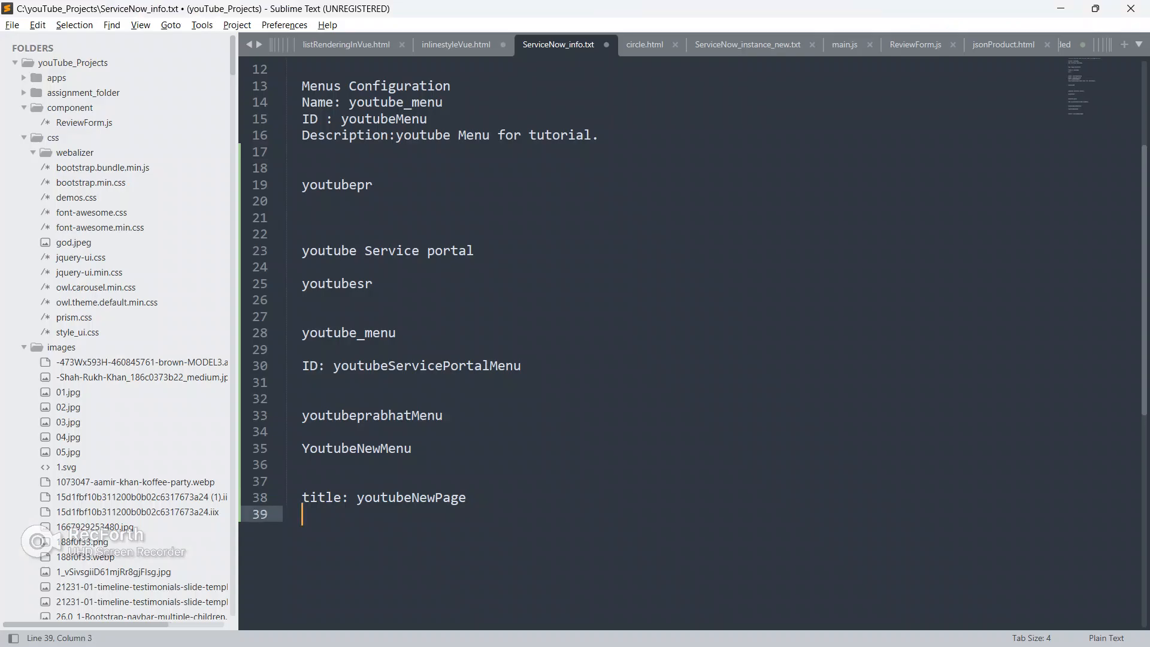
text(ID :)
key(ctrl+v)
key(alt+Tab)
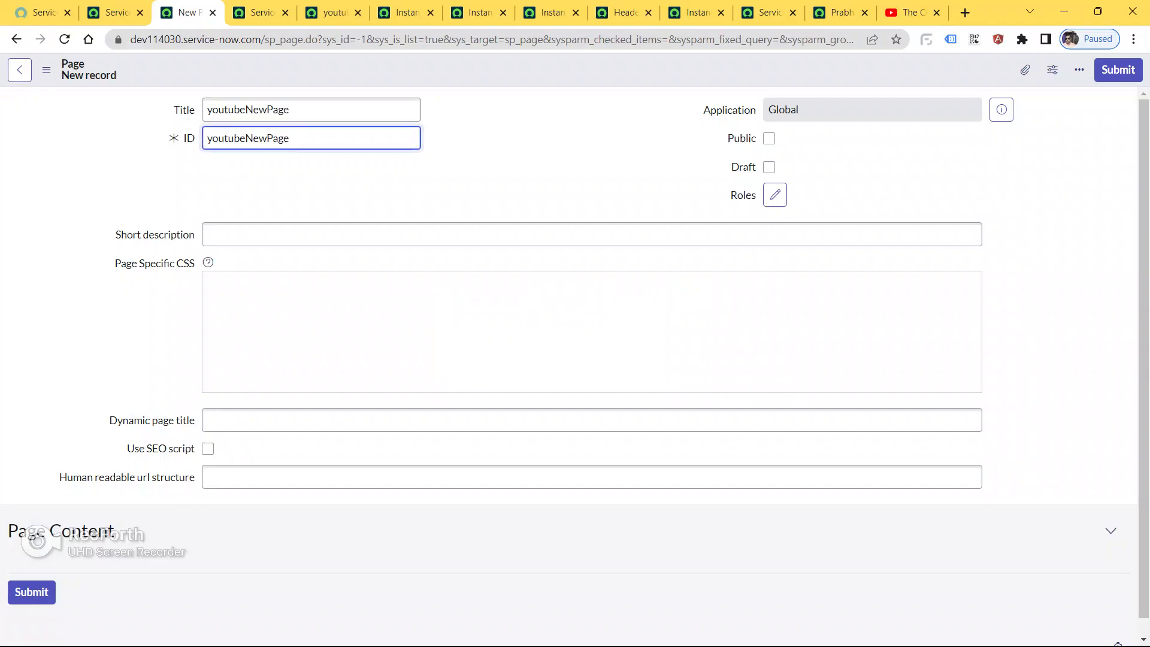
key(alt+Tab)
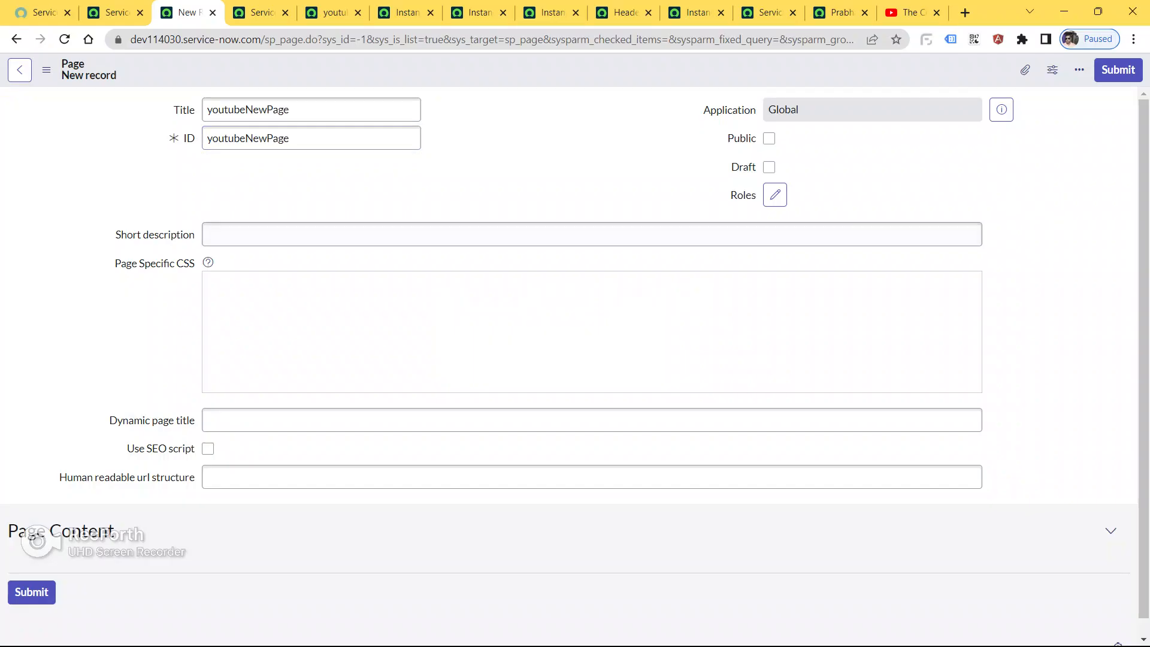
- Fill in the page's short description as "youtube New Page By Er." followed by the author's full name
click(312, 234)
key(ctrl+v)
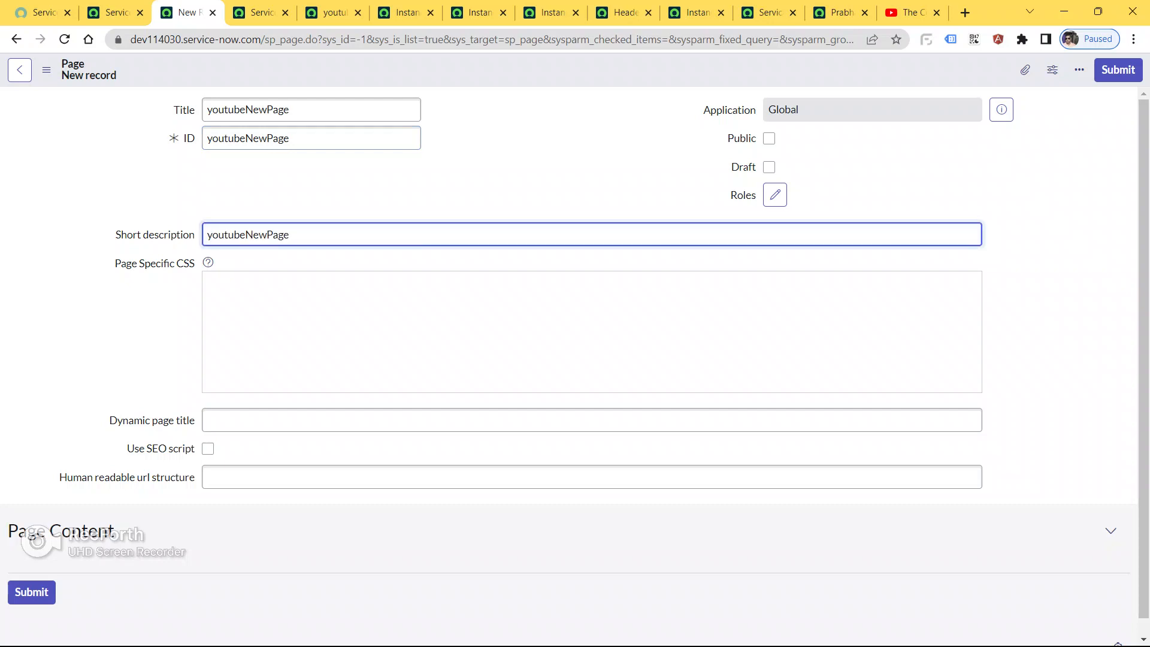
click(246, 234)
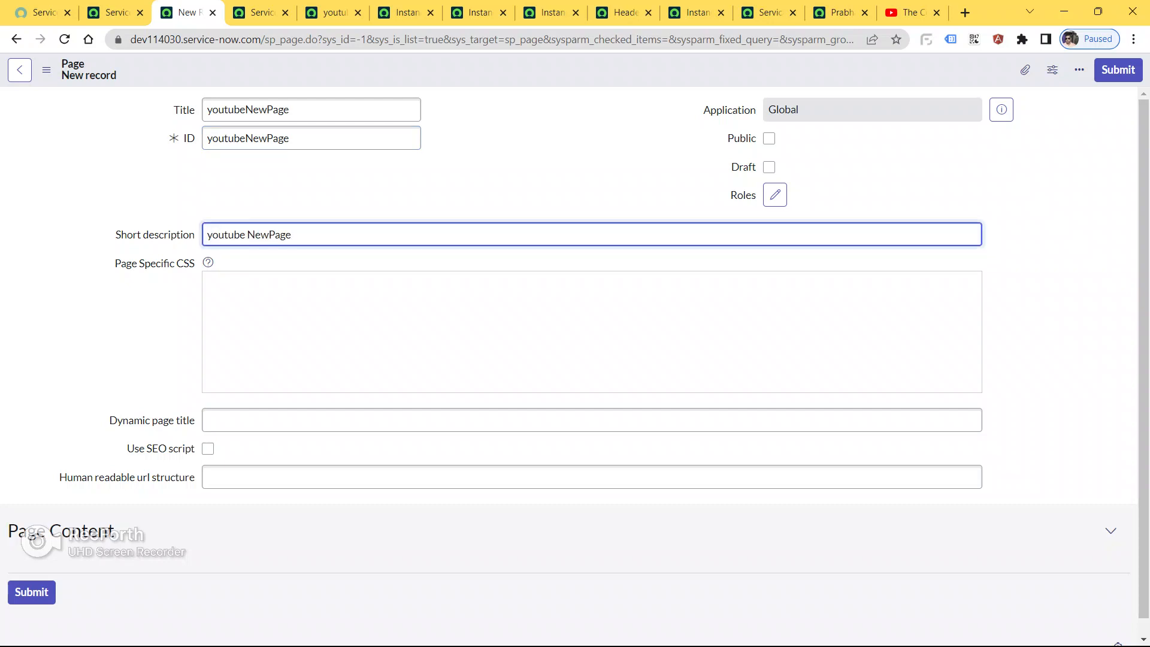
click(269, 234)
text(Page By Er. pra)
key(BackSpace)
key(BackSpace)
key(BackSpace)
text(Prabhat Pandit)
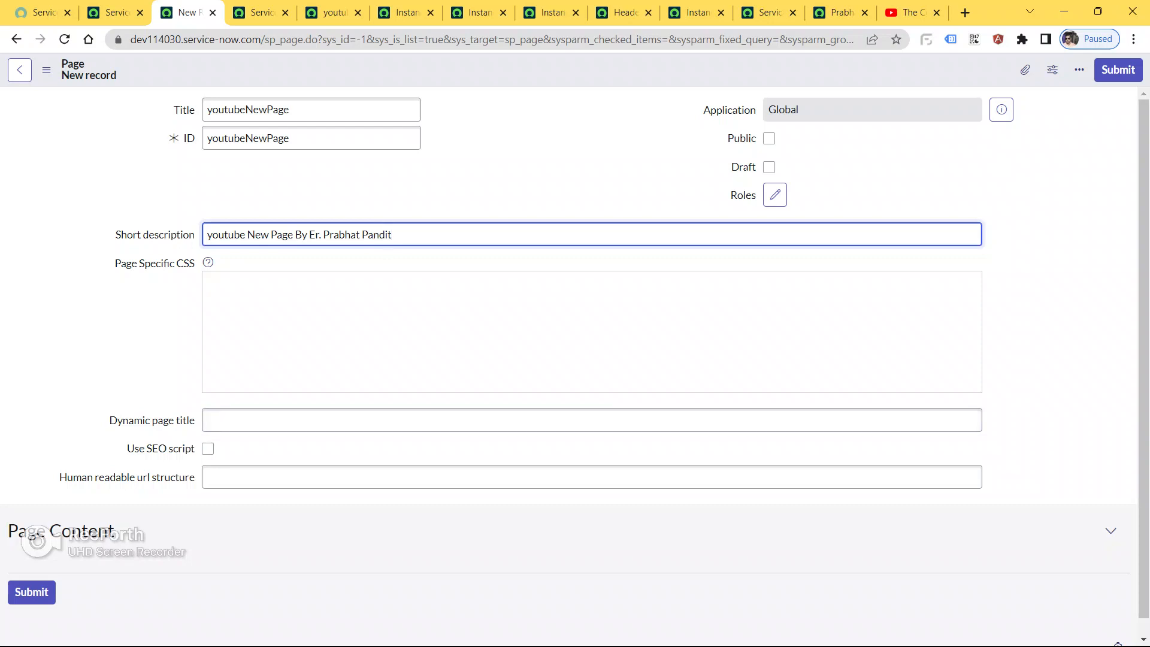
key(Tab)
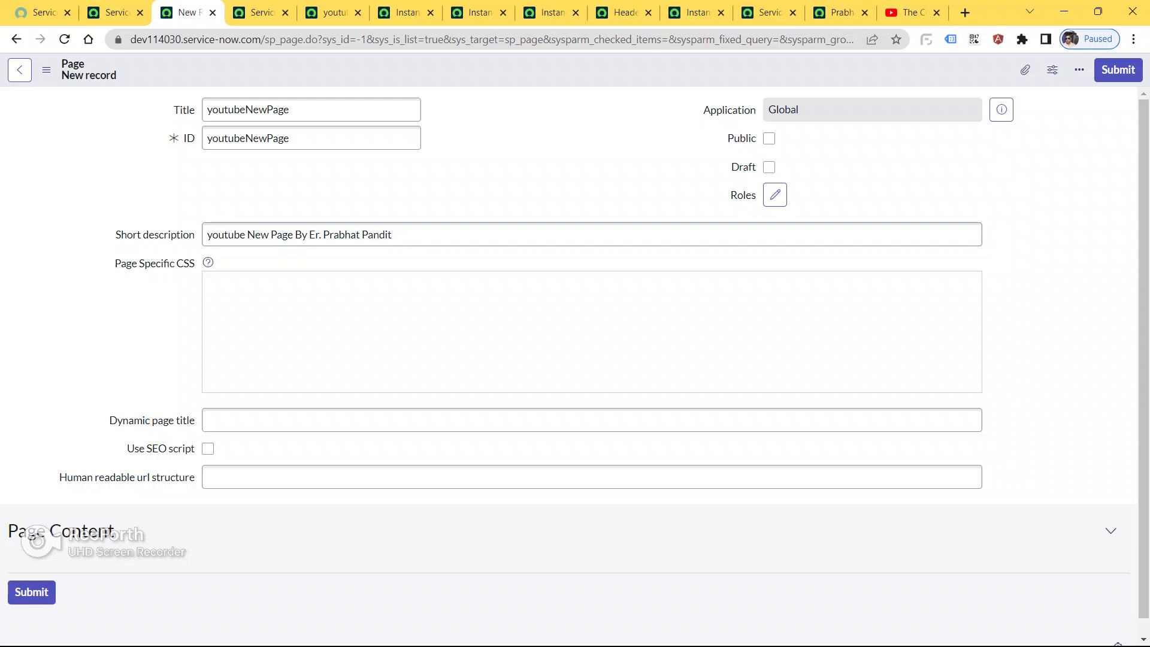
- Enable the SEO script and the Public option for the page, and save the page record
click(208, 448)
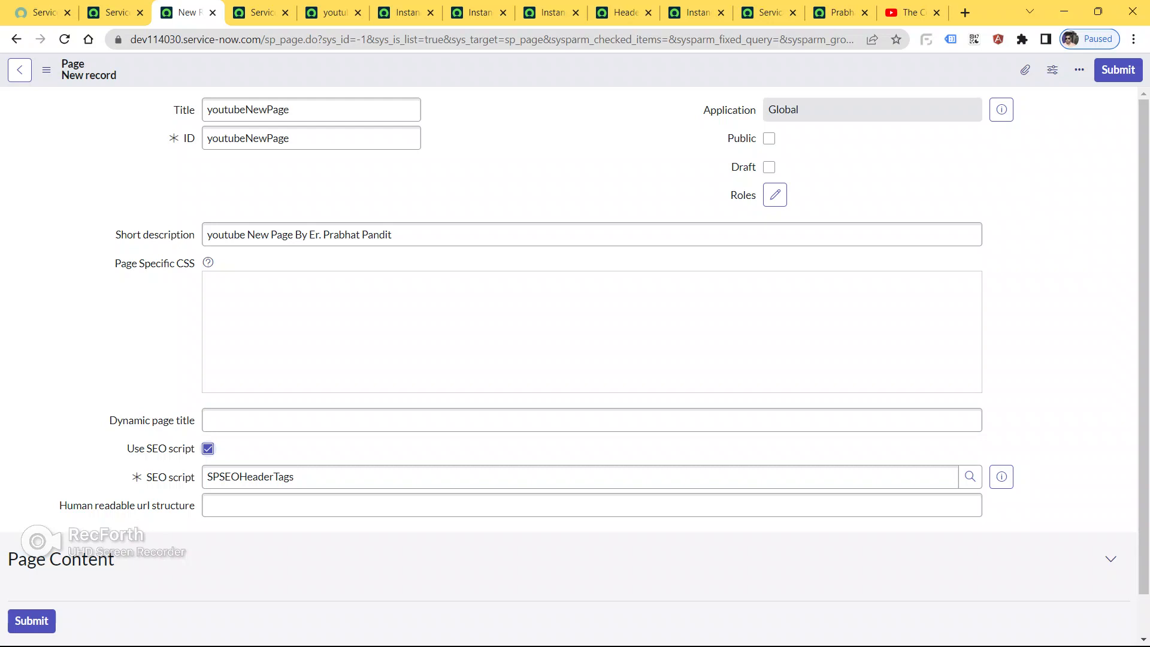
scroll(591, 372, down, 2)
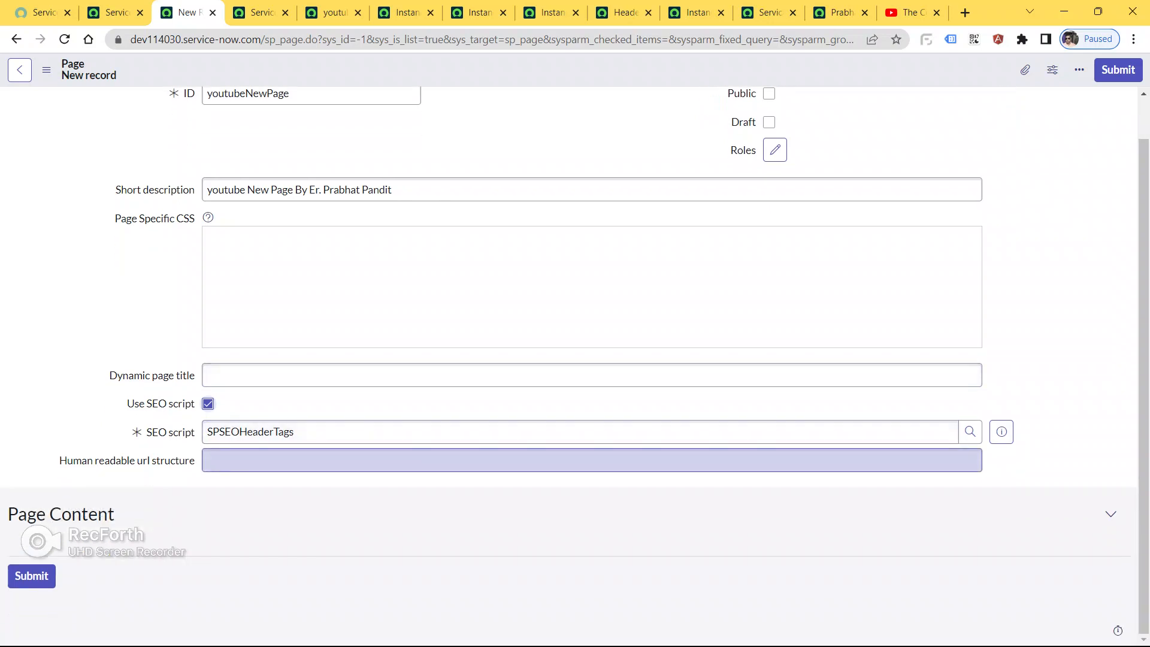
mouse_move(127, 461)
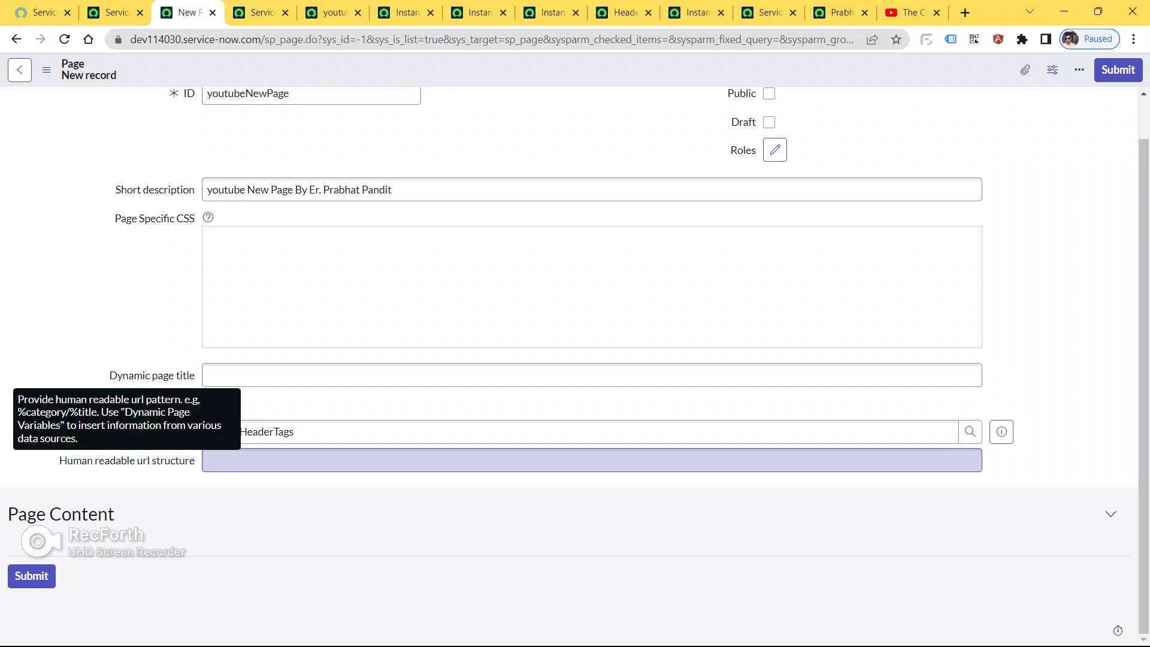
scroll(569, 359, up, 1)
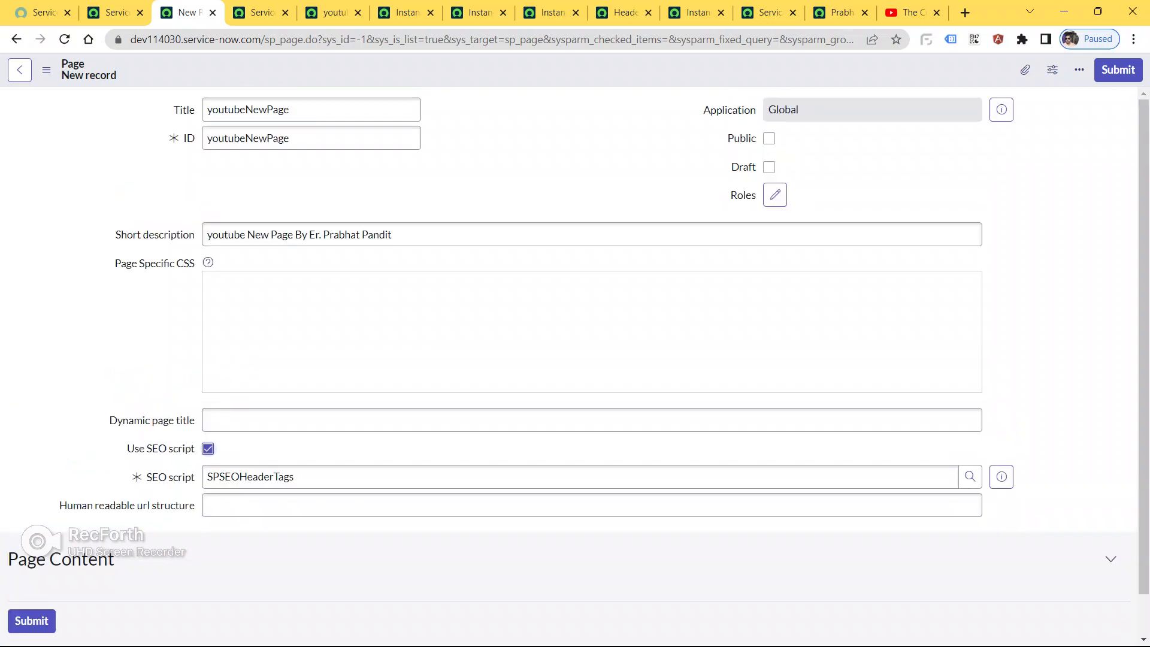
click(769, 138)
right_click(583, 69)
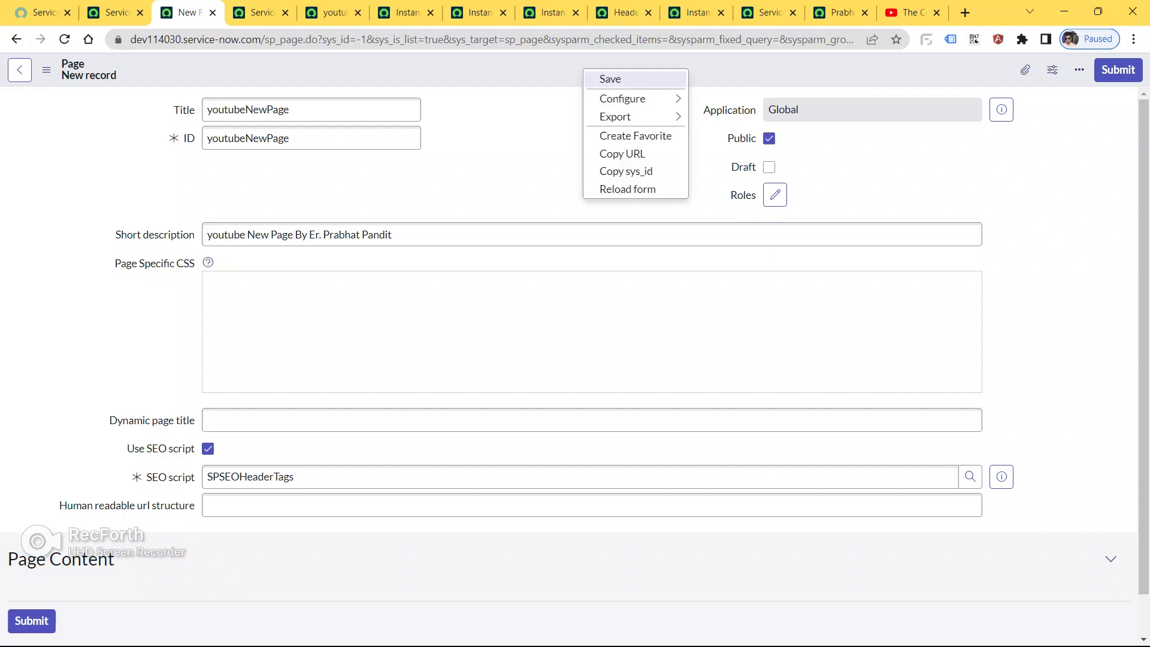
click(610, 78)
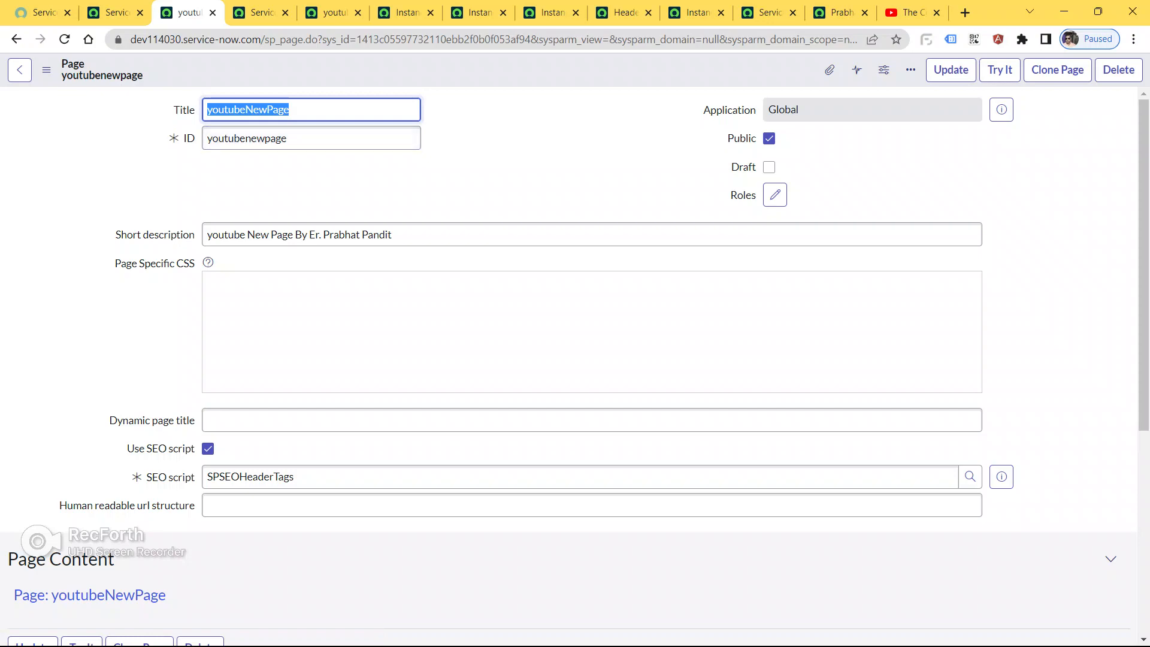
- Examine the youtubesr portal's live home page and compare it with the Homepage setting in the youtube Service portal record
key(ctrl+Tab)
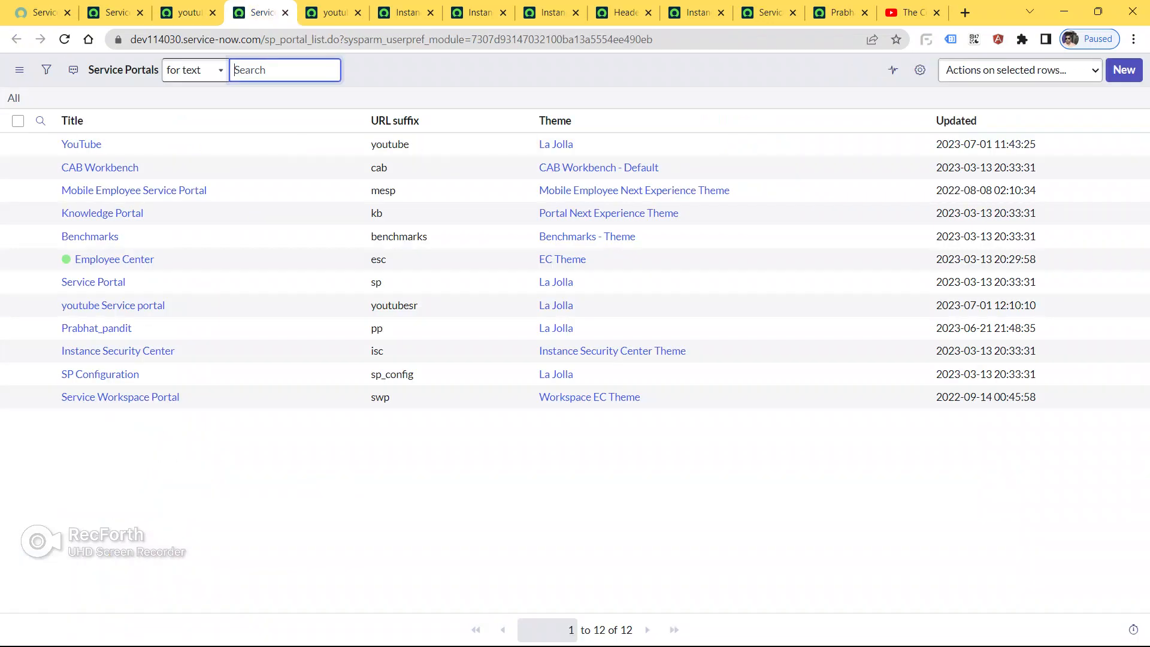
key(ctrl+Tab)
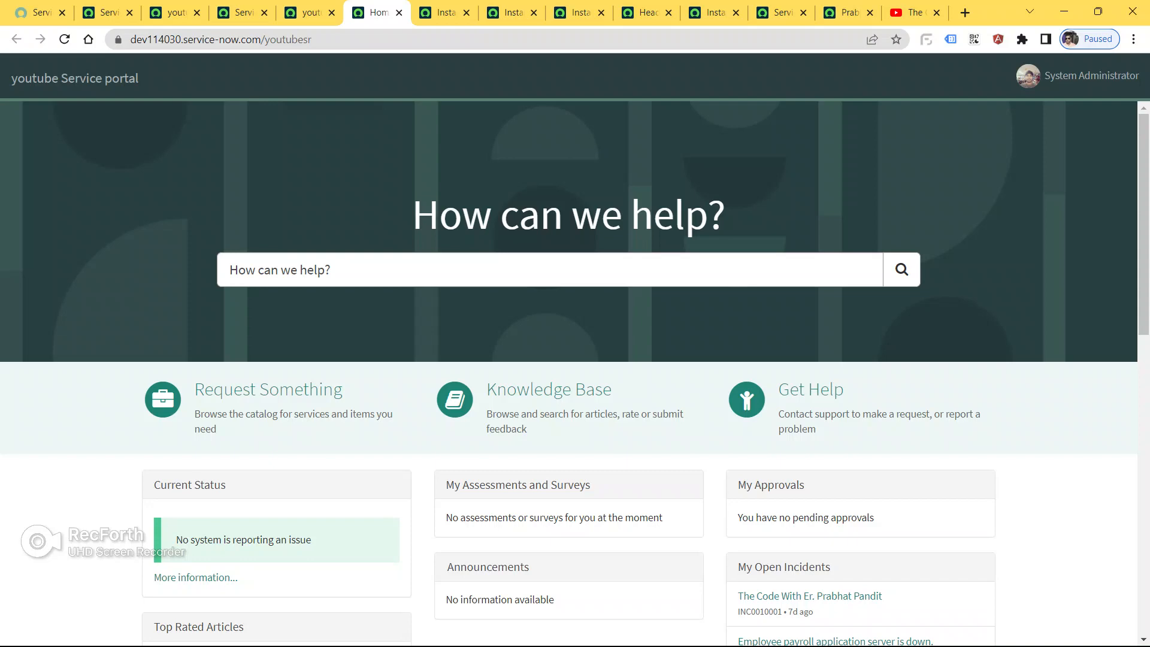
scroll(575, 371, down, 15)
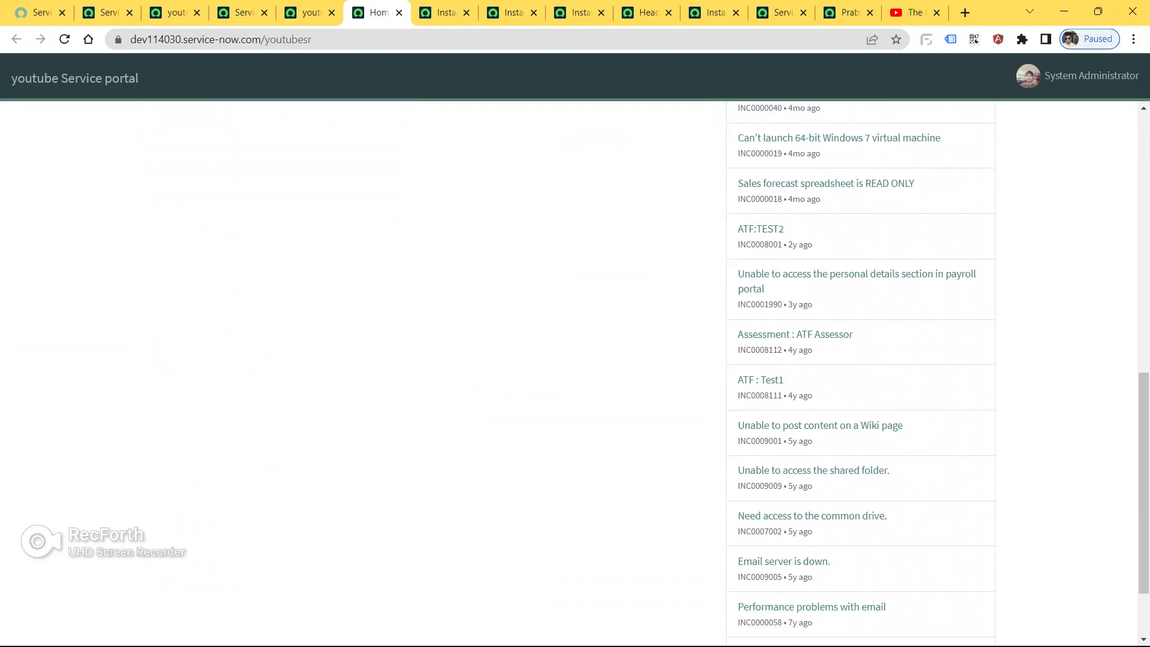
scroll(574, 371, down, 2)
scroll(575, 371, up, 12)
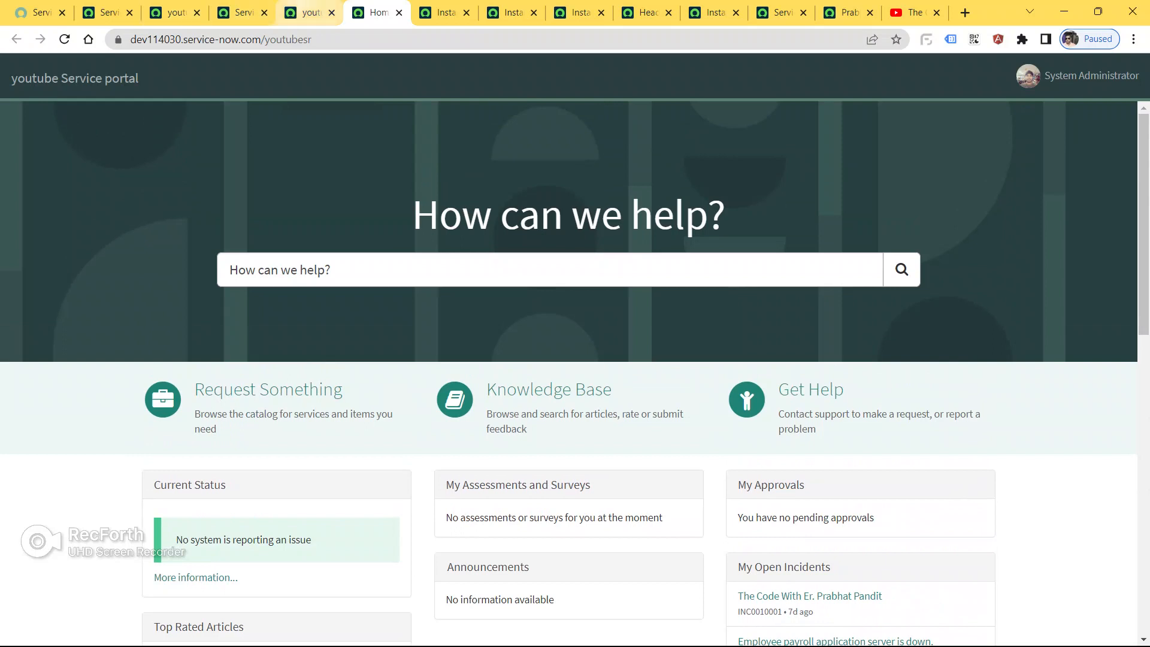
click(309, 13)
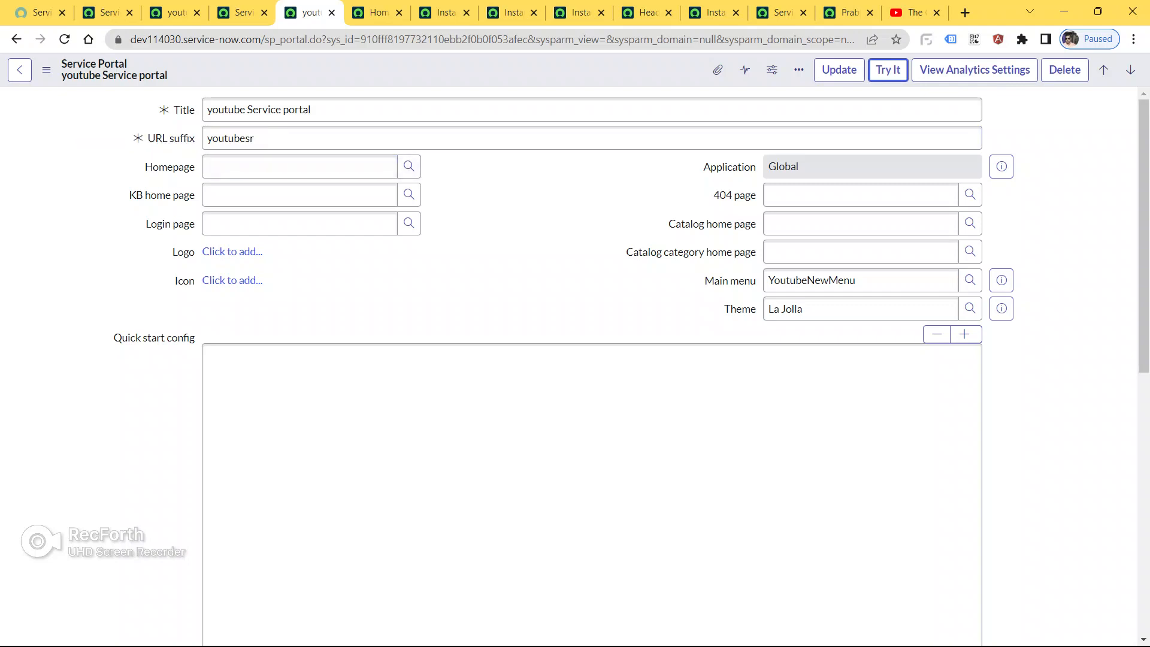
click(888, 70)
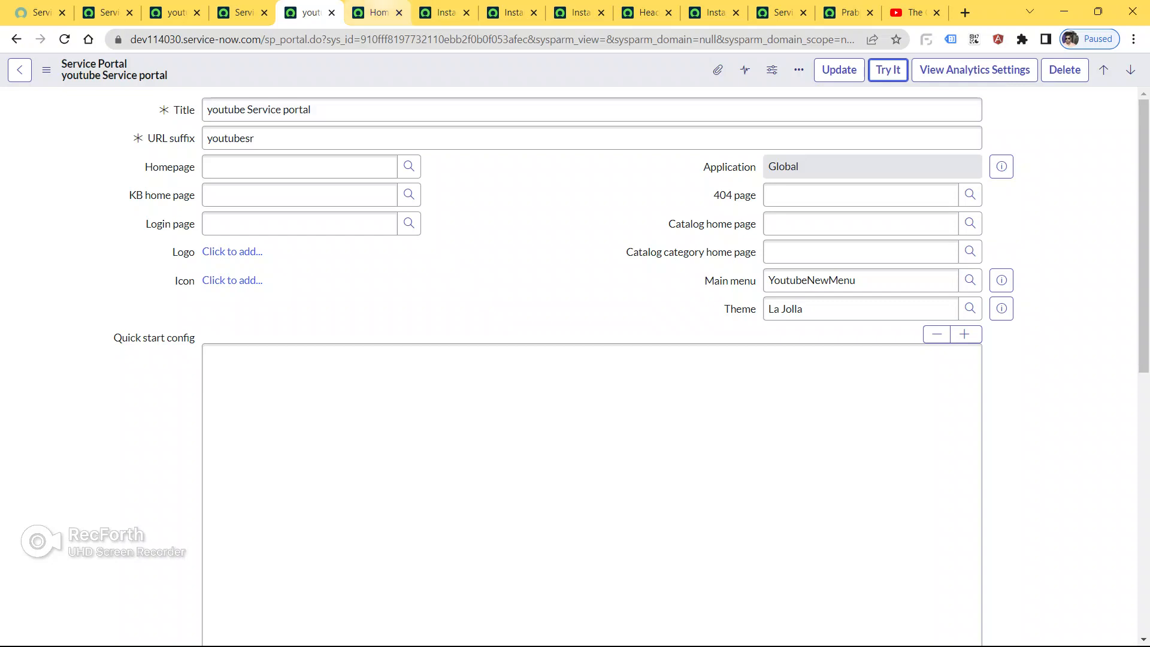
scroll(549, 281, down, 12)
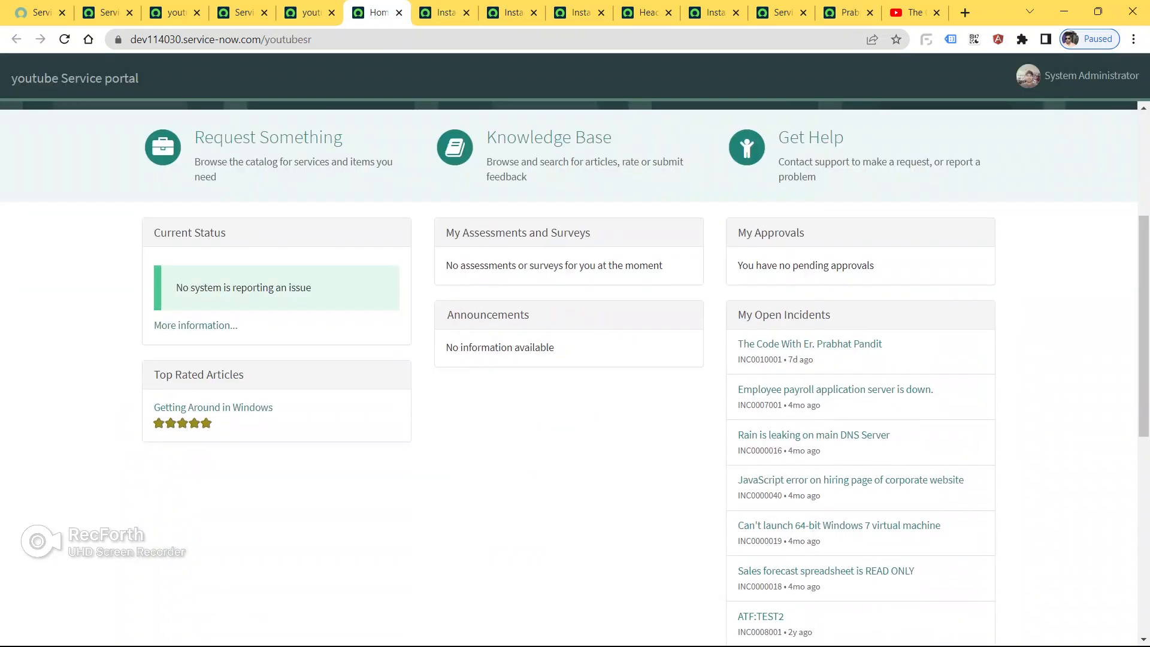
scroll(568, 371, up, 10)
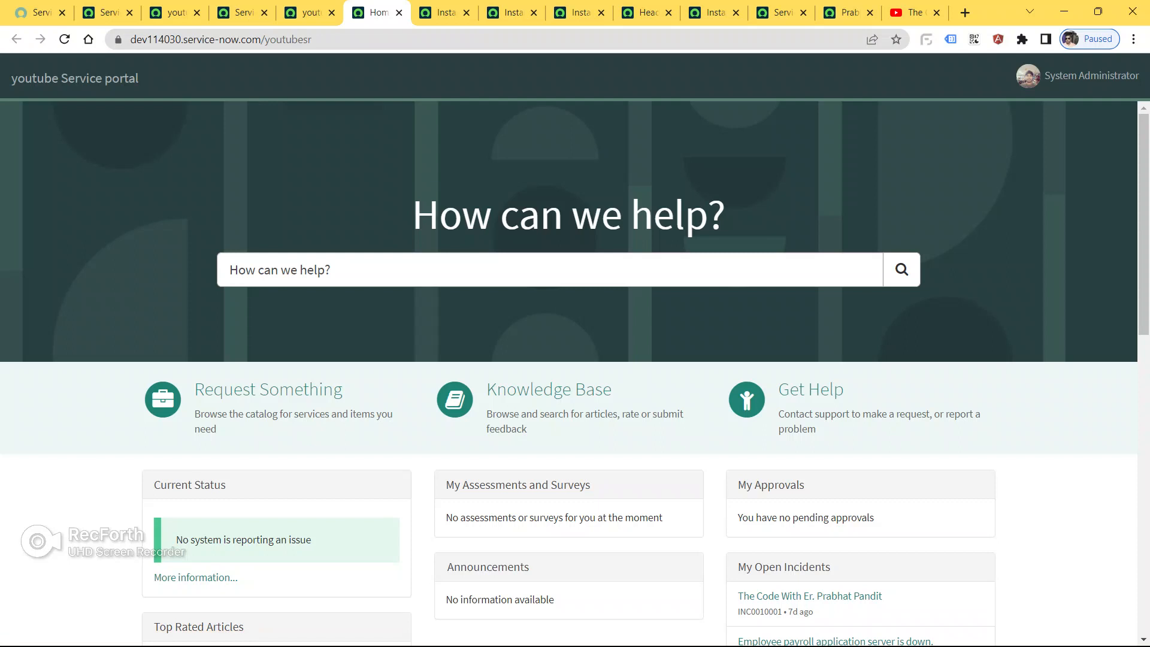
click(309, 12)
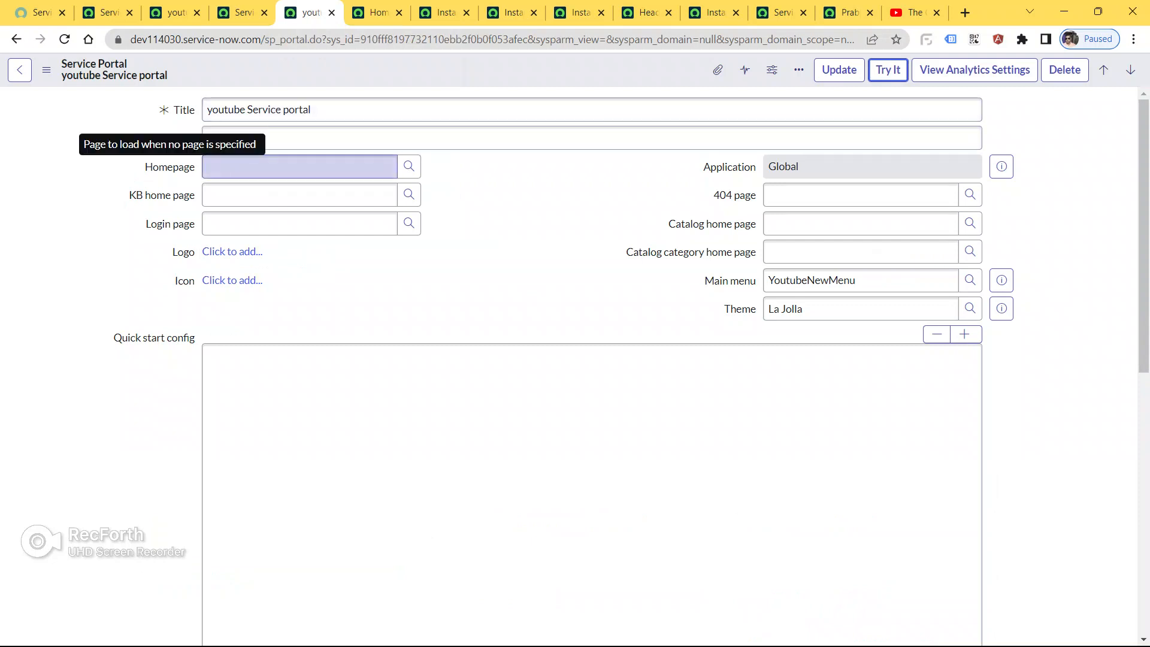
click(376, 12)
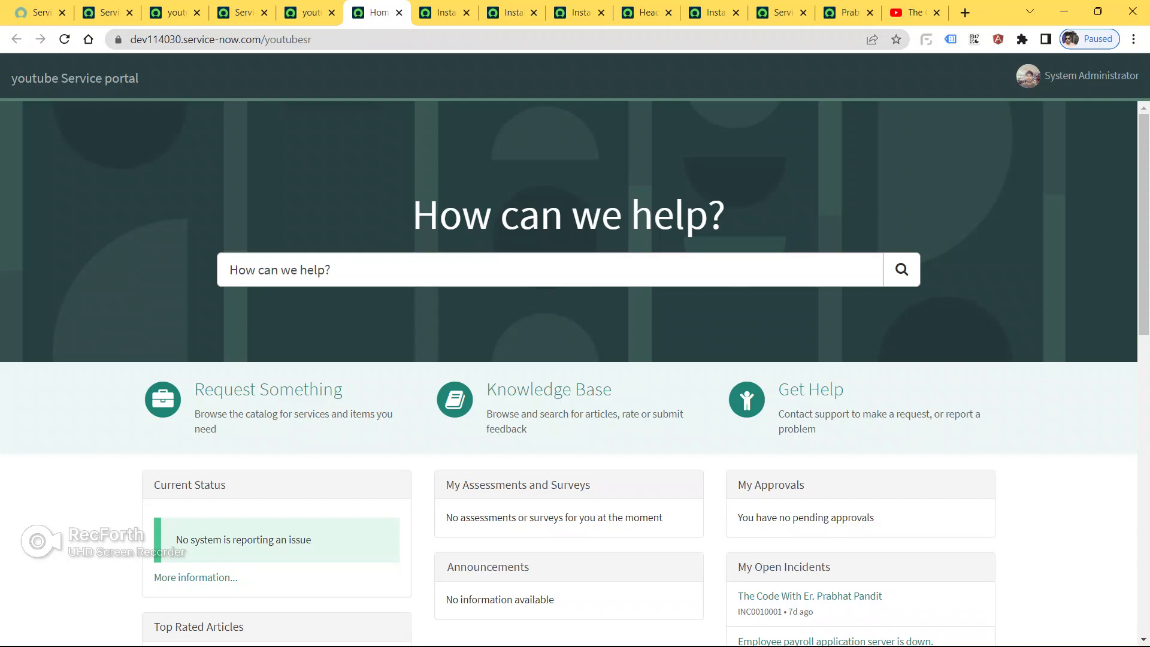
click(309, 12)
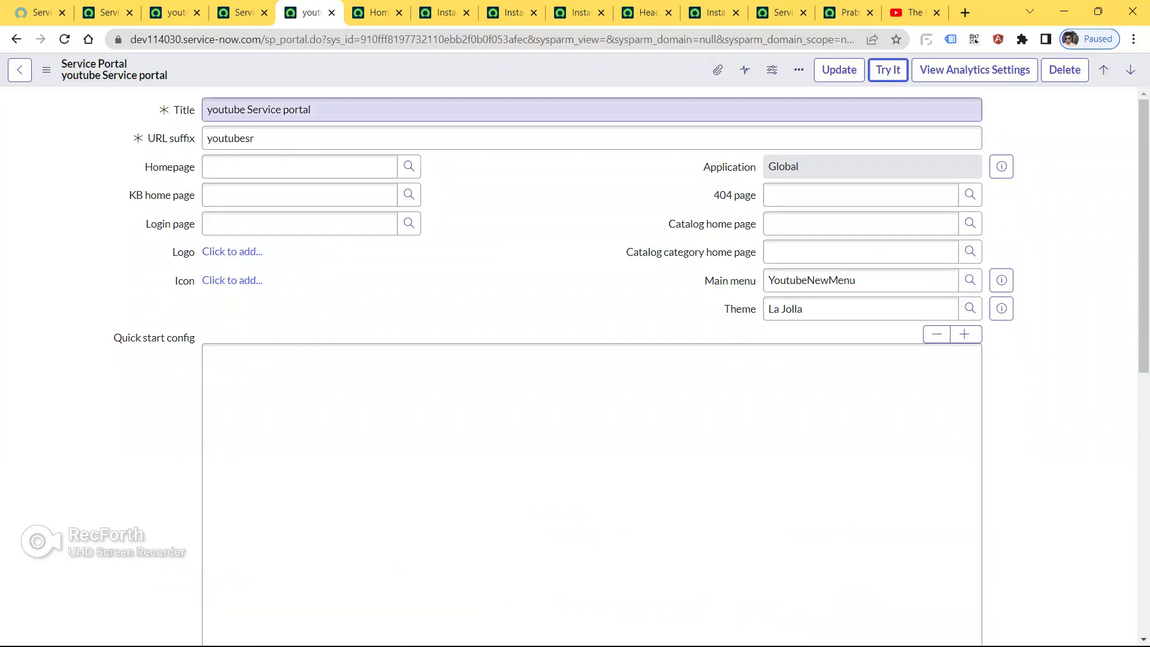
- Copy the page ID youtubeNewPage from the Sublime Text notes and return to the youtube Service portal record in Chrome
click(409, 166)
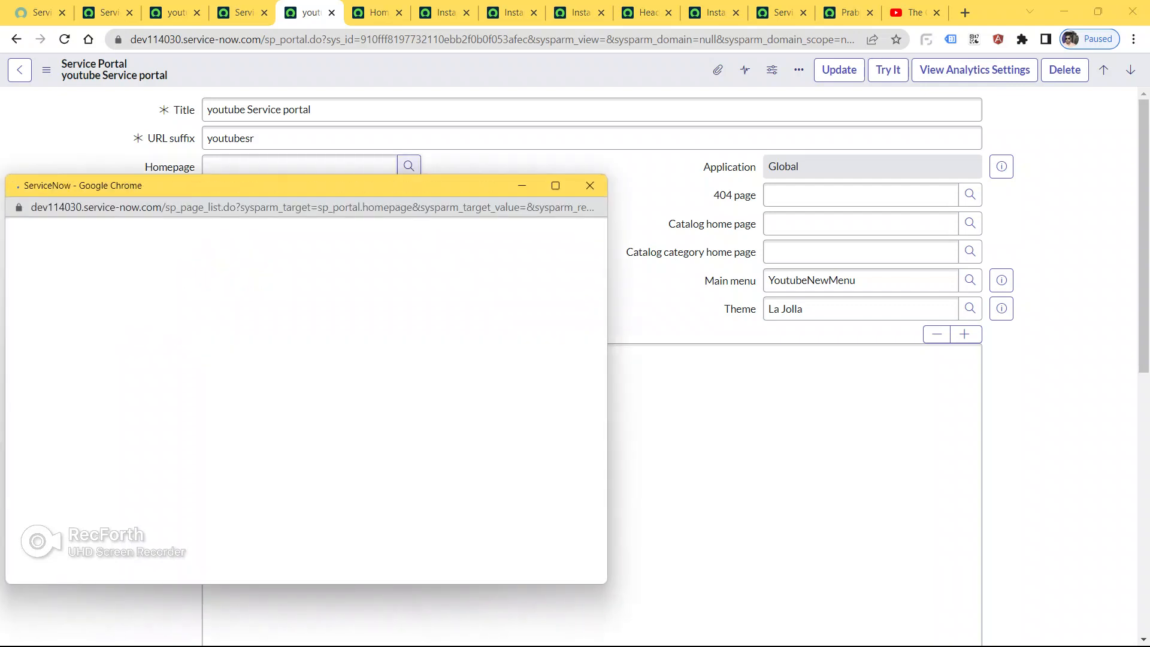
click(589, 185)
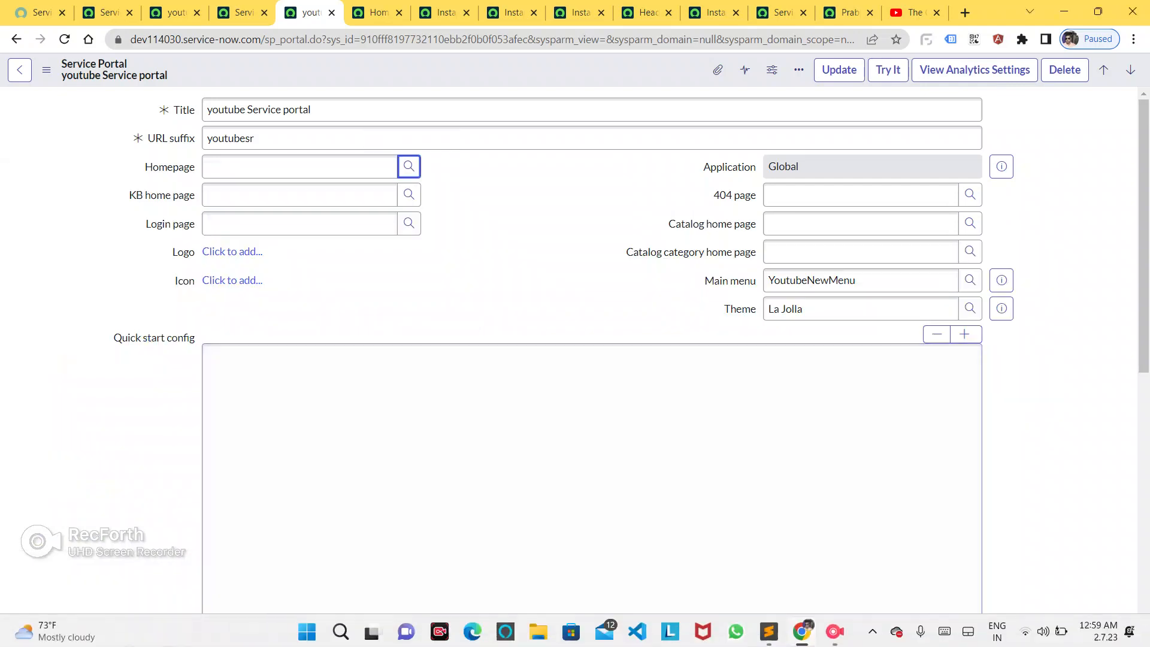
click(769, 629)
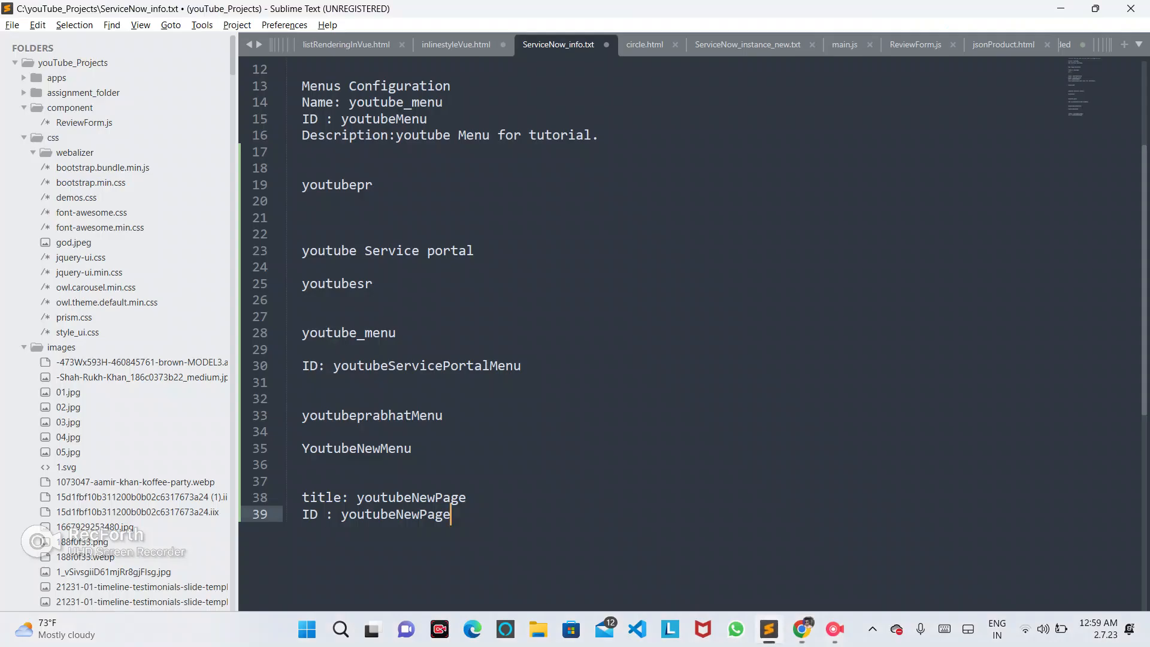
double_click(380, 514)
key(ctrl+c)
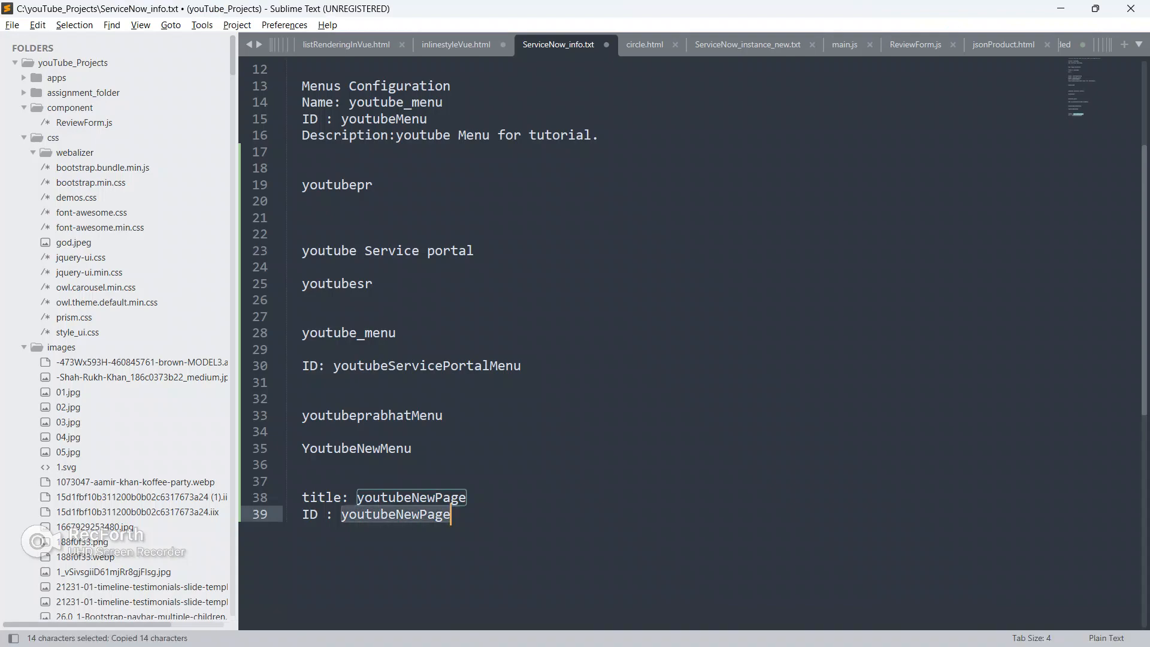
key(alt+Tab)
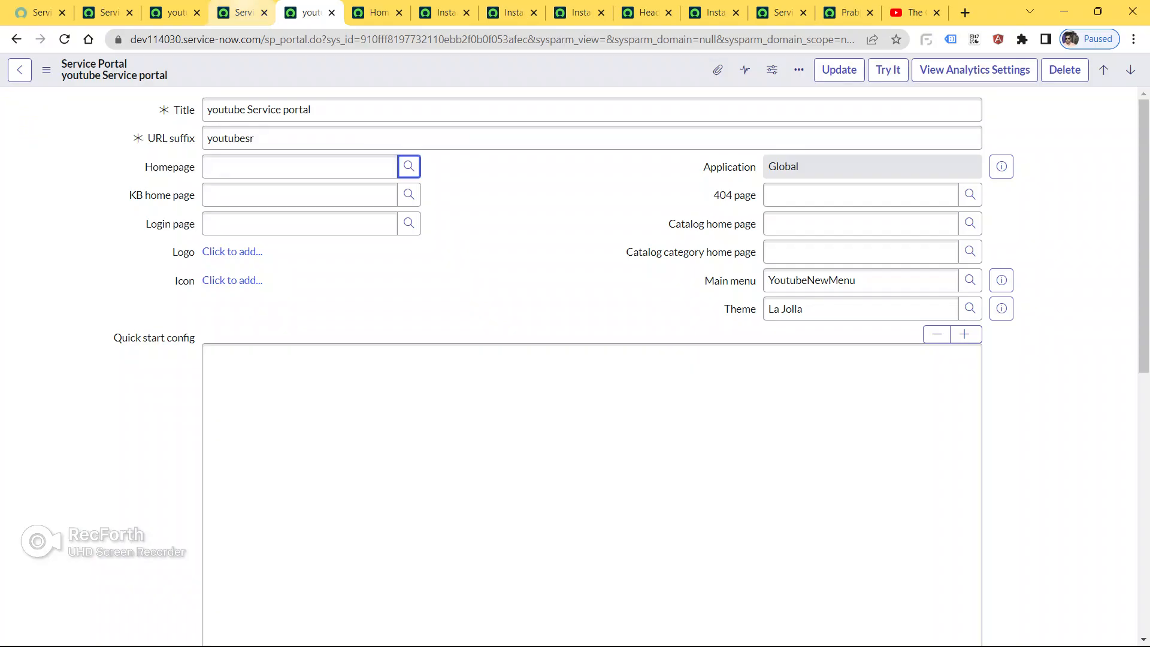
- Find the youtubeNewPage page, set it as the portal's Homepage, and save the portal record
click(409, 166)
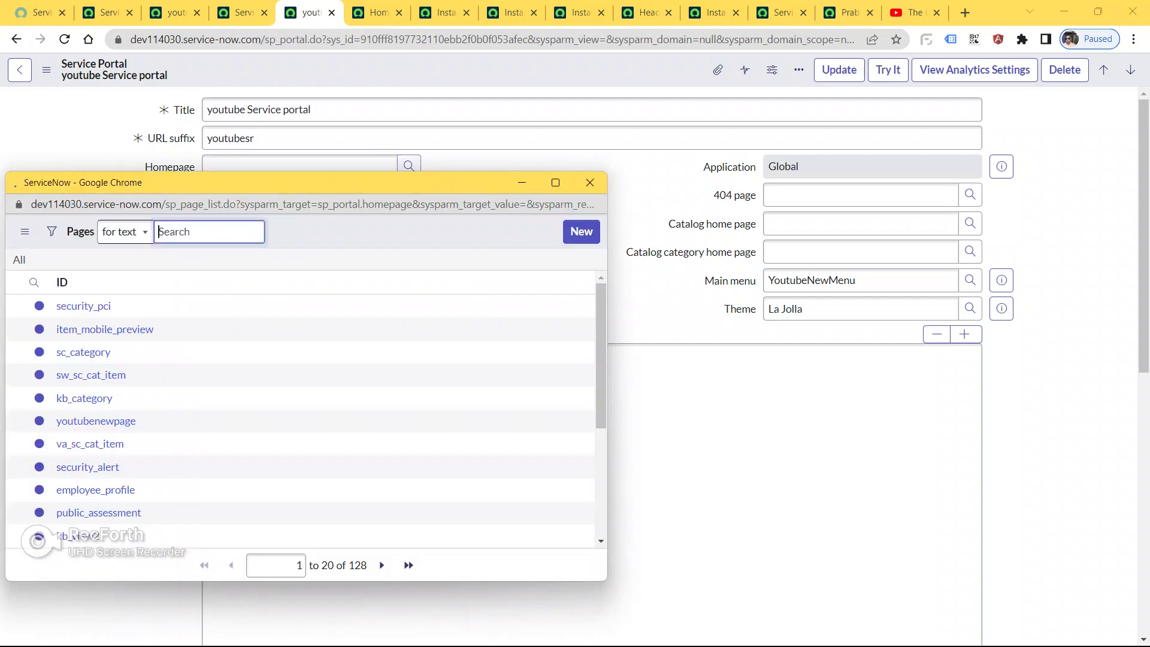
key(ctrl+v)
key(Return)
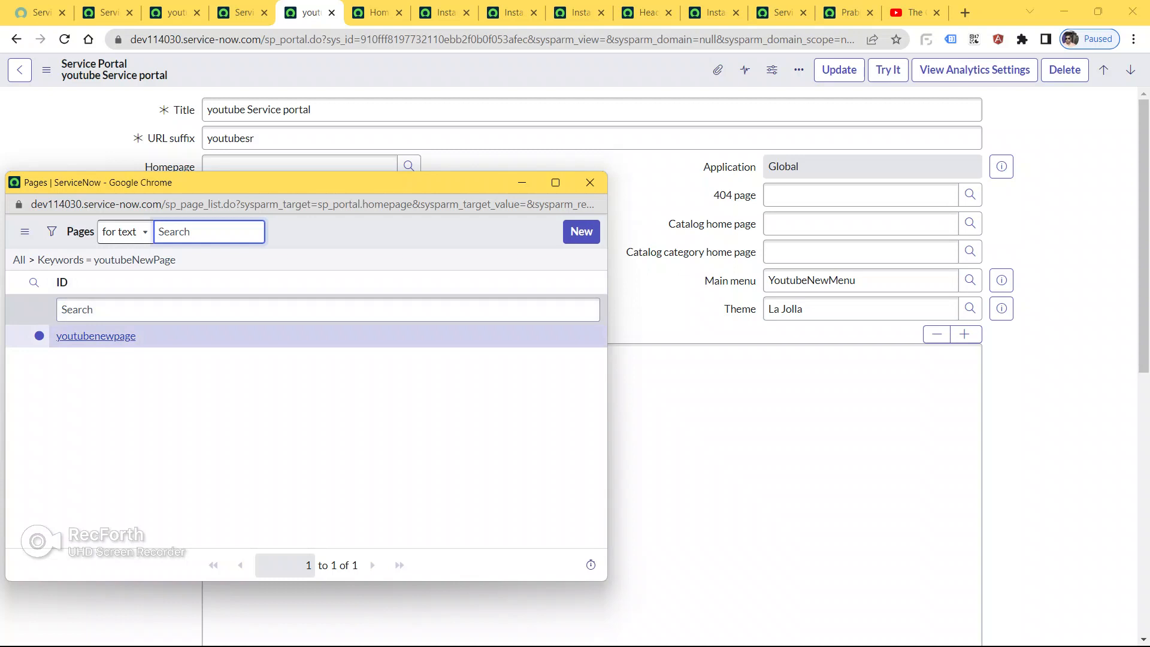
click(96, 336)
key(alt+Tab)
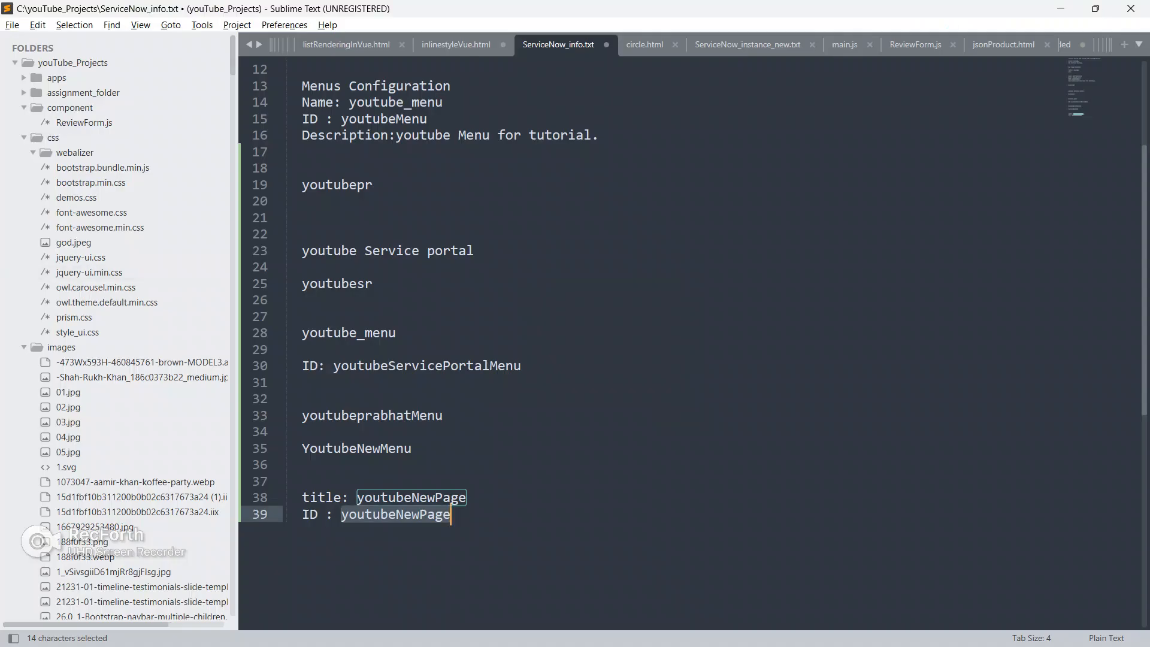
key(alt+Tab)
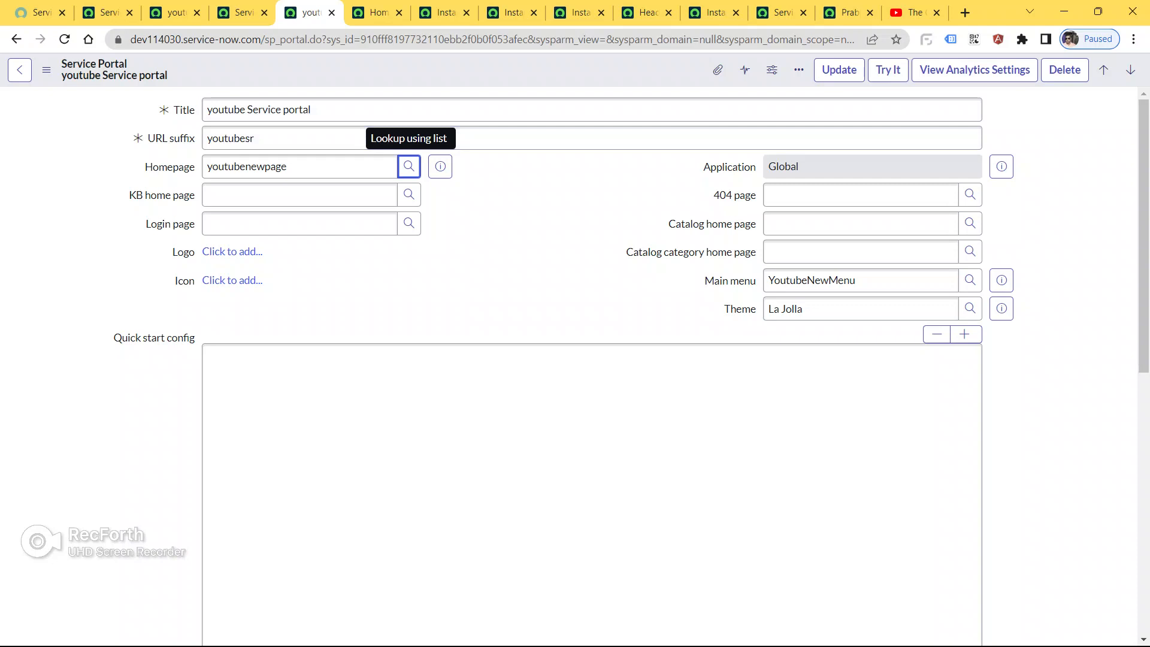
right_click(528, 69)
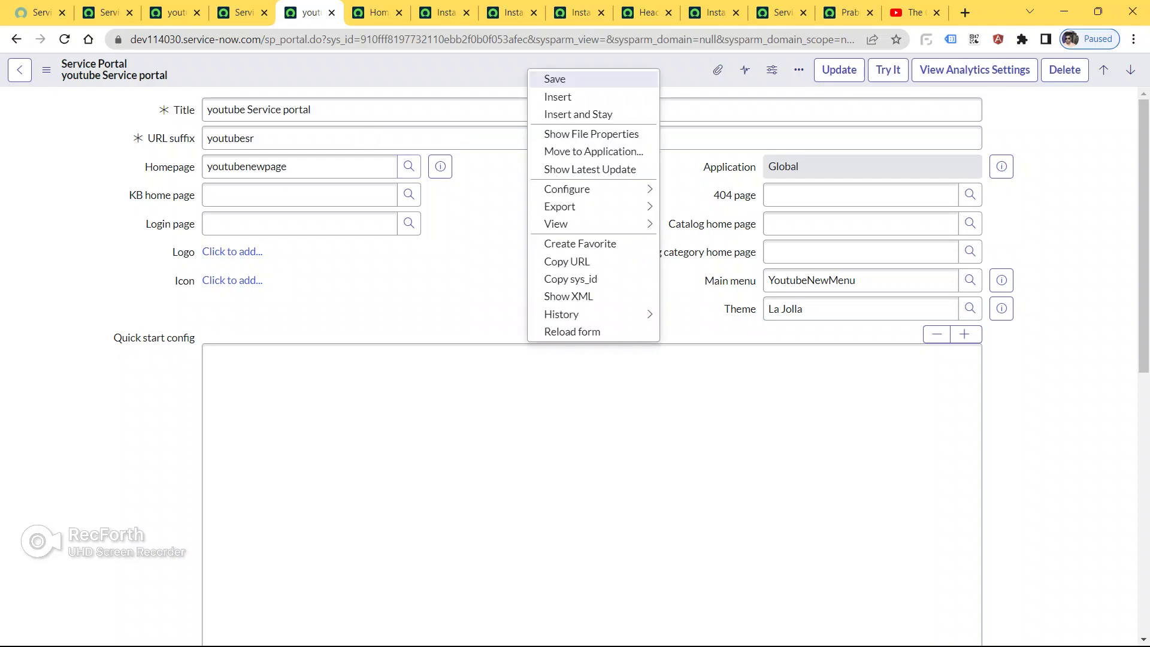
click(554, 78)
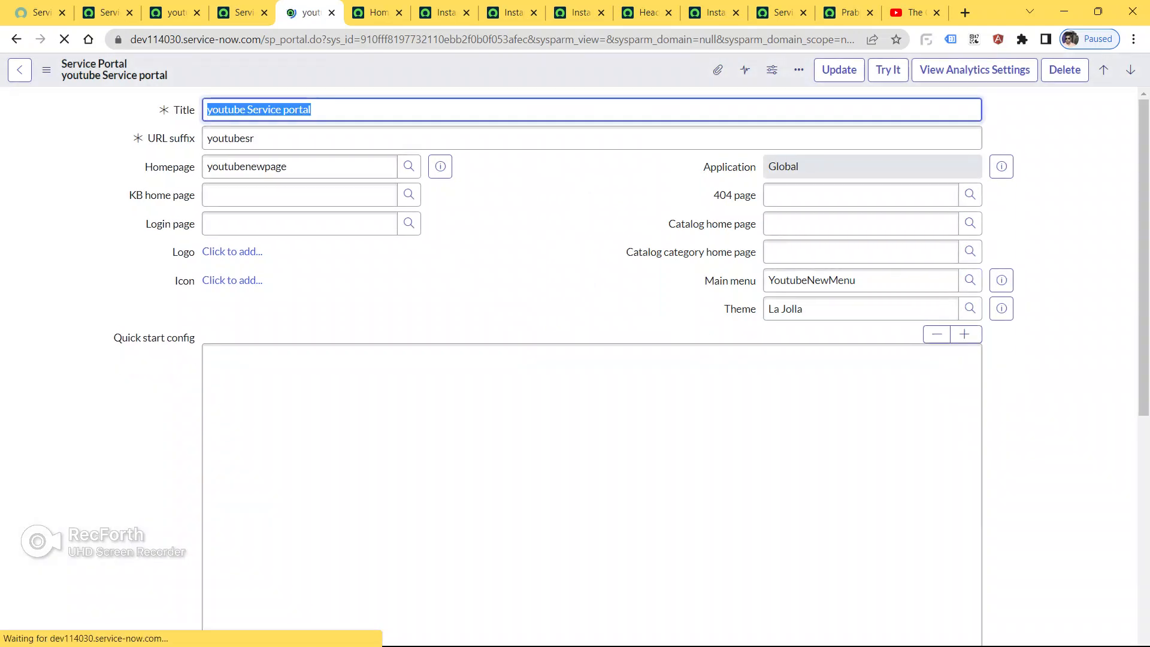
- Reload the live youtubesr portal to check its new homepage
click(378, 12)
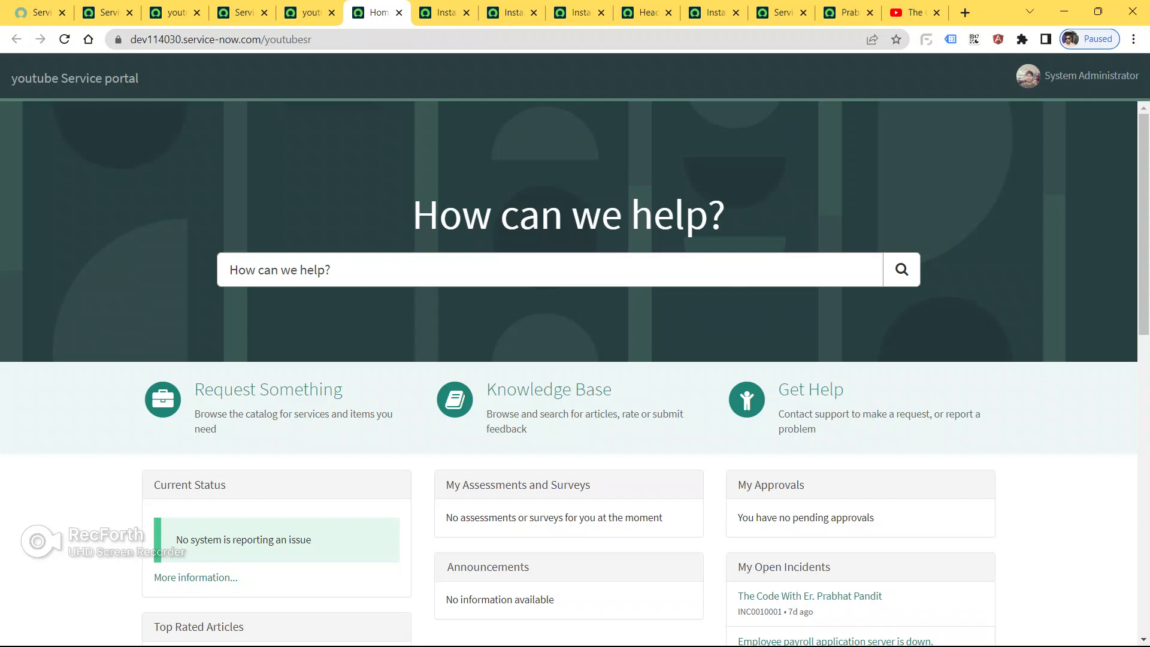
click(308, 13)
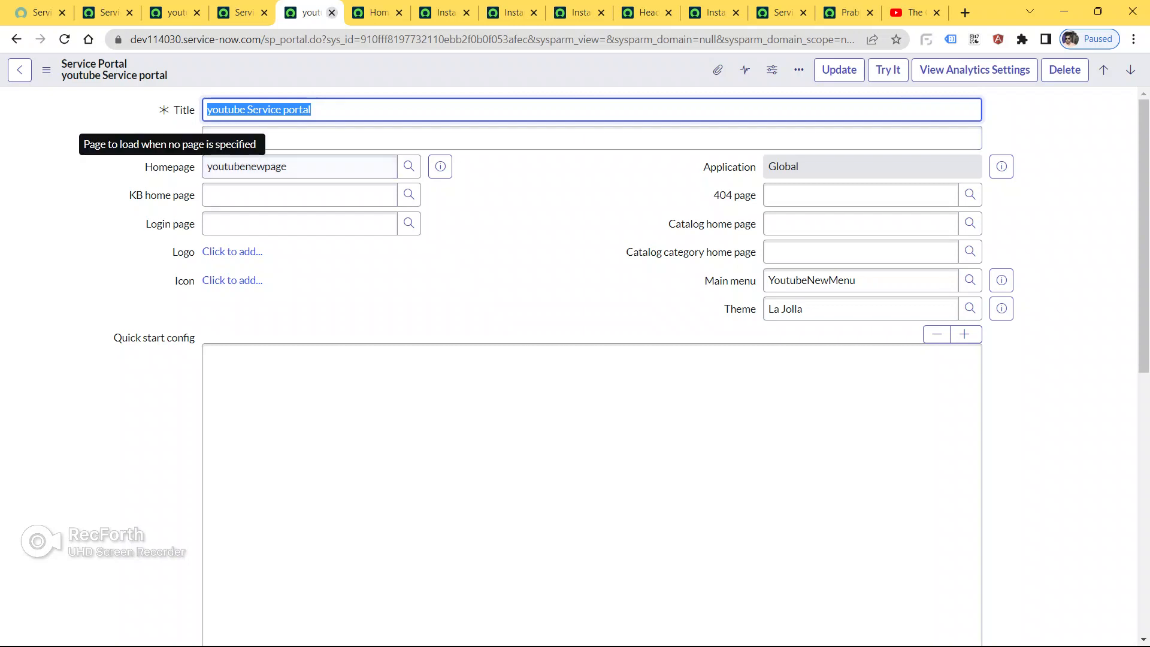
key(ctrl+Tab)
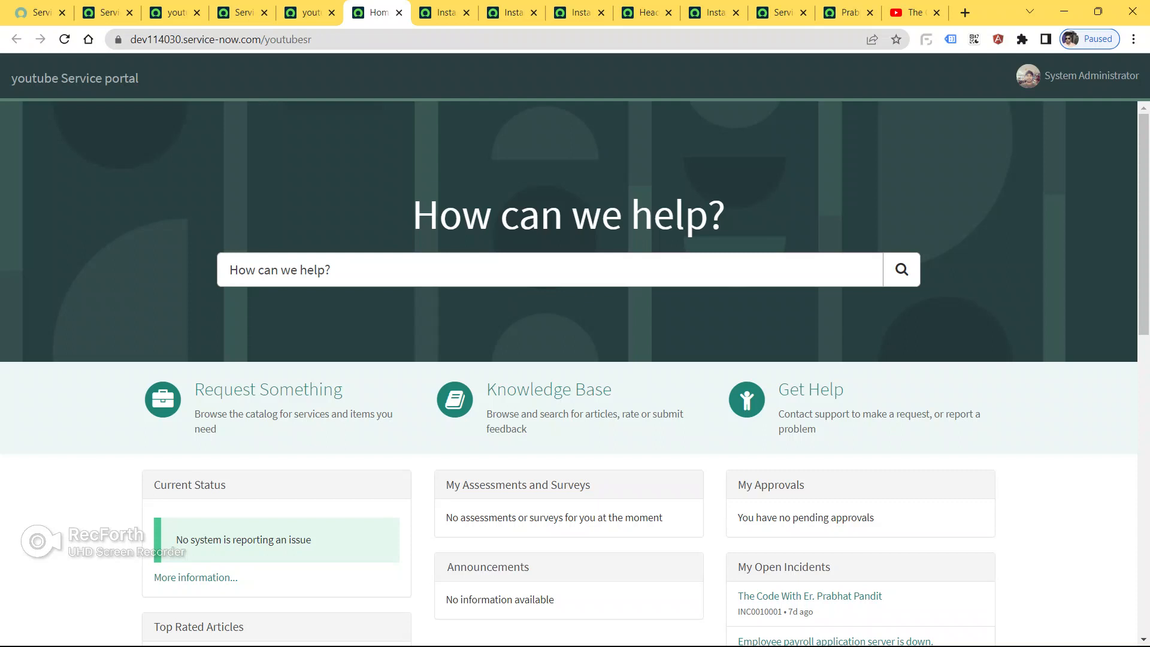
key(ctrl+l)
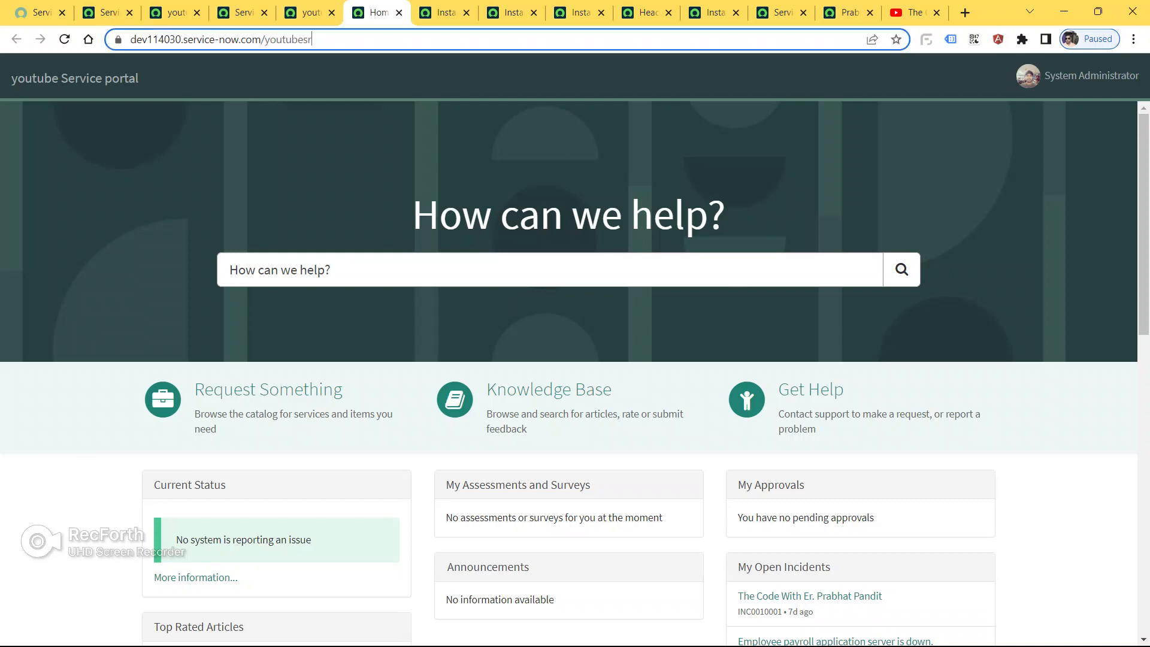
key(Return)
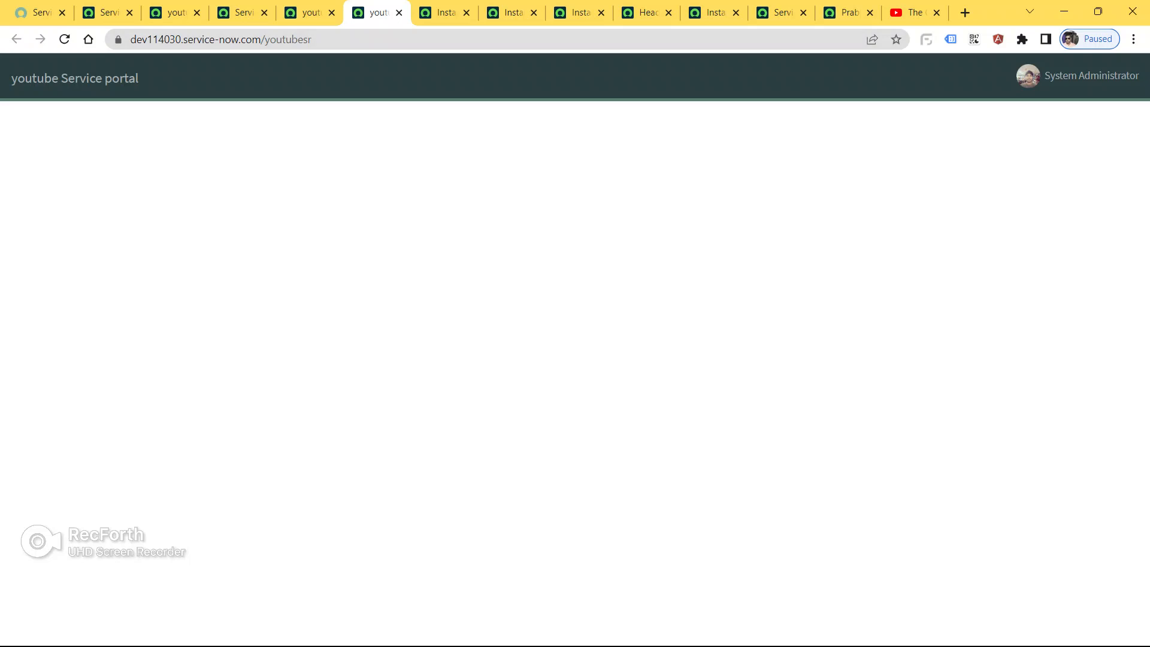
- Copy the main menu name YoutubeNewMenu from the portal record to the end of the Sublime Text notes, and return to the record
click(309, 12)
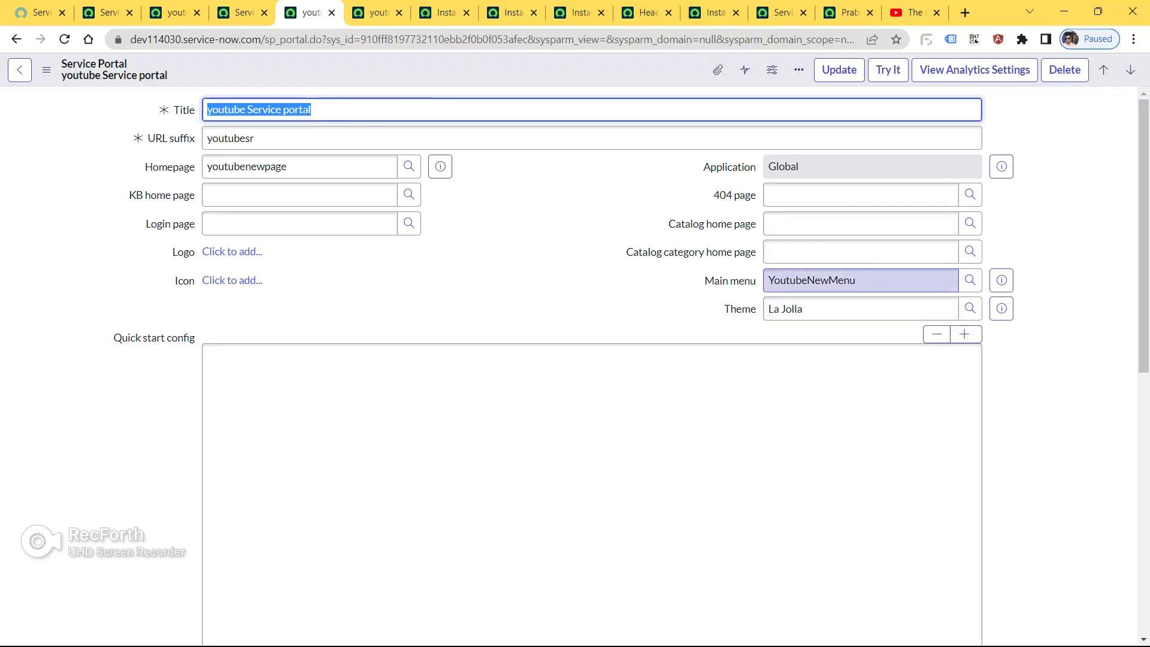
double_click(829, 281)
key(ctrl+c)
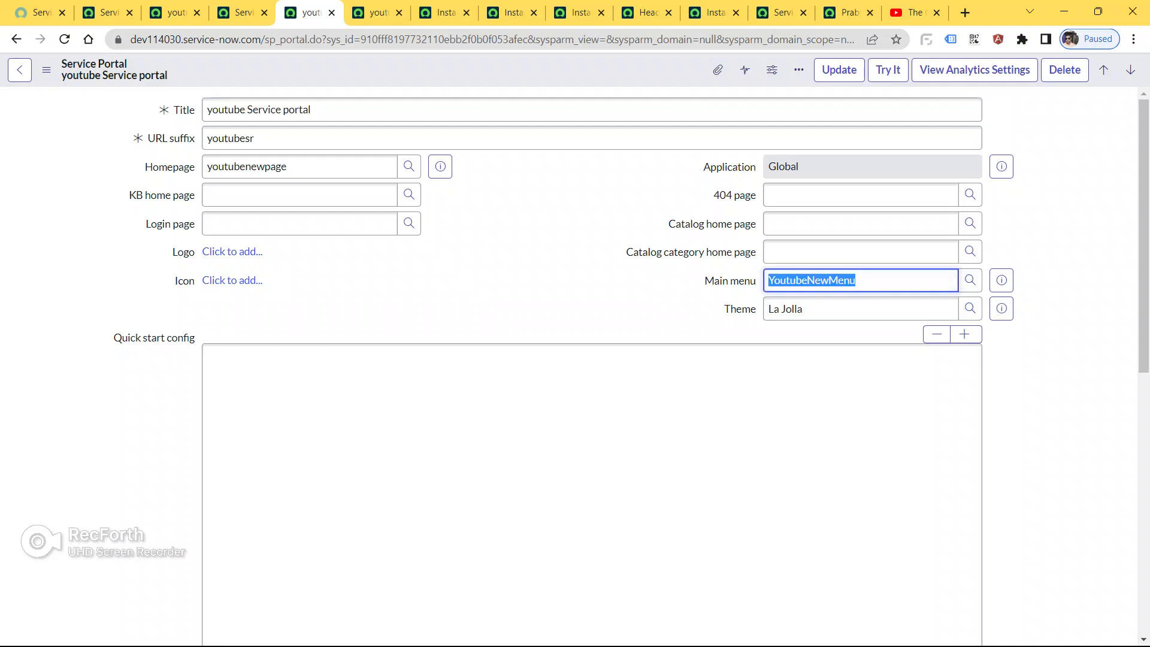
key(alt+Tab)
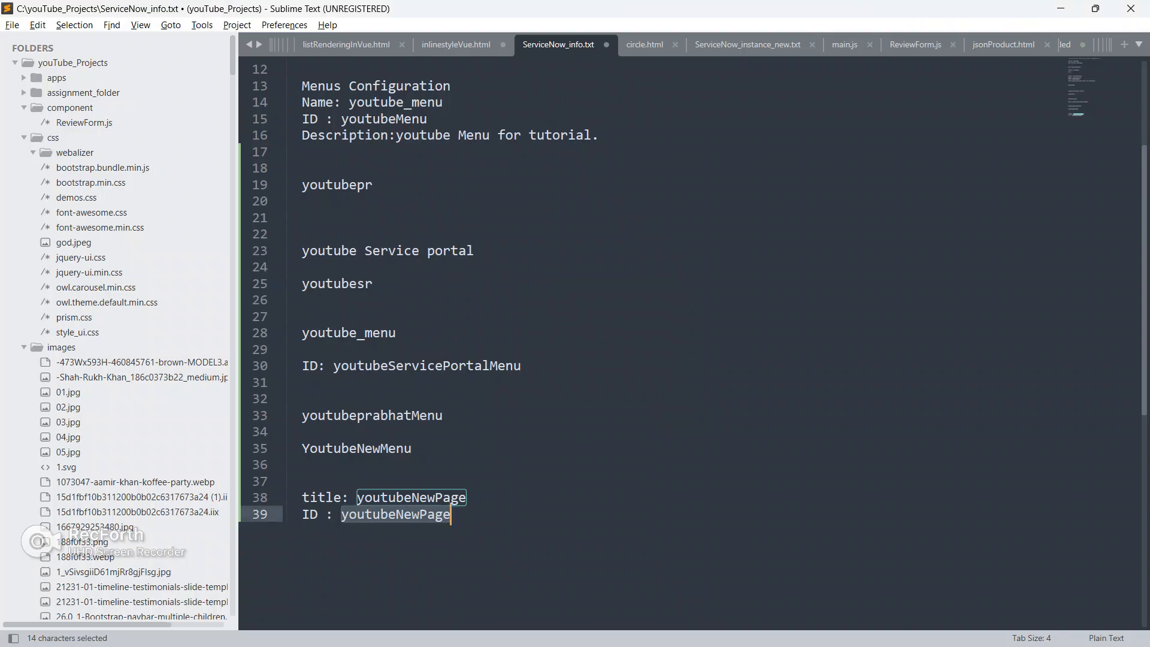
key(End)
key(Return)
key(Return)
key(Return)
key(ctrl+v)
key(alt+Tab)
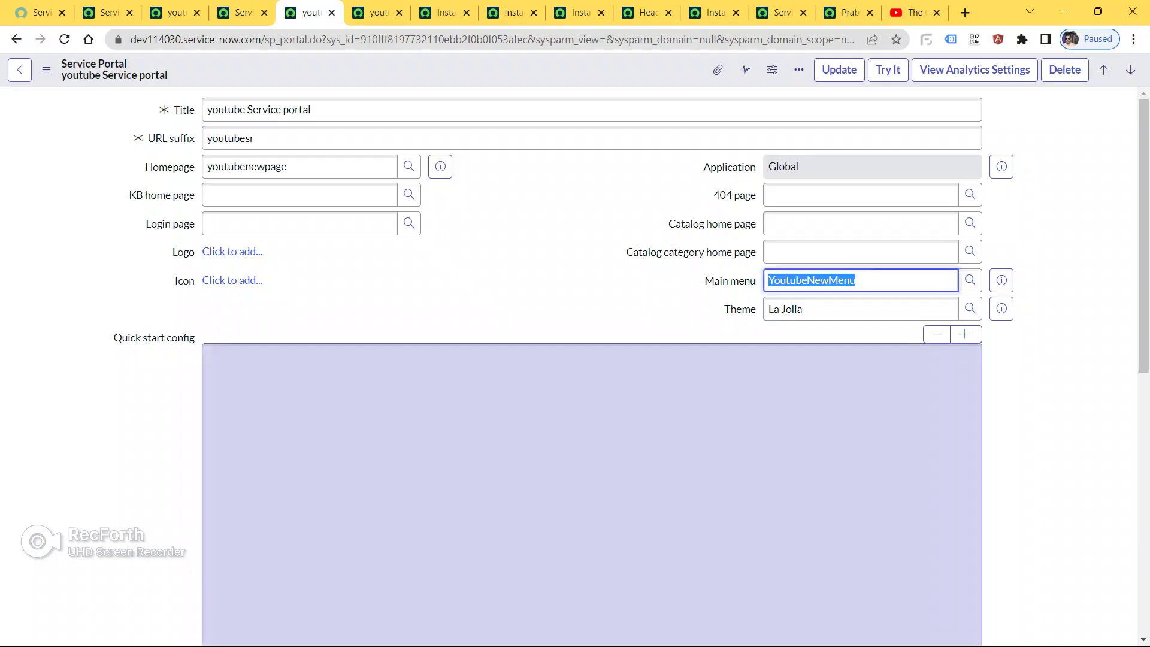
- Set the portal's main menu to the Custom Navbar entry bearing the author's name, and save the portal record
click(970, 280)
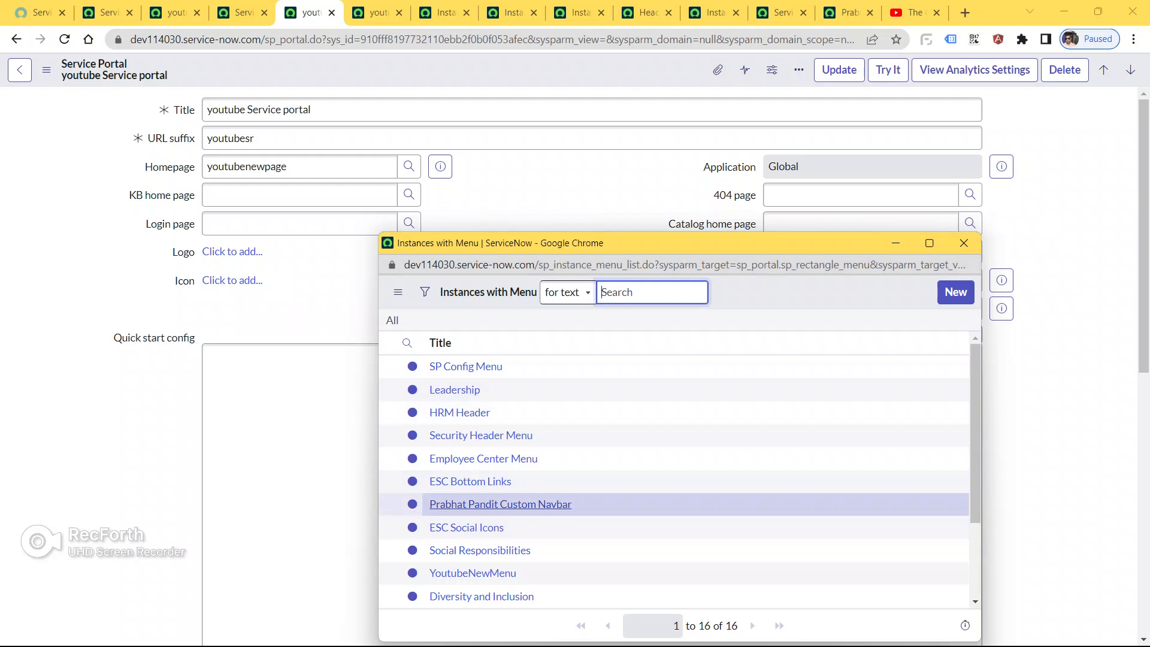
click(500, 503)
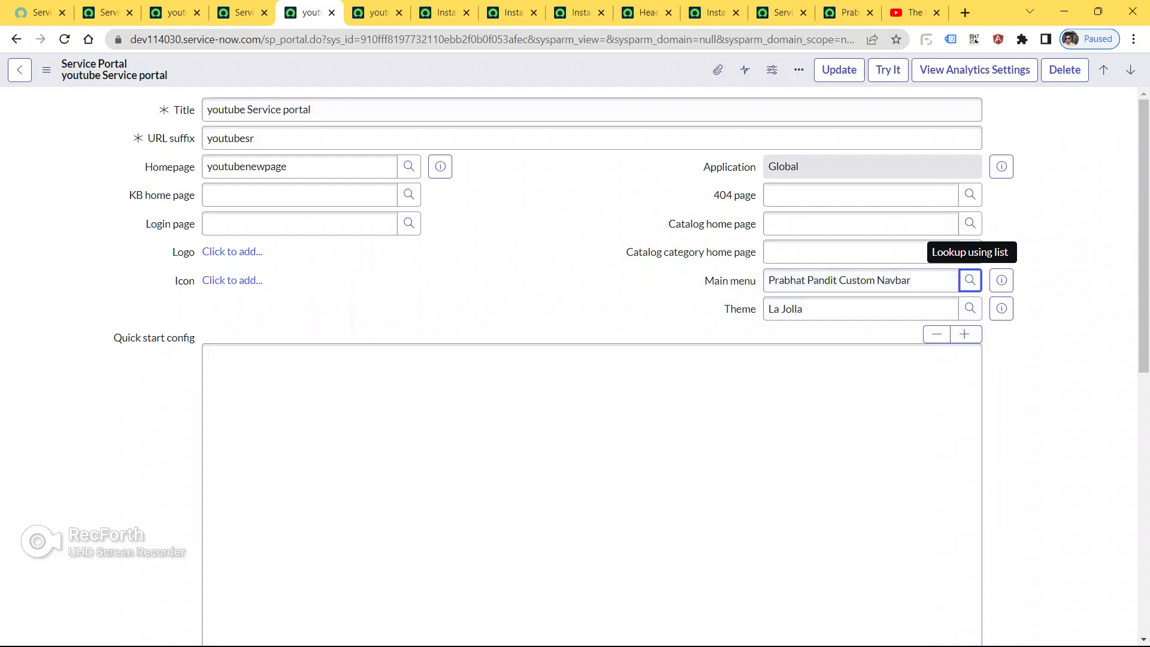
right_click(533, 70)
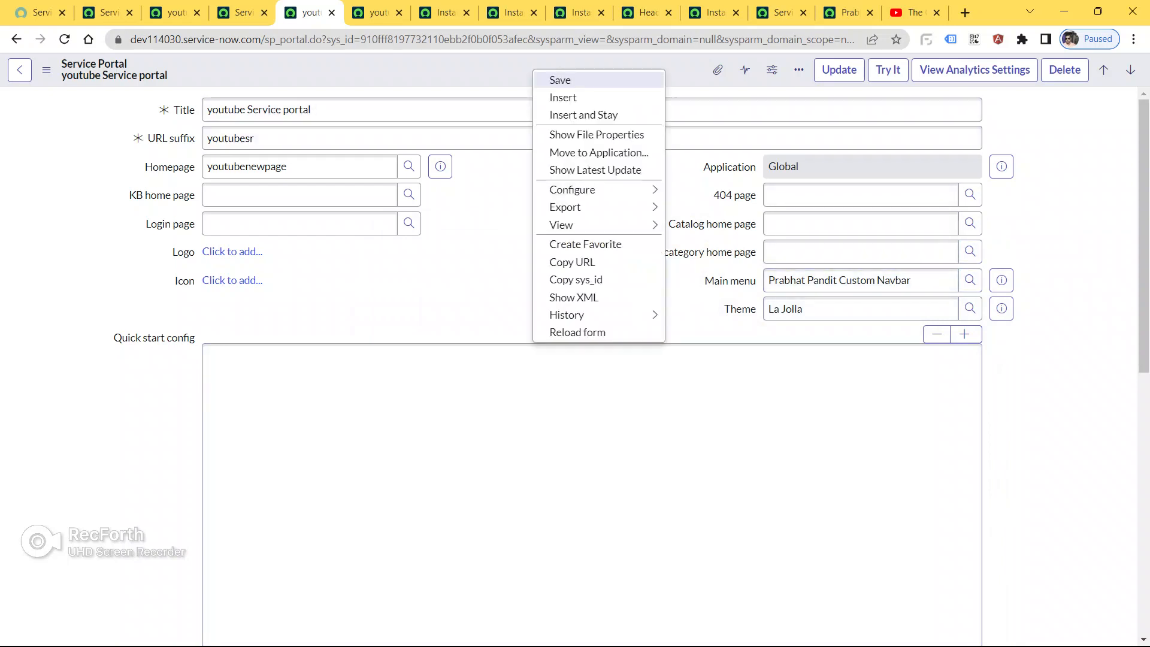
click(560, 80)
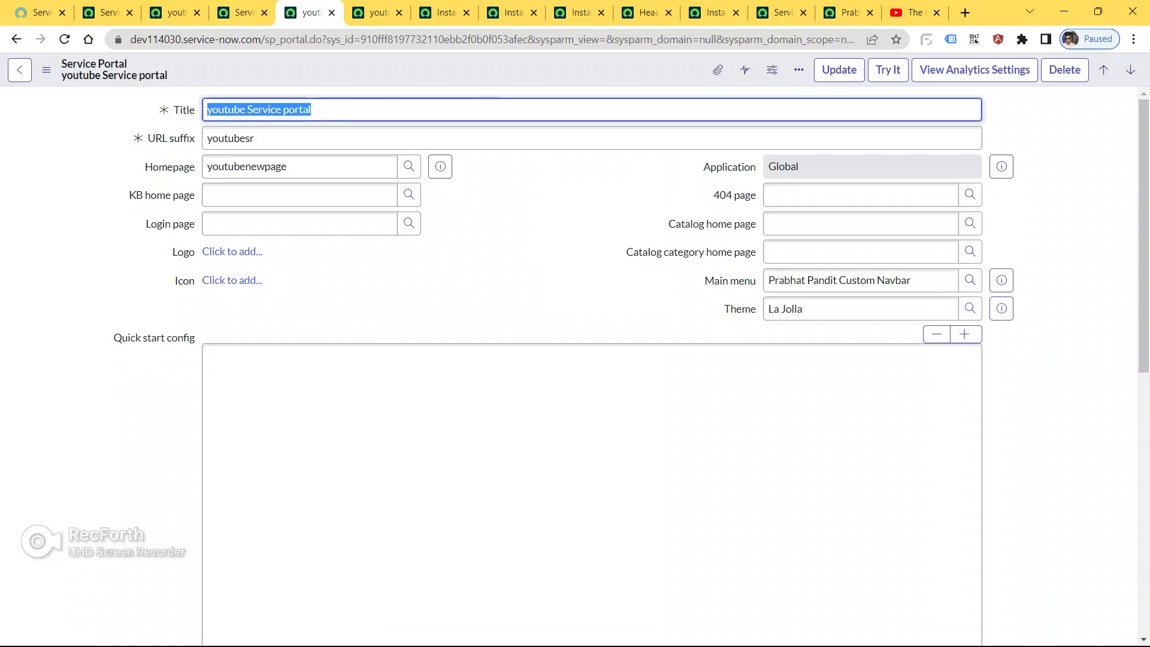
- Reload the live youtubesr portal and open its Home, About Us and Catalog menus to check the navigation bar
click(378, 12)
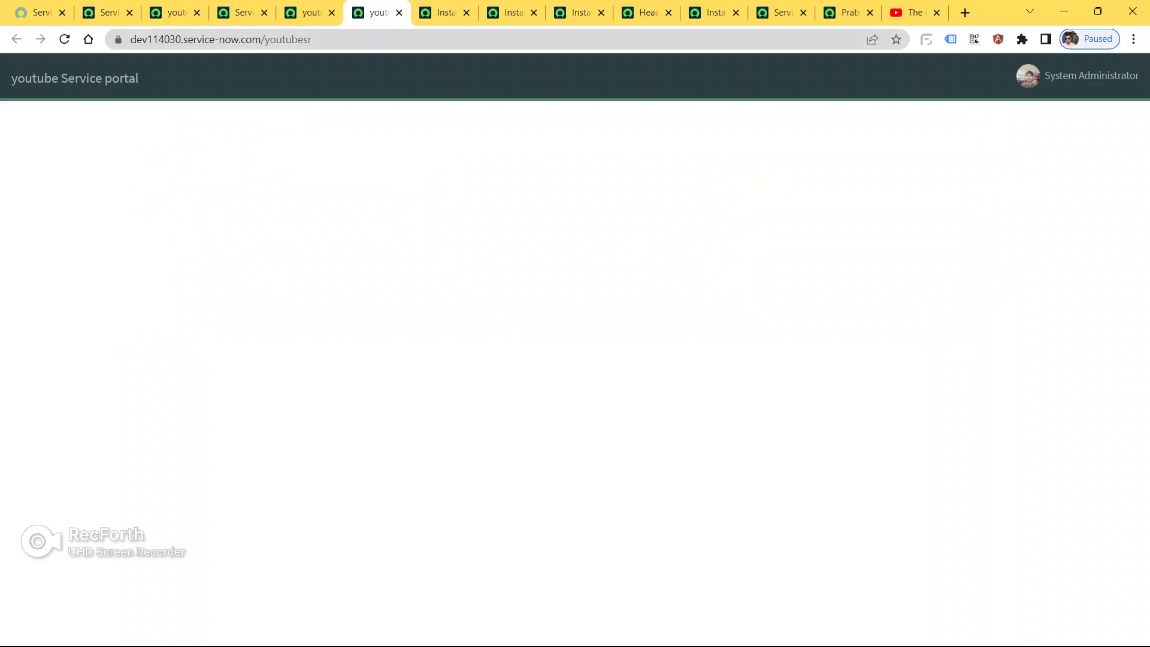
key(ctrl+l)
key(Return)
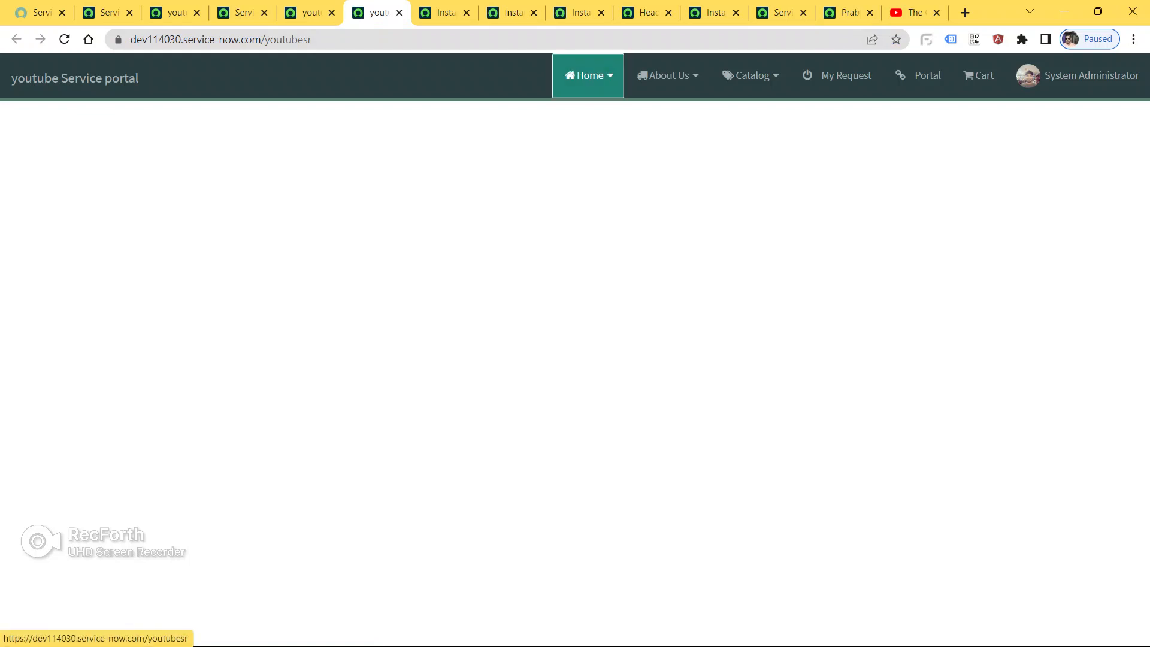
click(588, 75)
click(668, 75)
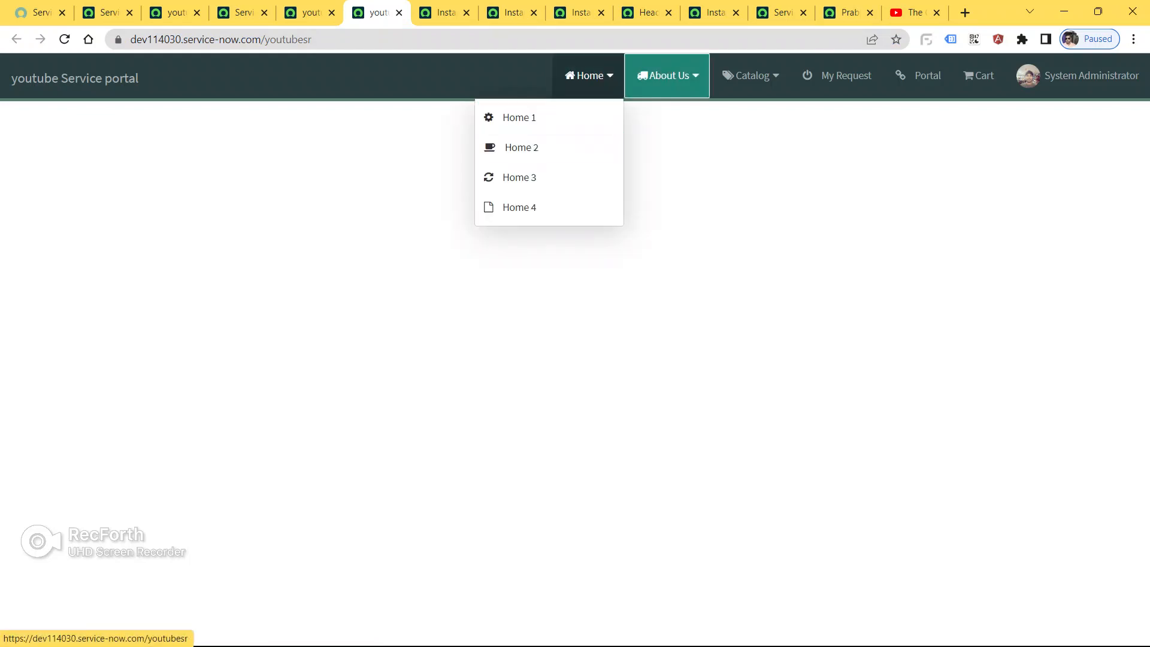
click(750, 75)
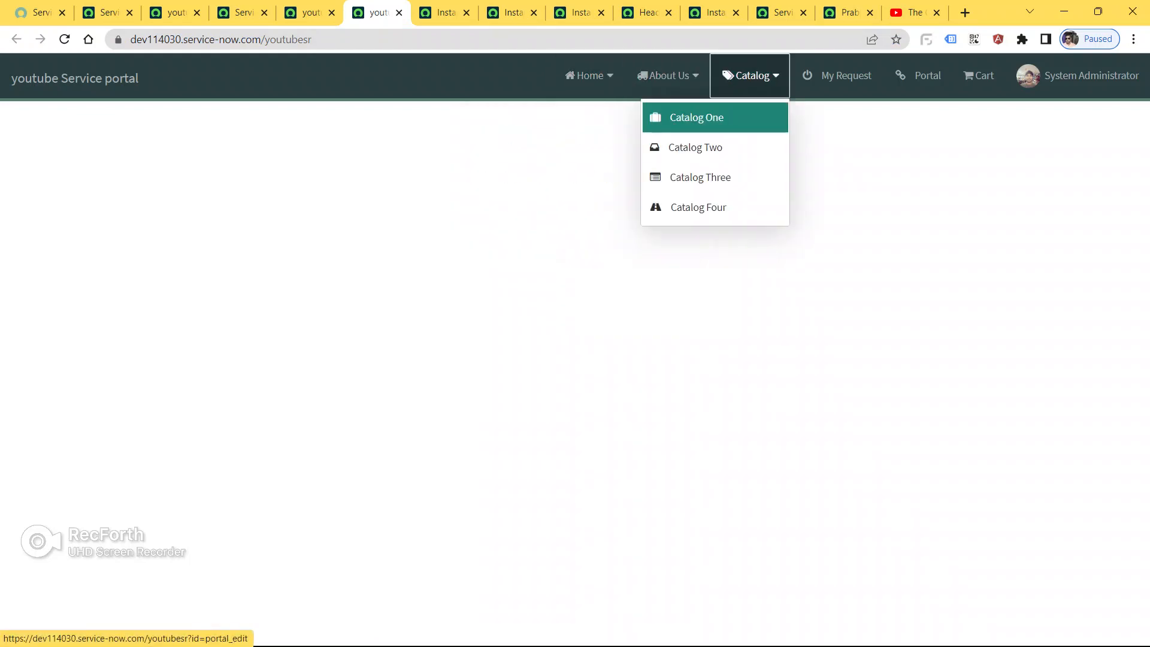
click(527, 197)
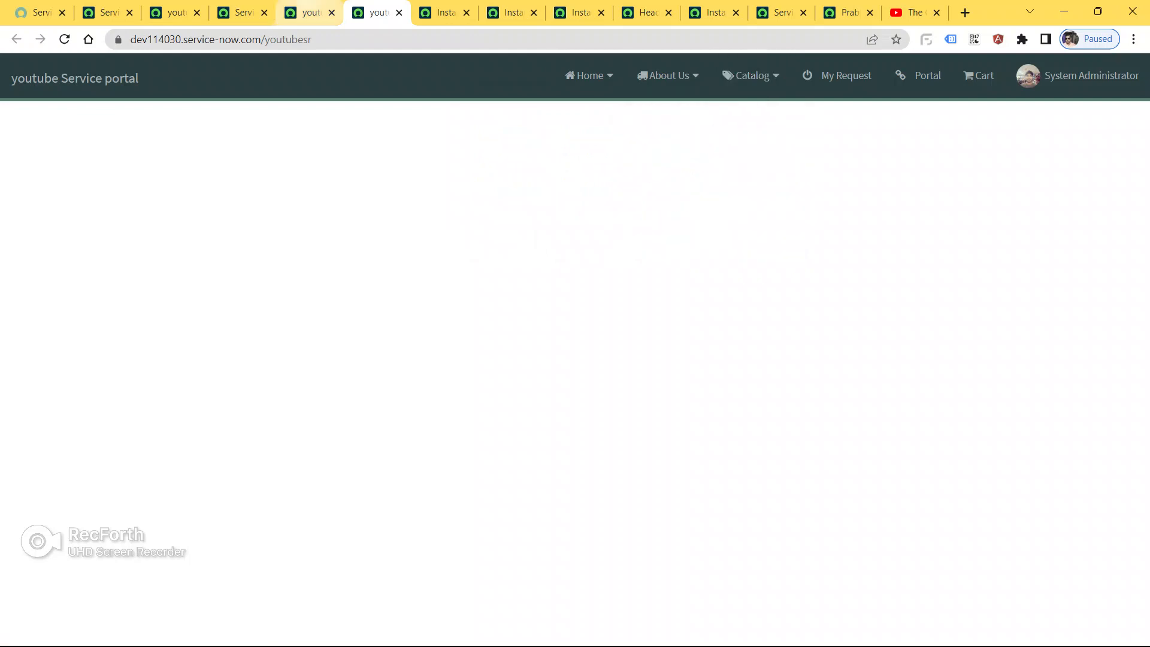
- Copy the menu name YoutubeNewMenu from the end of the Sublime Text notes and return to the portal record in Chrome
click(310, 12)
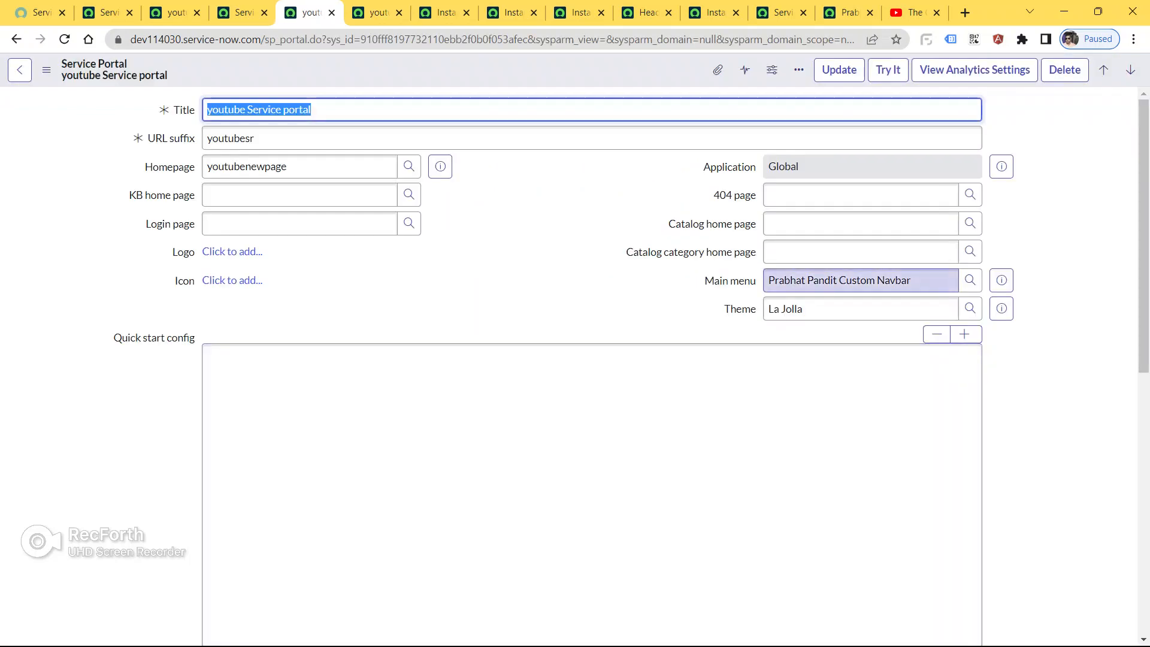
key(alt+Tab)
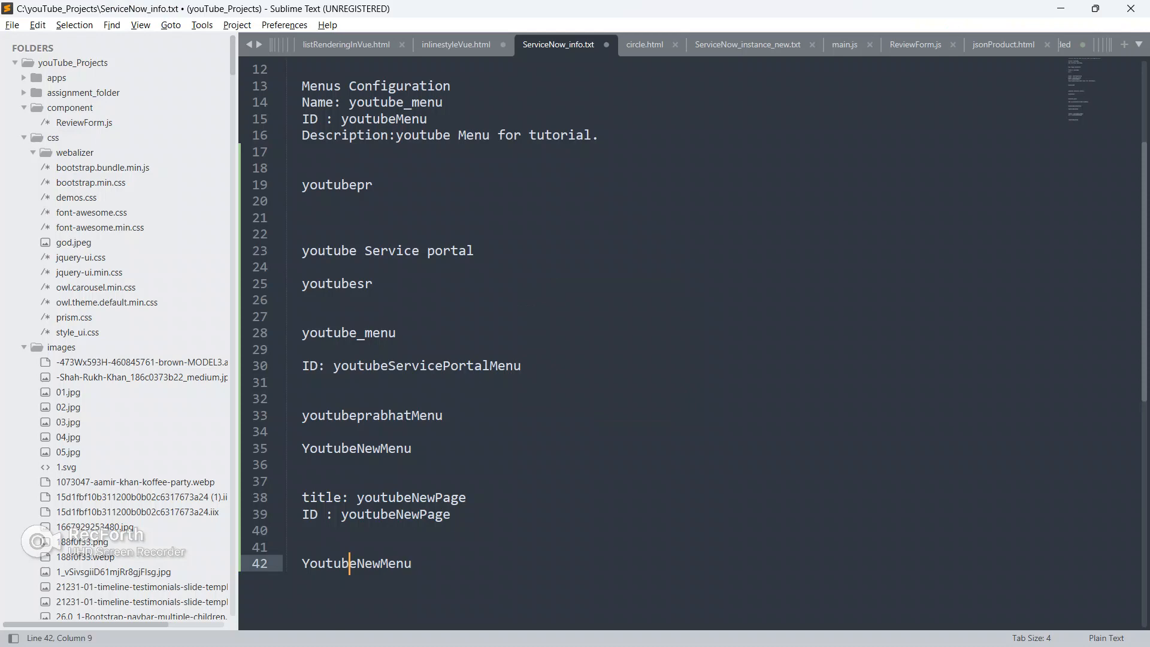
double_click(348, 562)
key(ctrl+c)
key(alt+Tab)
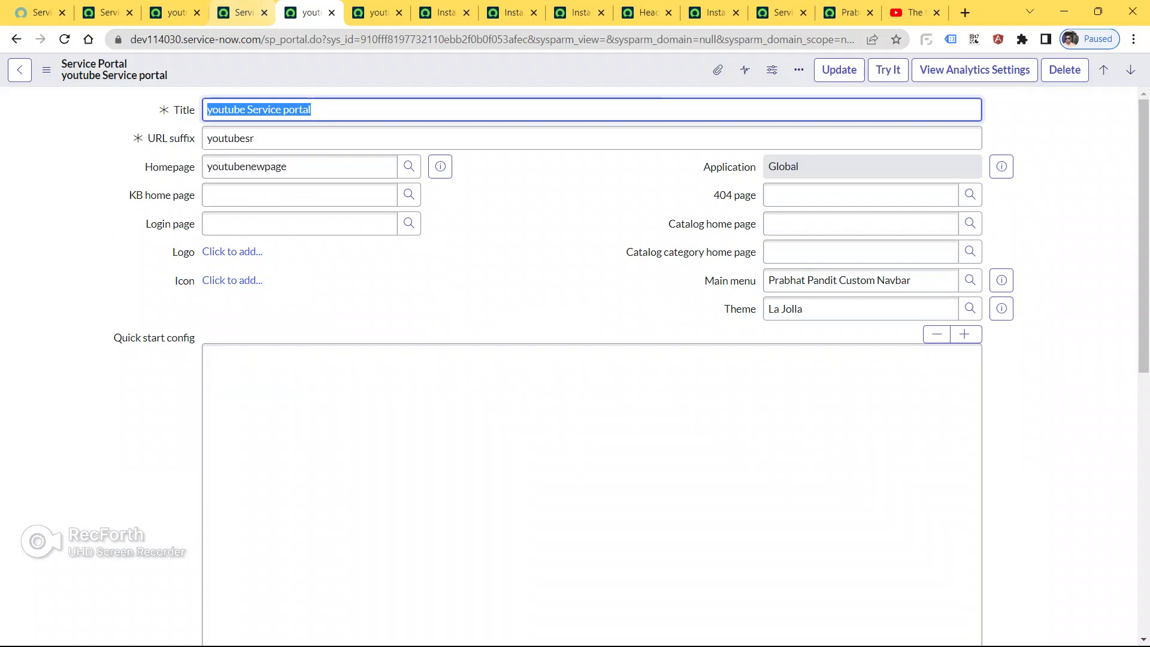
key(ctrl+Tab)
key(ctrl+shift+Tab)
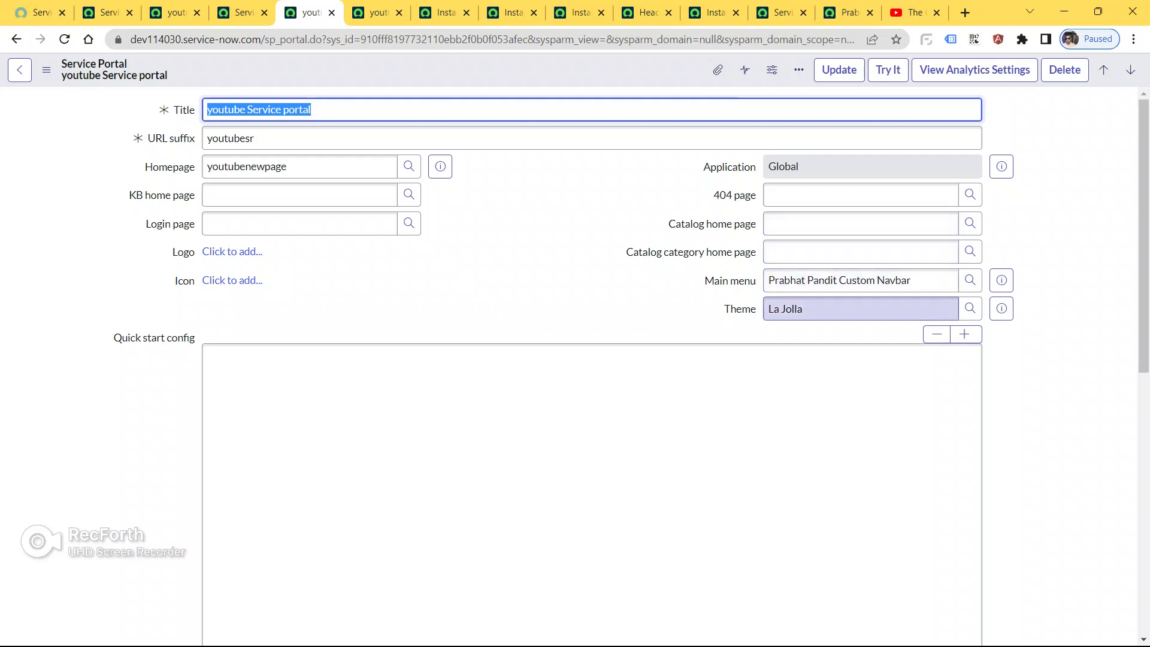
scroll(574, 359, down, 10)
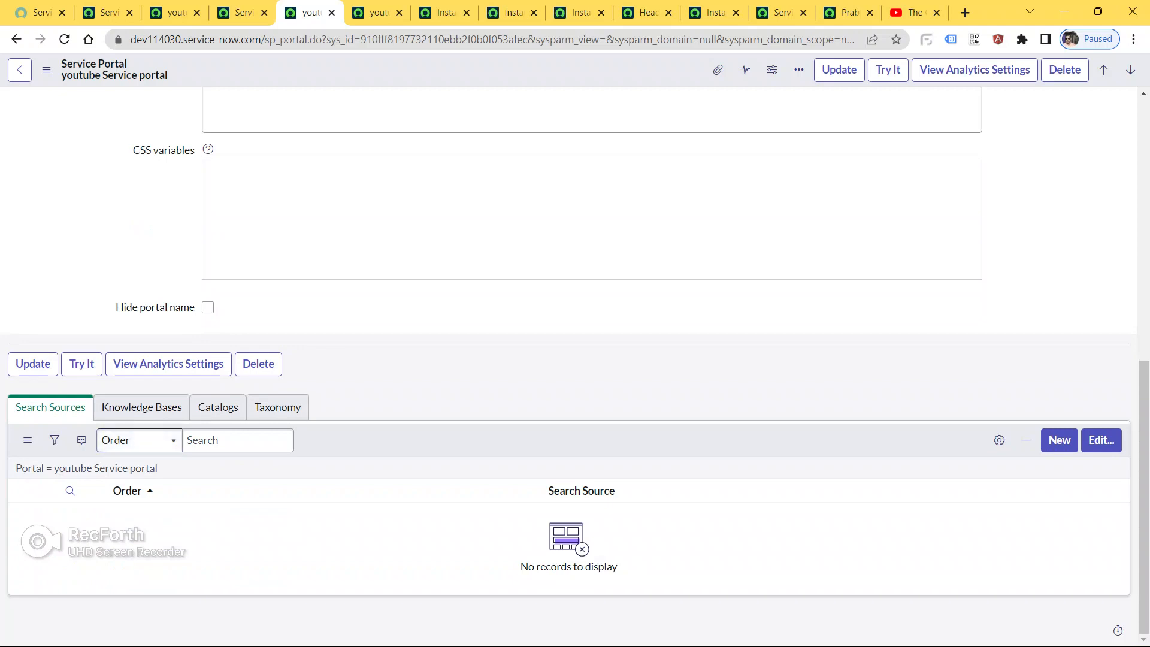
scroll(575, 359, up, 10)
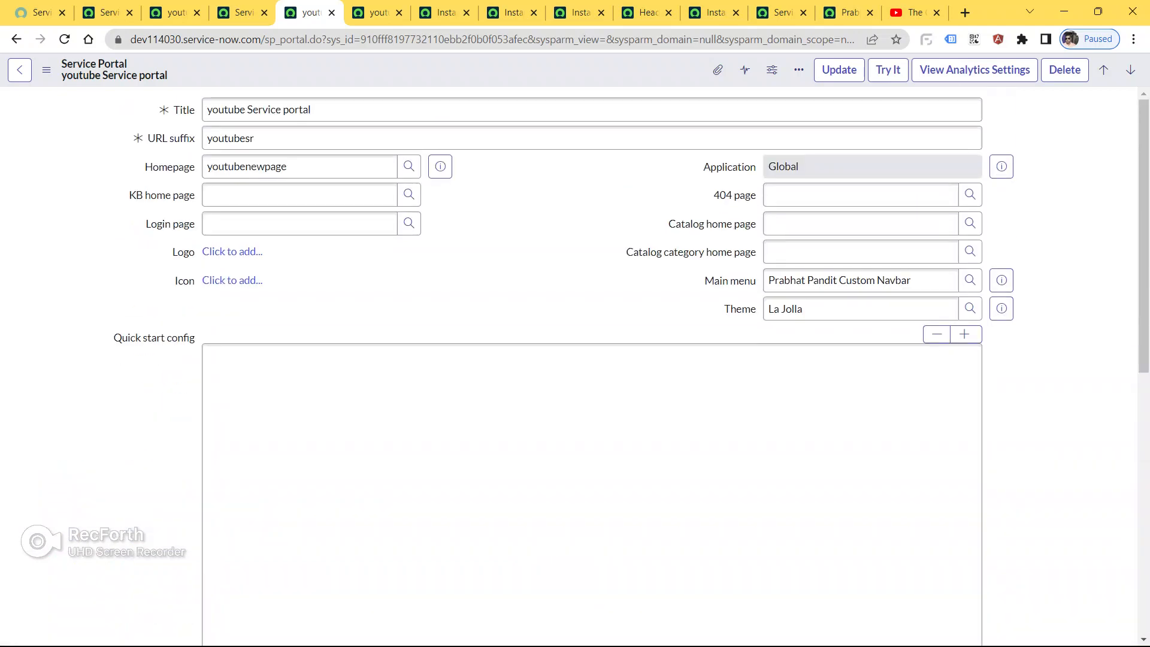
- Find YoutubeNewMenu among the menu instances, set it as the portal's Main menu, and save the portal record
click(970, 280)
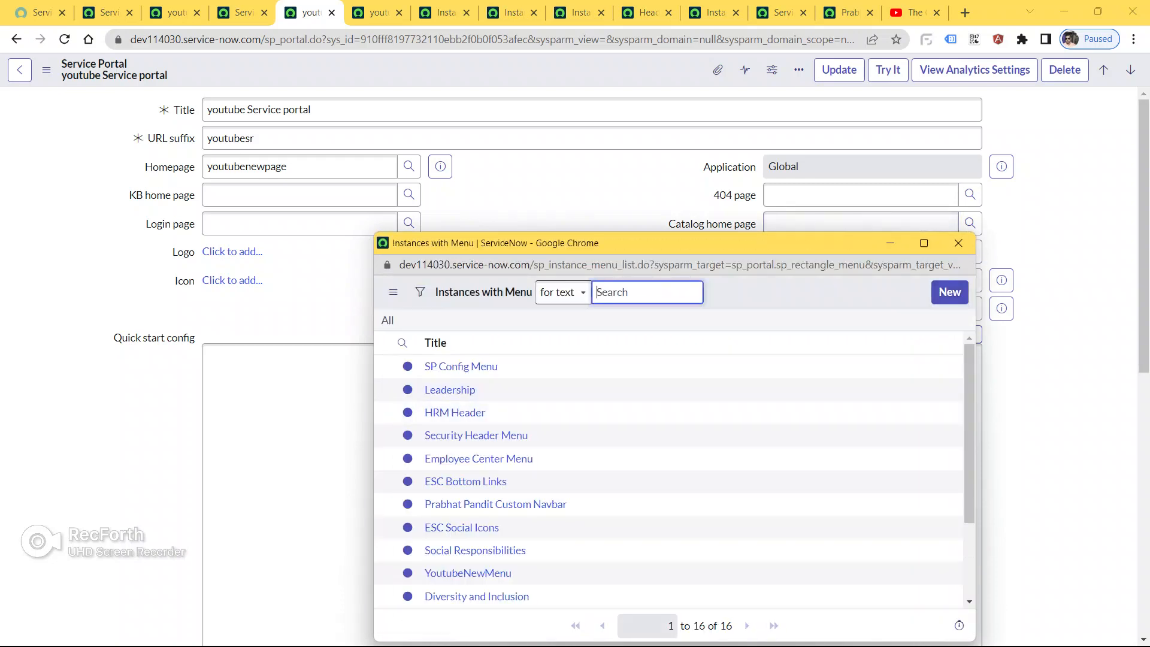
key(ctrl+v)
key(Return)
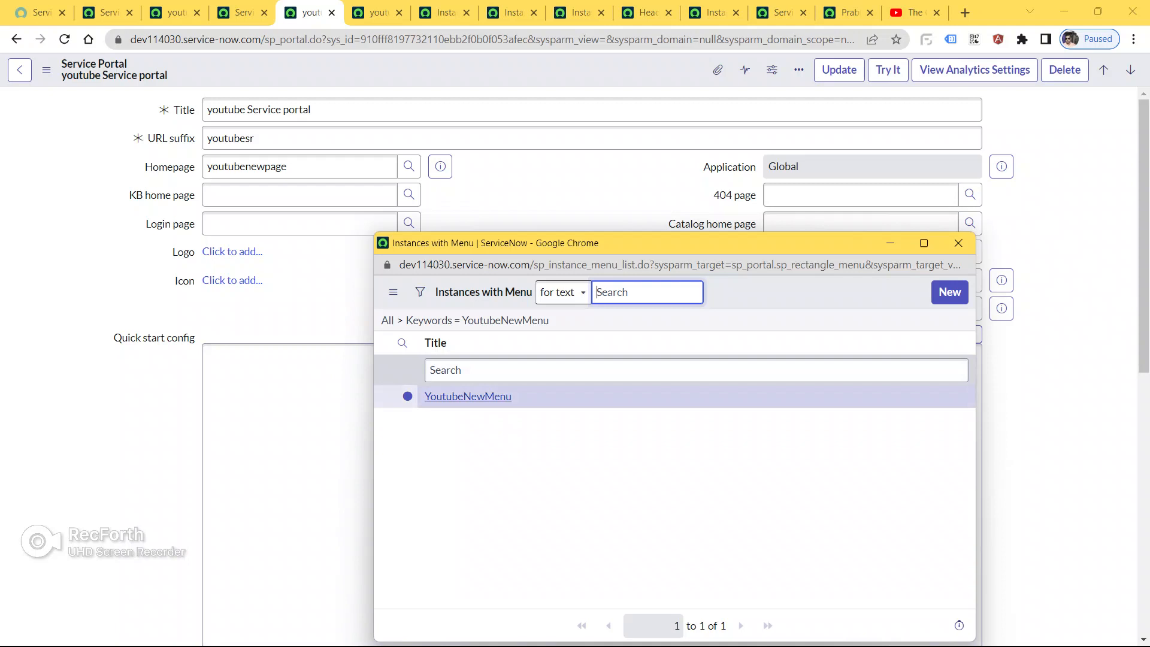
click(467, 396)
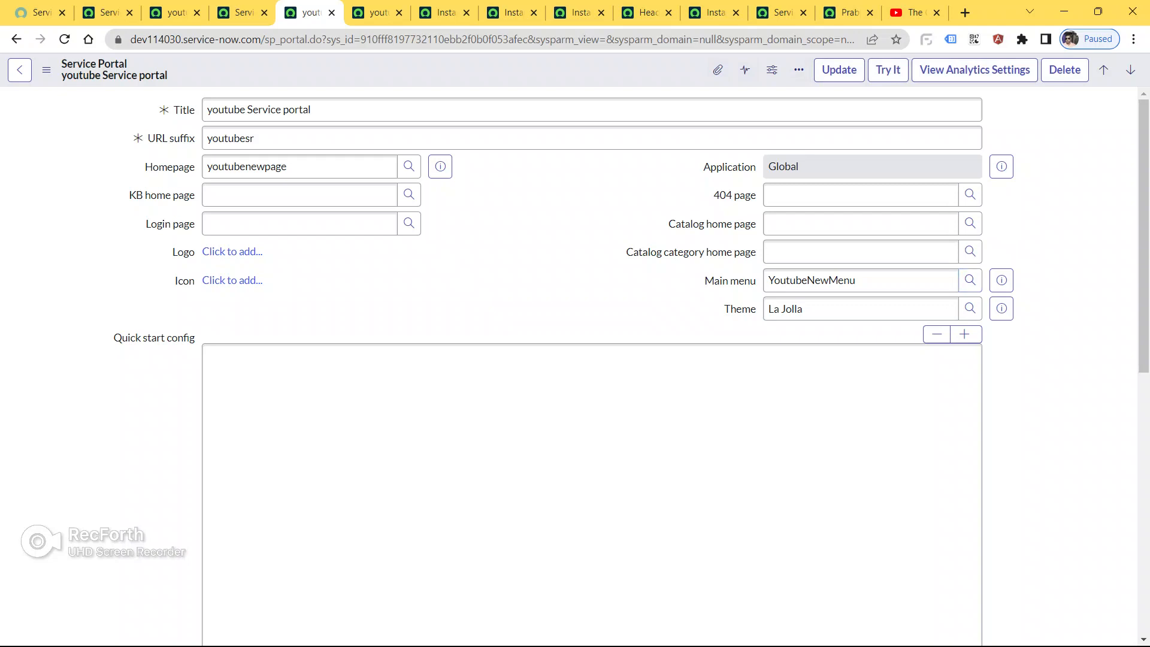
right_click(582, 72)
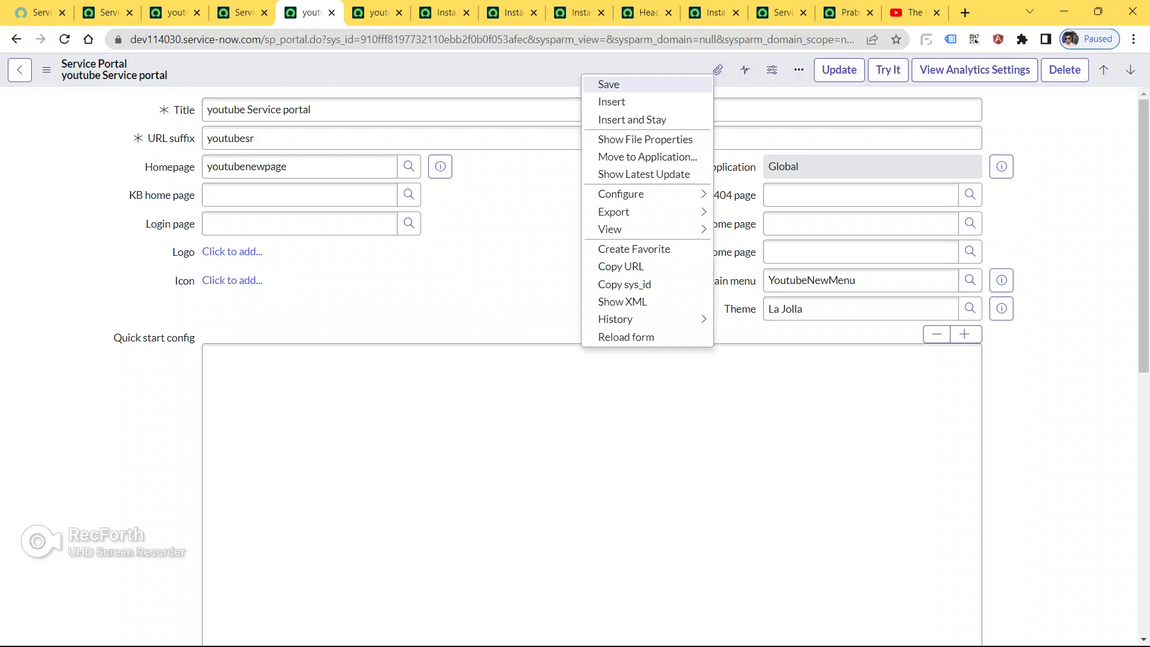
click(609, 85)
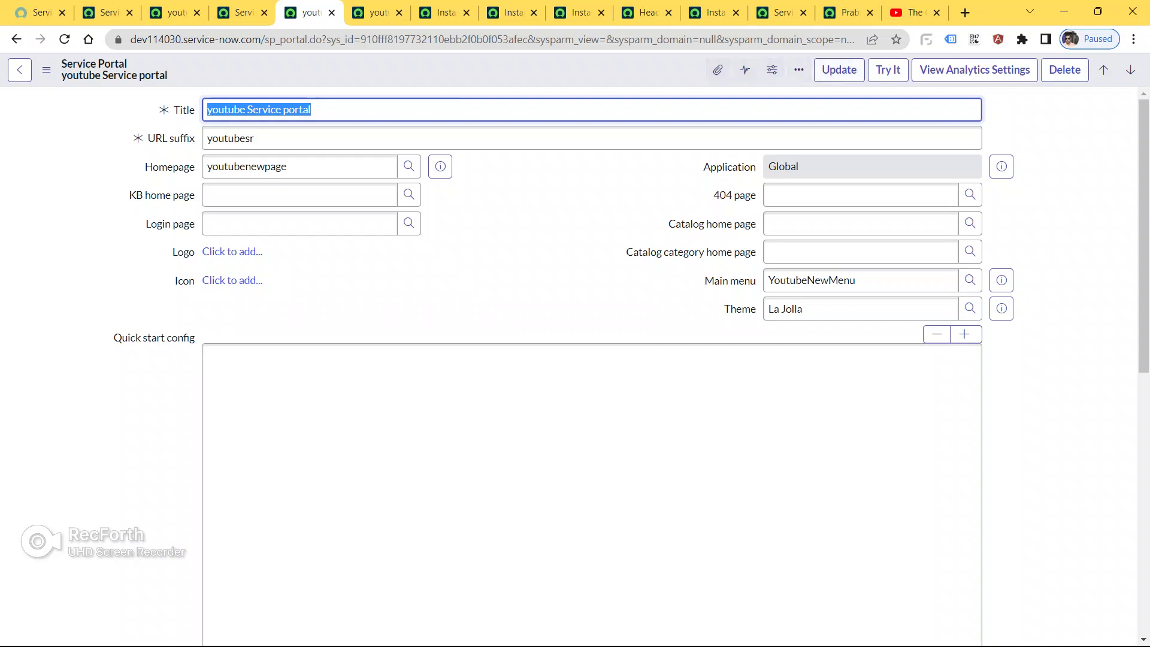
click(539, 240)
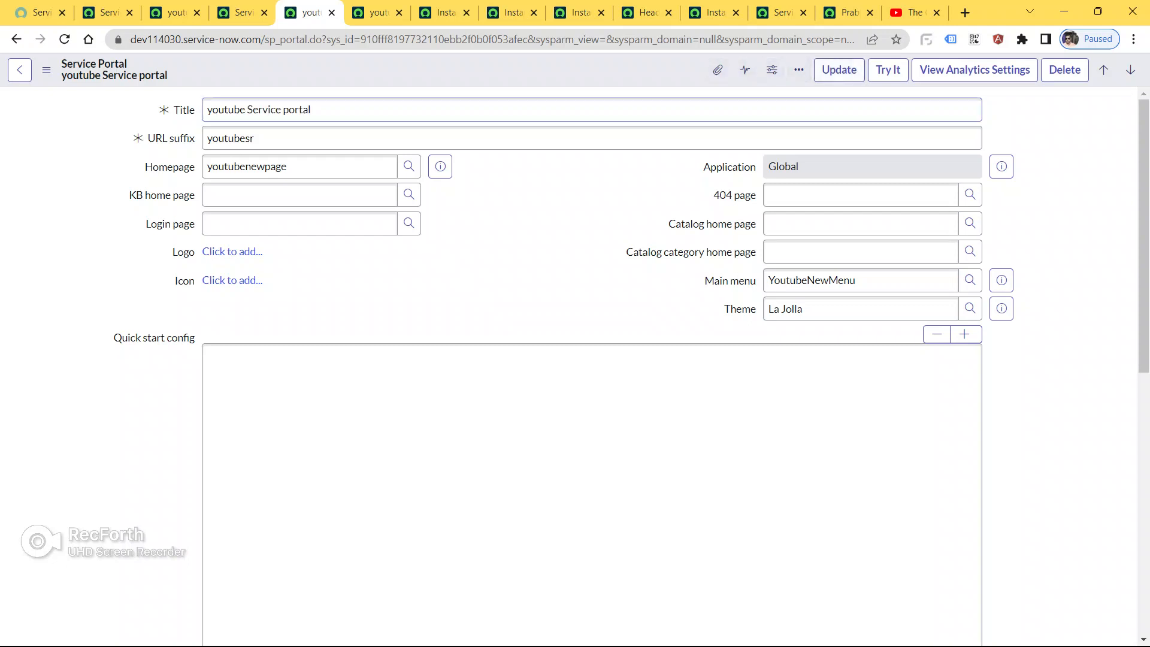
right_click(514, 66)
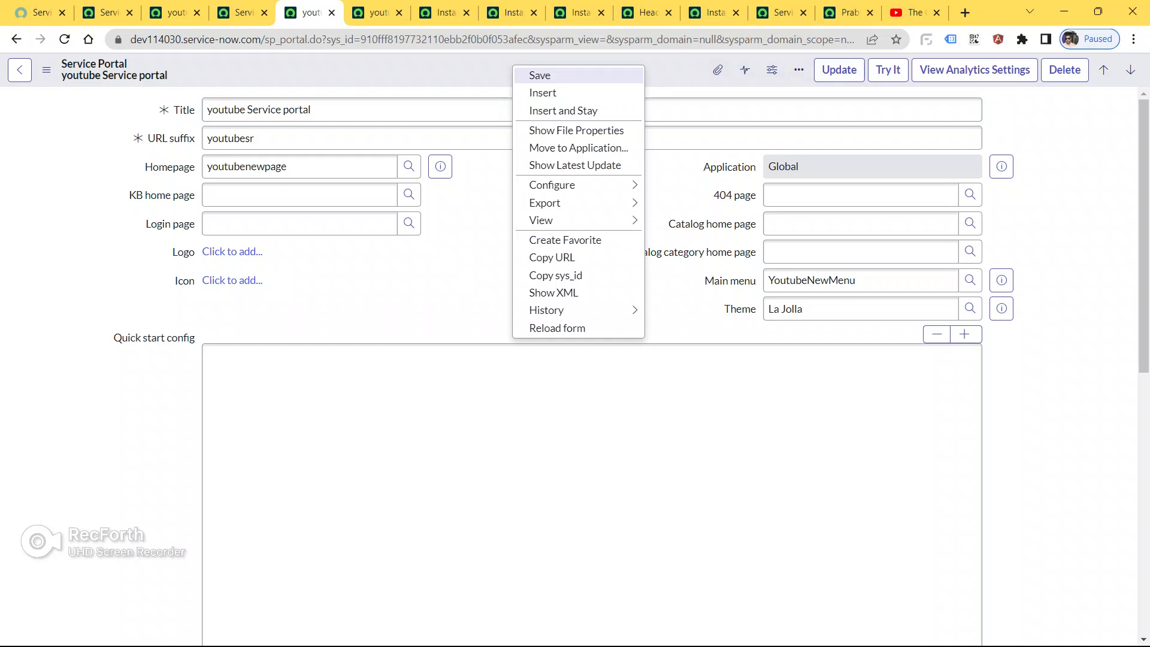
click(539, 75)
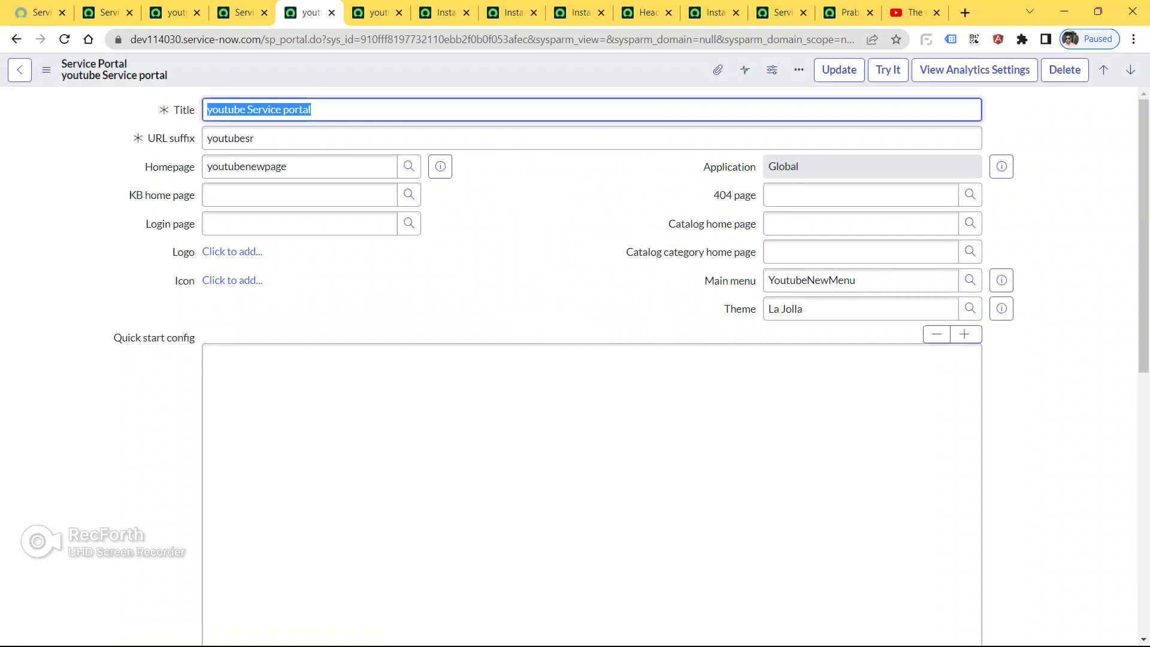
right_click(531, 76)
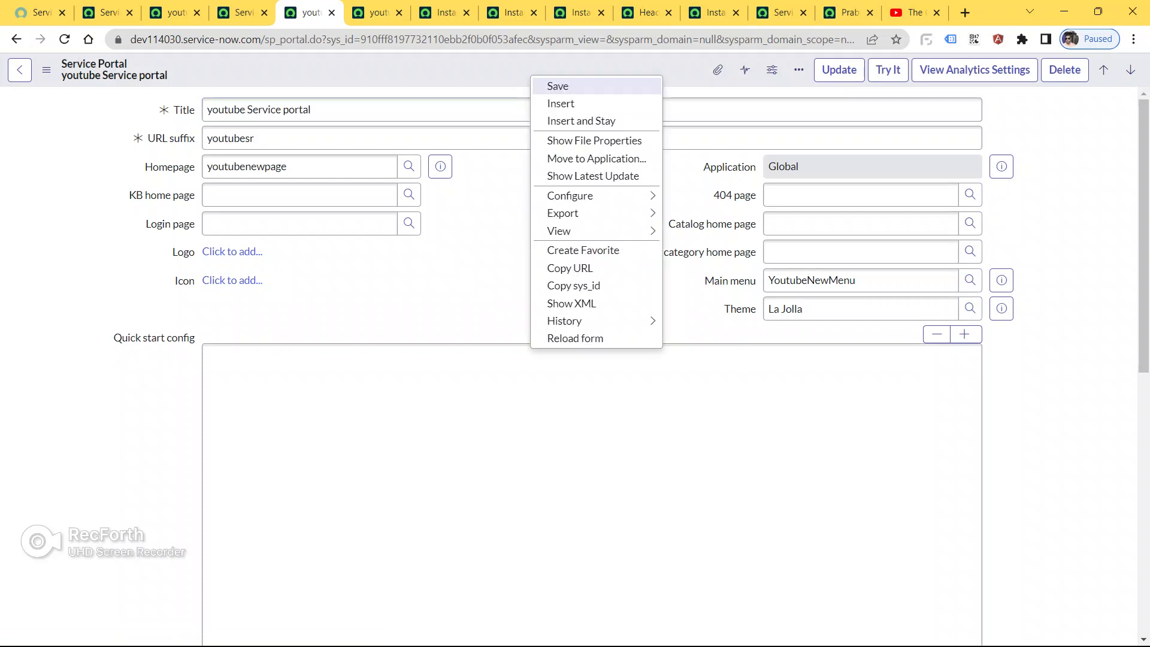
click(557, 86)
right_click(484, 71)
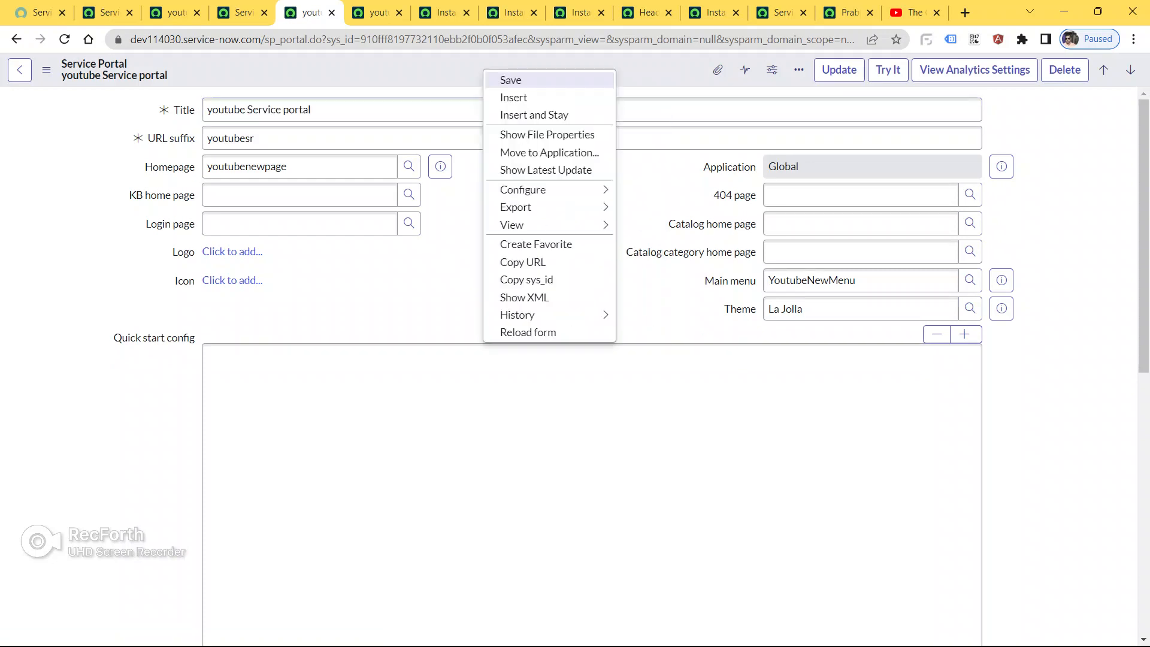
click(510, 79)
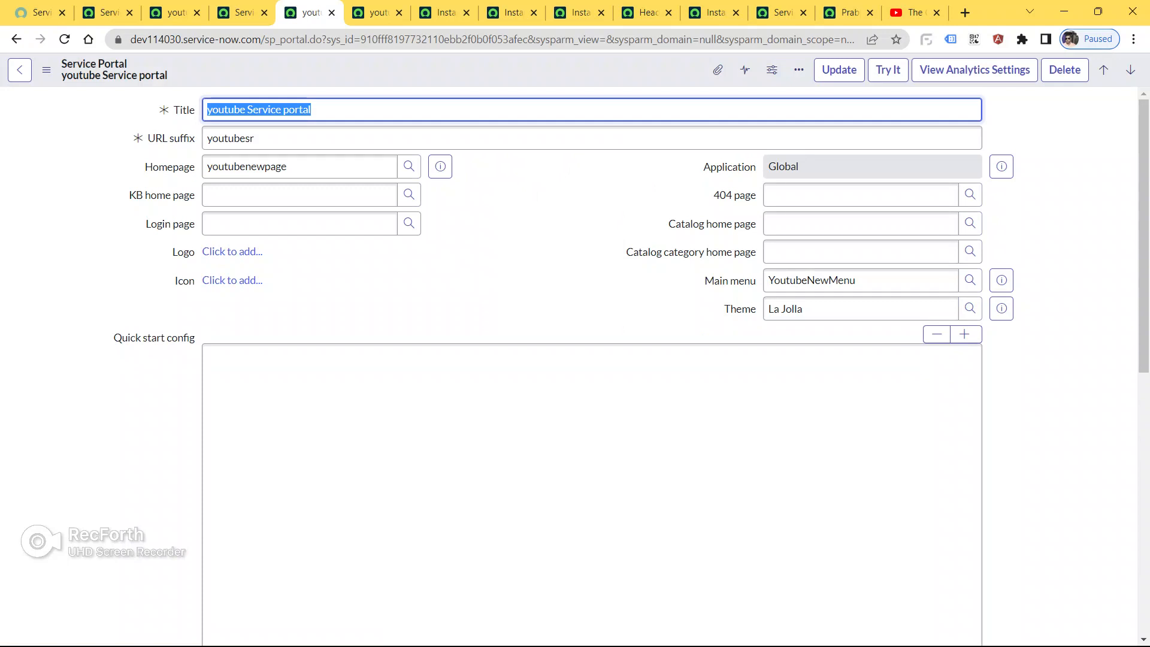
- Reload the live youtubesr portal to check its header with YoutubeNewMenu as the main menu
click(379, 12)
click(407, 40)
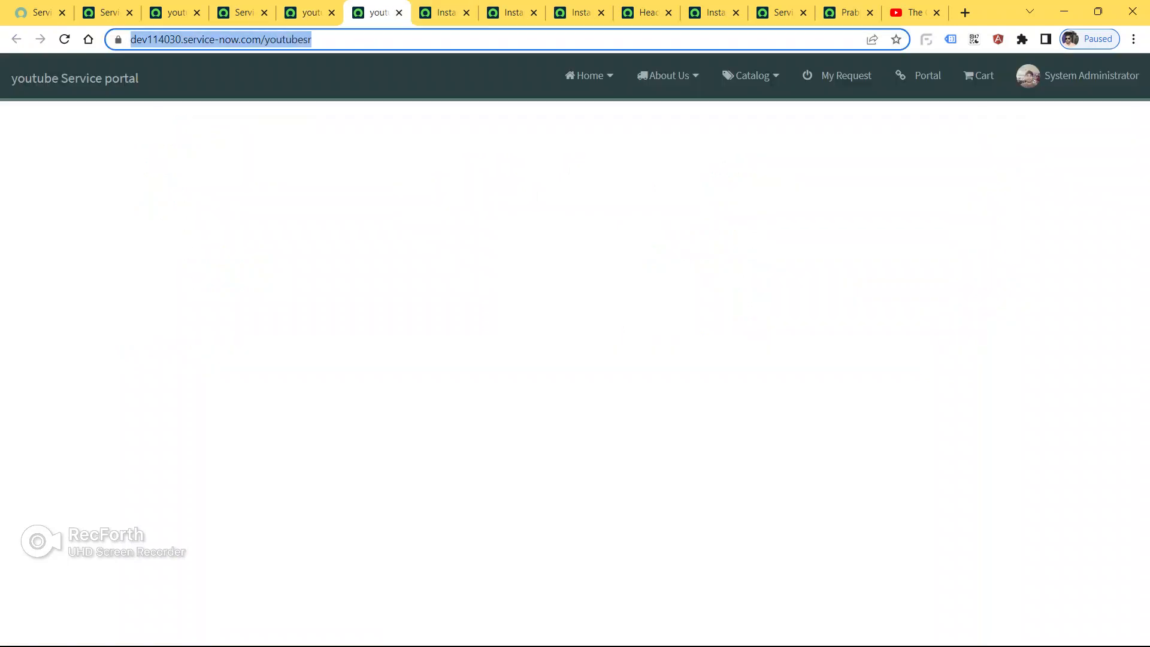
key(Return)
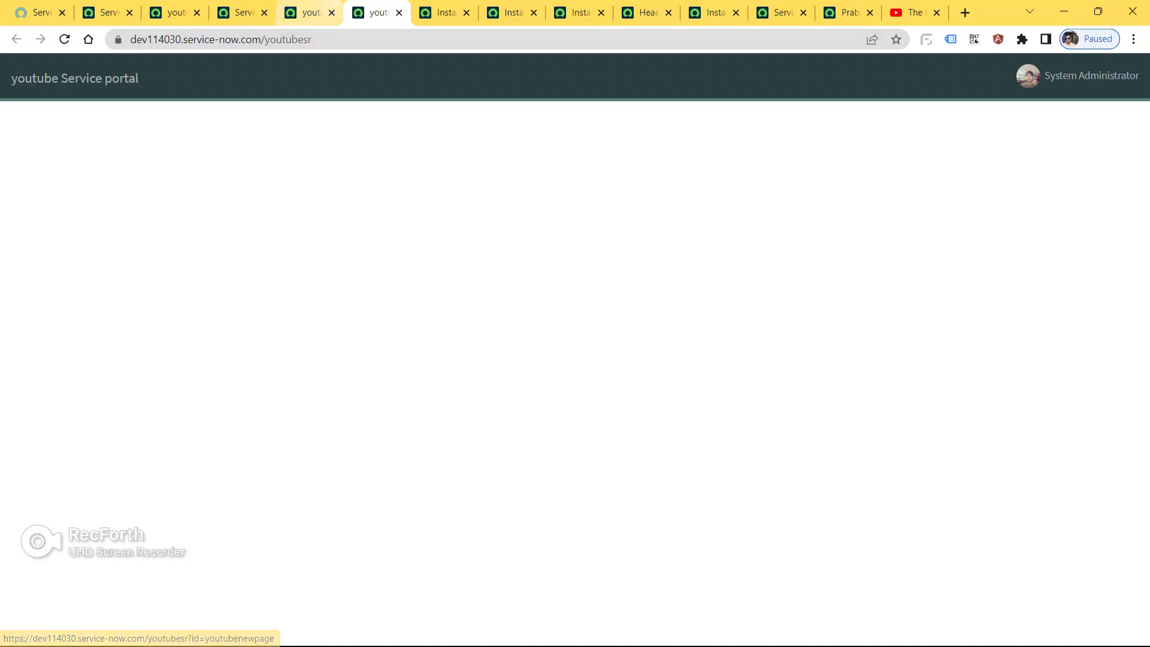
- Upload googlelogo_color_92x30dp.png from the images folder as the portal record's logo, and save the record
click(309, 12)
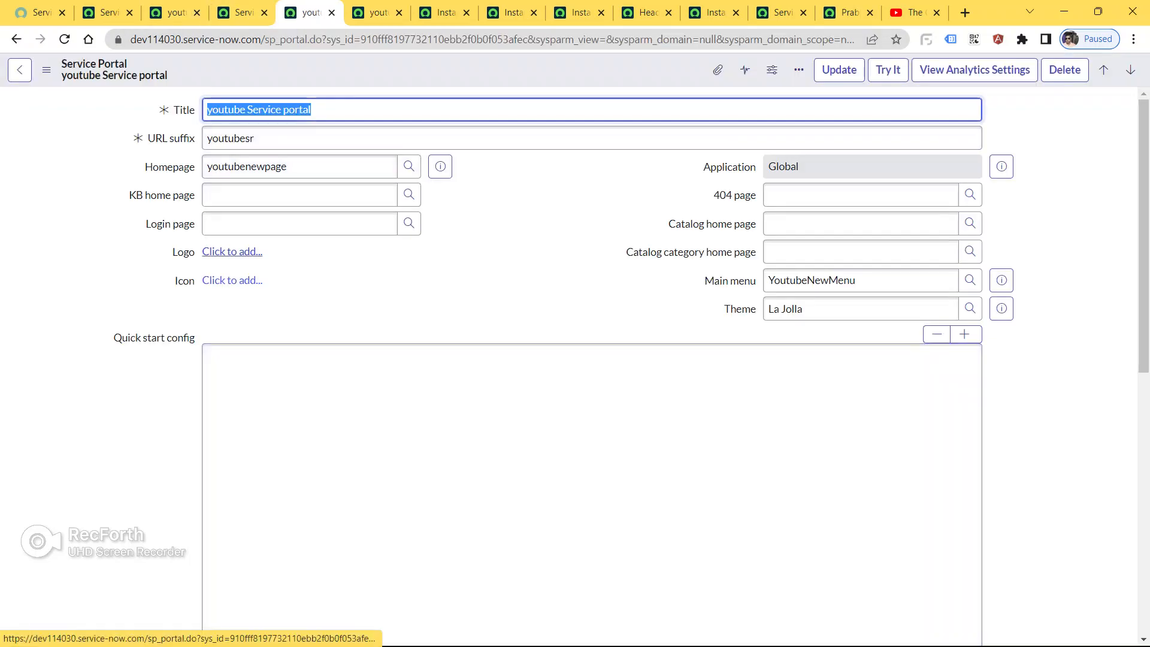
click(233, 252)
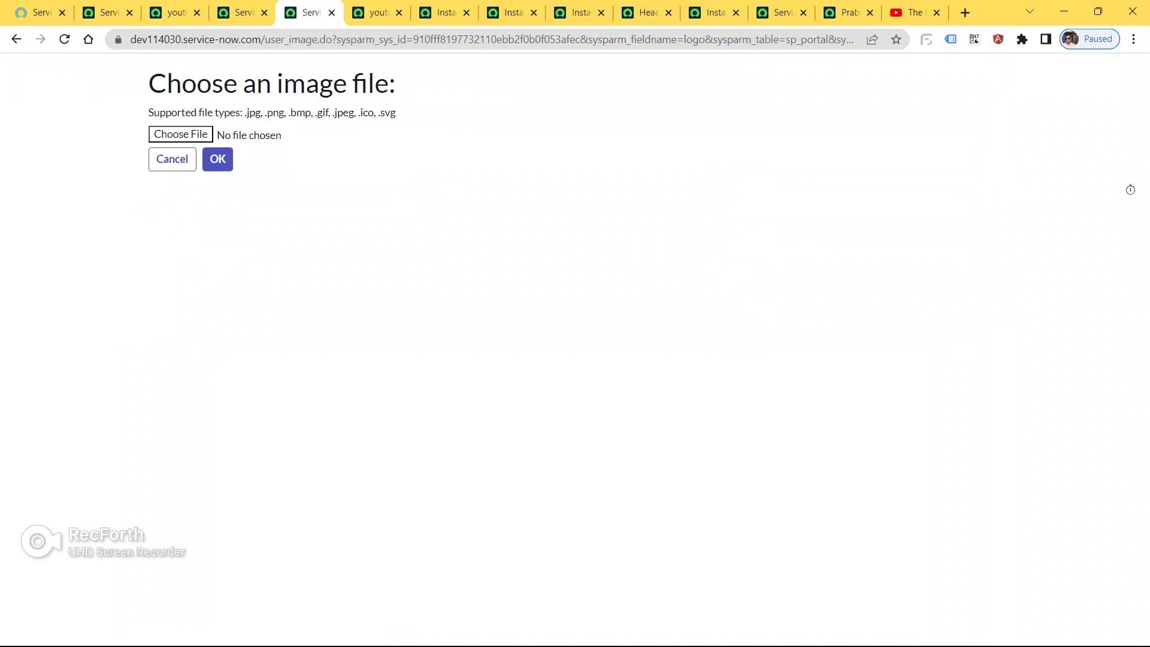
click(180, 134)
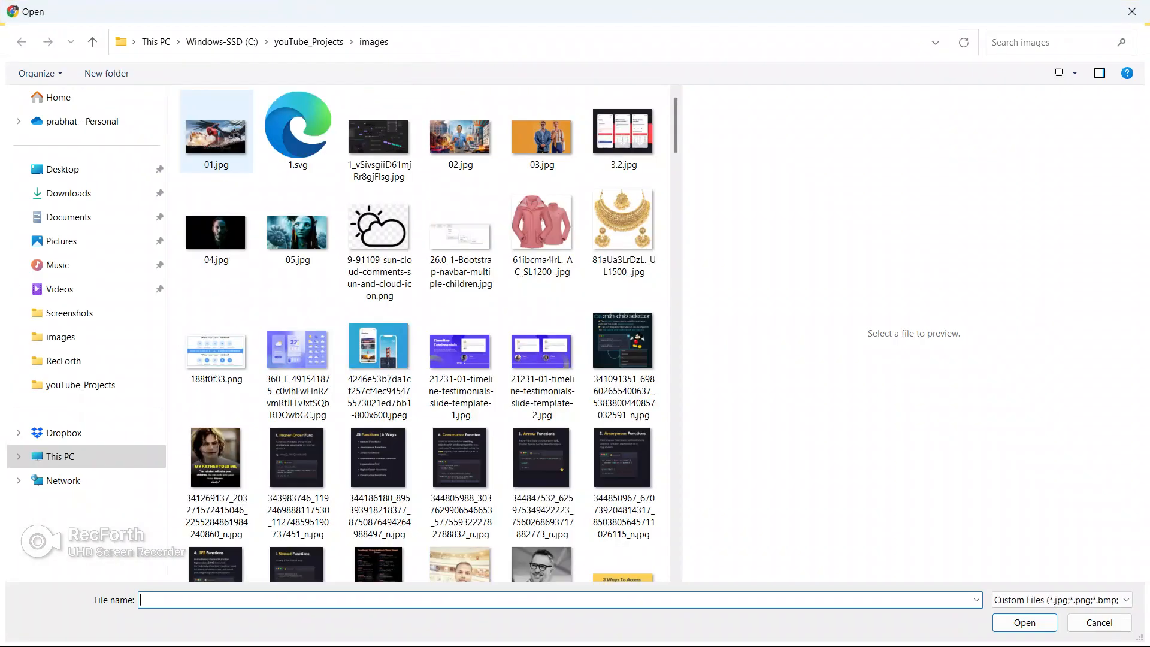
scroll(419, 333, down, 15)
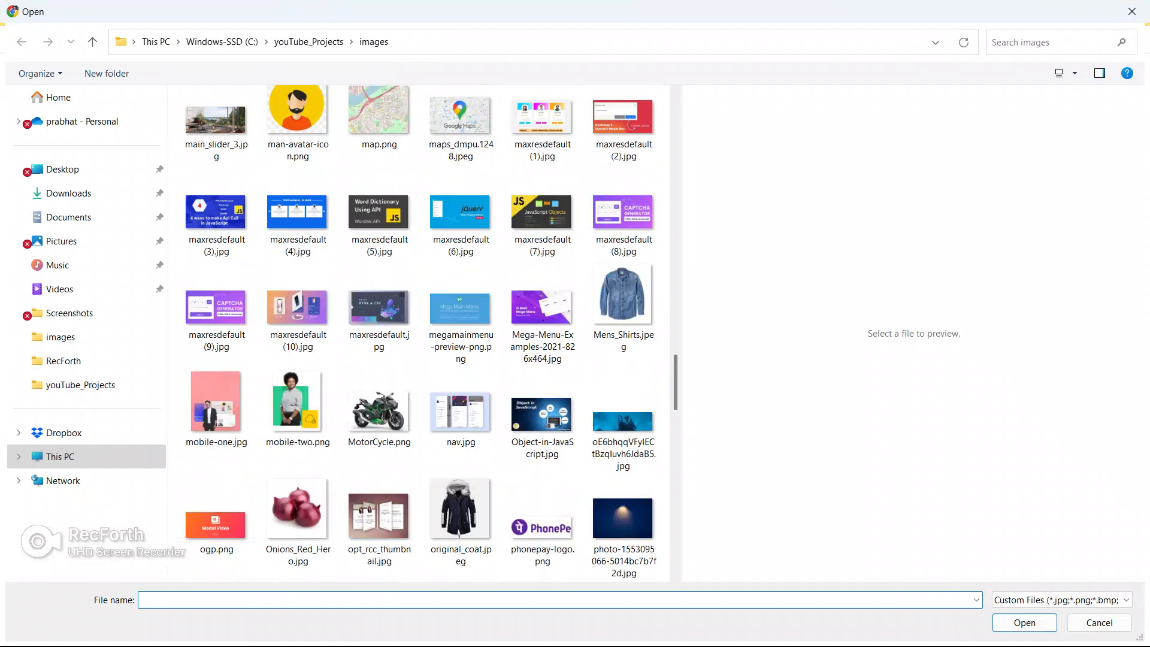
scroll(419, 333, down, 10)
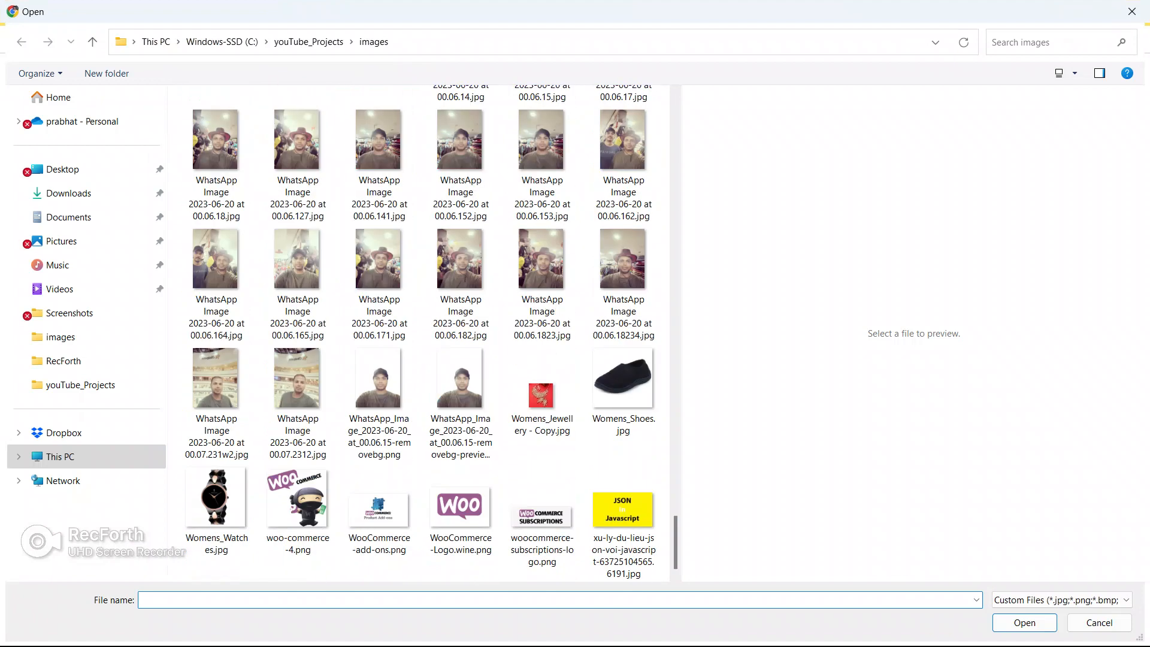
scroll(419, 332, up, 10)
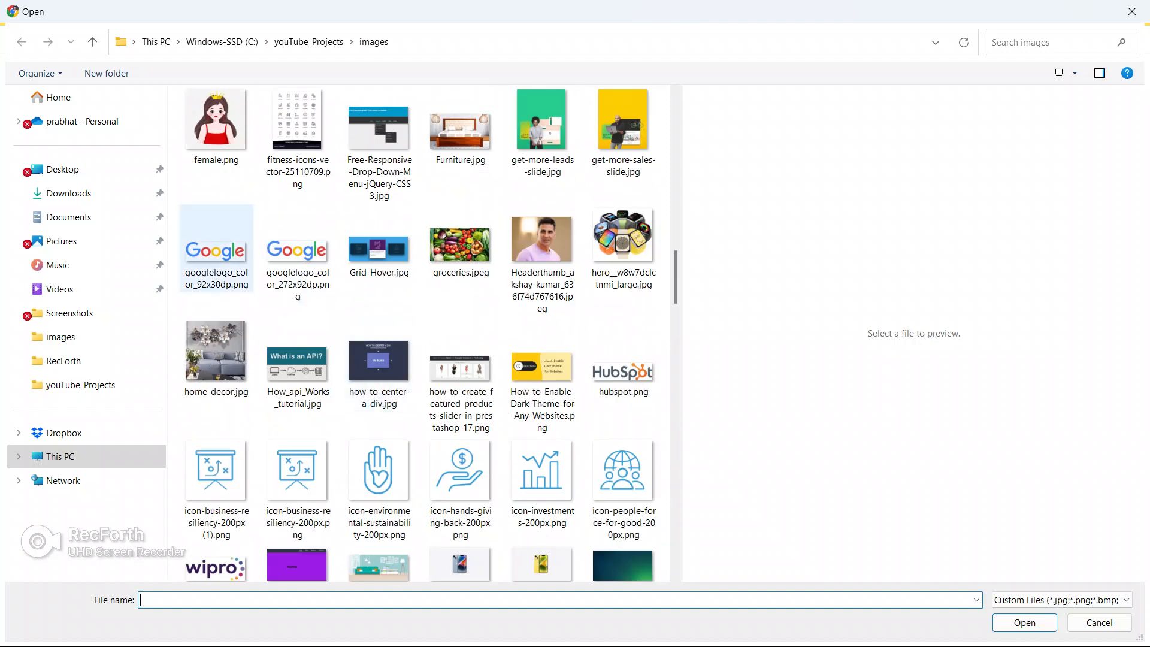
click(217, 249)
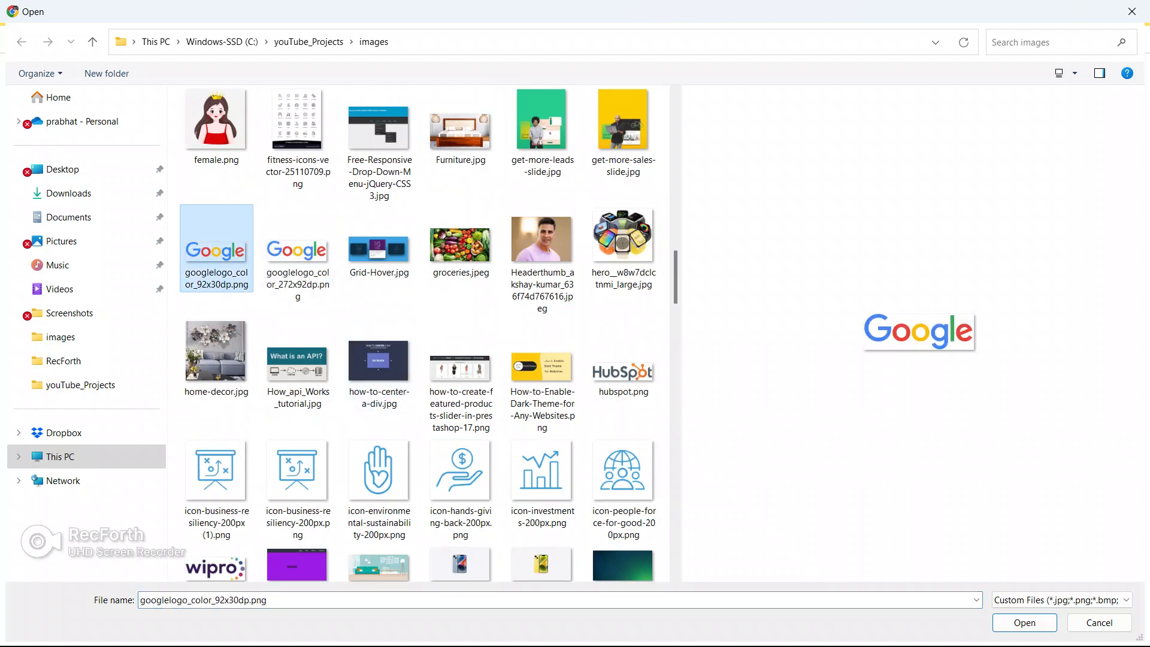
click(1024, 622)
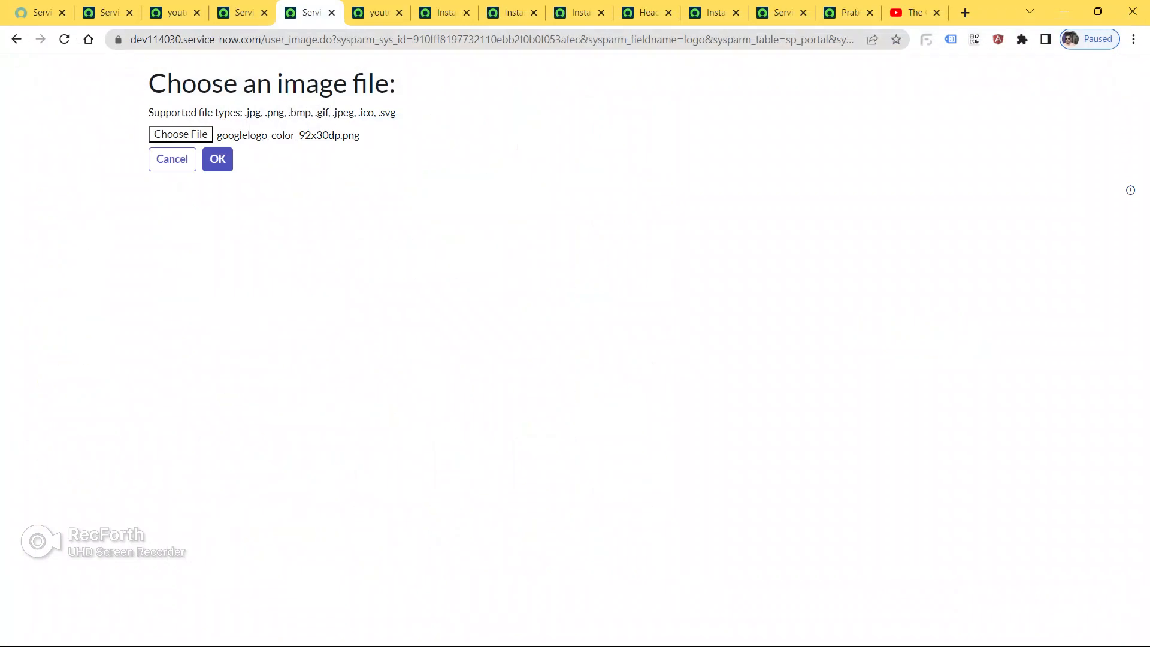
click(217, 159)
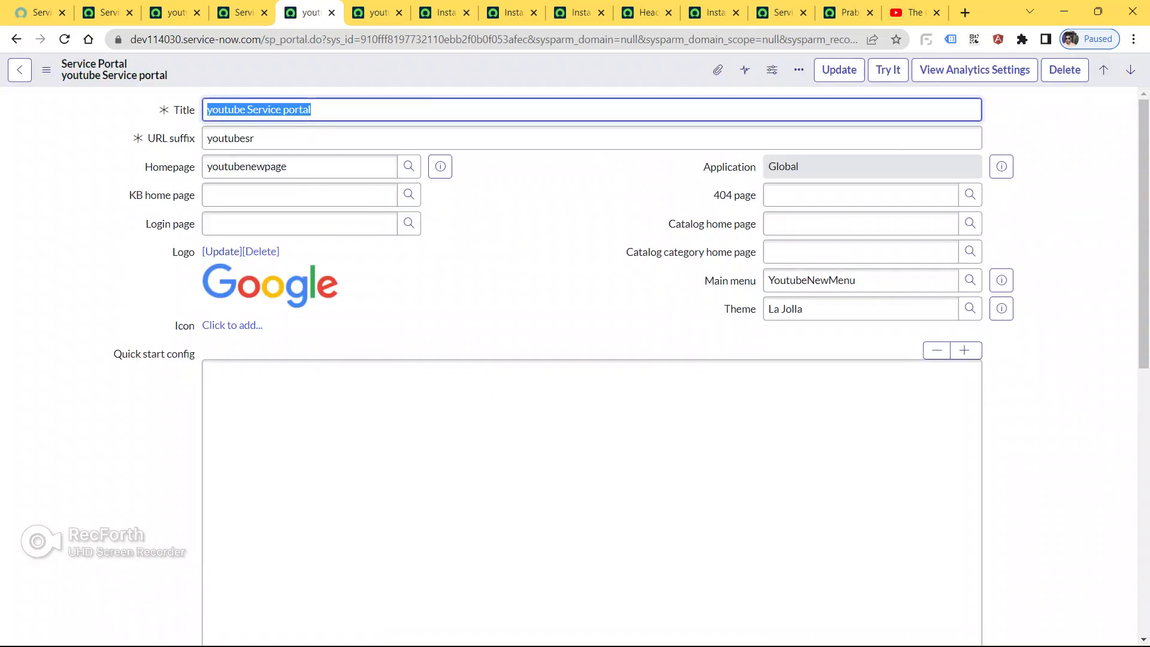
click(527, 240)
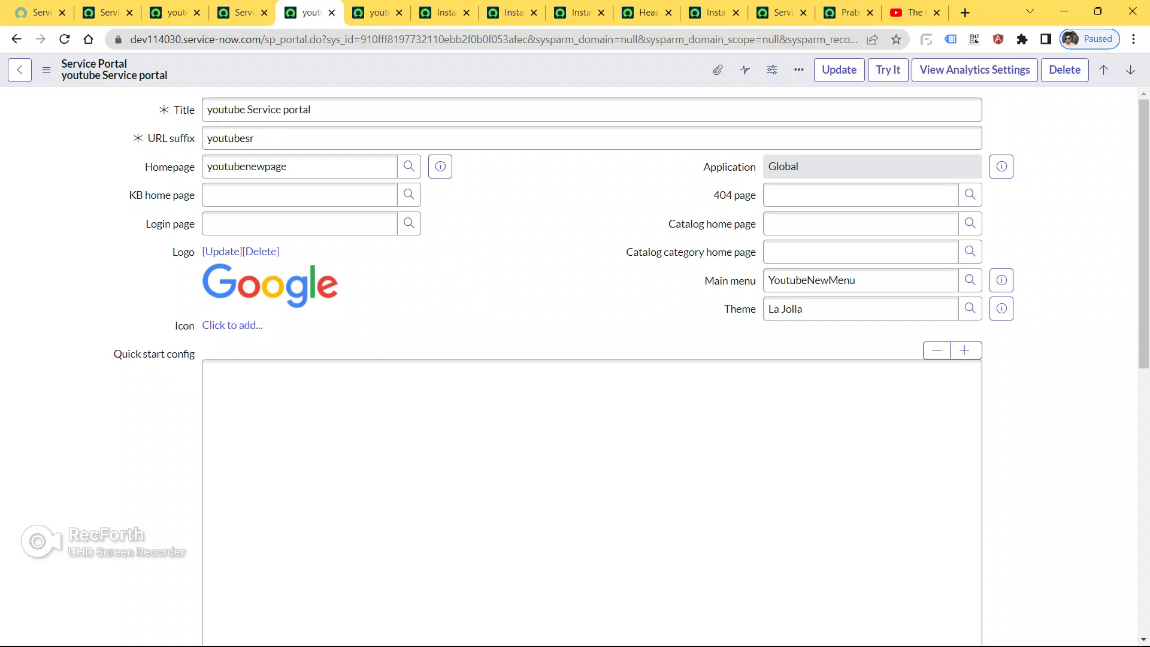
right_click(539, 61)
click(565, 71)
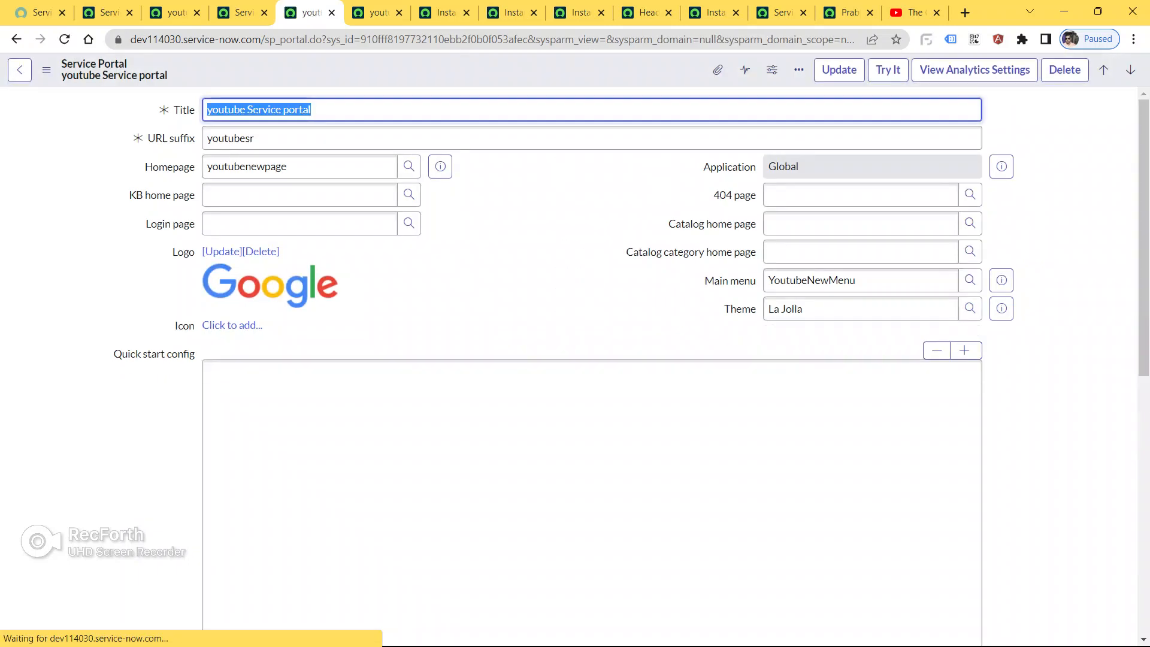
- Reload the live youtubesr portal to check the logo in its header, and return to the portal record
click(377, 13)
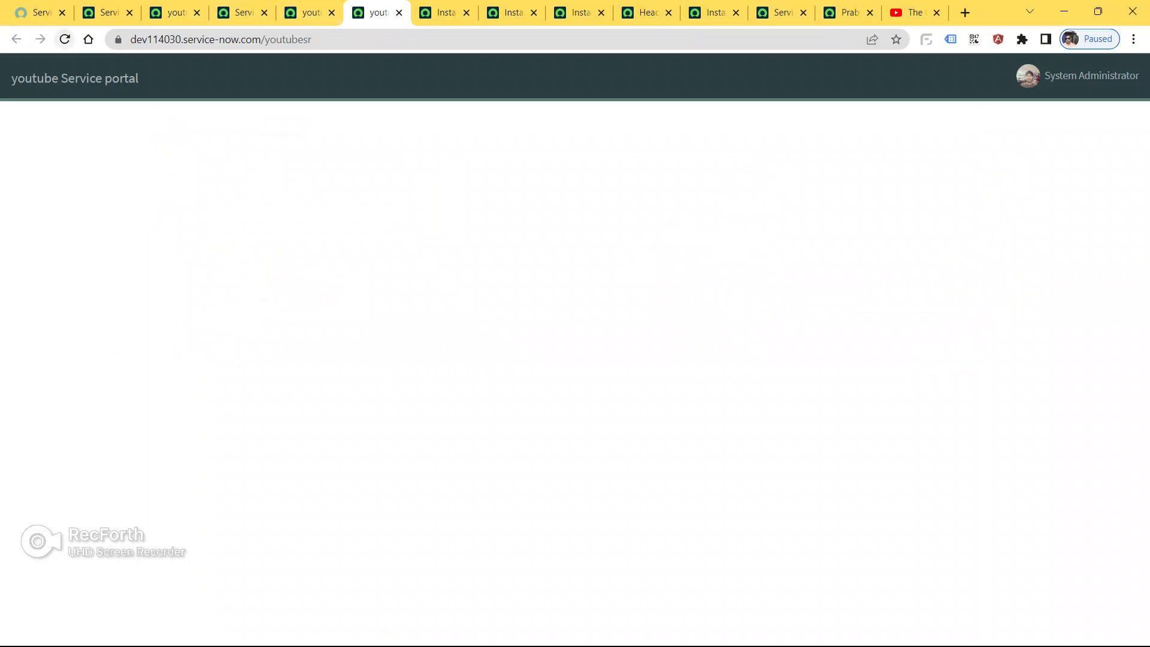
click(65, 39)
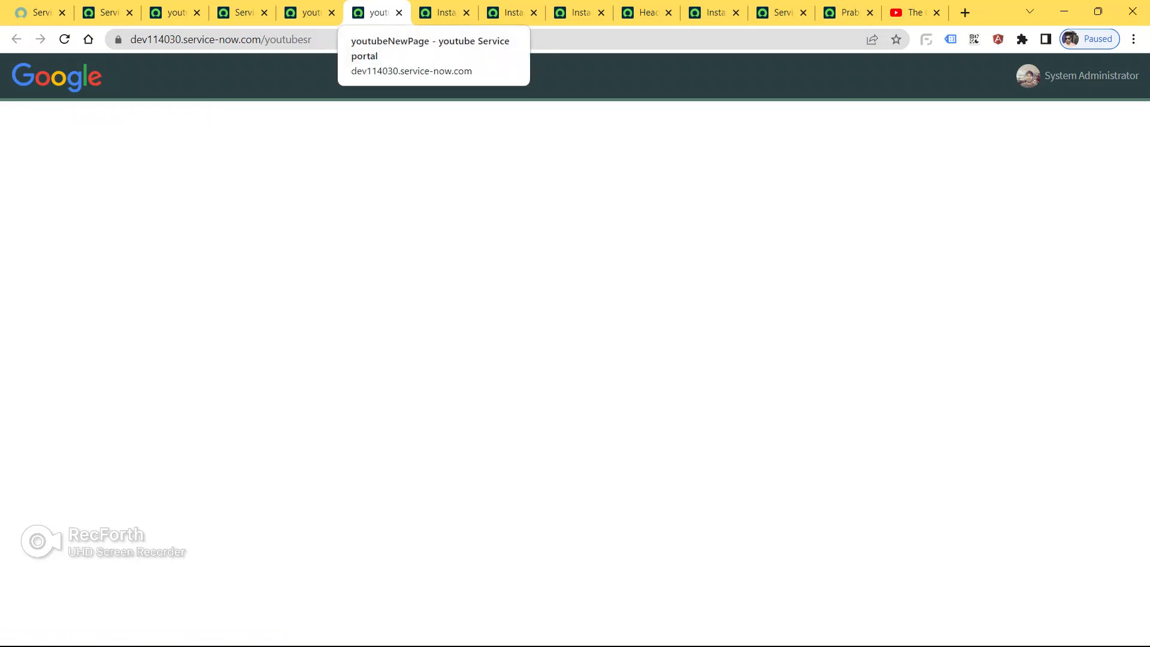
click(309, 12)
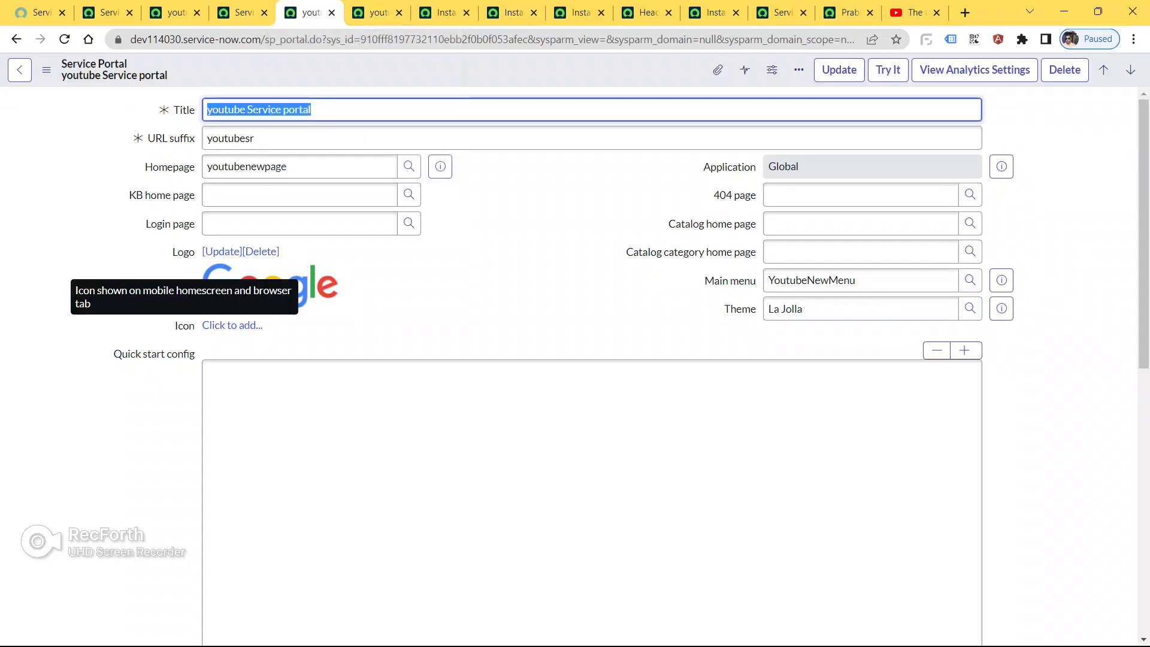
- Upload Vue.js_Logo_2.svg.png from the images folder as the portal record's icon, and save the record
click(232, 325)
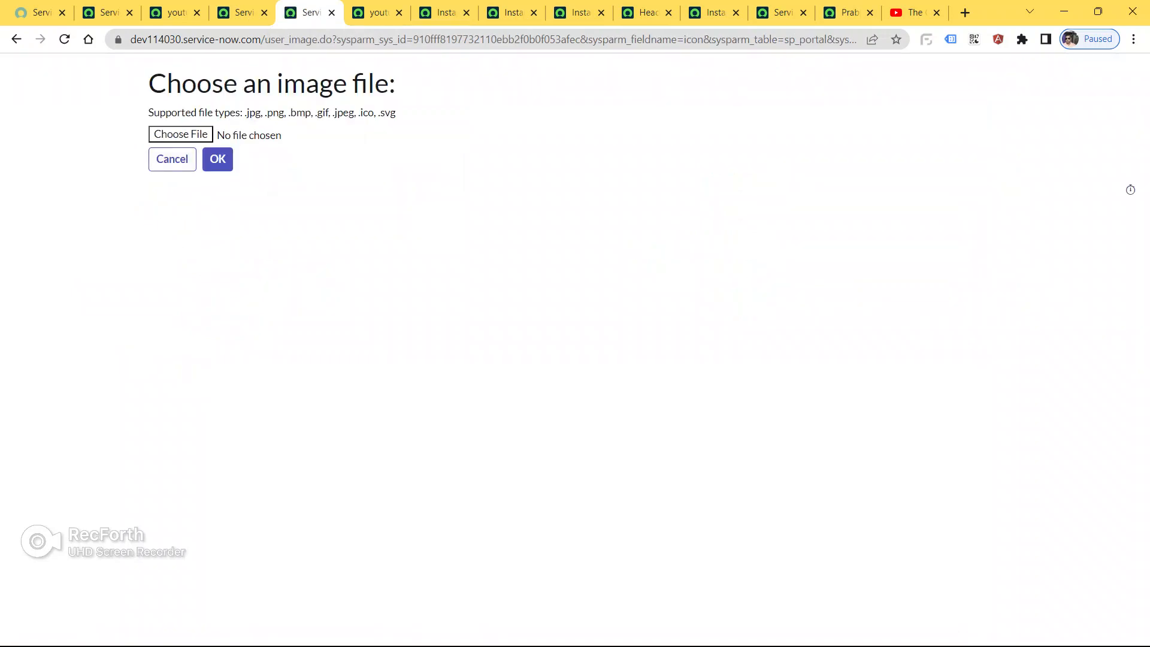
click(181, 134)
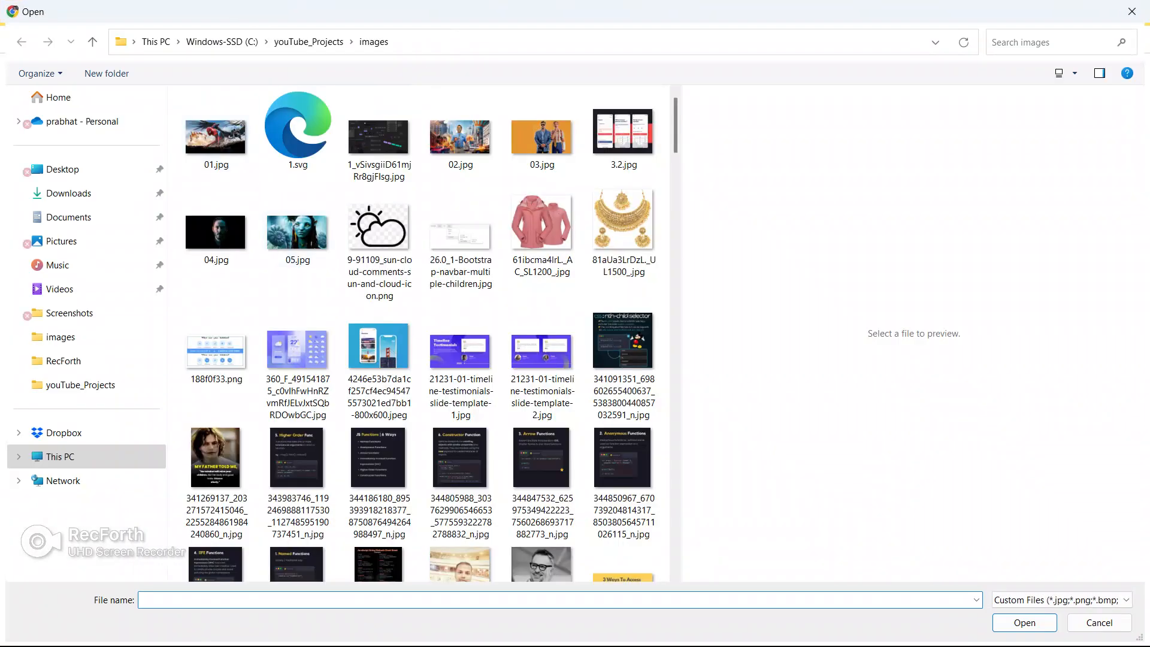
scroll(430, 331, down, 15)
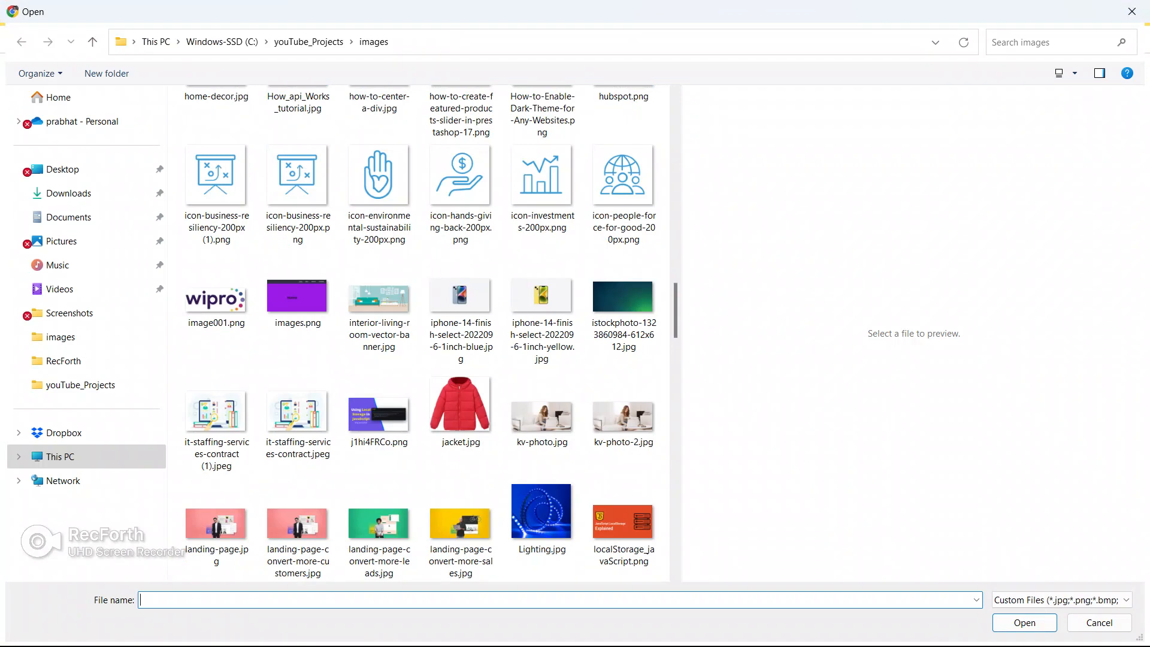
scroll(430, 331, down, 5)
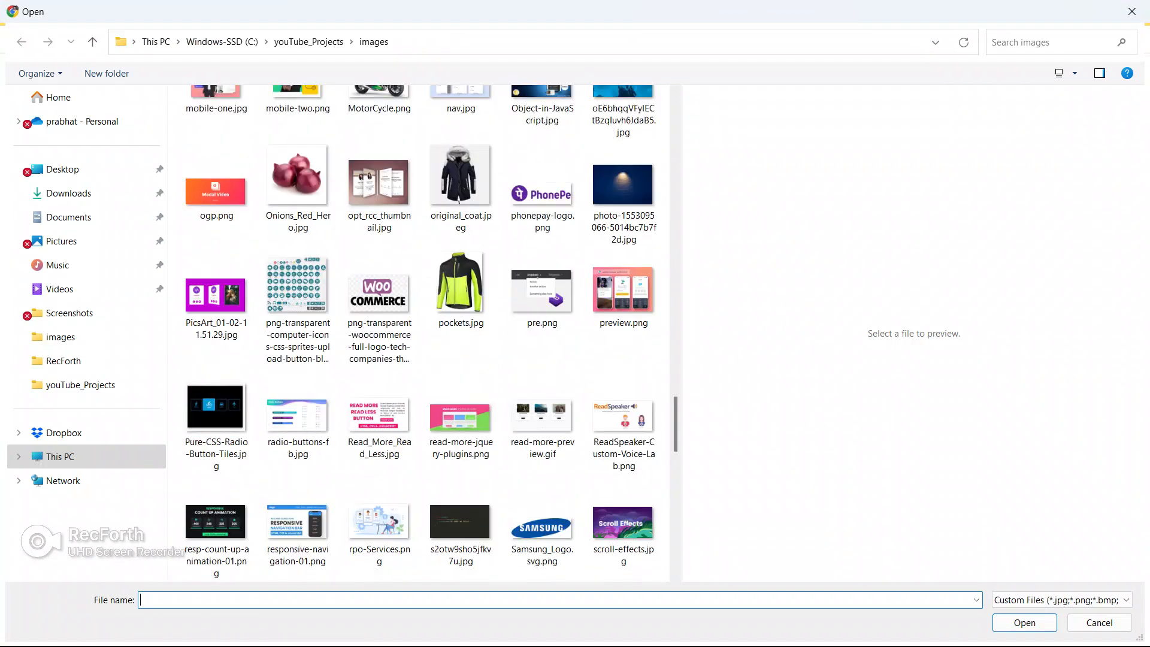
scroll(461, 413, down, 5)
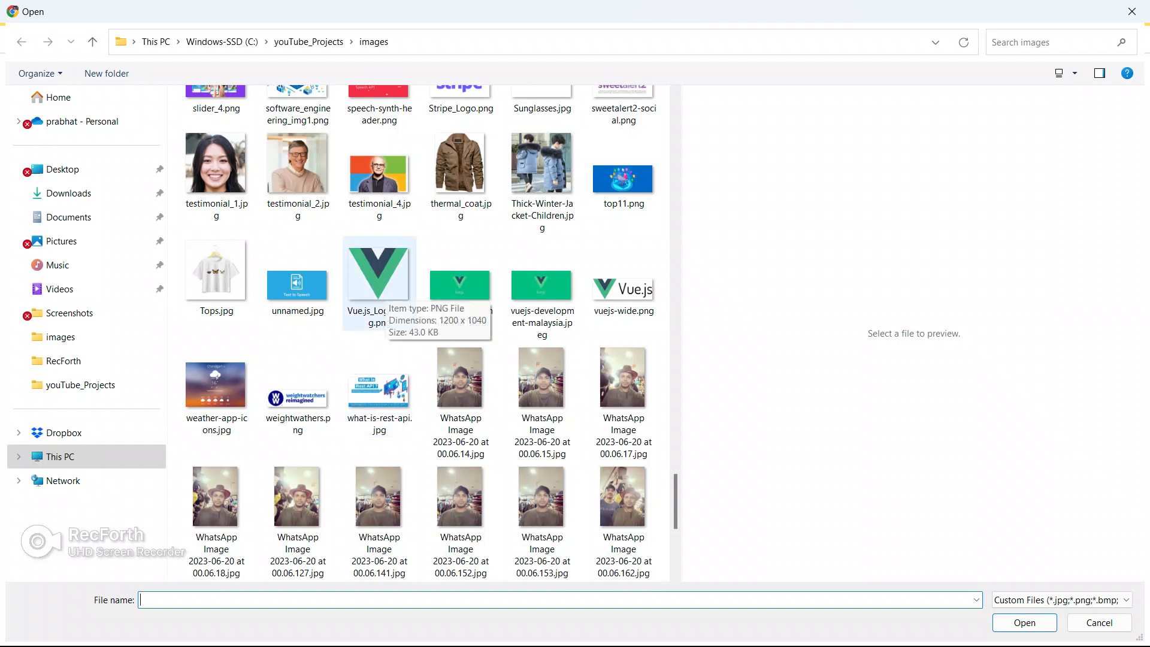
double_click(379, 281)
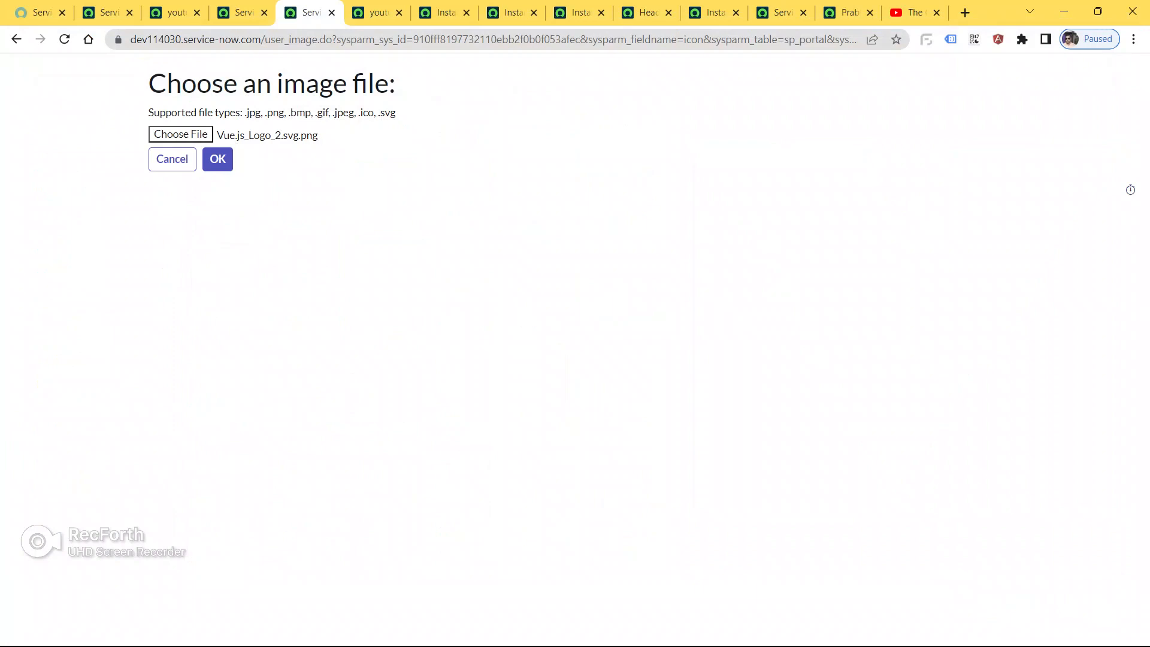
click(217, 159)
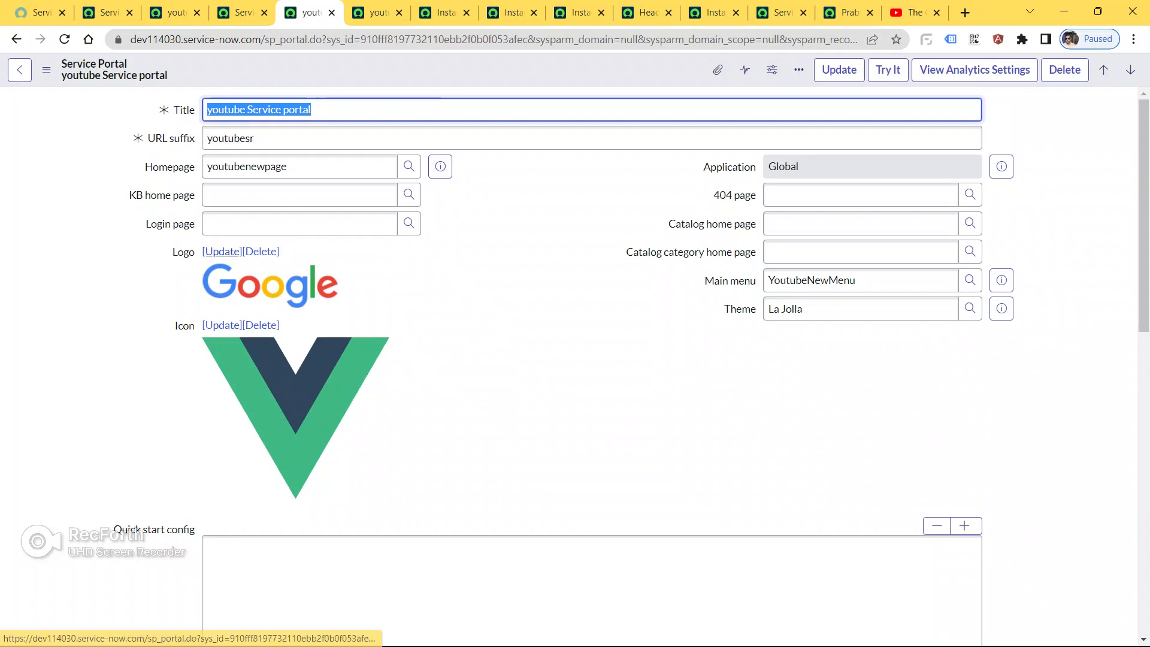
right_click(395, 65)
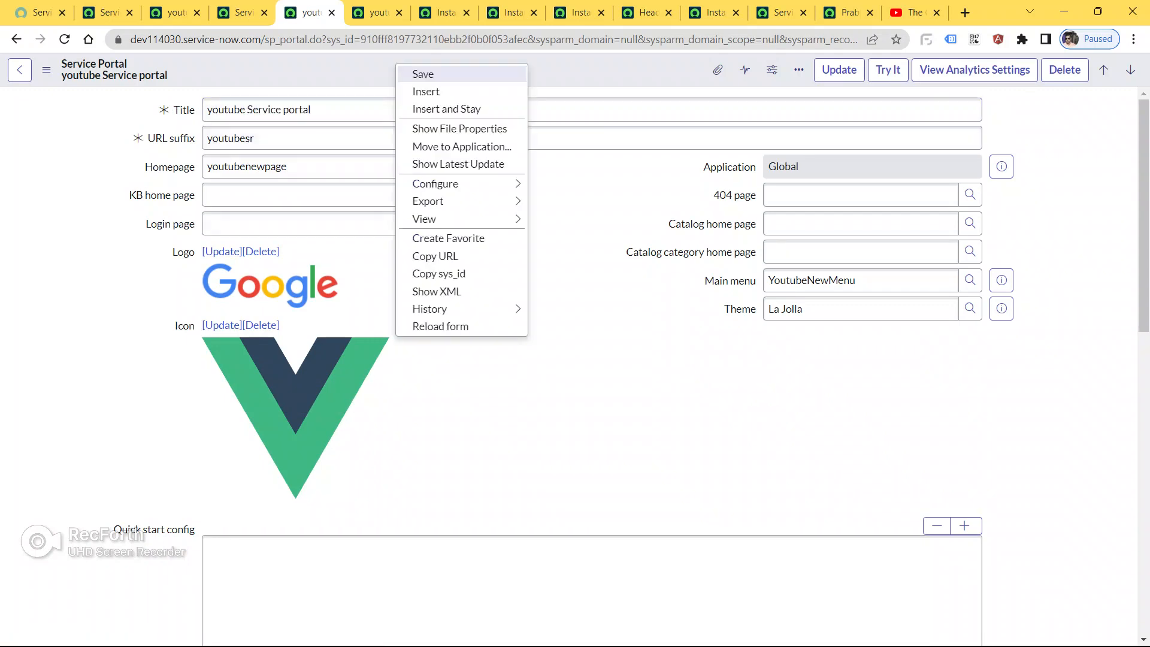
click(423, 74)
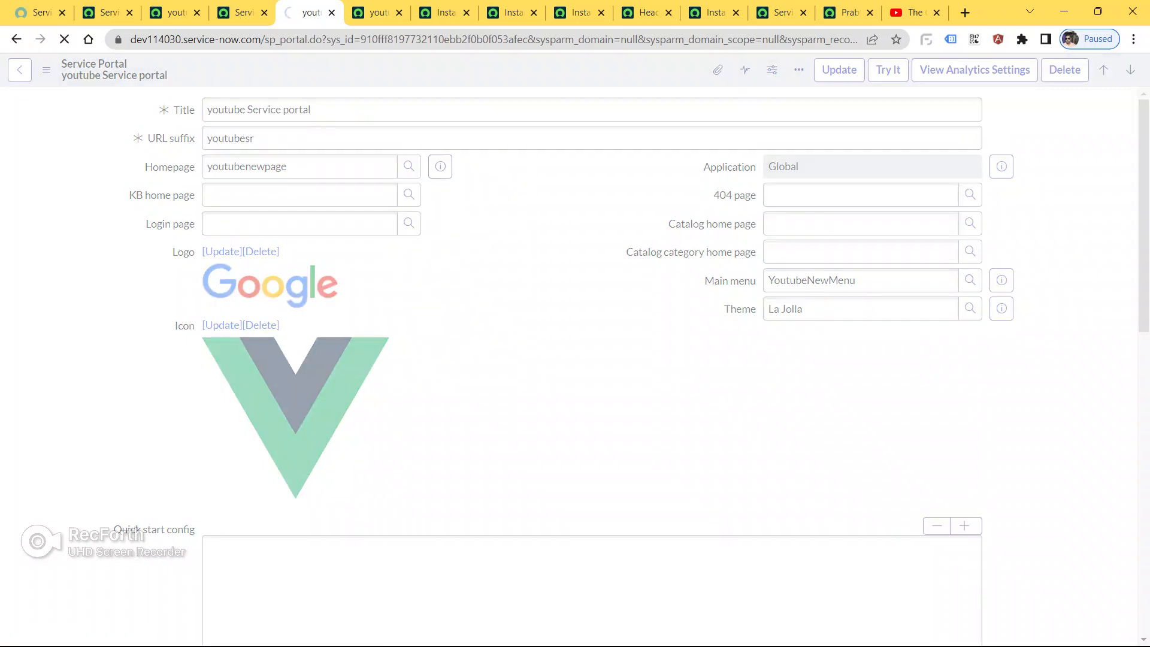
- Reload the live youtubesr portal to check its browser icon against the portal record
click(378, 12)
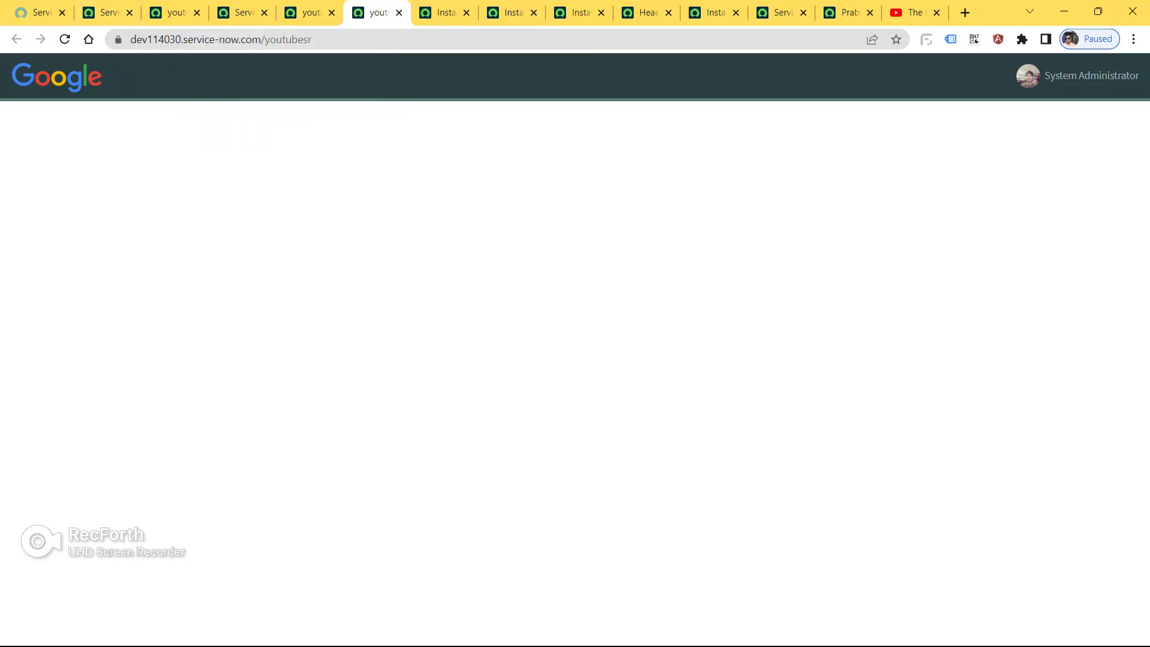
click(65, 39)
click(309, 13)
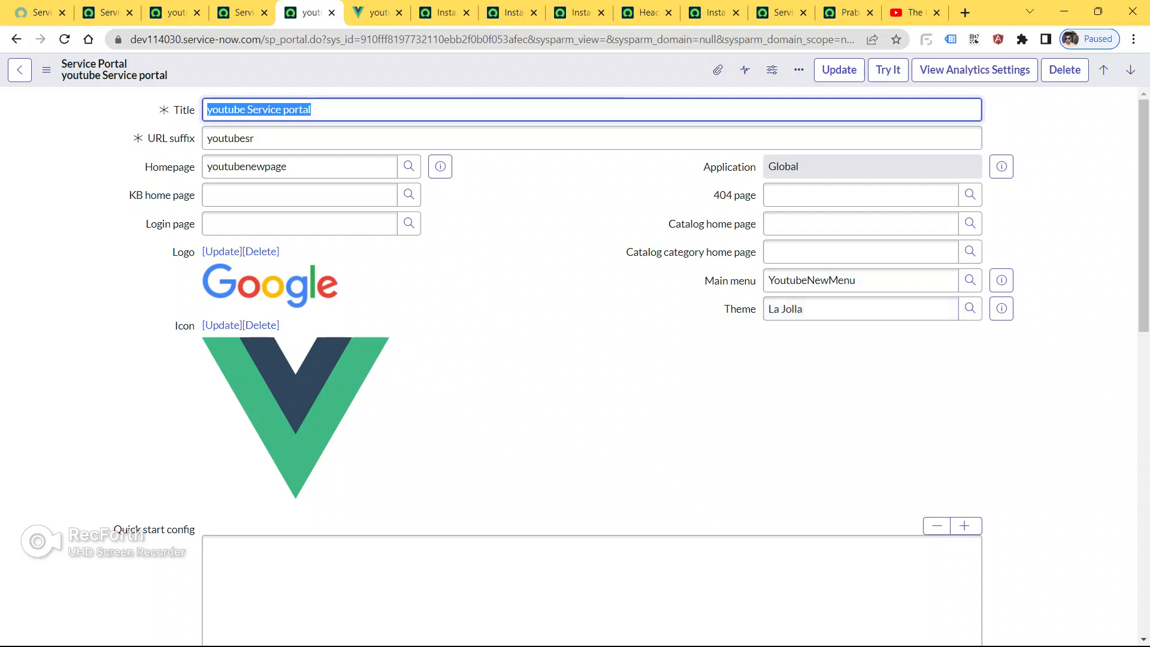
click(376, 13)
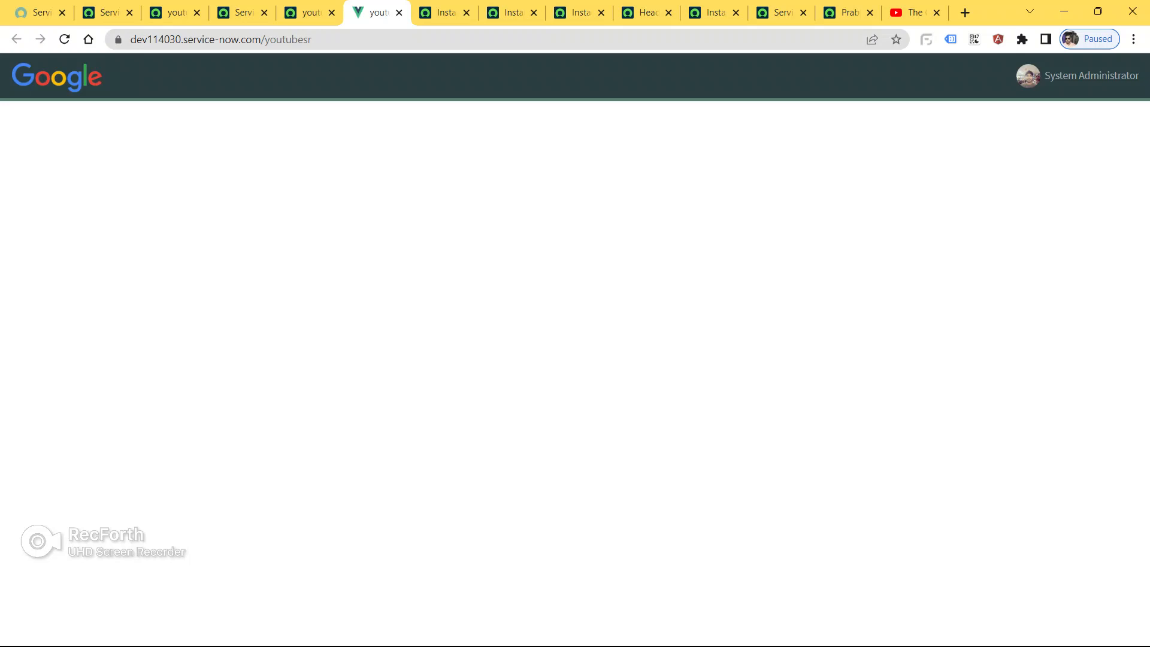
click(778, 13)
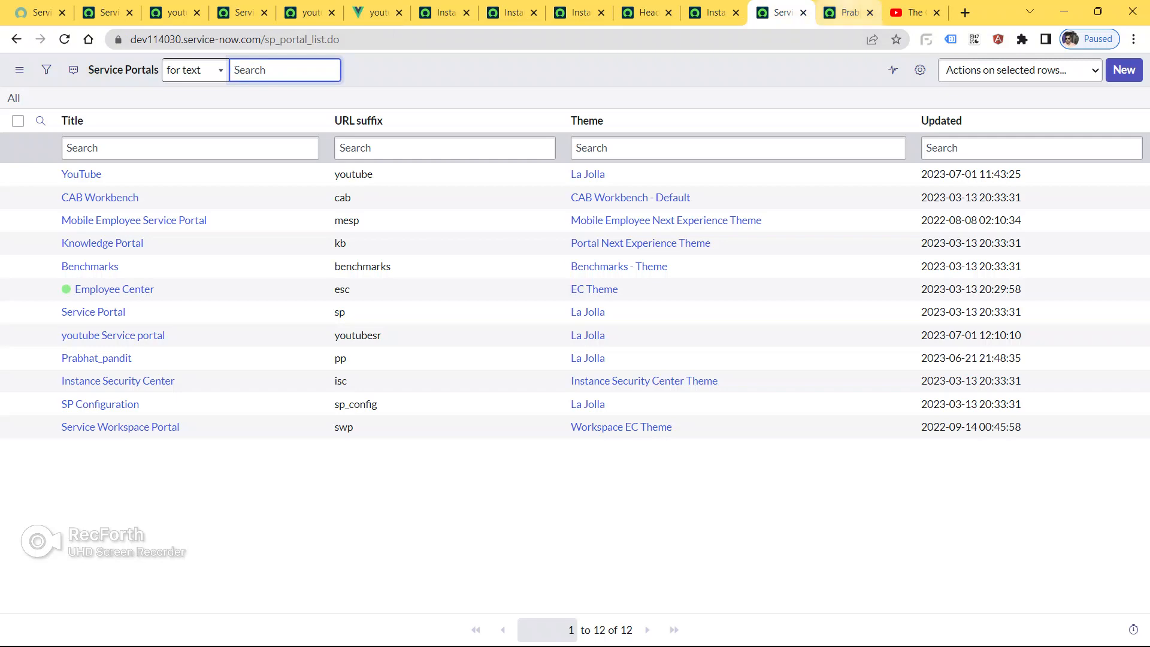
click(848, 12)
drag(378, 13, 353, 13)
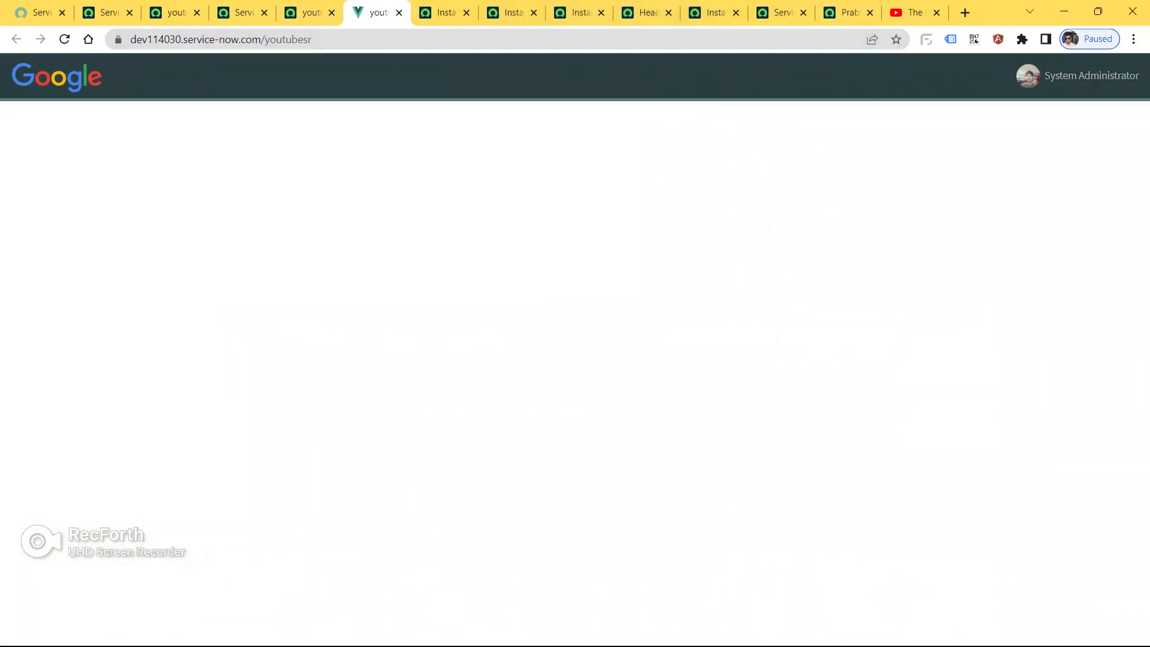
click(311, 13)
click(376, 13)
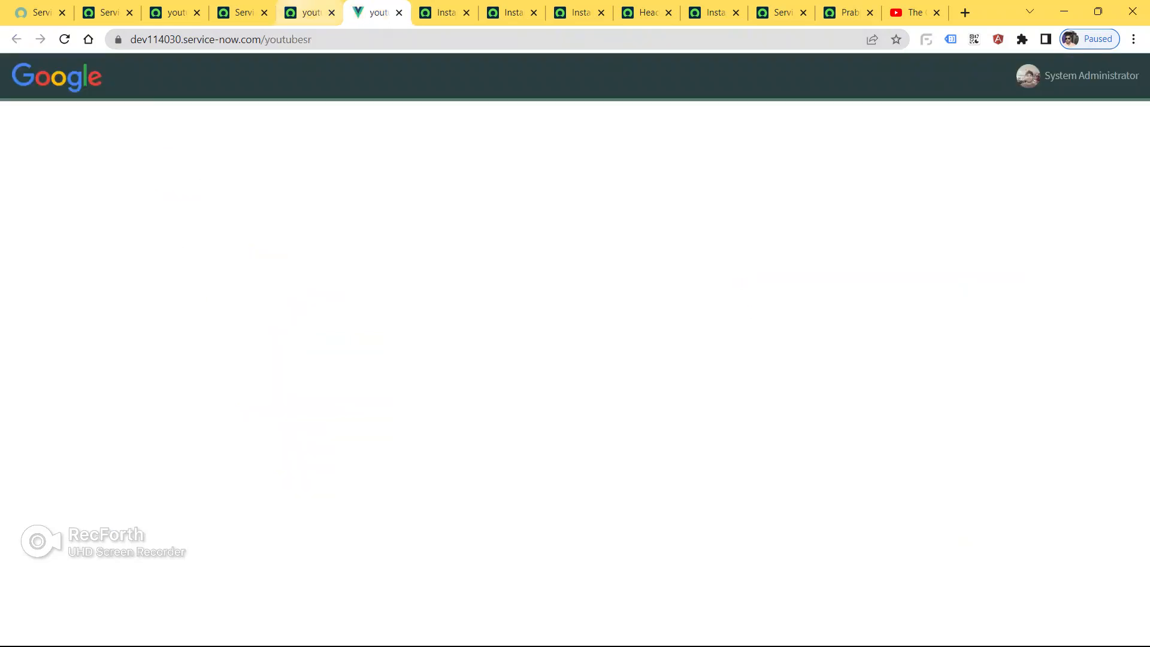
- Return to the ServiceNow home page and filter the application navigator for the menu entries
click(243, 13)
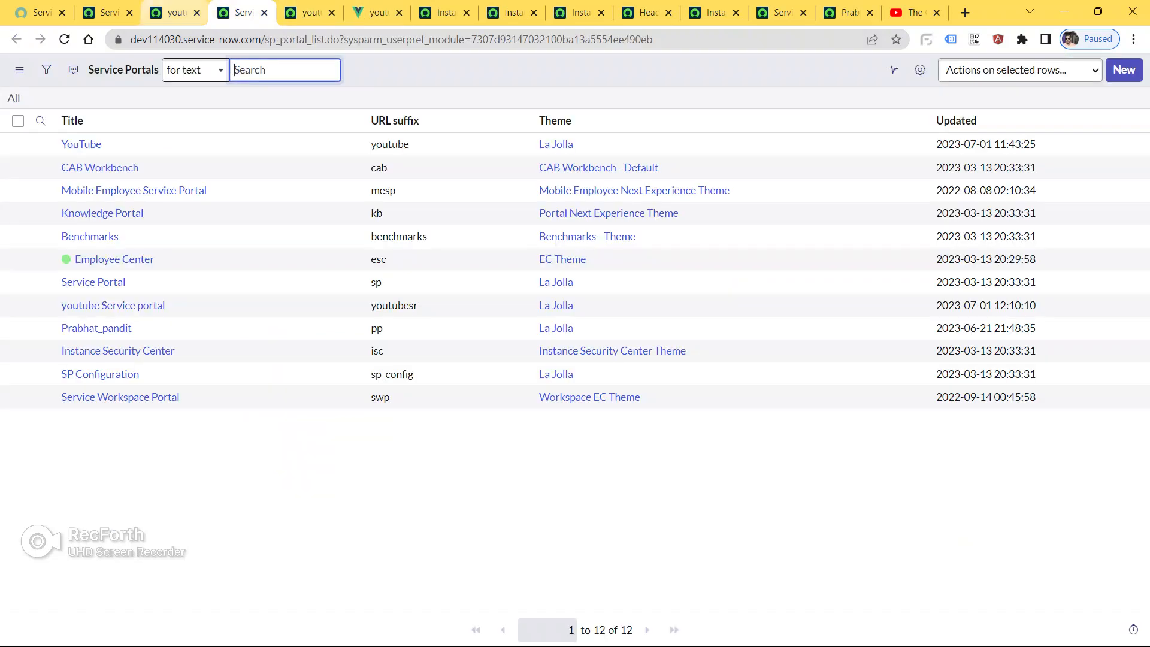
click(174, 12)
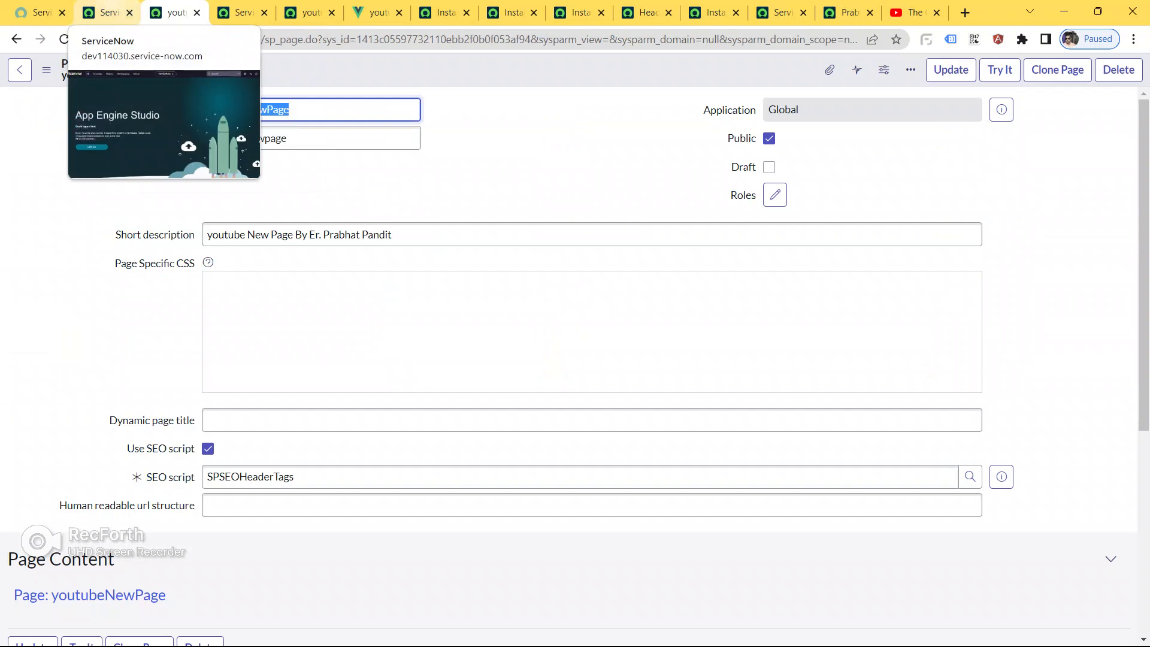
click(108, 12)
click(161, 73)
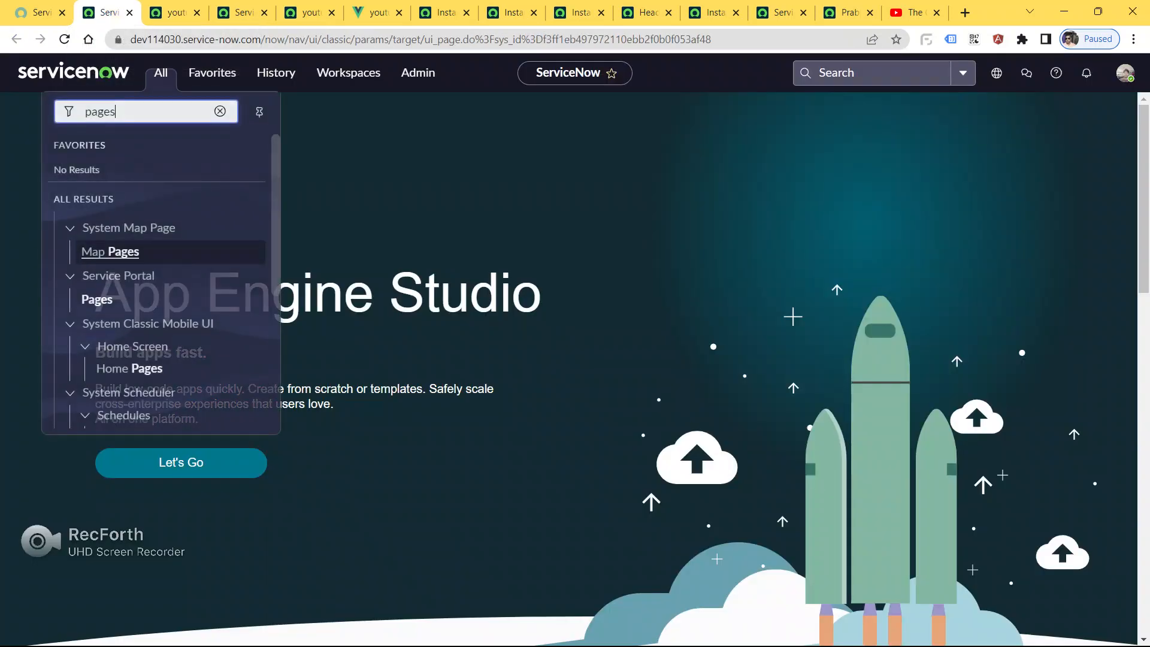
text(meu)
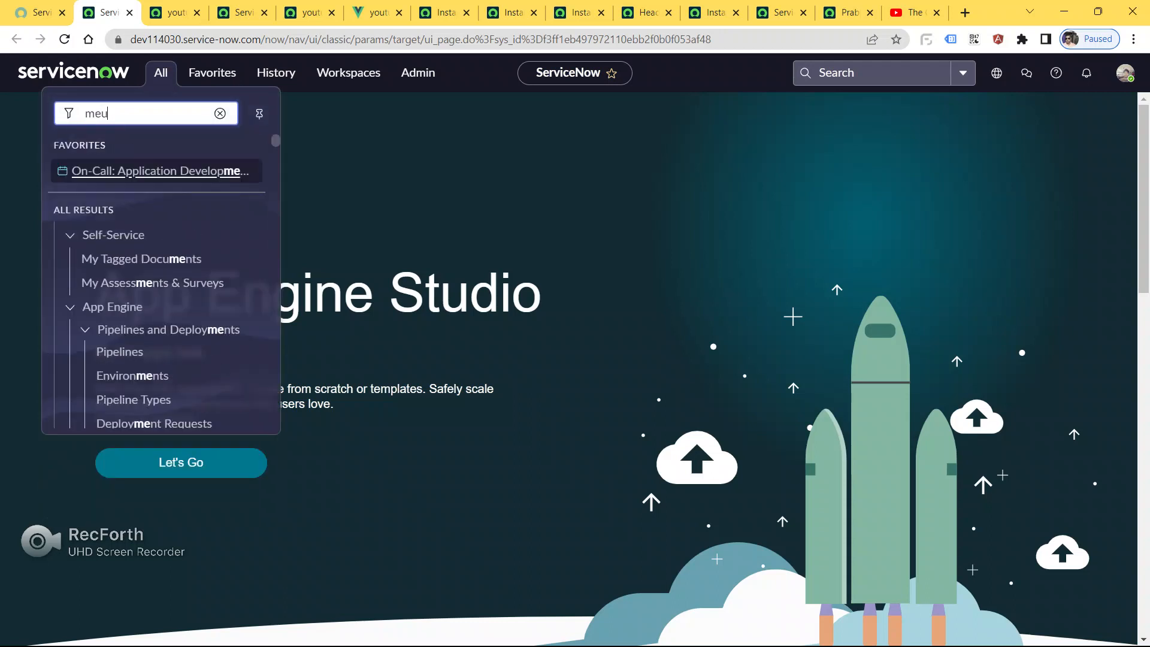
key(BackSpace)
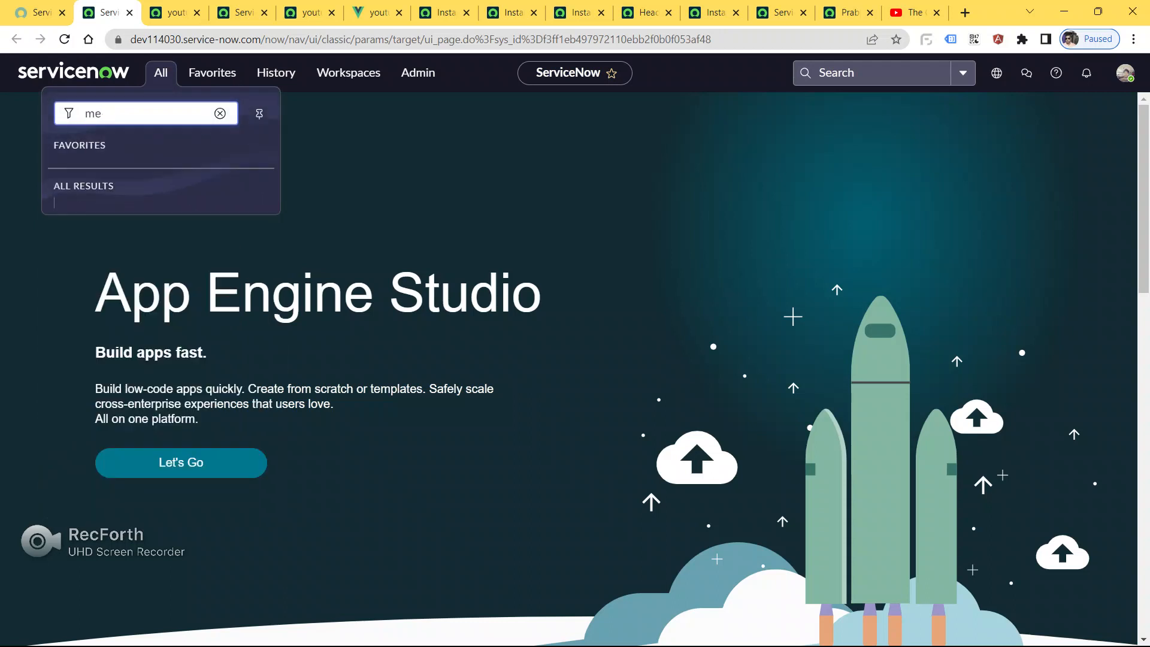
- Filter the navigator for menus and open the Service Portal Menus list in a separate browser tab
text(nus)
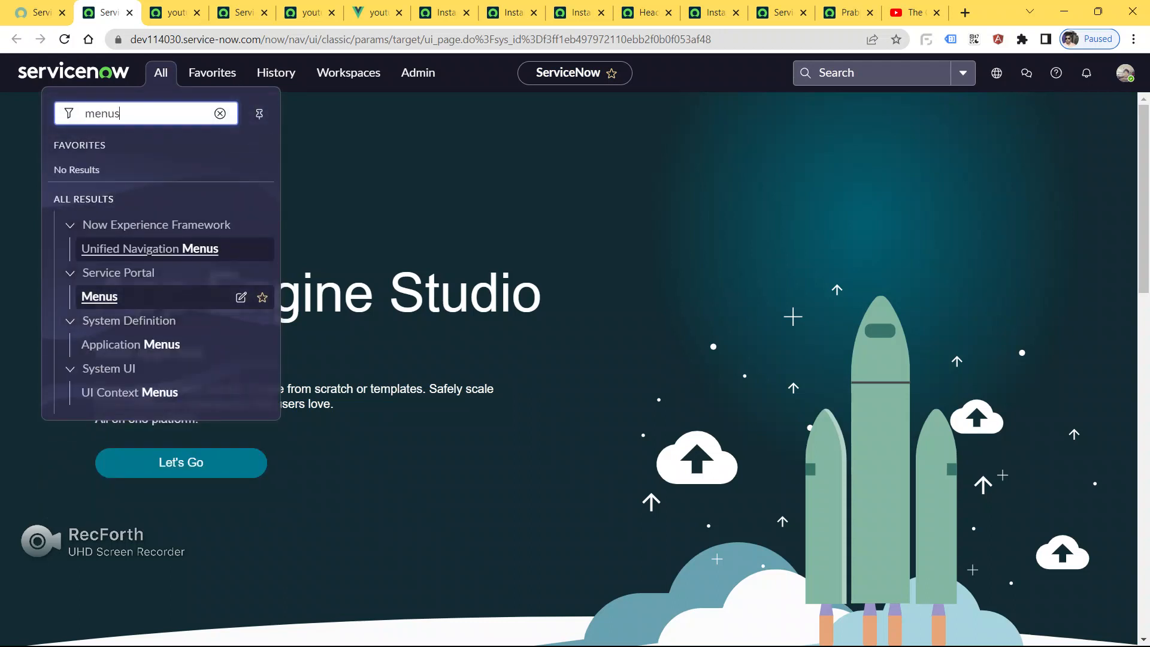
ctrl+click(100, 297)
key(ctrl+Tab)
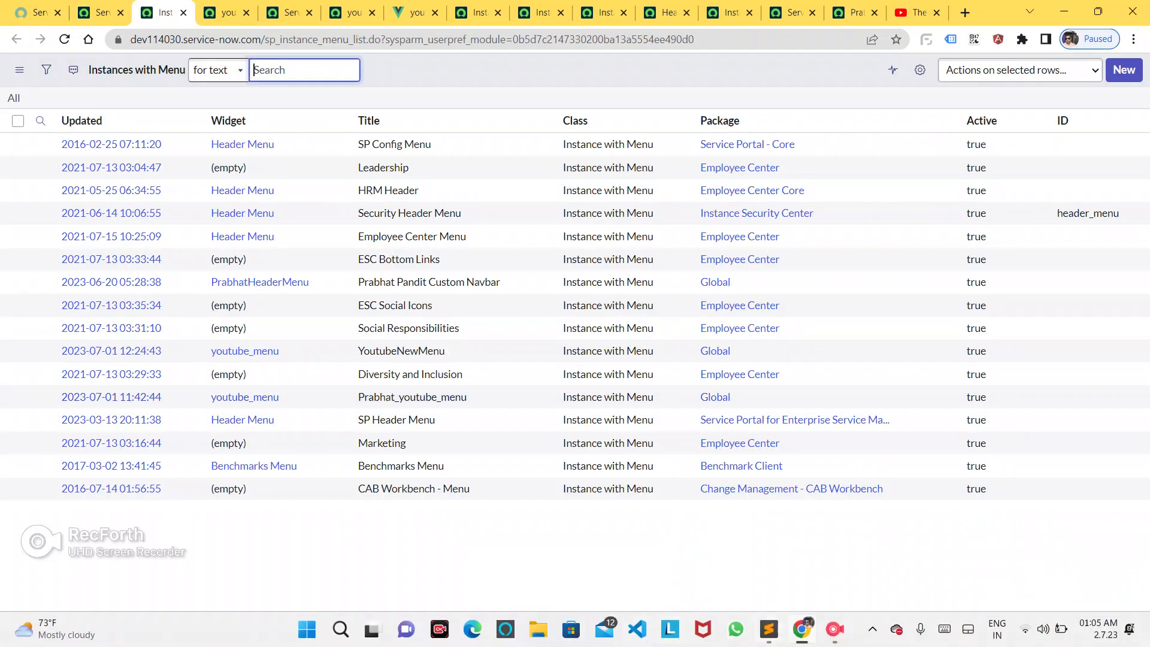
- Copy YoutubeNewMenu from the ServiceNow_info.txt notes in Sublime Text, search the menu instances for it in Chrome, and open its record separately
click(769, 629)
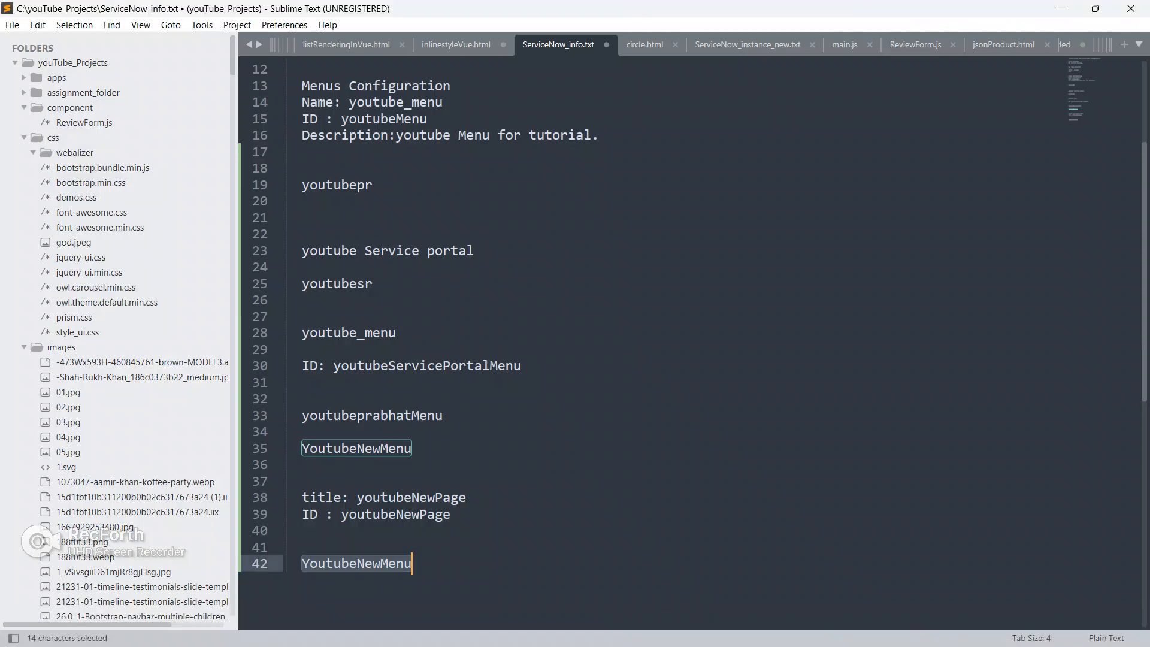
key(ctrl+c)
key(alt+Tab)
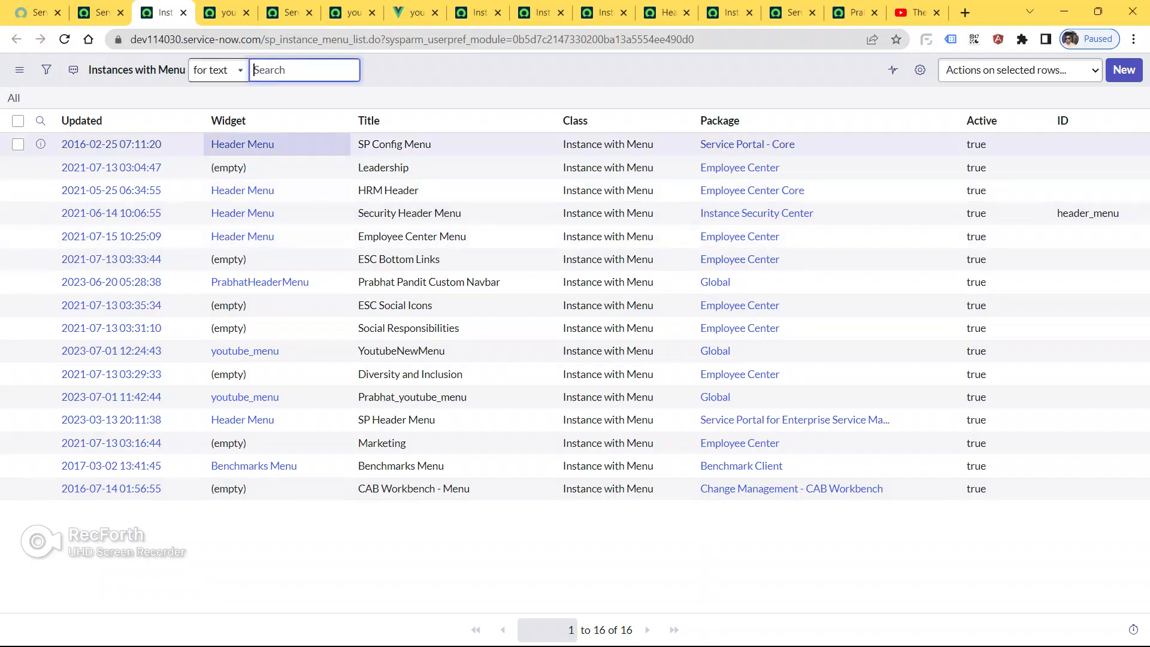
key(ctrl+v)
key(Return)
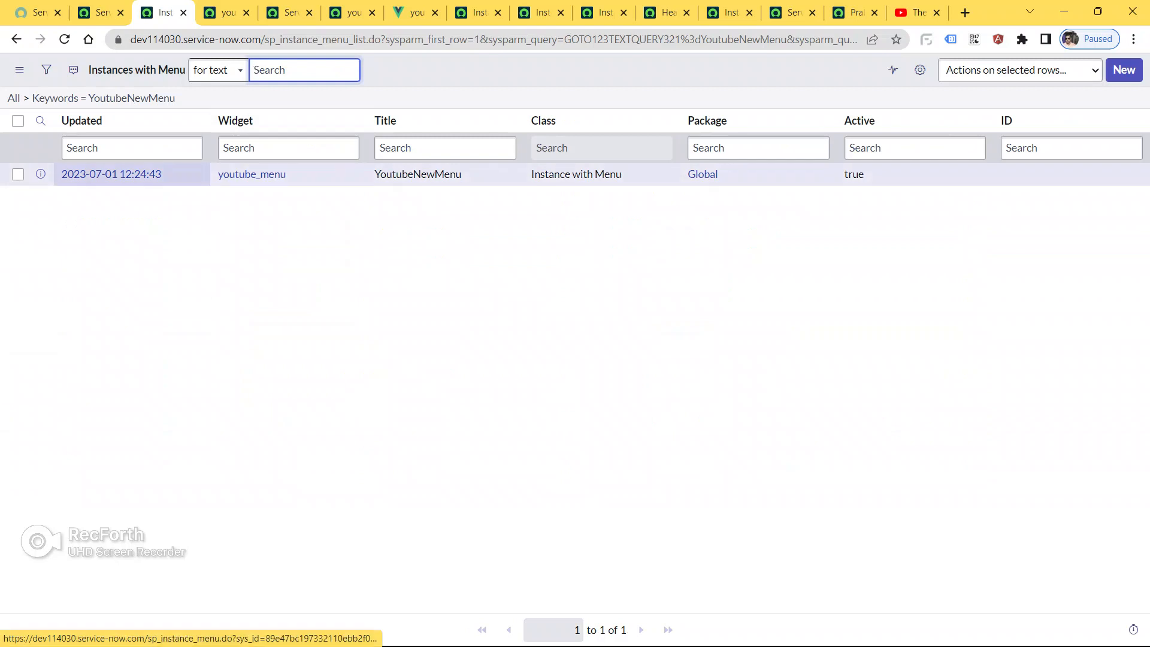
ctrl+click(111, 174)
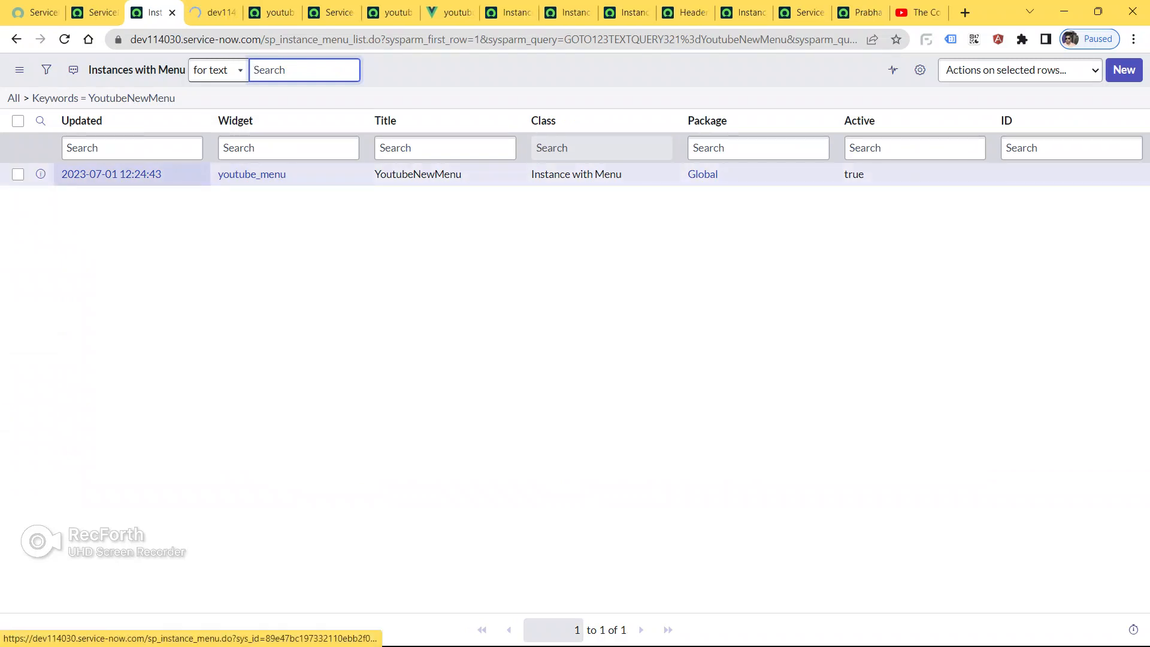
key(ctrl+Tab)
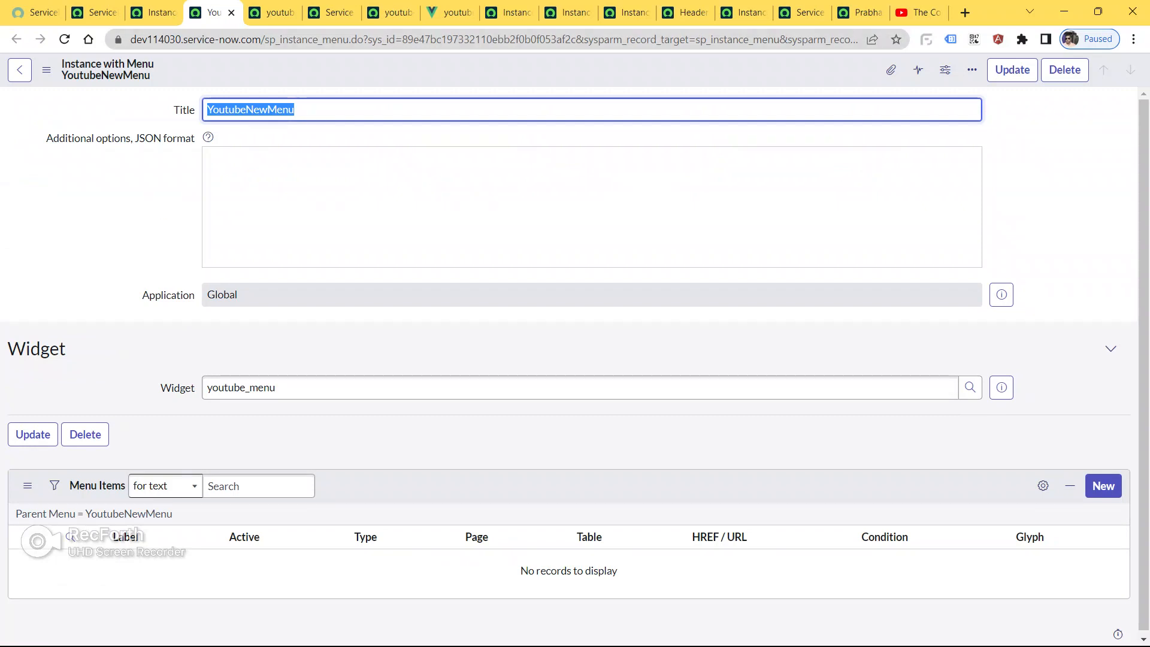
- Create a new menu item under YoutubeNewMenu and label it Home
click(860, 12)
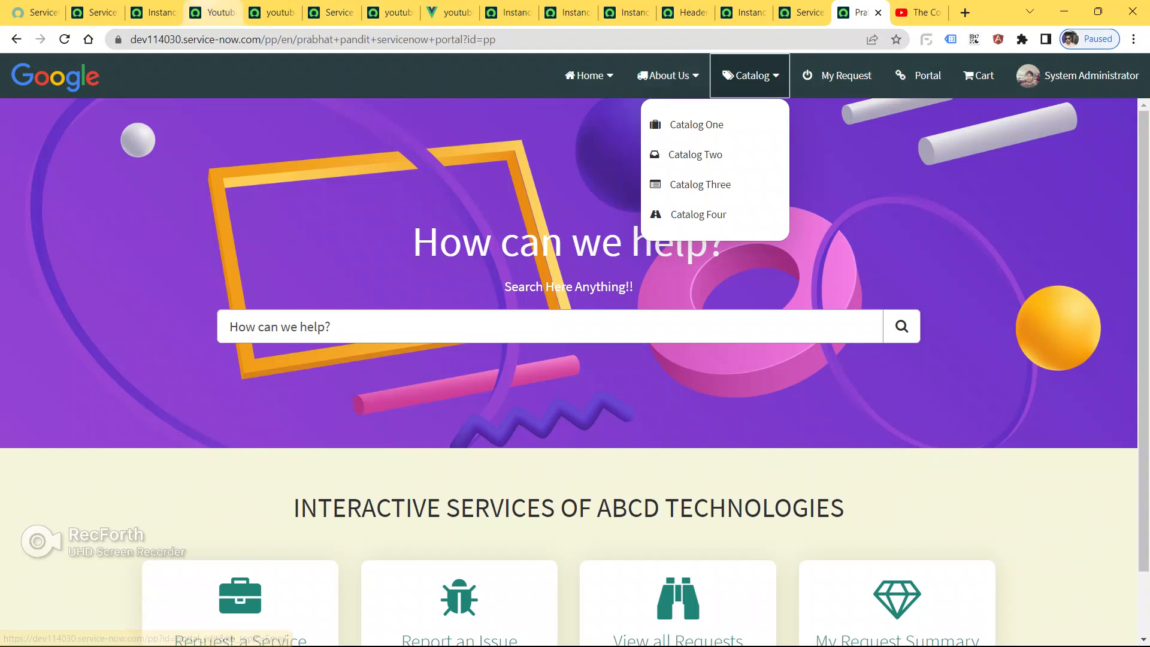
click(209, 12)
click(113, 111)
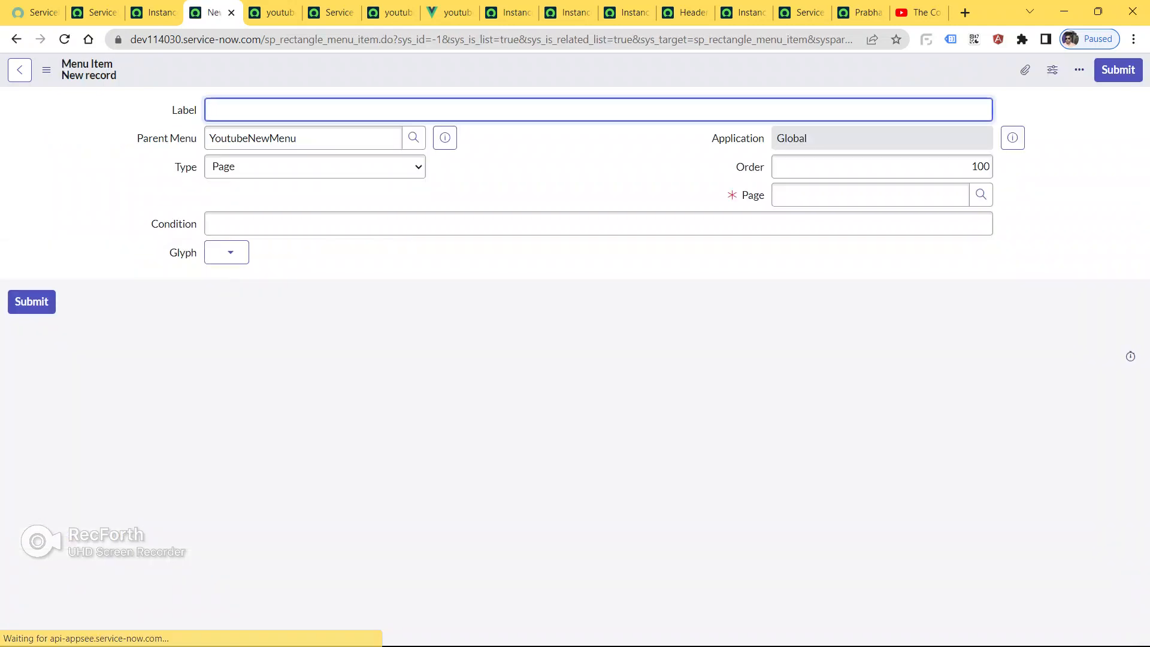
text(Home)
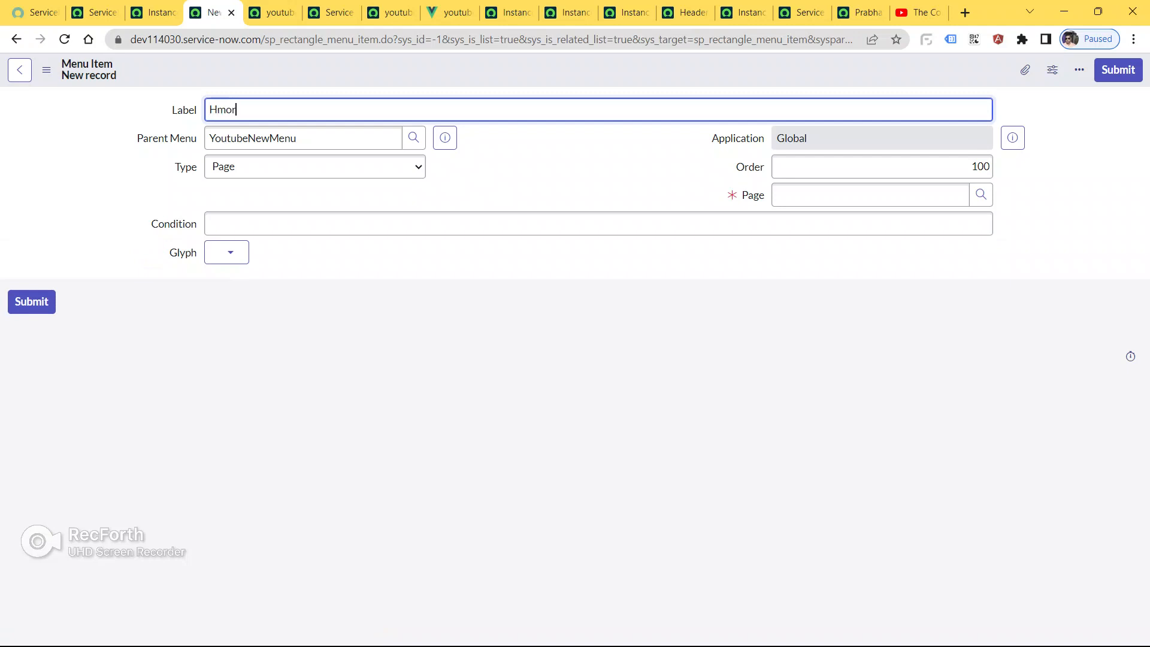
key(BackSpace)
key(BackSpace)
key(BackSpace)
text(ome)
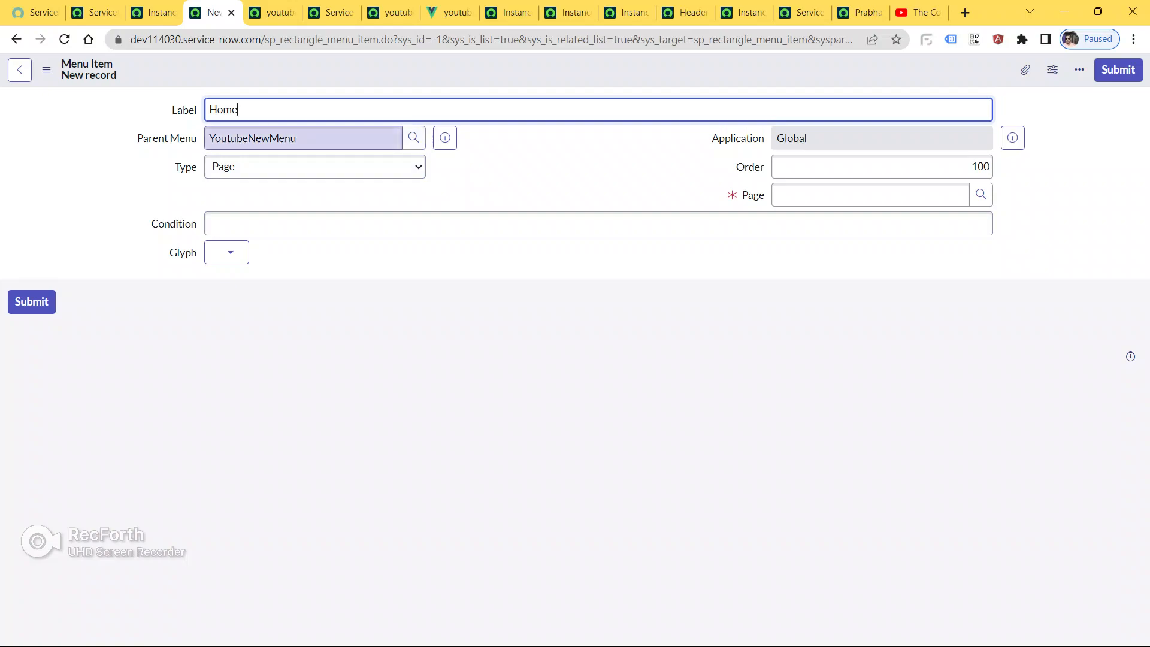
key(alt+Tab)
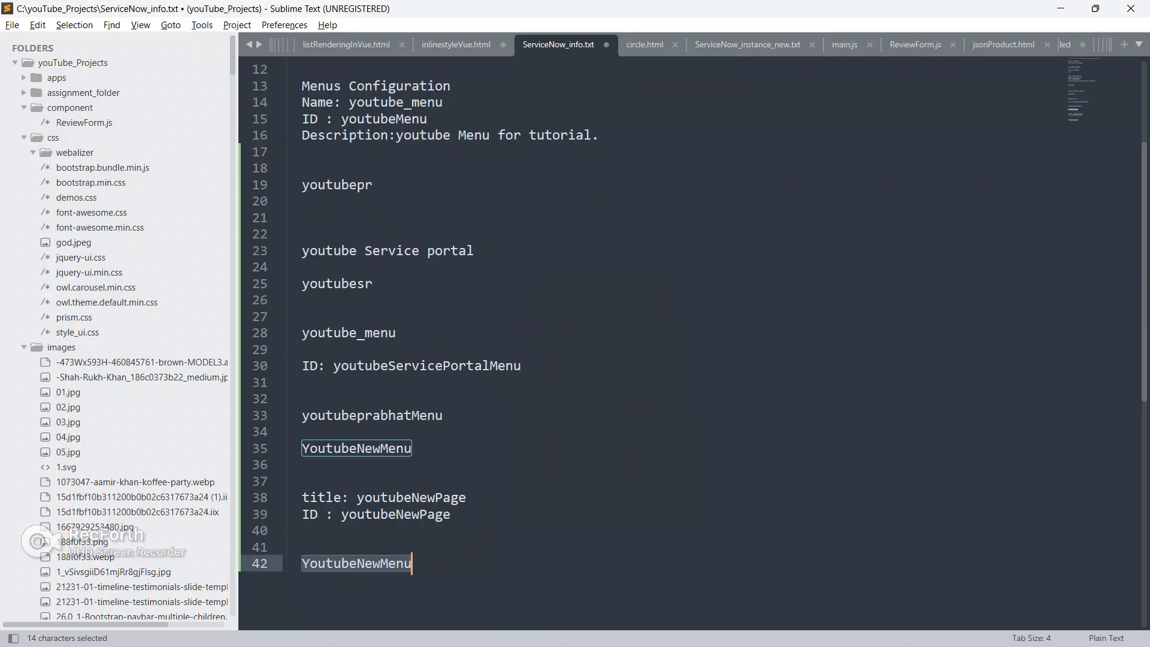
triple_click(336, 563)
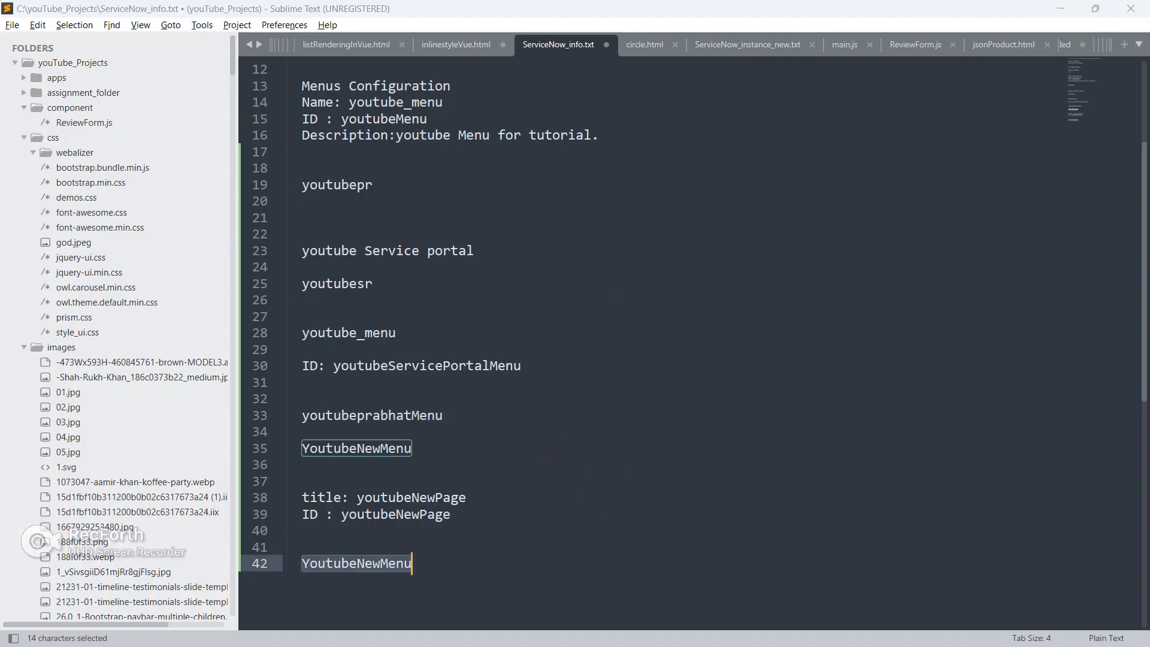
key(alt+Tab)
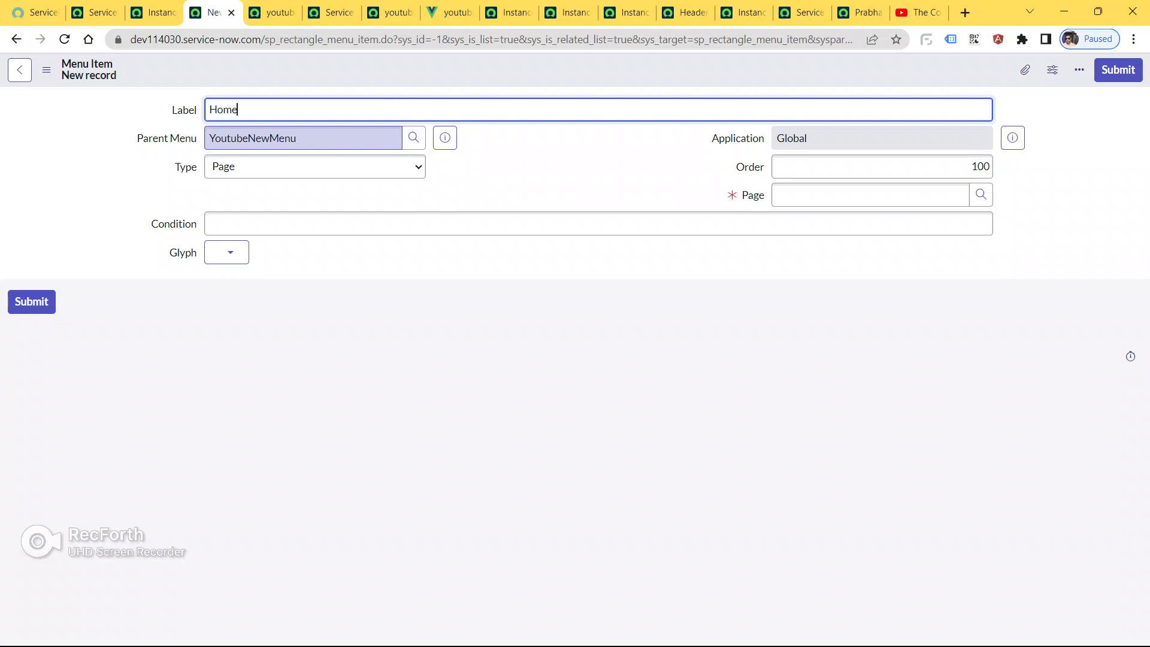
click(314, 166)
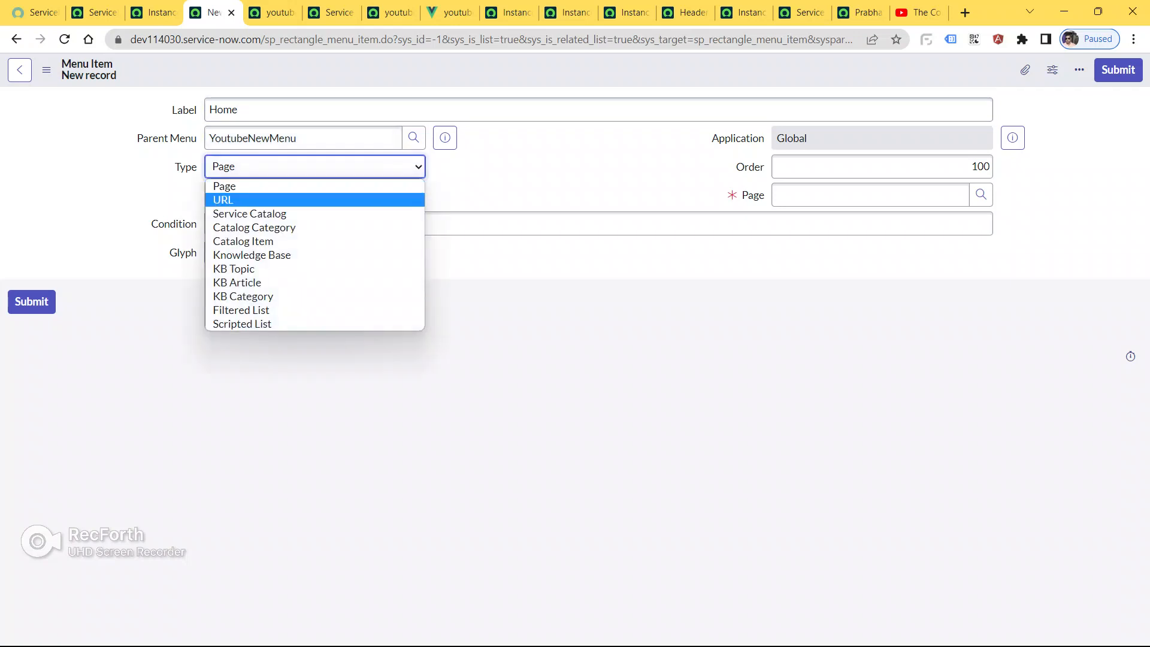
click(252, 200)
click(314, 166)
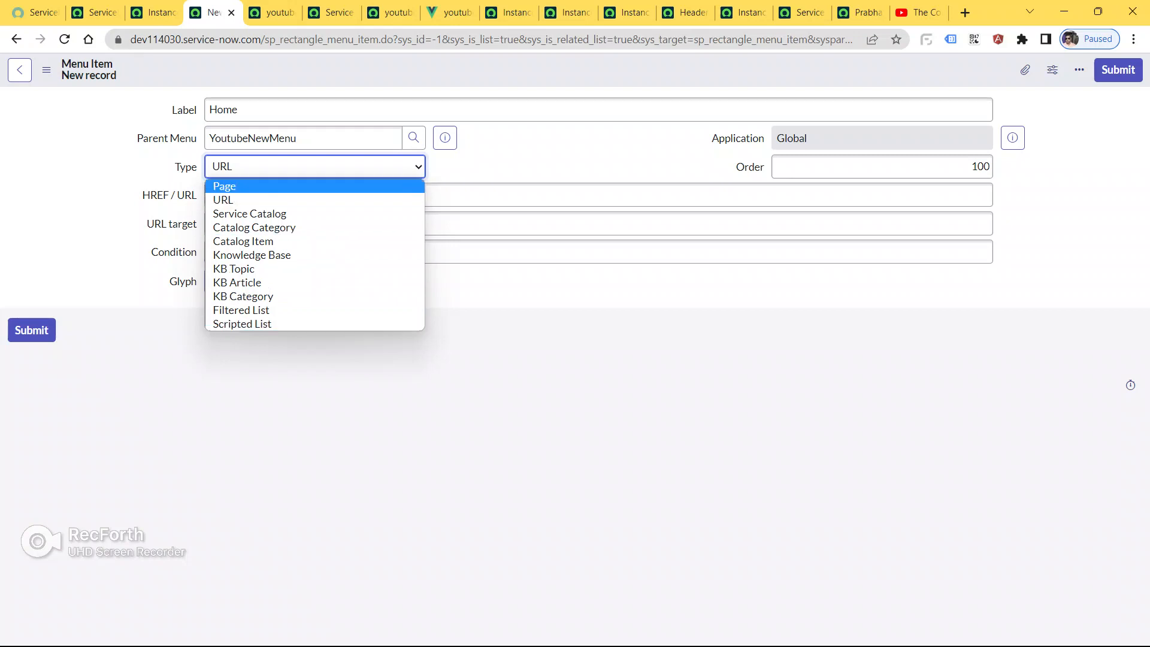
click(252, 200)
click(254, 196)
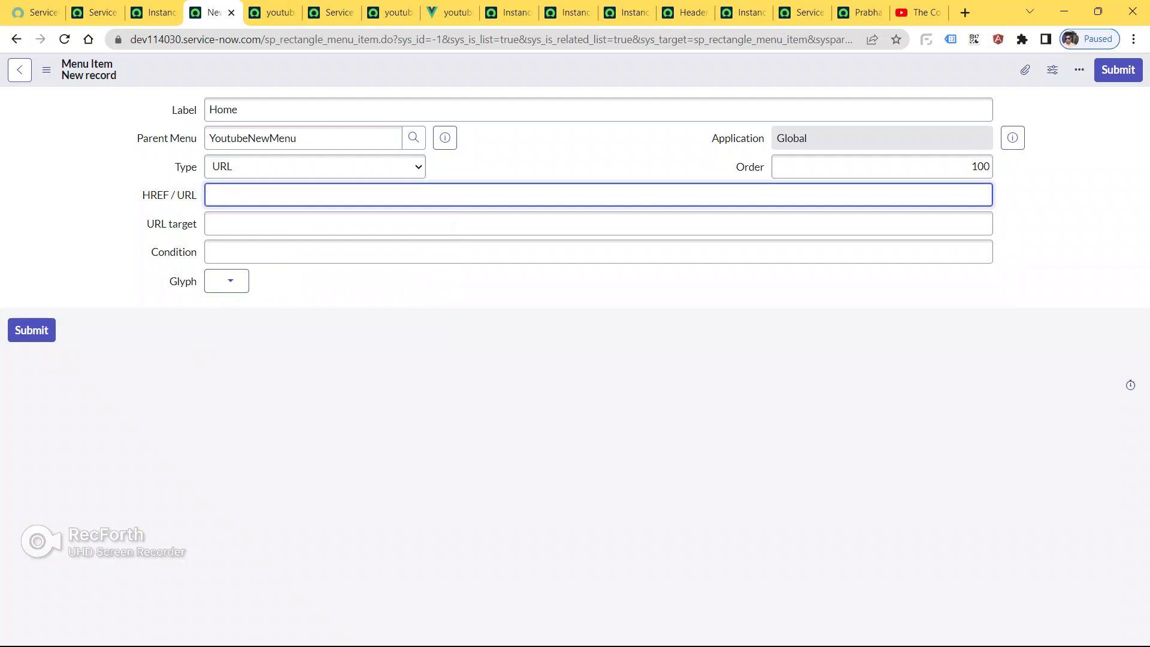
text(https://www.google.com)
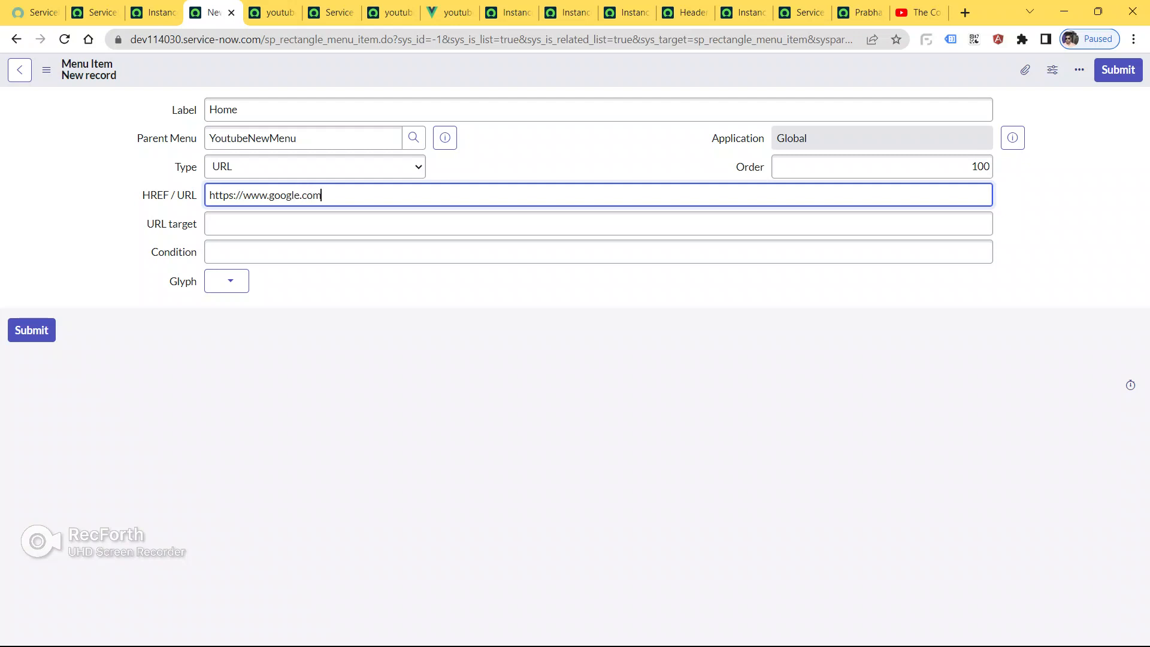
- Give the Home item the URL target black and the house glyph, and submit the record
click(216, 223)
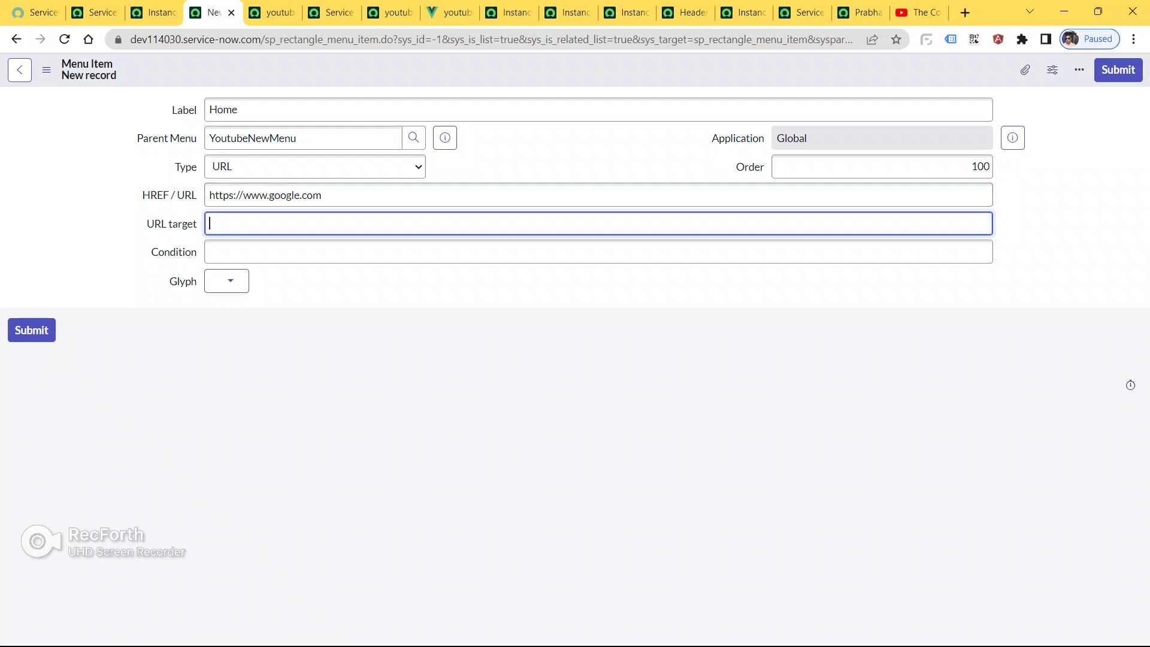
text(b-)
text(lack)
click(227, 281)
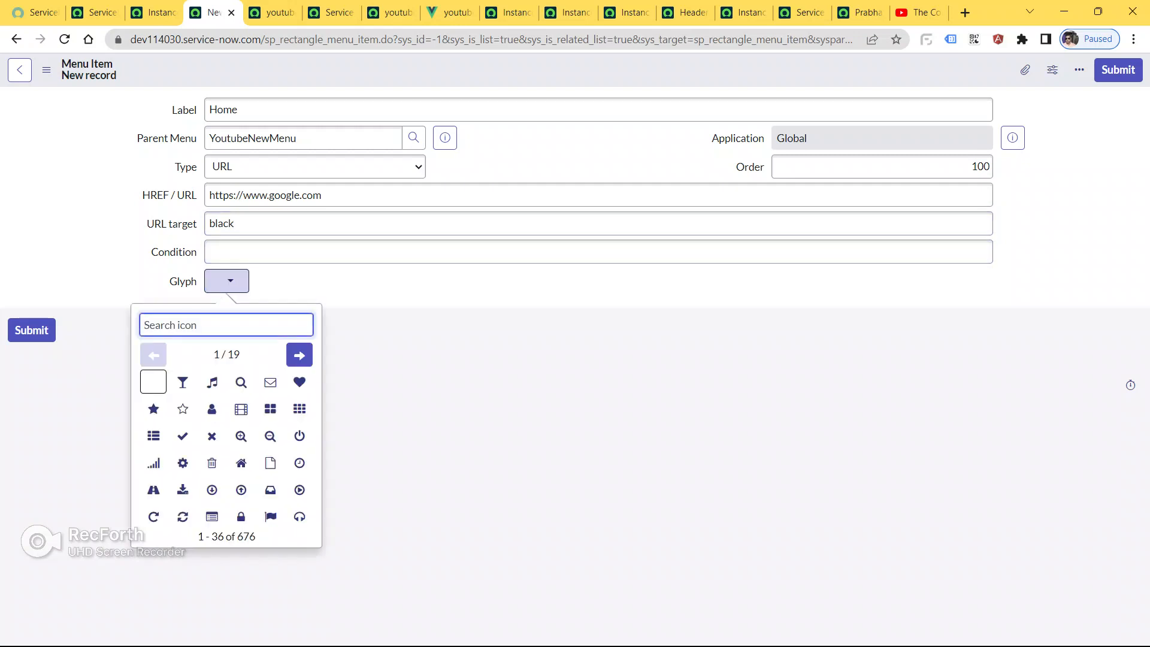
click(240, 463)
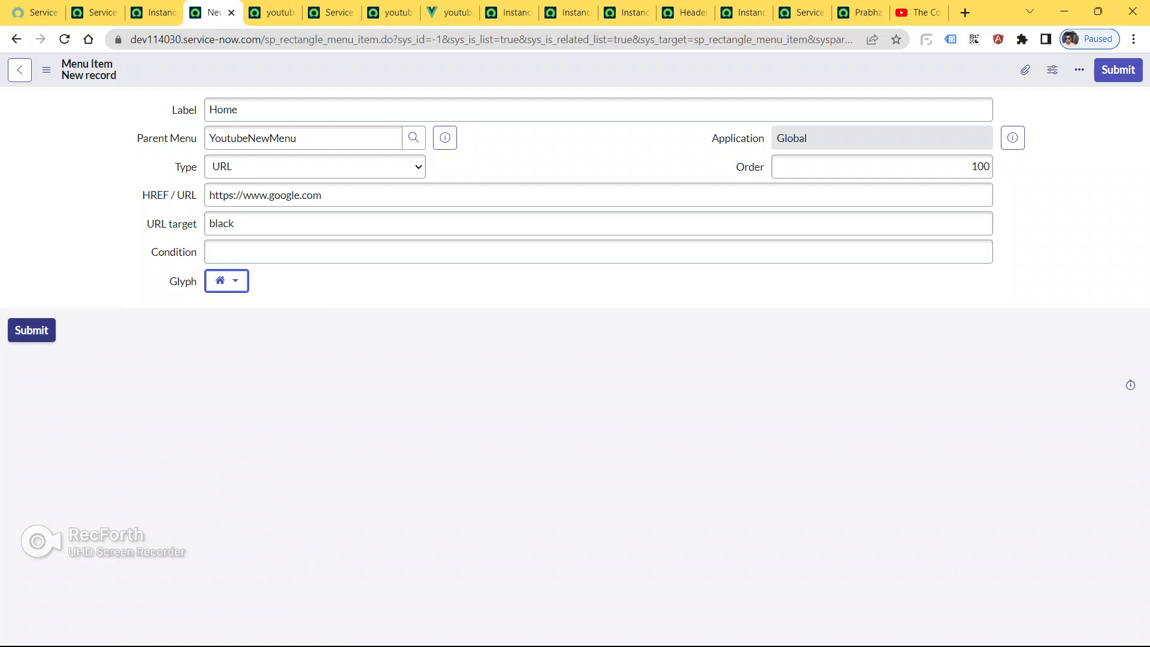
click(31, 330)
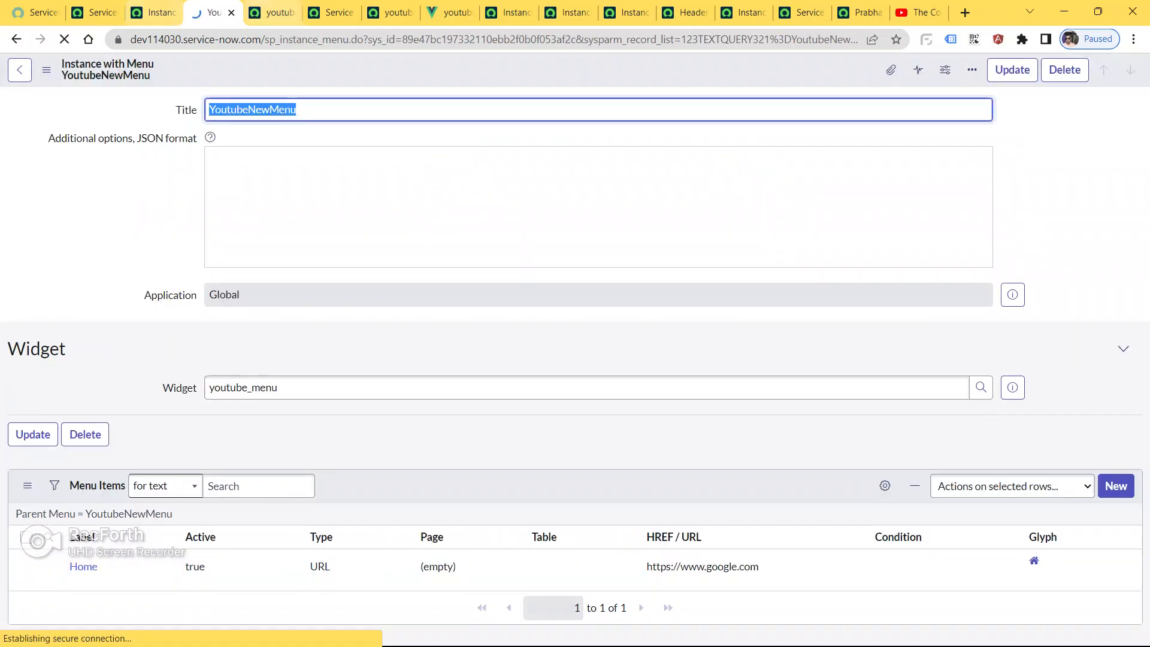
- Reload the youtubesr portal page to check its header for the Home menu item
click(331, 13)
click(391, 13)
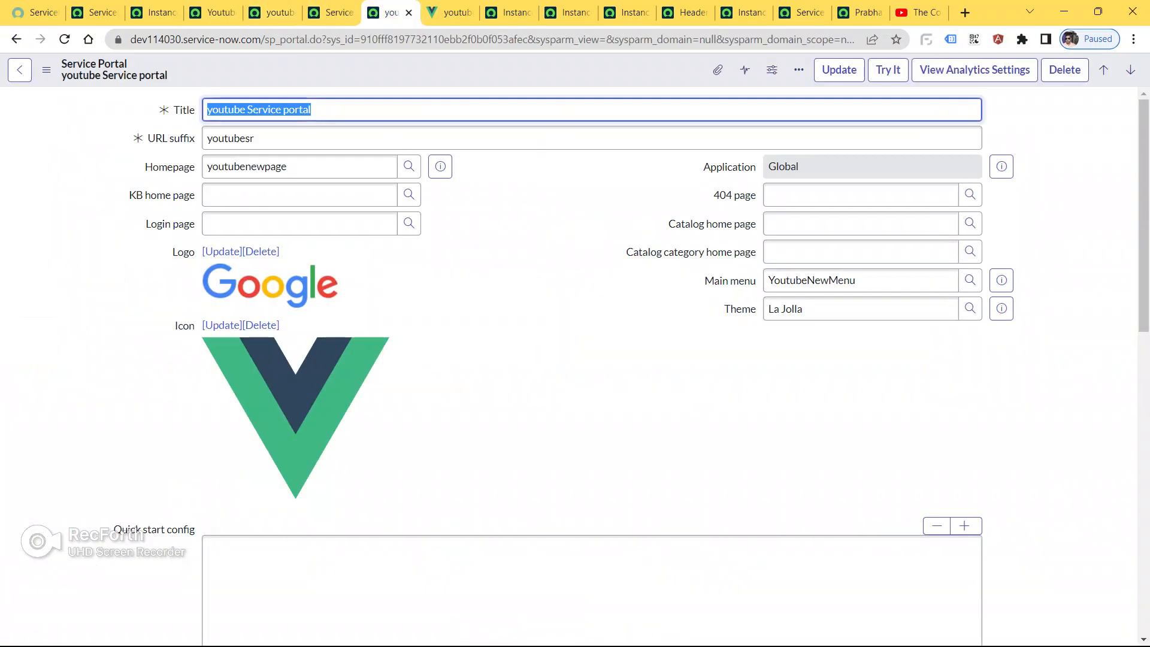
click(449, 12)
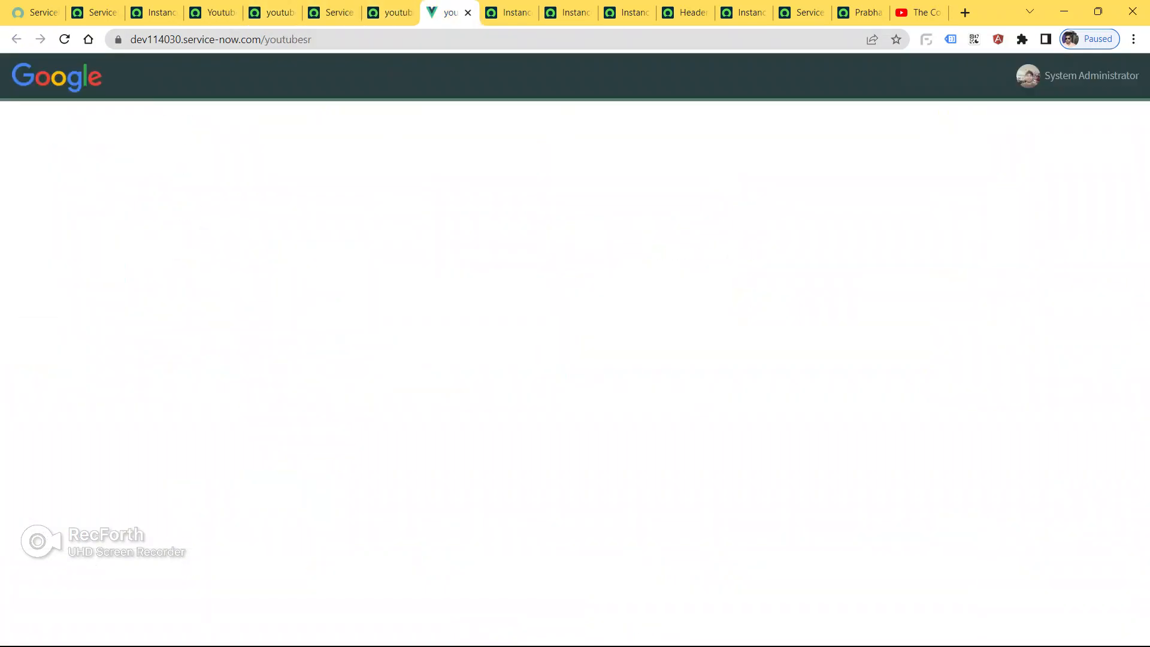
click(153, 12)
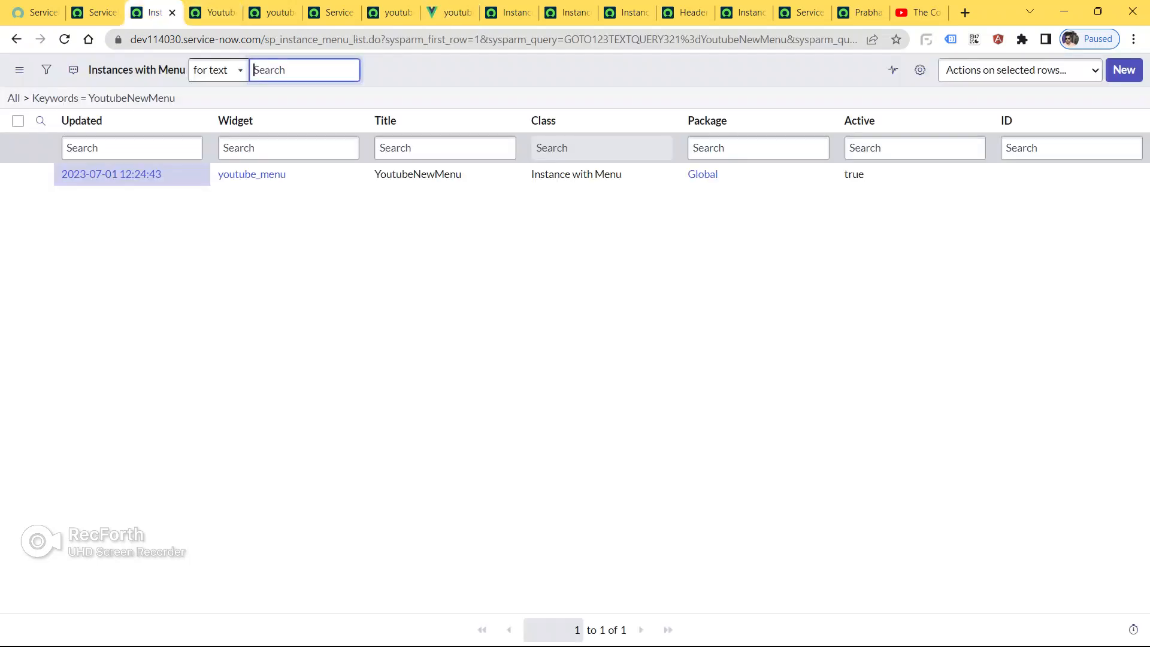
click(212, 12)
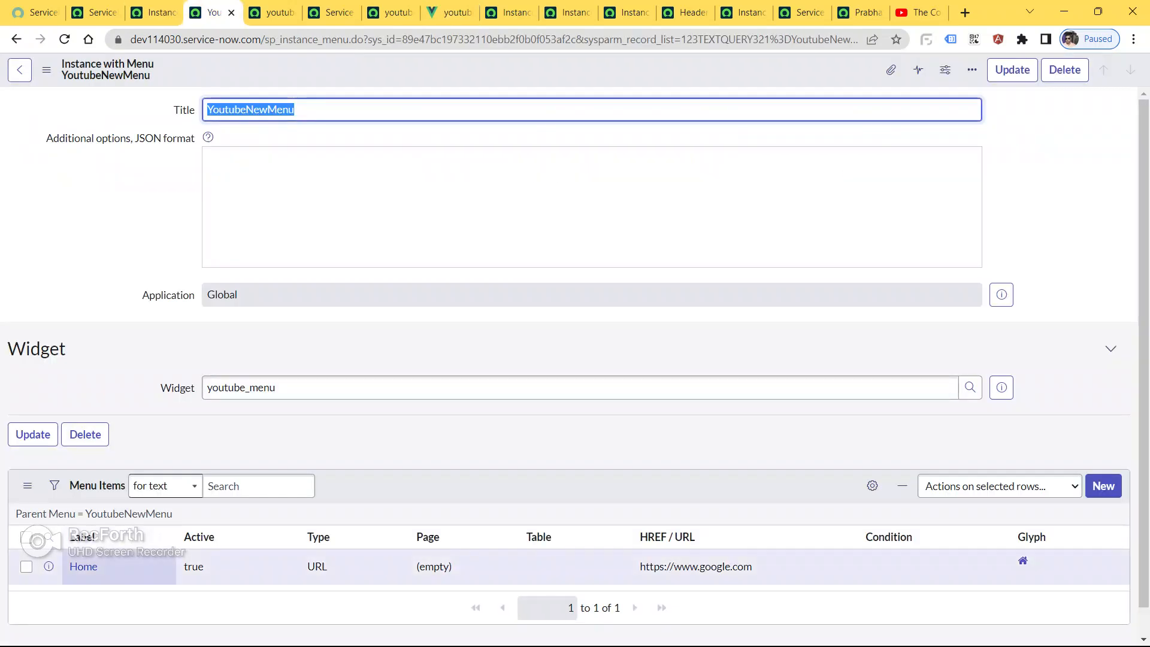
click(450, 12)
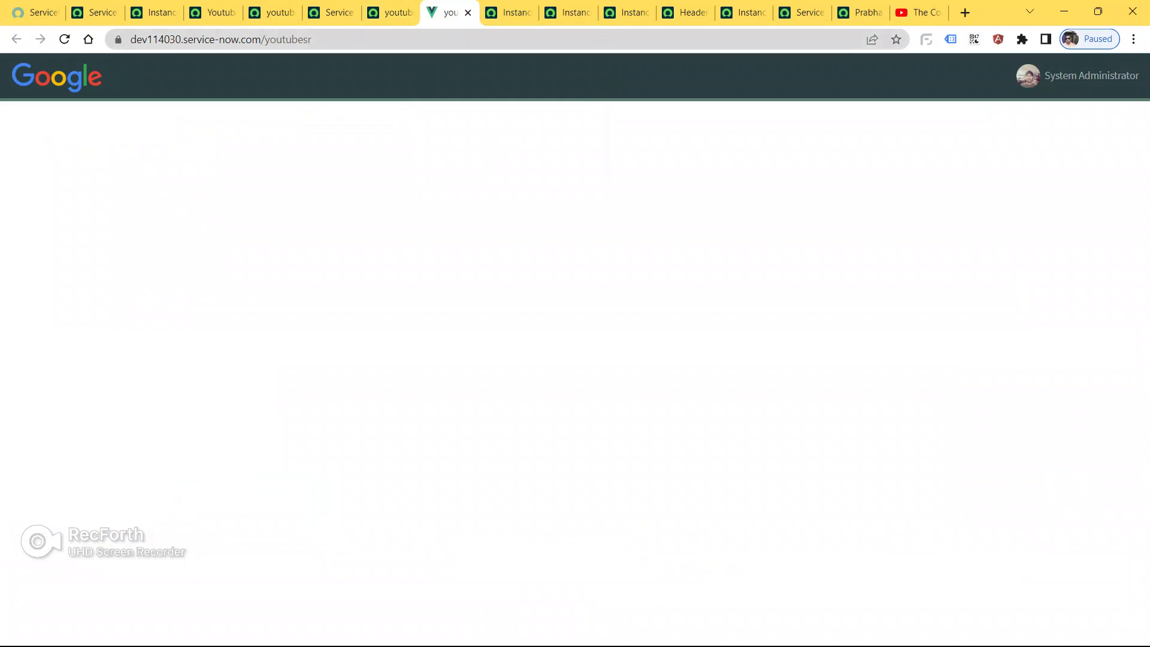
key(ctrl+l)
key(Return)
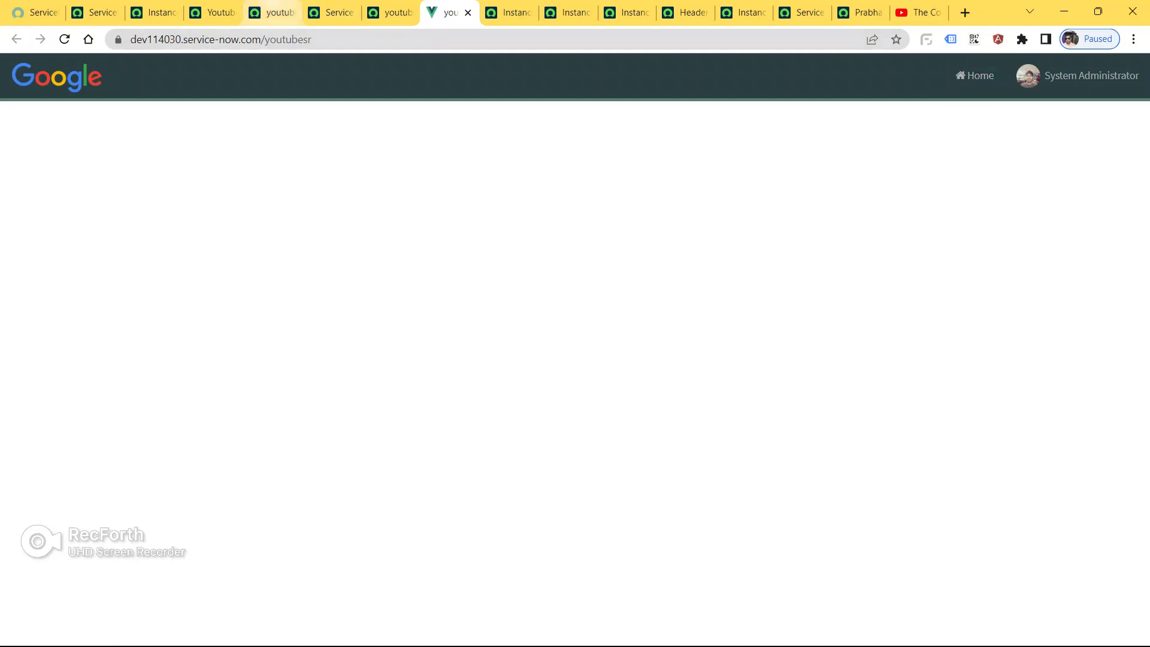
- Return to the YoutubeNewMenu record and start another menu item labelled System Status with type Page
click(157, 12)
click(212, 12)
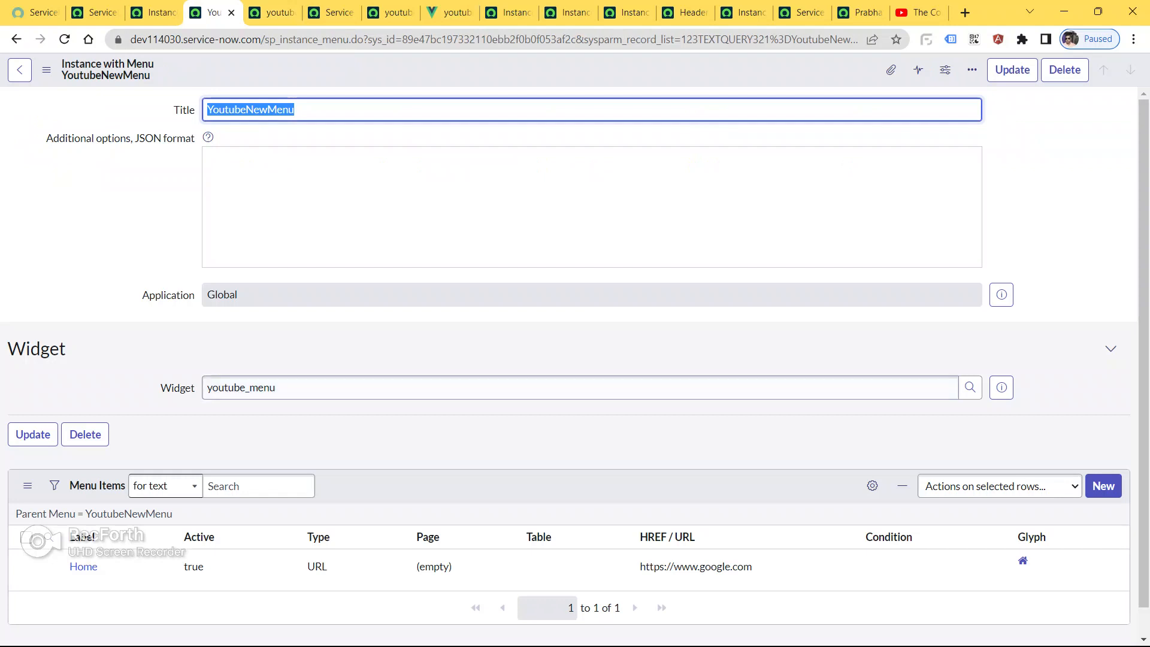
click(1103, 486)
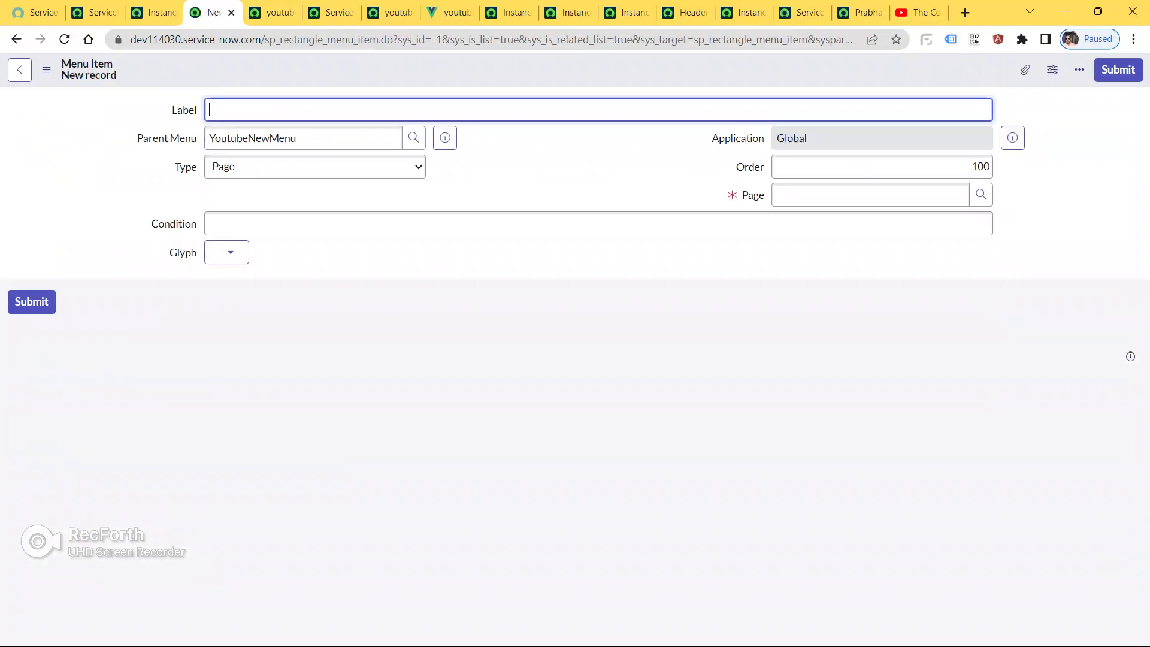
text(System Status)
click(315, 167)
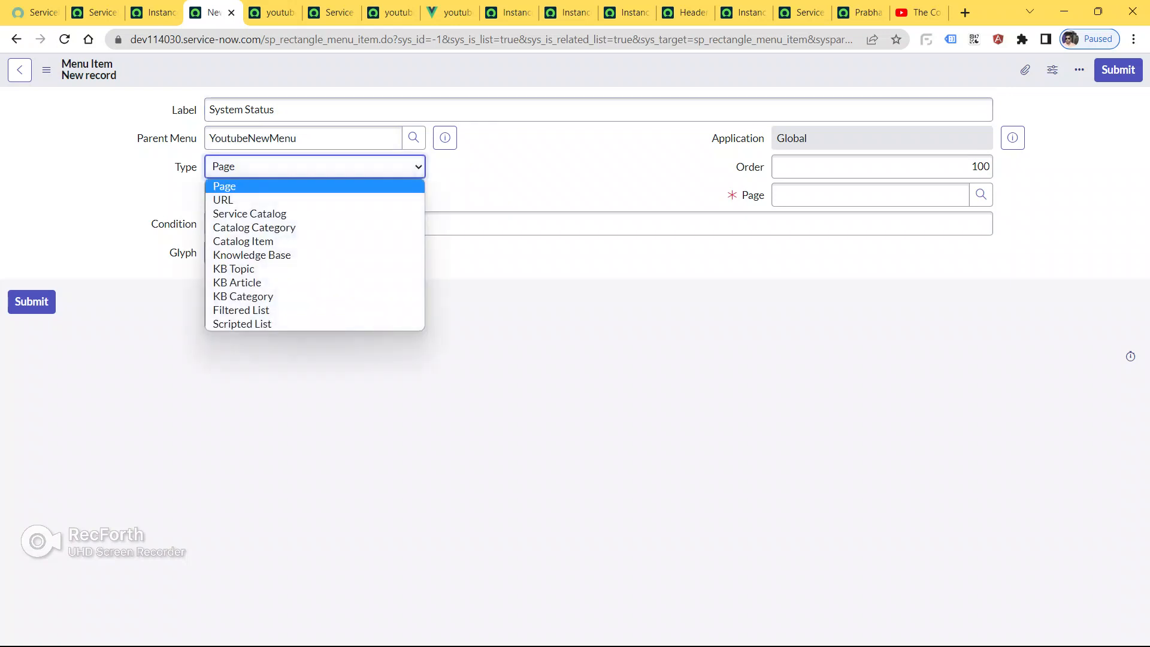
click(314, 186)
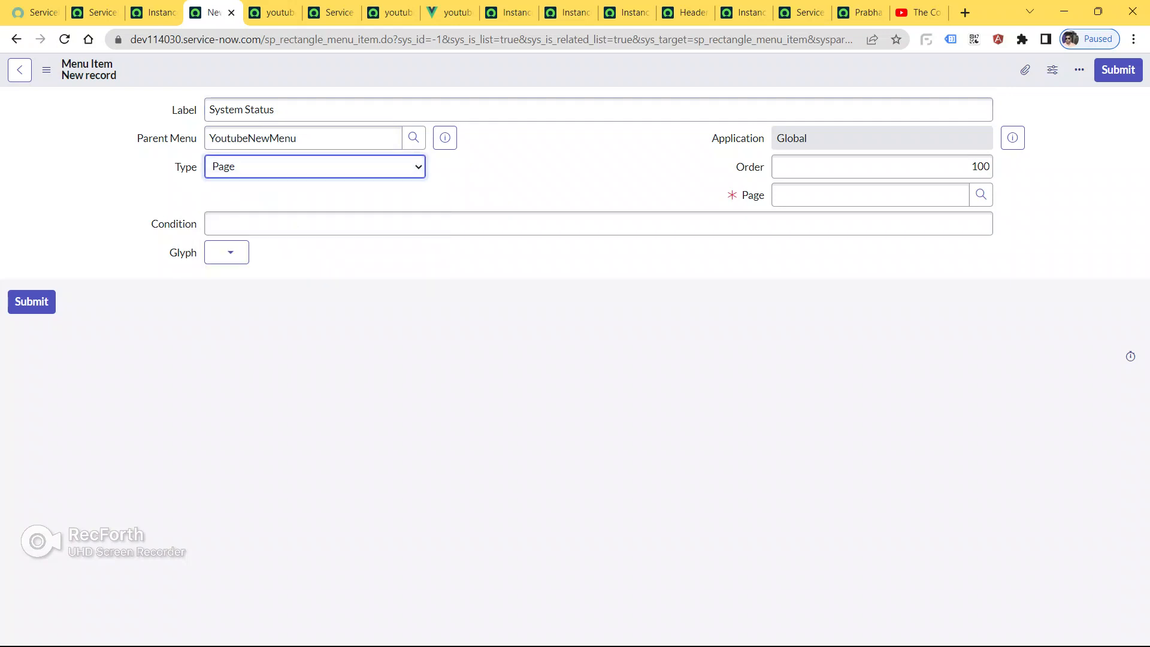
- Set the System Status item's page to sc_category and its order to 200
click(980, 195)
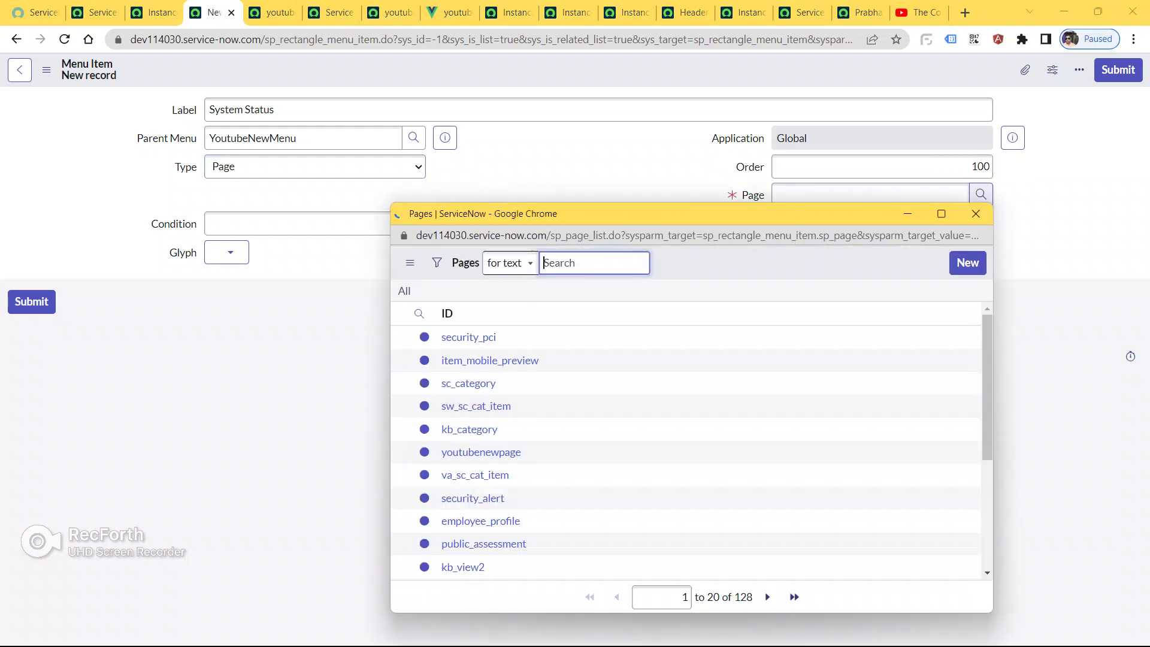
click(975, 213)
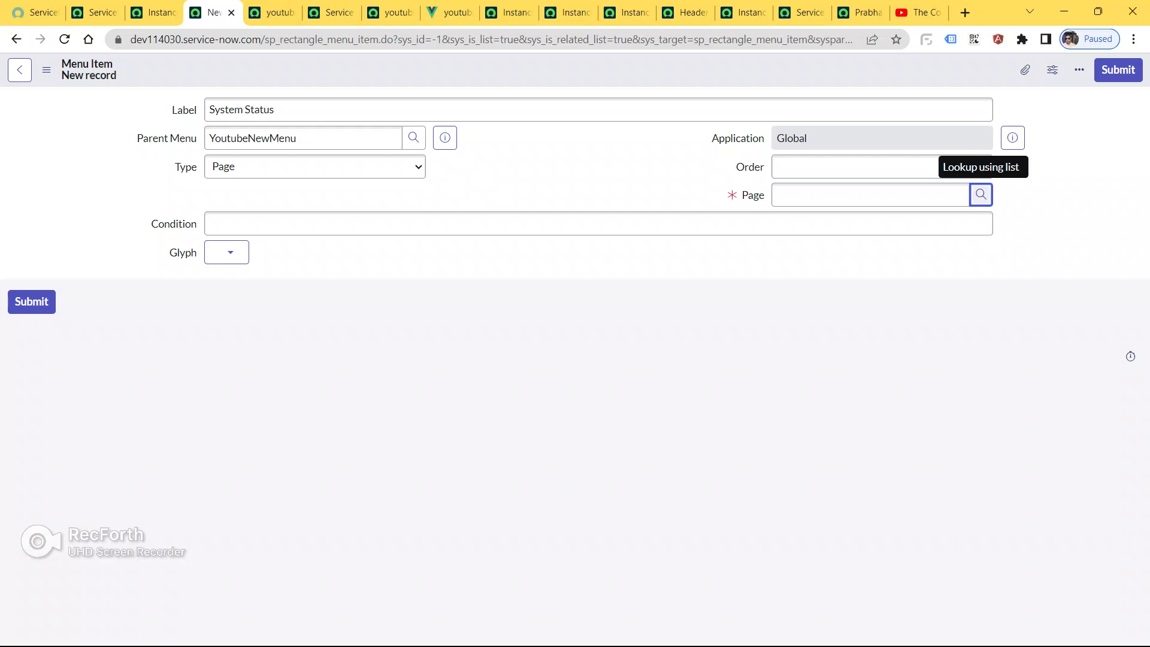
click(980, 194)
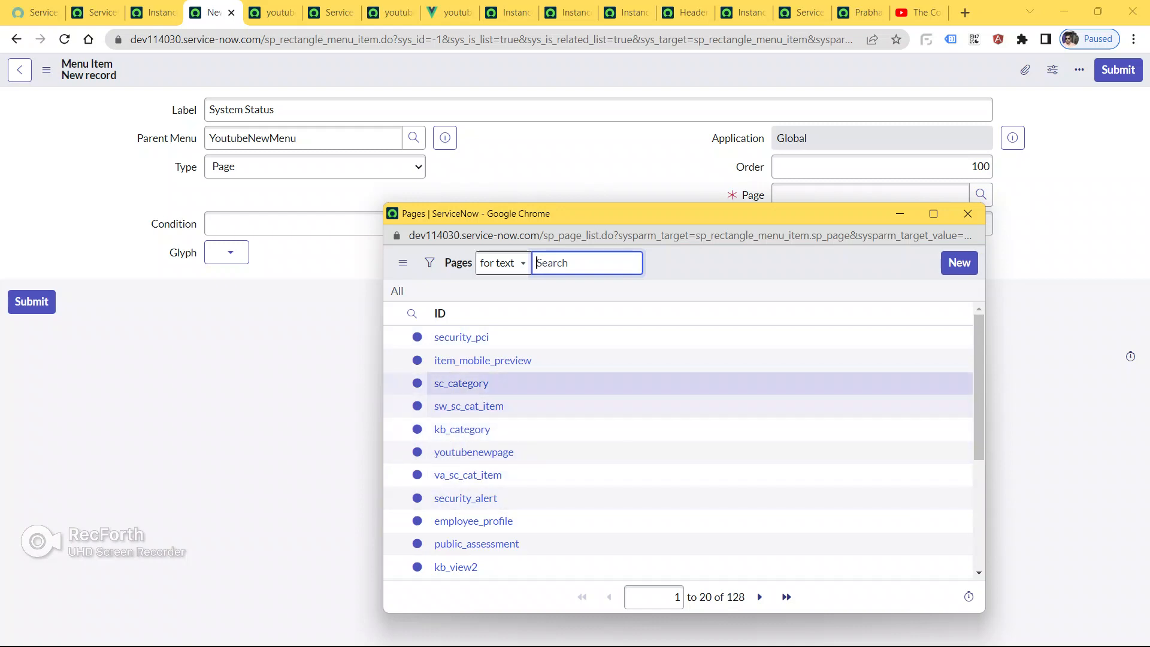
click(461, 383)
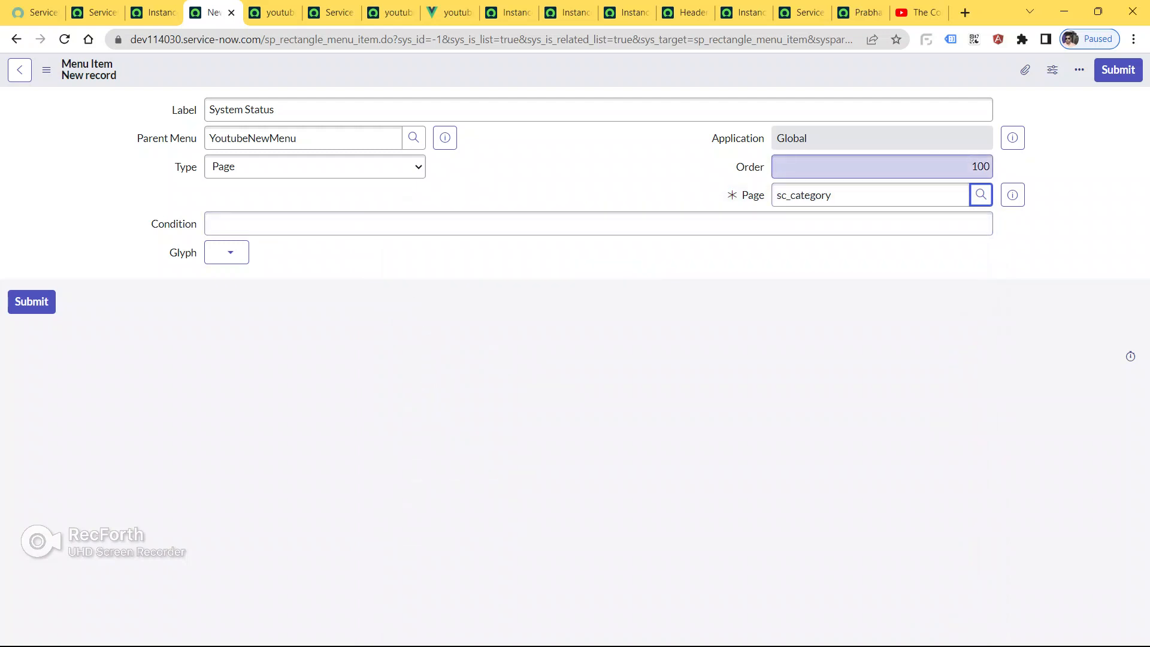
click(973, 167)
key(BackSpace)
text(2)
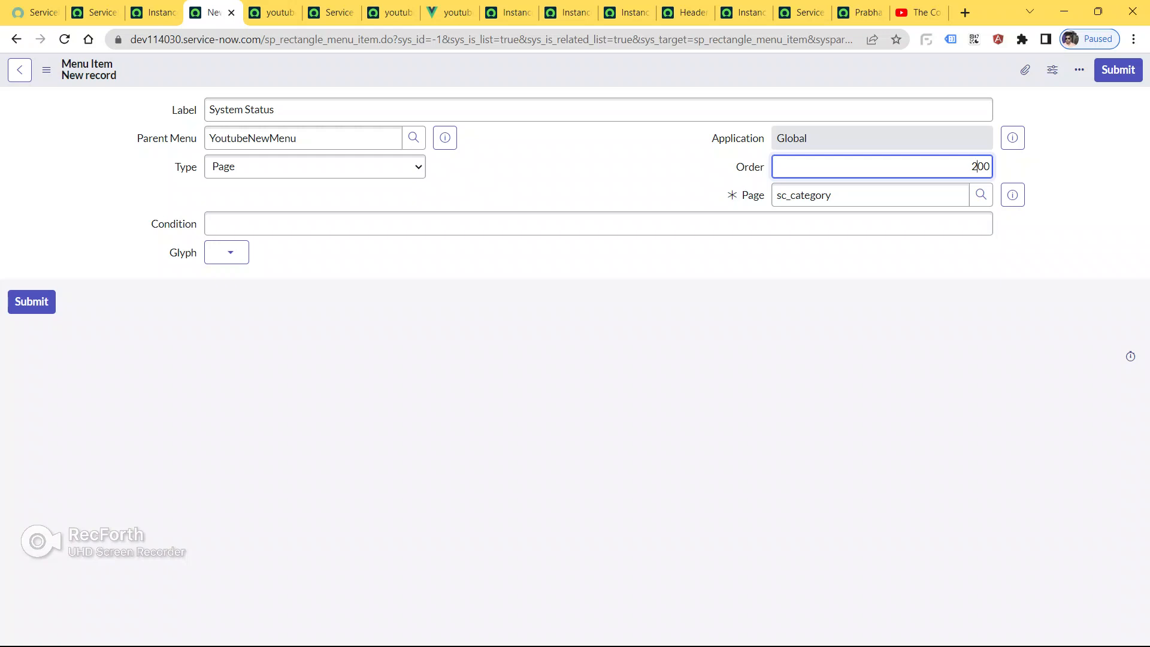
- Give the System Status item the star glyph and submit the record
click(227, 252)
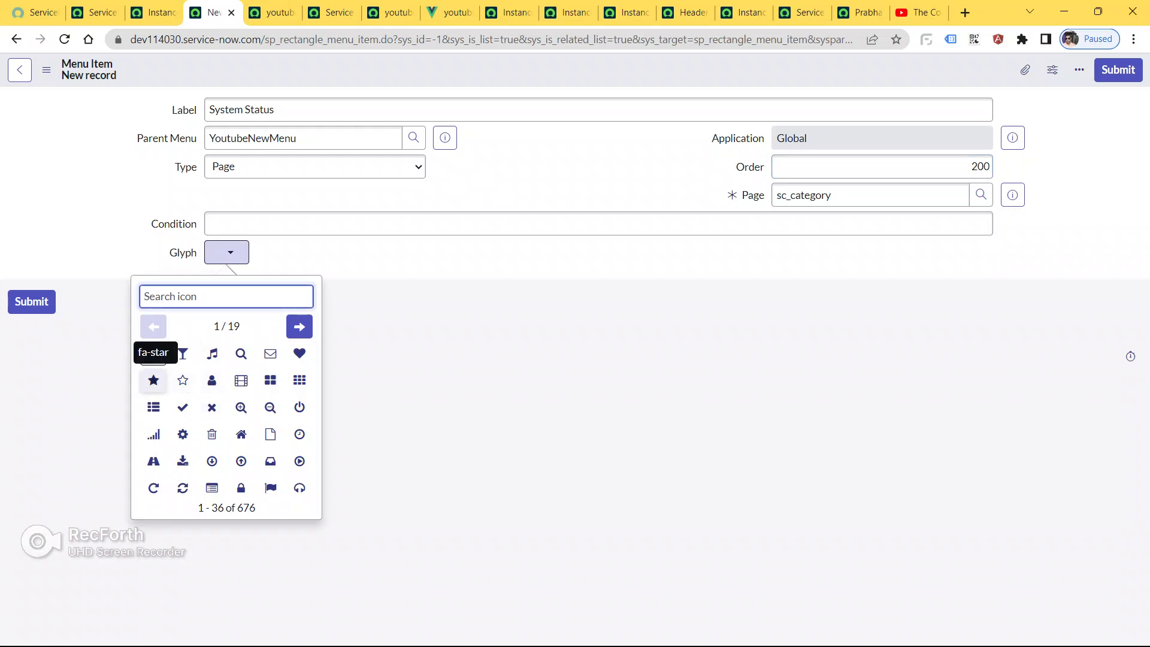
click(153, 381)
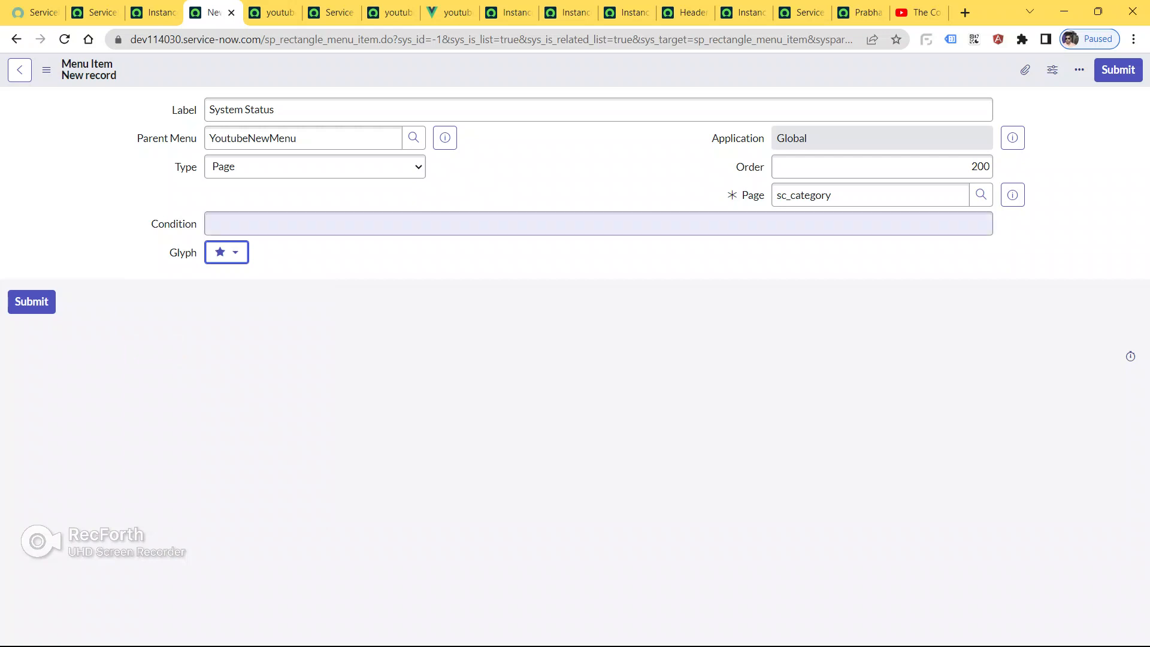
click(32, 302)
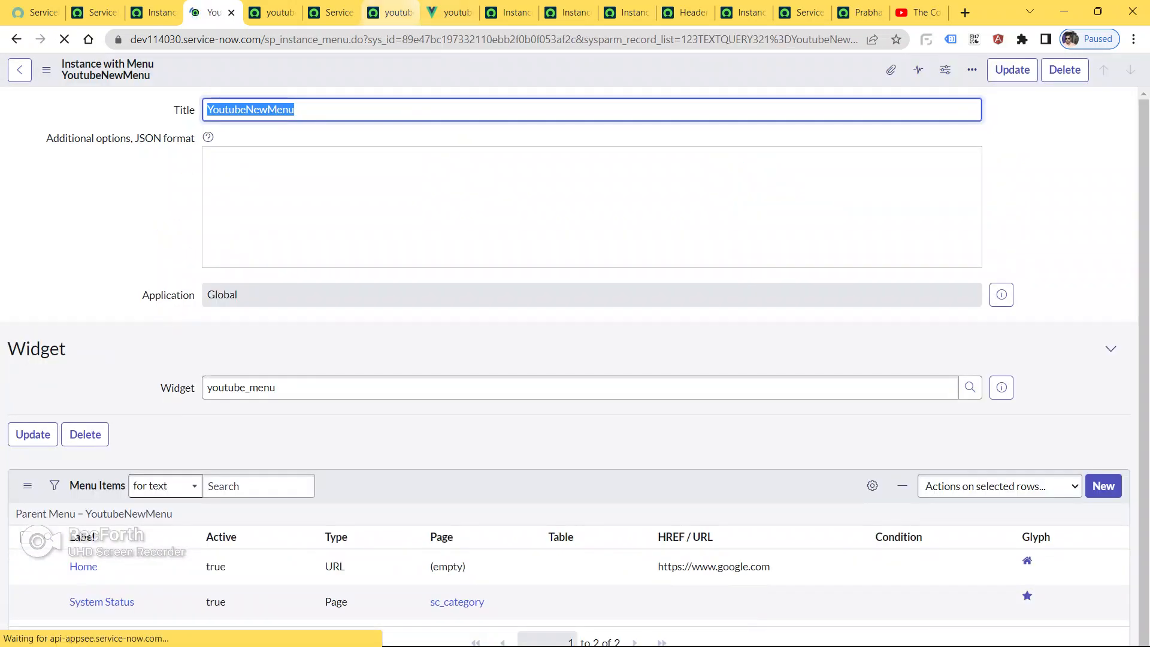
- Reload the youtubesr portal page to check its header for the System Status menu item
click(451, 13)
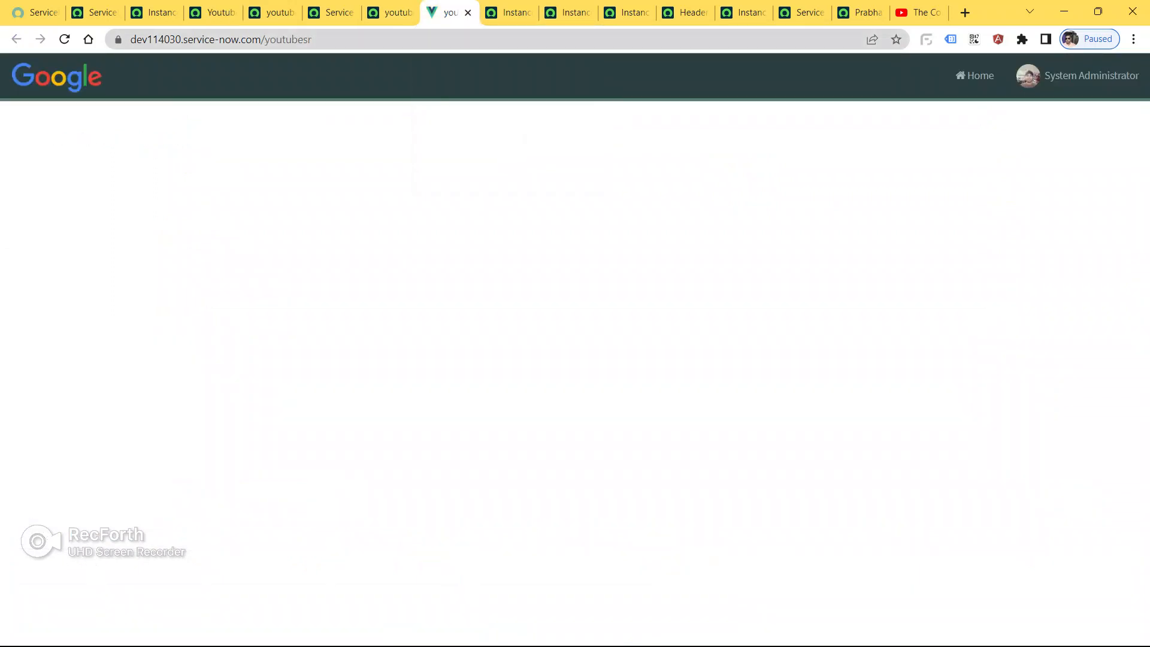
click(443, 40)
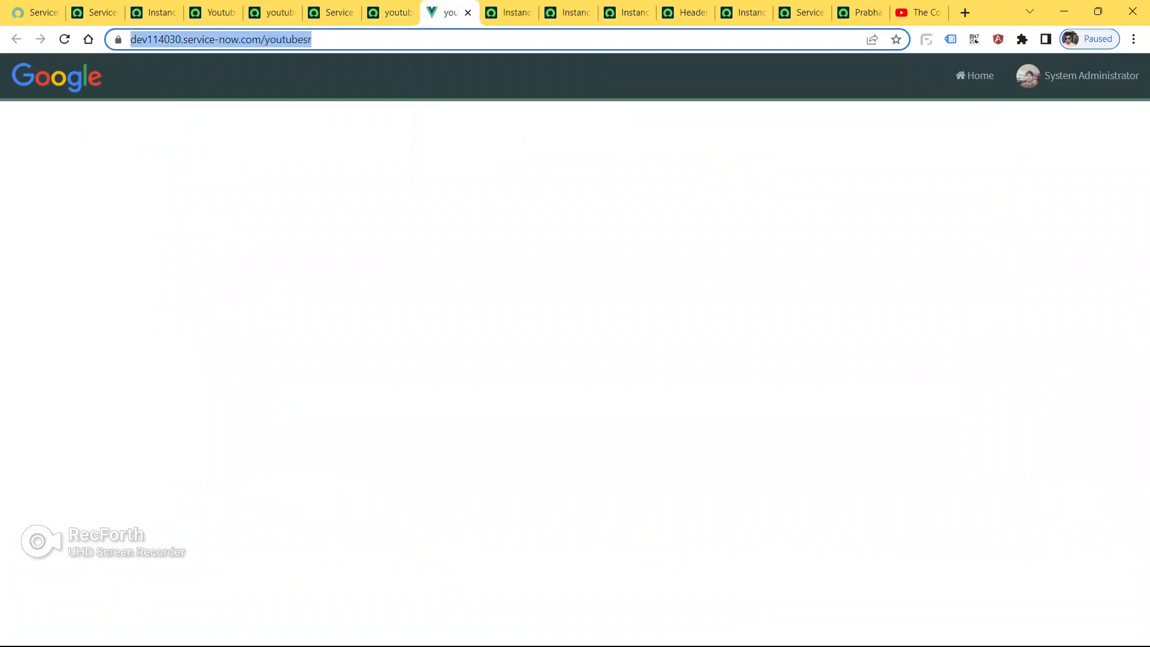
key(Return)
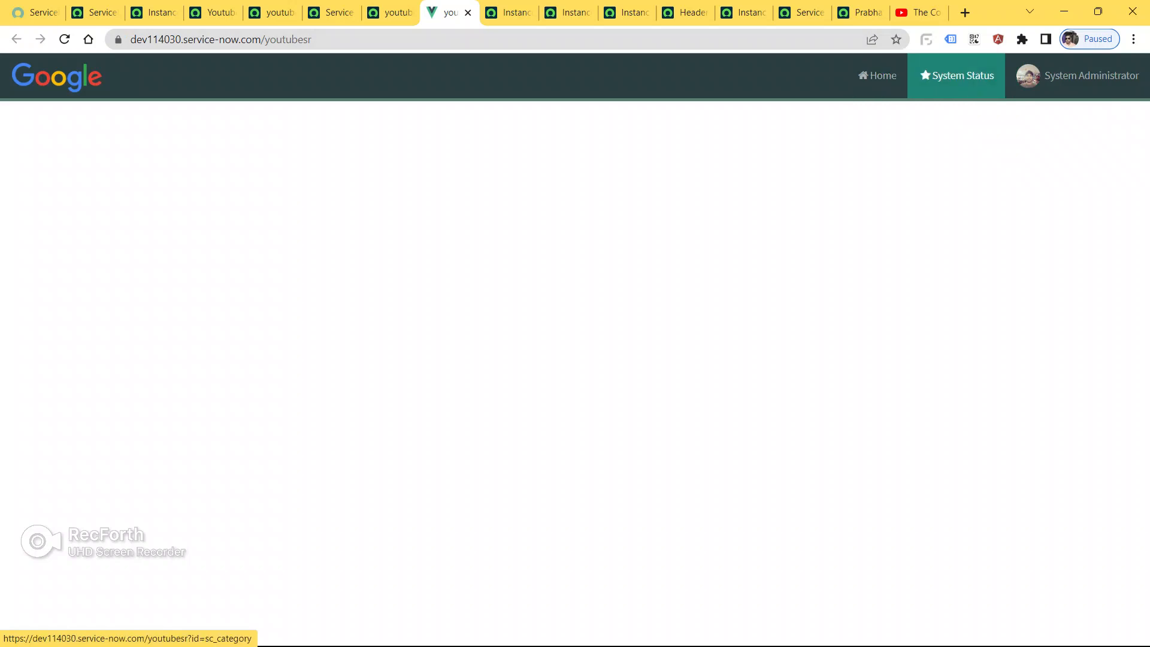
- Return to the YoutubeNewMenu record and start a new menu item labelled About Us
click(154, 12)
click(214, 12)
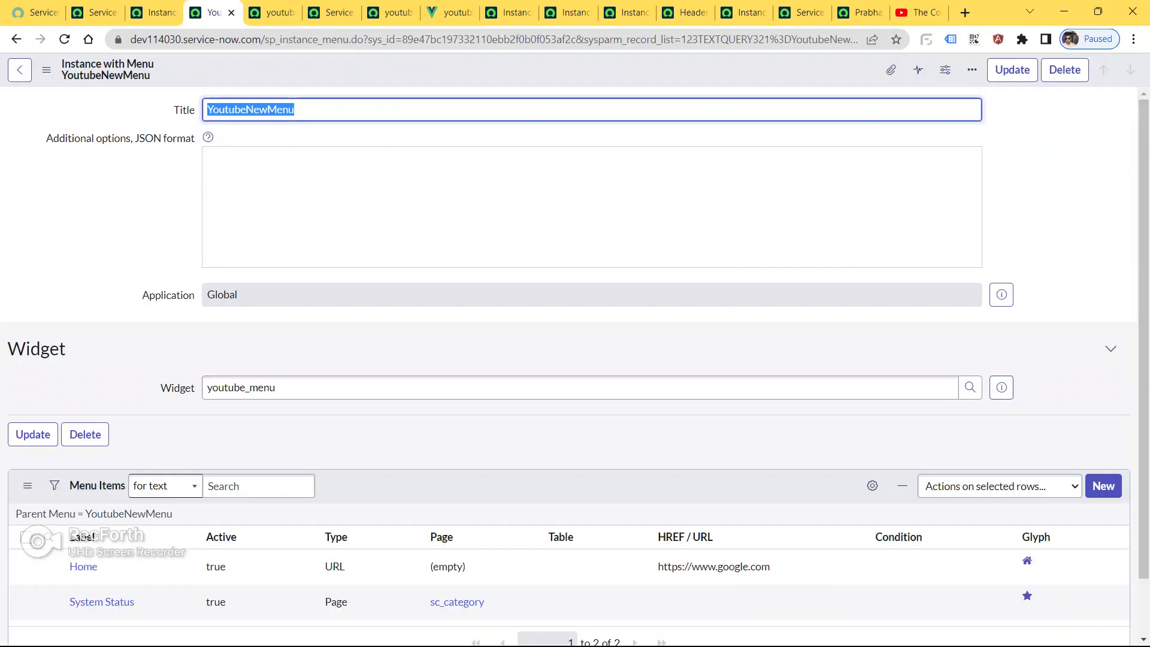
scroll(569, 359, down, 1)
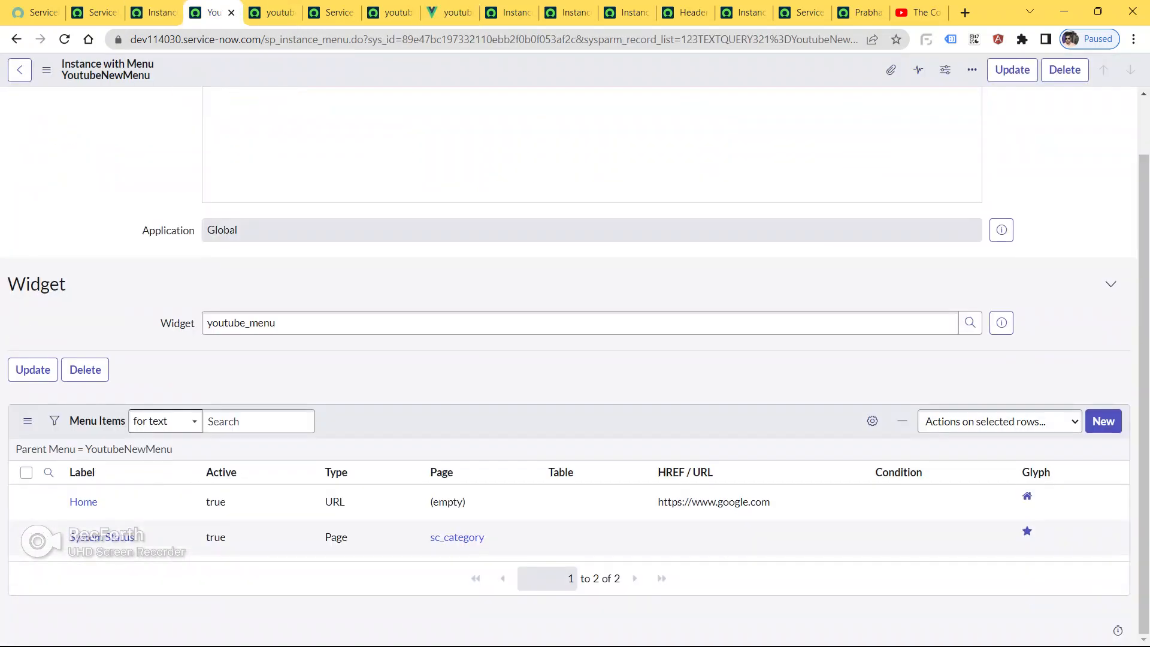
scroll(575, 360, up, 1)
scroll(575, 360, down, 1)
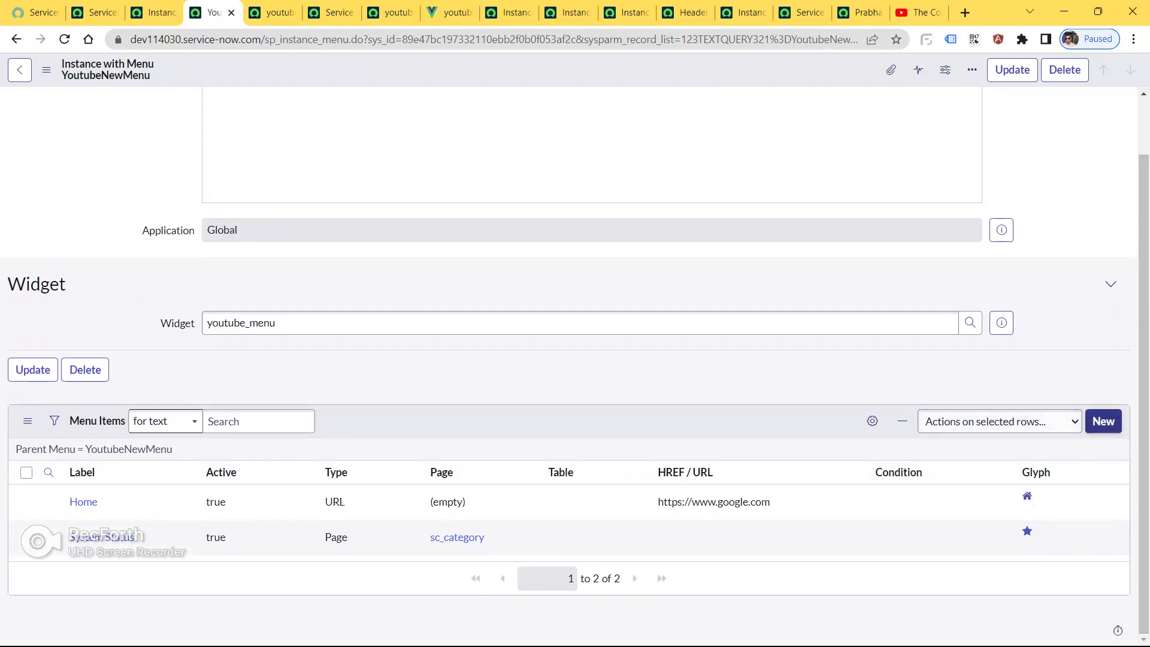
click(1103, 421)
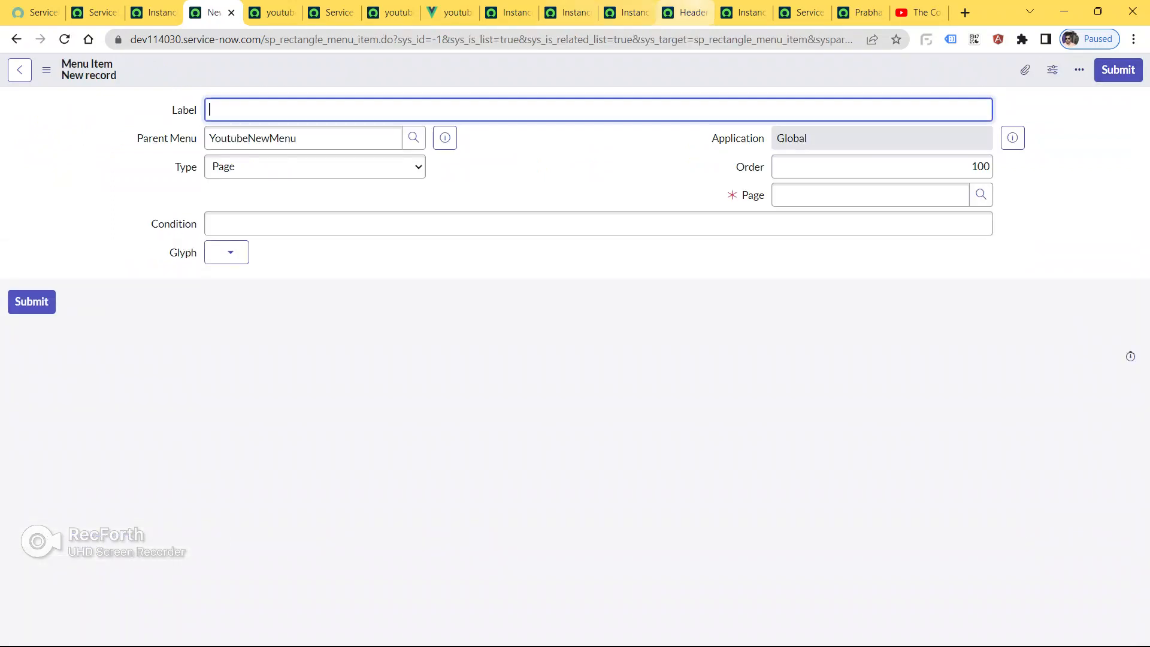
click(799, 12)
click(863, 12)
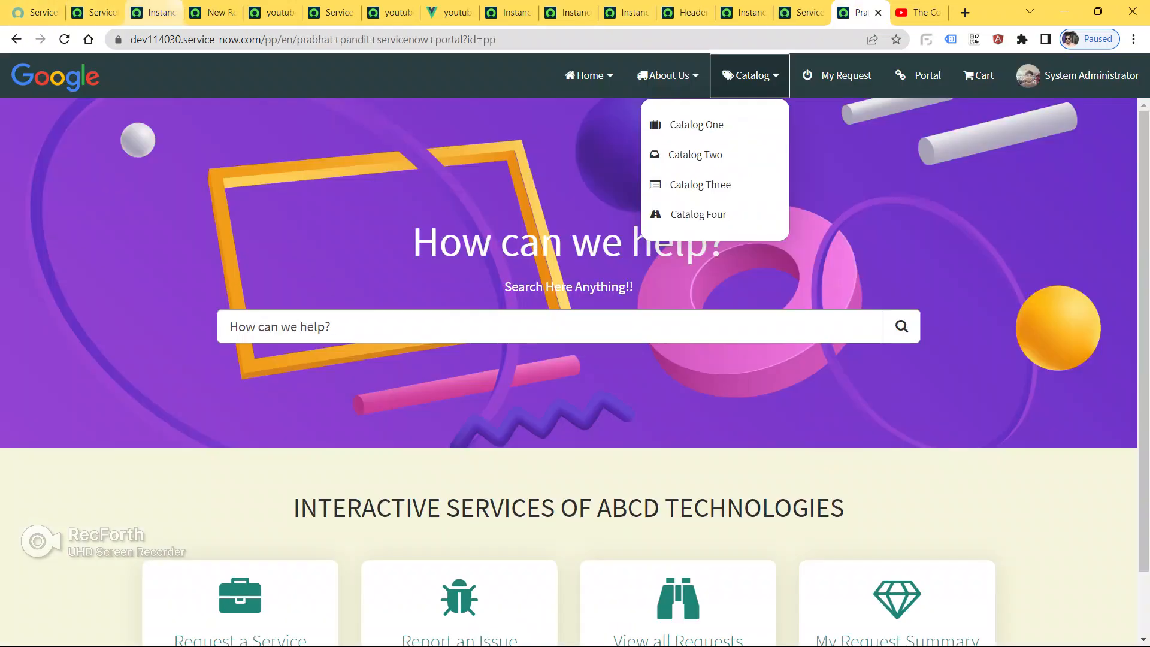
click(213, 12)
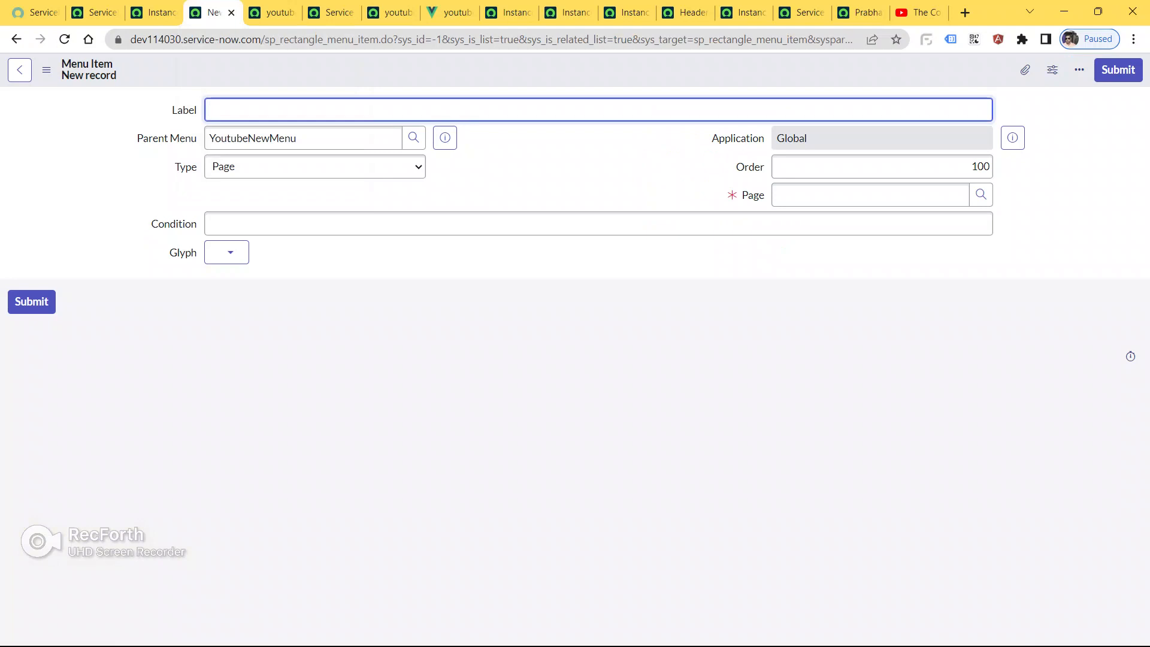
text(About Us)
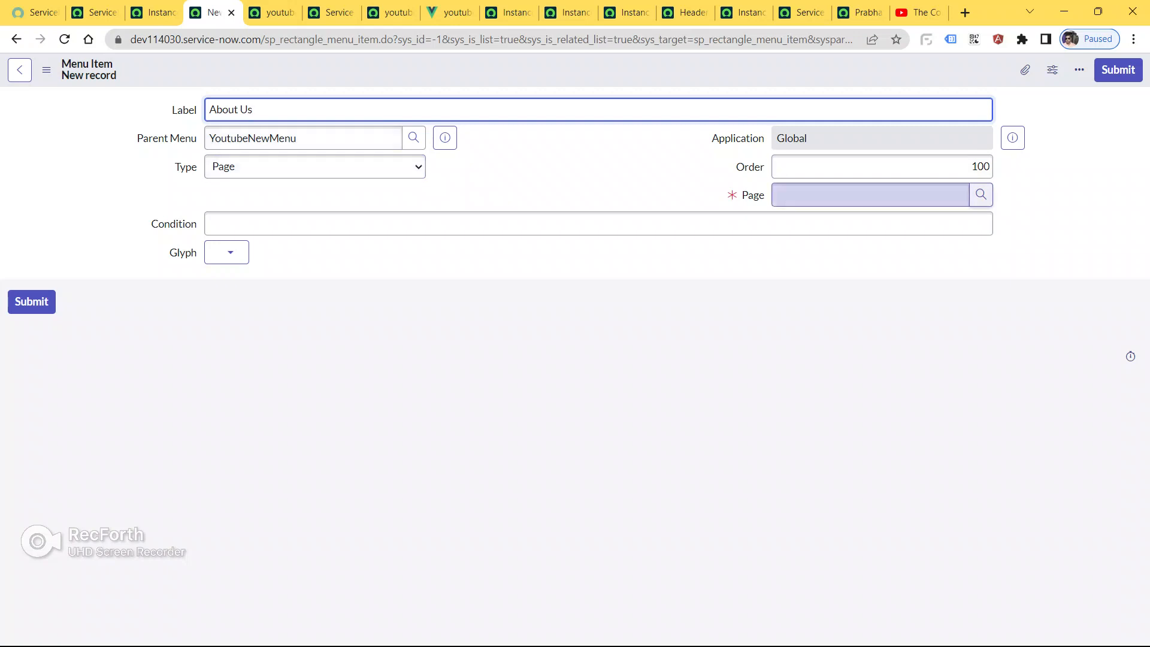
- Look through the available pages and choose kb_view2 as the About Us item's page
click(981, 195)
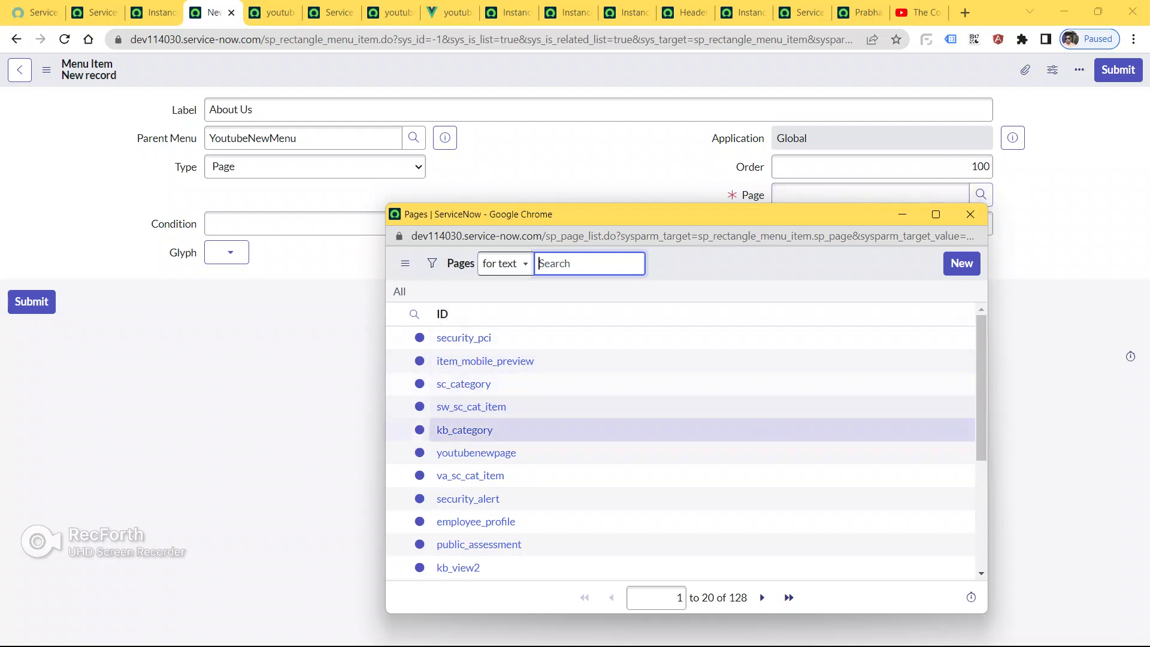
scroll(599, 473, down, 3)
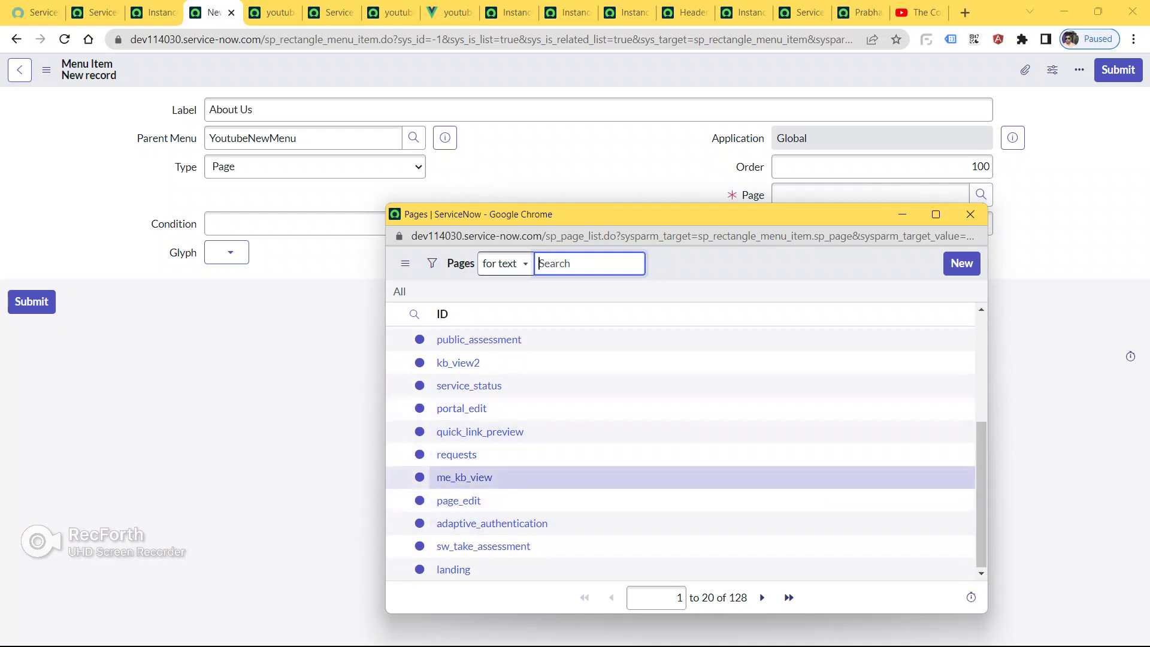
scroll(599, 409, up, 2)
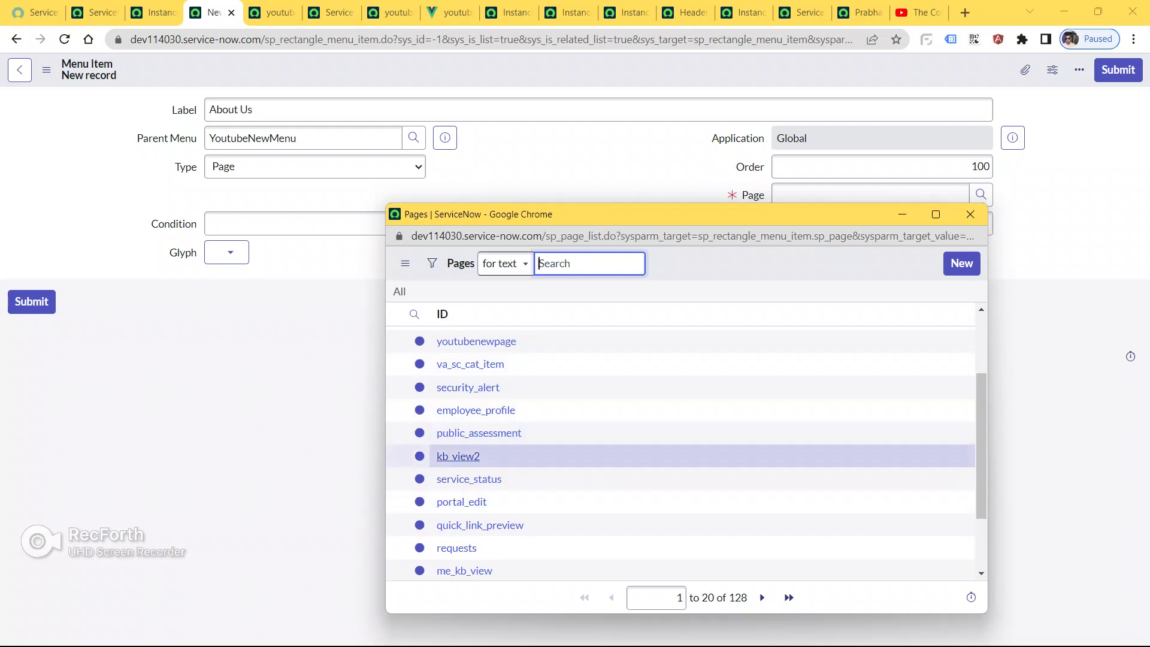
scroll(458, 455, up, 2)
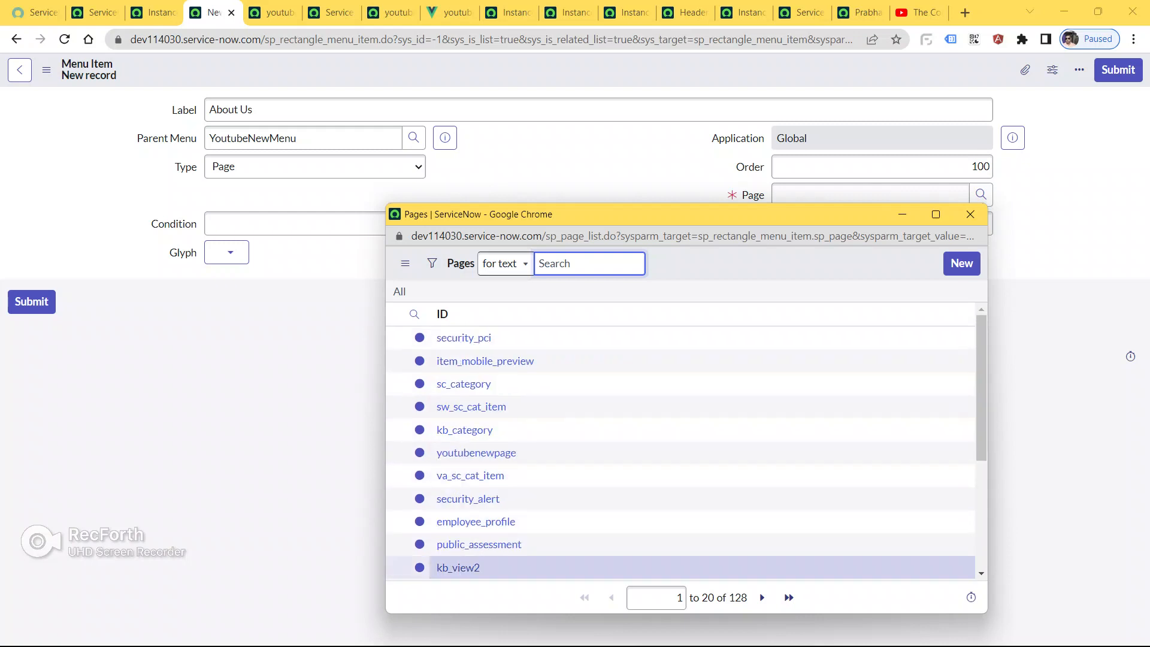
scroll(479, 437, down, 4)
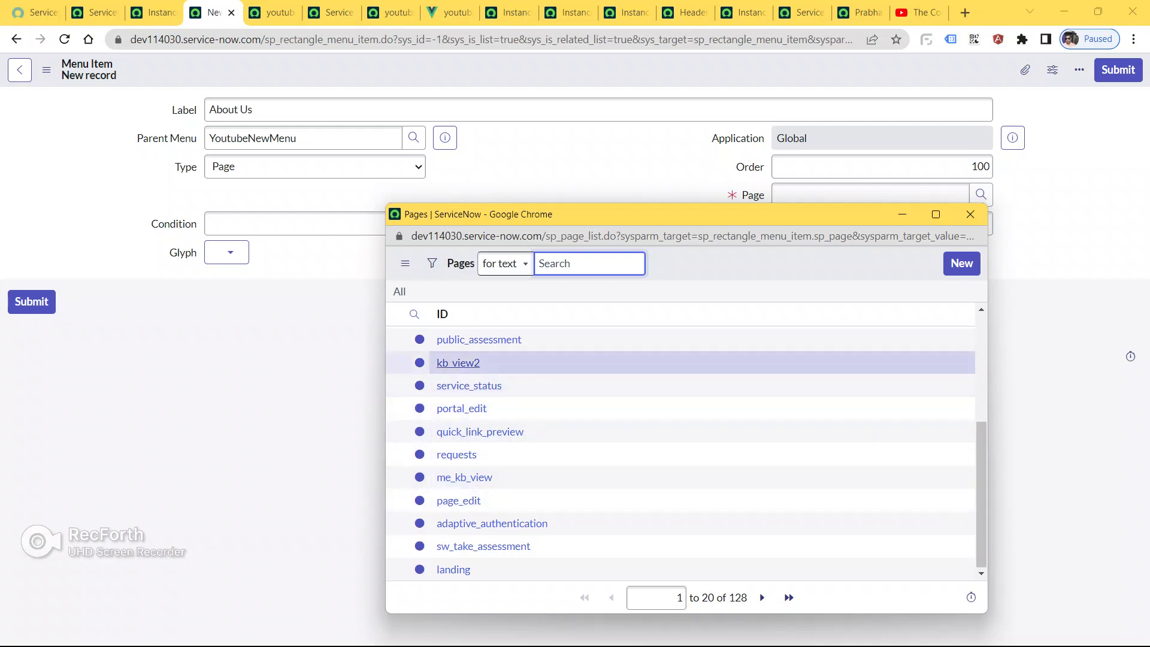
click(458, 362)
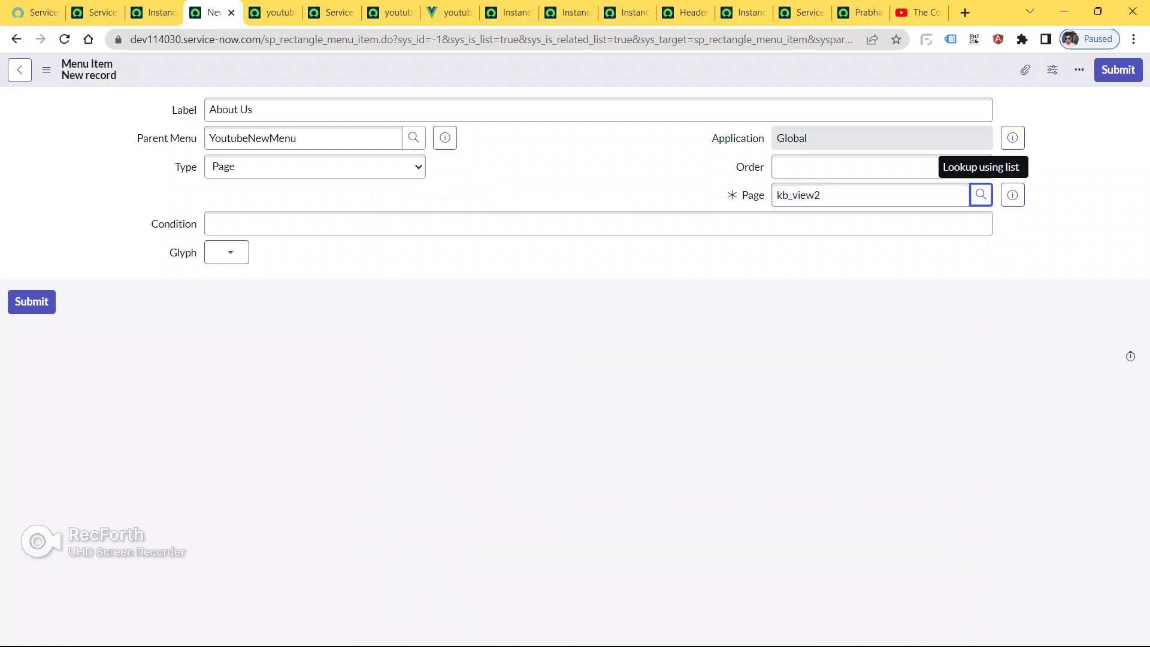
- Set the About Us item's order to 300
click(974, 167)
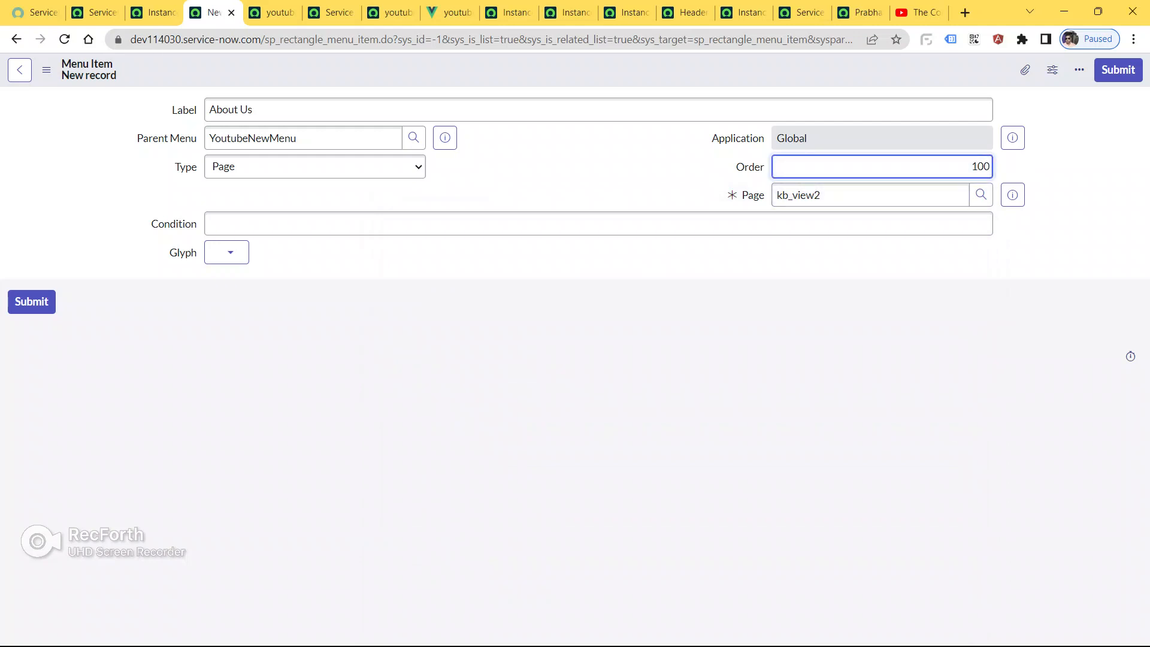
key(BackSpace)
click(449, 12)
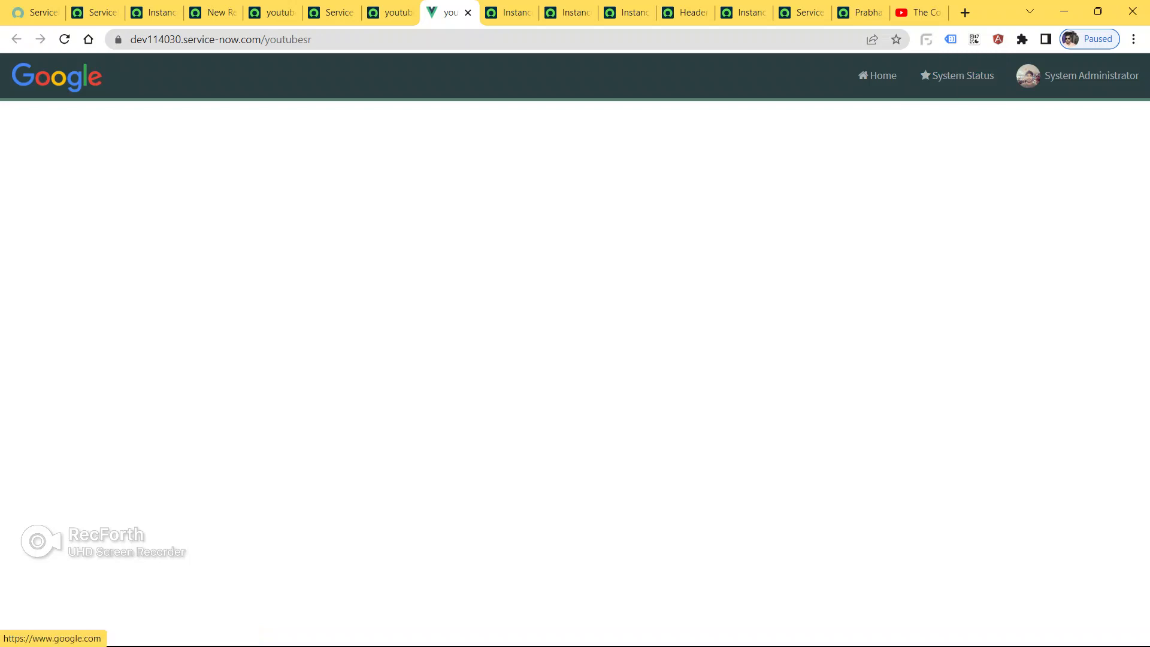
click(152, 12)
click(213, 12)
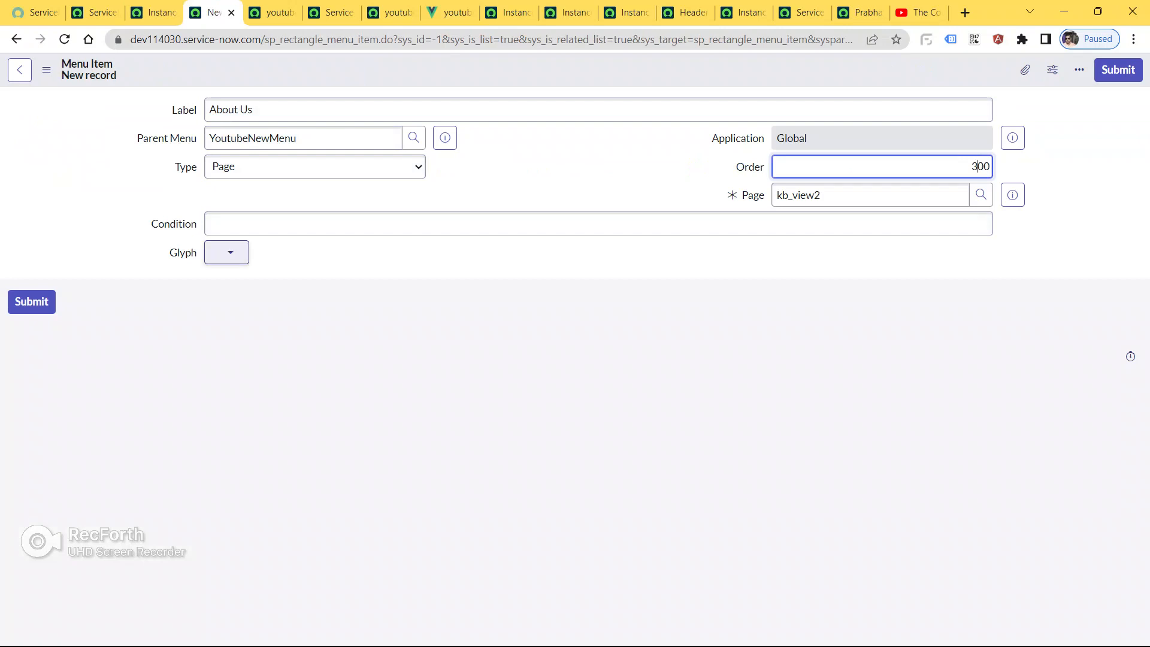
- Give the About Us item the fa-file-o glyph and submit the record
click(230, 252)
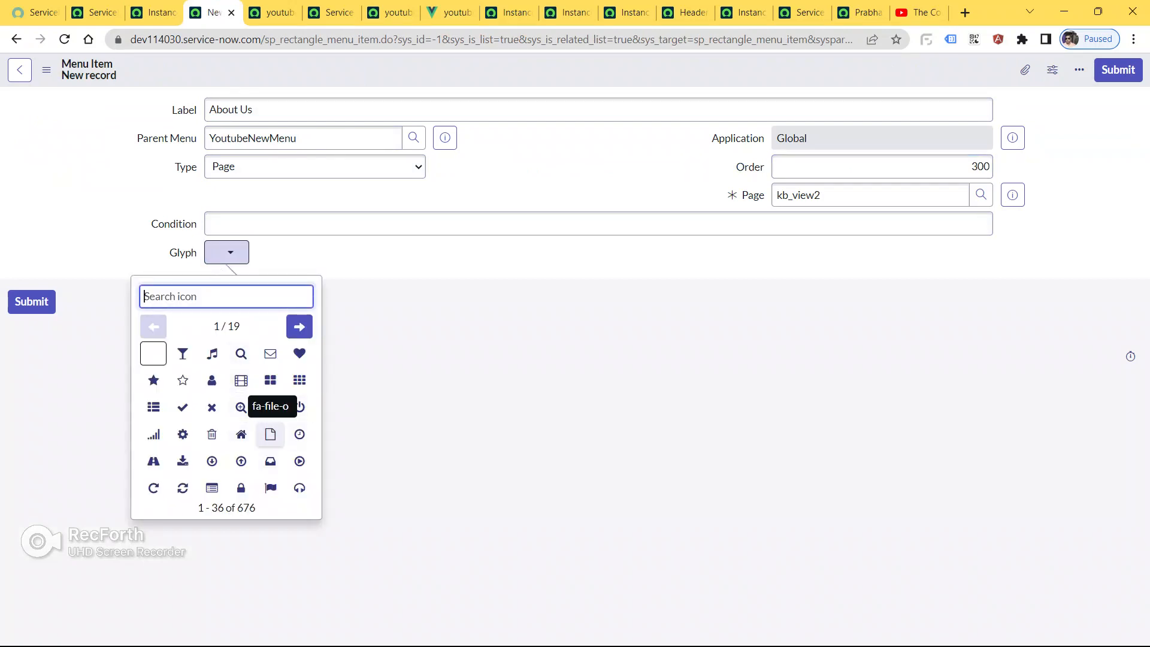
click(270, 434)
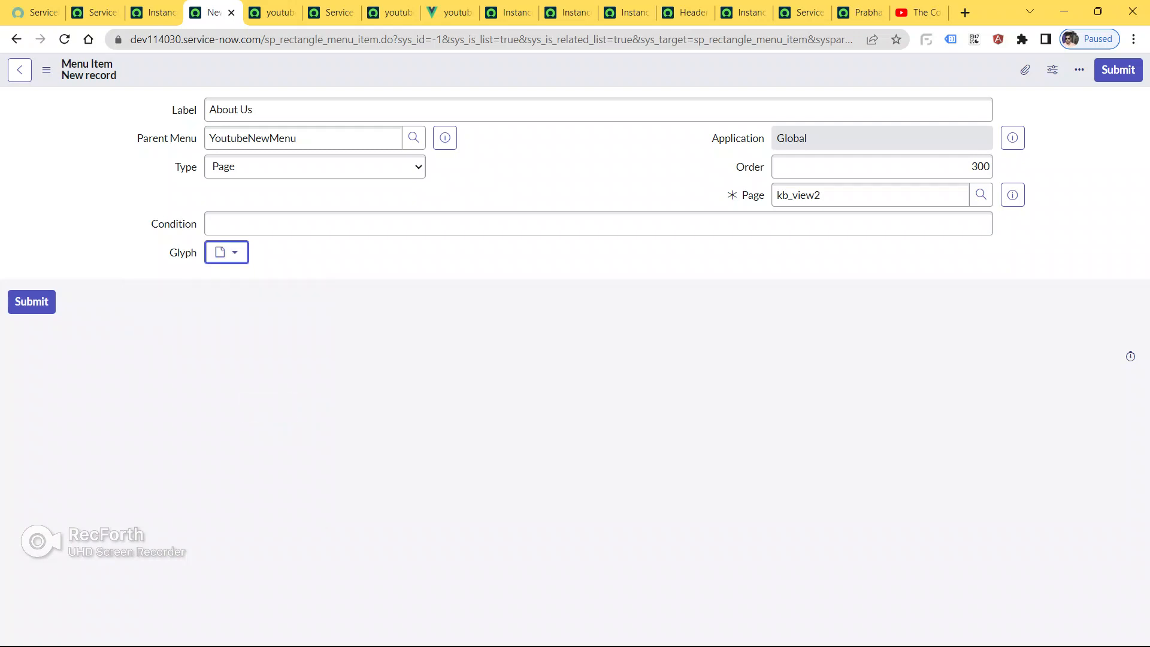
click(31, 301)
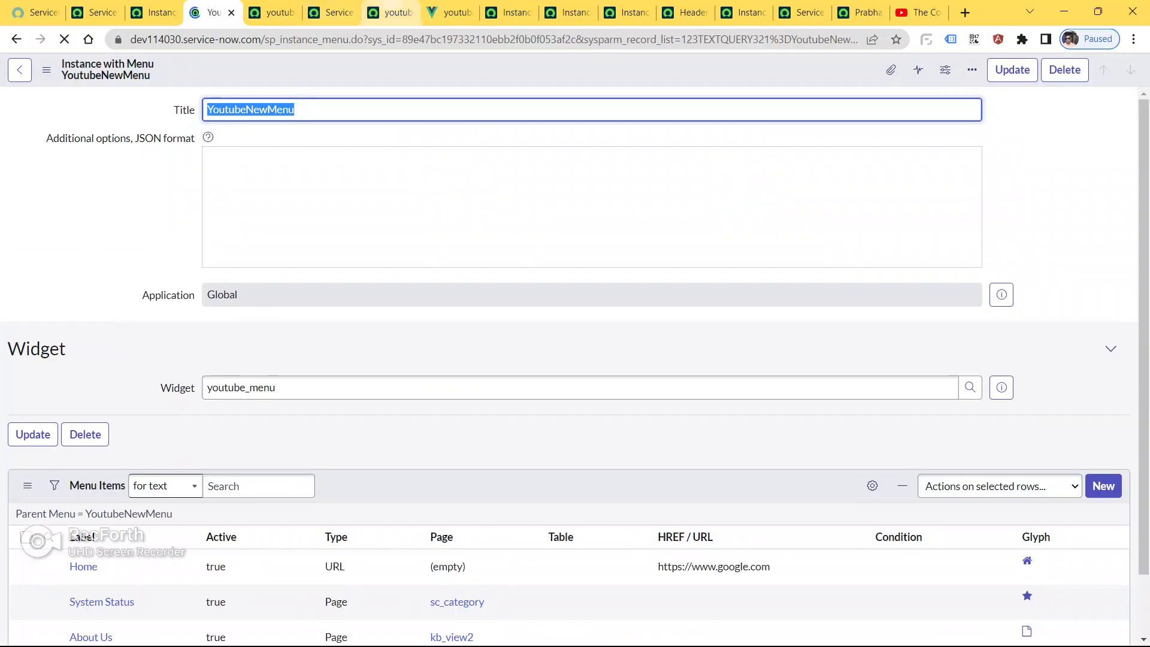
- Reload the youtubesr portal page to check its header for the About Us menu item
click(448, 13)
key(ctrl+l)
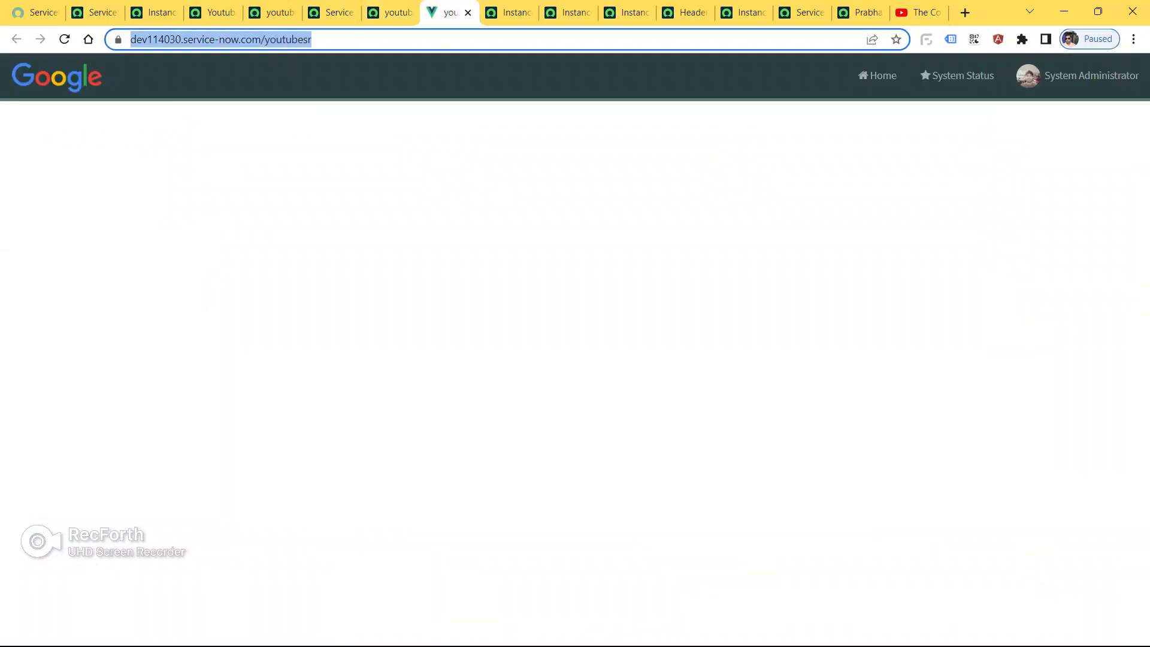
key(Return)
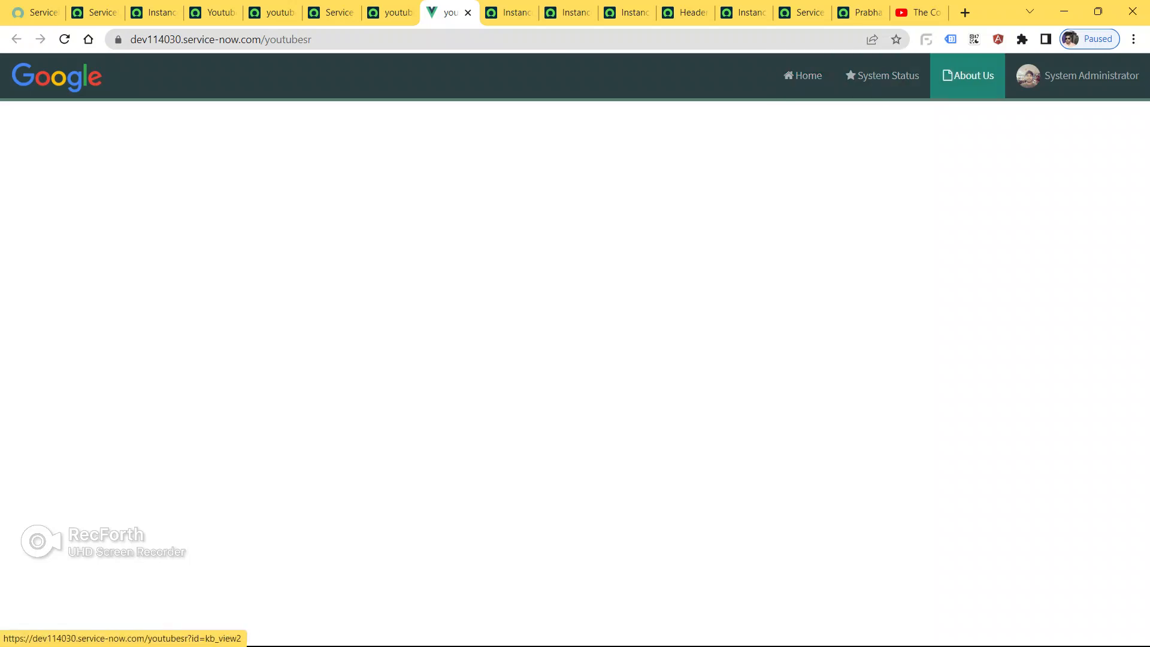
- Start a new menu item under YoutubeNewMenu and label it My Request, following the reference portal's header
click(153, 12)
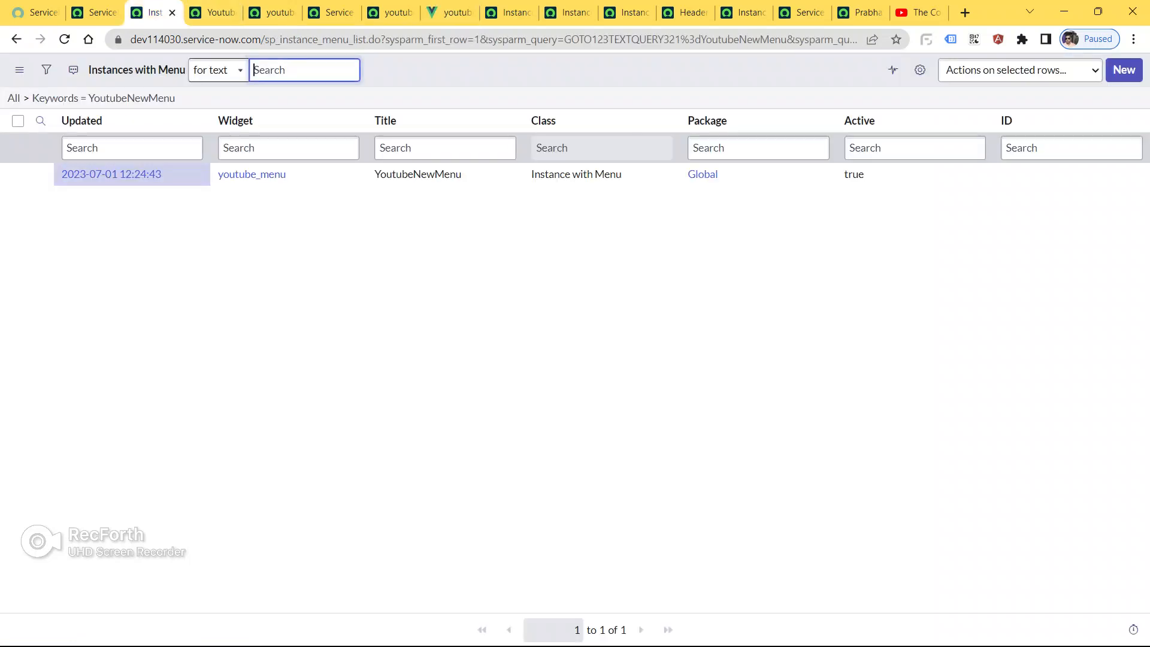
click(214, 12)
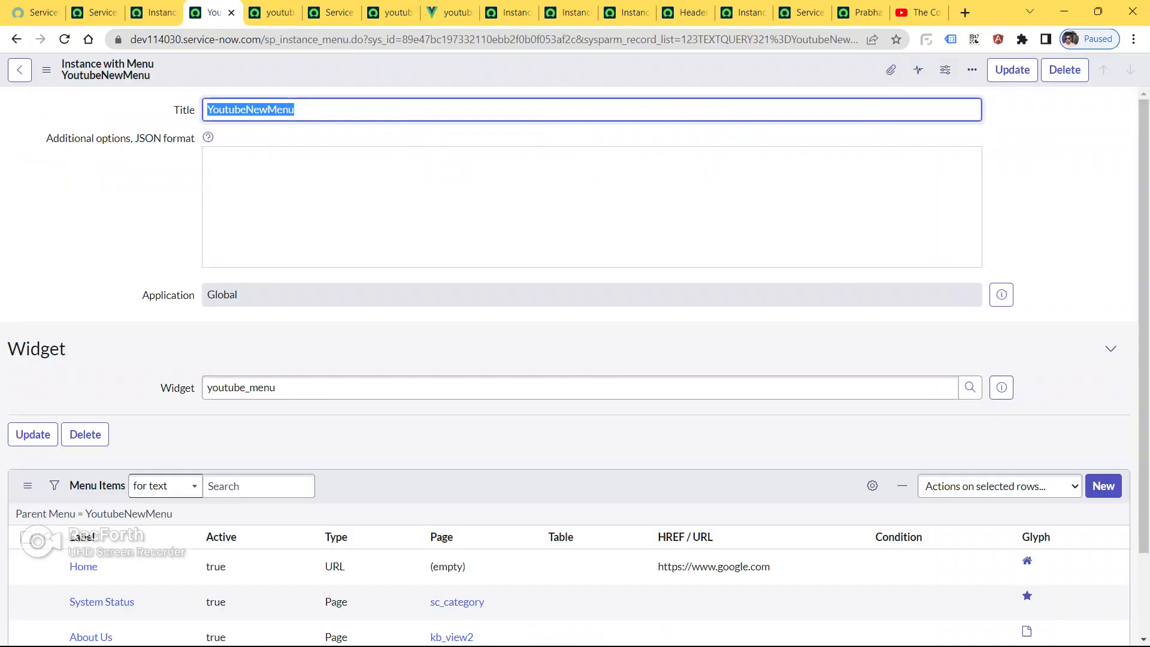
scroll(569, 367, down, 3)
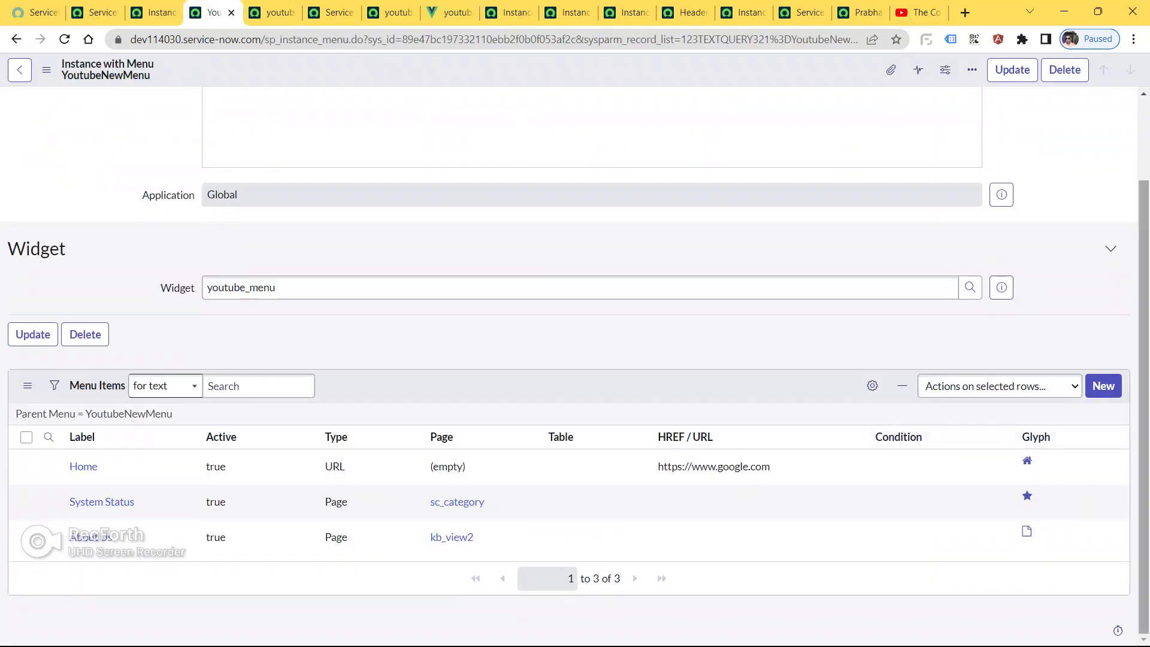
click(1103, 385)
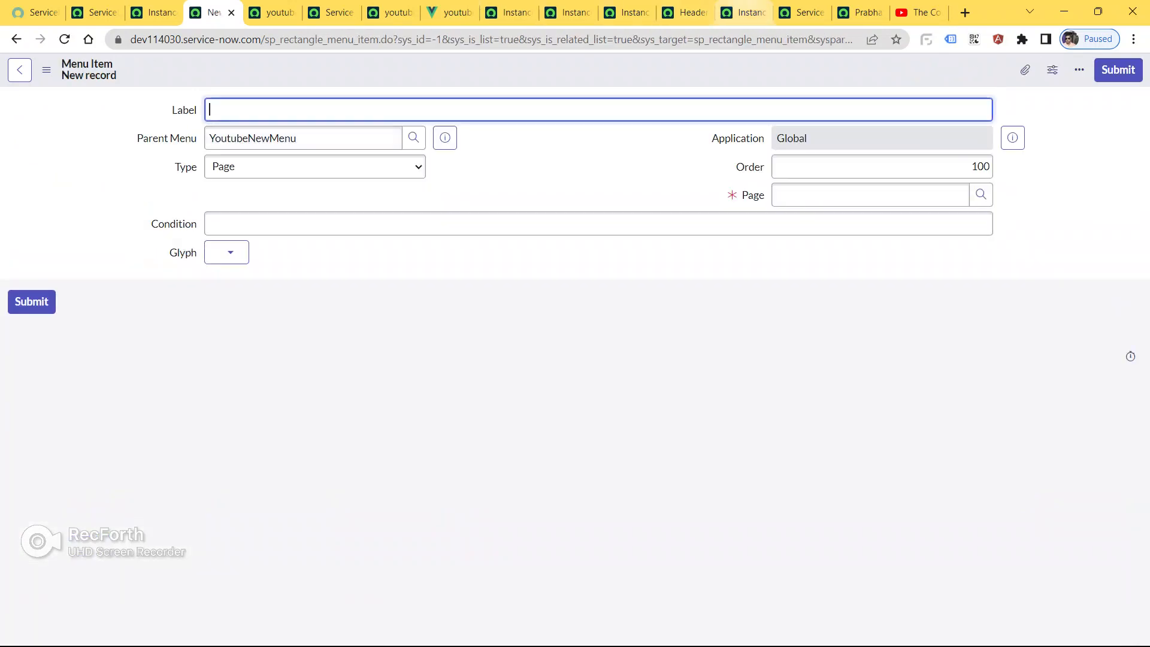
click(862, 12)
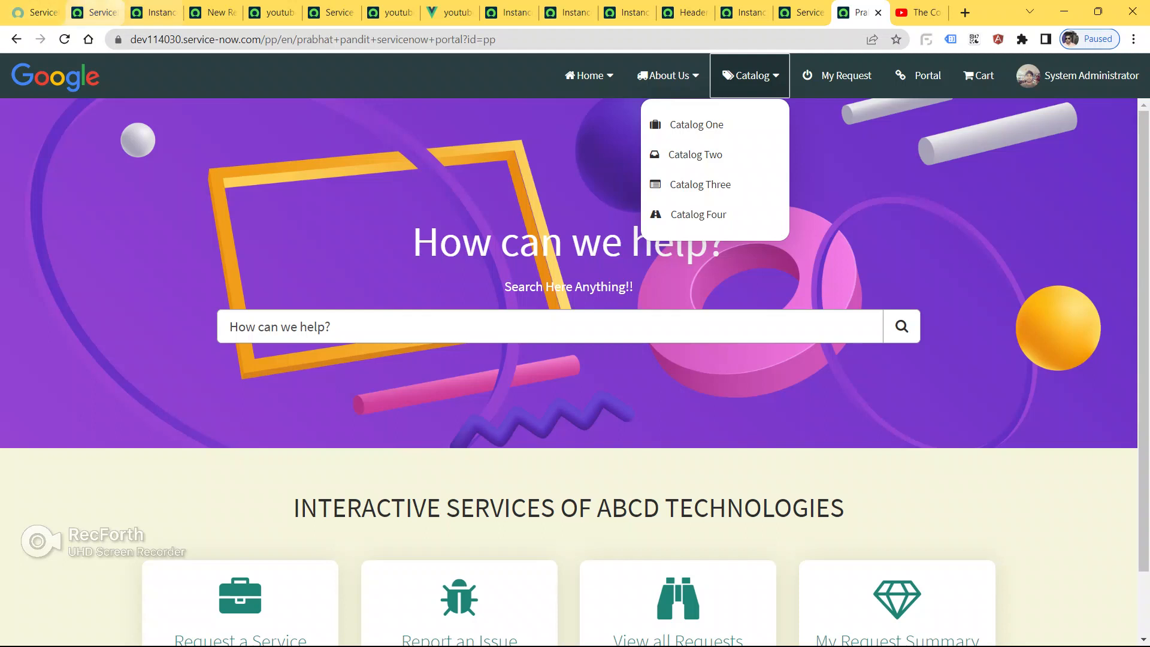
click(213, 12)
text(M)
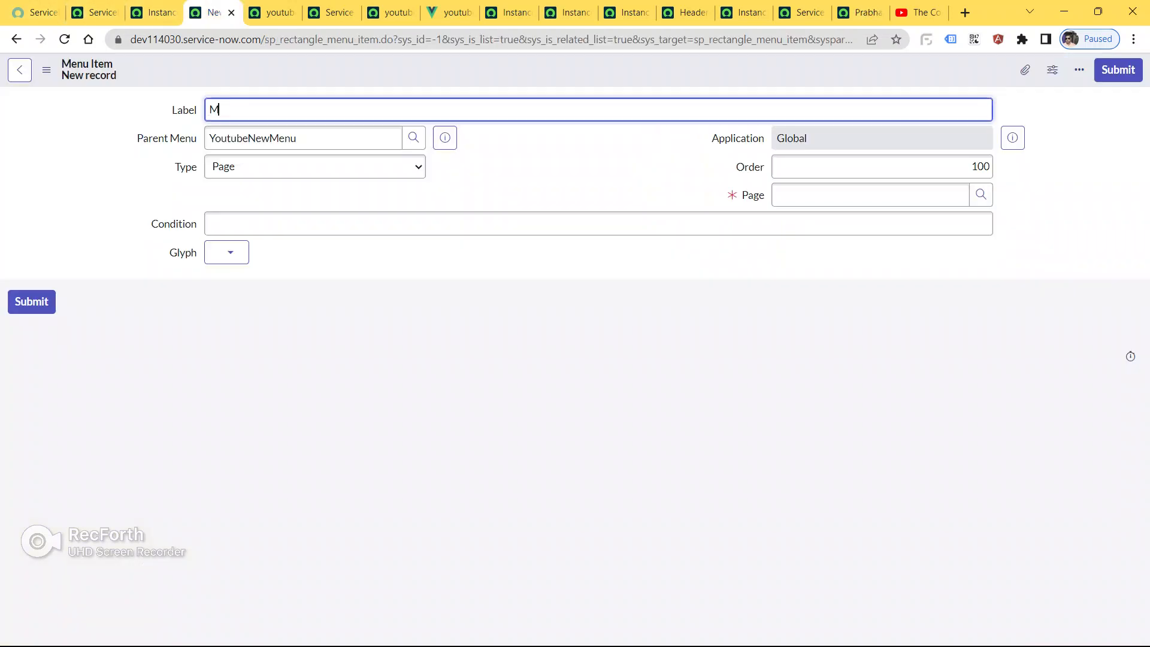
text(y Request)
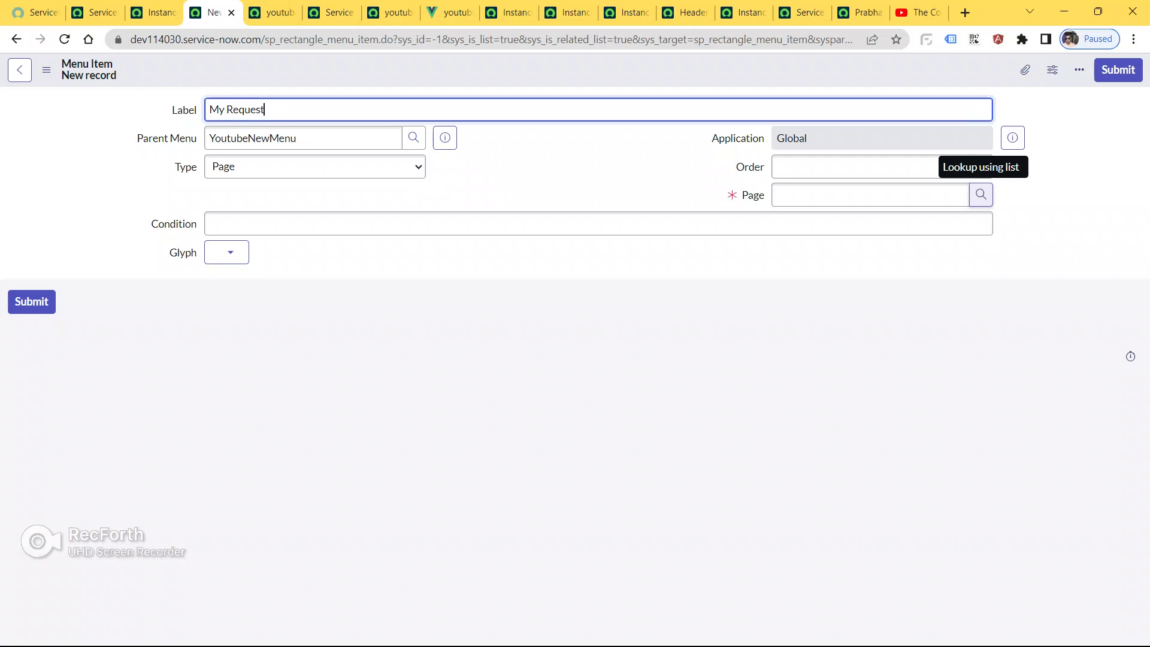
- Search the available pages for "my request" and choose my_requests as the My Request item's page
click(980, 194)
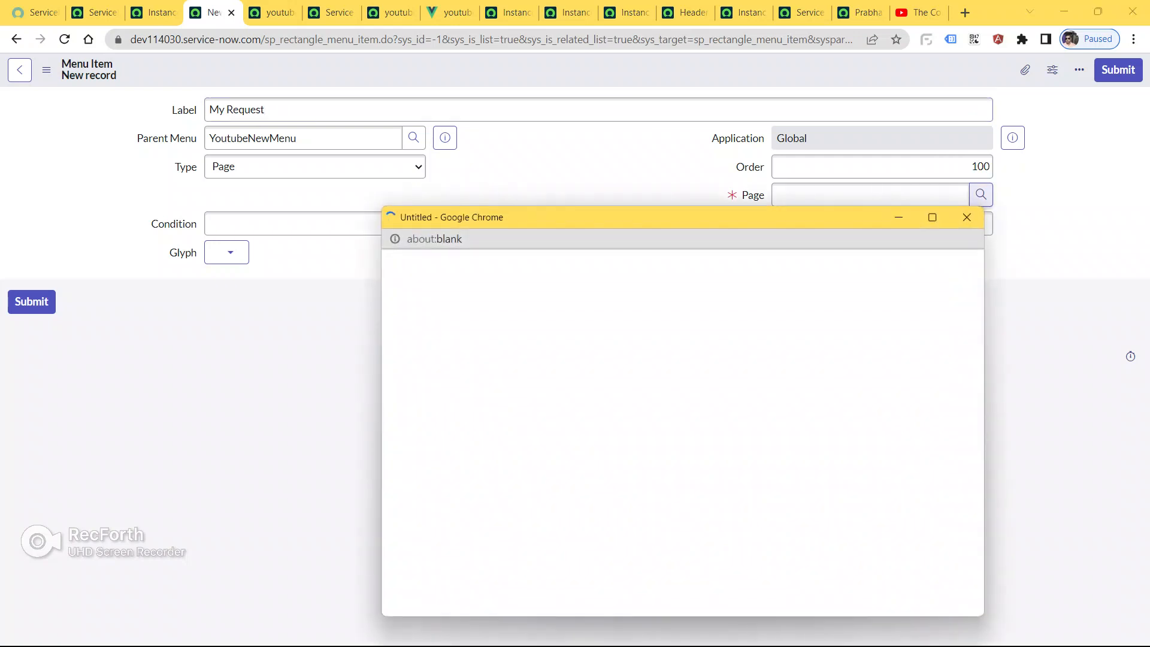
scroll(676, 473, down, 2)
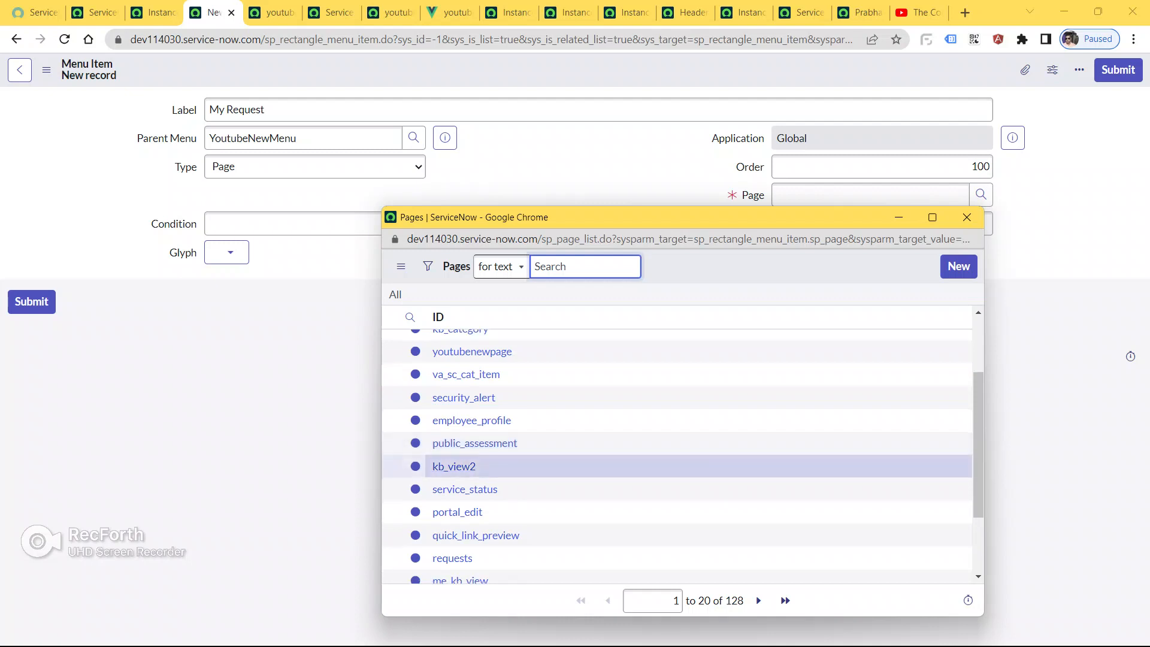
scroll(473, 461, down, 2)
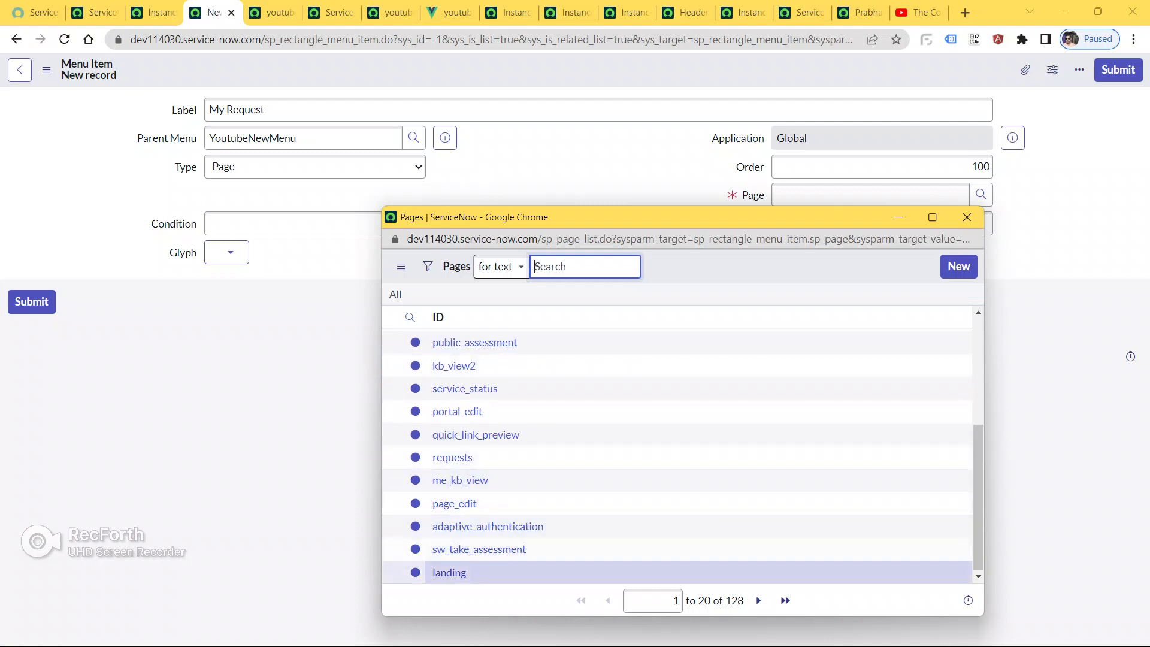
click(785, 599)
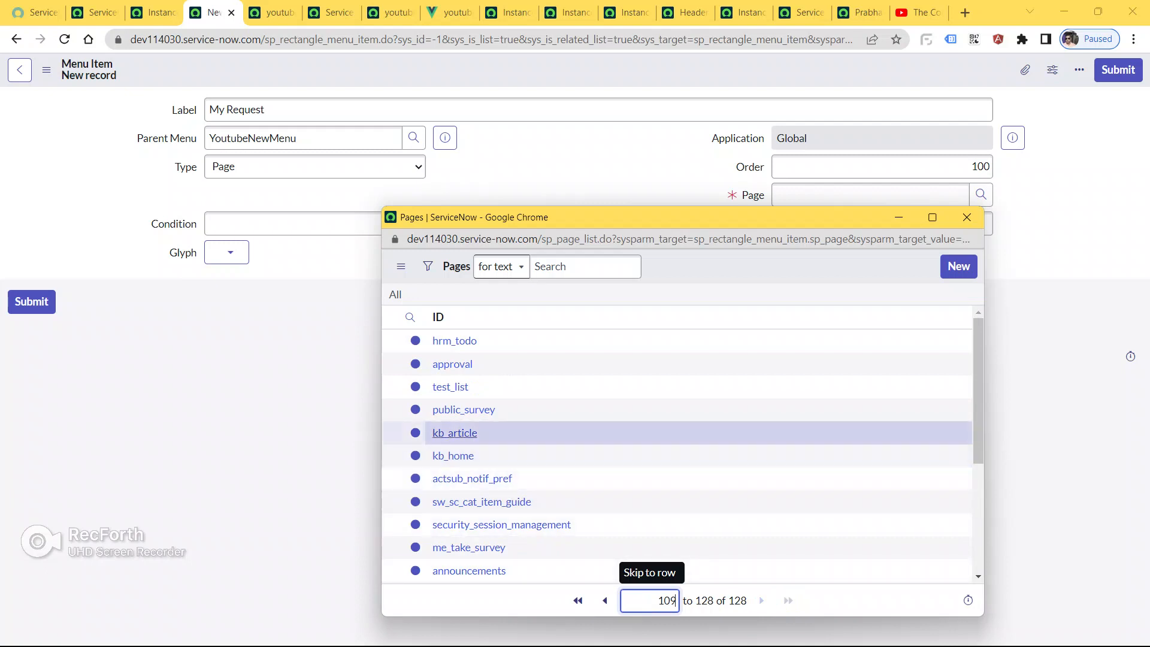
click(538, 266)
text(m)
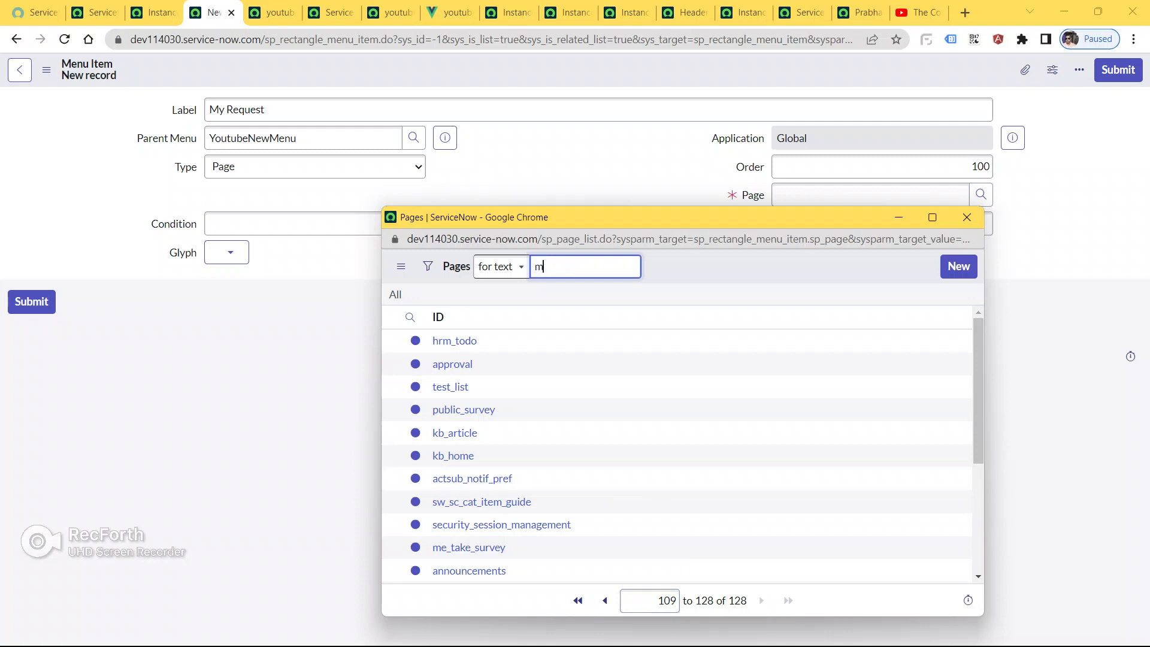
text(y request)
key(Return)
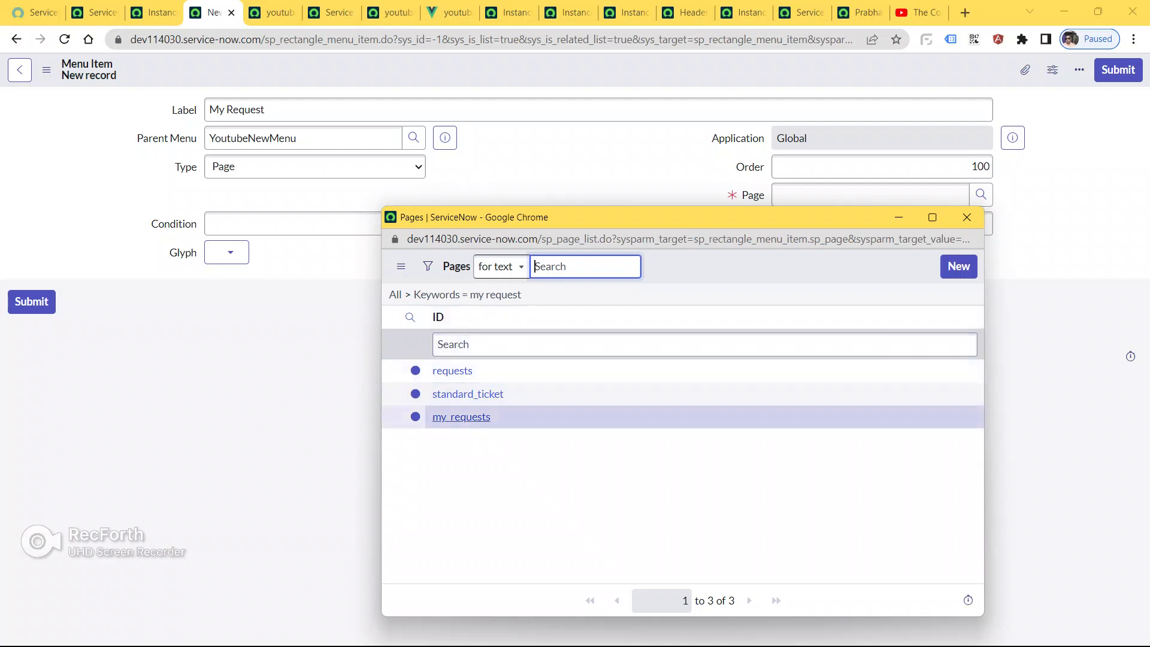
click(461, 416)
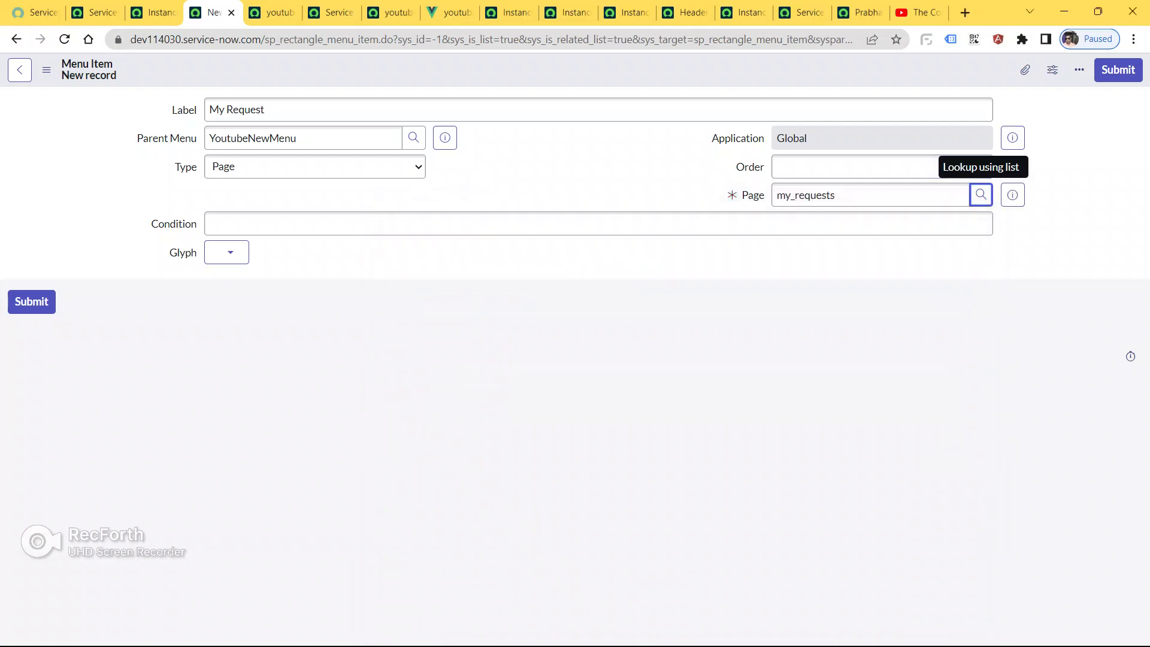
- Set the My Request item's order to 400
click(882, 166)
text(100)
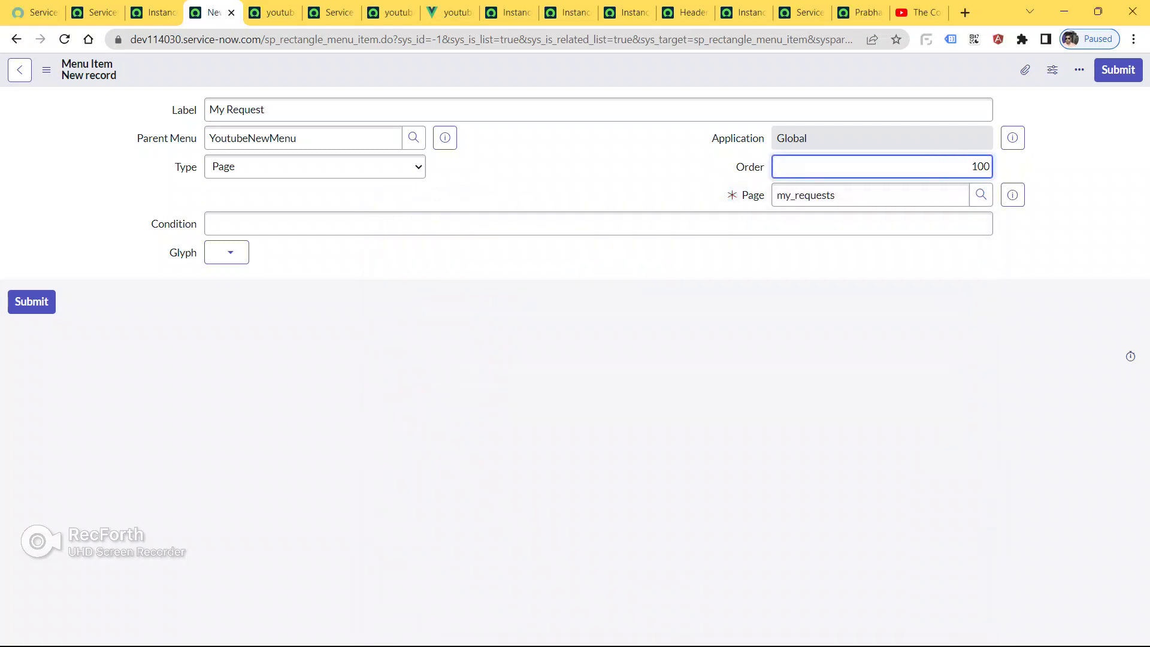
text(4)
- Give the My Request item the fa-calendar glyph and submit the record
click(227, 252)
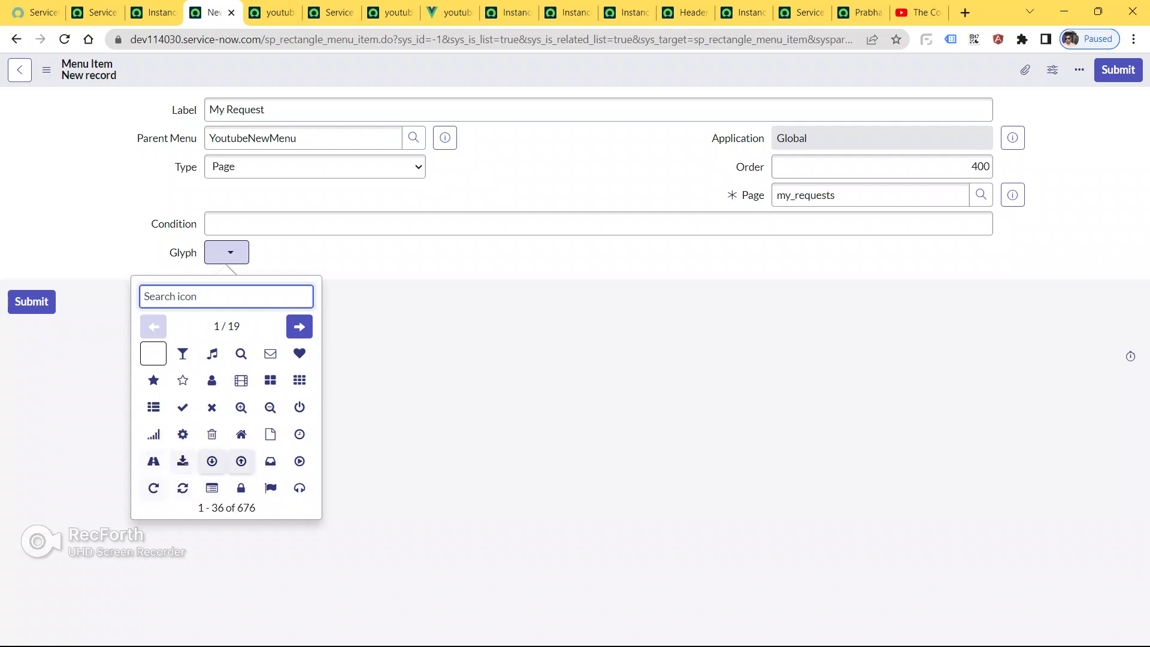
click(299, 326)
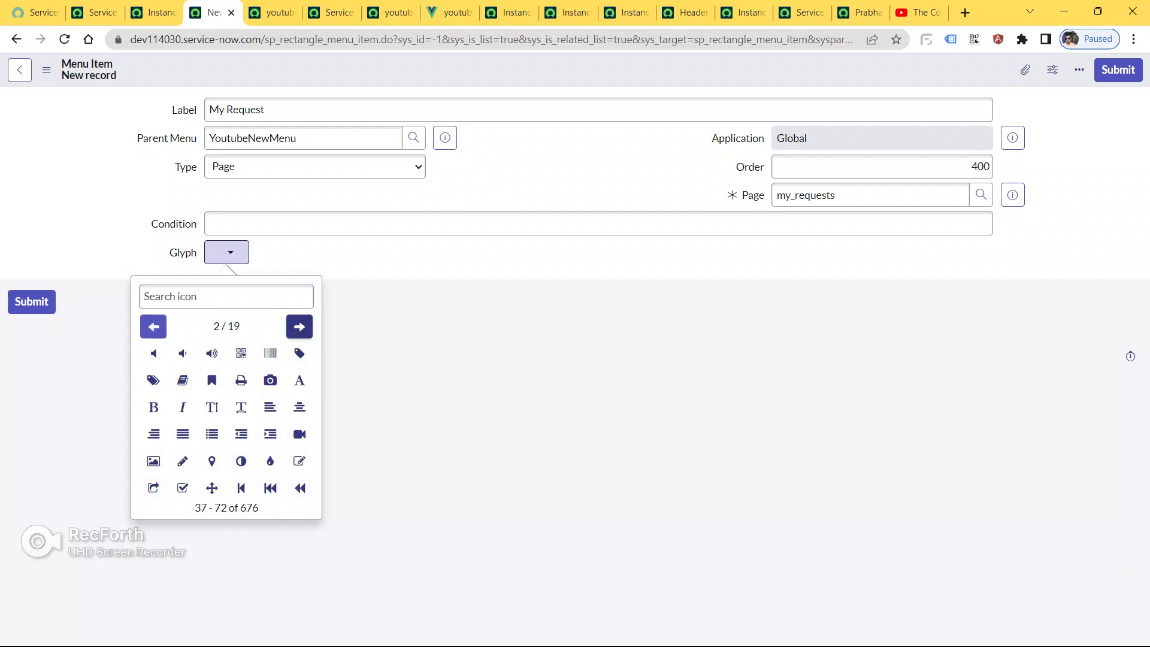
click(299, 326)
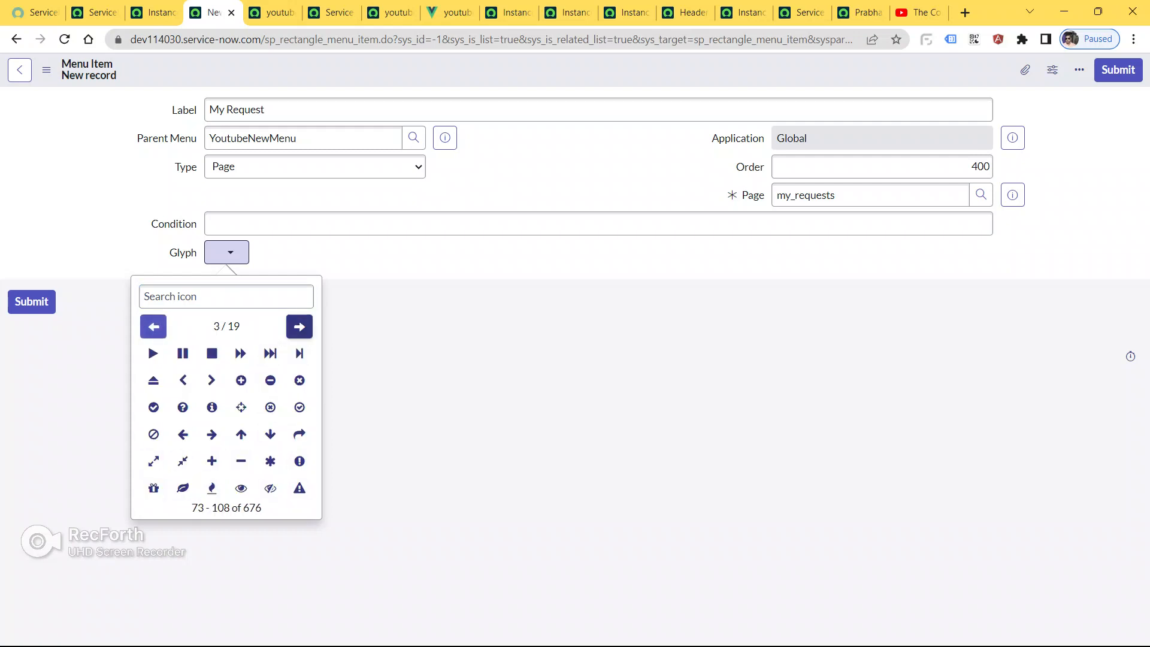
click(300, 326)
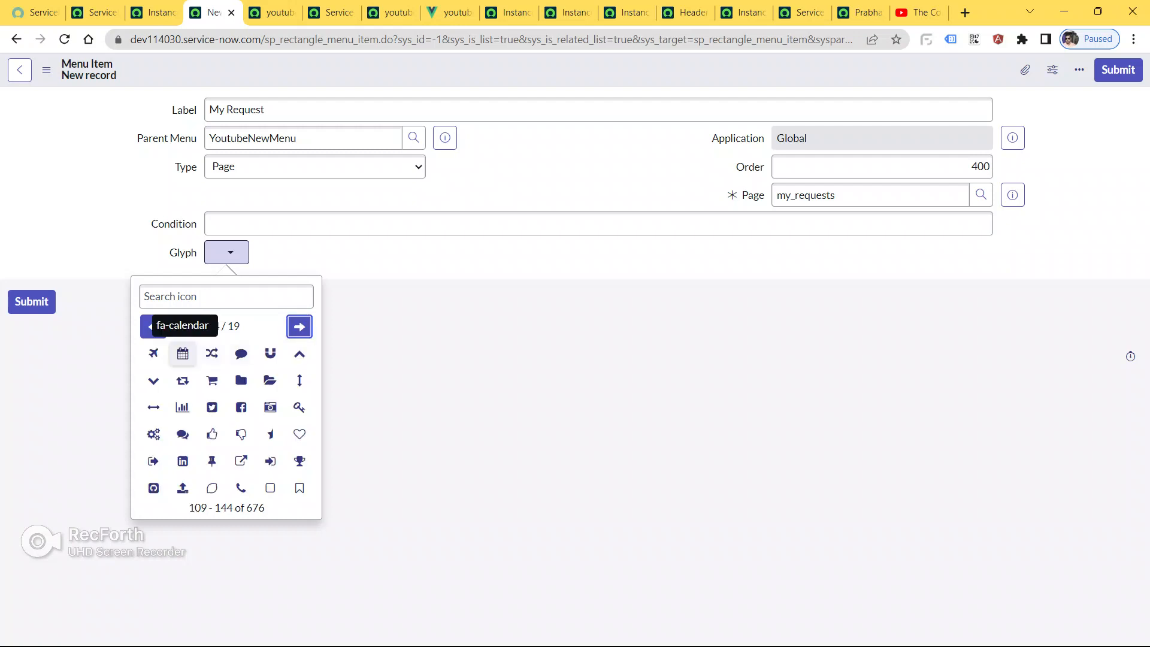
click(183, 354)
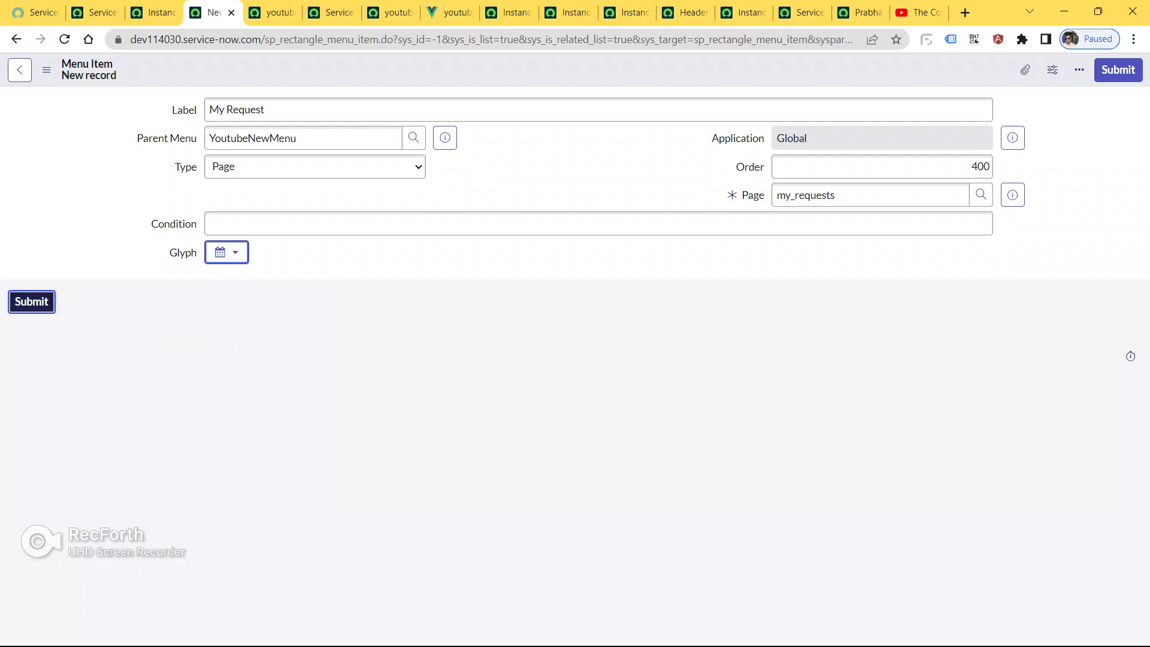
click(31, 301)
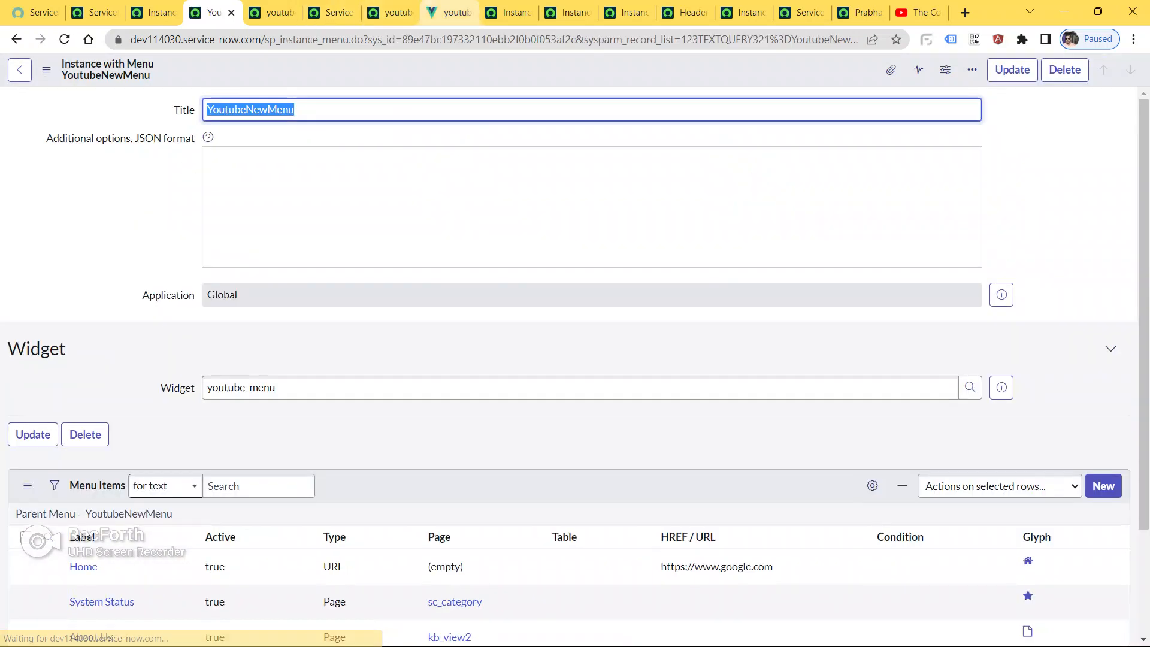
- Reload the youtubesr portal page to check its header for the My Request menu item
click(449, 13)
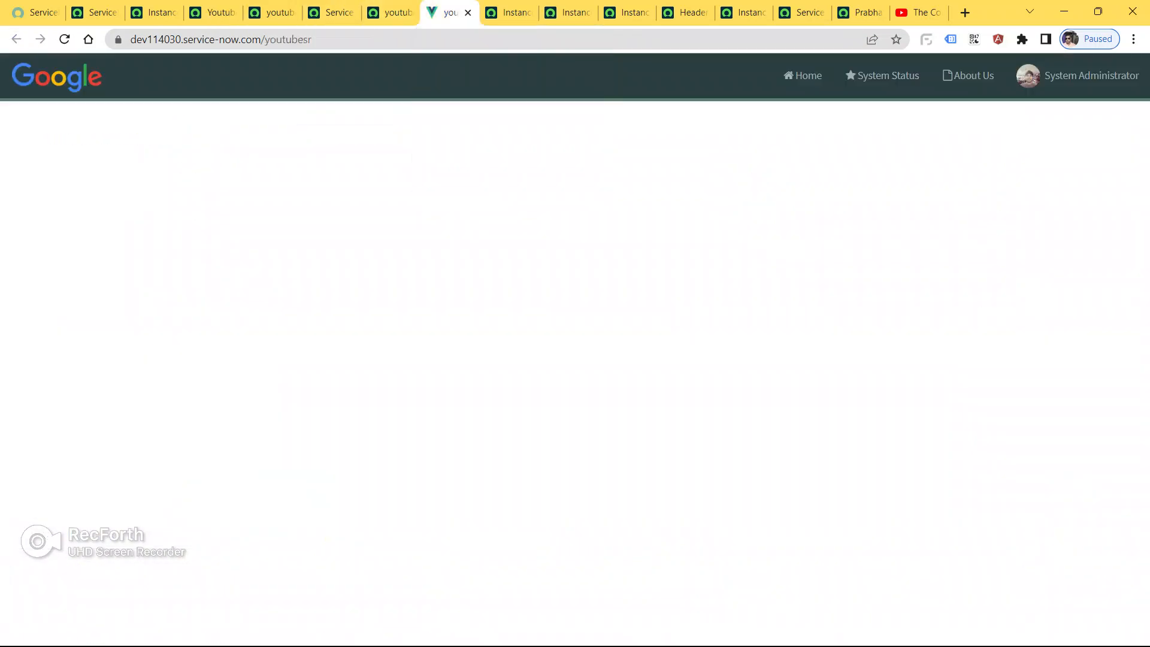
click(473, 39)
key(ctrl+a)
key(Return)
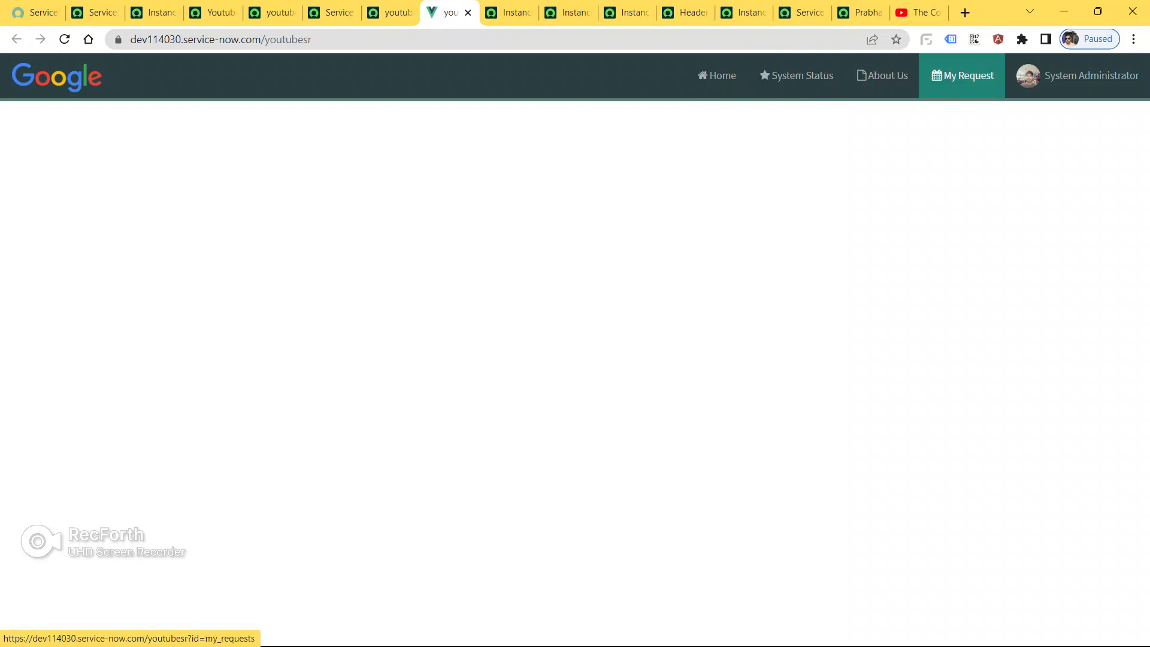
- Start another menu item under YoutubeNewMenu, consult the reference portal's header, and label the item Category
click(214, 12)
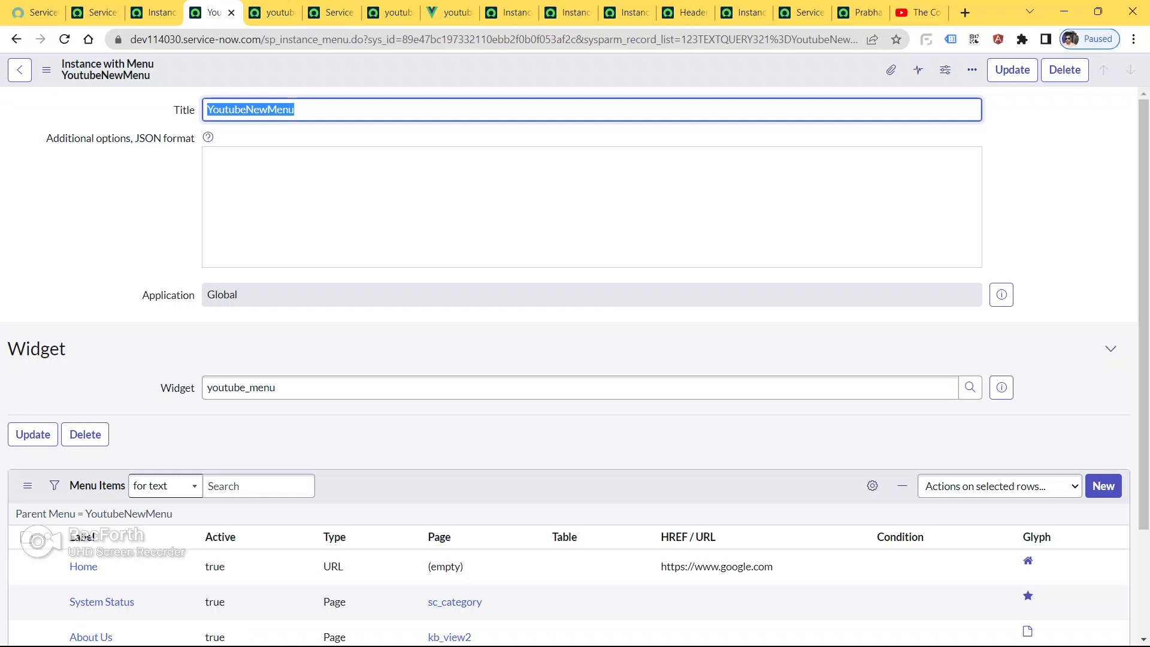
scroll(575, 359, down, 2)
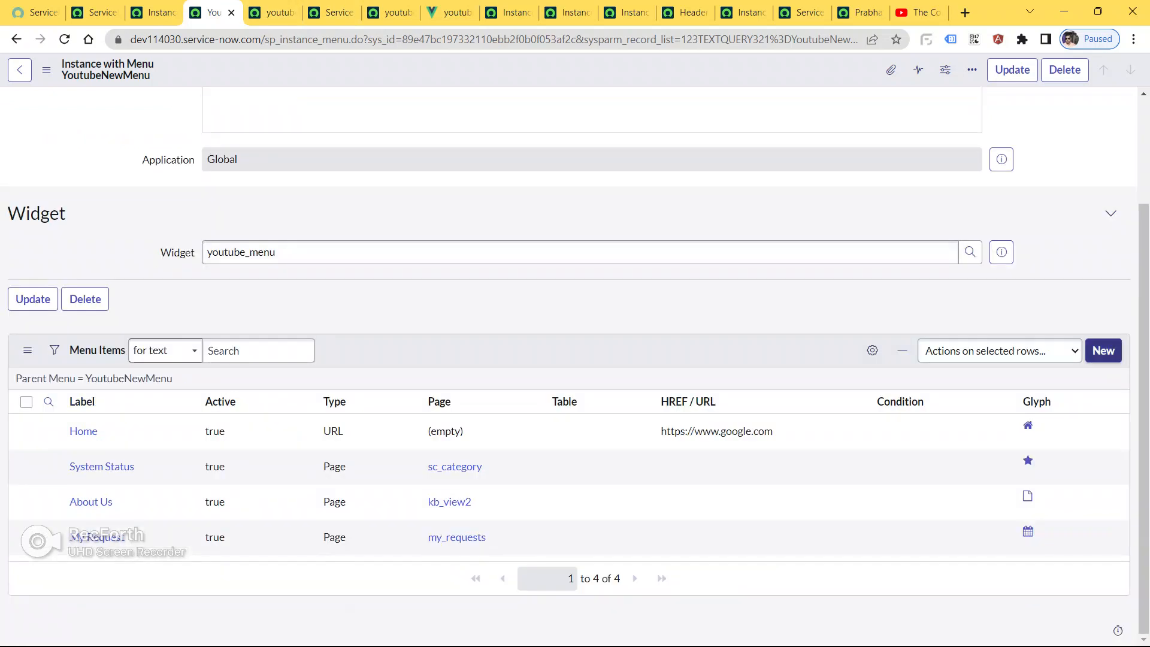
click(1102, 350)
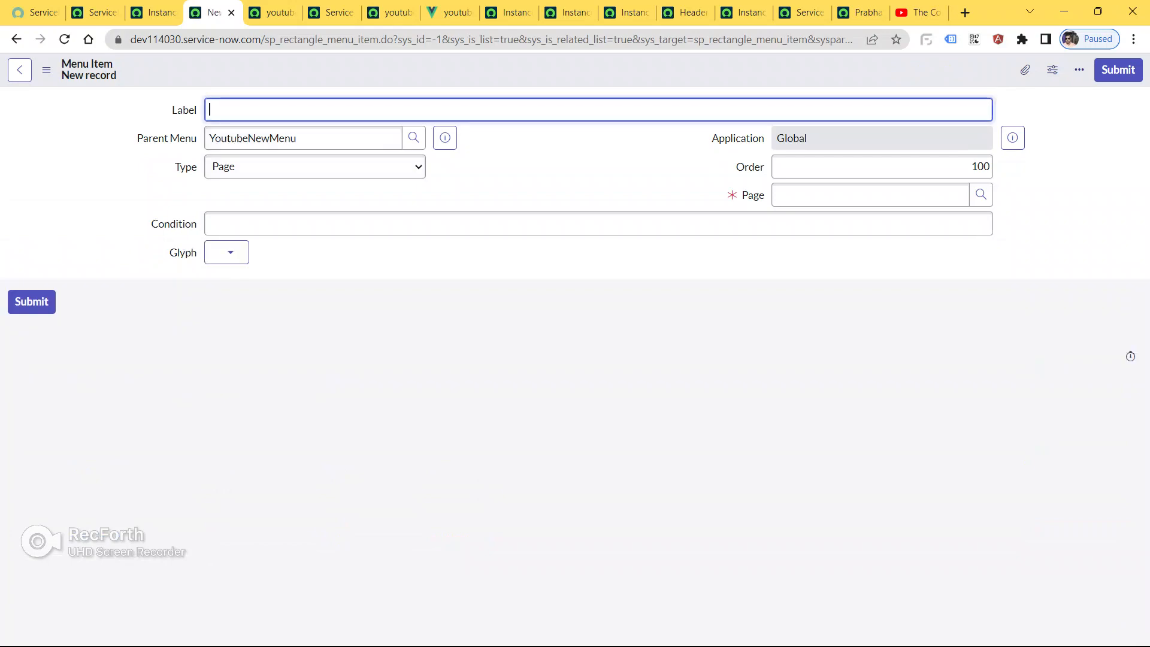
click(803, 12)
click(862, 12)
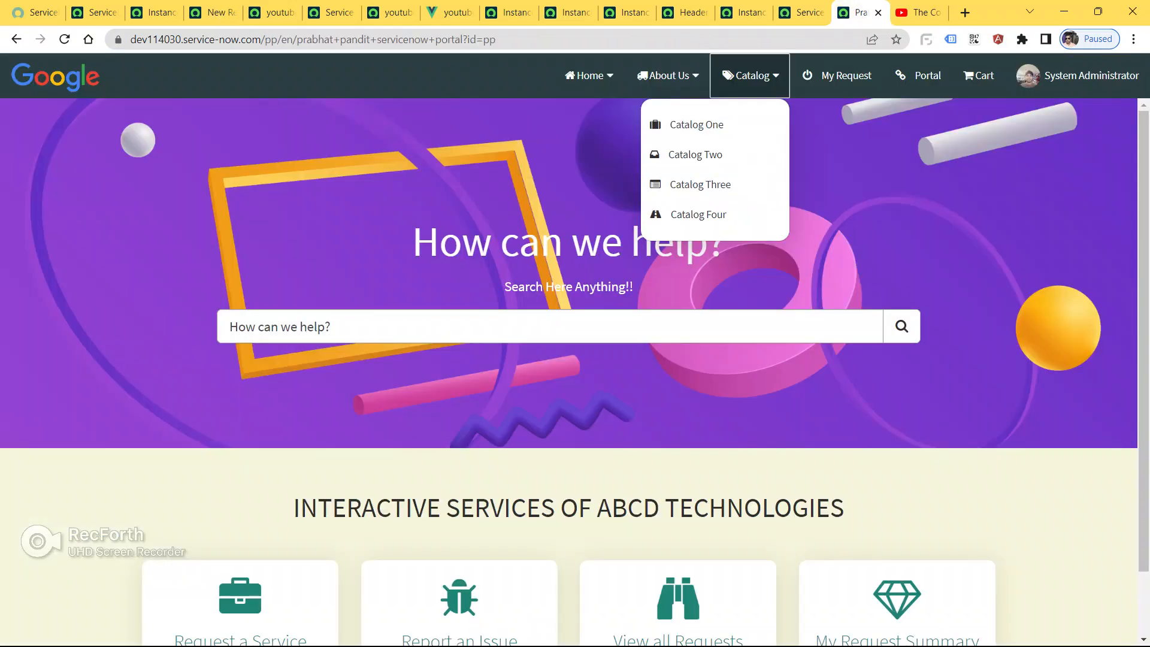
click(154, 12)
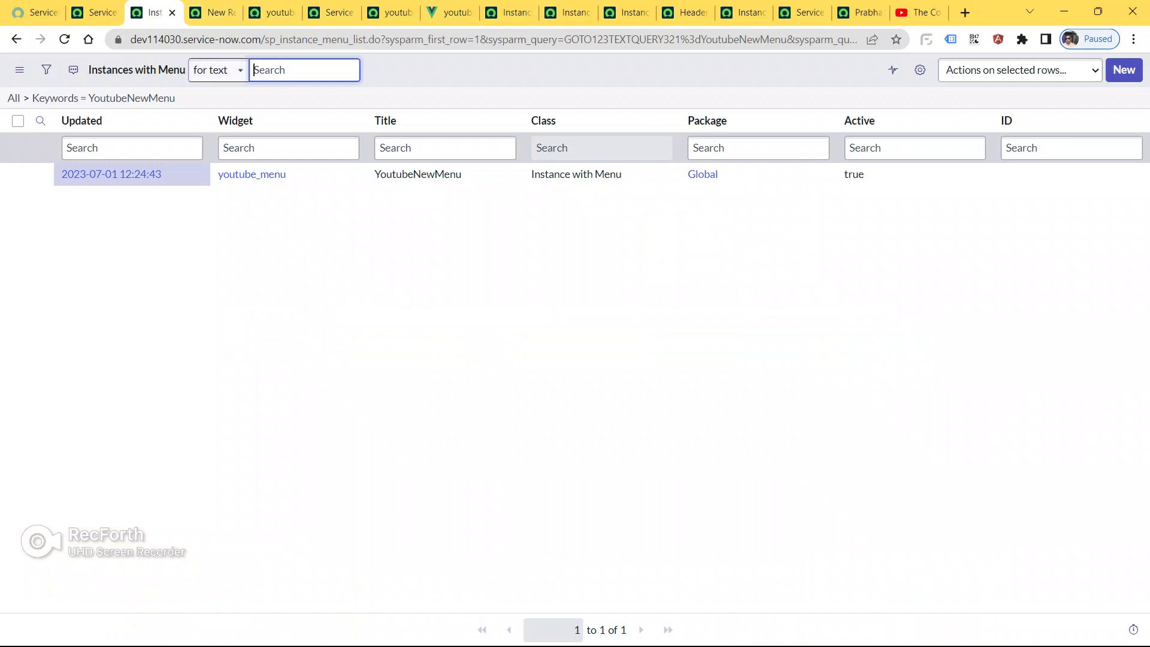
click(212, 12)
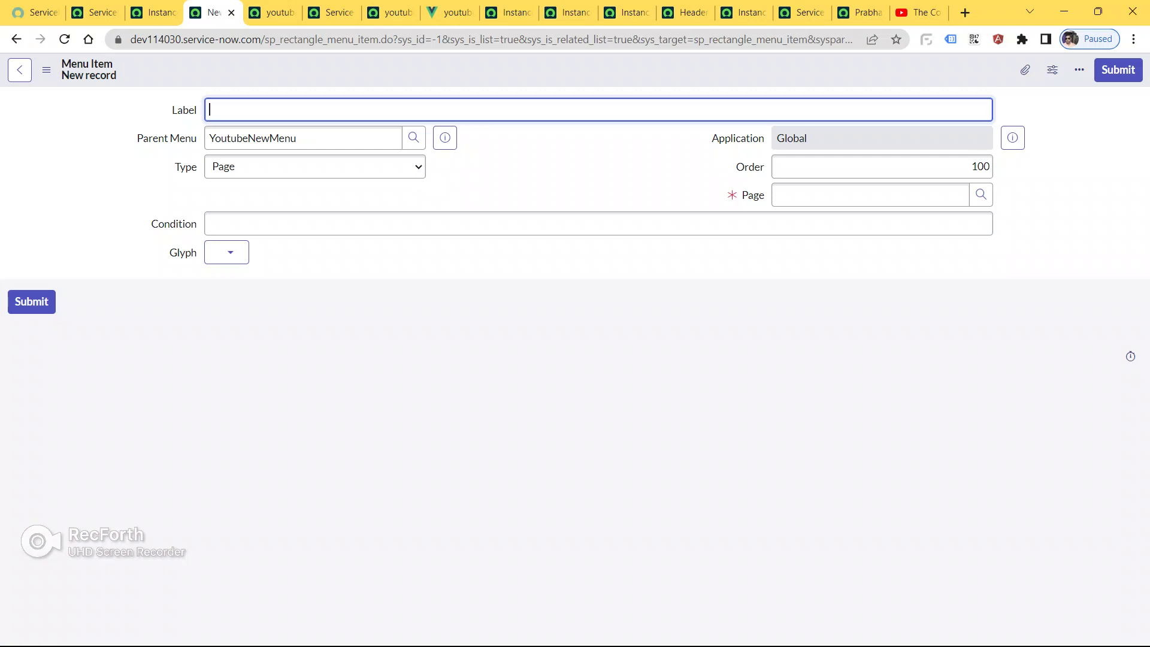
text(Category)
- Search the available pages for "category" and choose esc_sc_category as the Category item's page
click(980, 194)
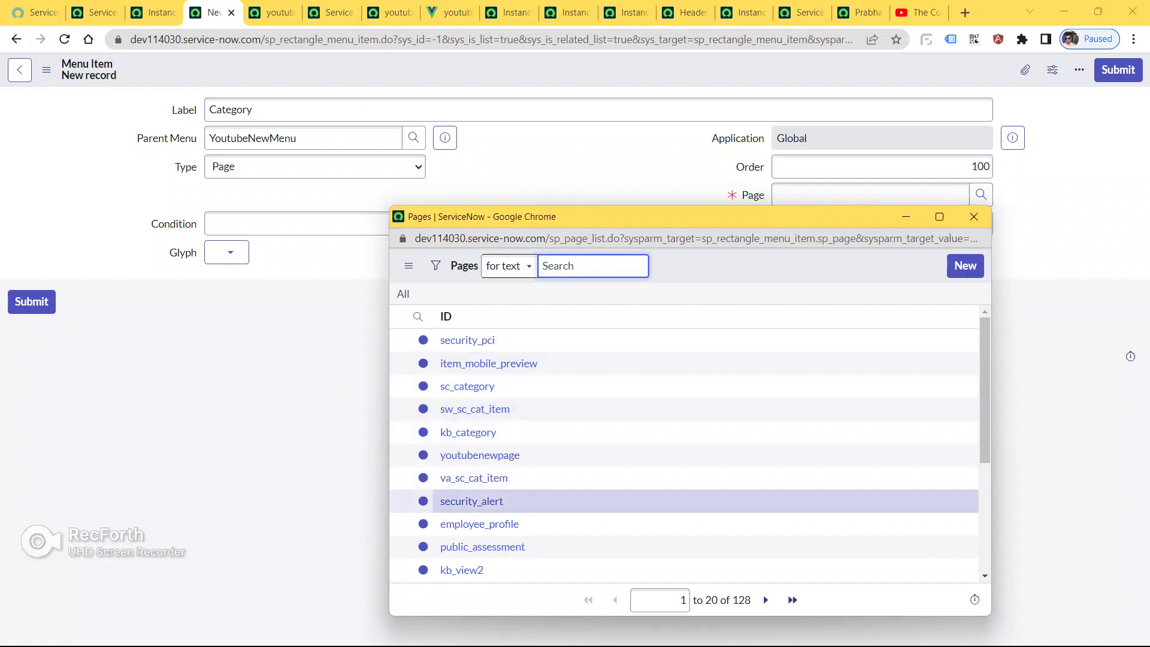
text(c)
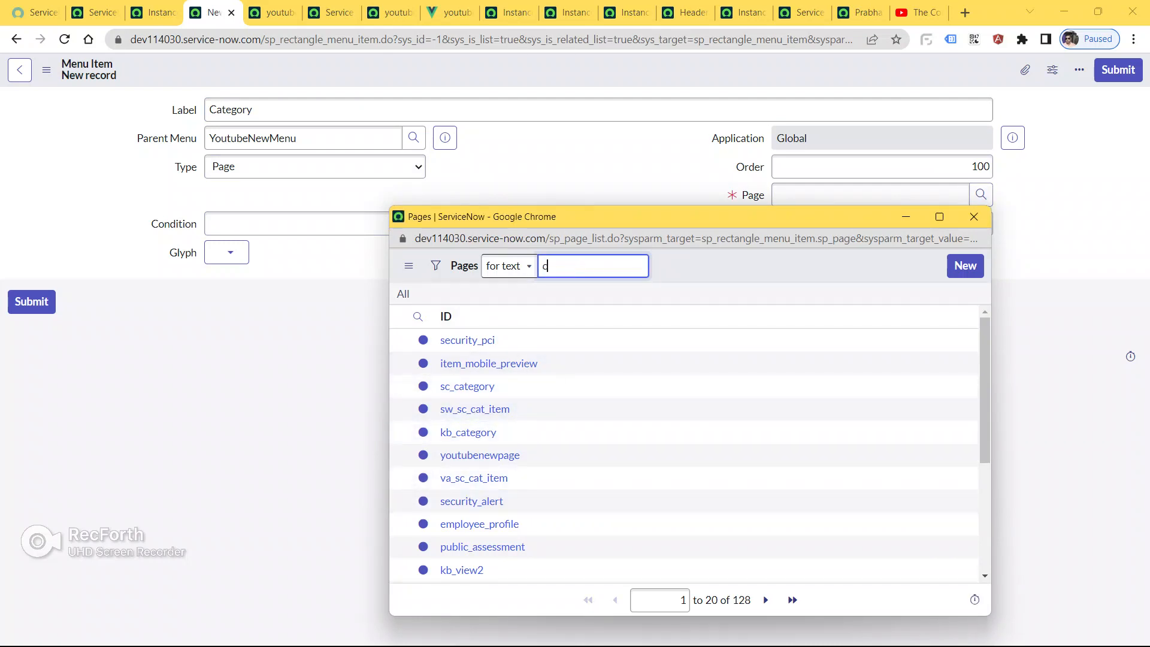
text(ategory)
key(Return)
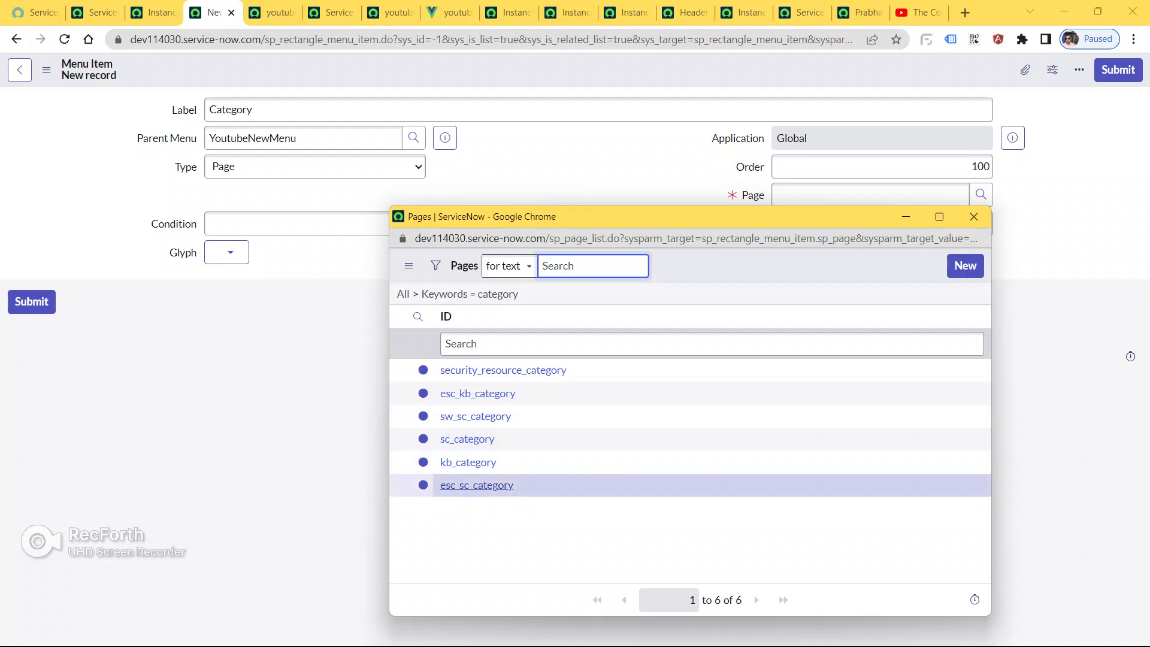
click(476, 485)
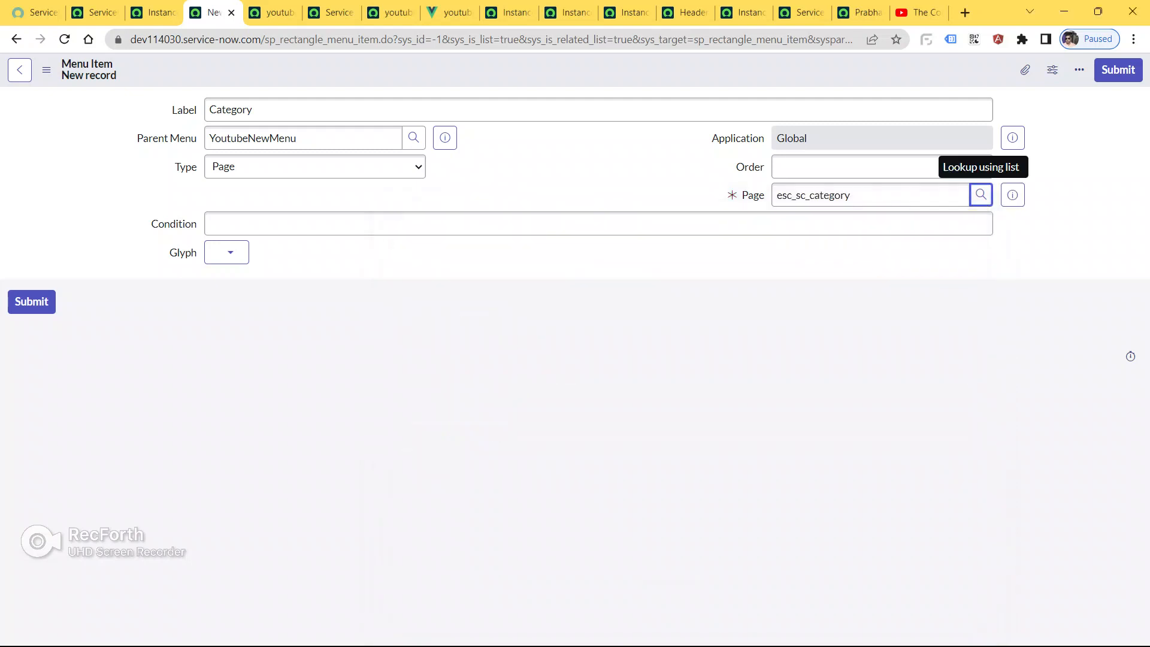
- Give the Category item the fa-briefcase glyph and submit the record
click(227, 252)
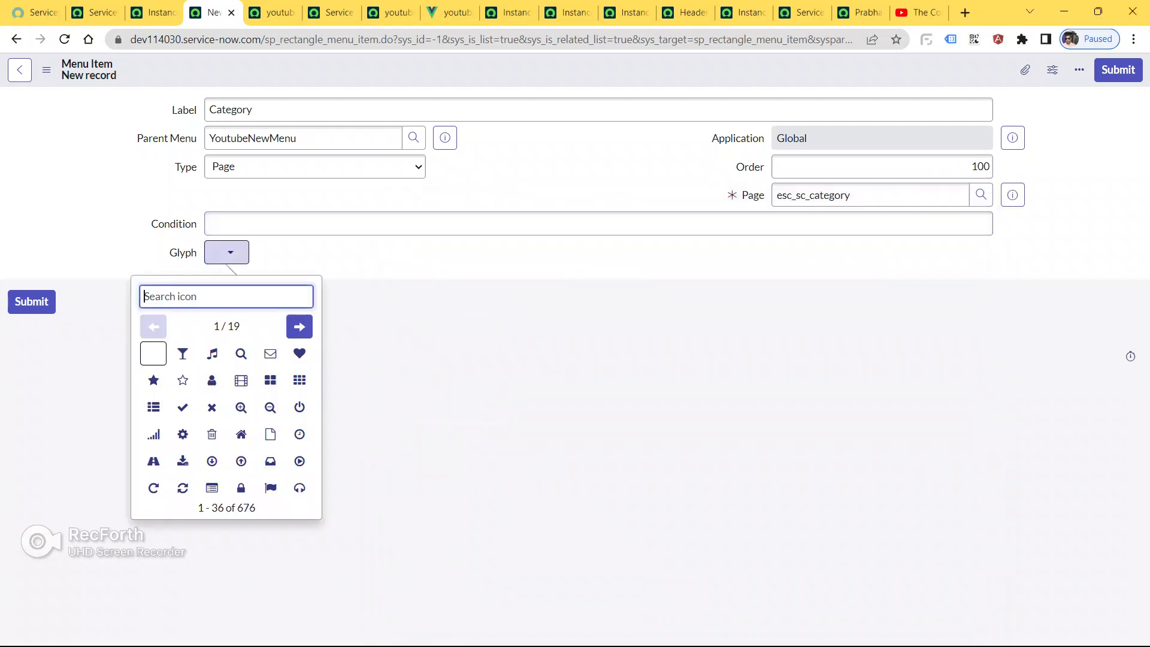
click(299, 327)
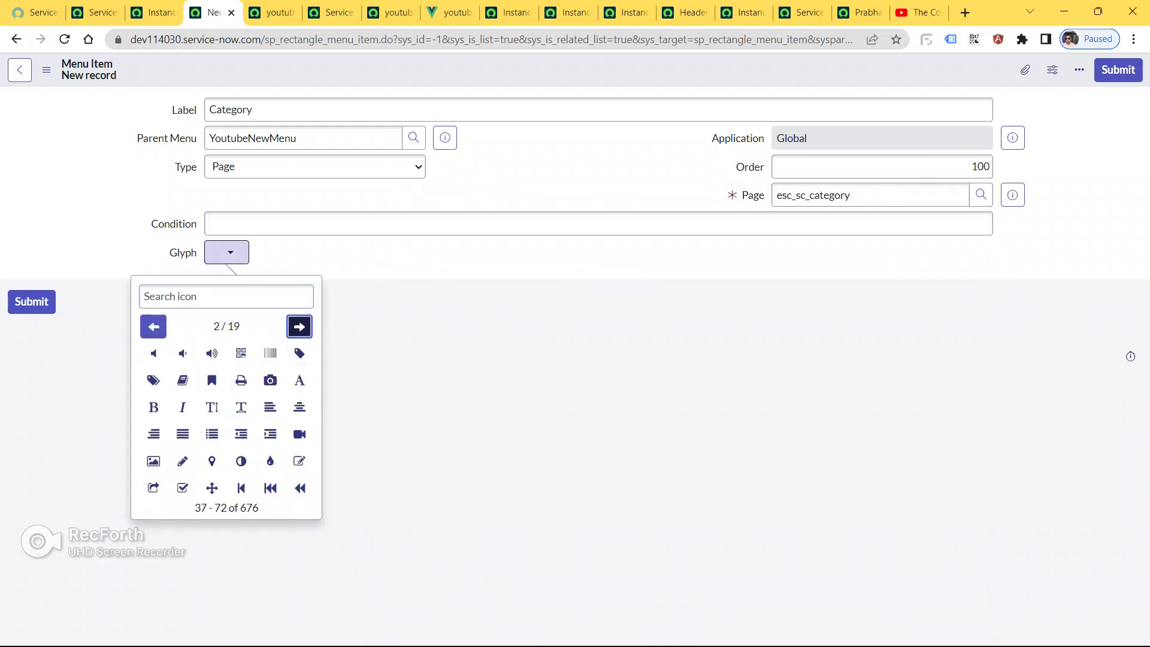
click(299, 326)
click(300, 326)
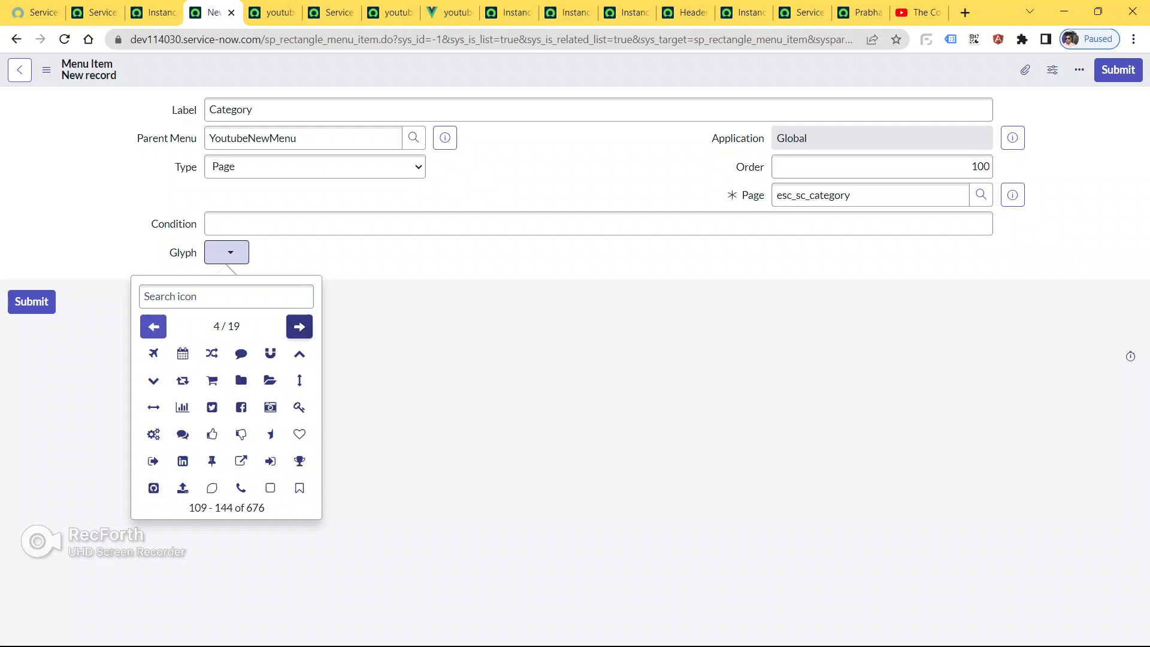
click(299, 326)
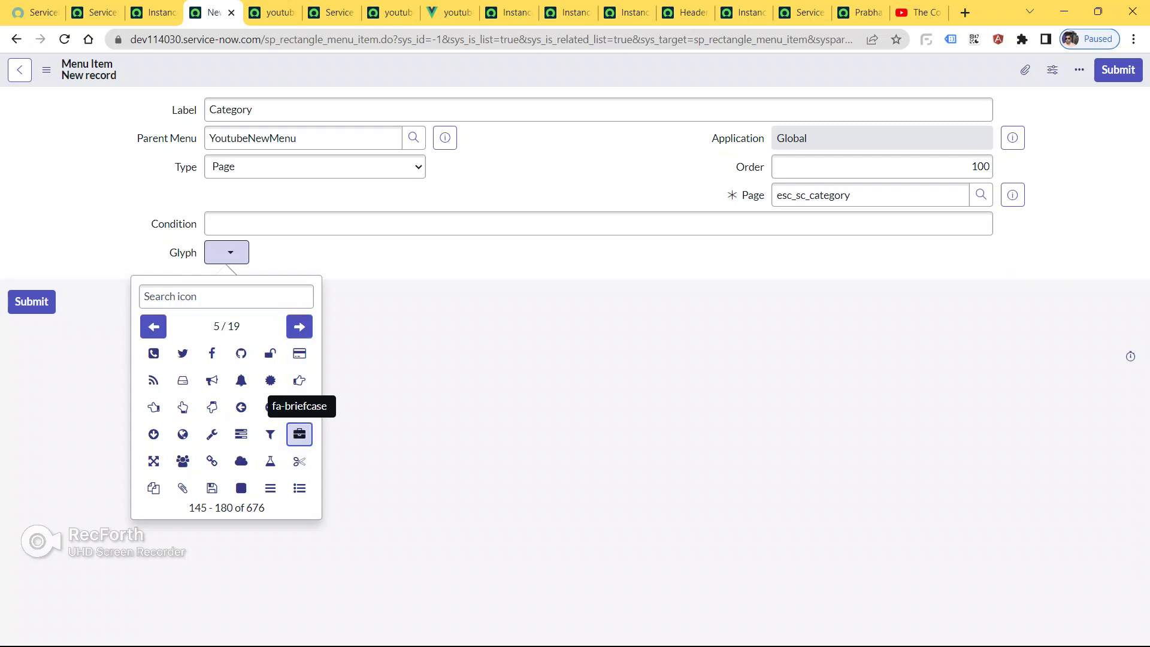
click(300, 433)
click(31, 301)
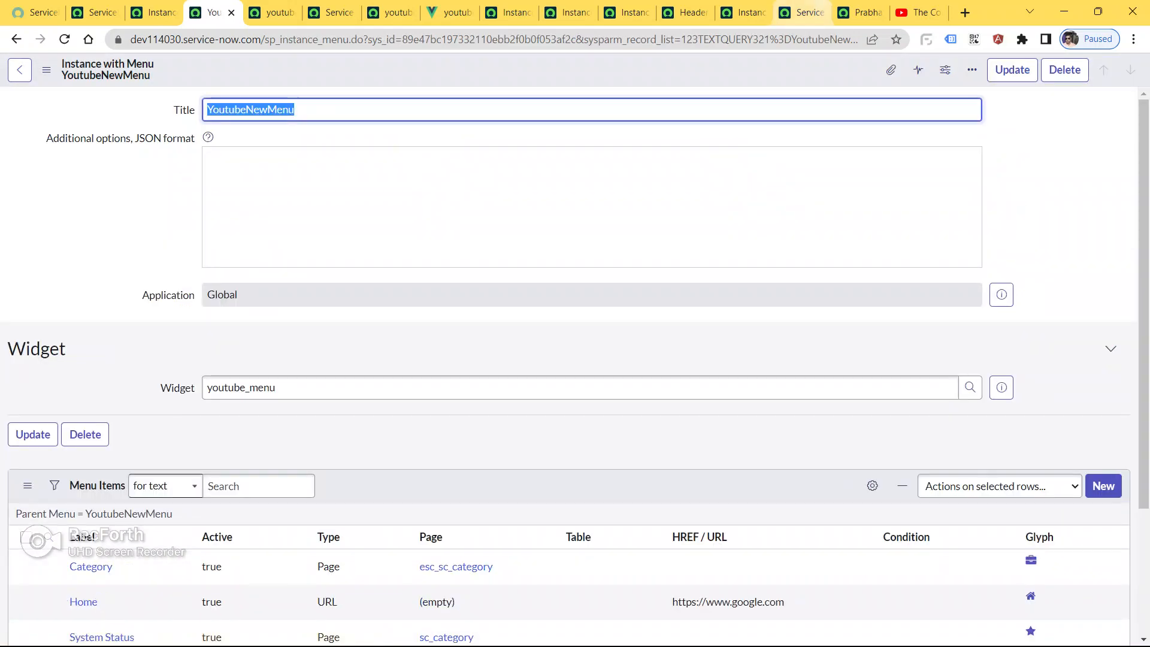
- Reload the youtubesr portal page to check its header for the Category menu item
click(450, 12)
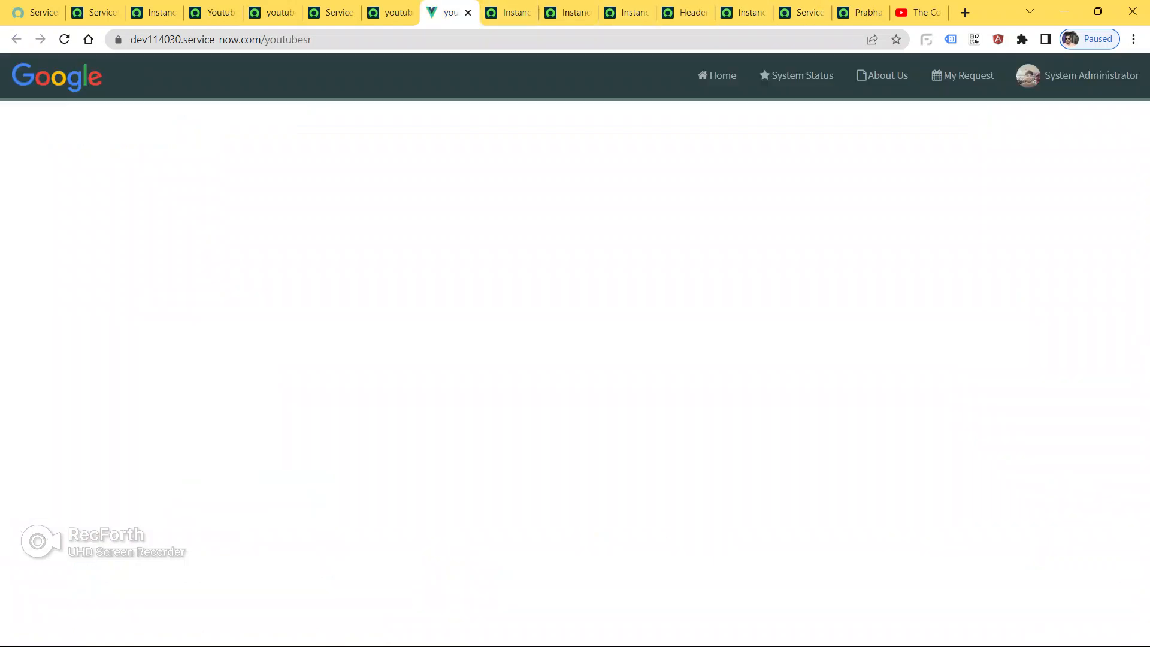
key(ctrl+l)
key(Return)
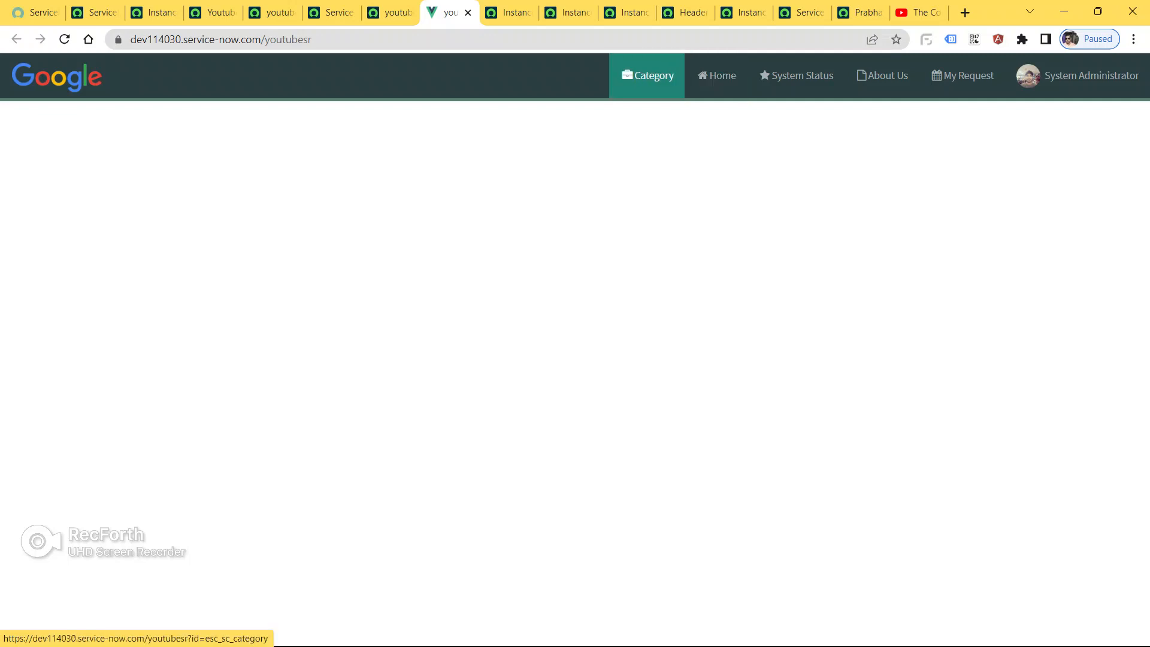
- Add the Order column to the Menu Items list of YoutubeNewMenu
click(209, 12)
scroll(575, 359, down, 5)
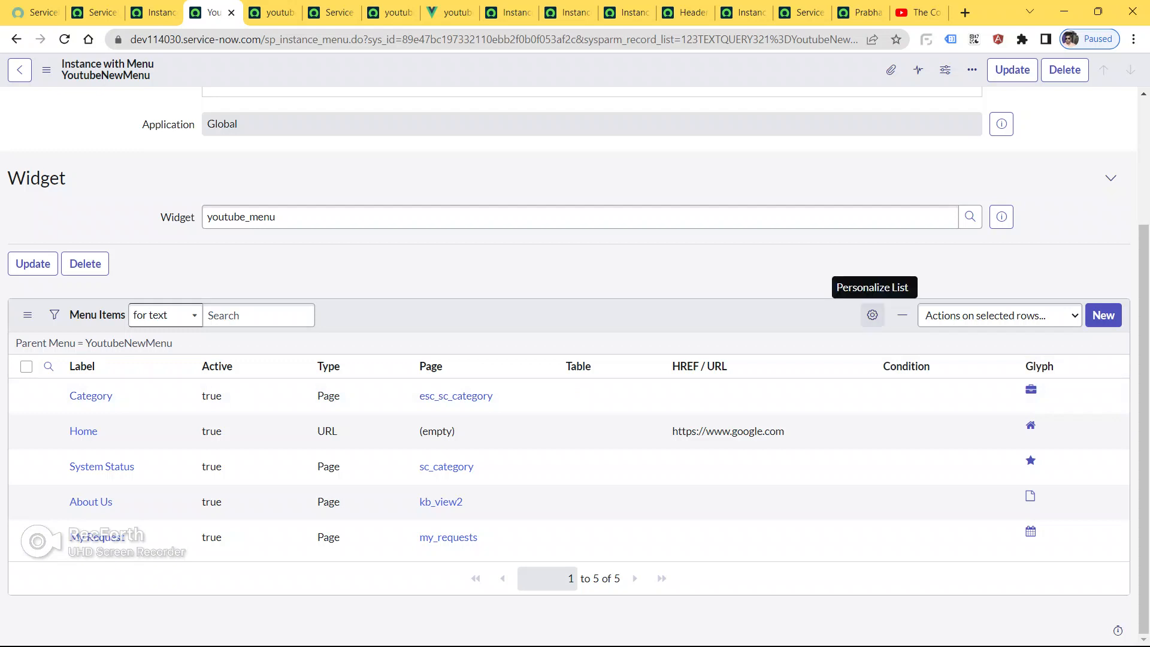
click(872, 315)
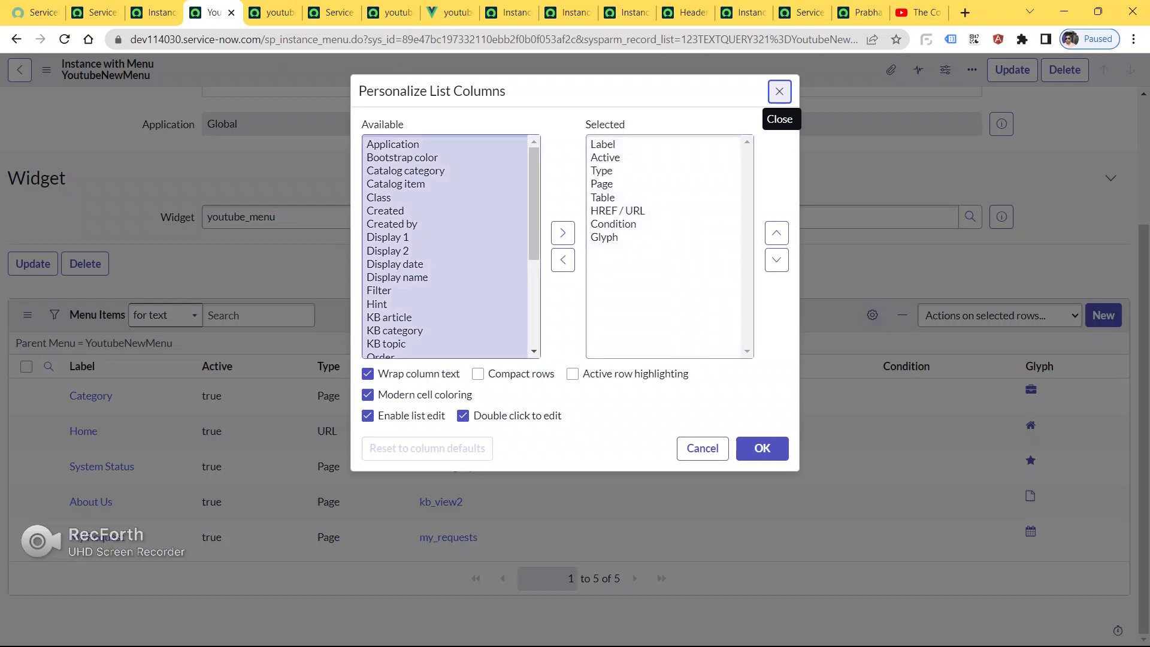
scroll(445, 247, down, 3)
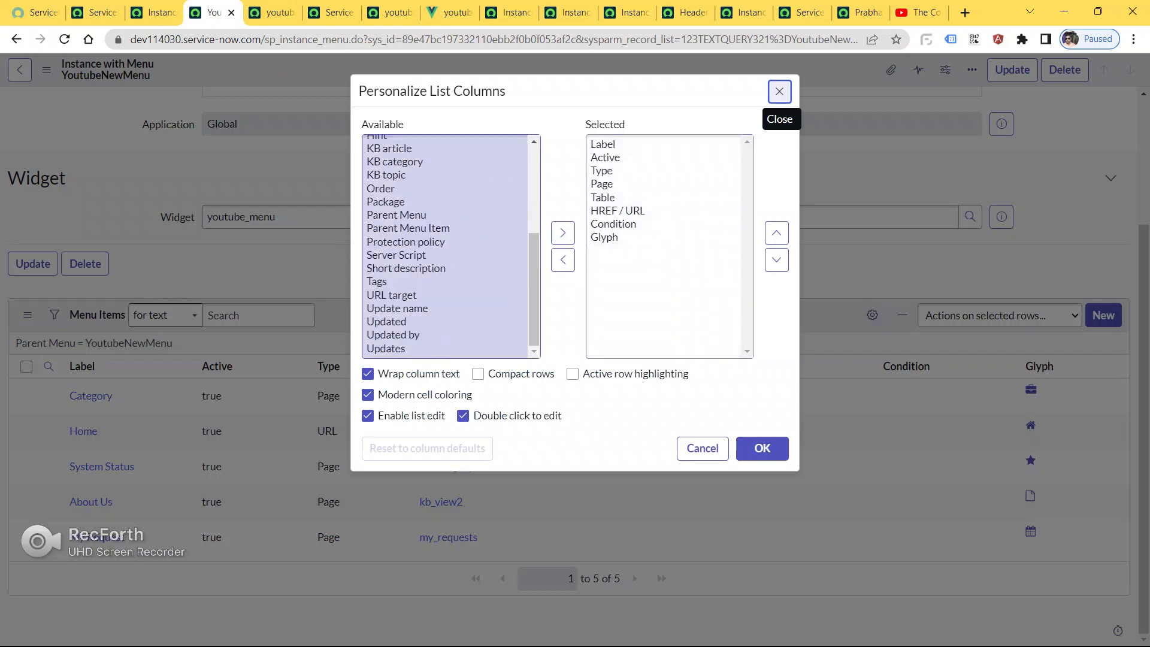
scroll(445, 247, up, 3)
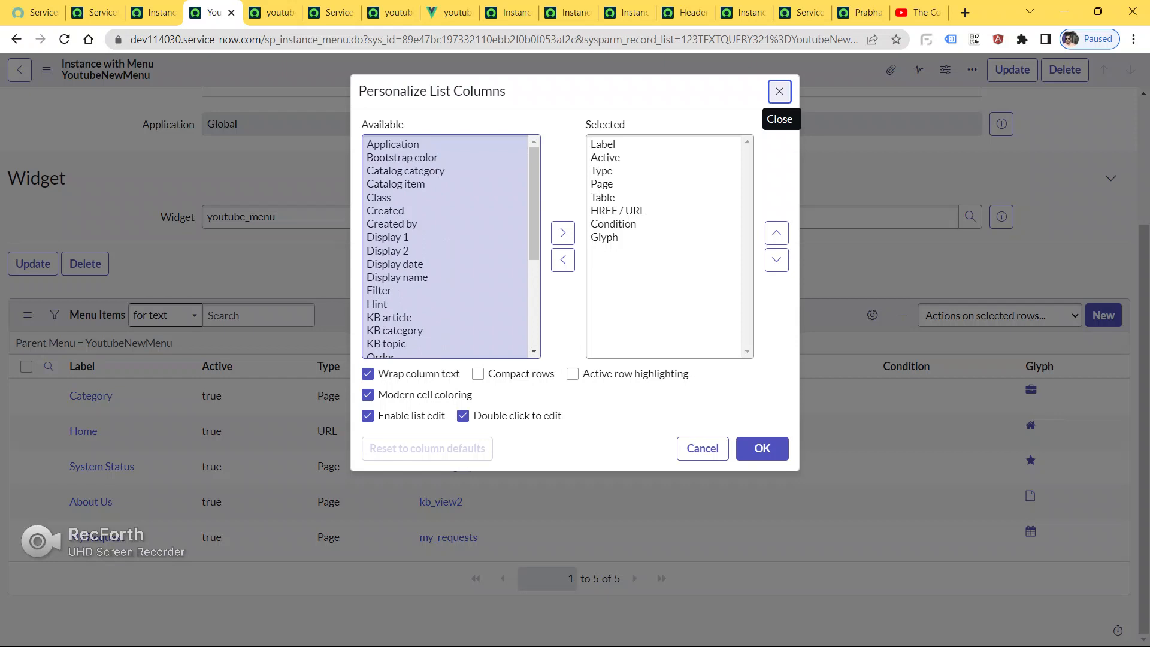
scroll(445, 247, down, 2)
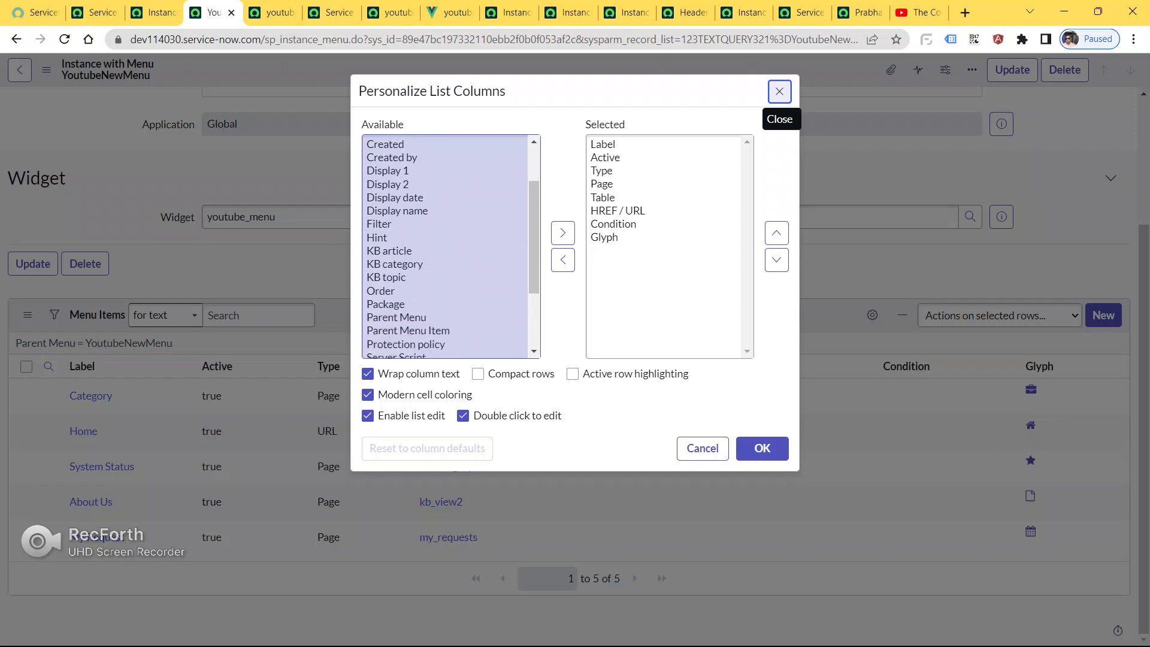
click(381, 291)
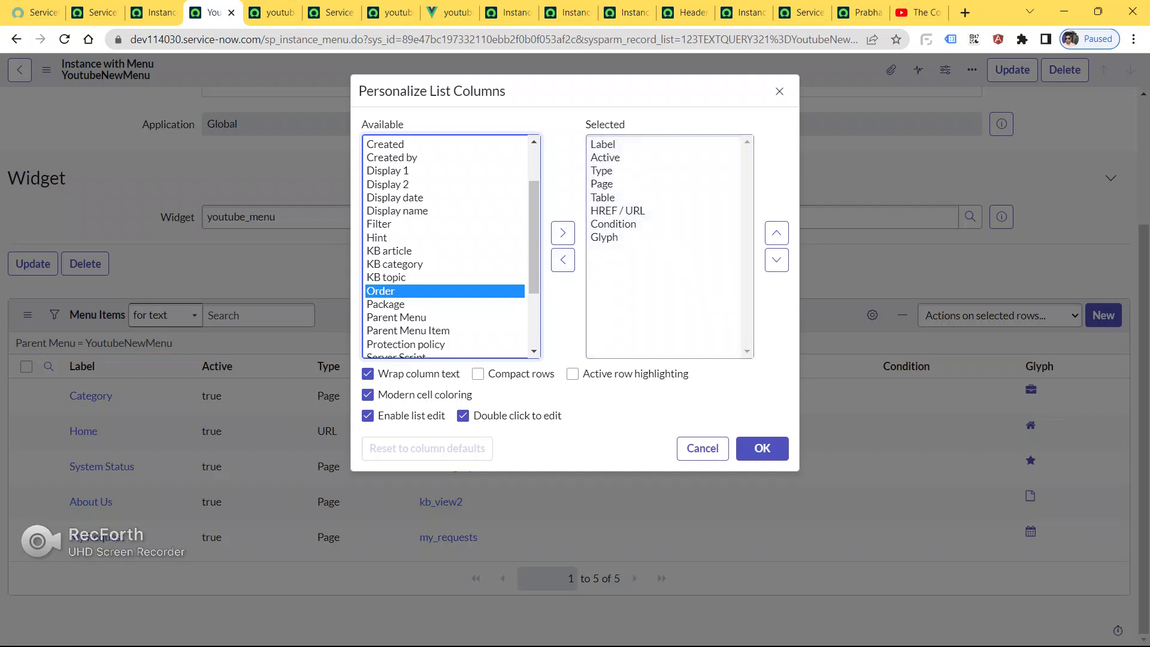
click(563, 233)
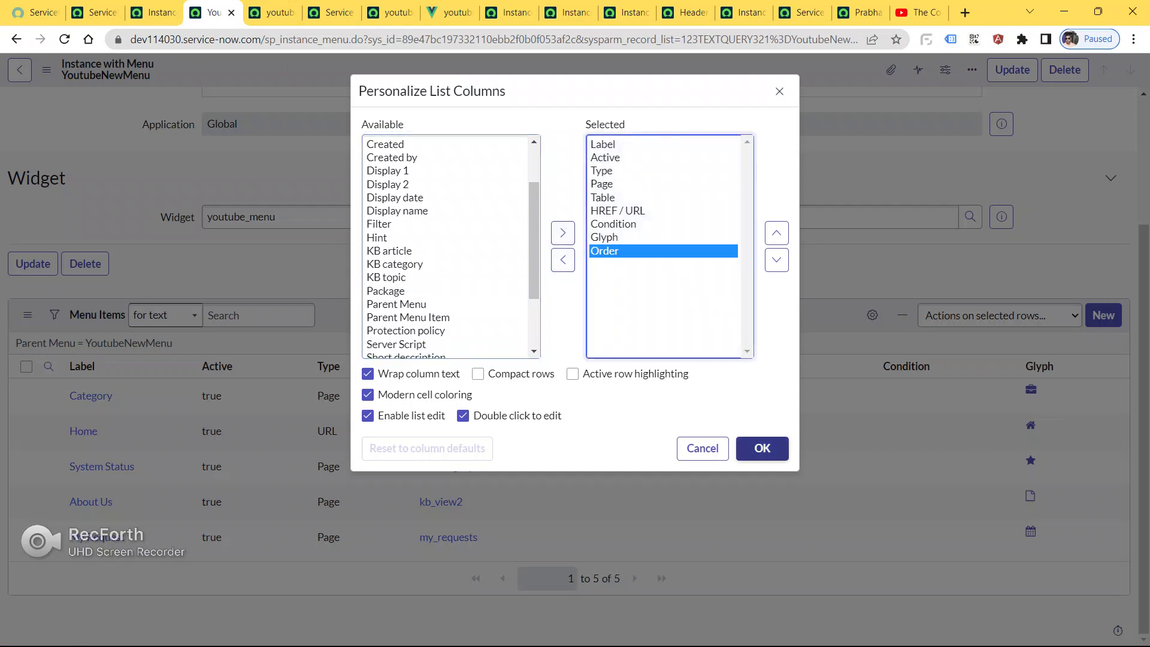
click(762, 449)
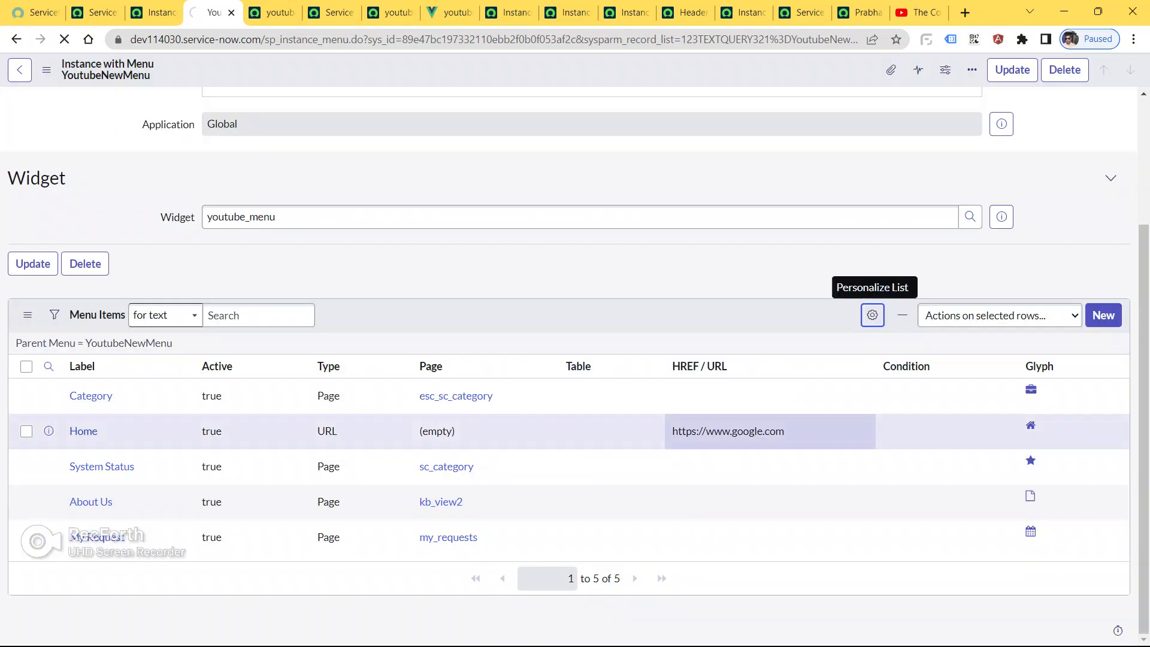
scroll(928, 431, down, 3)
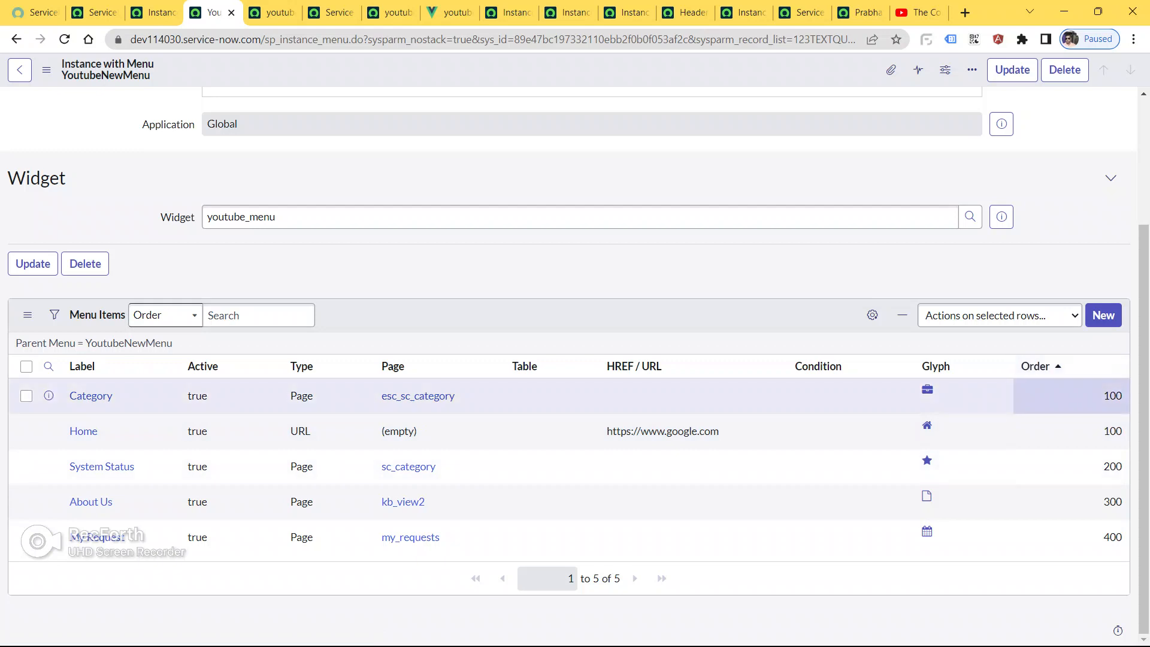
- Set the Category menu item's order to 500 directly in the Menu Items list
double_click(1108, 396)
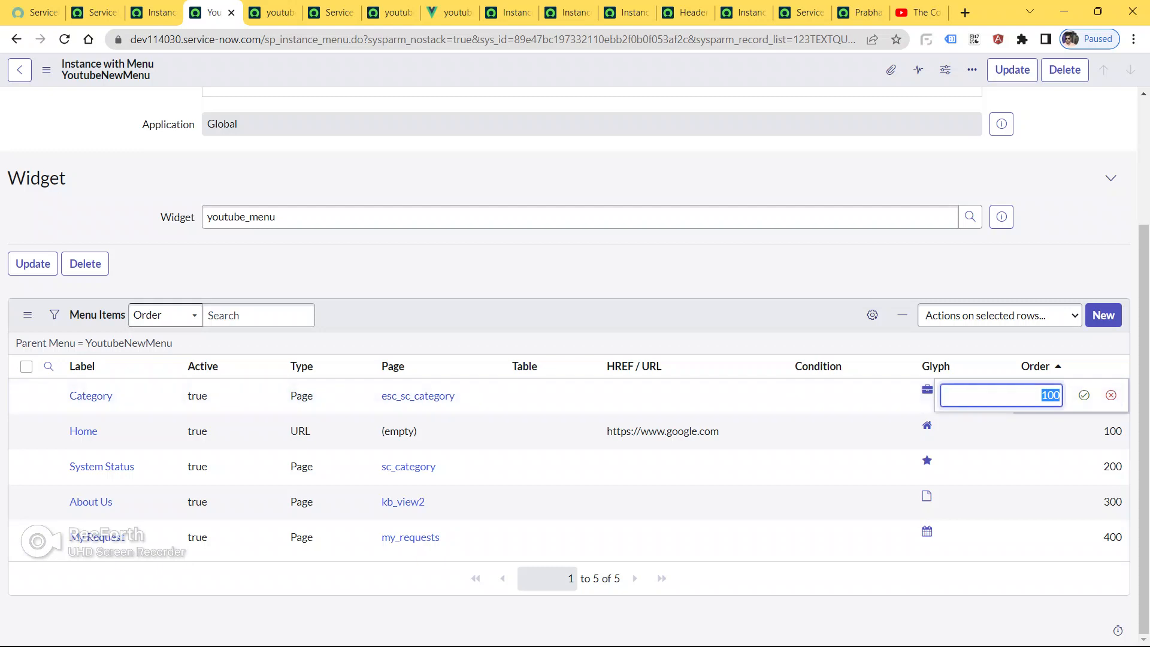
click(1046, 395)
click(1083, 395)
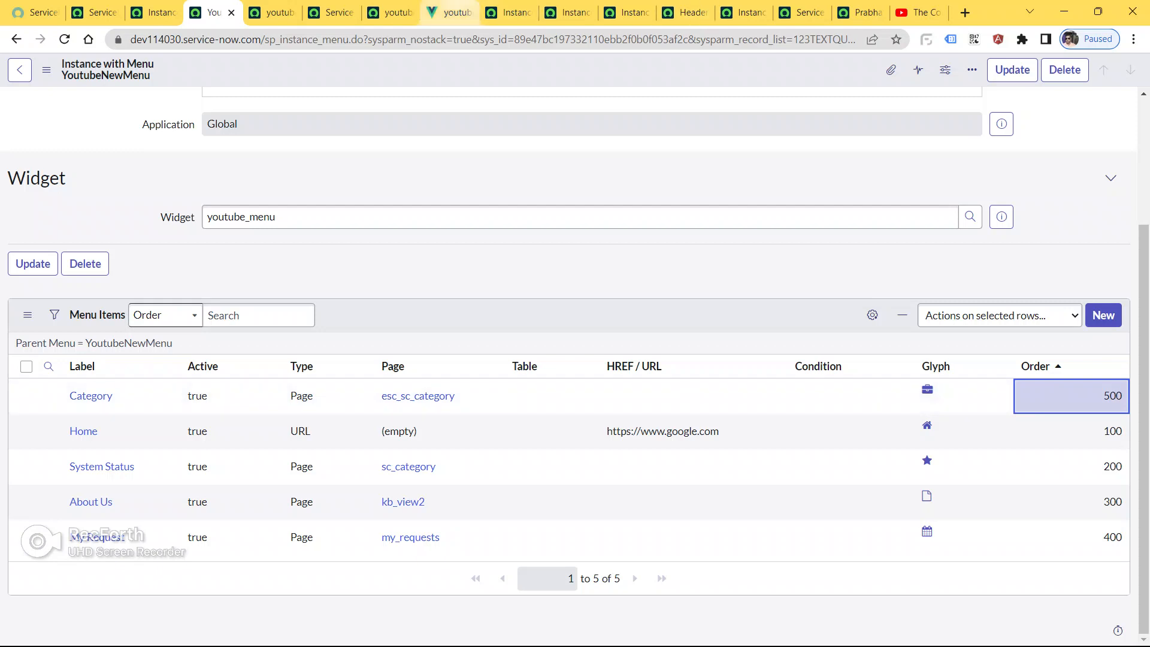
- Reload the youtubesr portal page to check Category's position in the header menu
click(450, 12)
click(419, 40)
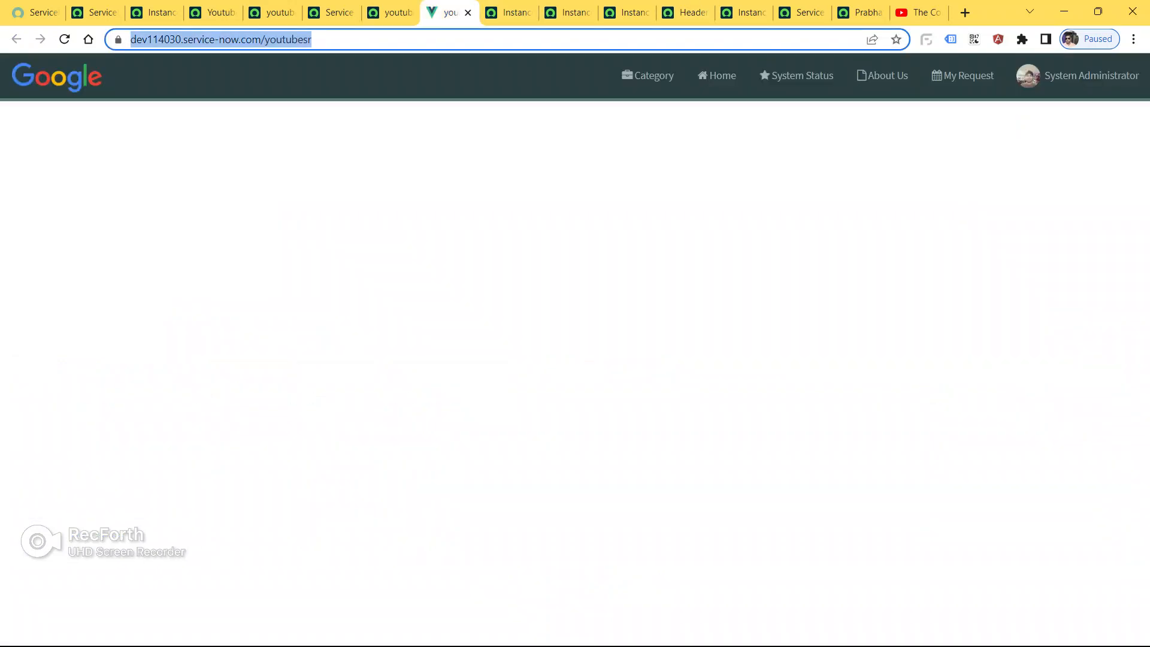
key(Return)
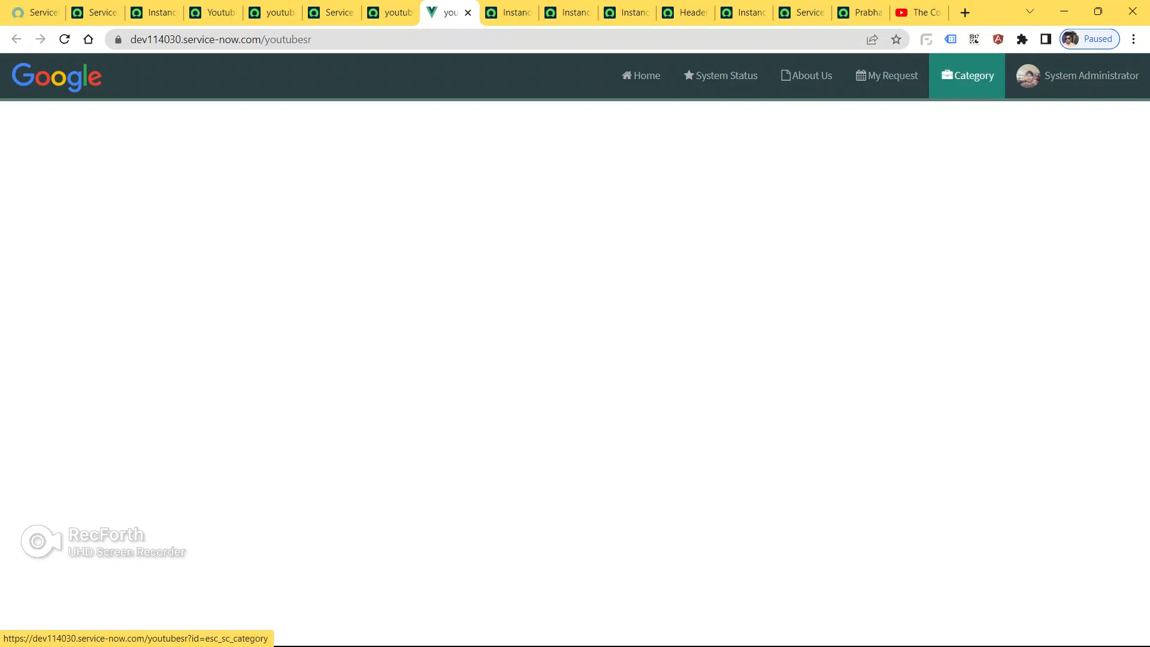
- Compare the order values in the Menu Items list with the sequence of items in the youtubesr portal header
click(213, 12)
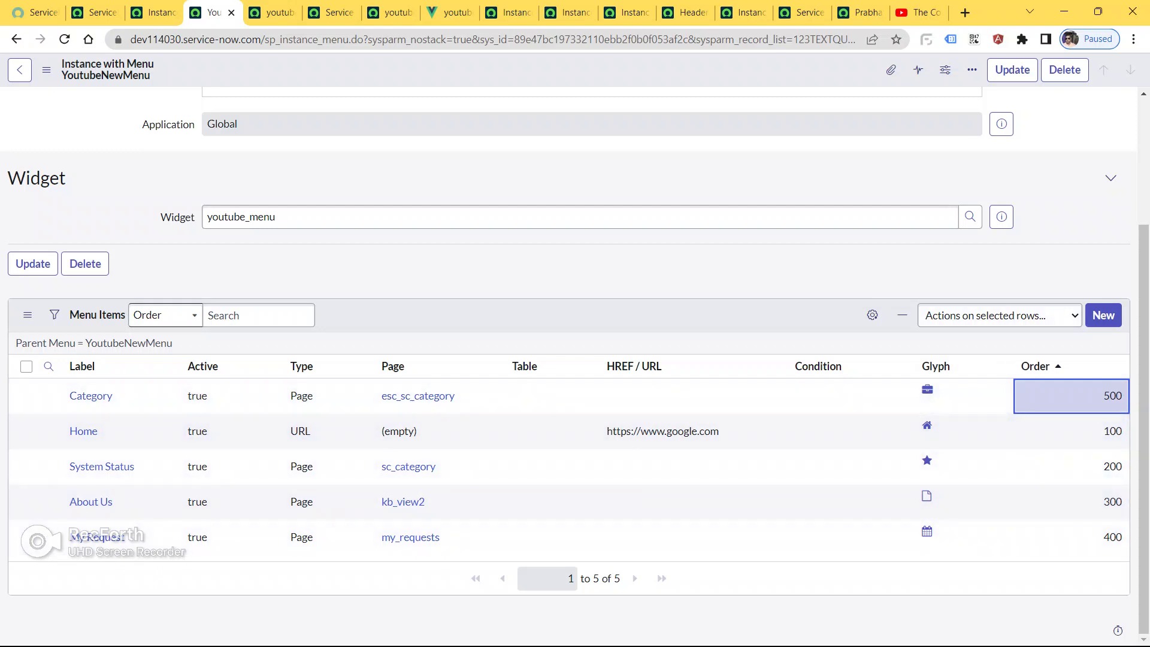
click(449, 13)
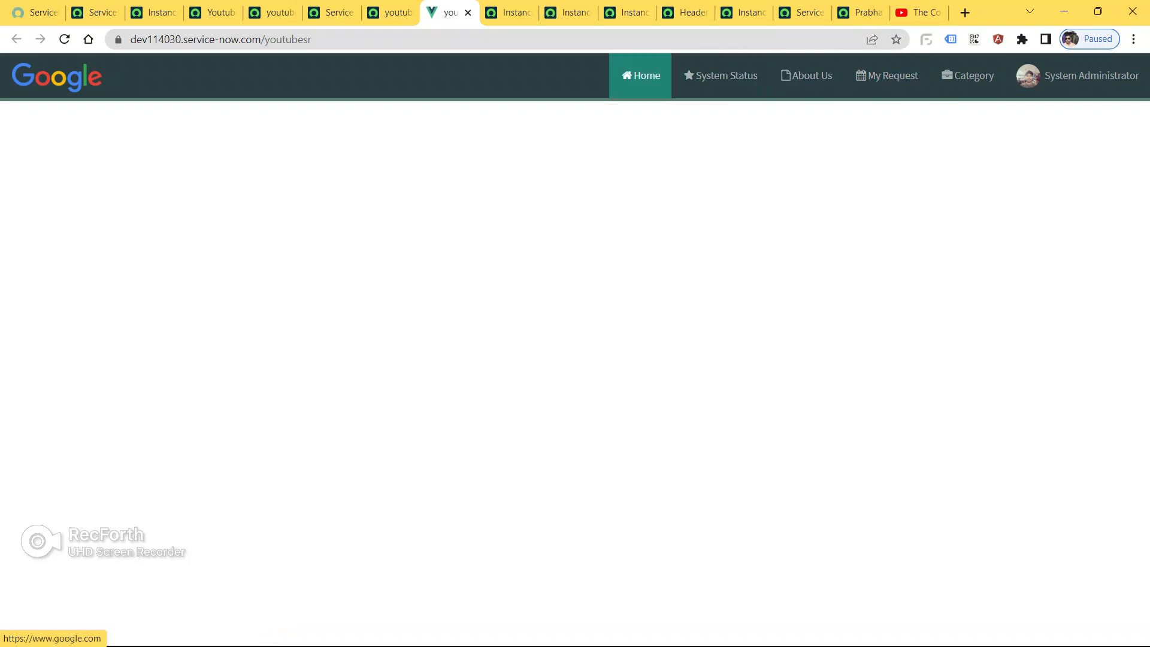
click(213, 13)
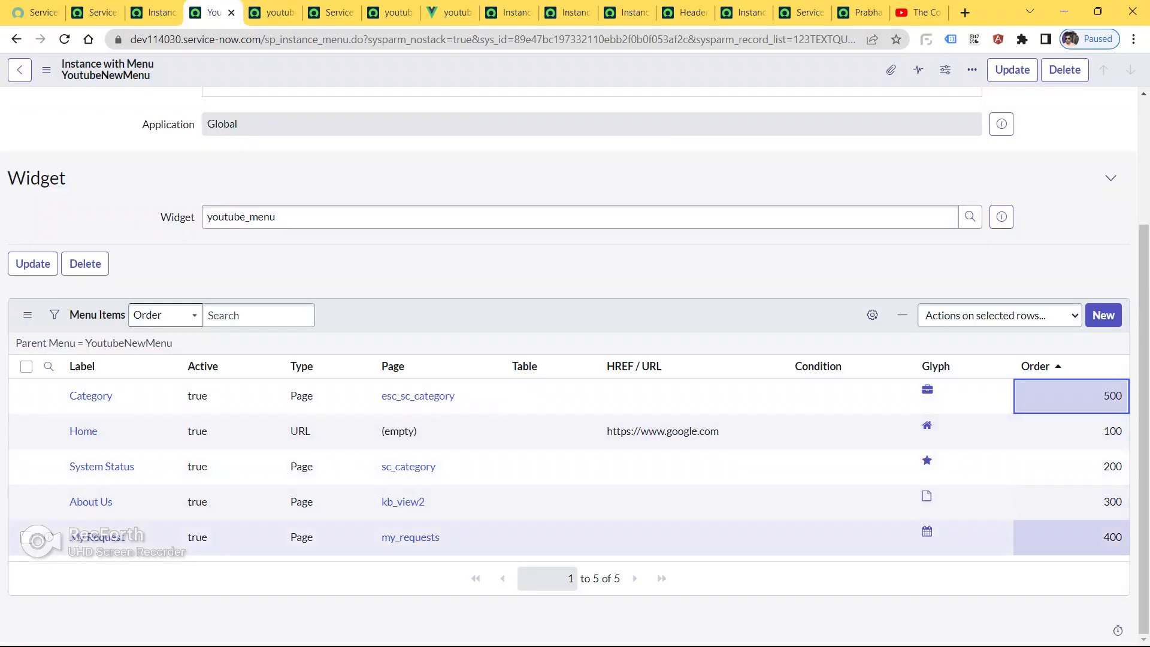
click(449, 13)
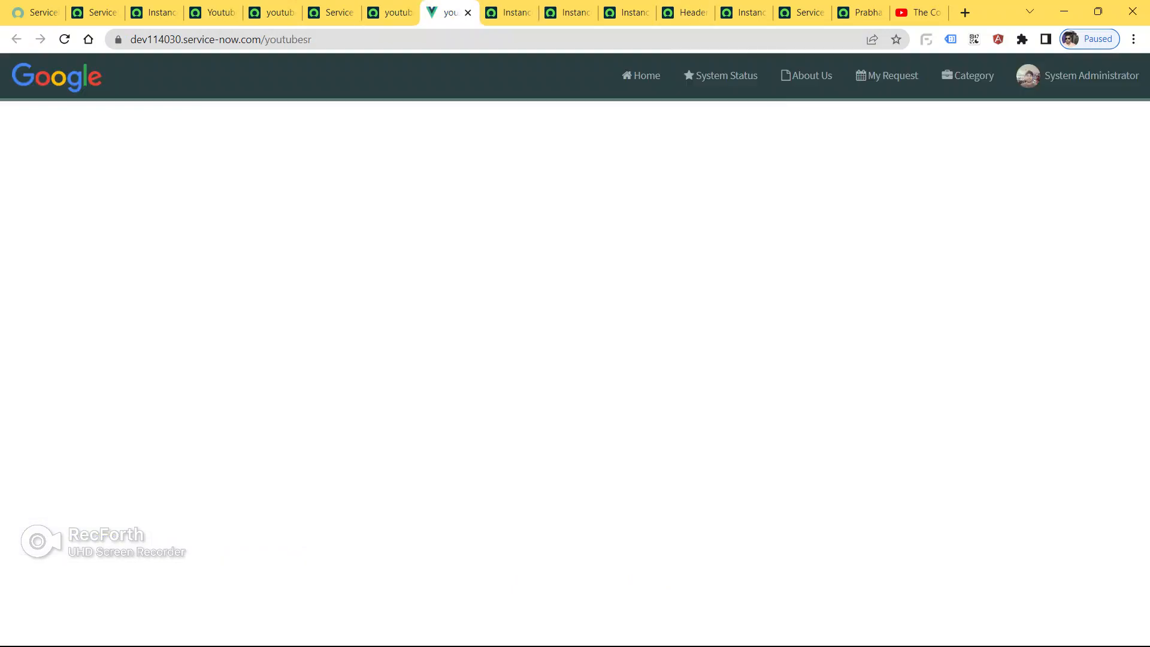
click(213, 12)
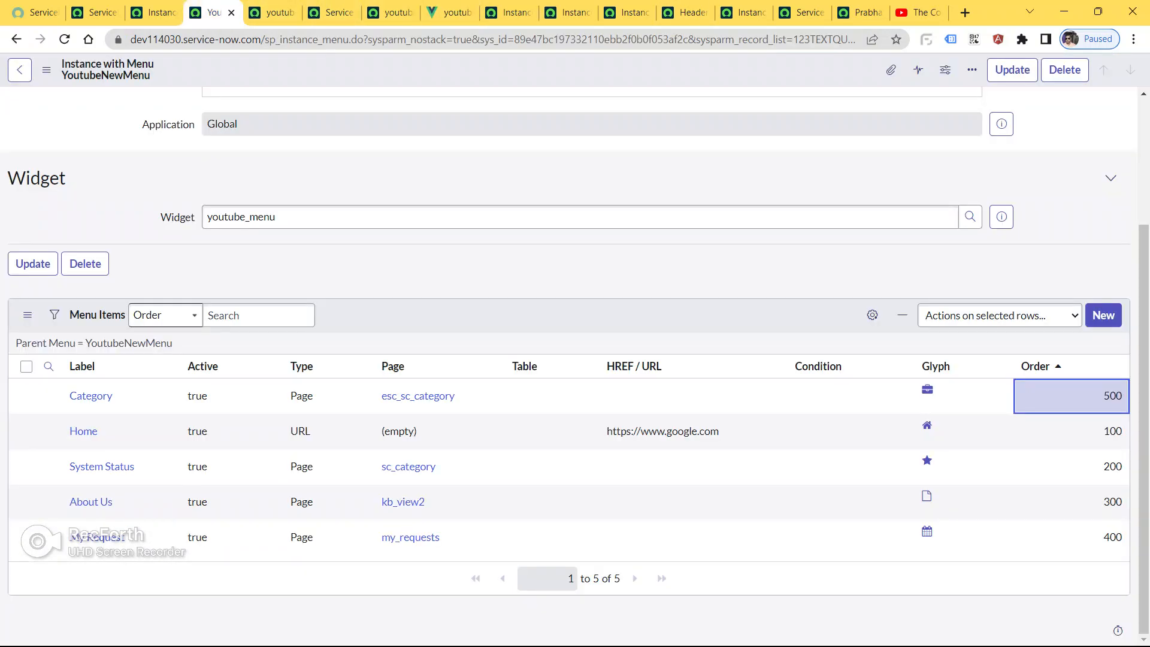
scroll(575, 359, up, 3)
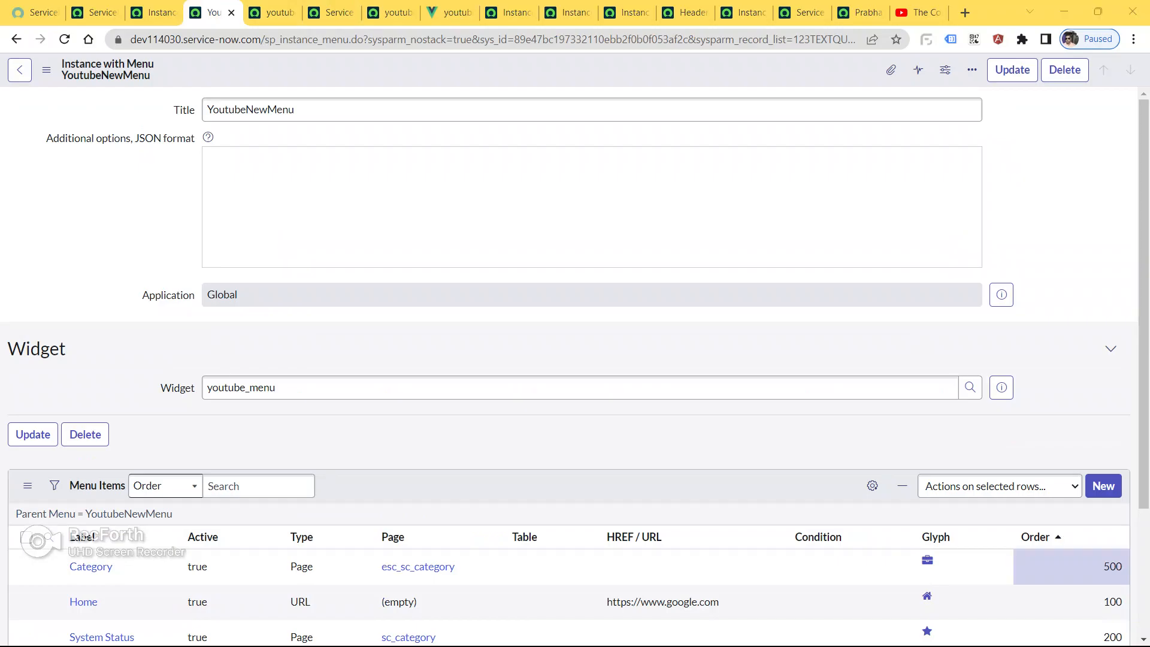
key(super+Tab)
key(Escape)
scroll(575, 359, down, 3)
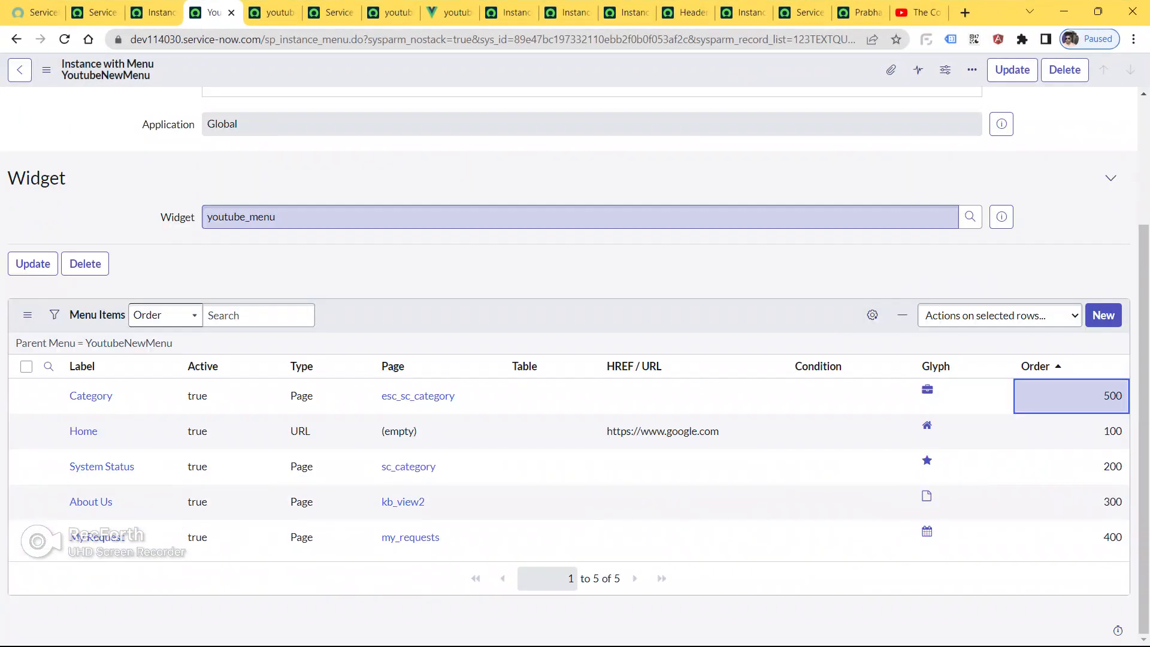
- Start another menu item under YoutubeNewMenu, label it Portfolio and set its order to 600
click(1103, 315)
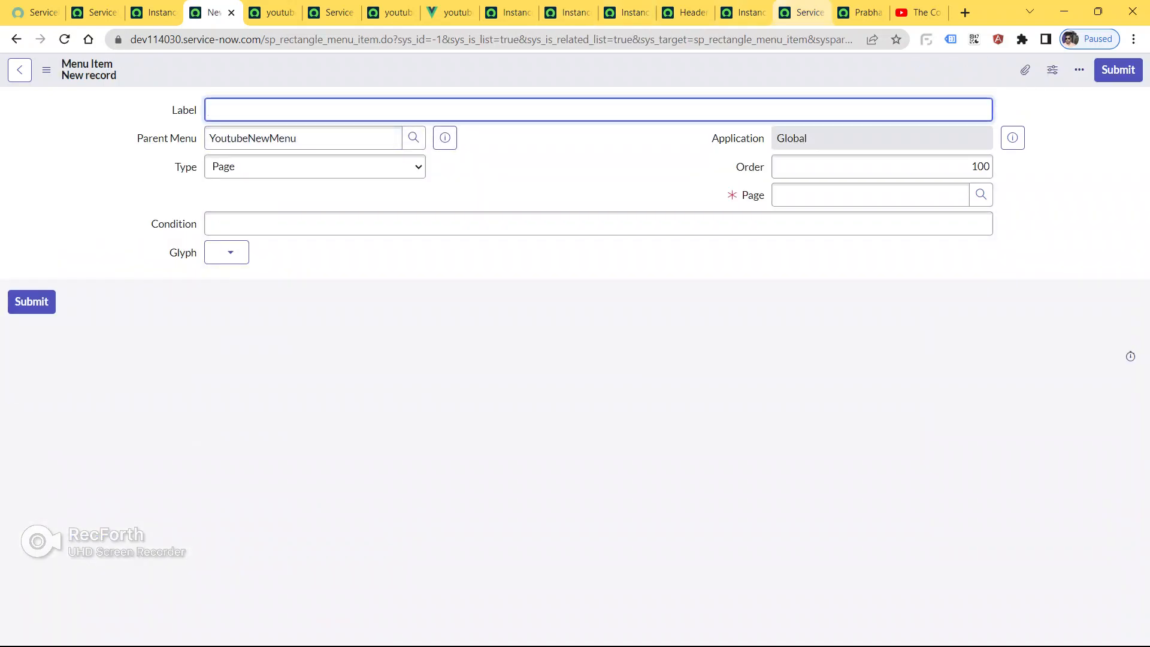
click(862, 12)
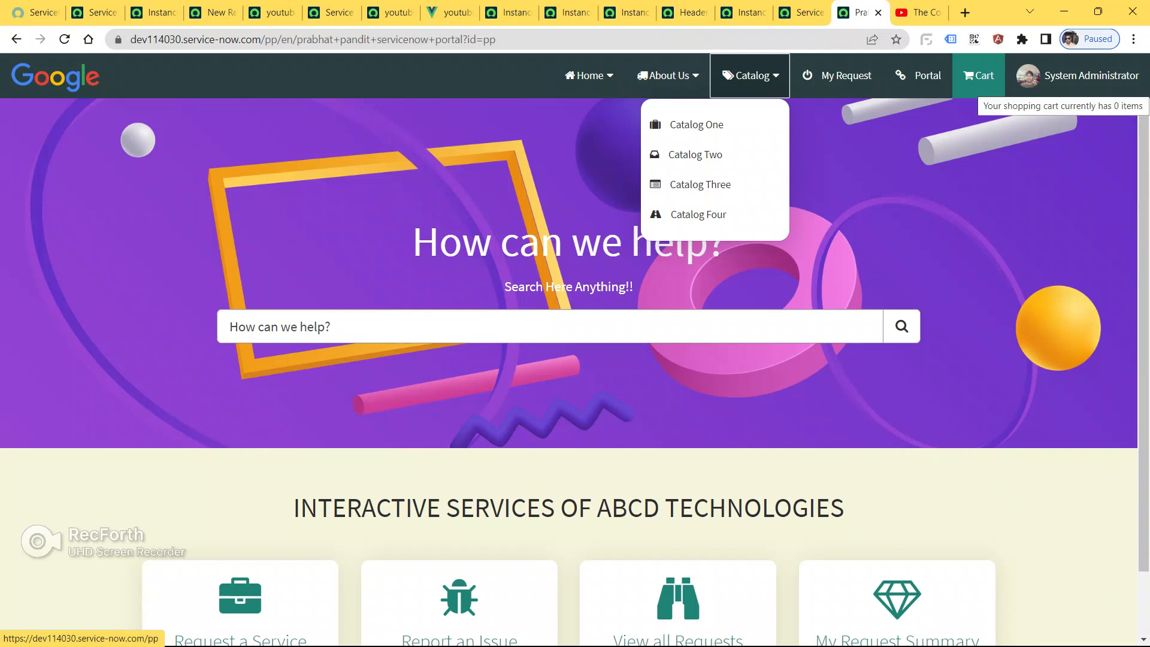
click(509, 12)
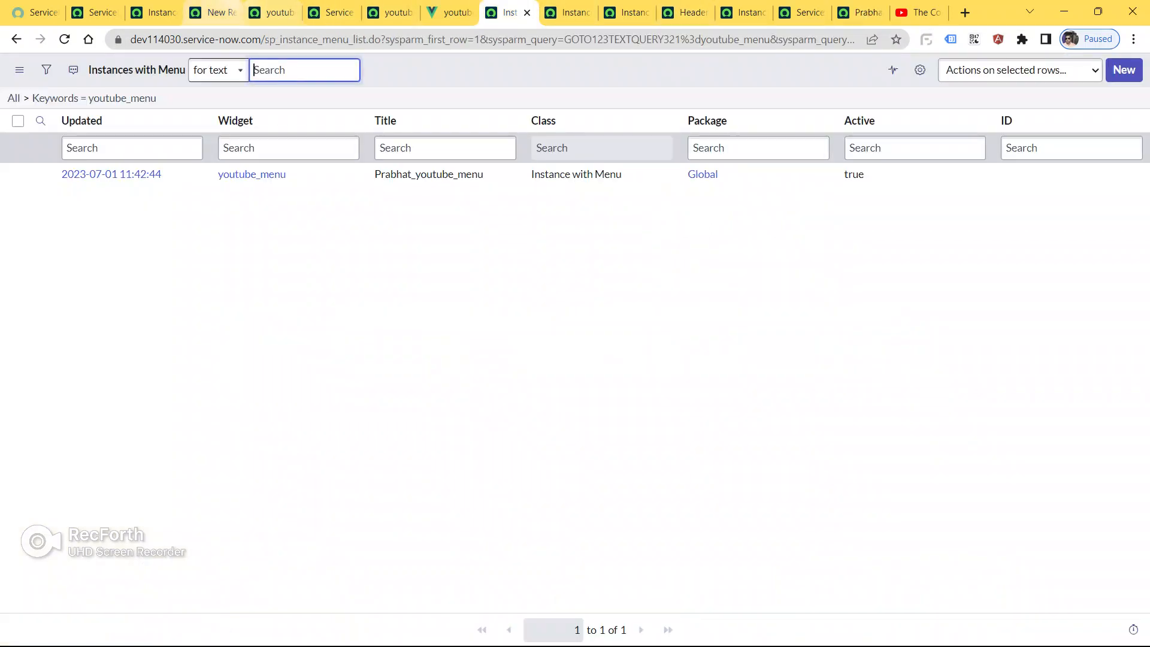
click(213, 12)
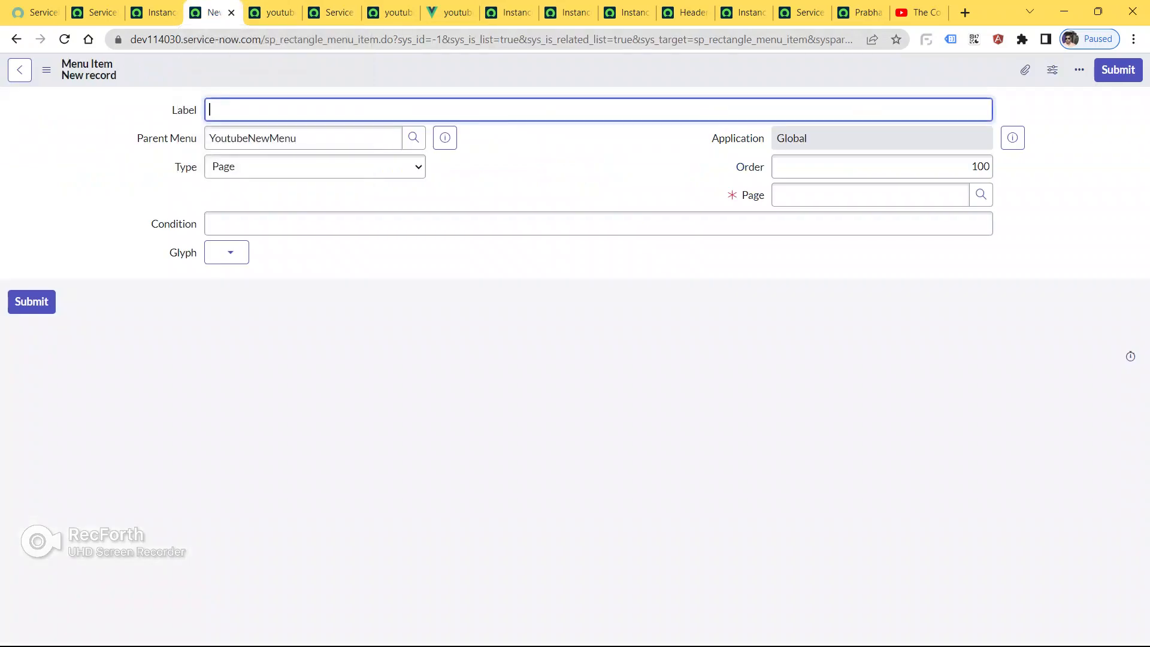
text(Portfolio)
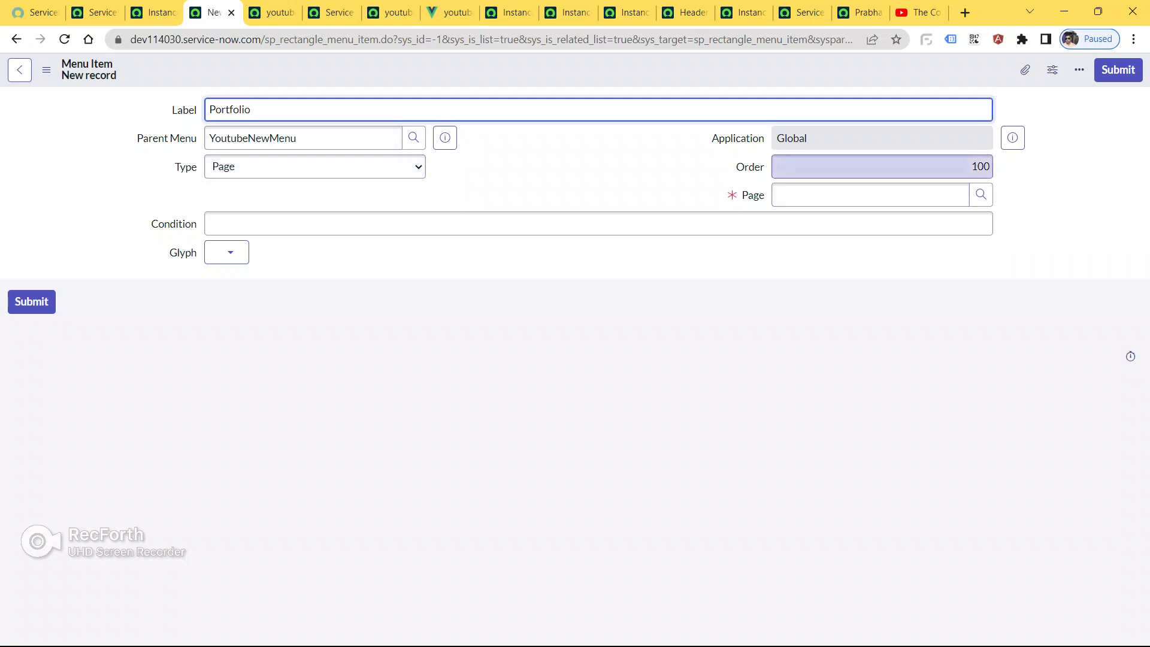
click(976, 166)
text(6)
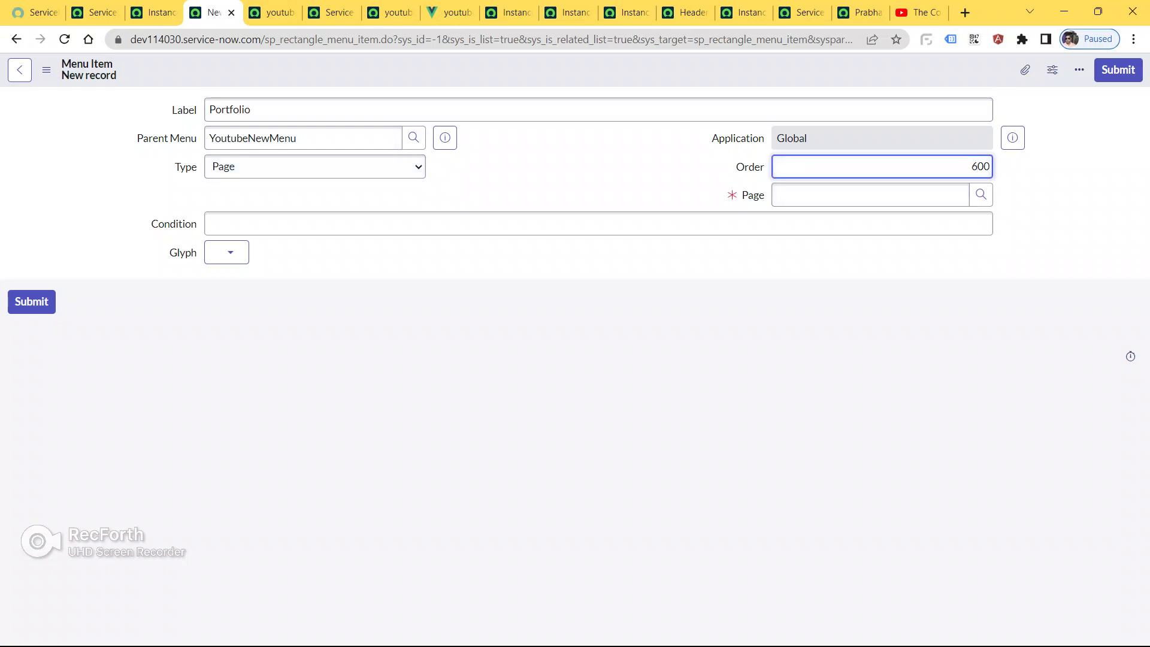
- Link the Portfolio menu item to the security_alert page, give it the x-mark glyph and submit the record
click(980, 194)
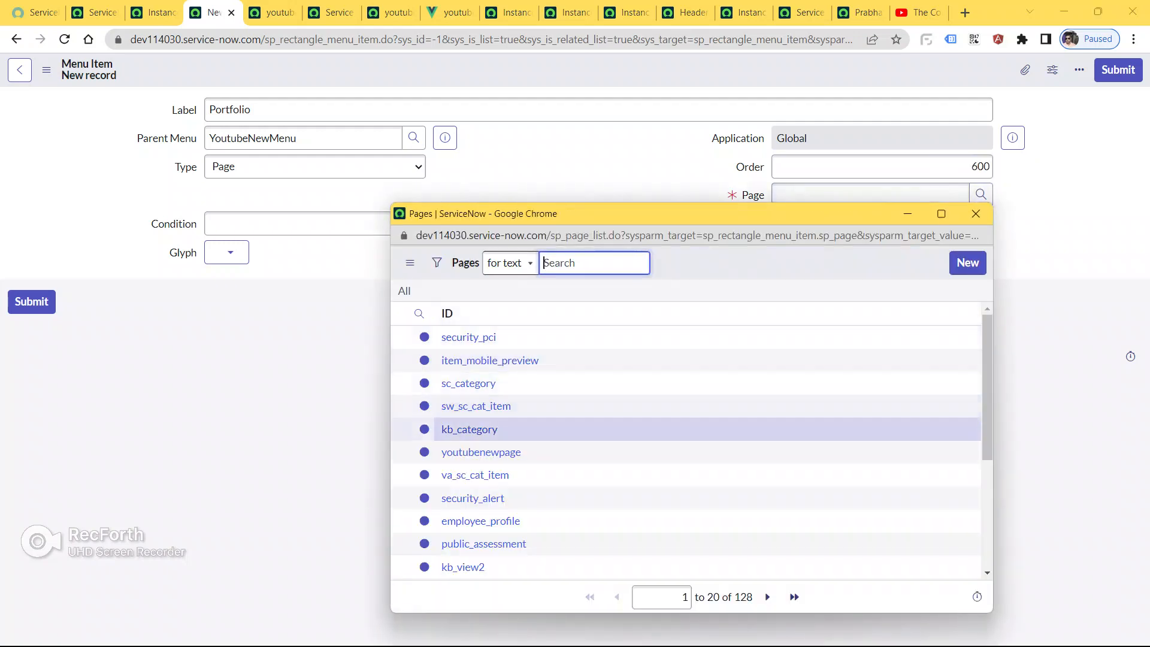
scroll(479, 425, down, 1)
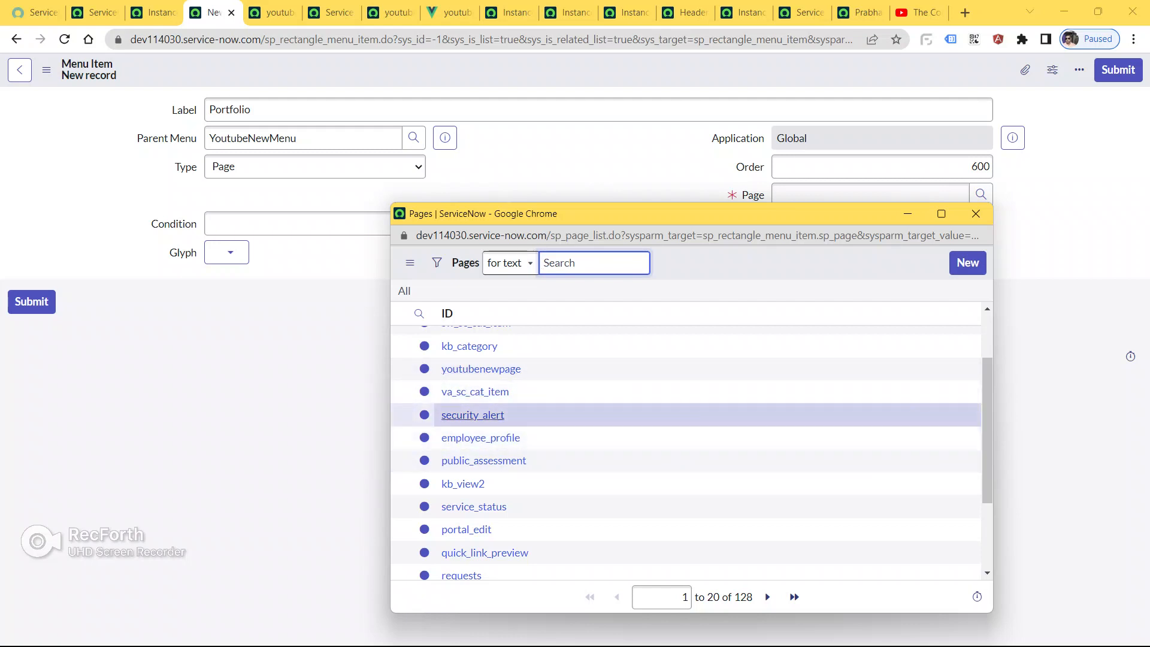
click(473, 415)
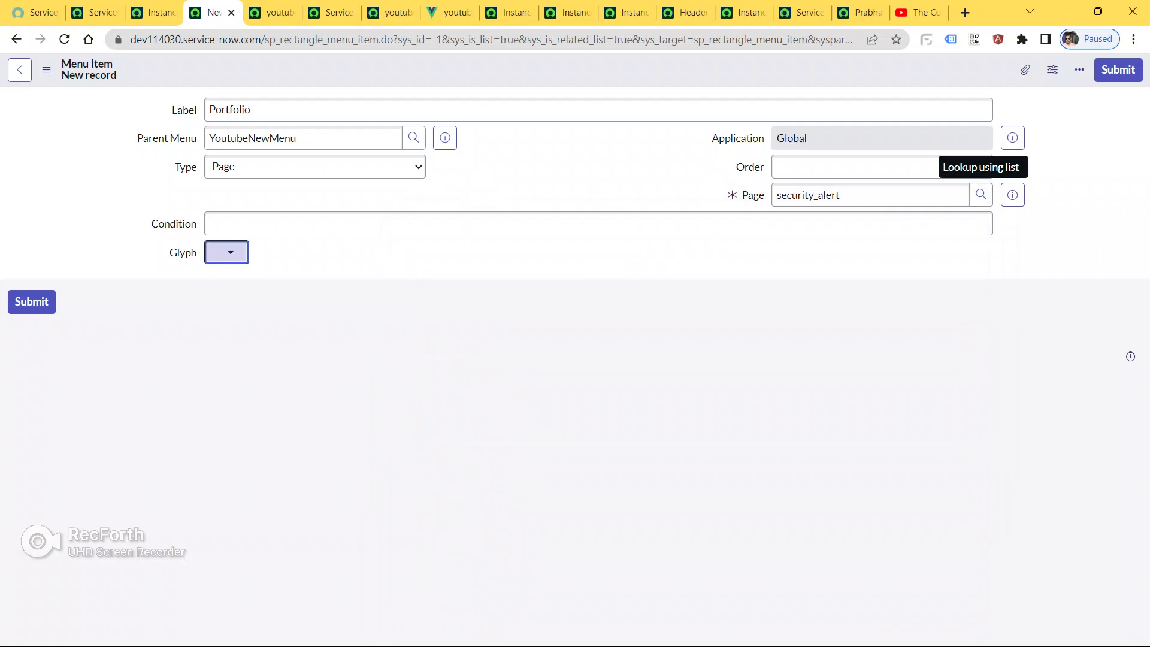
click(226, 252)
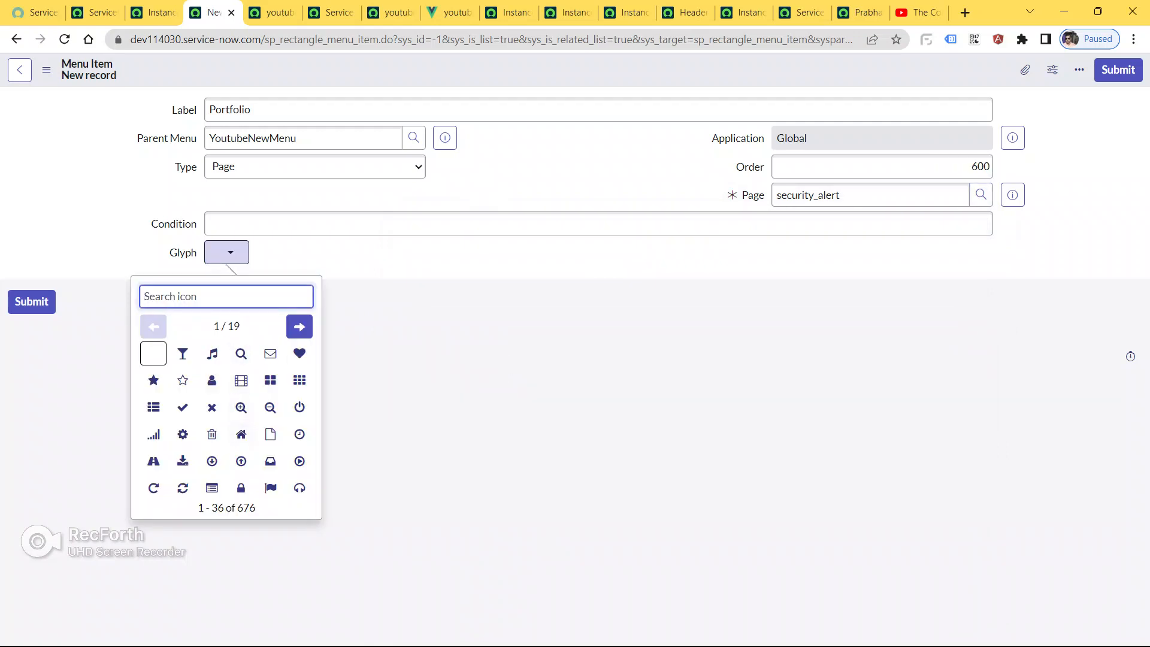
click(212, 407)
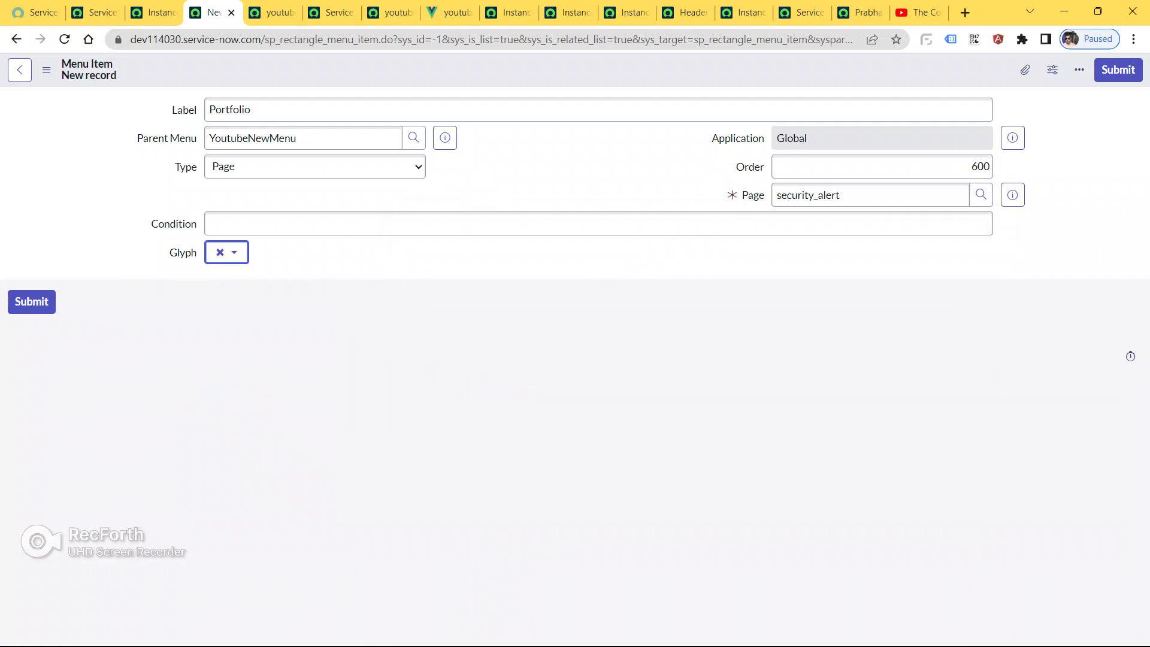
click(31, 302)
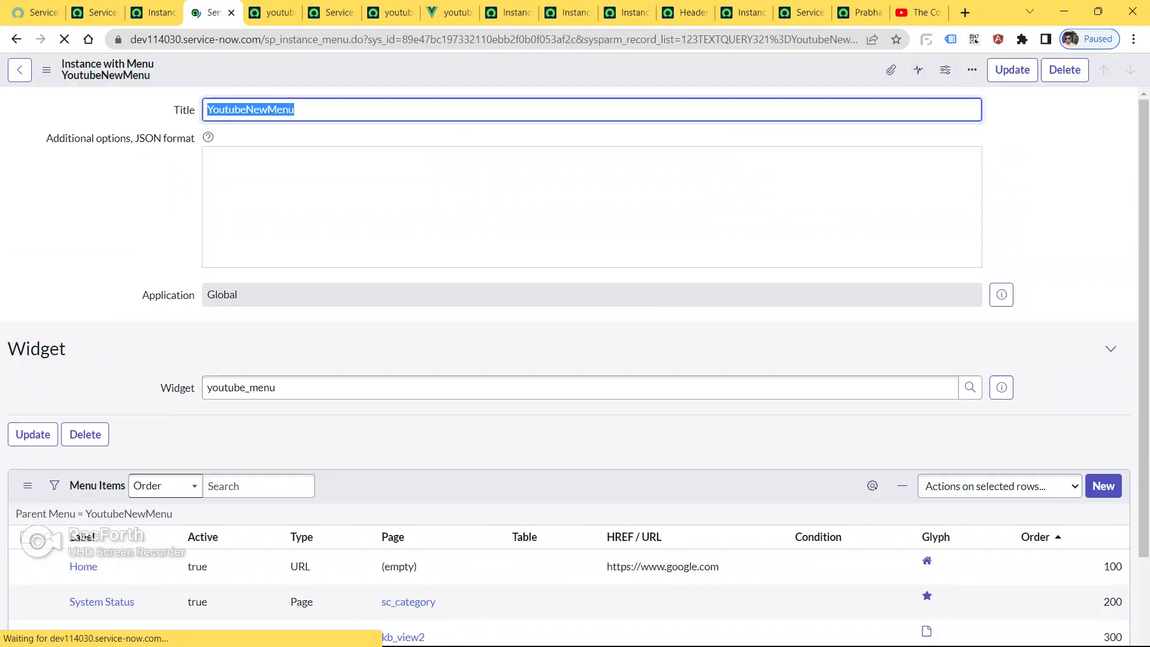
- Reload the youtubesr portal page to check for Portfolio in the header menu
click(450, 13)
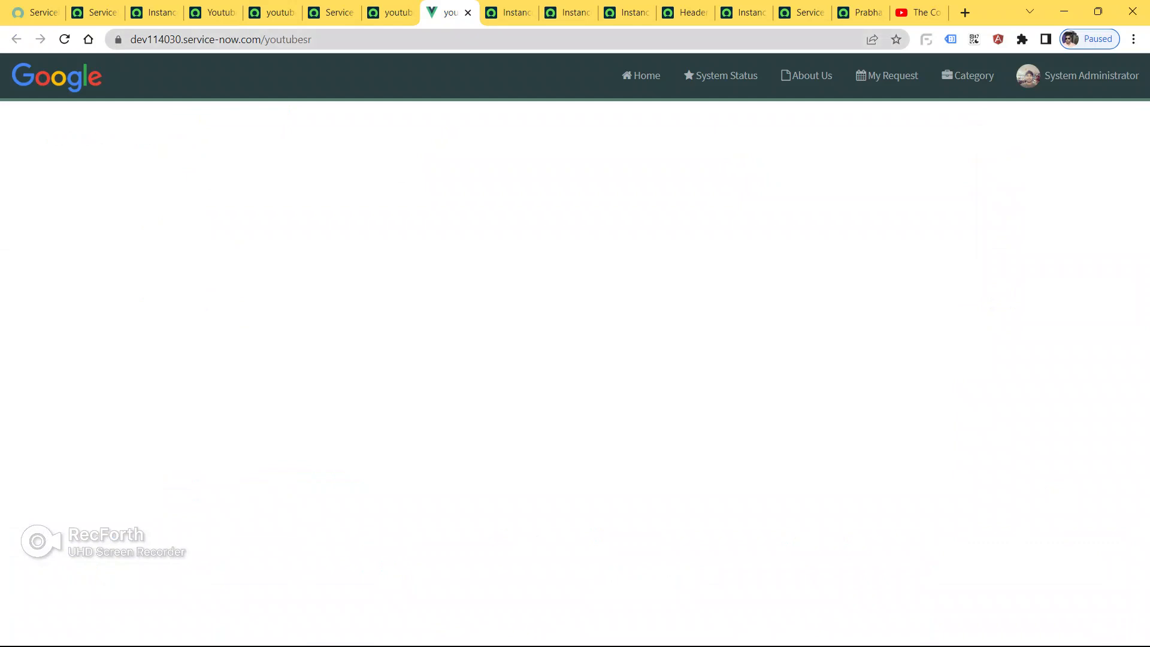
click(448, 40)
key(Return)
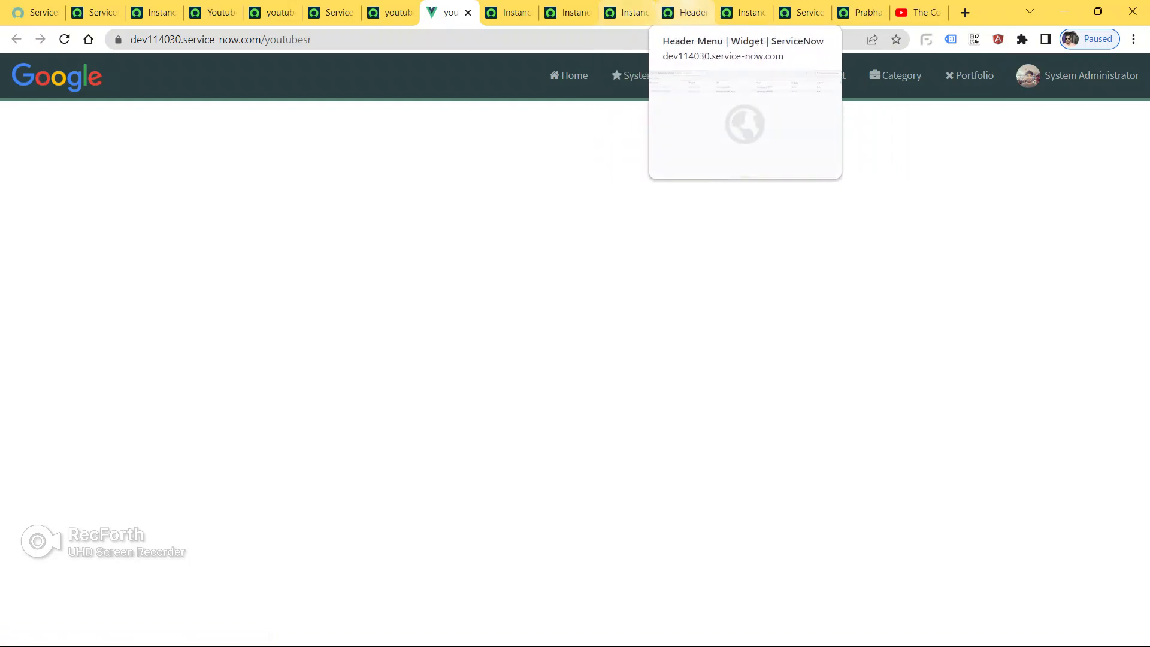
- Look at the Catalog dropdown in the finished example portal's header, and review the Menu Items list of YoutubeNewMenu
click(689, 12)
click(745, 12)
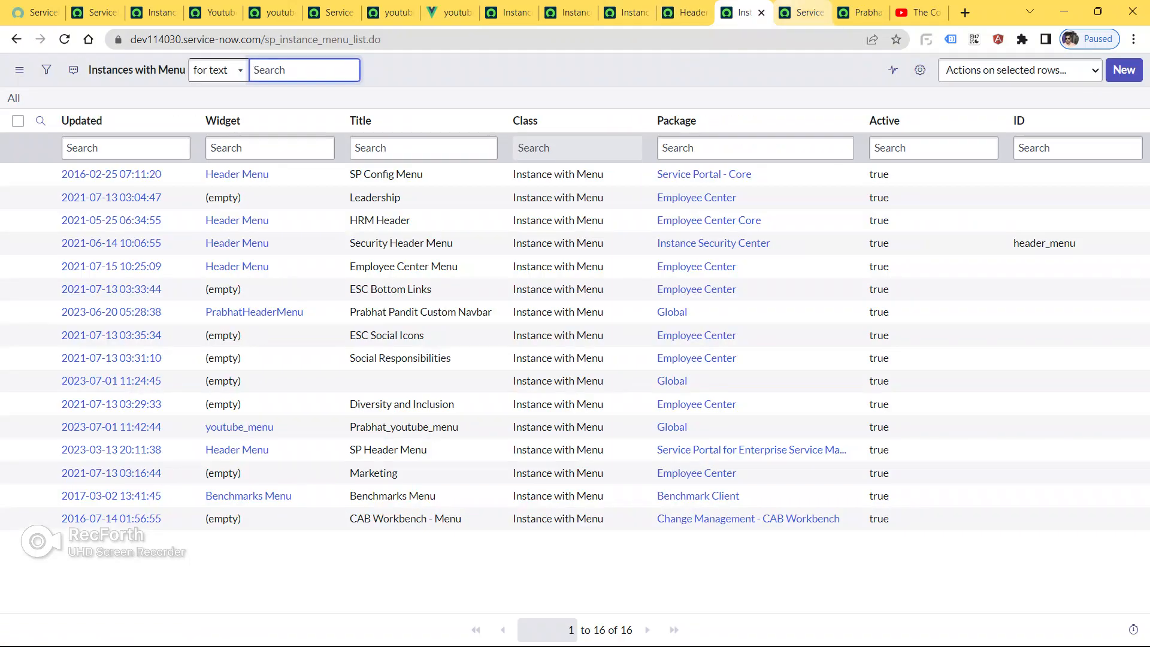
click(802, 12)
click(861, 12)
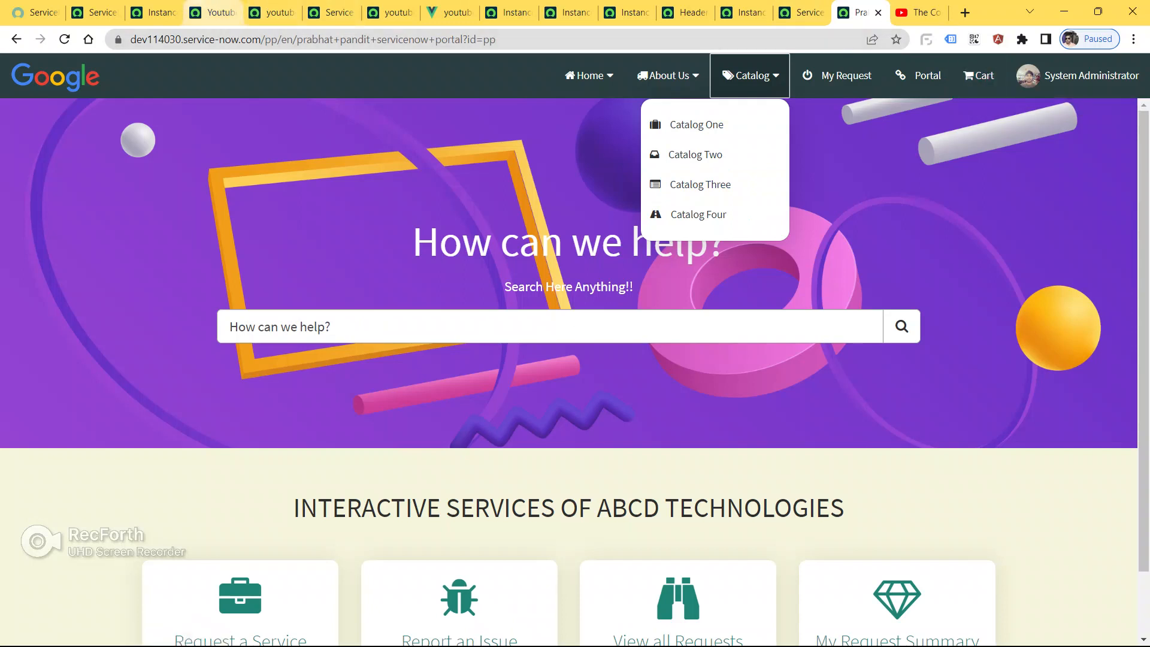
click(210, 12)
scroll(575, 365, down, 3)
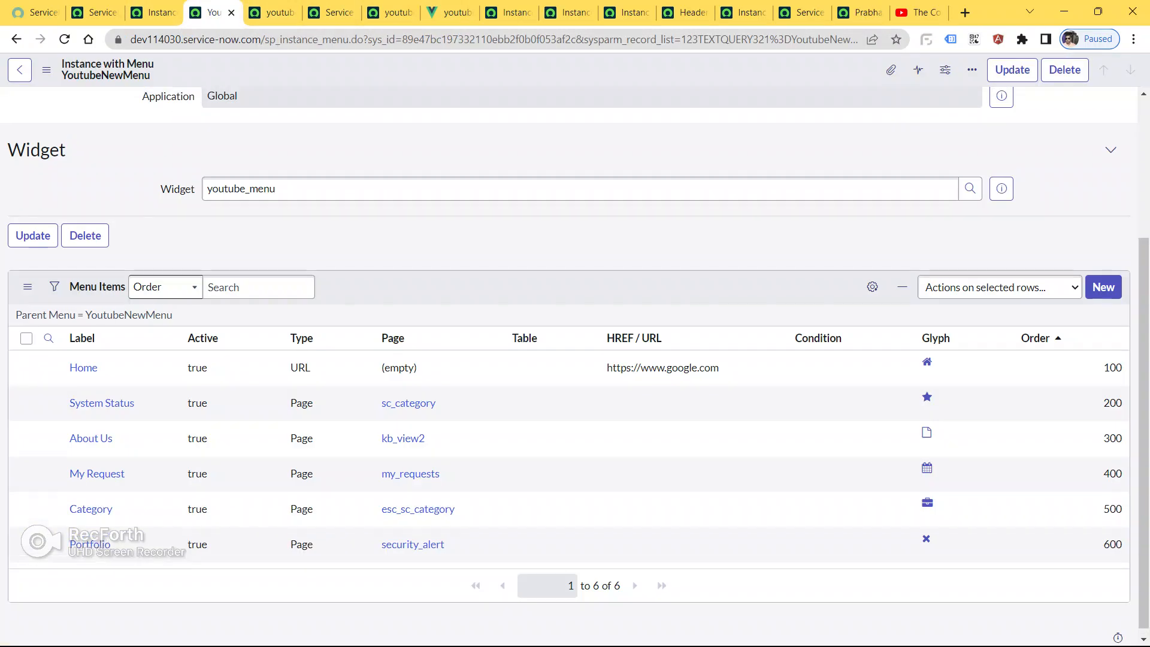
- Find the Service Portal Menus module by filtering for "menus" and open its Instances with Menu list separately
click(94, 12)
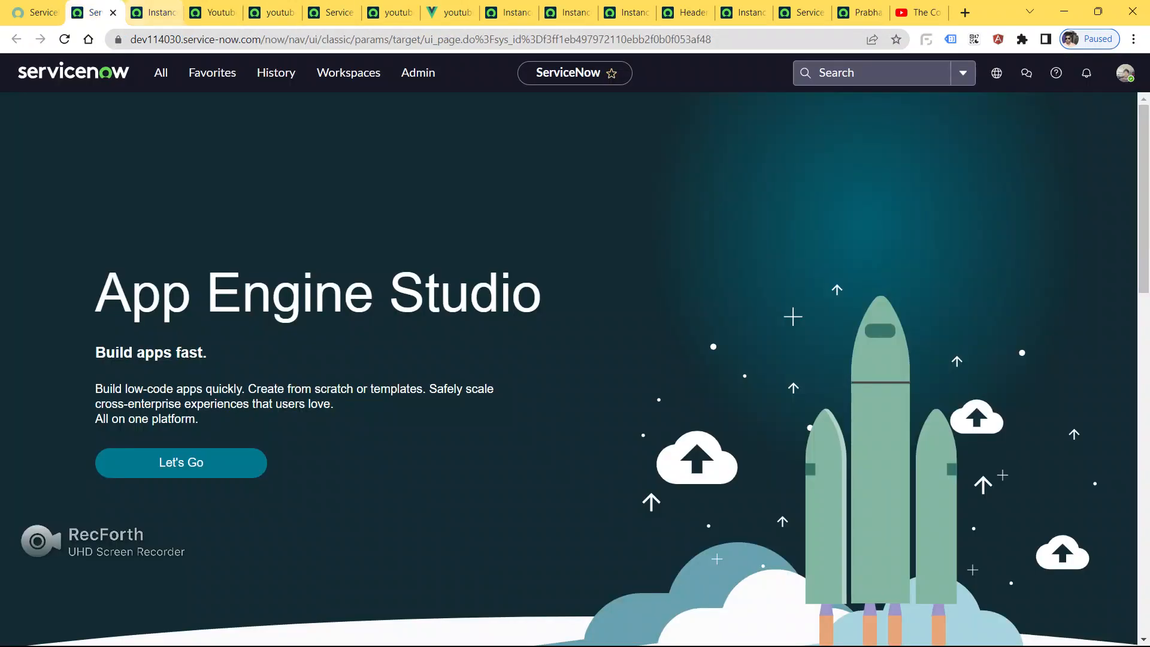
click(160, 72)
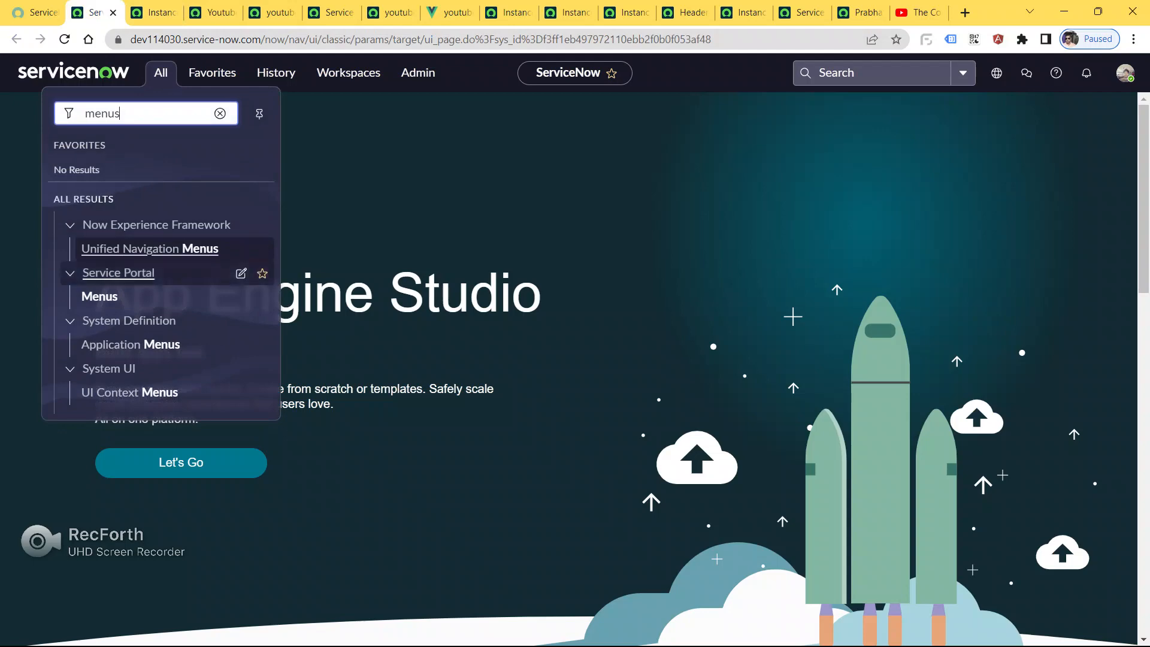
middle_click(99, 296)
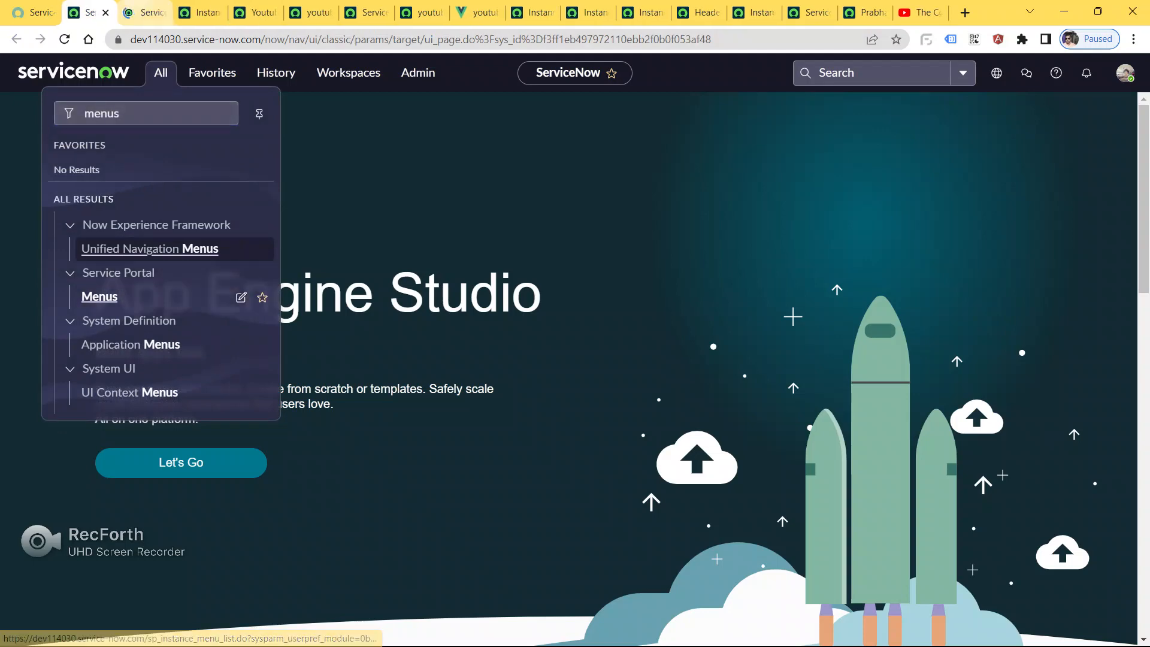
click(142, 12)
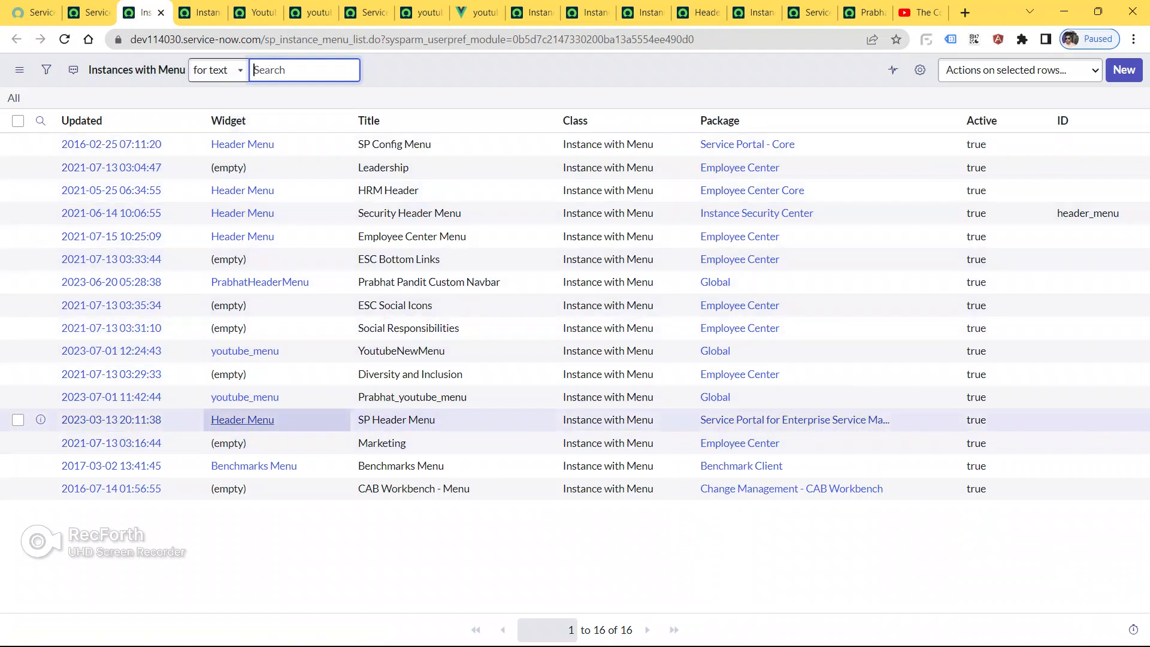
- Open the Header Menu widget used by SP Header Menu and inspect its item-added-tooltip.html Angular ng-template
click(242, 419)
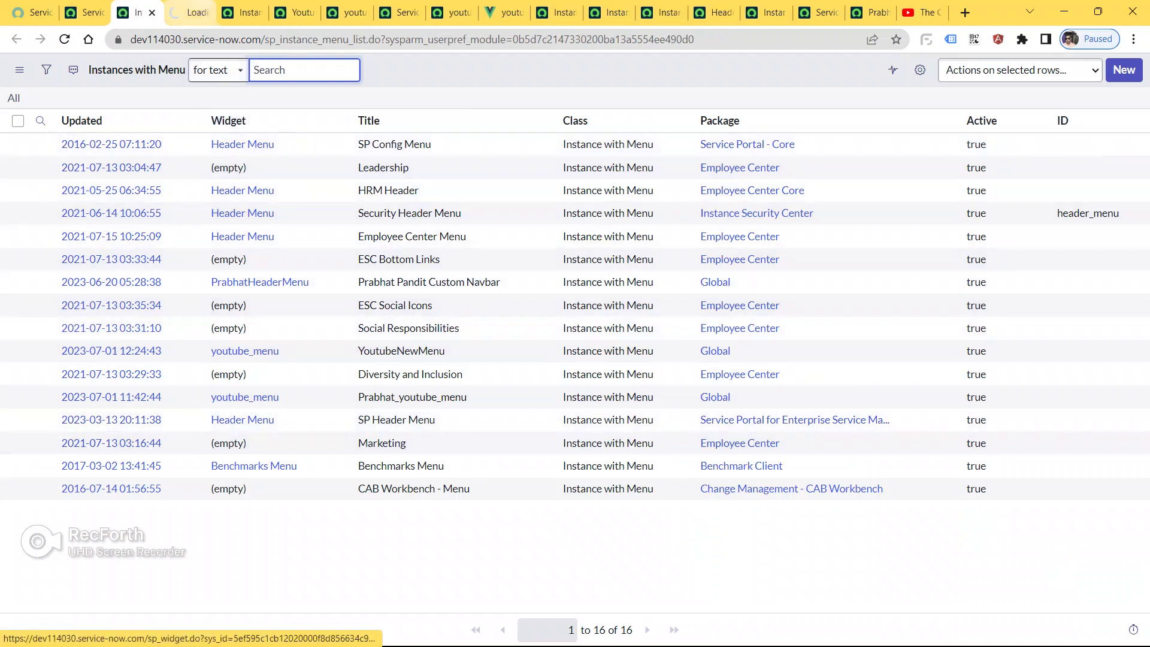
scroll(243, 419, down, 2)
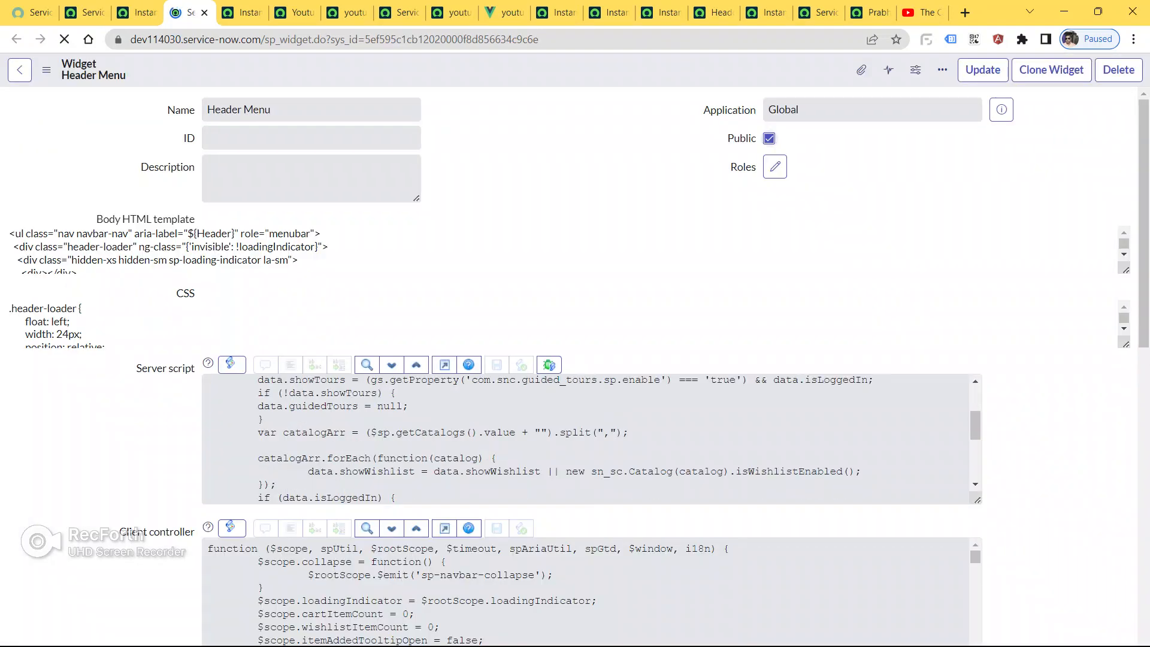
scroll(243, 419, down, 20)
scroll(243, 419, down, 6)
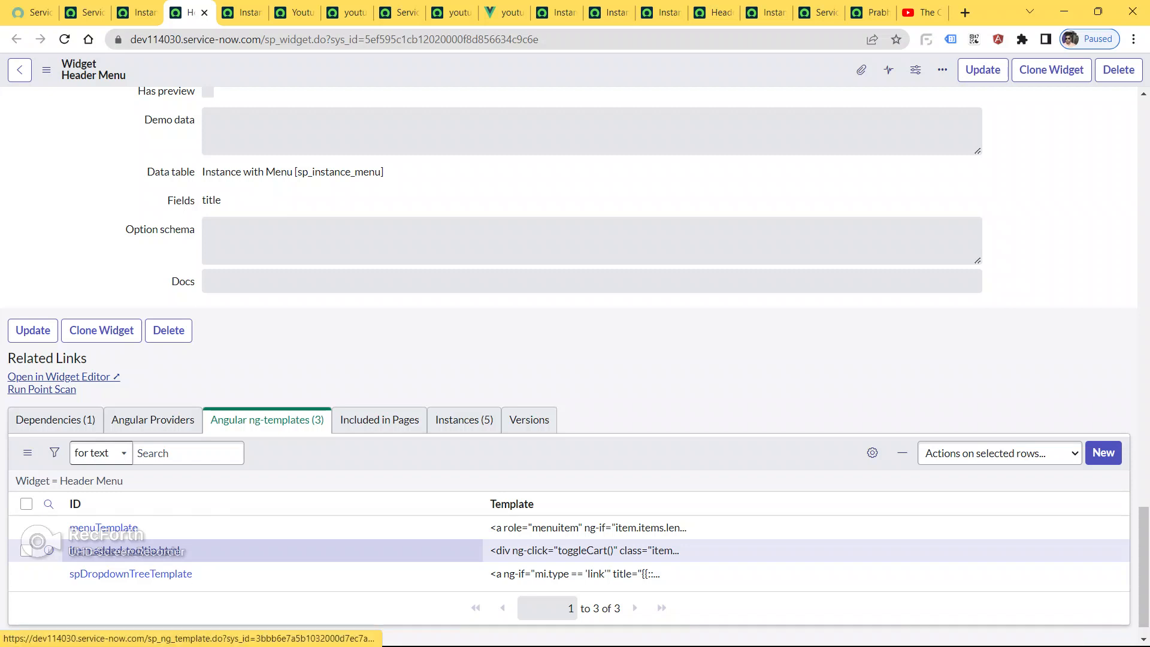
ctrl+click(124, 550)
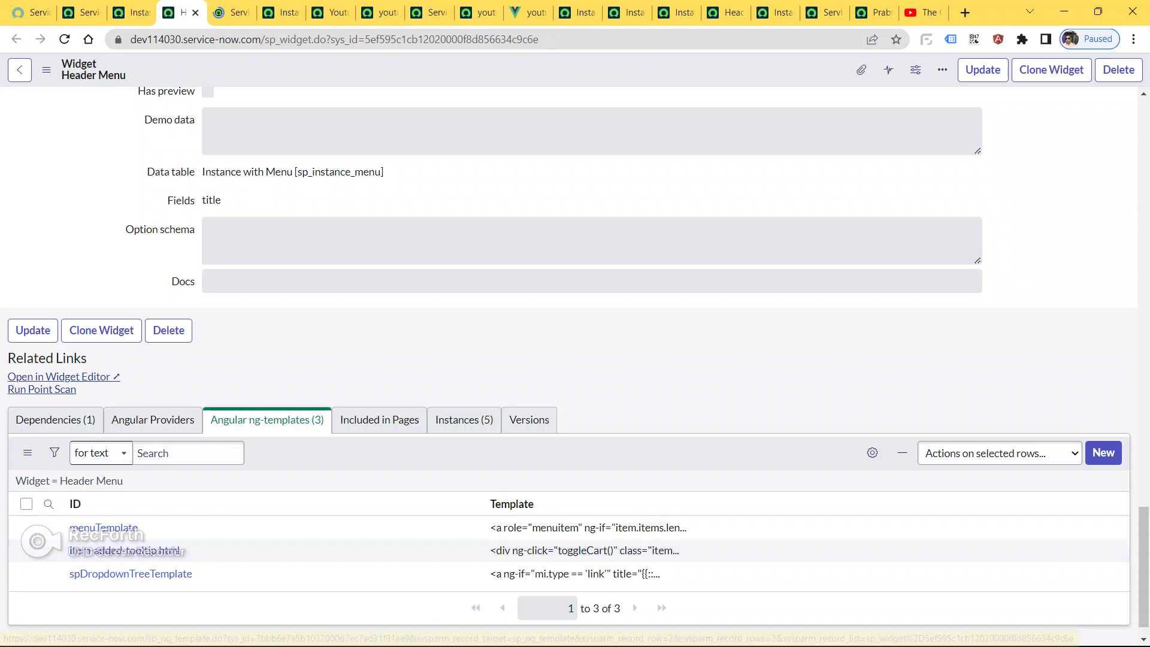
click(231, 13)
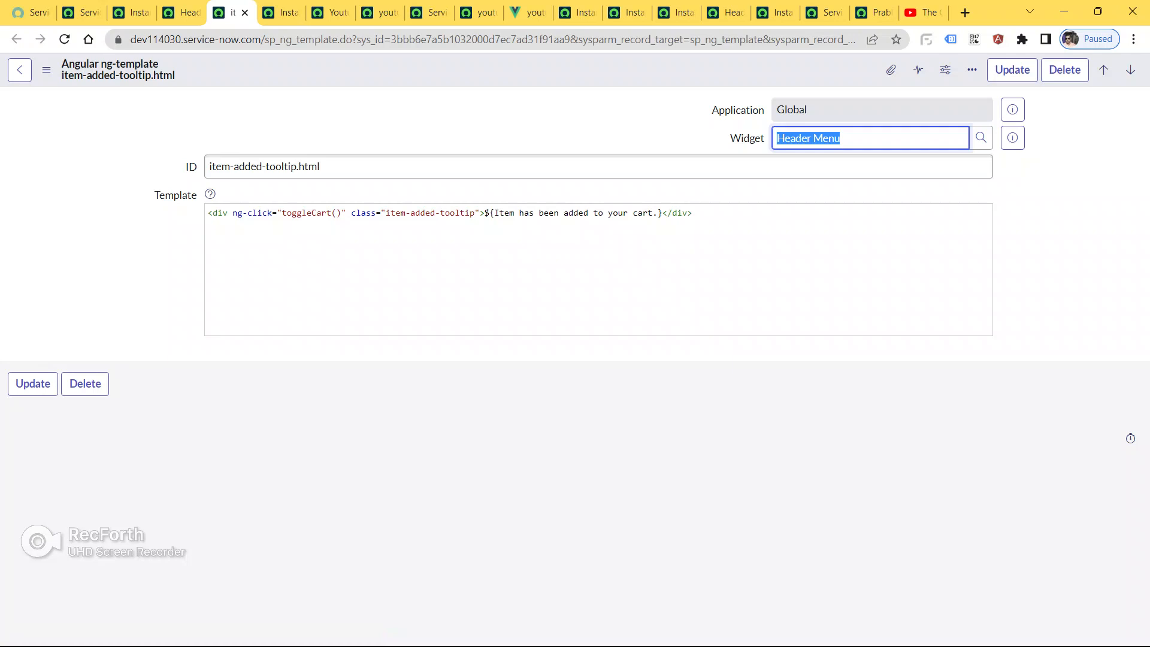
triple_click(363, 213)
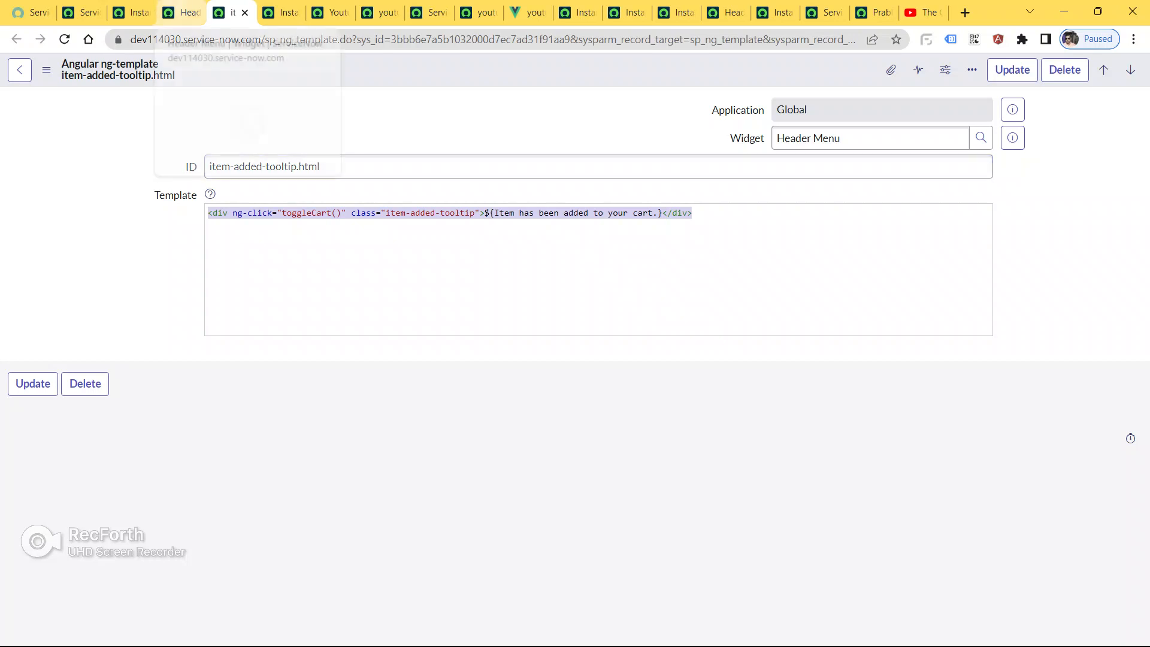
click(182, 12)
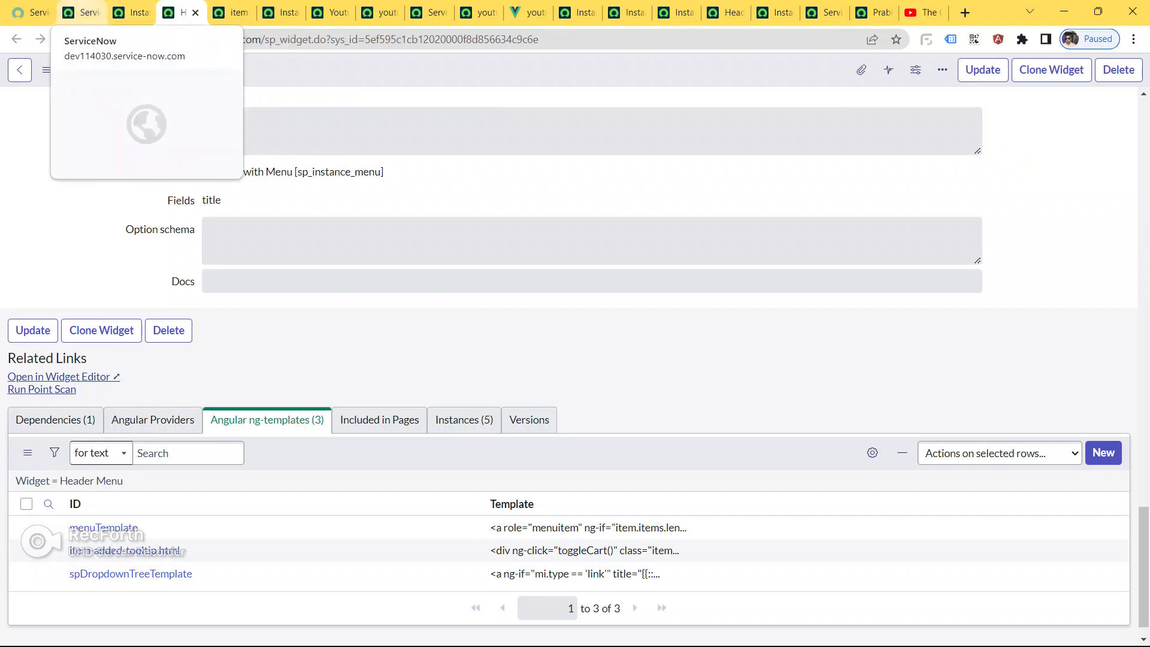
- Open the youtube_menu widget from the Instances with Menu list and bring up its youtubepr Angular ng-template
click(133, 12)
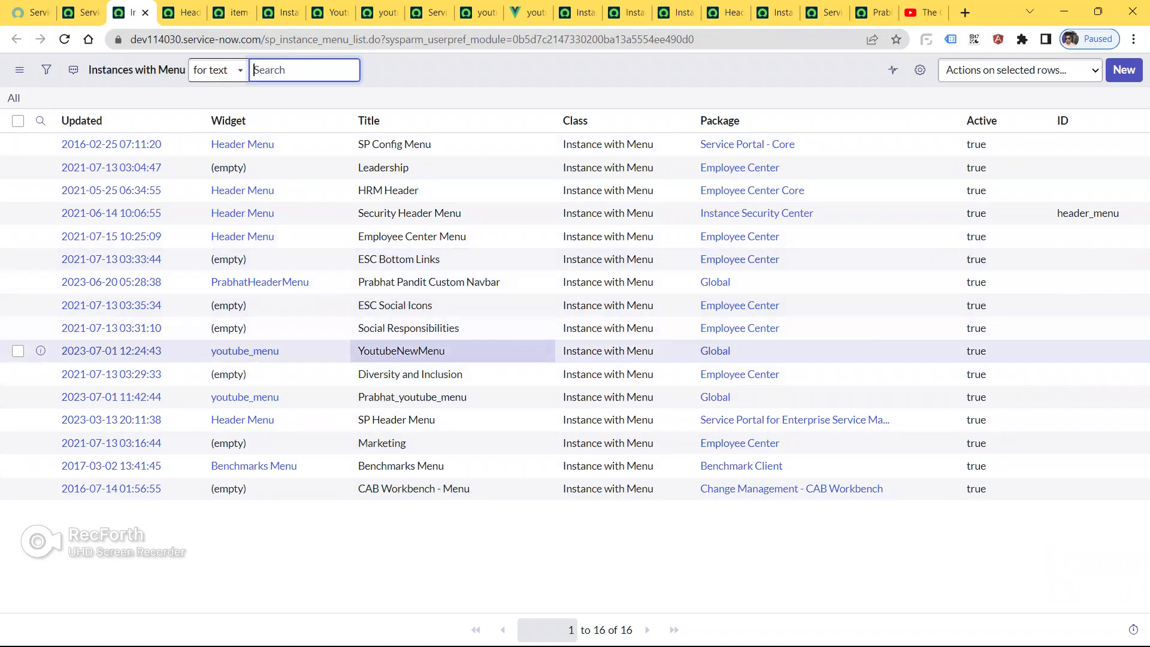
key(alt+Tab)
key(alt+Tab)
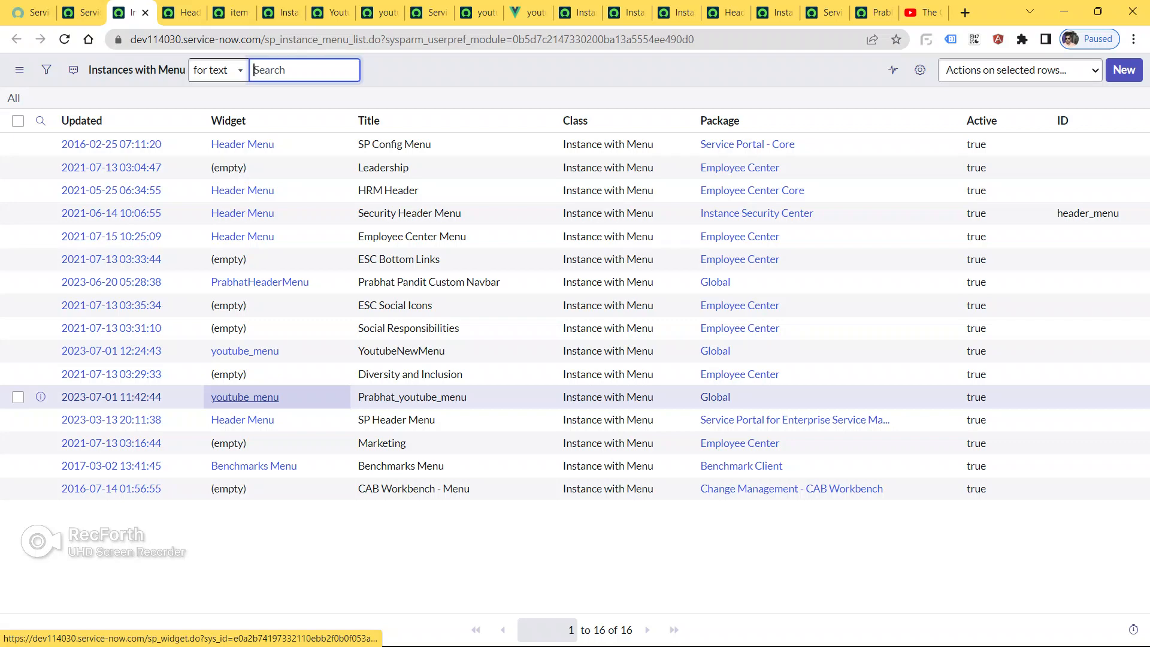
ctrl+click(245, 397)
click(171, 12)
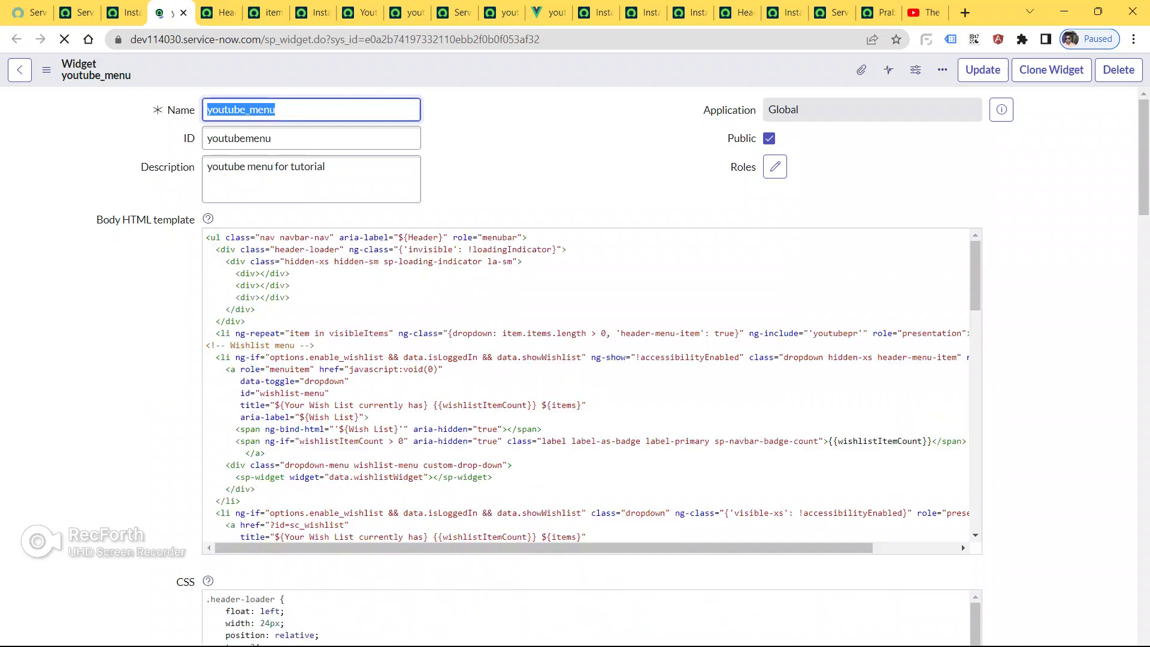
scroll(592, 359, down, 20)
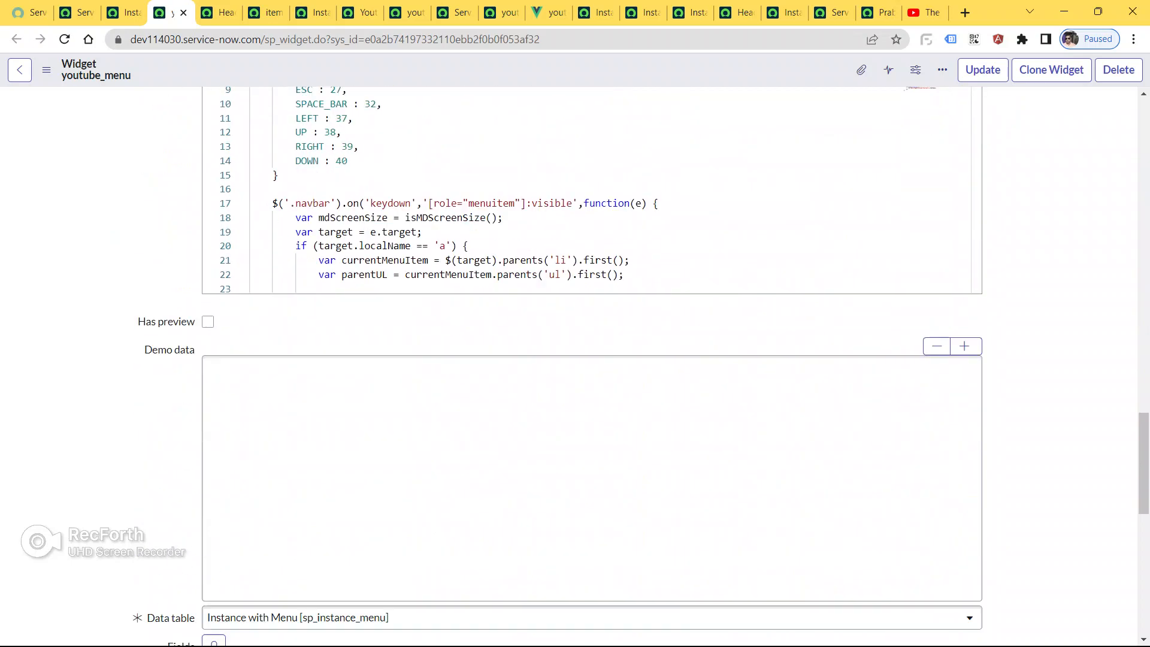
scroll(575, 359, down, 5)
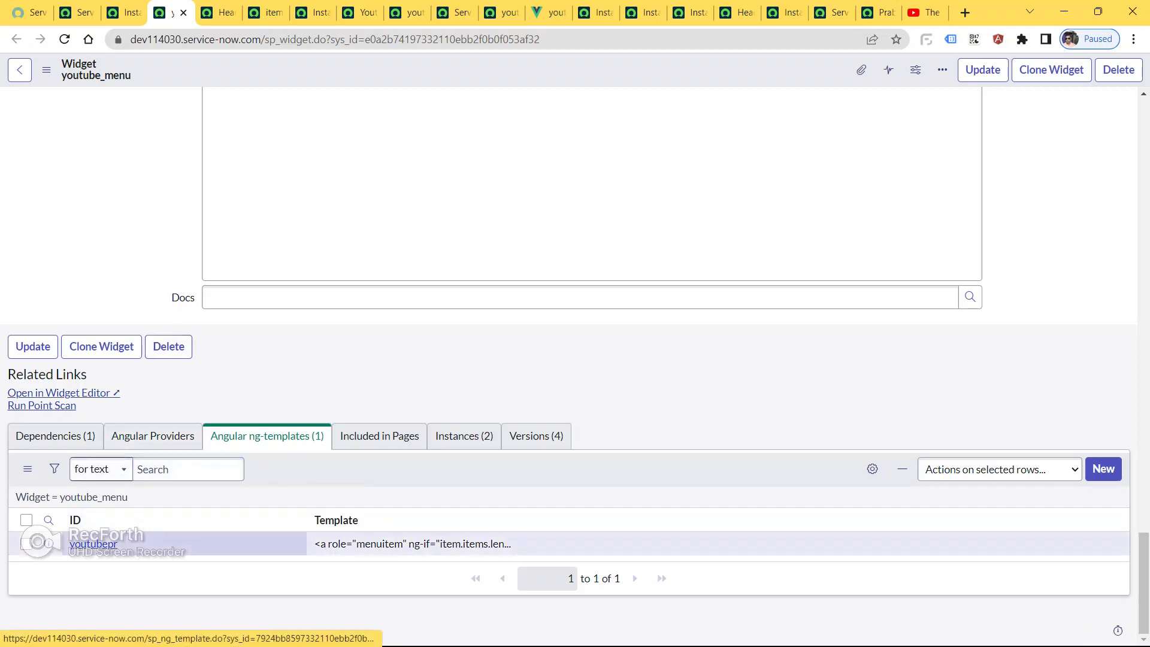
click(93, 544)
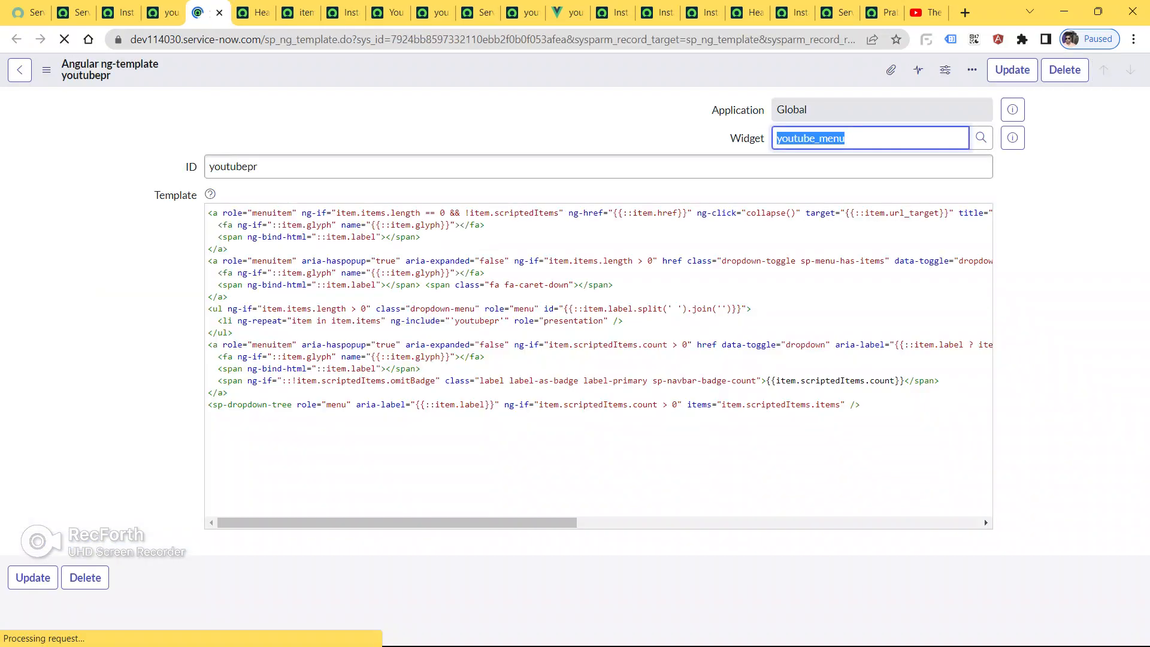
- Examine the full width of the youtubepr template code and check its ng-include name against ServiceNow_info.txt in Sublime Text
click(974, 521)
scroll(592, 367, right, 1)
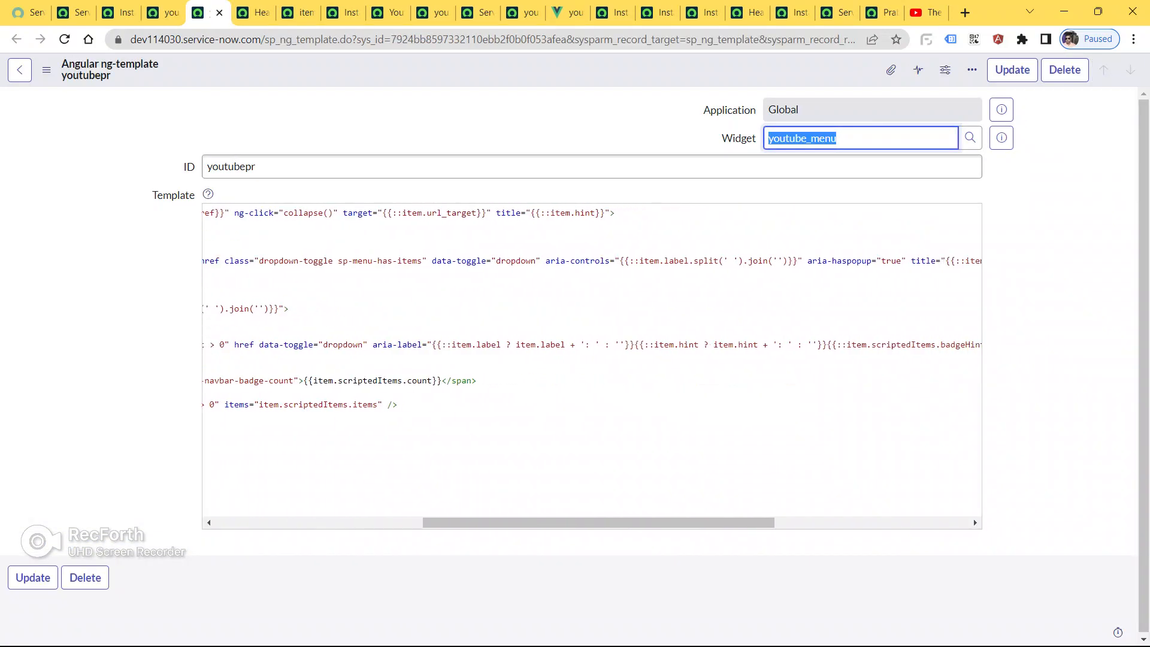
scroll(592, 367, left, 3)
scroll(972, 518, left, 4)
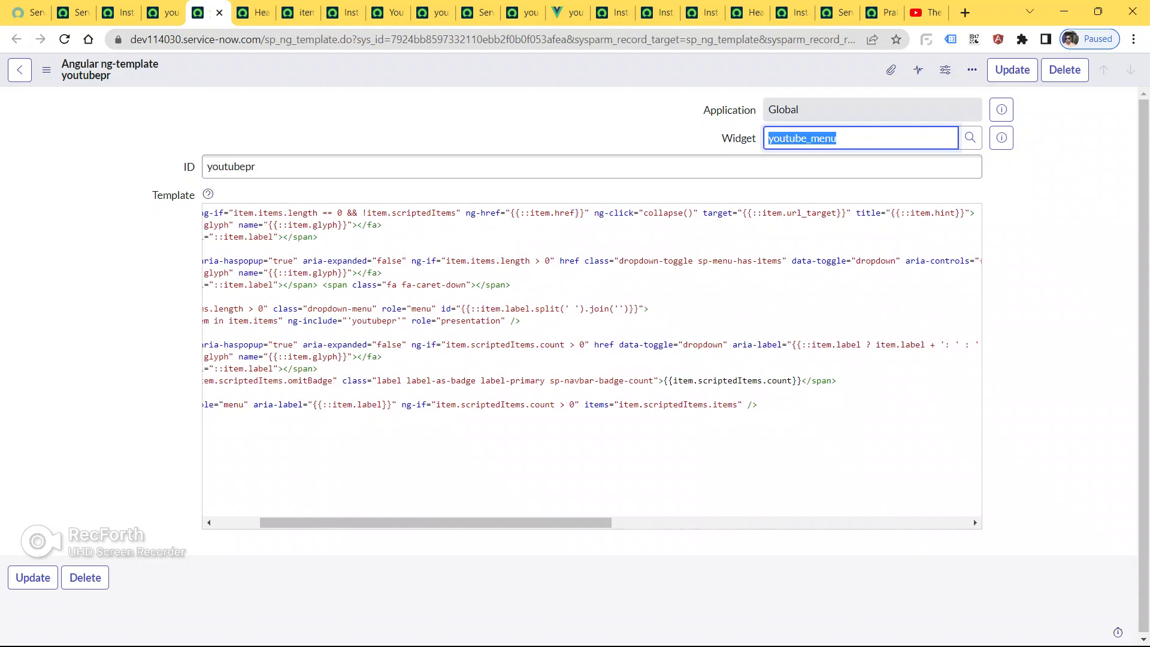
scroll(972, 519, left, 2)
scroll(972, 519, right, 10)
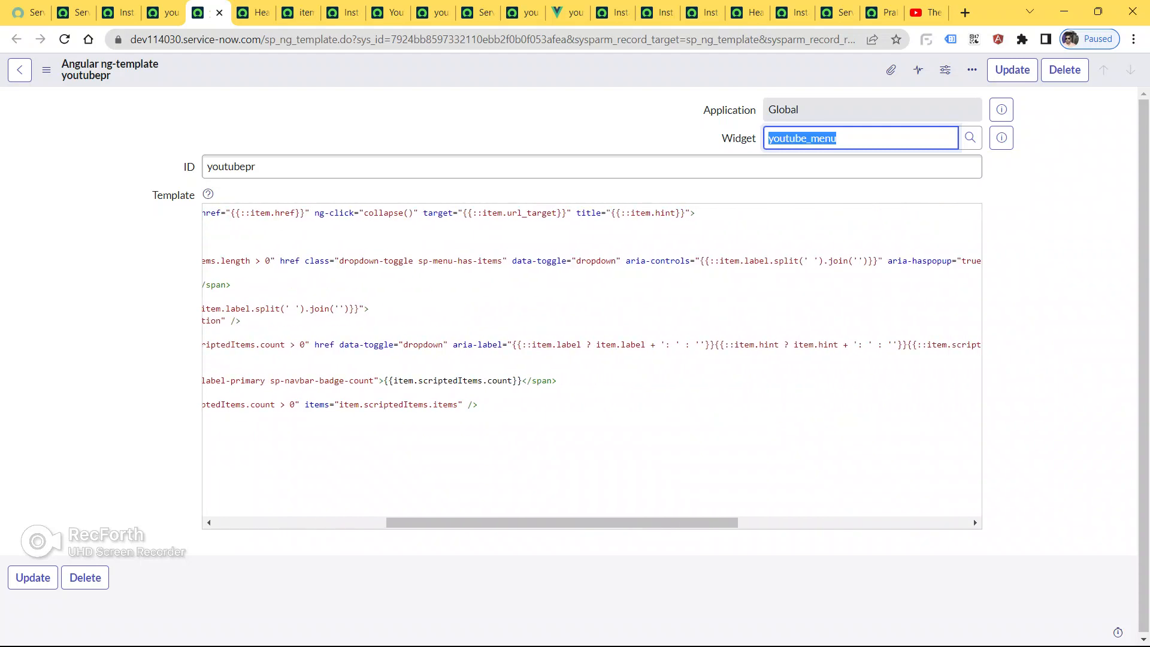
scroll(972, 519, left, 10)
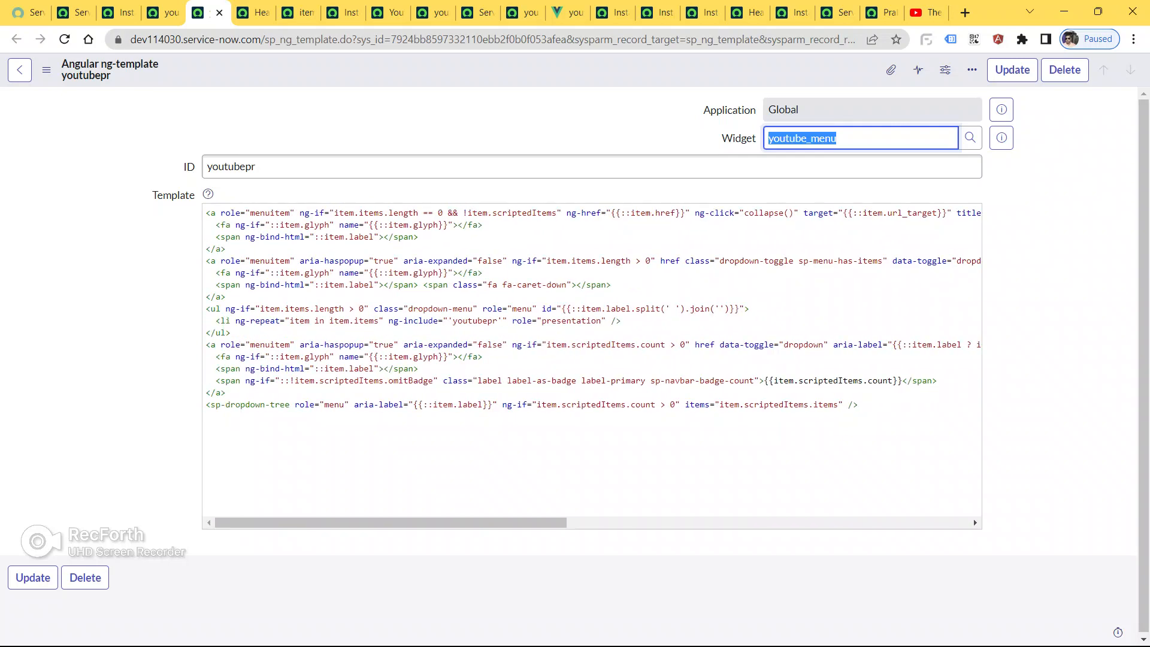
scroll(973, 518, right, 1)
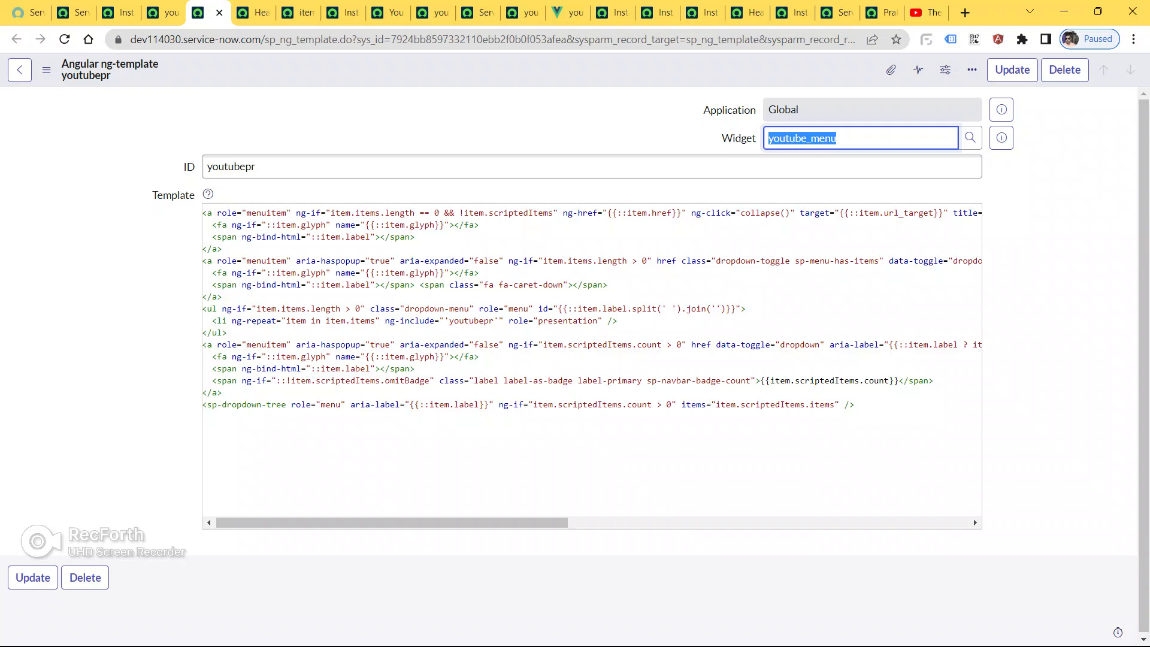
key(alt+Tab)
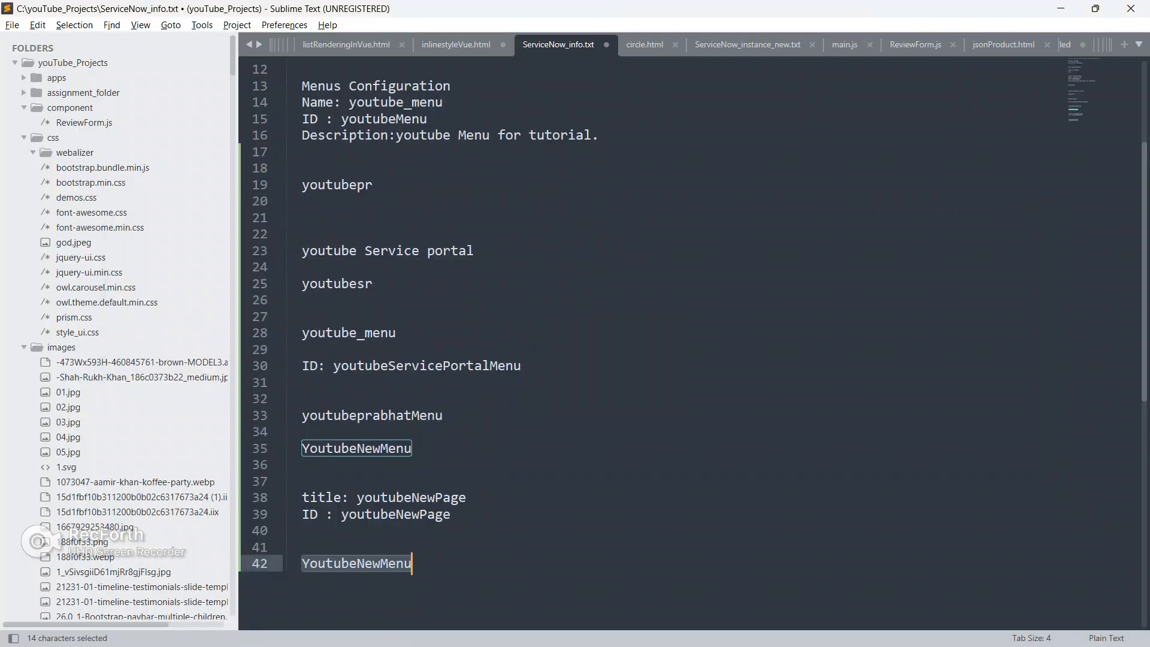
key(alt+Tab)
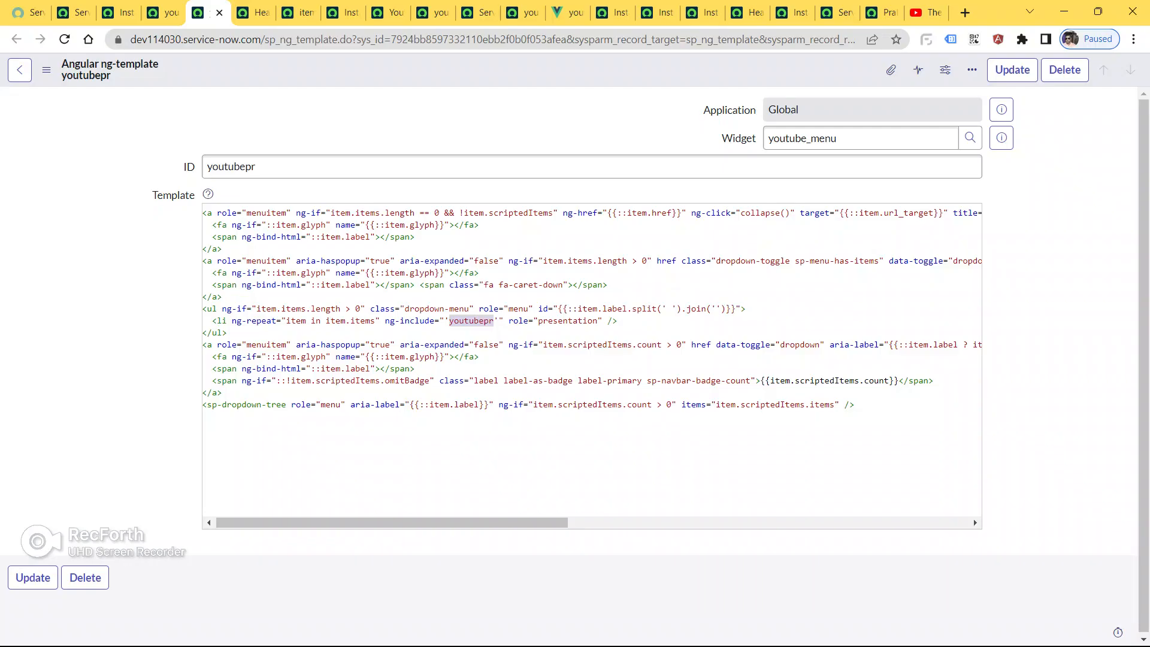
- Close the youtubepr template, open YoutubeNewMenu's youtube_menu widget separately from the Instances with Menu list, and bring up its Angular ng-templates list
key(alt+Tab)
key(alt+Tab)
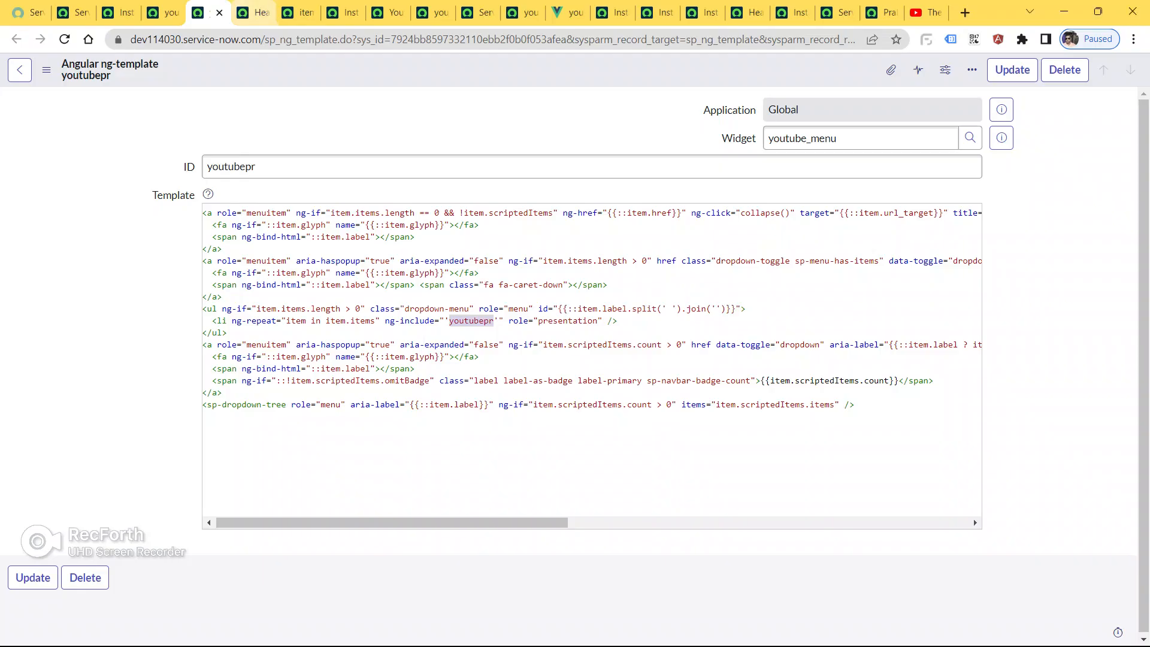
click(219, 12)
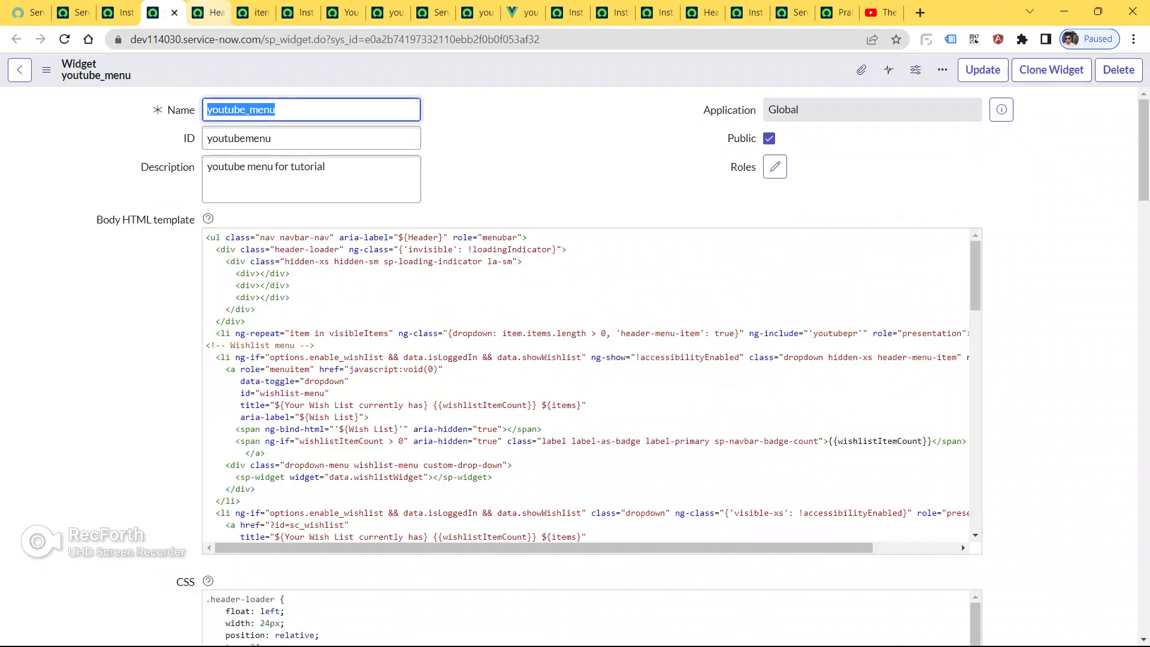
click(116, 12)
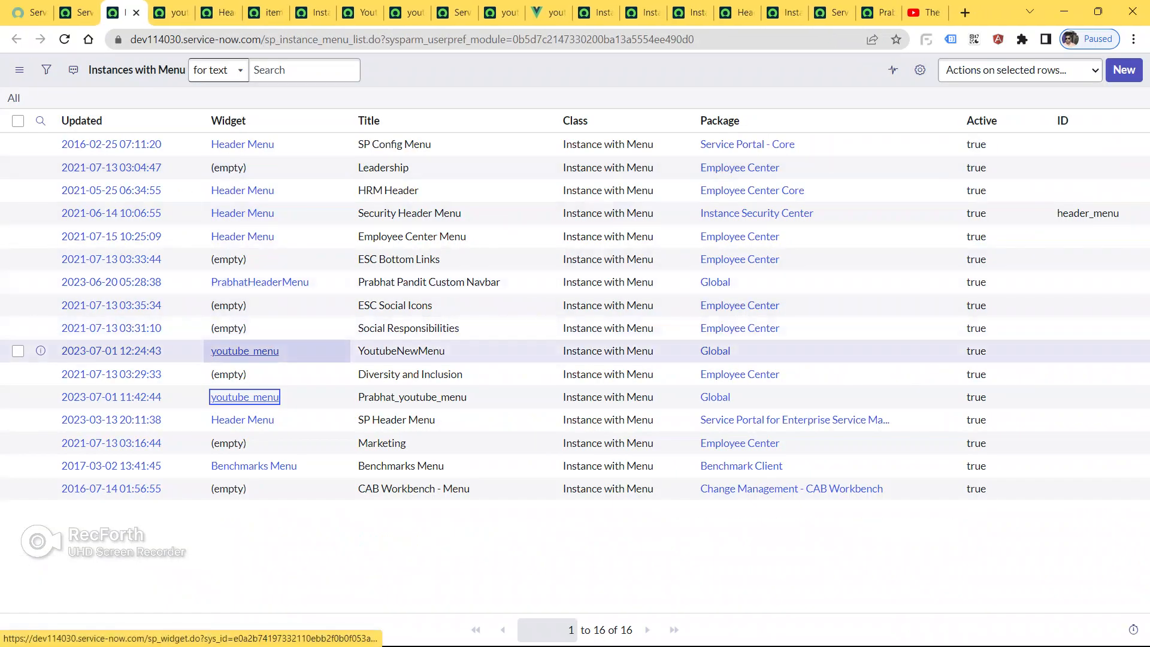
ctrl+click(245, 351)
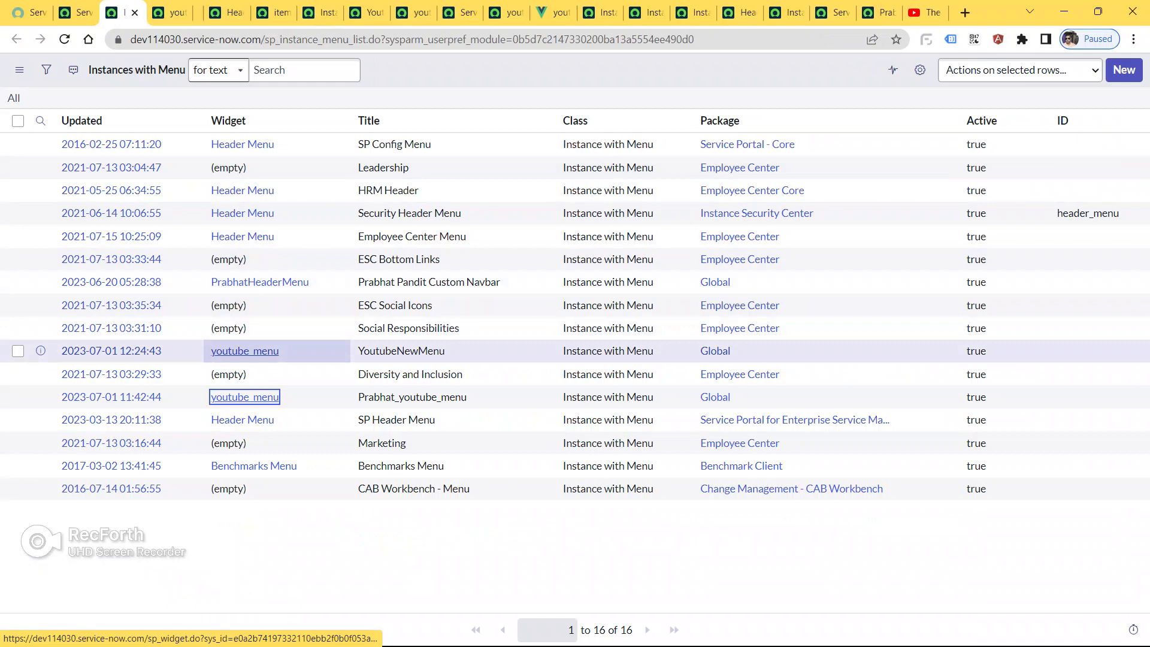
click(207, 12)
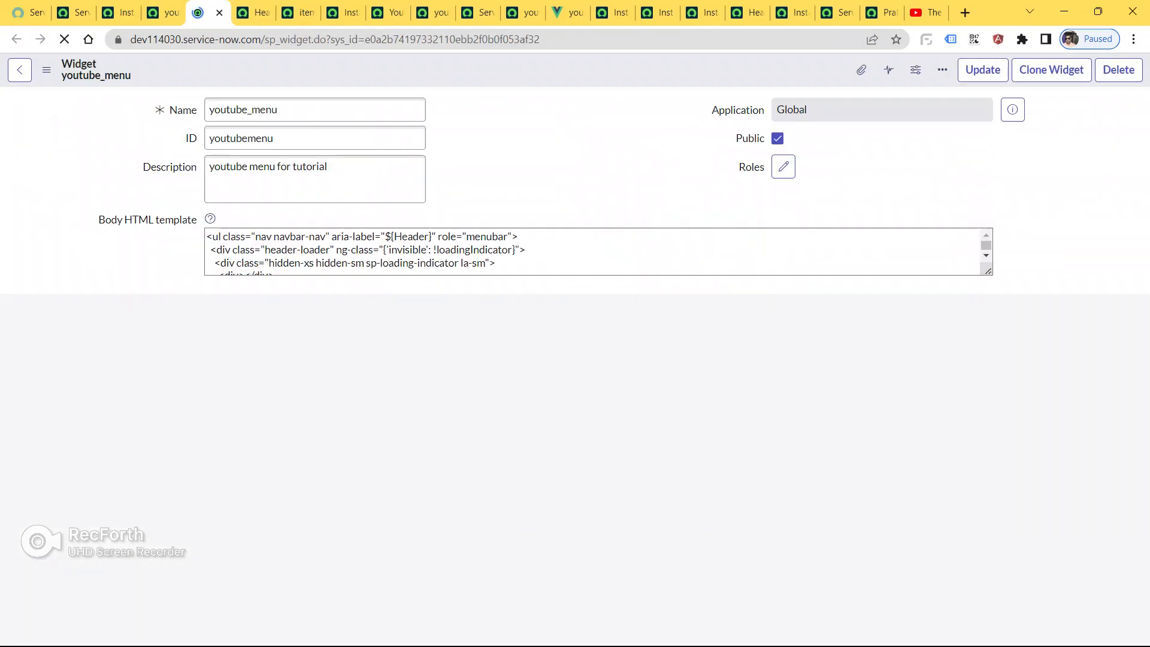
scroll(575, 359, down, 20)
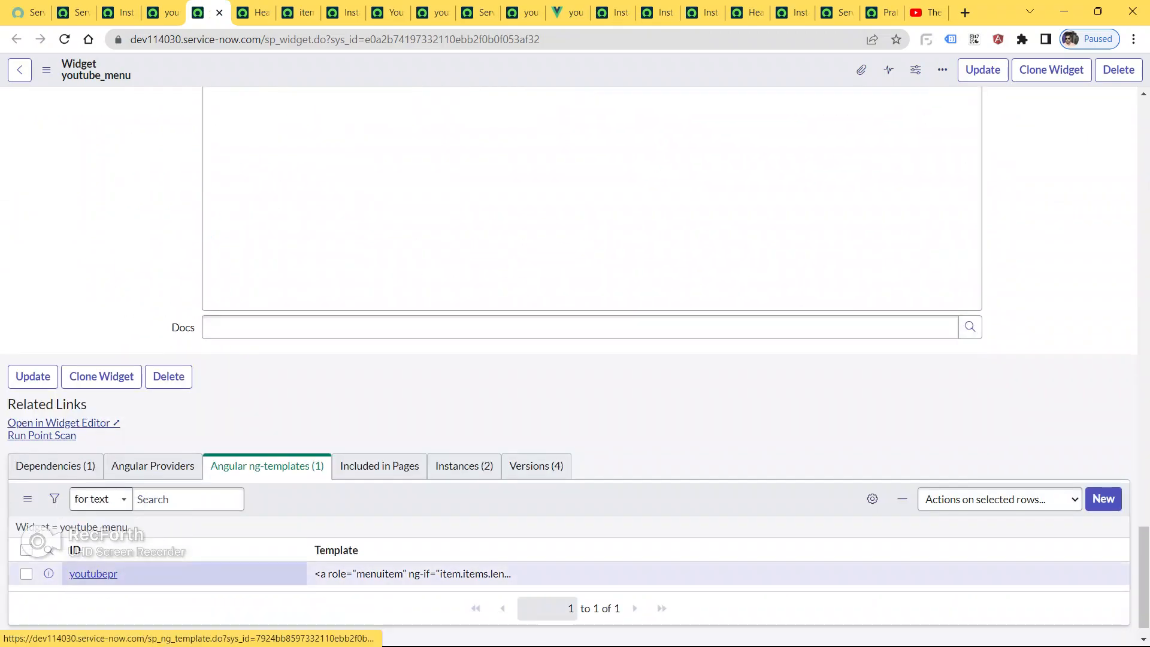
- Check the youtube_menu widget's ng-template listing against ServiceNow_info.txt and the duplicate widget record, and close both widget records
key(alt+Tab)
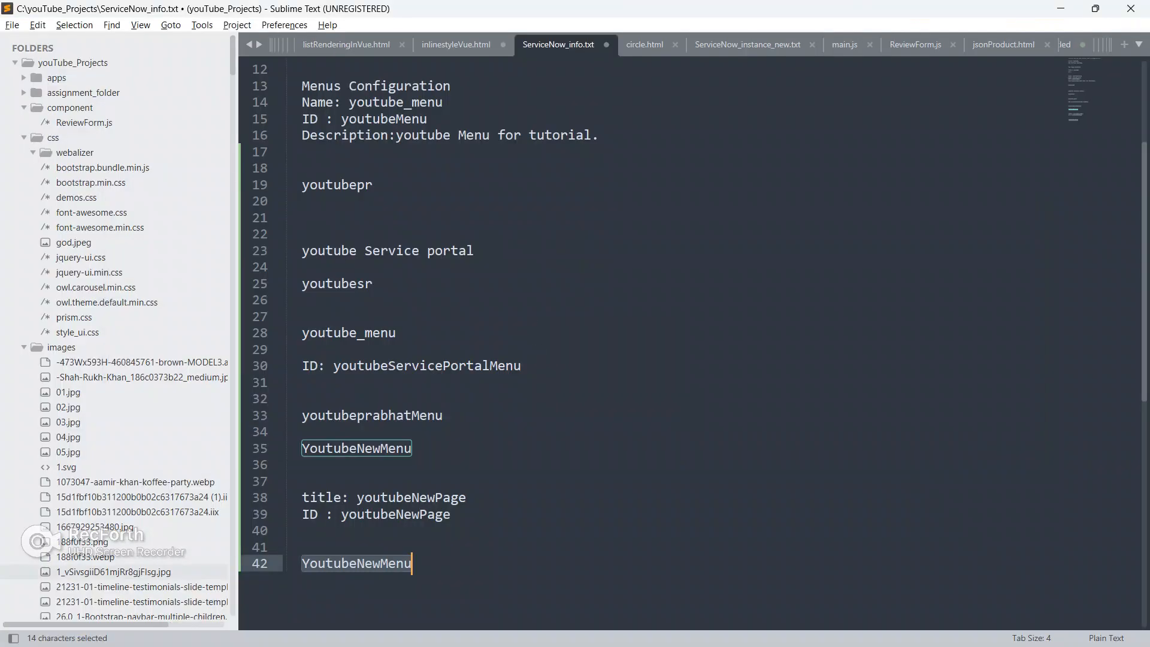
key(alt+Tab)
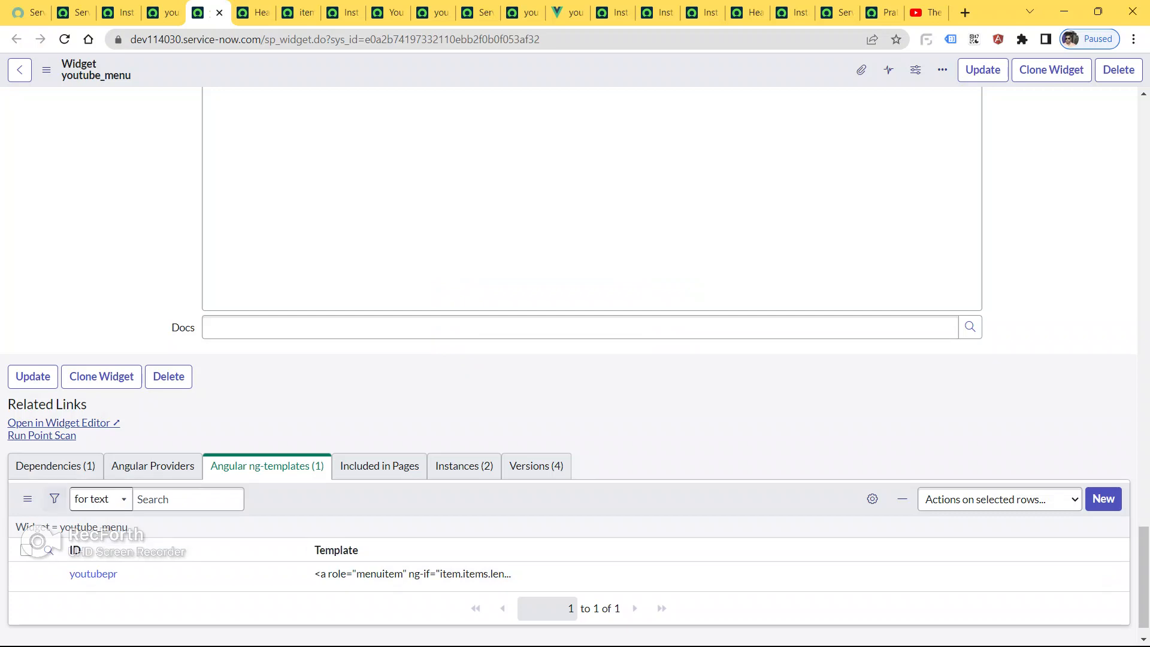
click(163, 13)
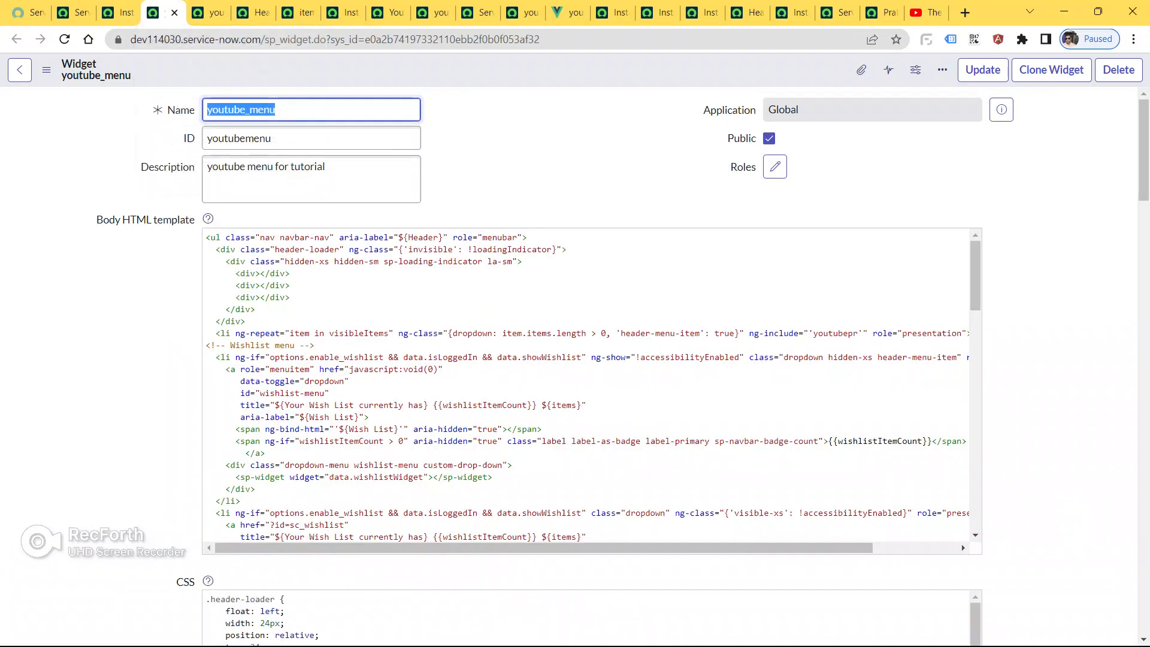
key(ctrl+Tab)
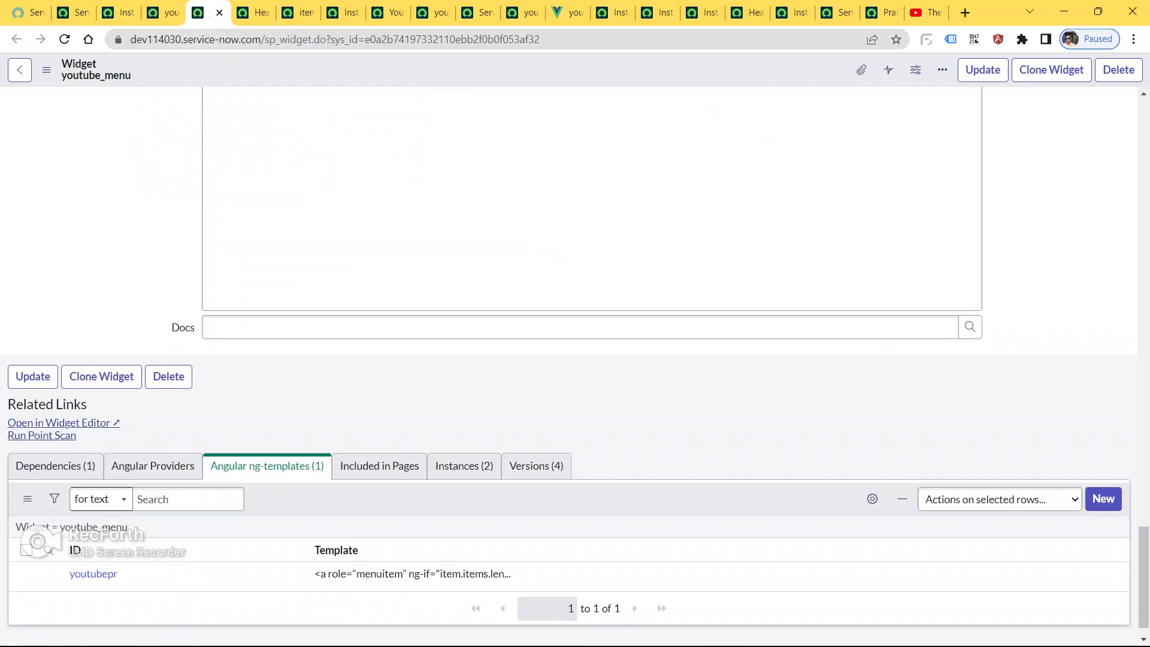
click(219, 12)
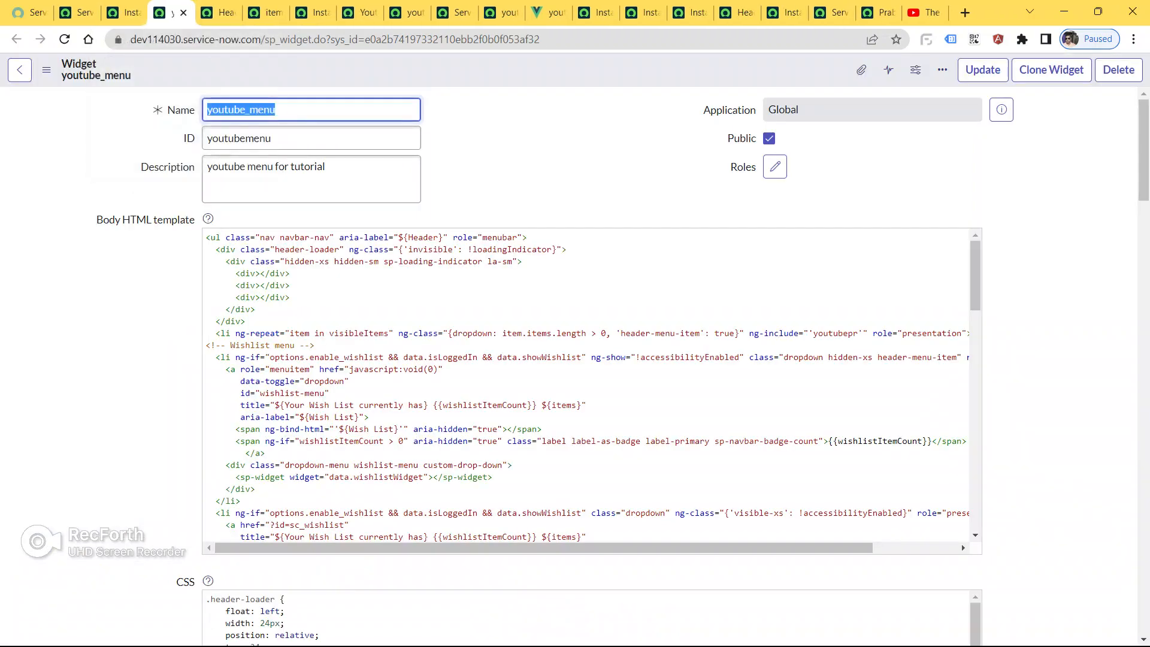
scroll(592, 365, down, 20)
scroll(591, 365, down, 6)
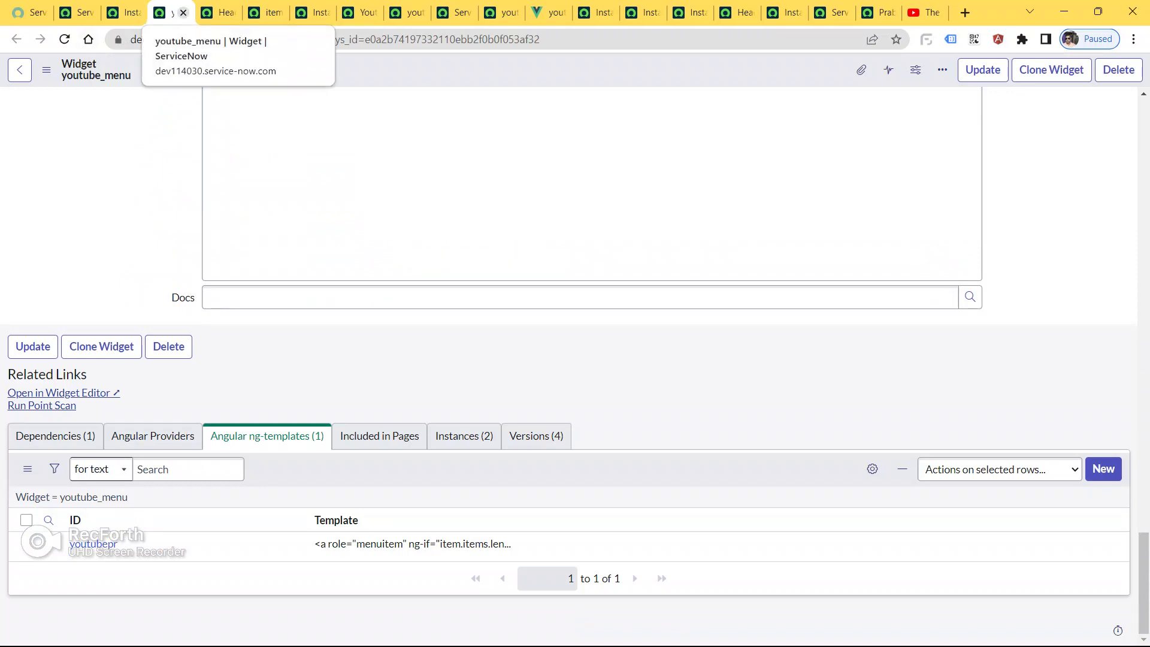
click(183, 12)
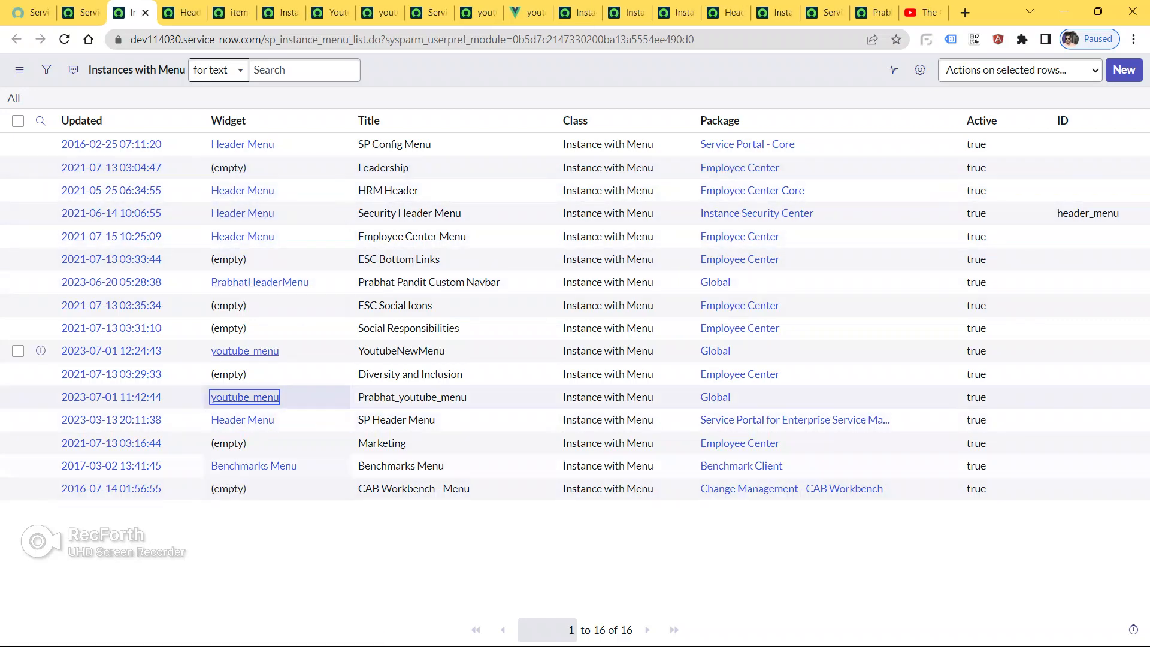
- Switch to Sublime Text and add the item-added-tooltip div snippet with ng-click="toggleCart()" below the last YoutubeNewMenu line of ServiceNow_info.txt
key(alt+Tab)
key(Right)
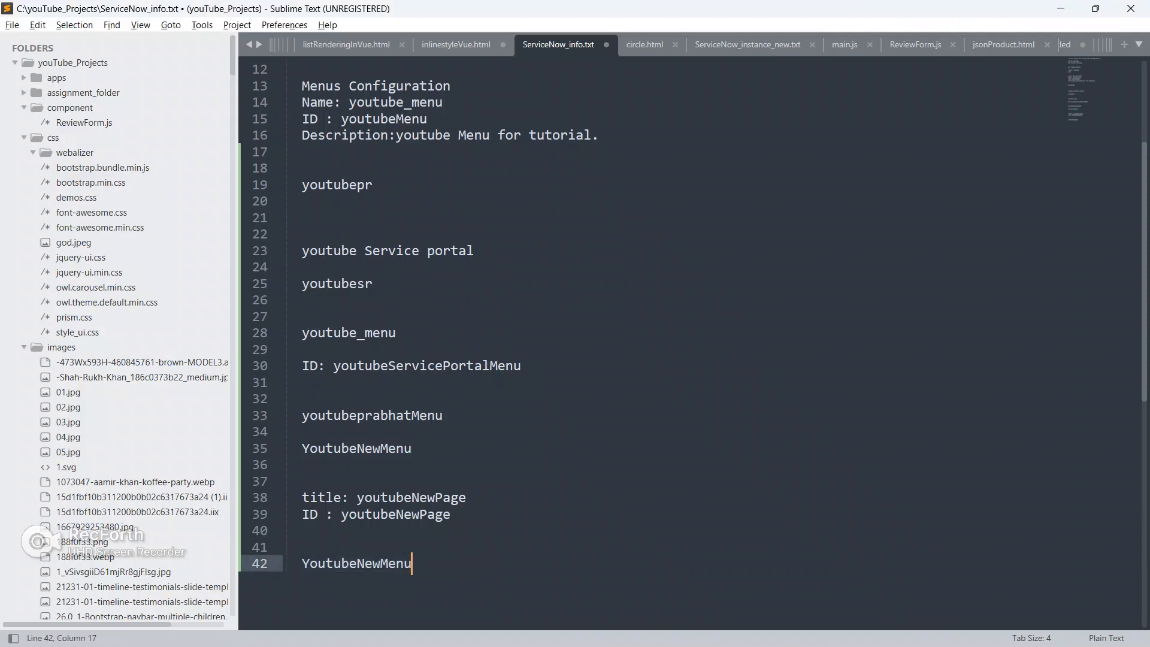
key(Return)
key(Return)
key(Return)
text(<div ng-click="toggleCart()" class="item-added-tooltip">${Item has been added to your cart.}</div>)
scroll(689, 341, down, 3)
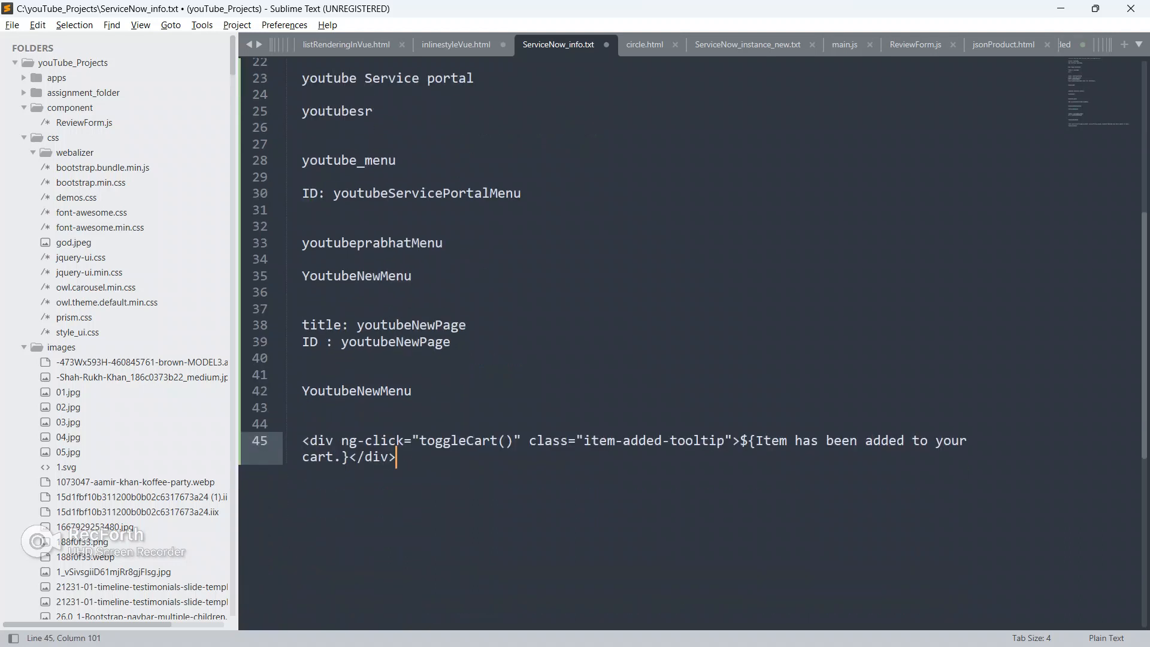
- Copy YoutubeNewMenu from the notes, search the Instances with Menu list for it, and open its youtube_menu widget separately
double_click(357, 387)
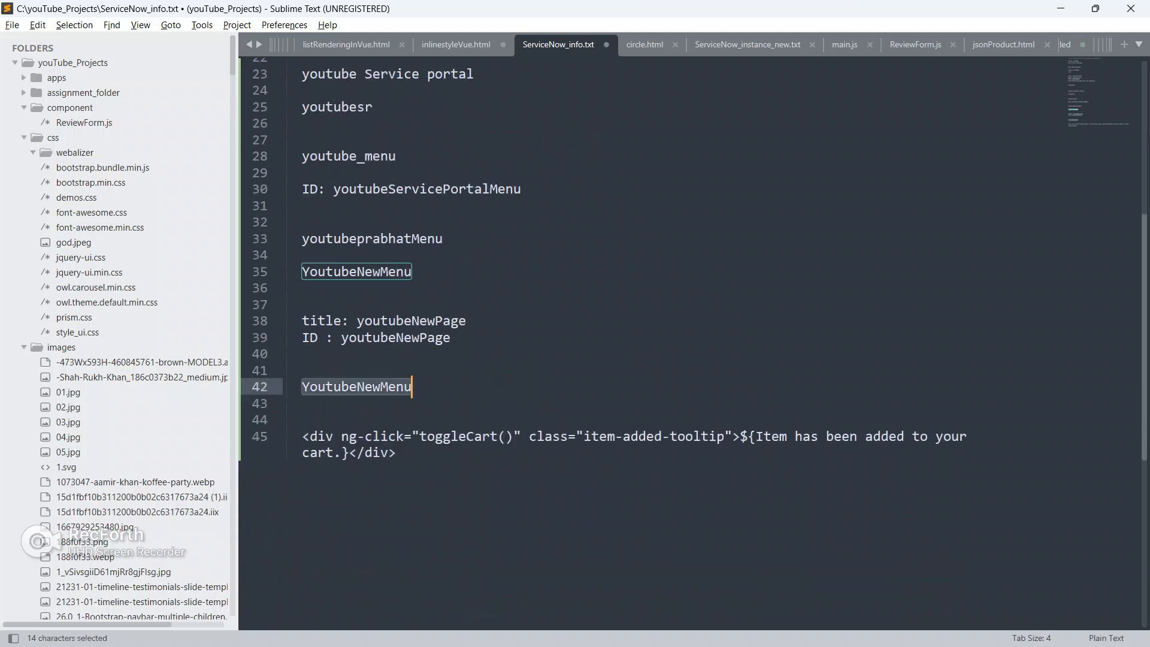
key(ctrl+c)
key(alt+Tab)
click(305, 70)
key(ctrl+v)
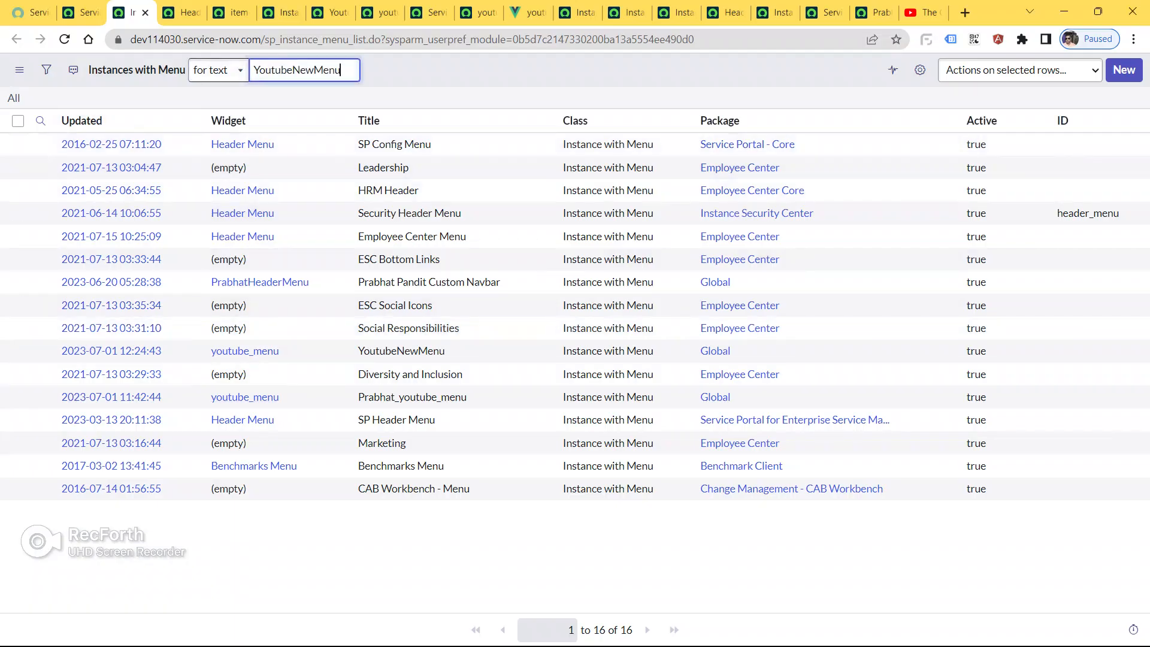
key(Return)
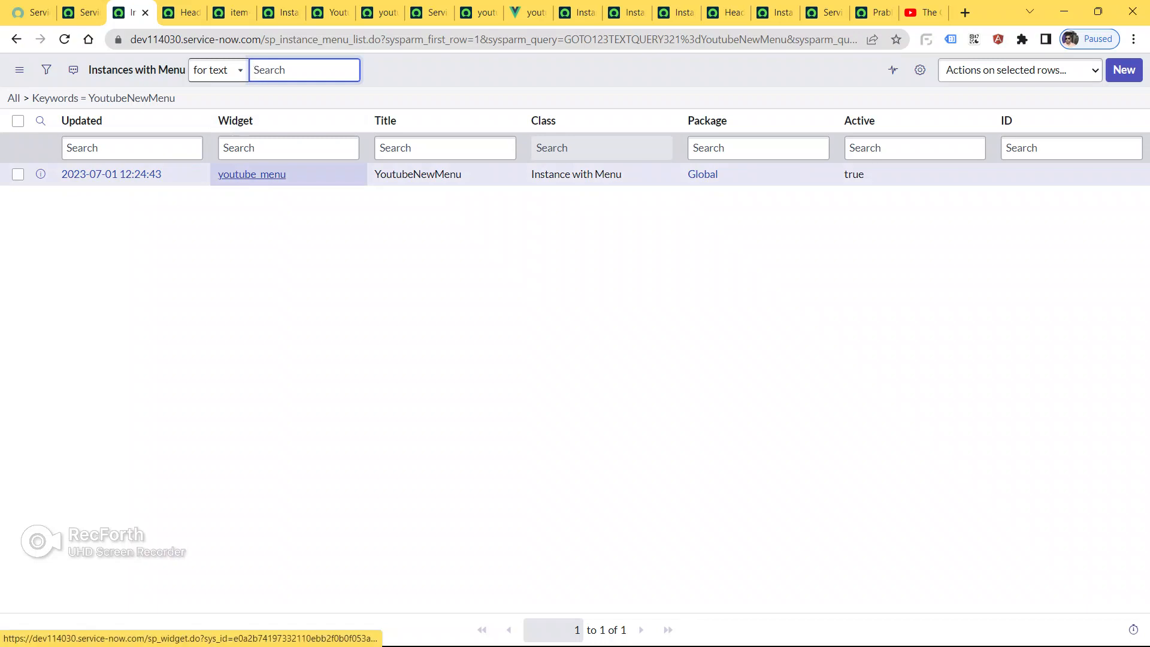
middle_click(252, 175)
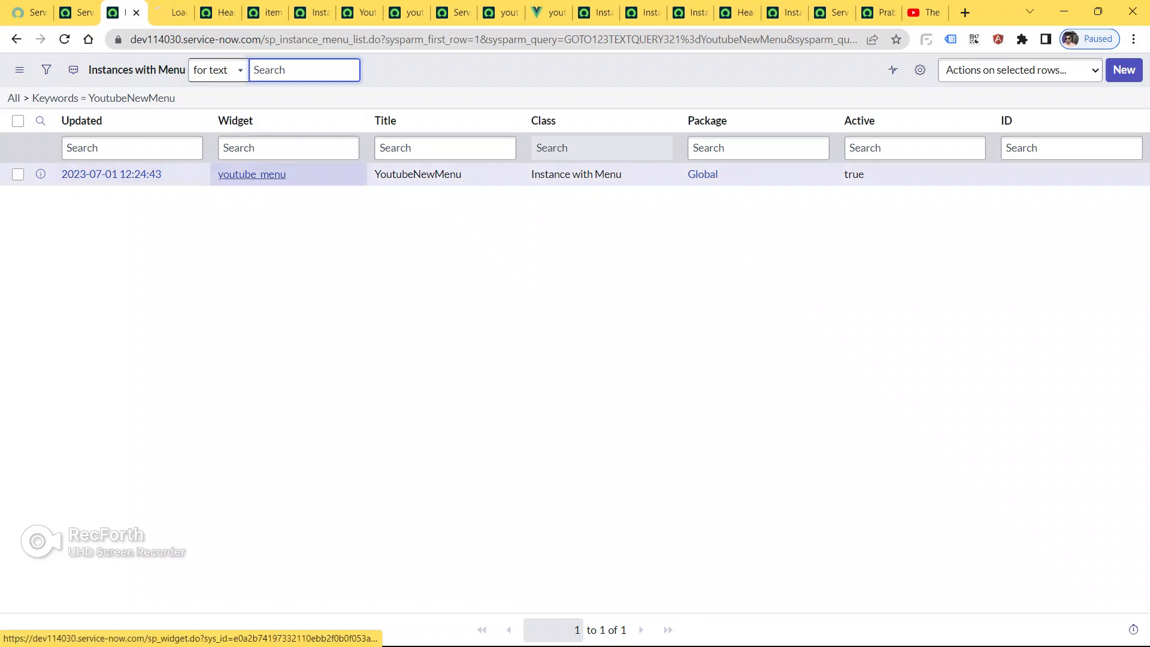
key(ctrl+Tab)
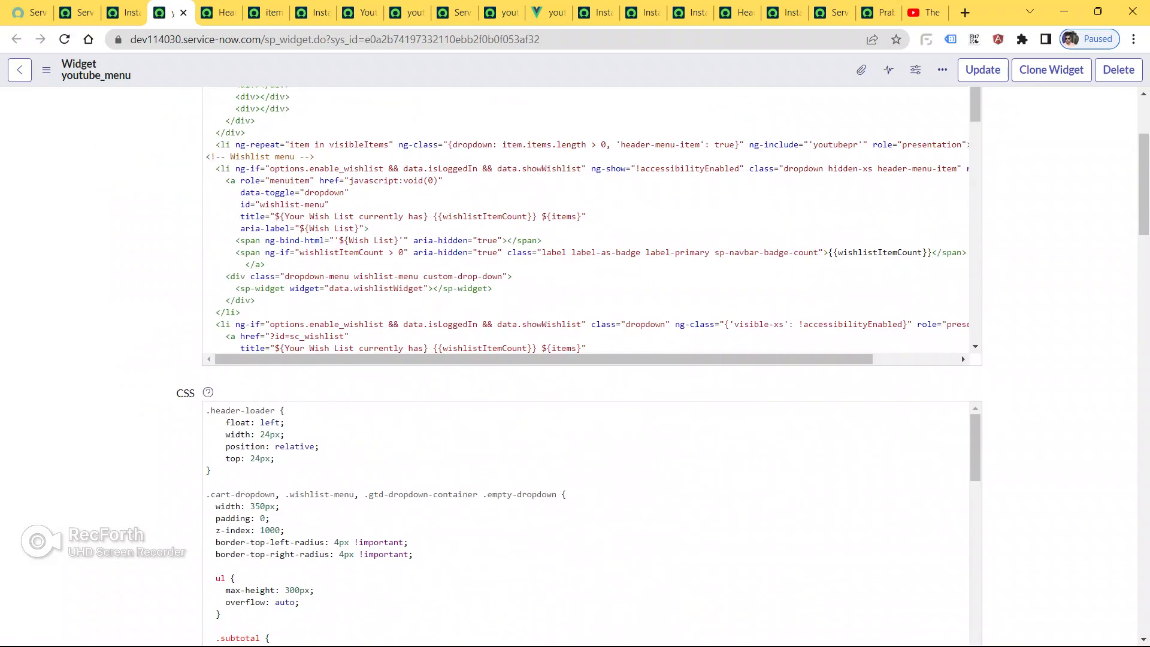
- Review the menu, portal and page names and IDs recorded in ServiceNow_info.txt in Sublime Text, and return to Chrome
key(alt+Tab)
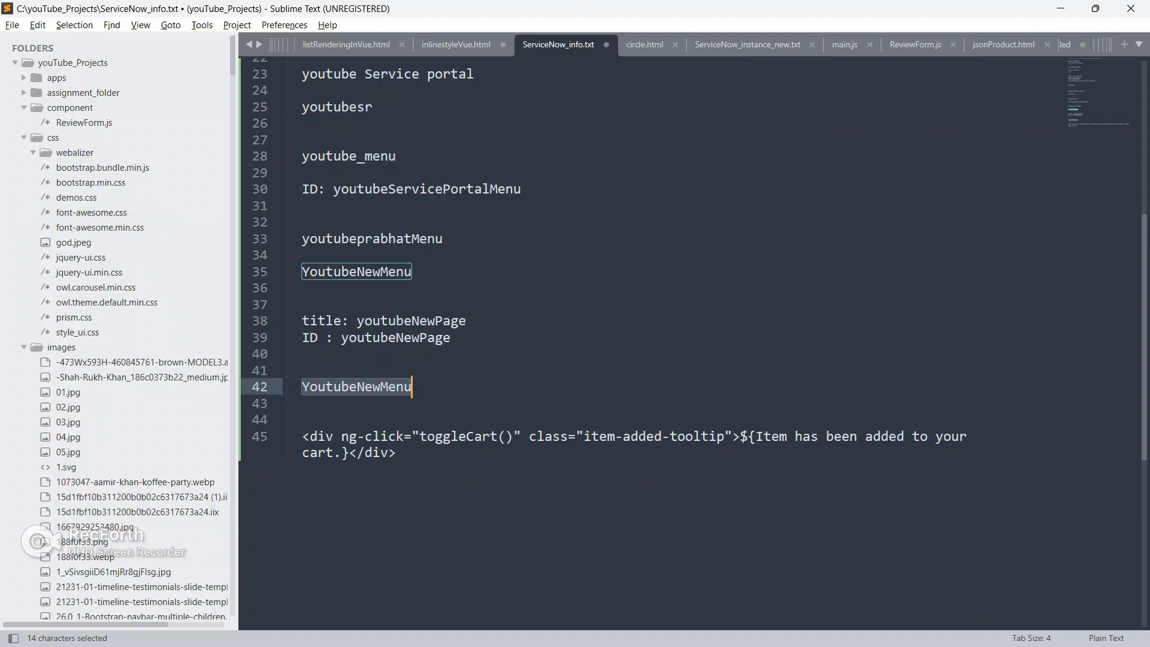
scroll(688, 343, up, 5)
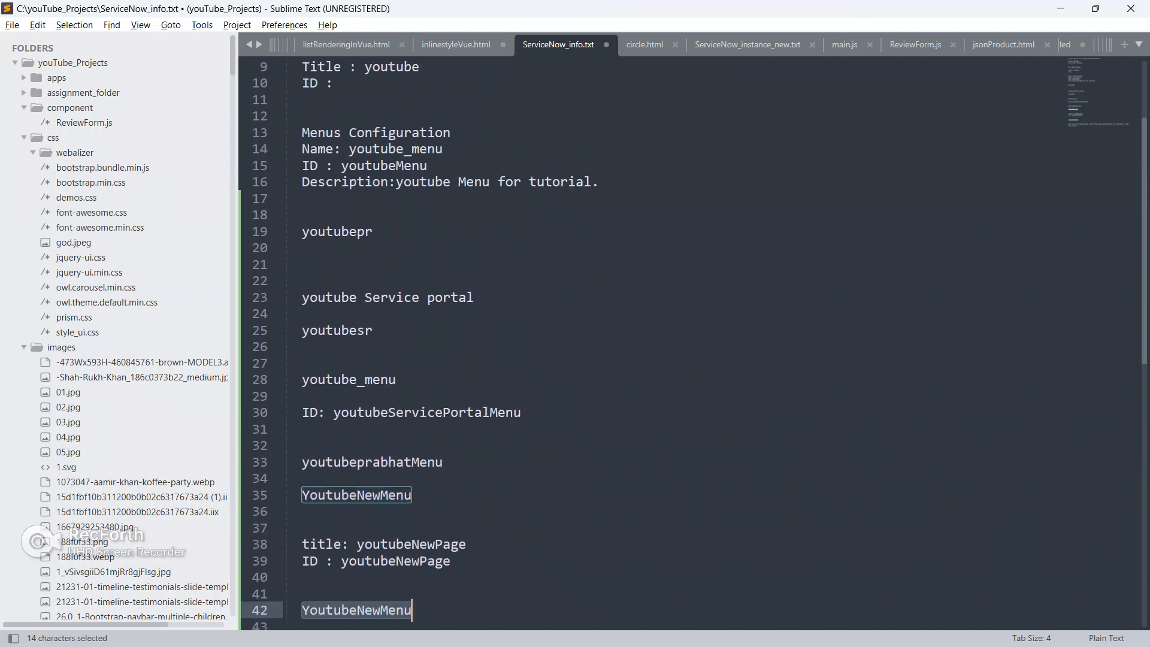
scroll(689, 343, down, 9)
scroll(689, 343, up, 3)
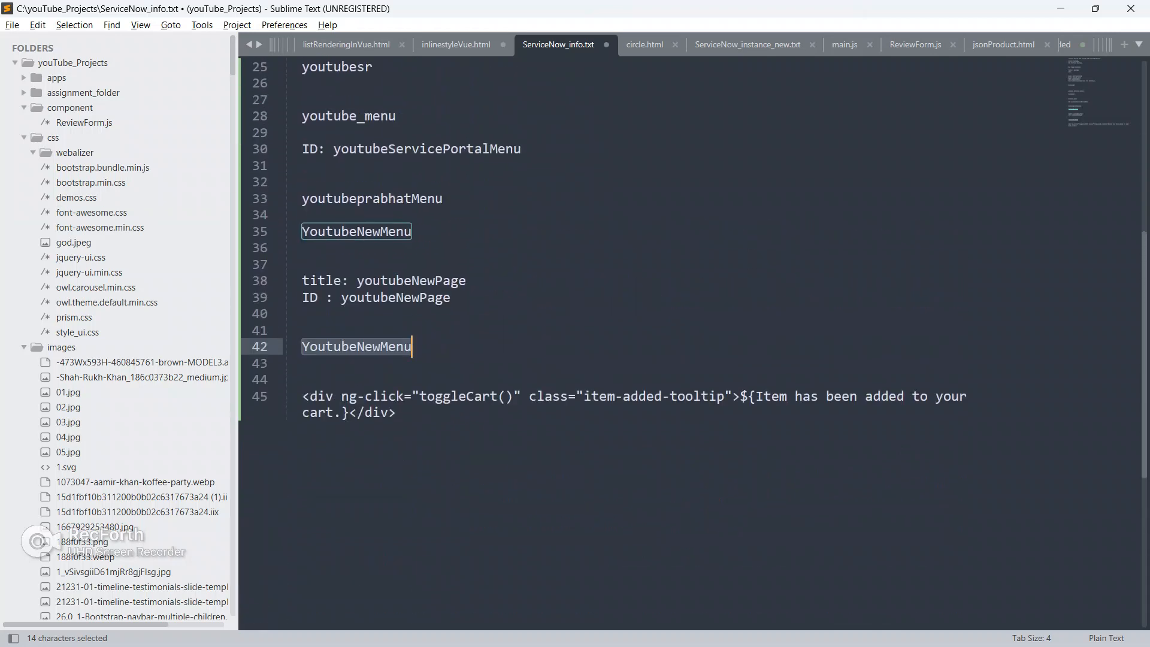
scroll(689, 343, up, 8)
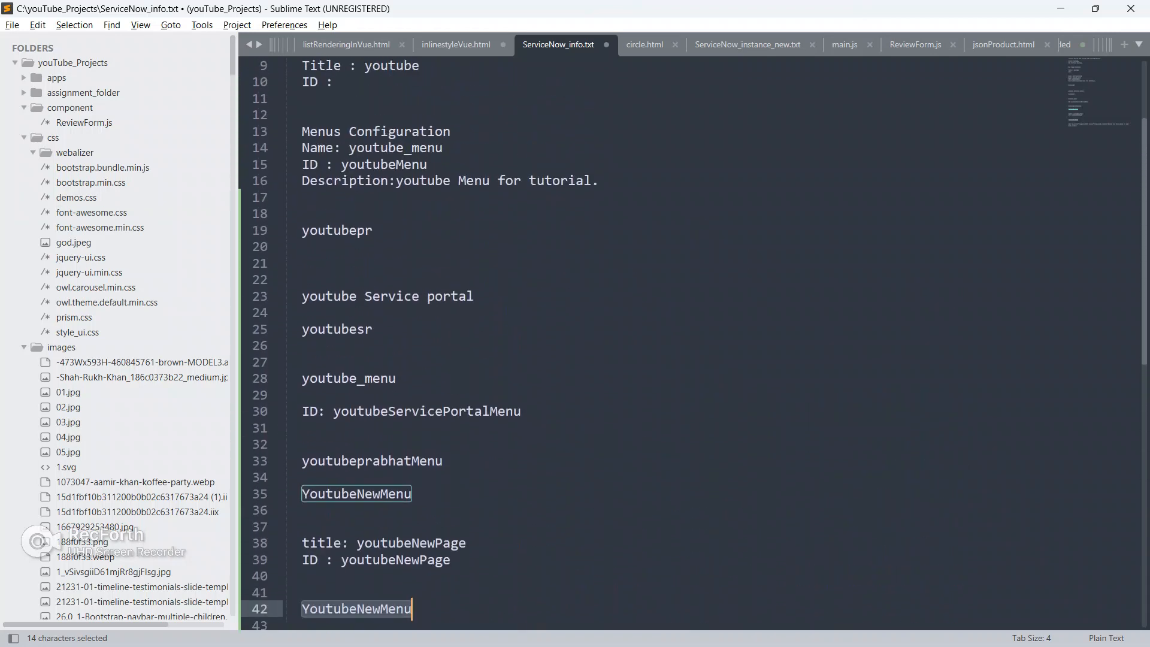
scroll(689, 343, down, 9)
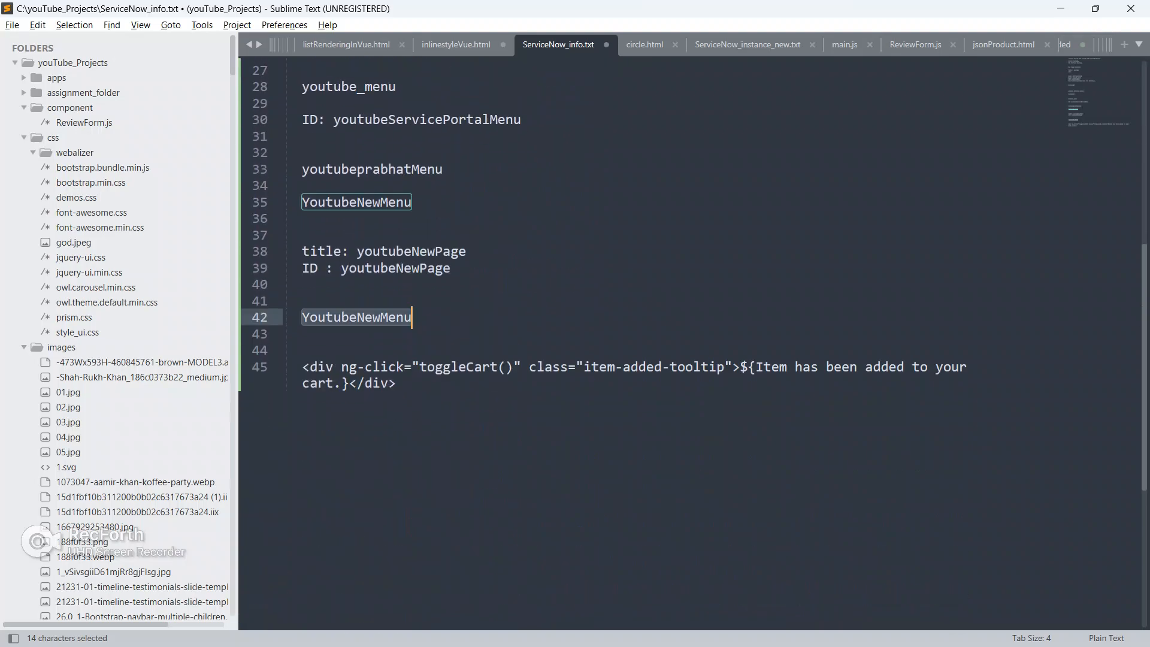
key(alt+Tab)
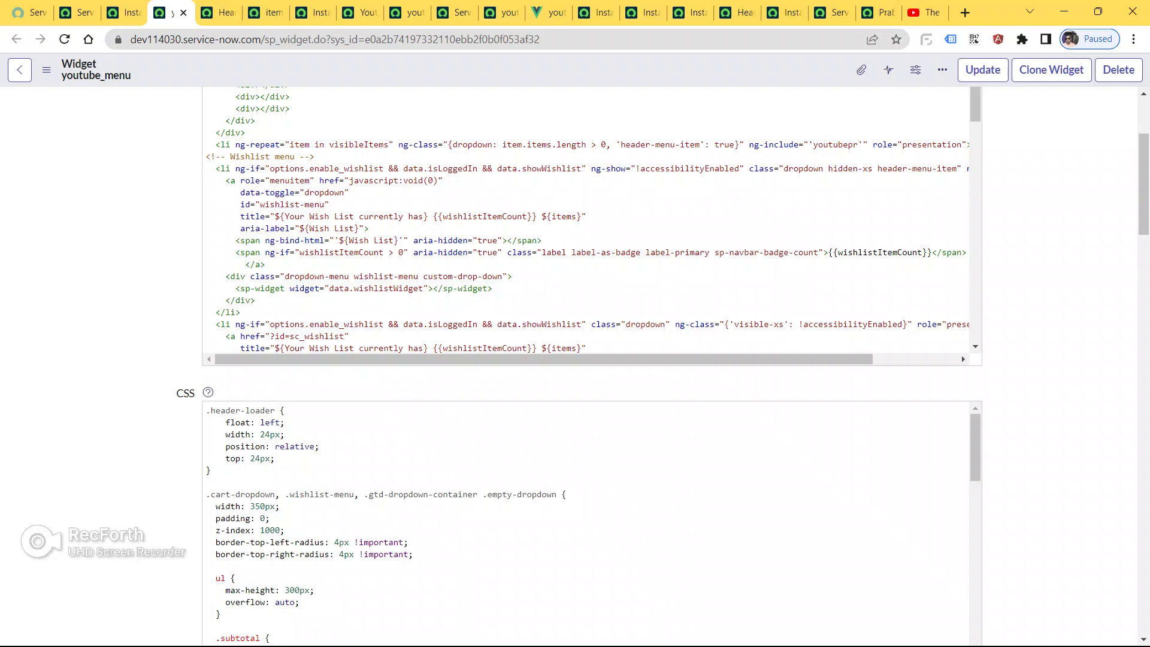
- Close the youtube_menu widget record and reset the Instances with Menu list to all records
click(122, 13)
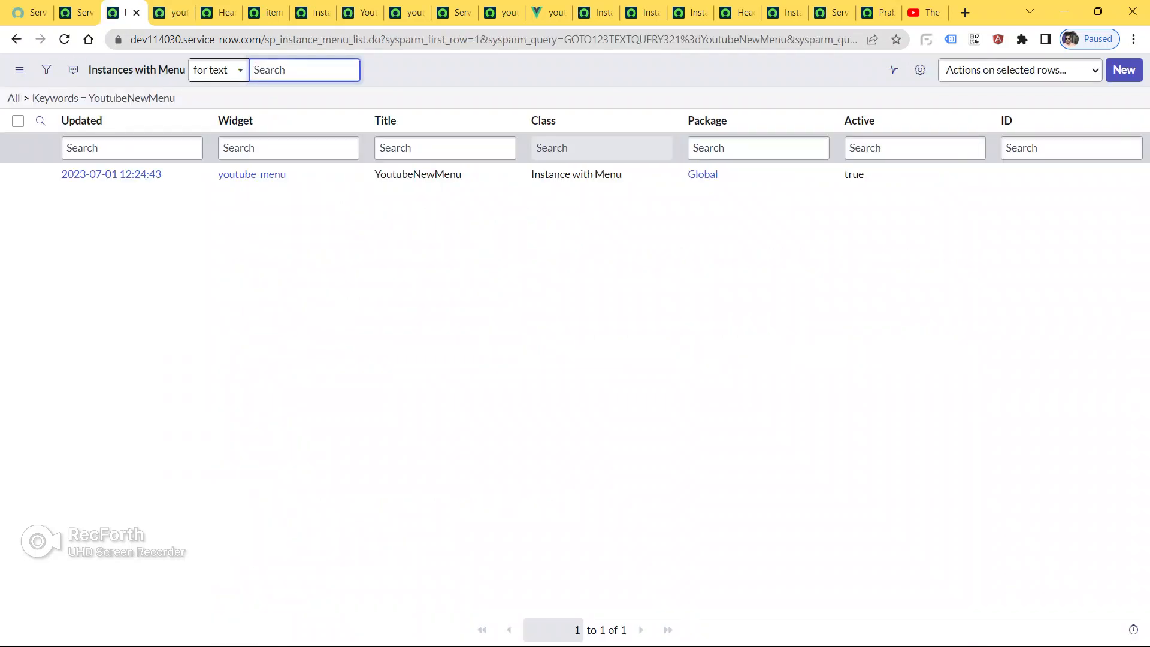
click(171, 13)
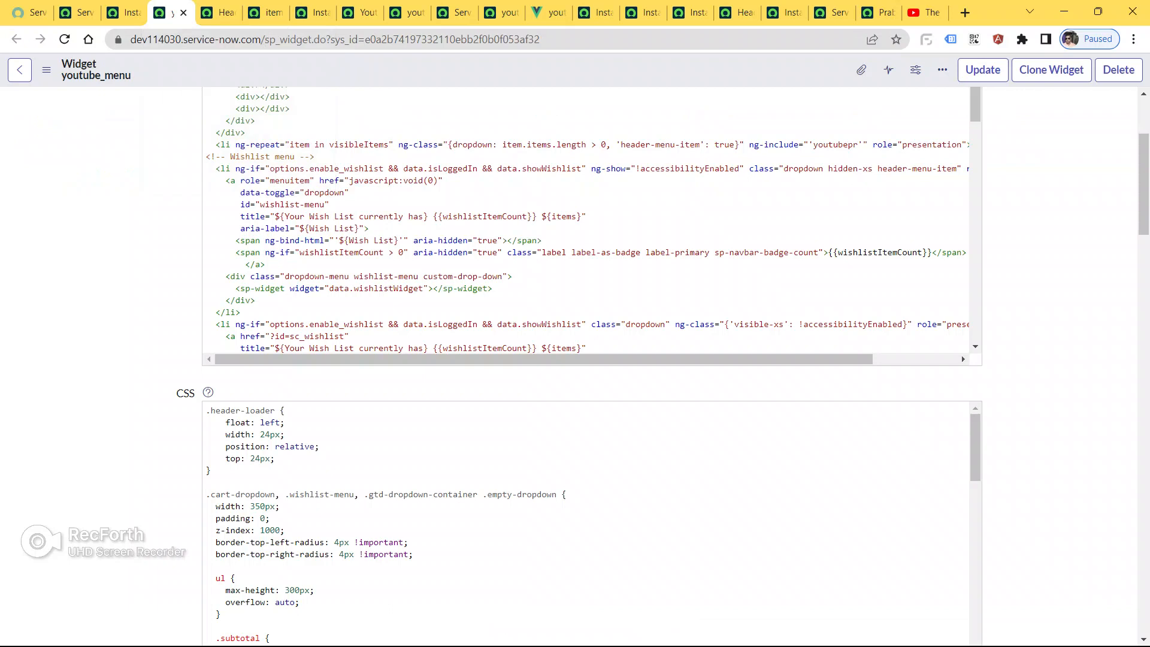
click(183, 13)
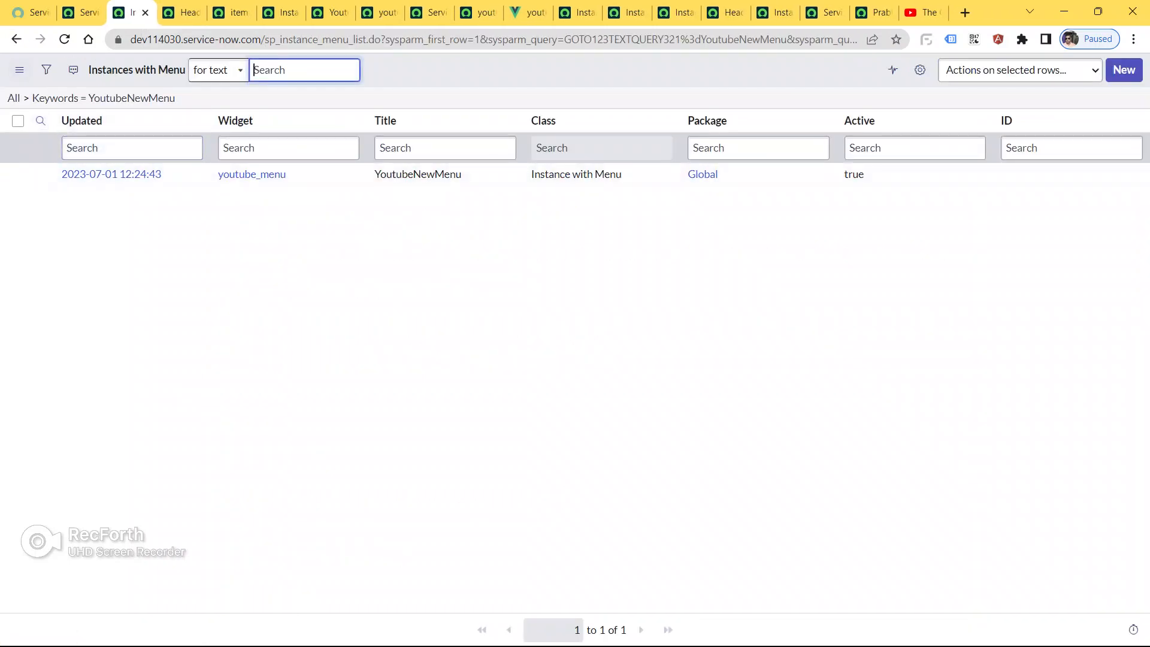
click(13, 97)
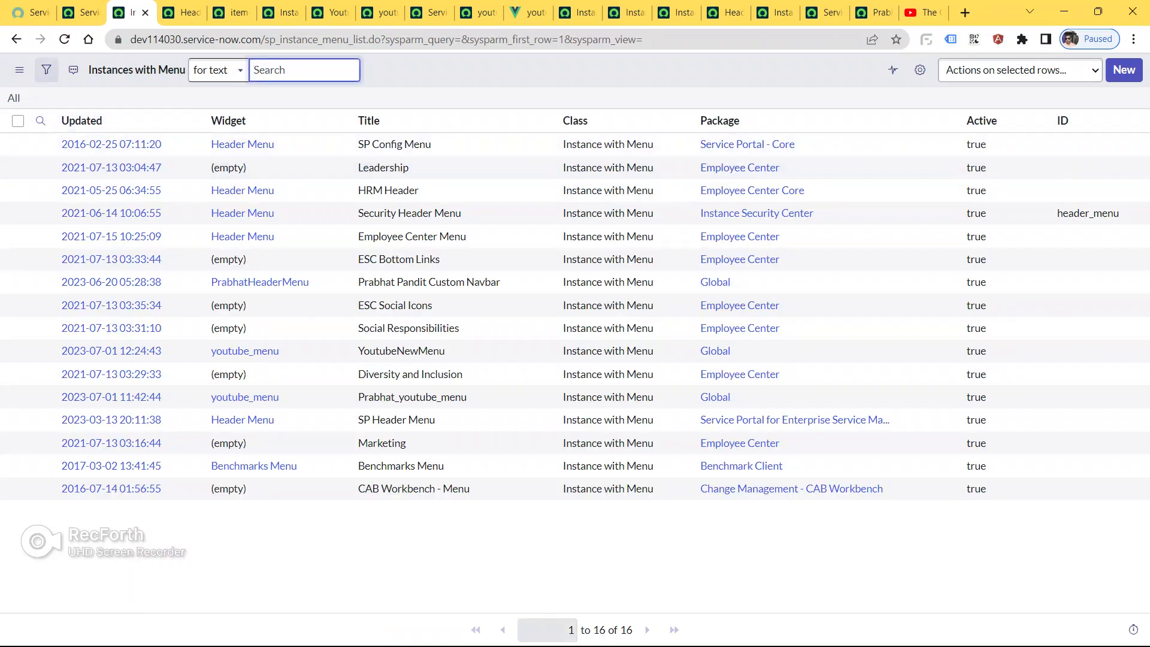
- Filter the Instances with Menu list to records created on 2023-07-01
click(46, 69)
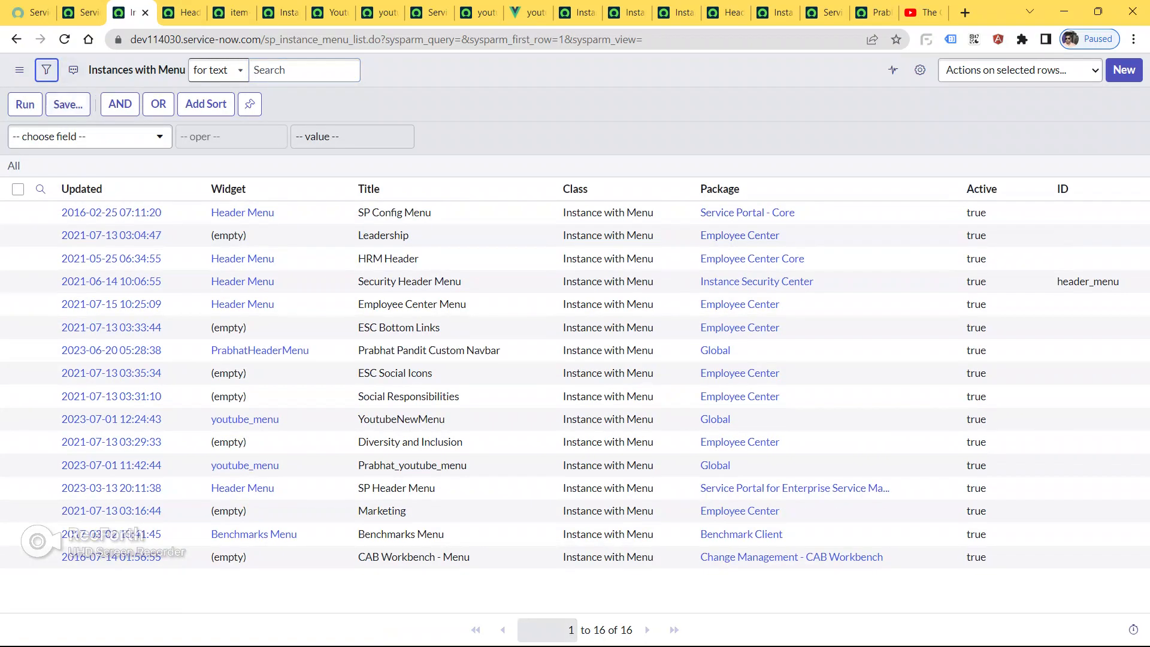
click(90, 136)
scroll(84, 258, down, 3)
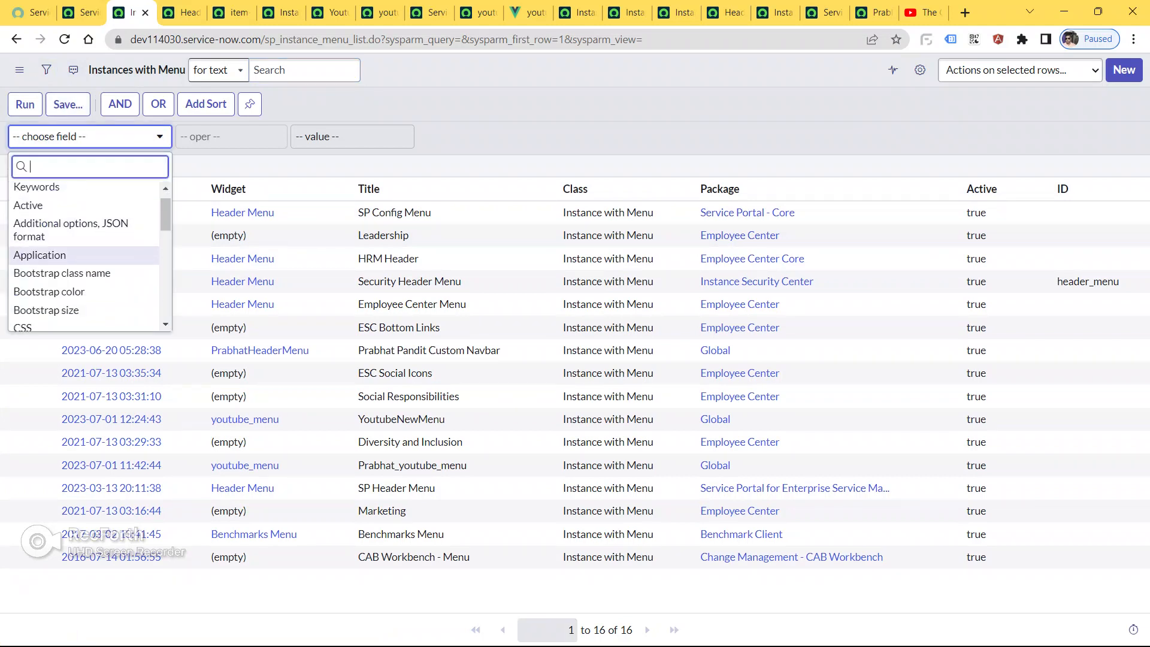
scroll(84, 290, down, 1)
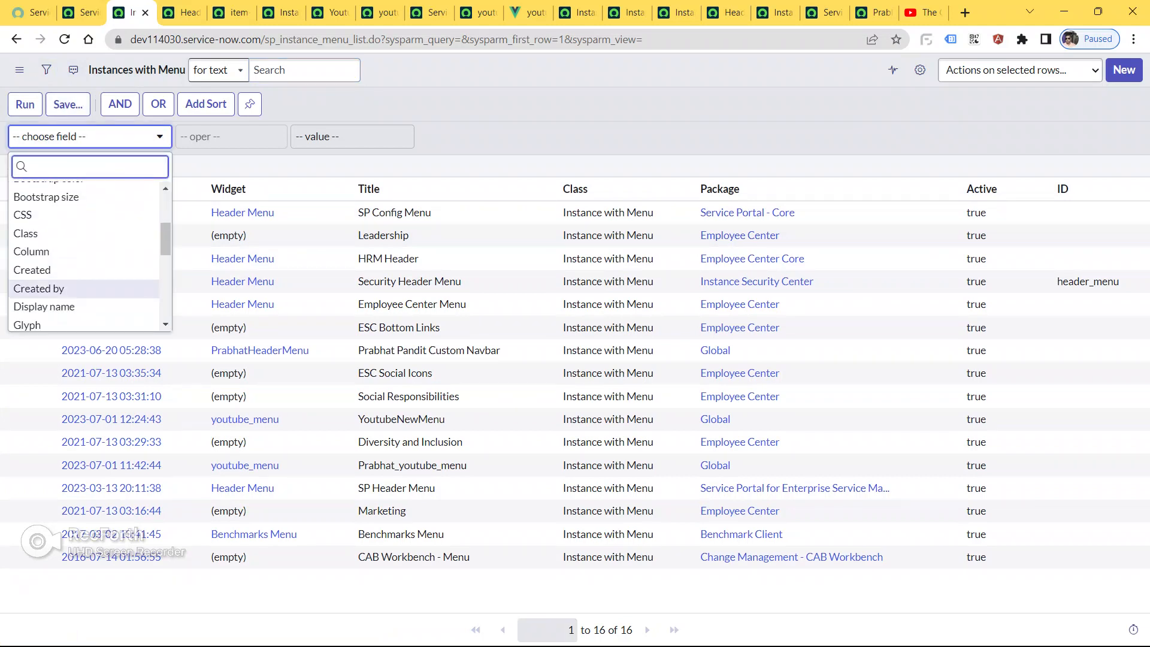
click(84, 270)
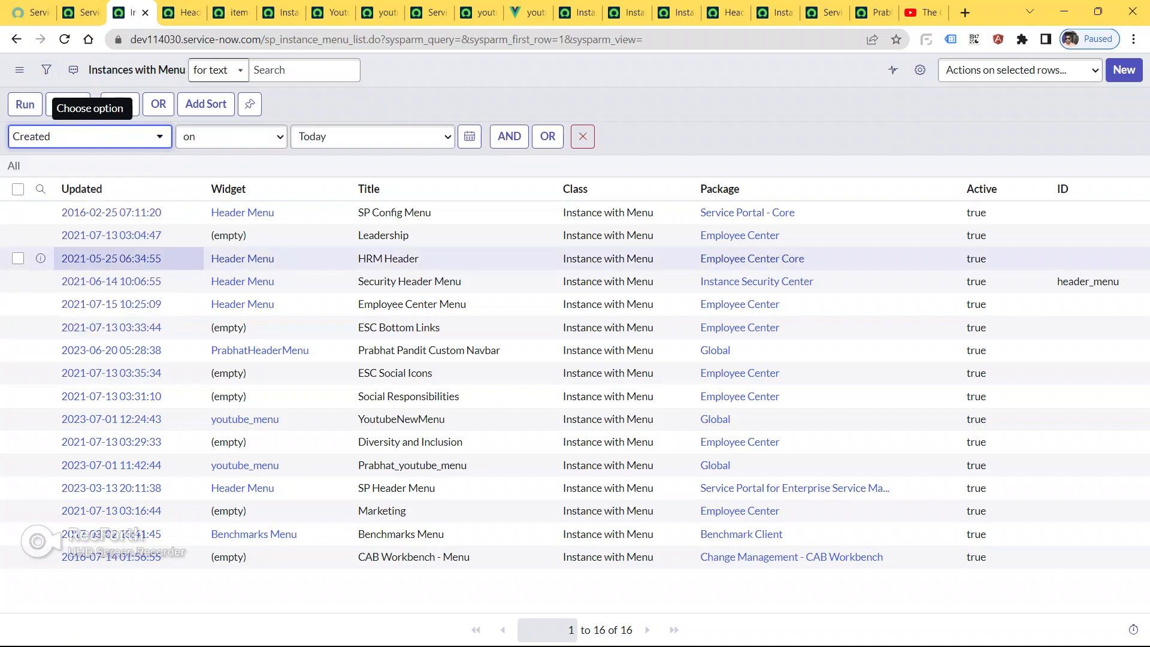
click(469, 136)
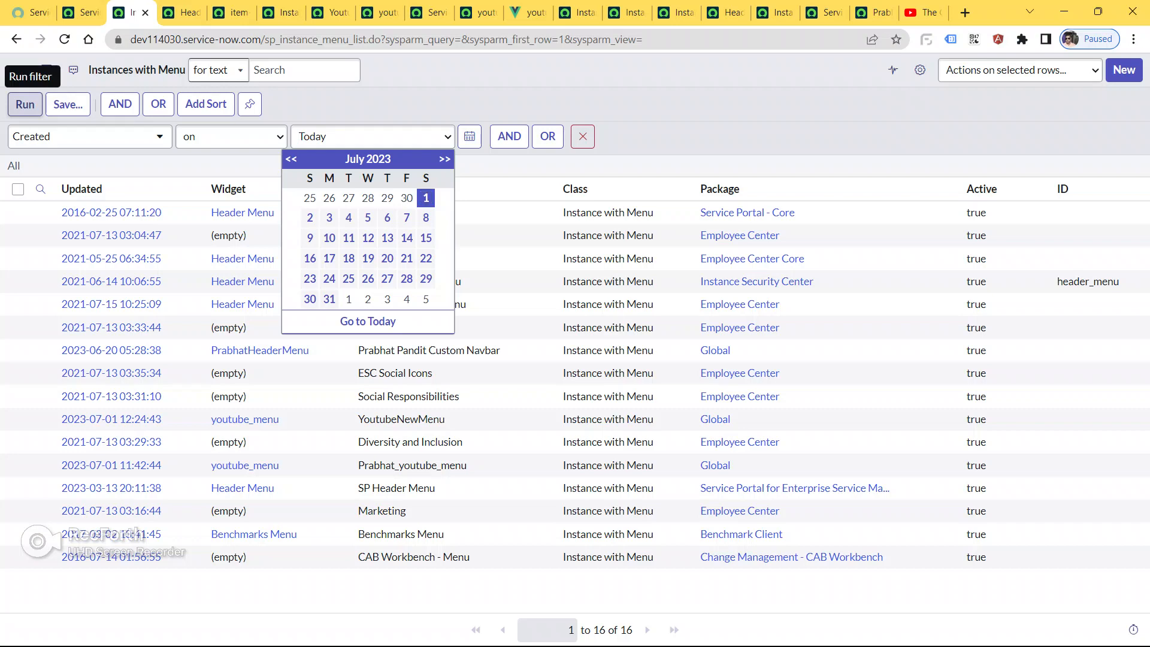
click(25, 105)
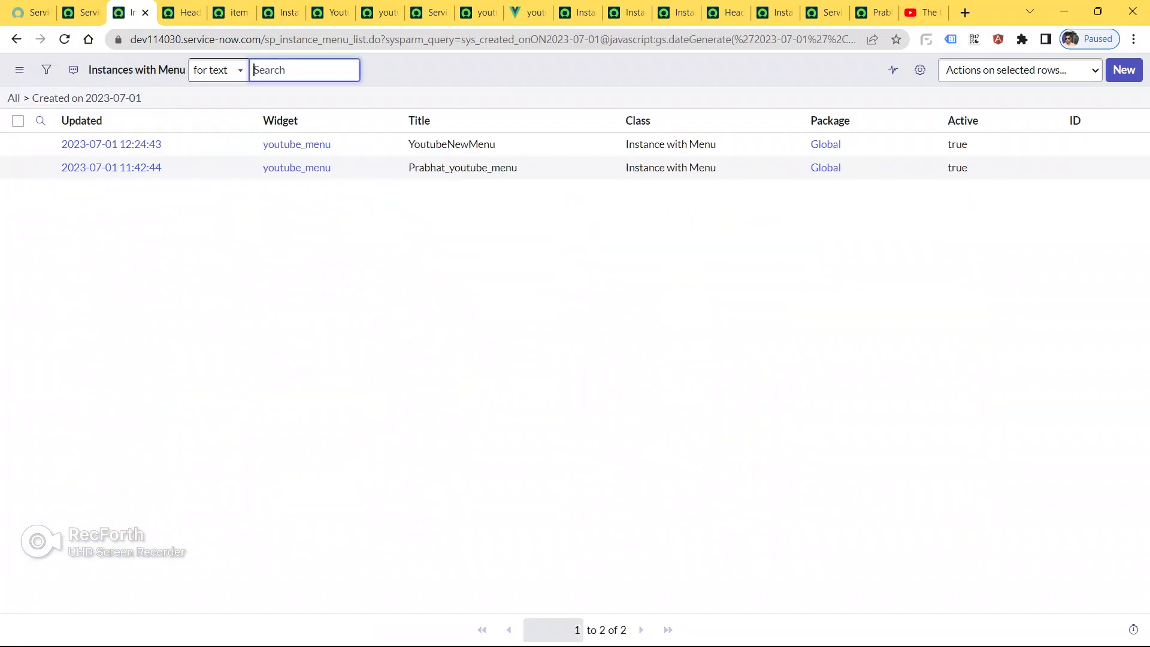
- Switch to Sublime Text, check the YoutubeNewMenu title on line 35 of ServiceNow_info.txt against the filtered list, and return to Chrome
key(alt+Tab)
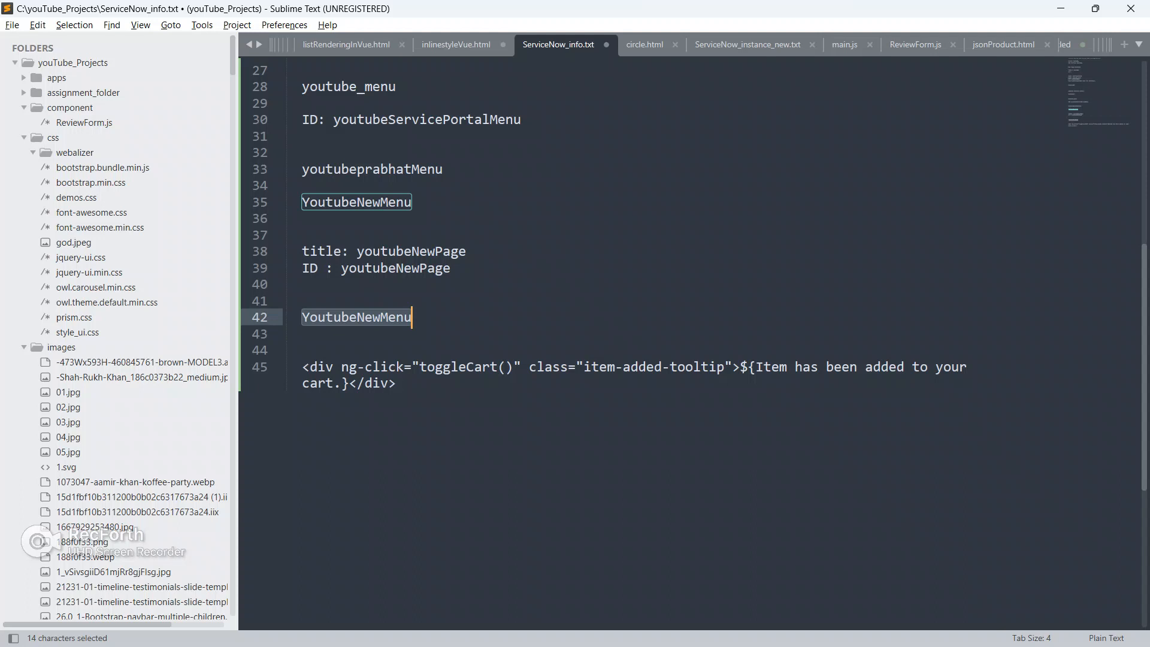
key(alt+Tab)
key(alt+Tab)
click(380, 202)
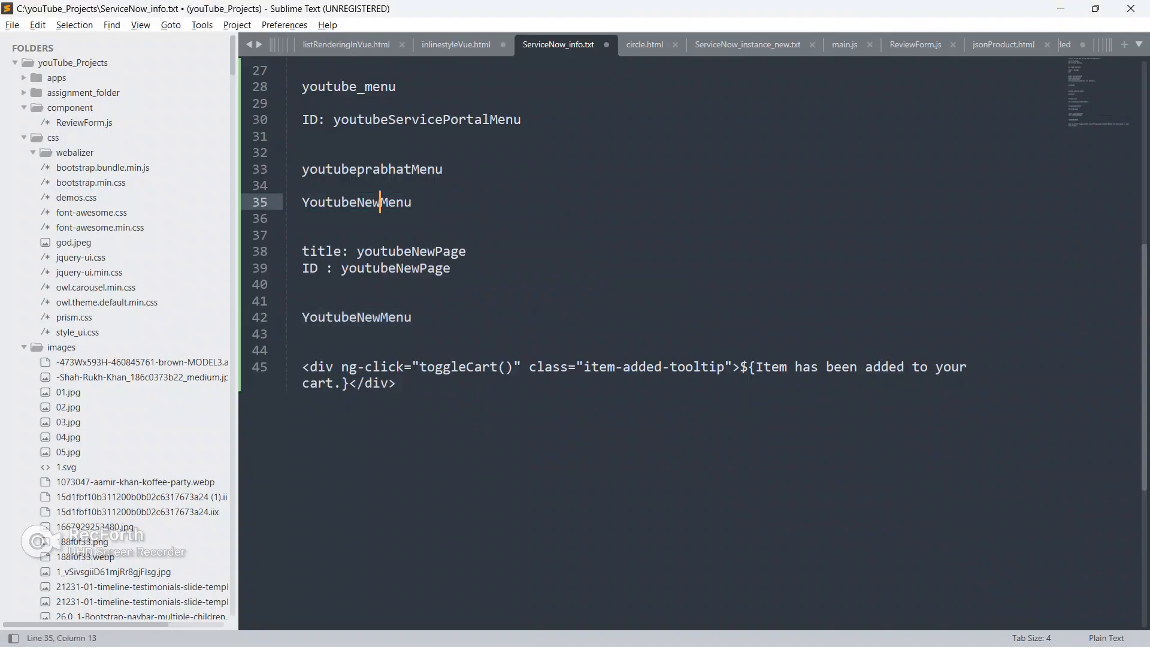
key(alt+Tab)
key(alt+Tab)
key(ctrl+d)
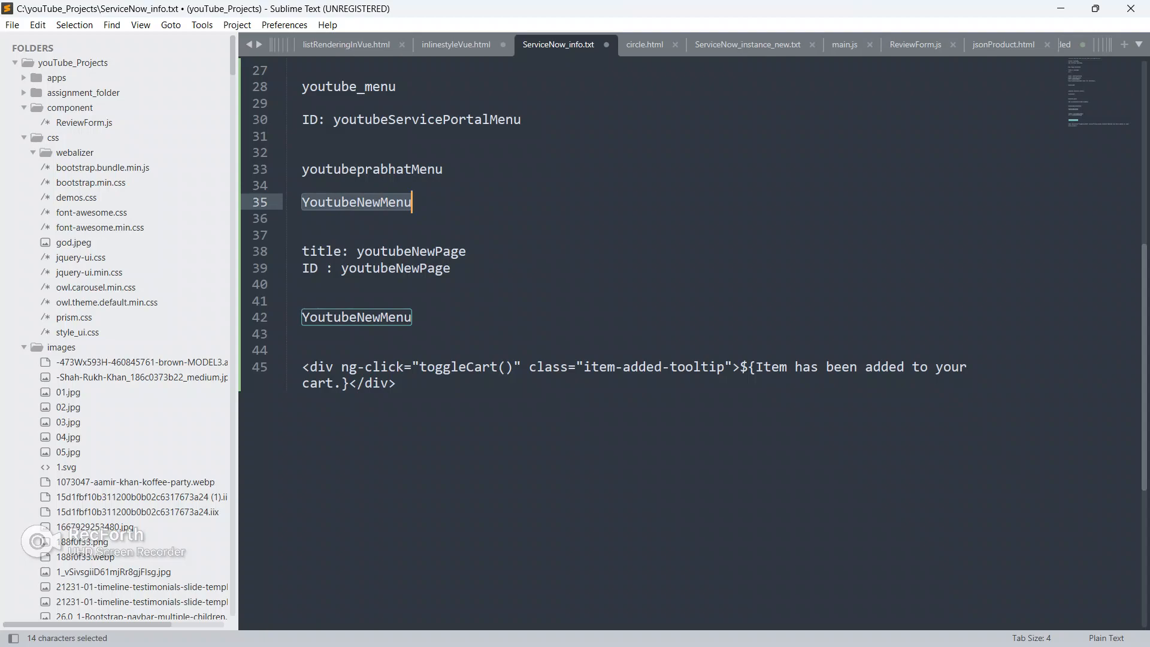
key(alt+Tab)
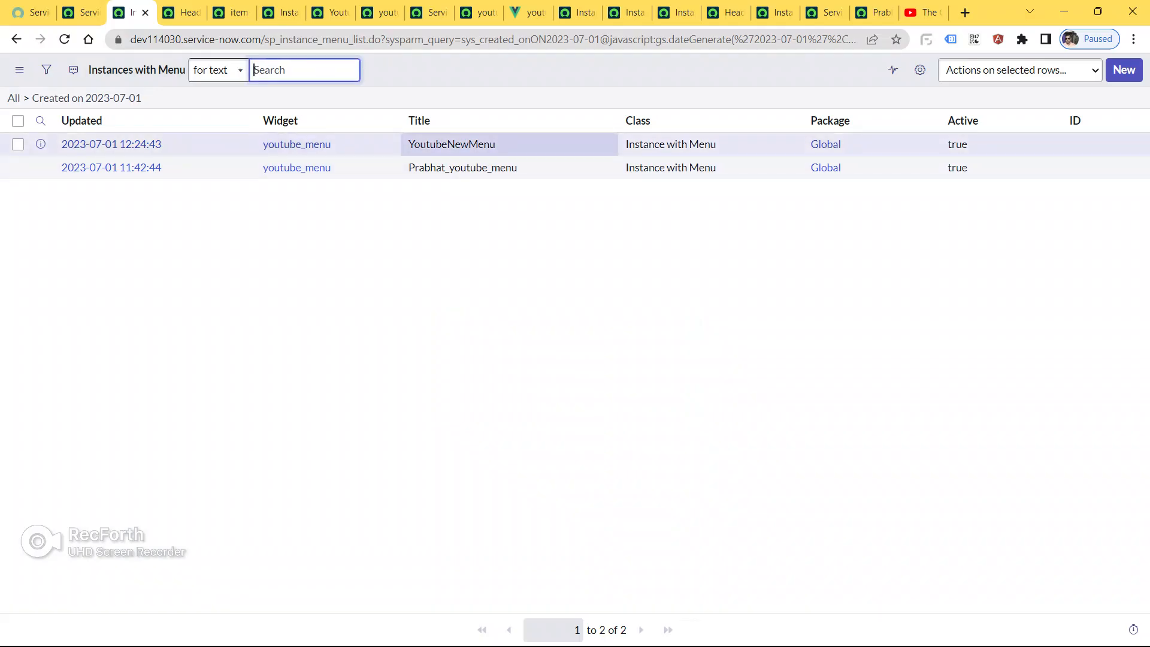
- Open the youtube_menu widget of the YoutubeNewMenu instance separately and start a new Angular ng-template record for it
middle_click(297, 143)
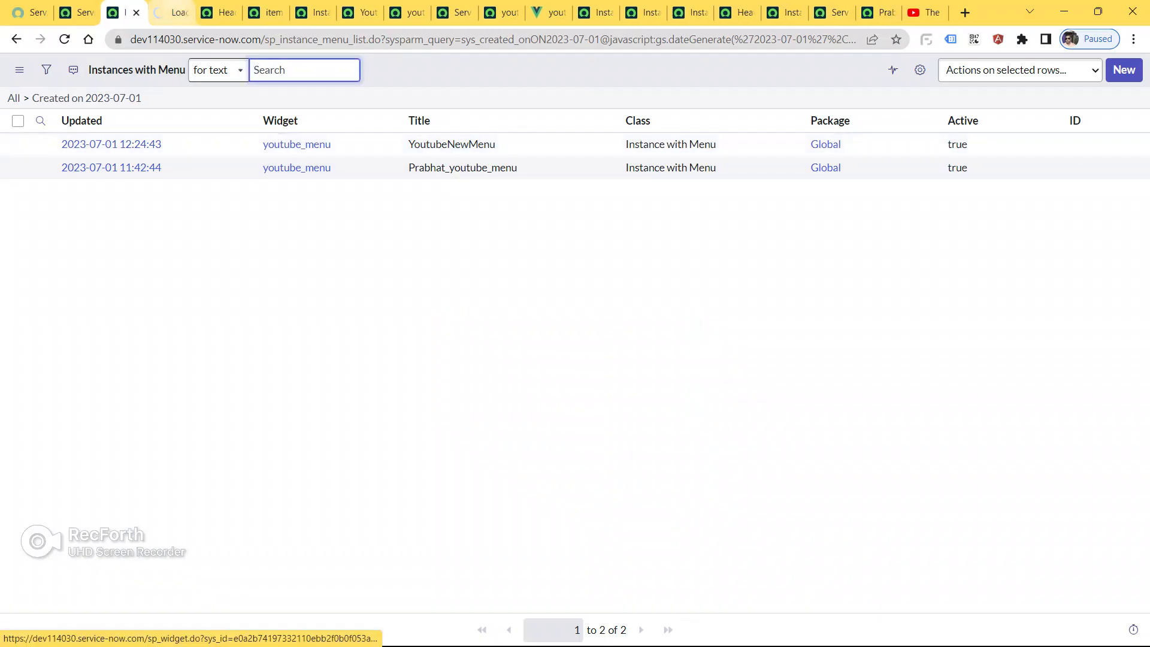
key(ctrl+Tab)
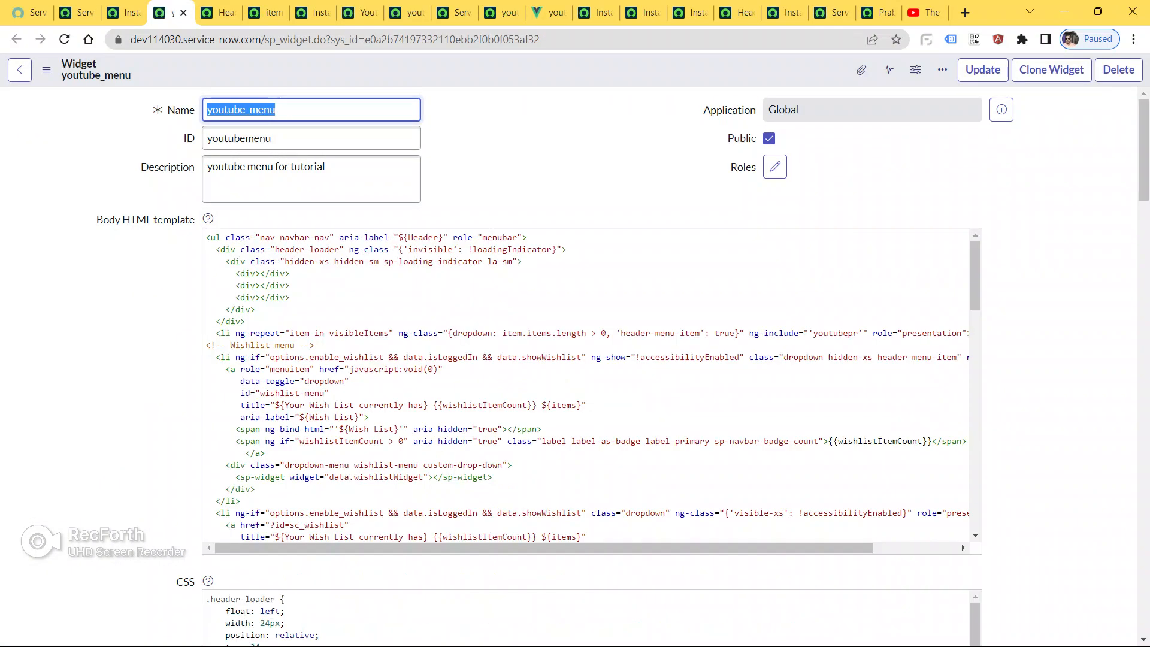
scroll(617, 363, down, 20)
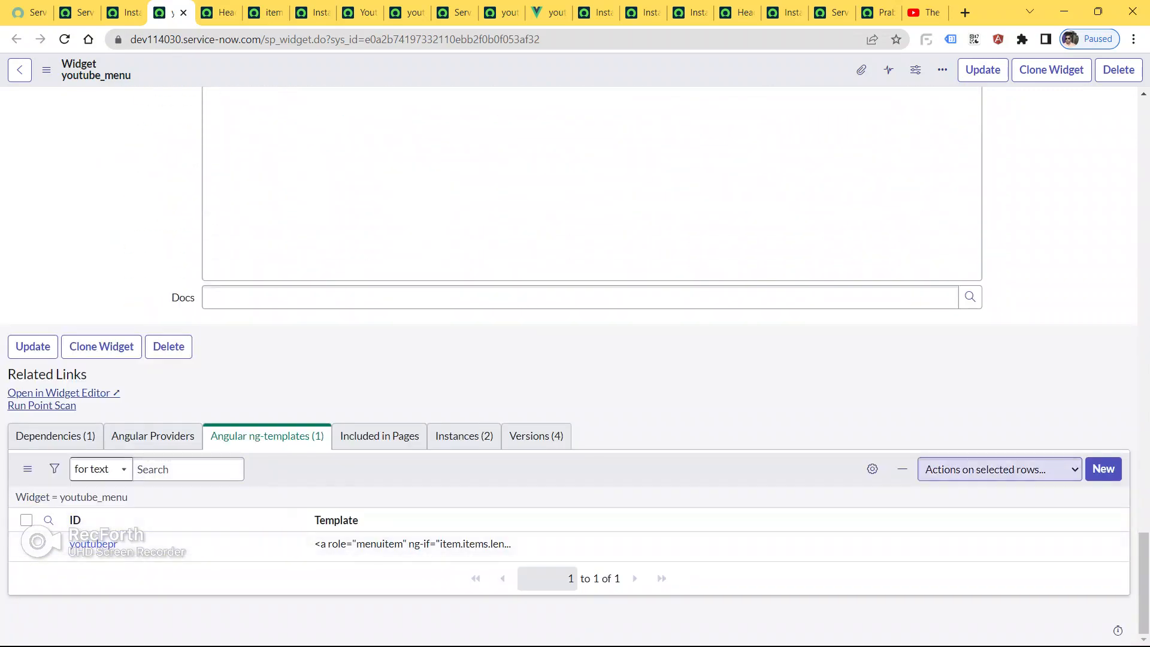
click(1103, 468)
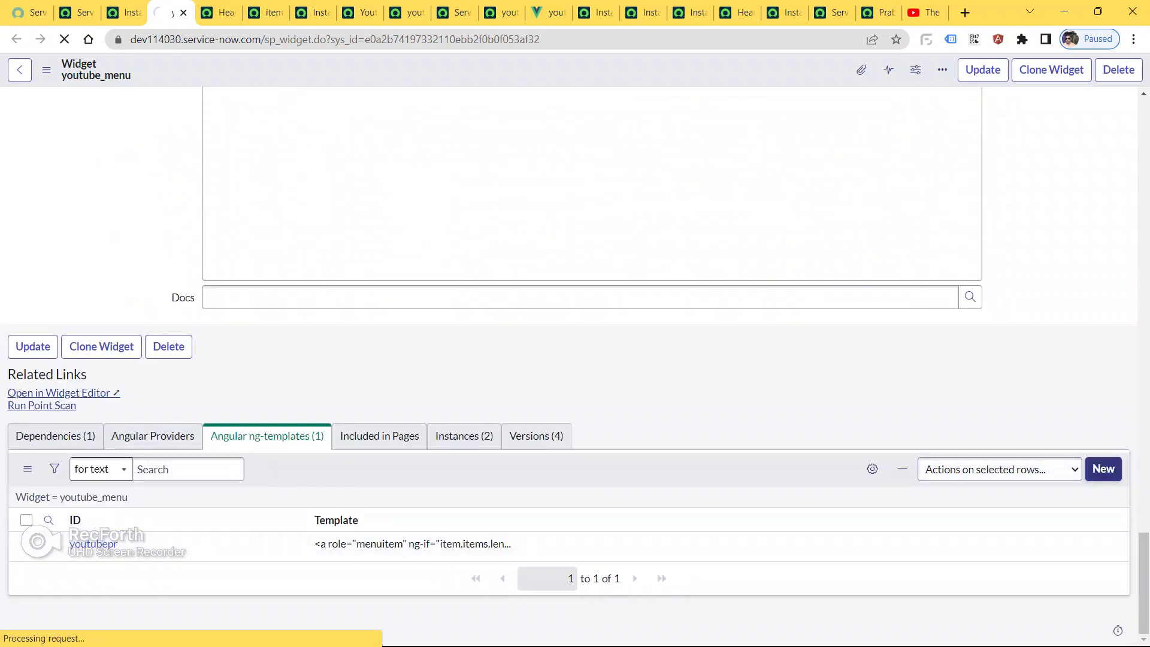
- Copy the toggleCart() div snippet from the Sublime Text notes into the new ng-template's Template, and set its ID to Custom_Cart
key(alt+Tab)
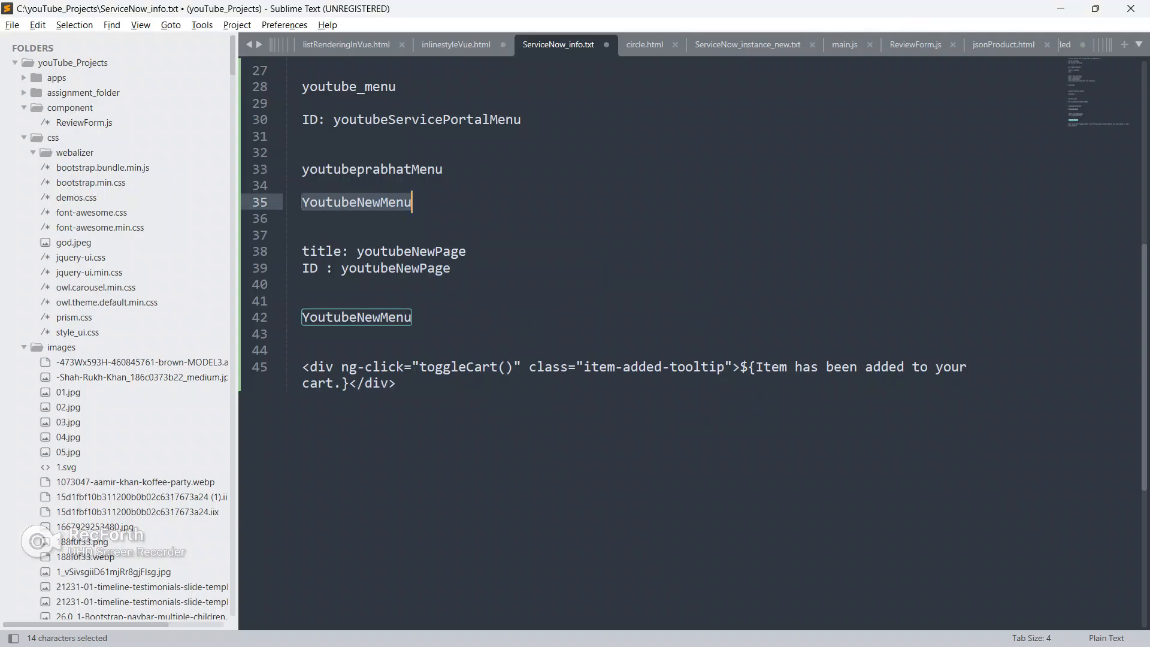
drag(301, 367, 396, 383)
key(ctrl+c)
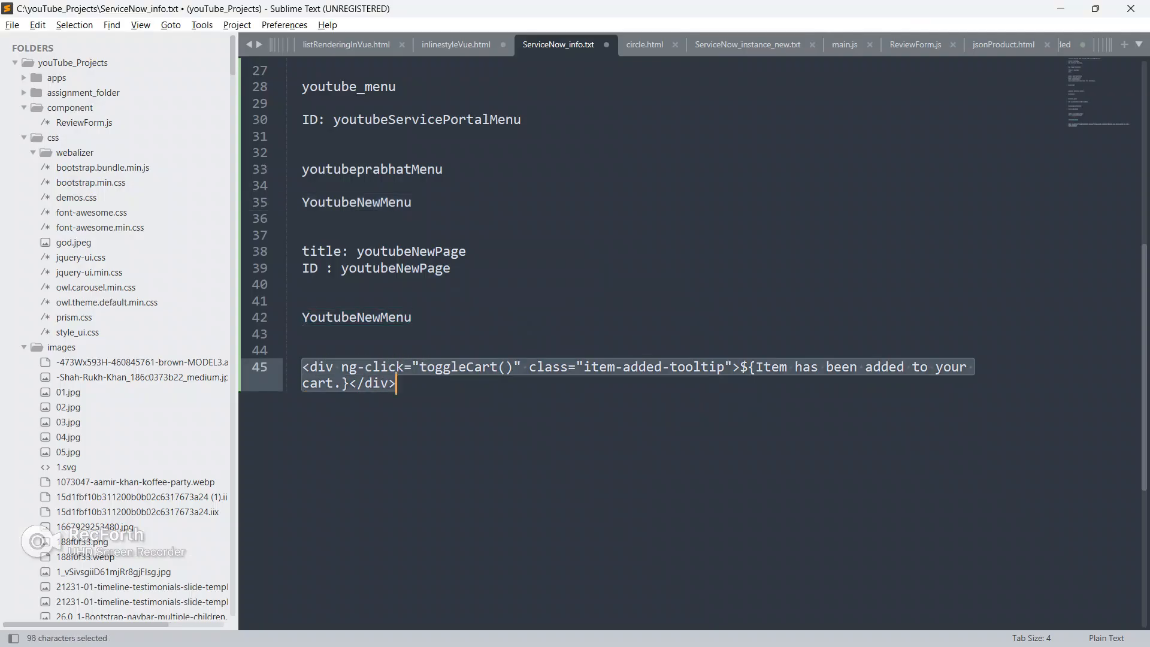
key(alt+Tab)
click(210, 213)
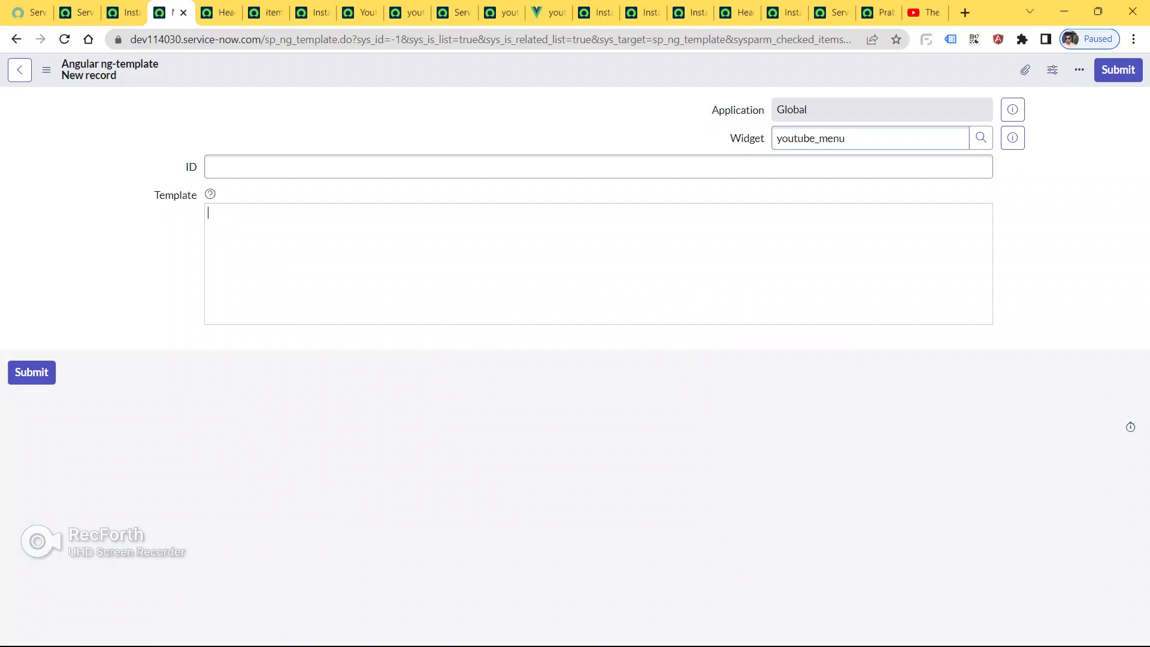
key(ctrl+v)
click(209, 167)
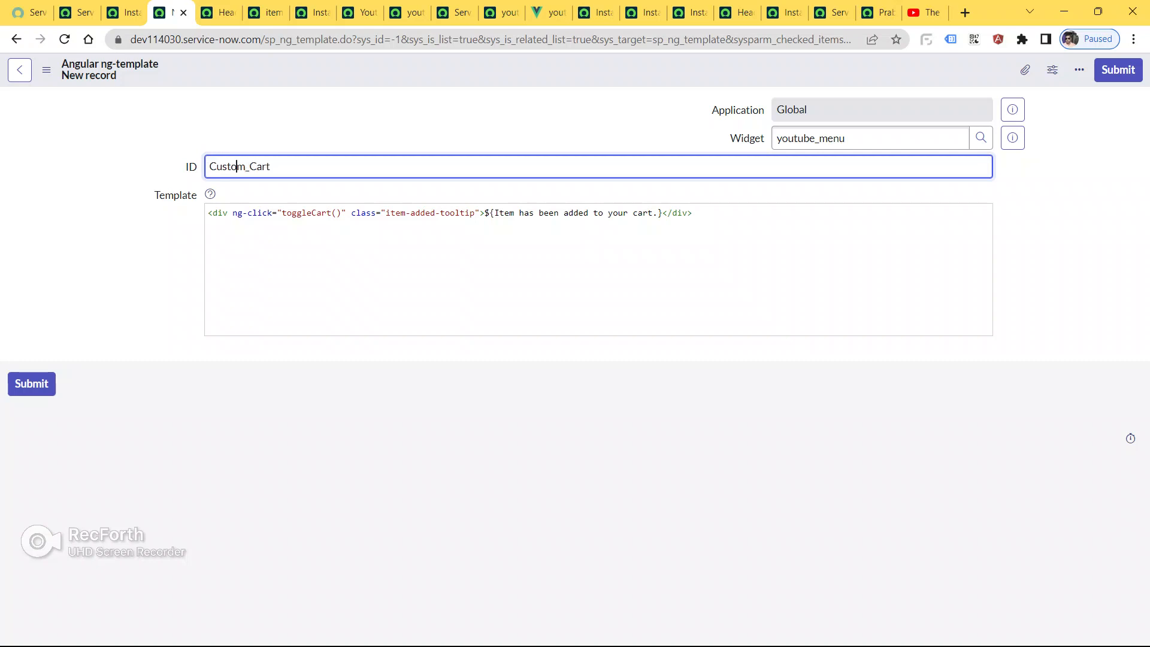
- Copy the Custom_Cart ID to the end of ServiceNow_info.txt in Sublime Text, three lines below the div snippet, and return to Chrome
double_click(237, 166)
key(ctrl+c)
key(alt+Tab)
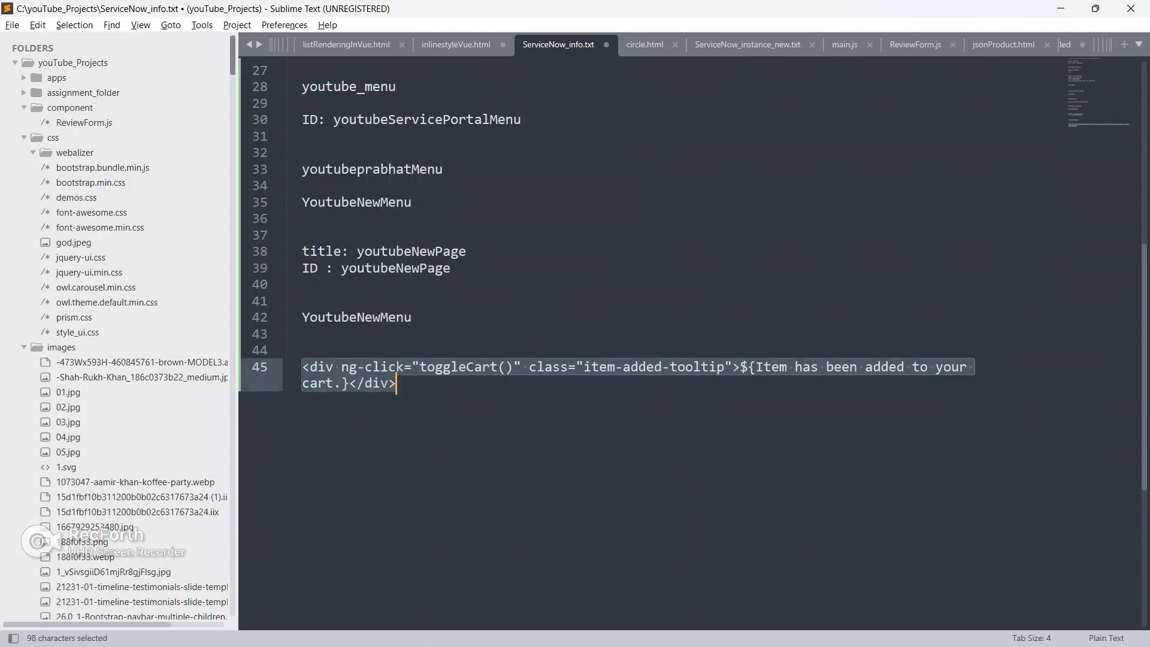
key(Right)
key(Return)
key(Return)
key(Return)
key(ctrl+v)
key(alt+Tab)
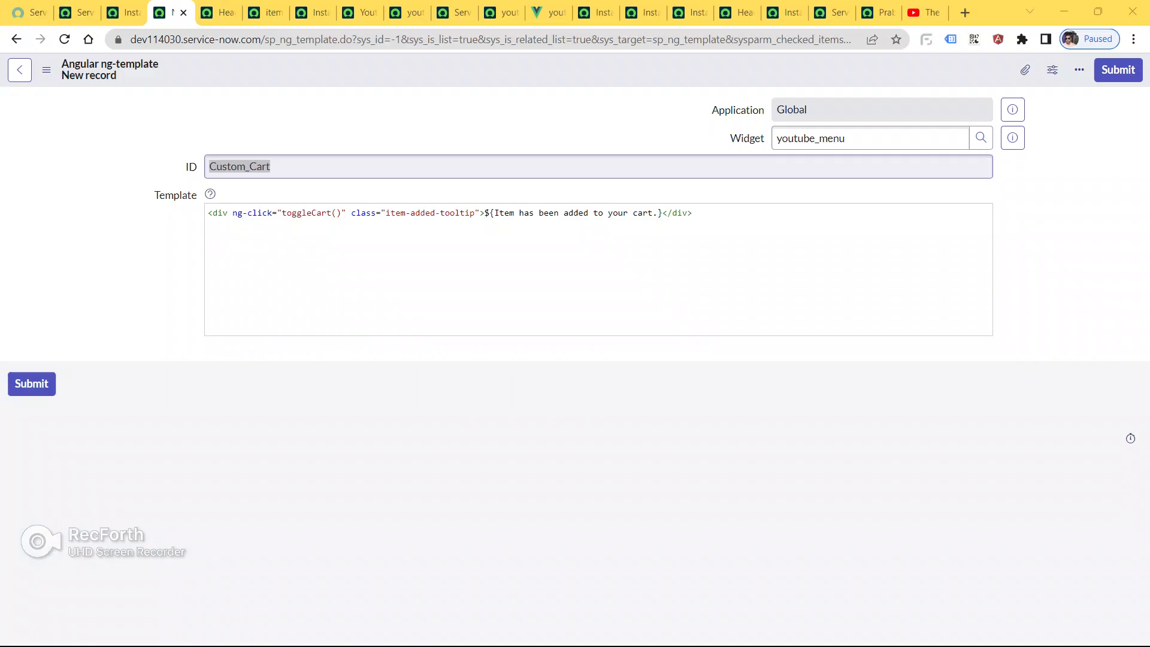
- Submit the Custom_Cart ng-template and reload the youtubesr portal page
click(1118, 70)
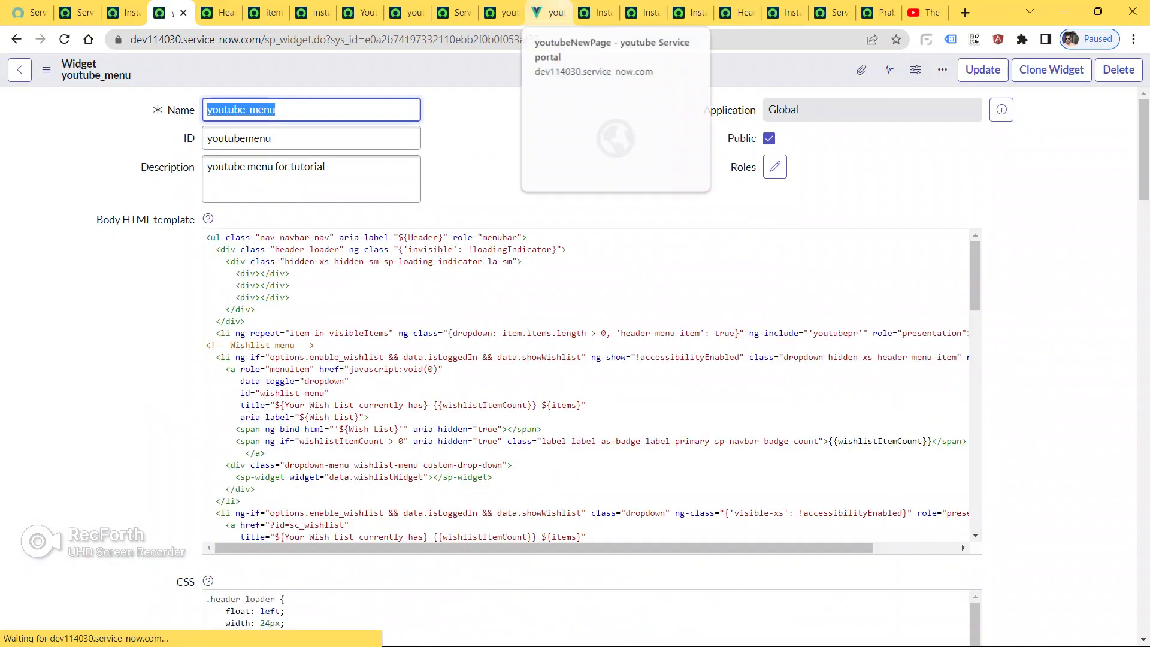
click(546, 13)
key(ctrl+l)
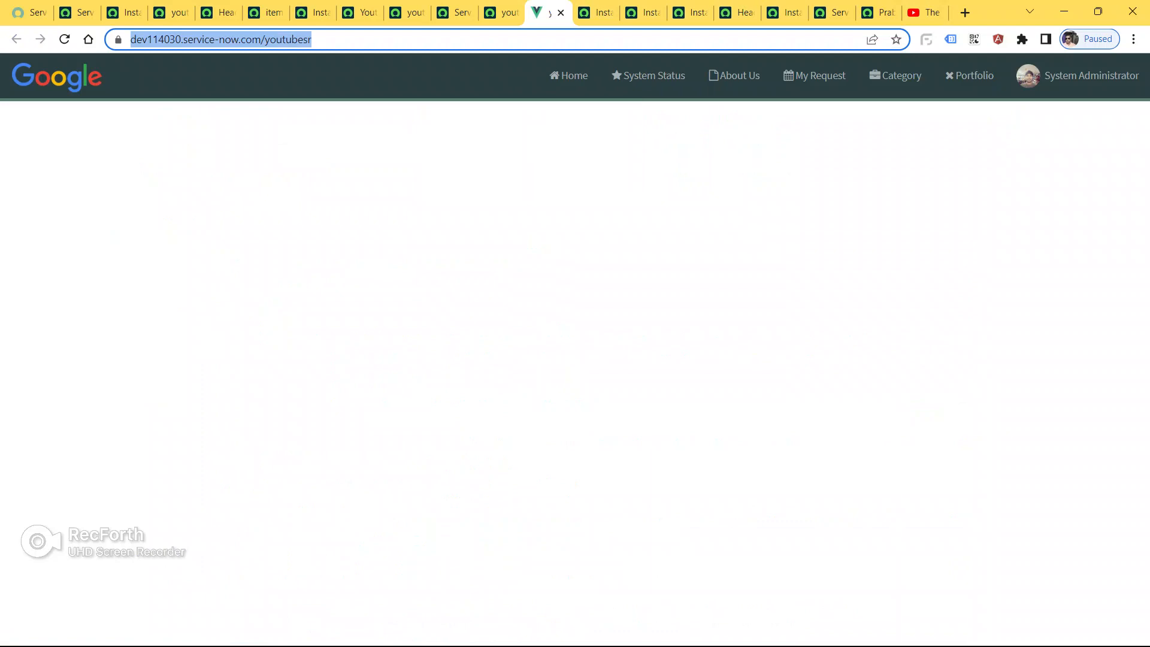
key(Return)
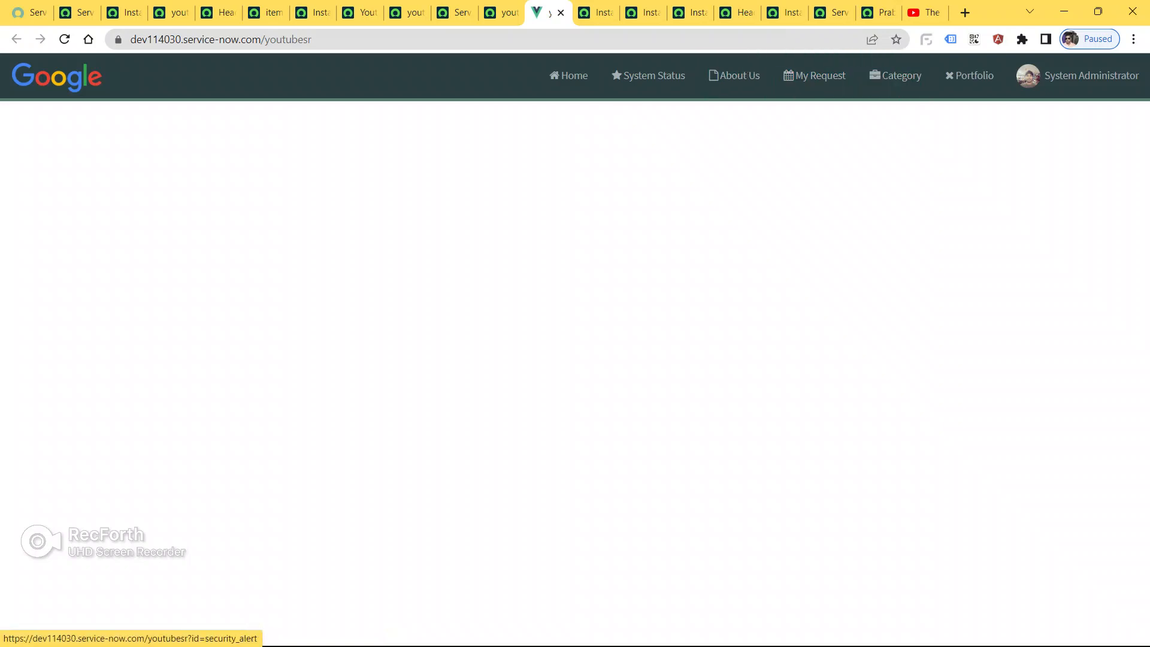
- Open the item-added-tooltip.html ng-template of the Header Menu widget separately and examine its ID
click(124, 12)
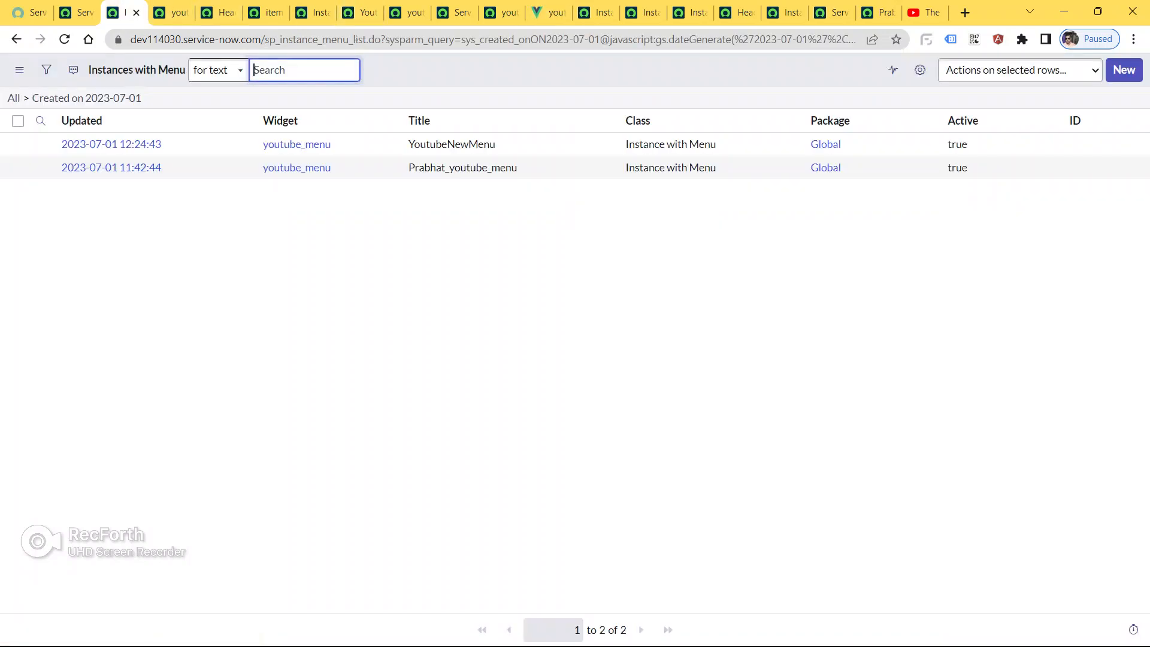
click(172, 12)
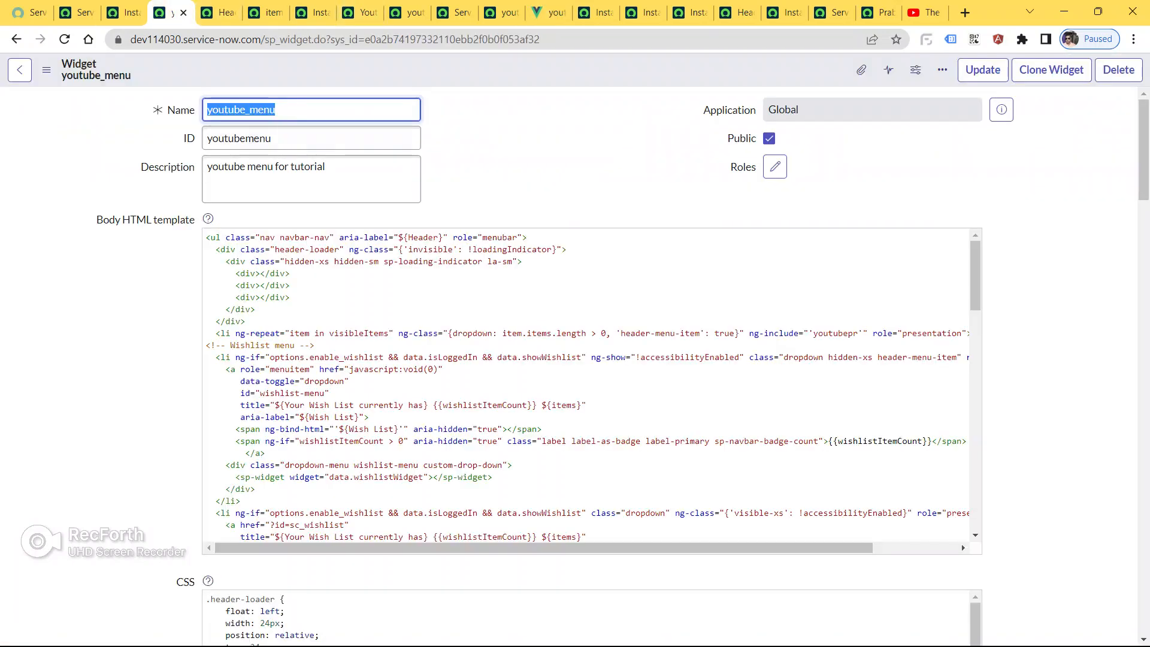
click(220, 12)
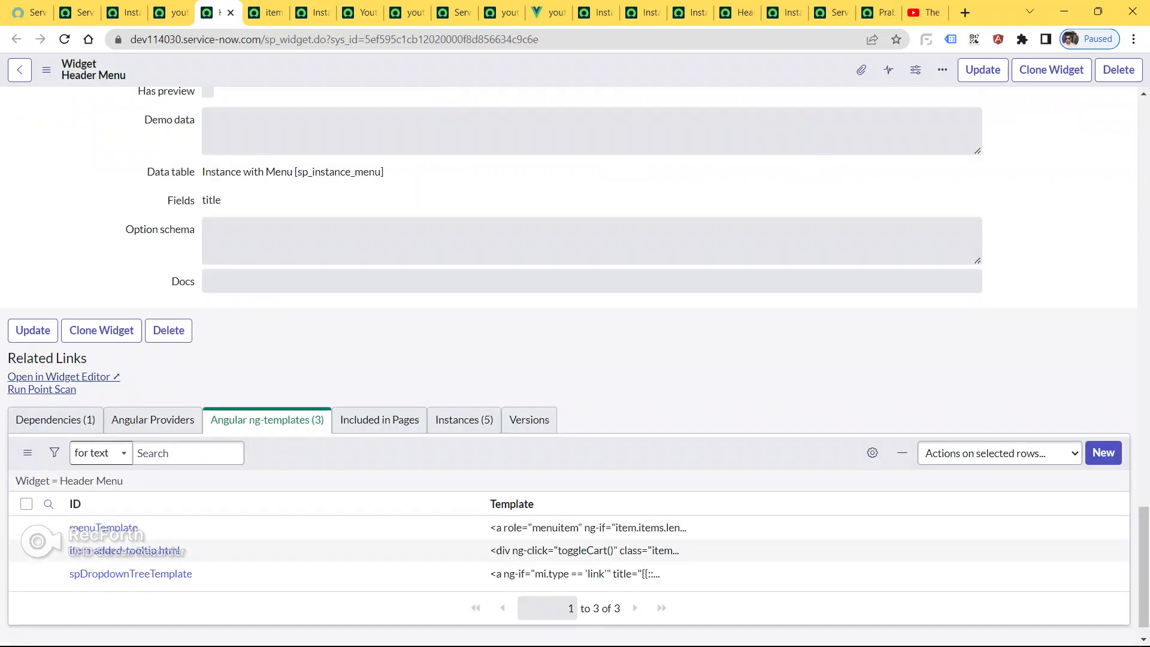
ctrl+click(124, 550)
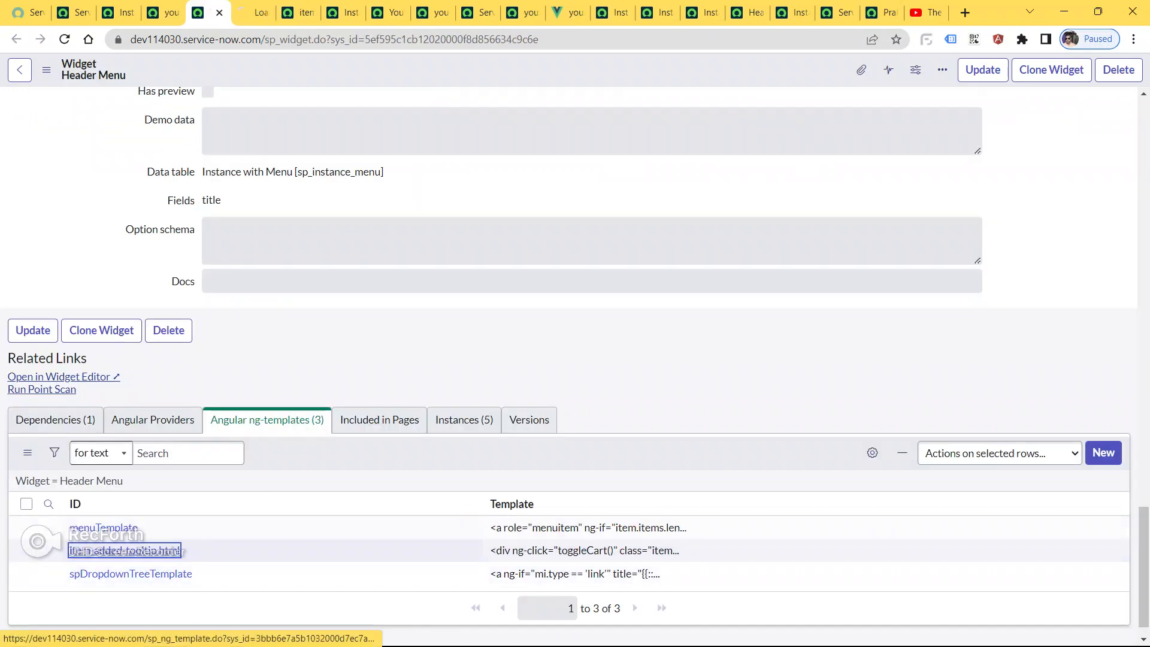
key(ctrl+Tab)
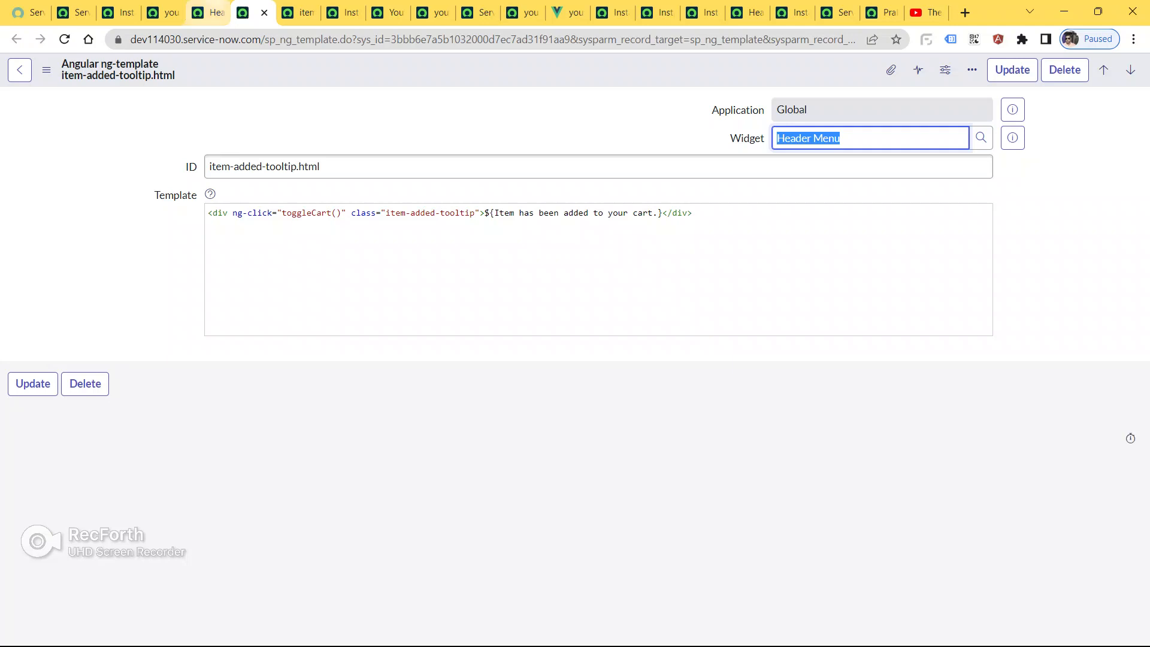
double_click(247, 166)
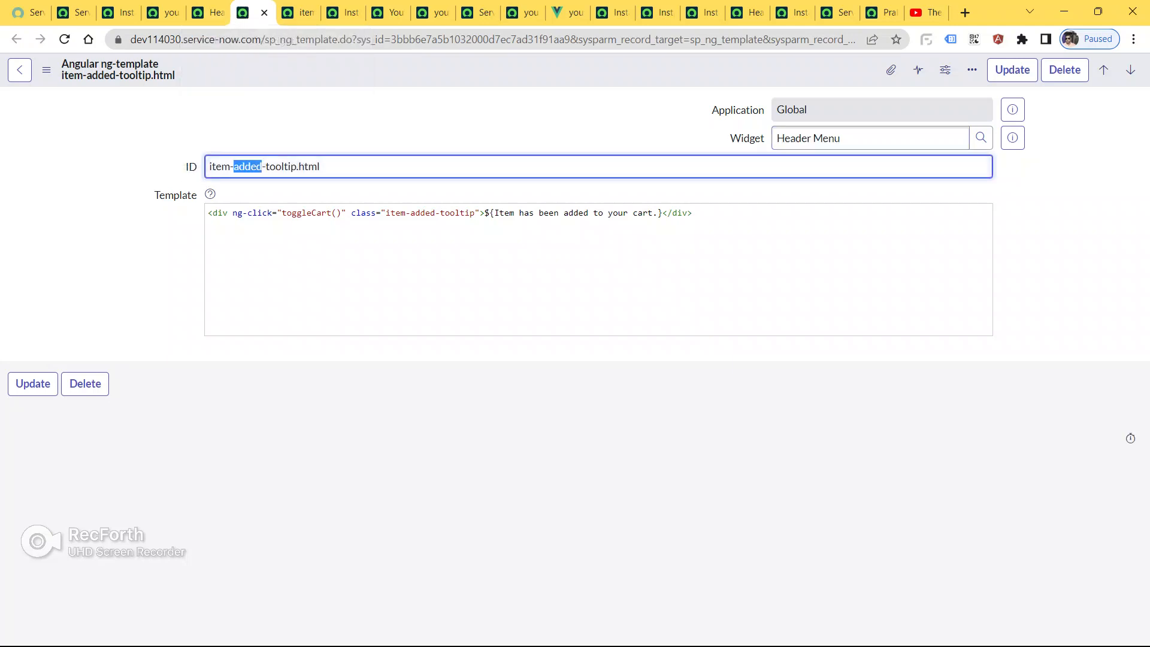
key(ctrl+a)
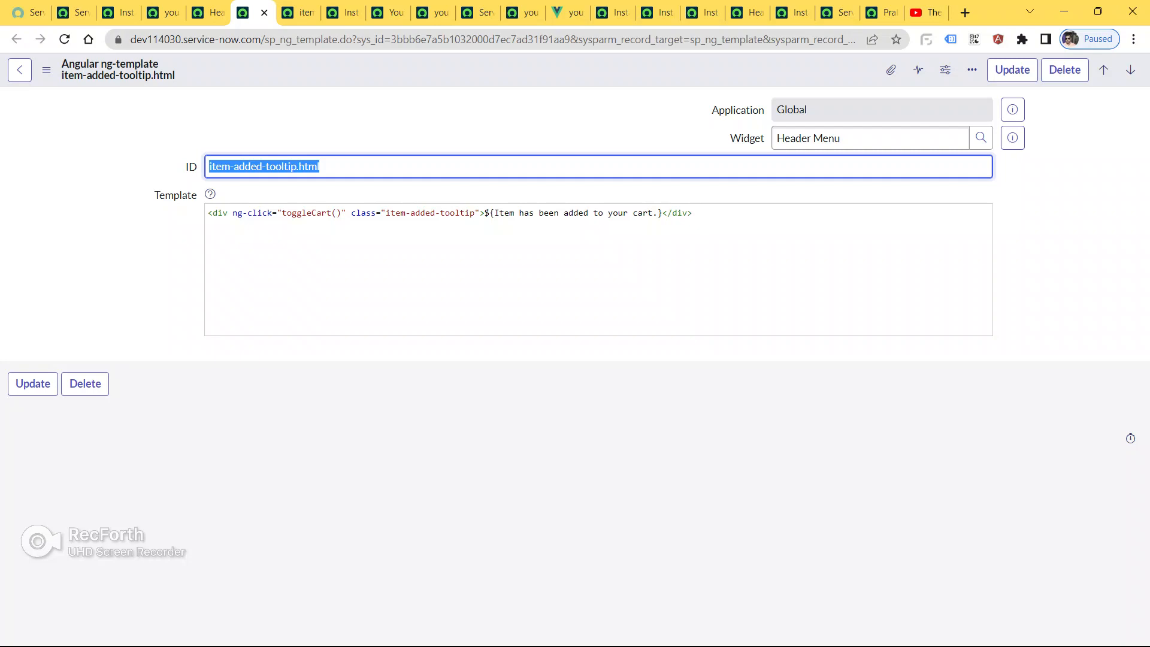
- Reload the youtube_menu widget record and open its Custom_Cart ng-template in a separate tab
key(ctrl+shift+Tab)
key(ctrl+shift+Tab)
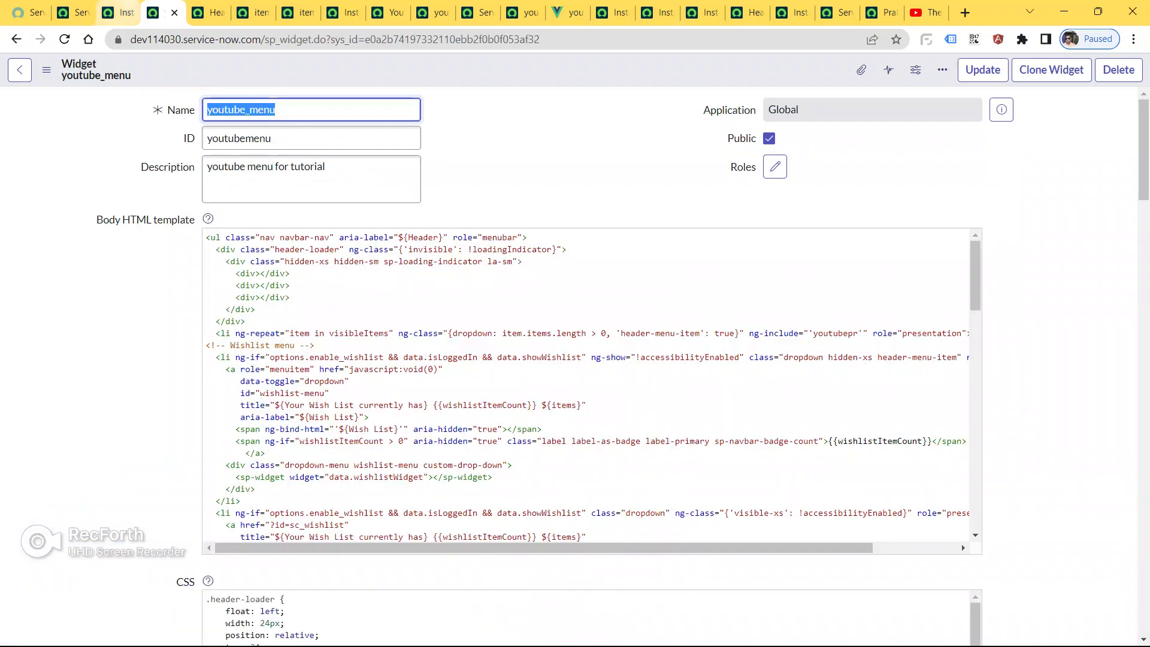
scroll(574, 360, down, 20)
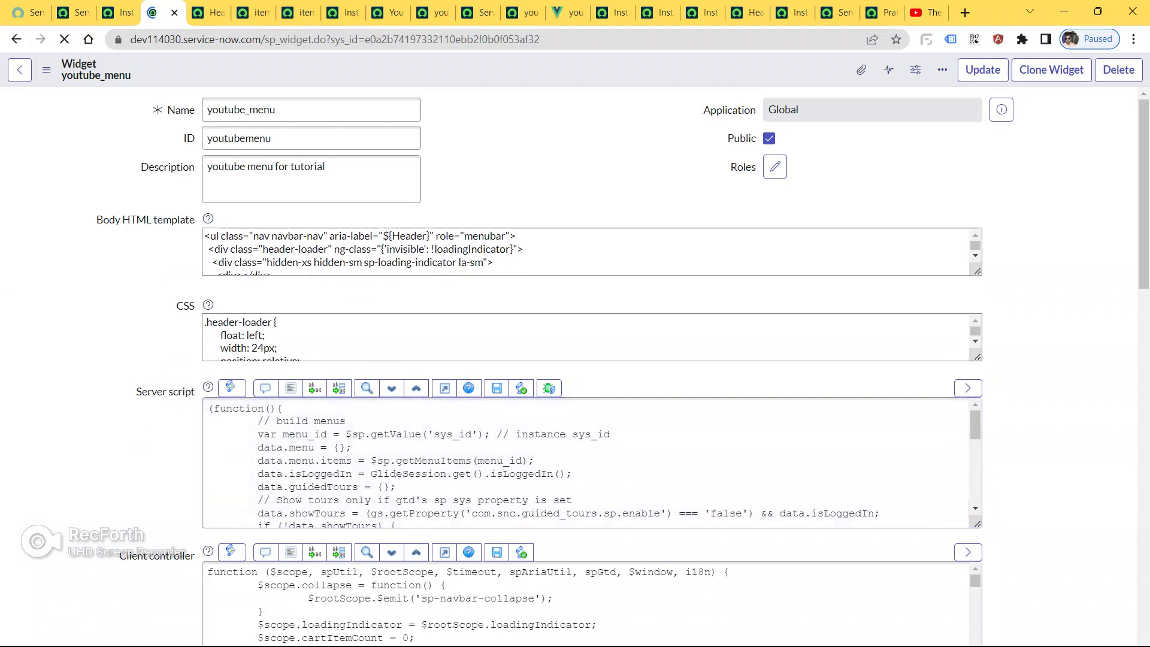
click(254, 12)
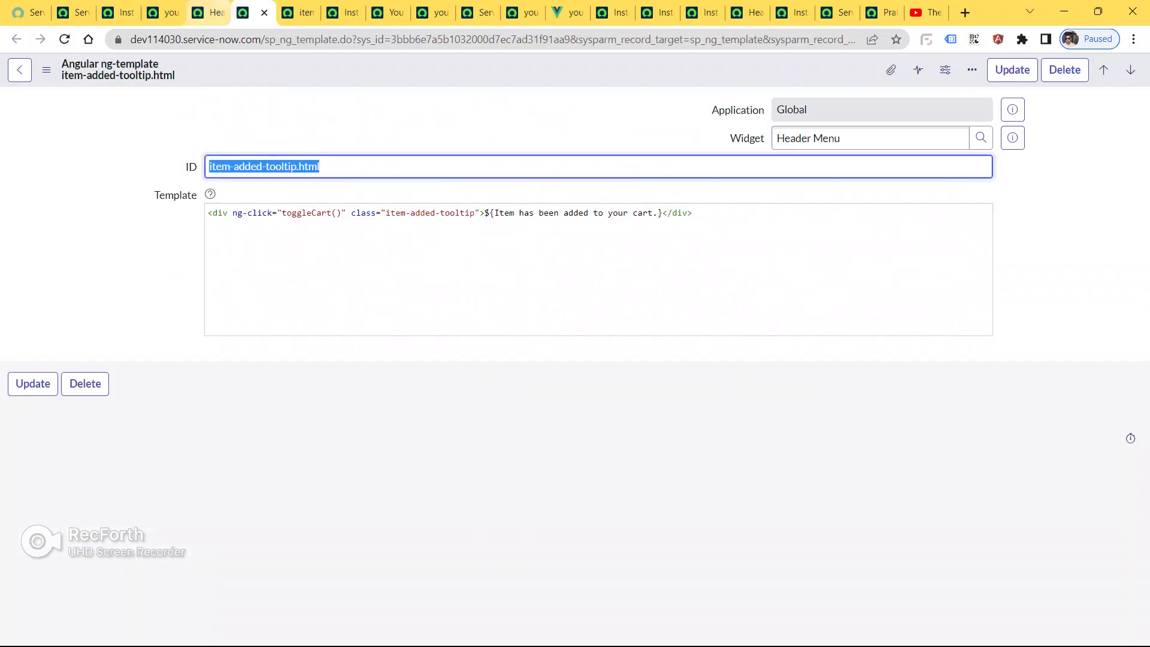
click(157, 12)
scroll(575, 359, down, 15)
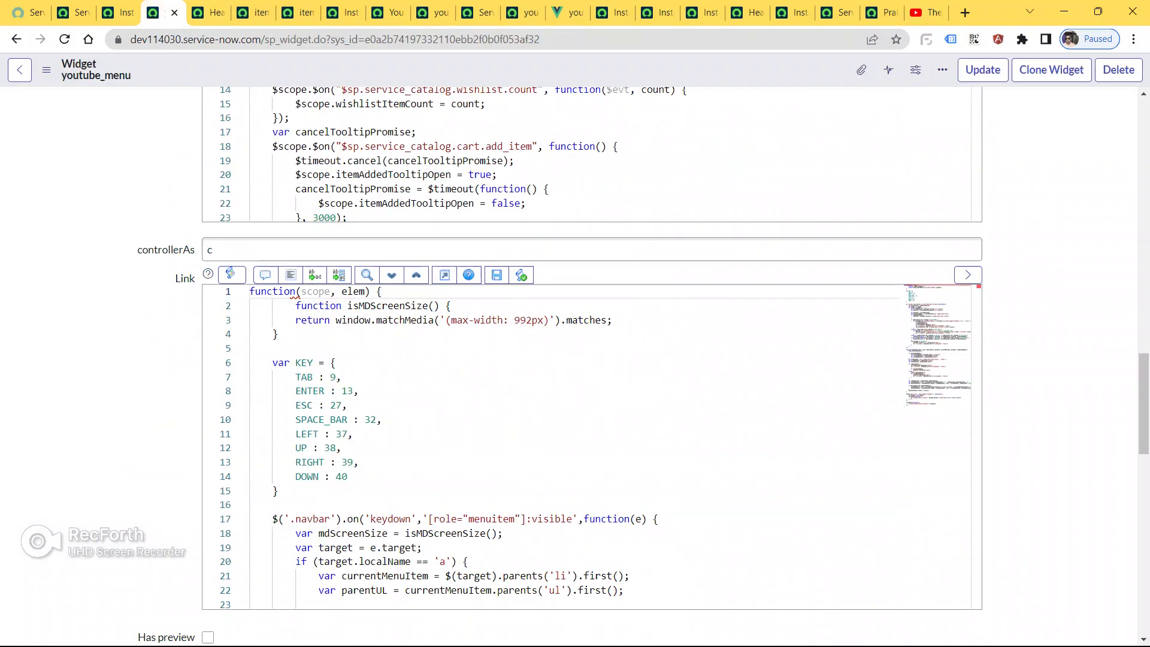
right_click(100, 520)
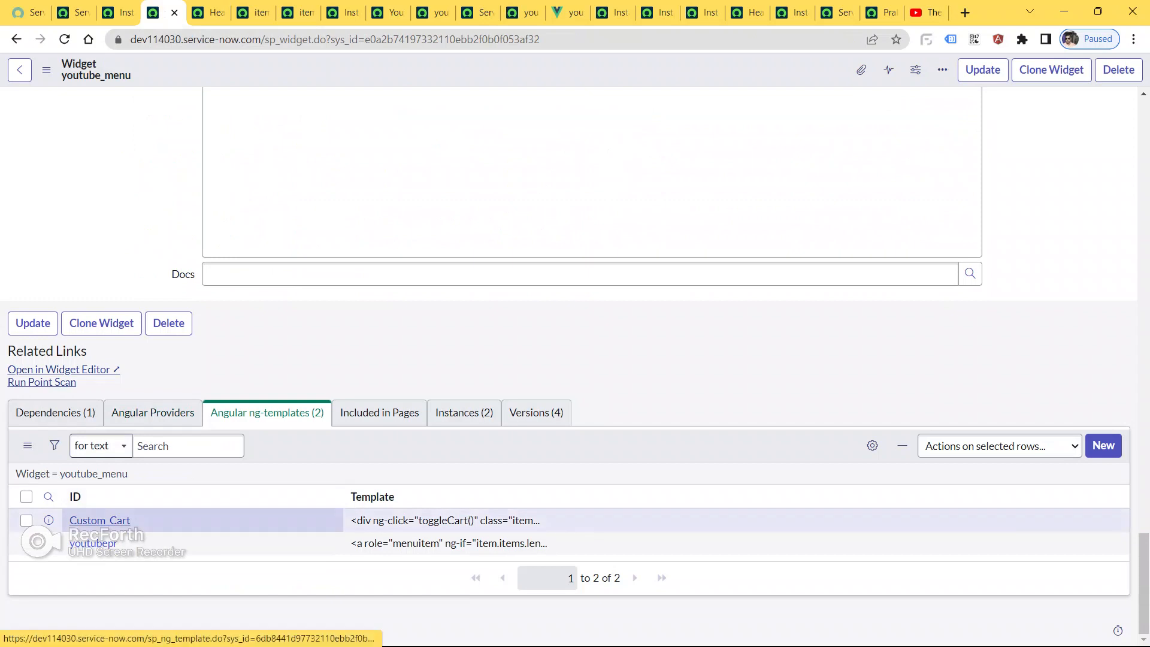
click(210, 251)
click(202, 12)
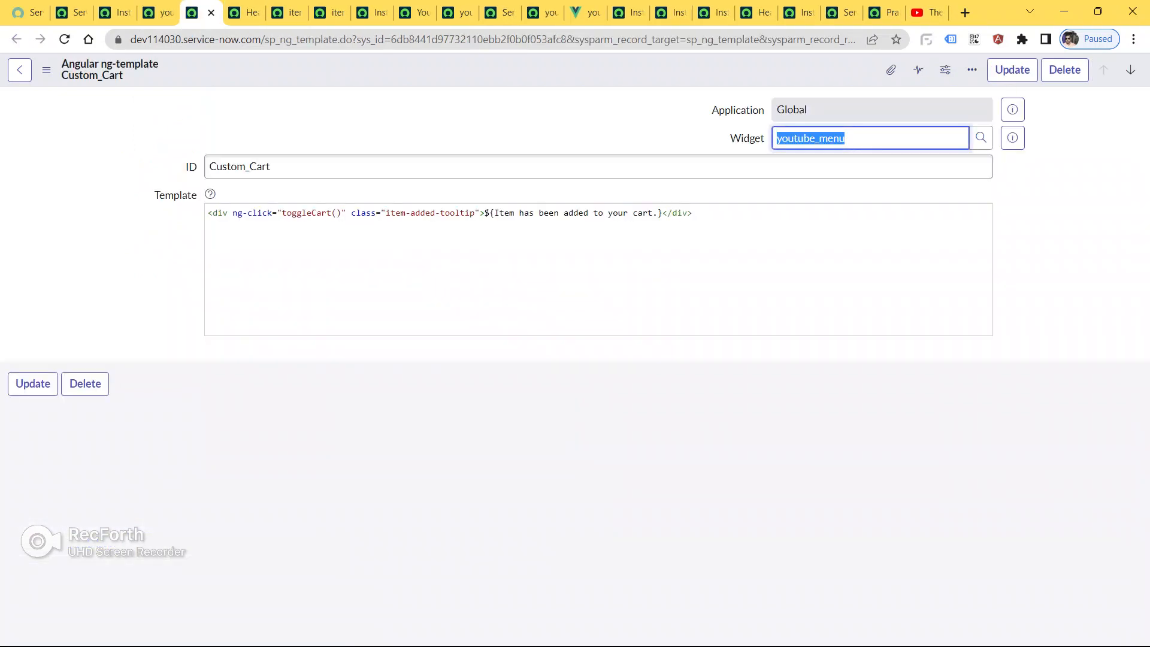
- Set the ng-template's ID to Custom_Cart.html, save the record, and reload the youtubesr portal page
click(273, 167)
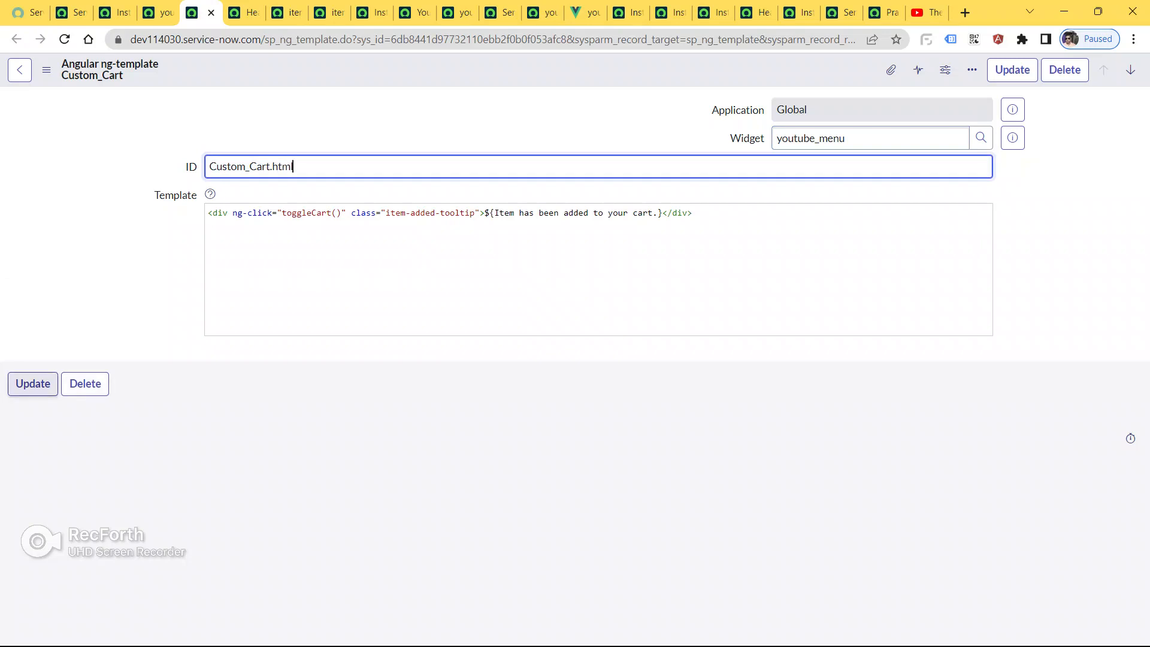
click(33, 384)
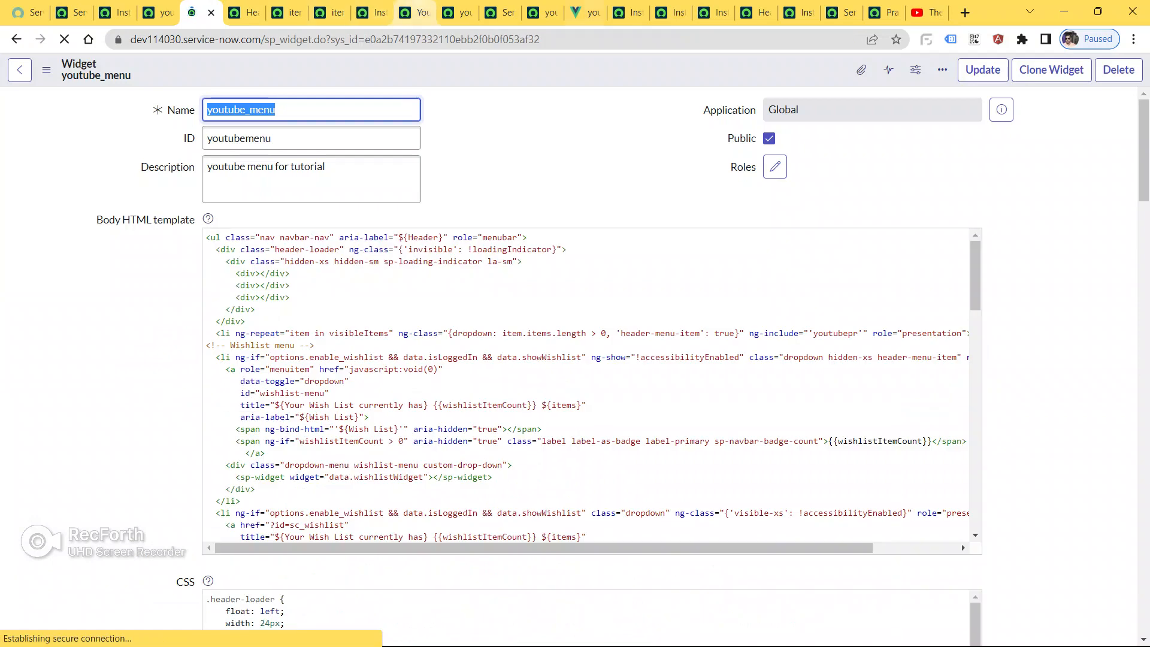
click(585, 13)
key(ctrl+l)
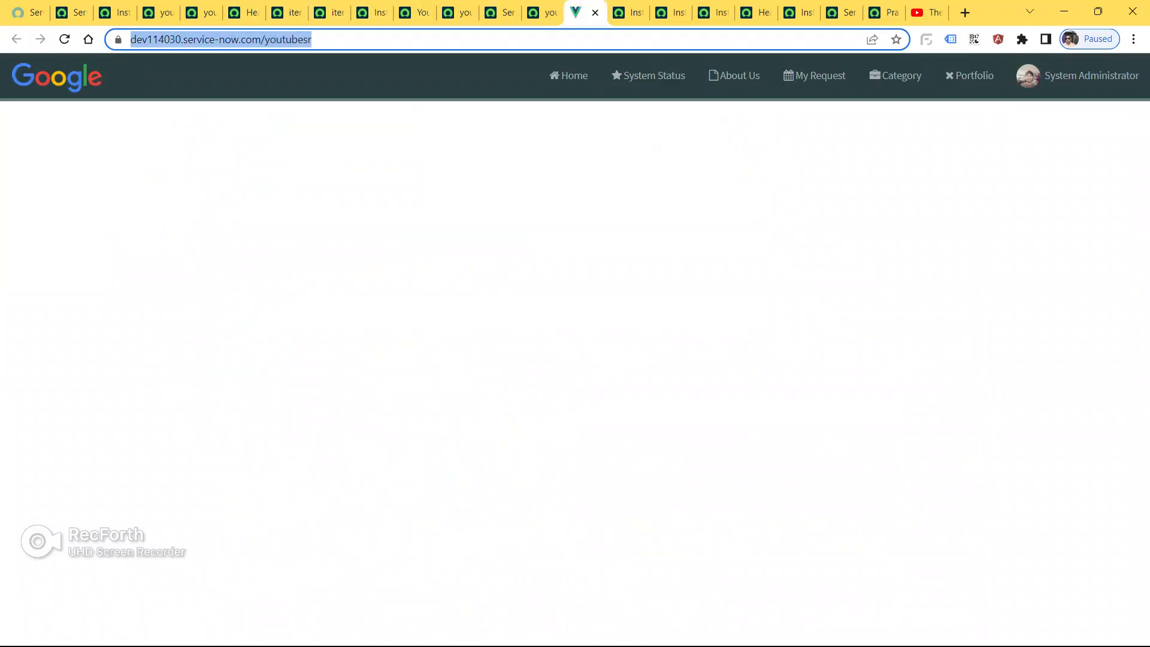
key(Return)
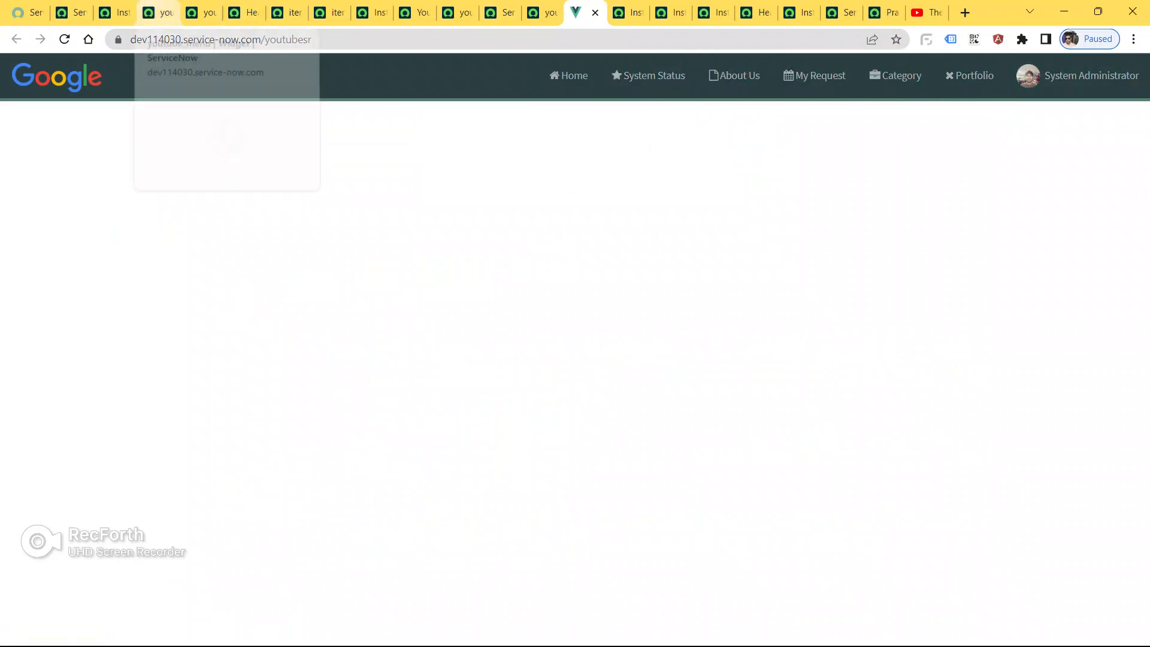
- Open the youtube_menu widget of the YoutubeNewMenu instance in a separate tab and examine its Body HTML template
click(115, 12)
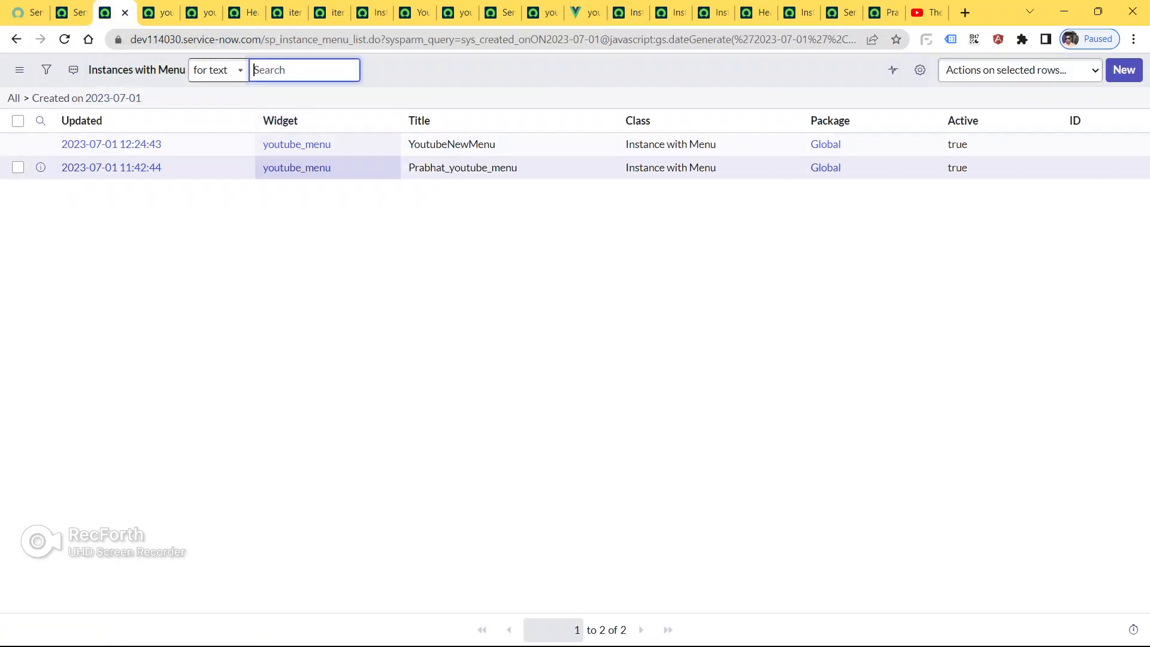
ctrl+click(296, 144)
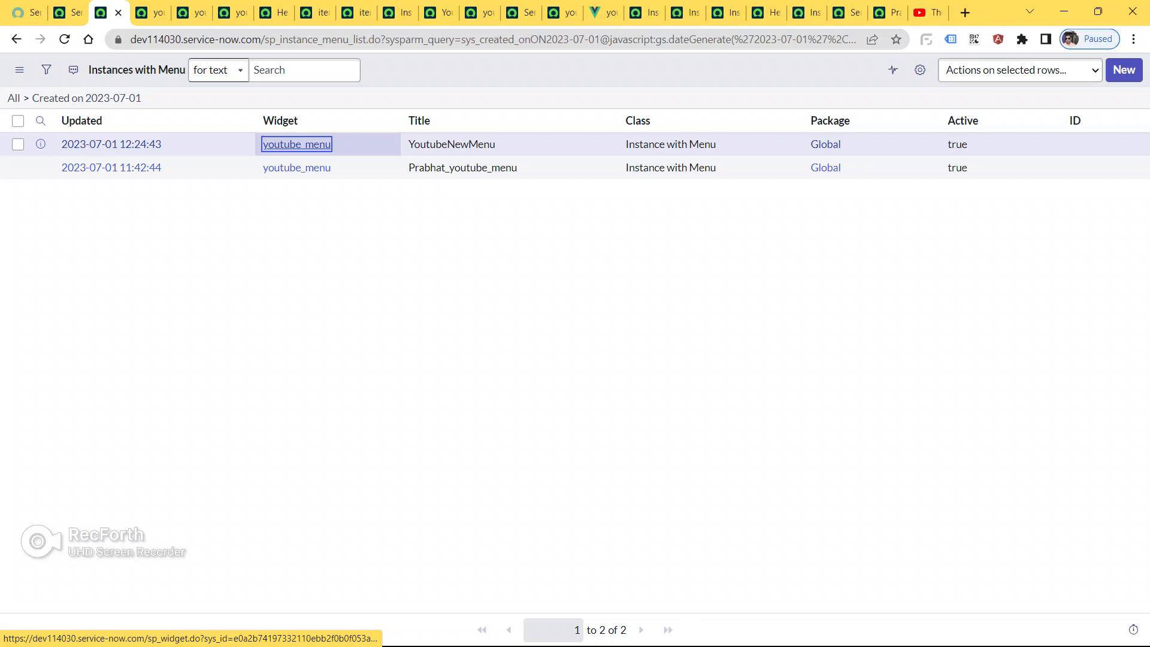
click(150, 13)
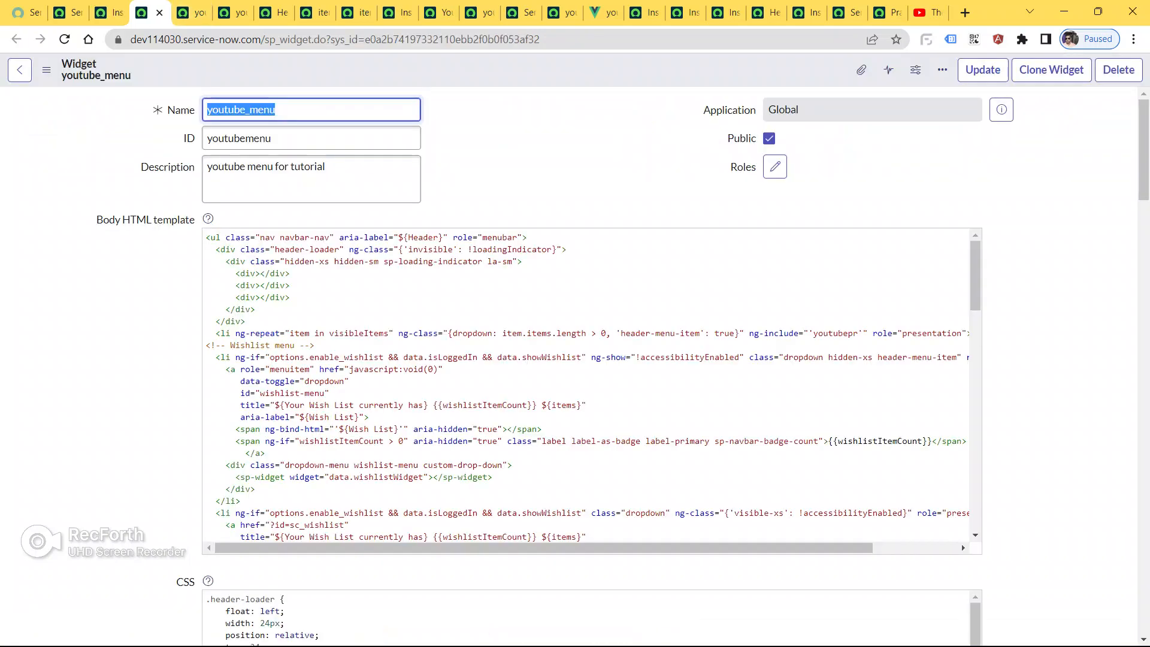
scroll(575, 359, down, 6)
scroll(575, 359, up, 6)
scroll(587, 386, down, 1)
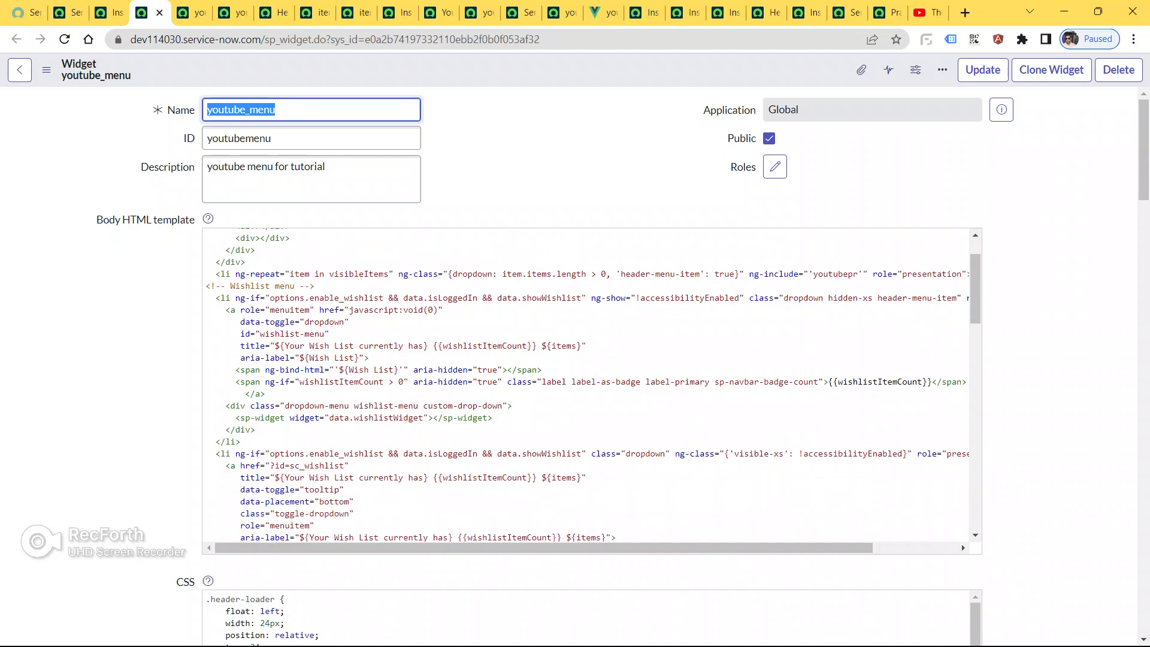
scroll(587, 386, up, 1)
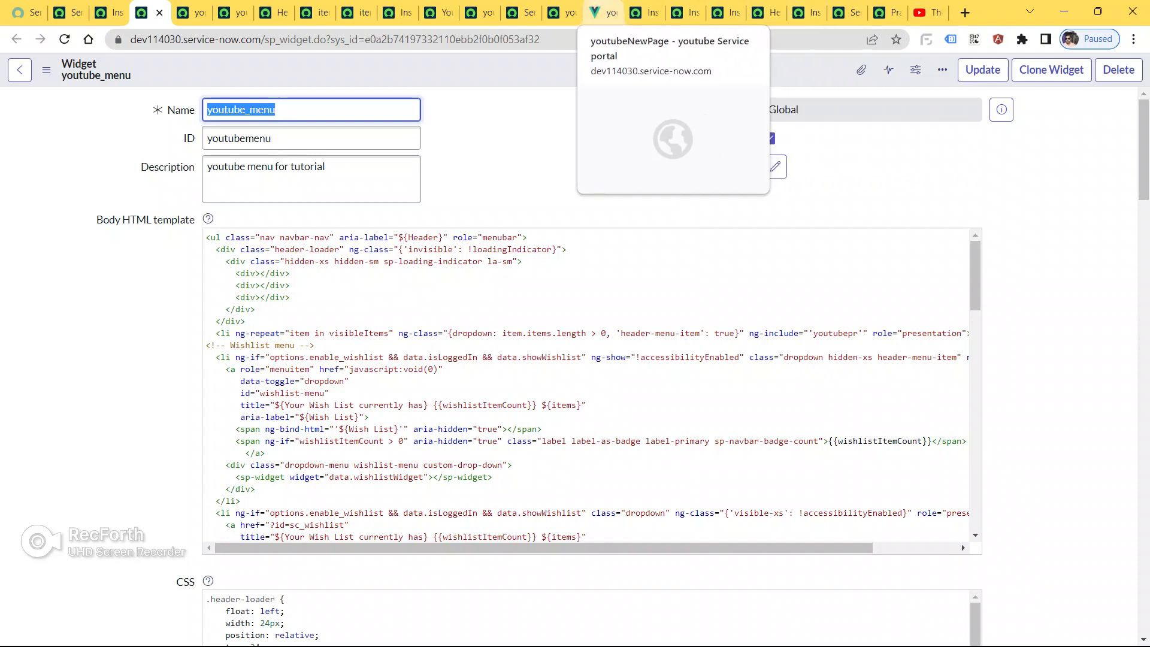
- Compare the youtubesr portal header with the pp portal's header and inspect the pp portal's Cart dropdown
click(600, 12)
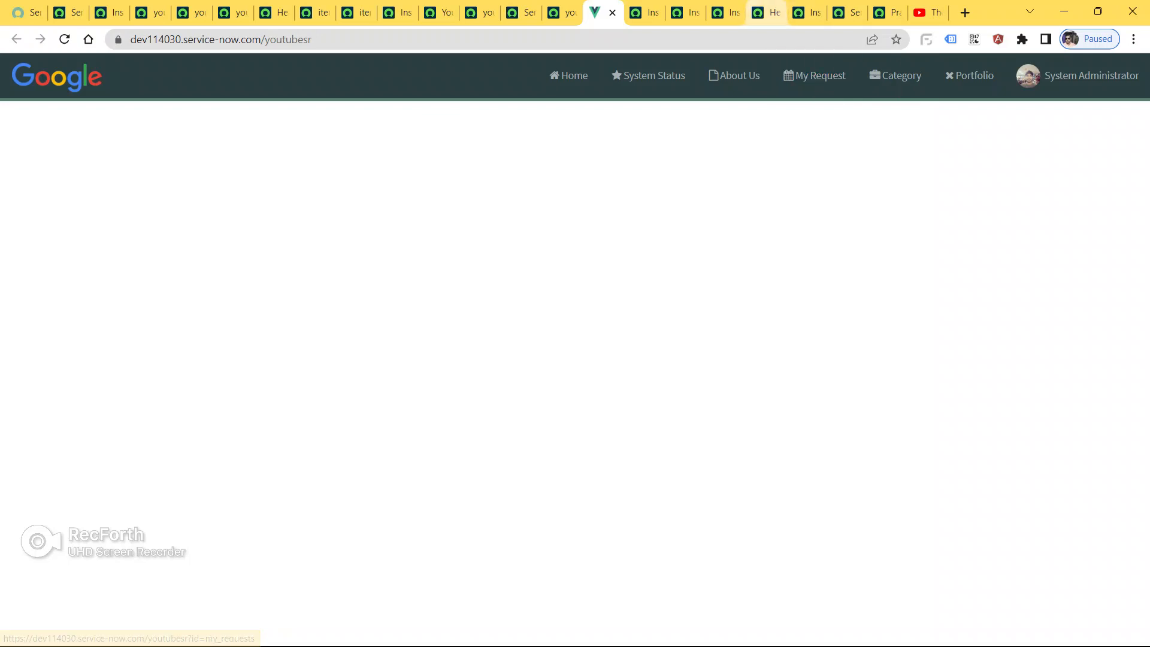
click(883, 12)
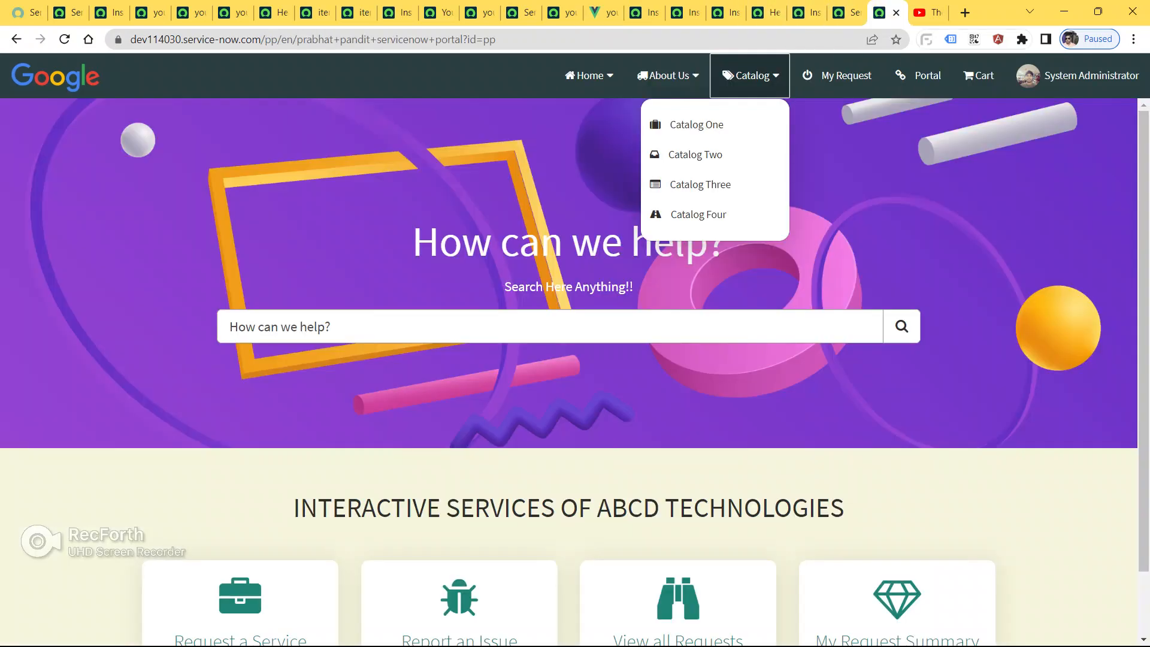
click(978, 76)
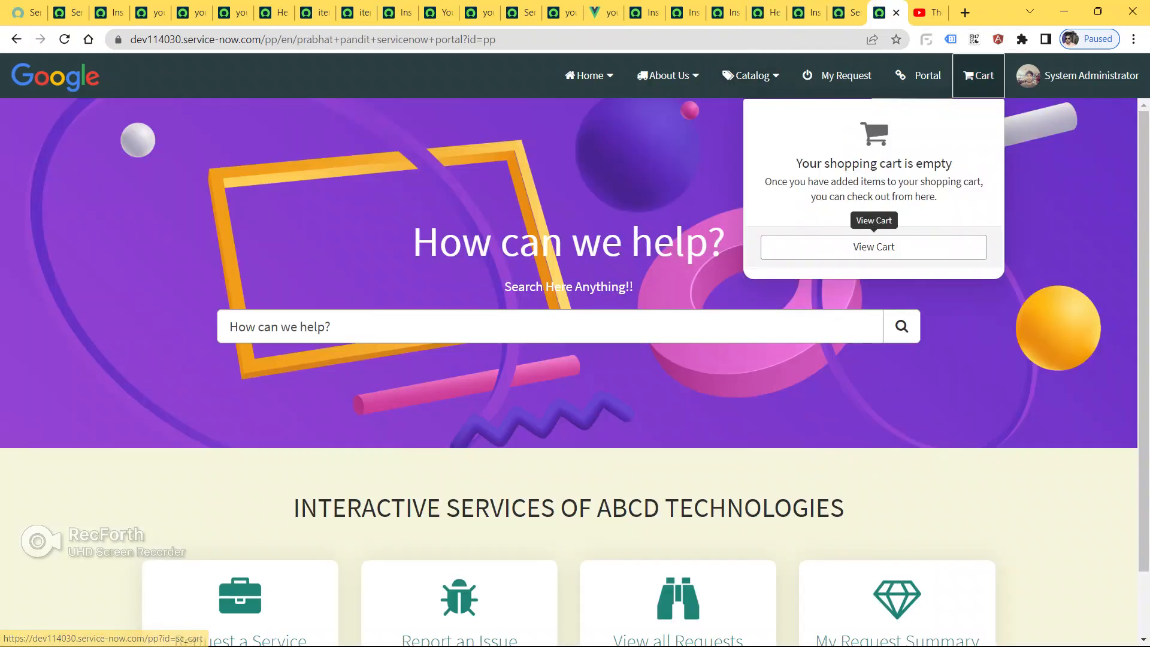
click(670, 228)
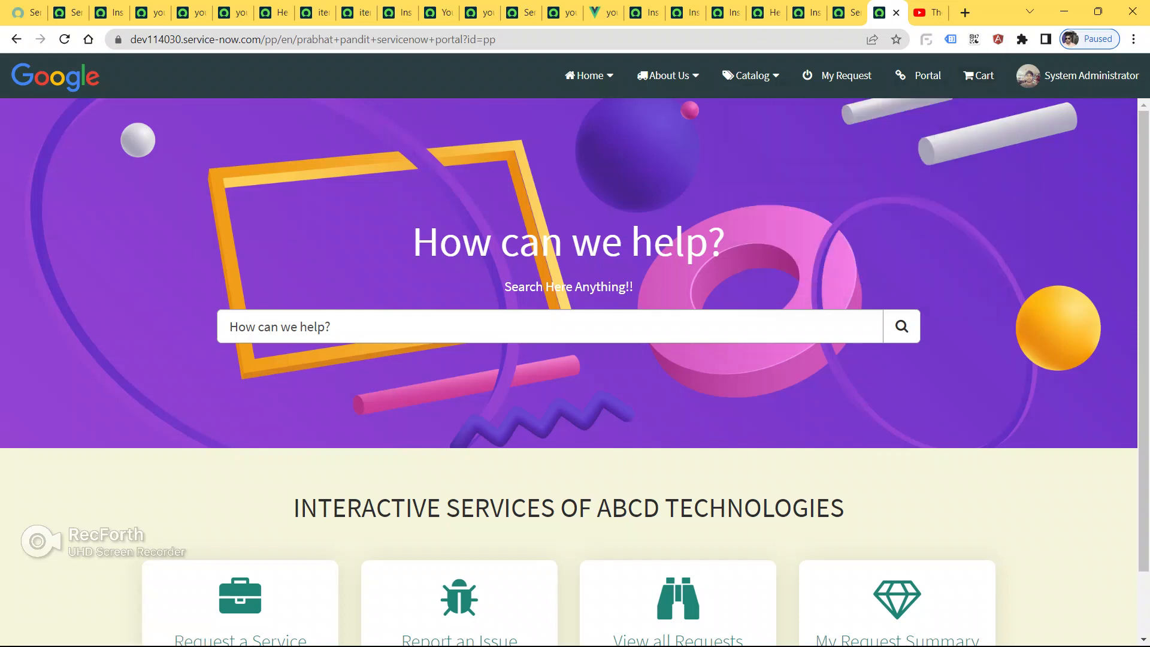
- Open the full Service Portal Menus list from the ServiceNow home page in a separate tab
click(65, 12)
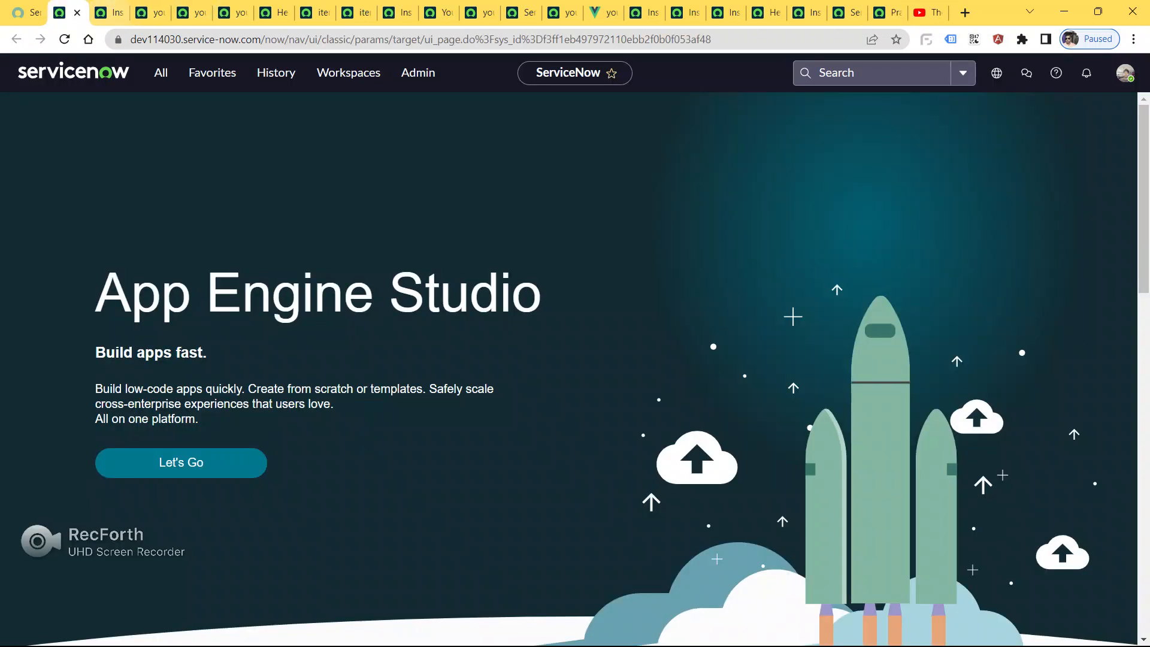
click(109, 12)
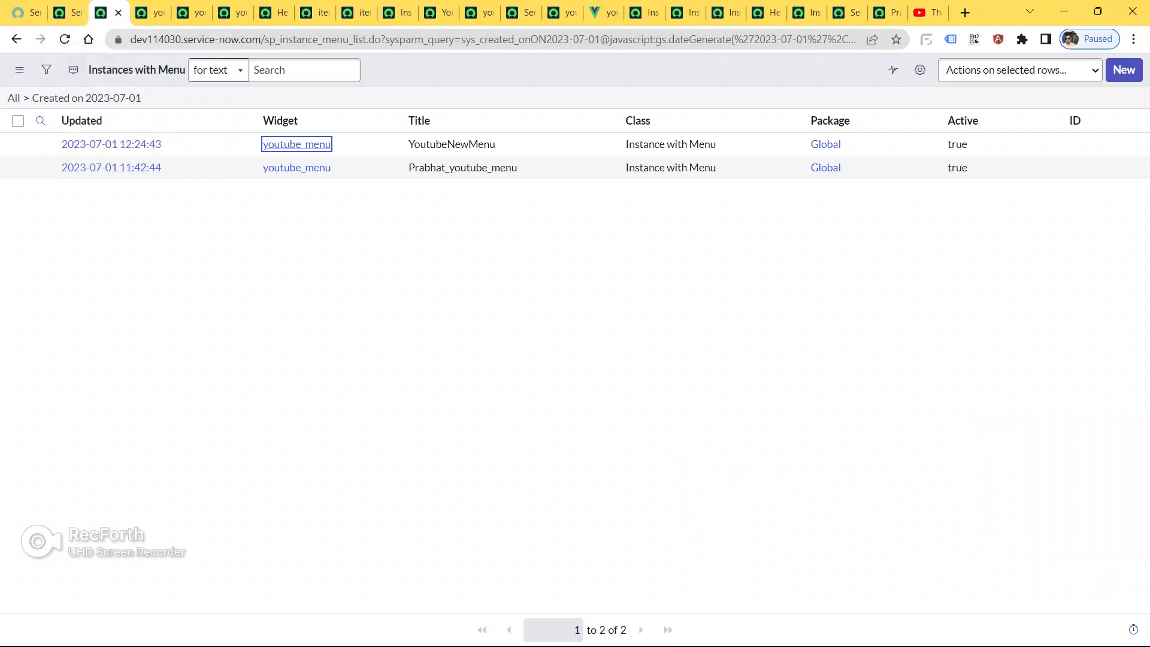
click(67, 13)
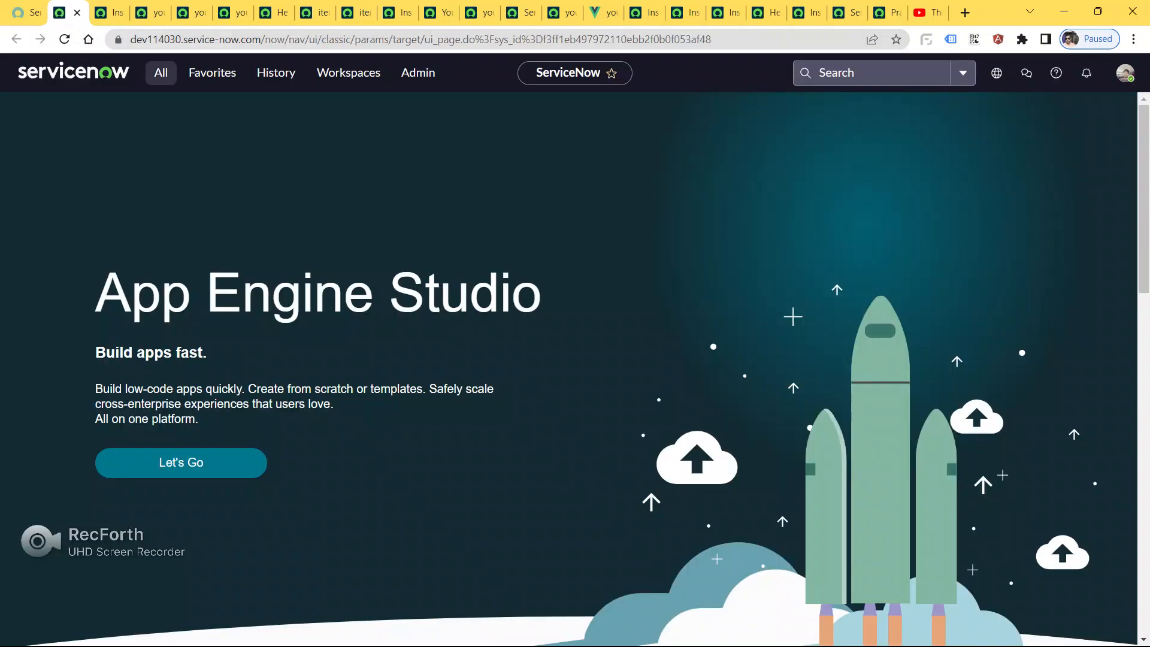
click(161, 72)
ctrl+click(99, 296)
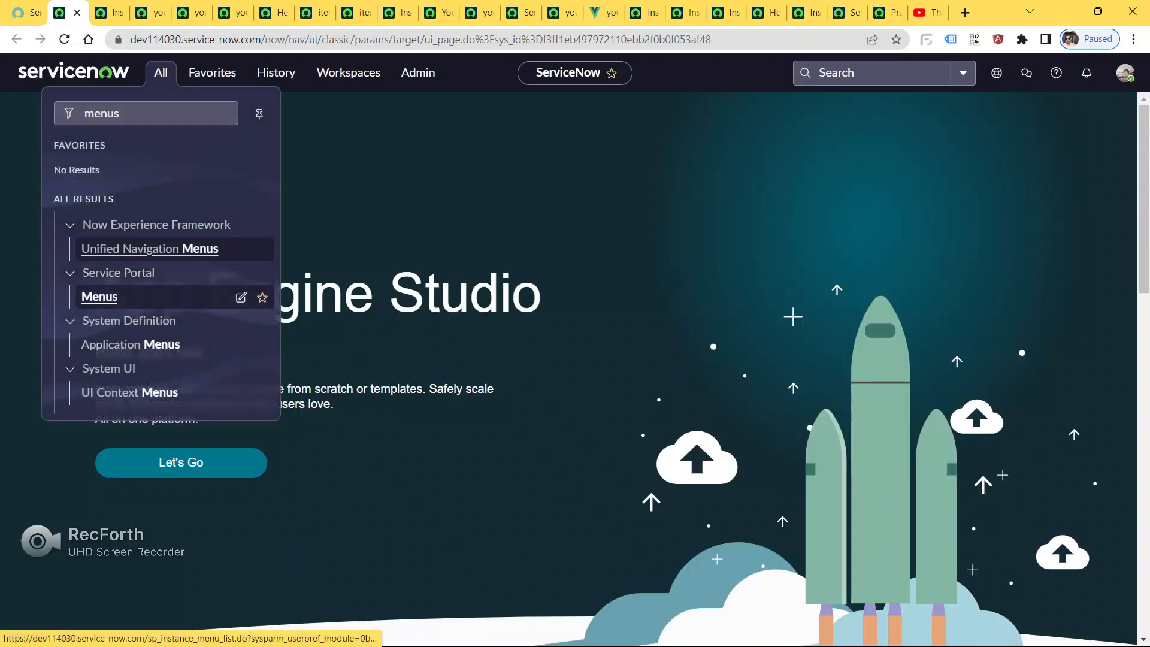
click(106, 13)
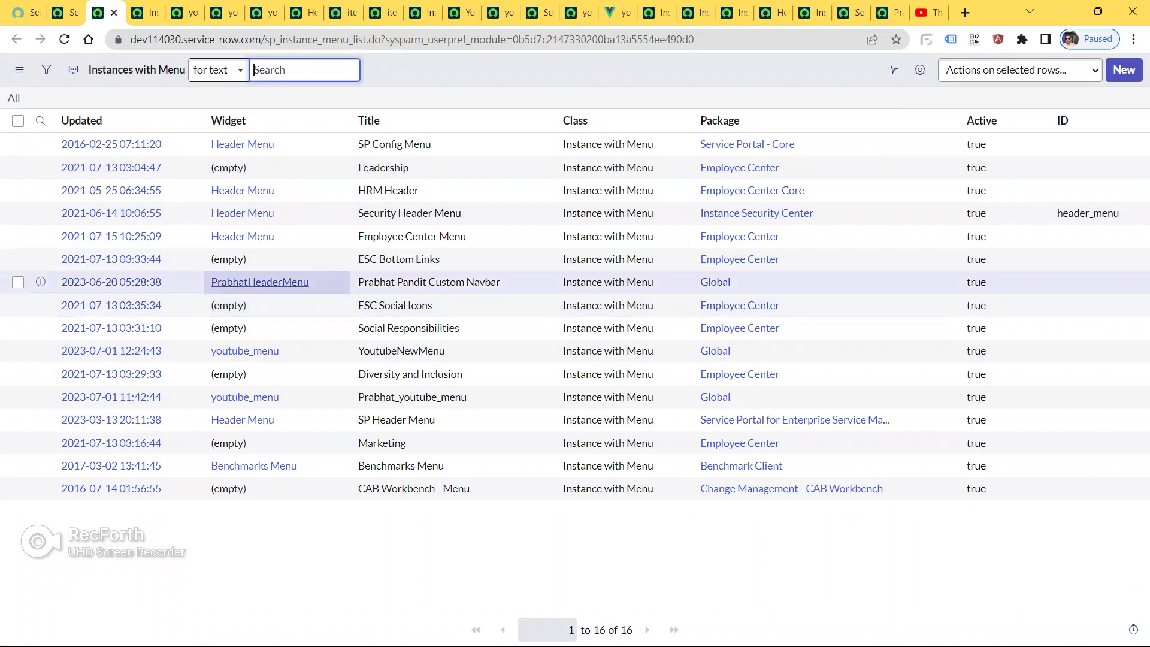
- Open the pp_header widget of the custom navbar menu separately and examine its ng-templates, Body HTML template, CSS and scripts
ctrl+click(259, 282)
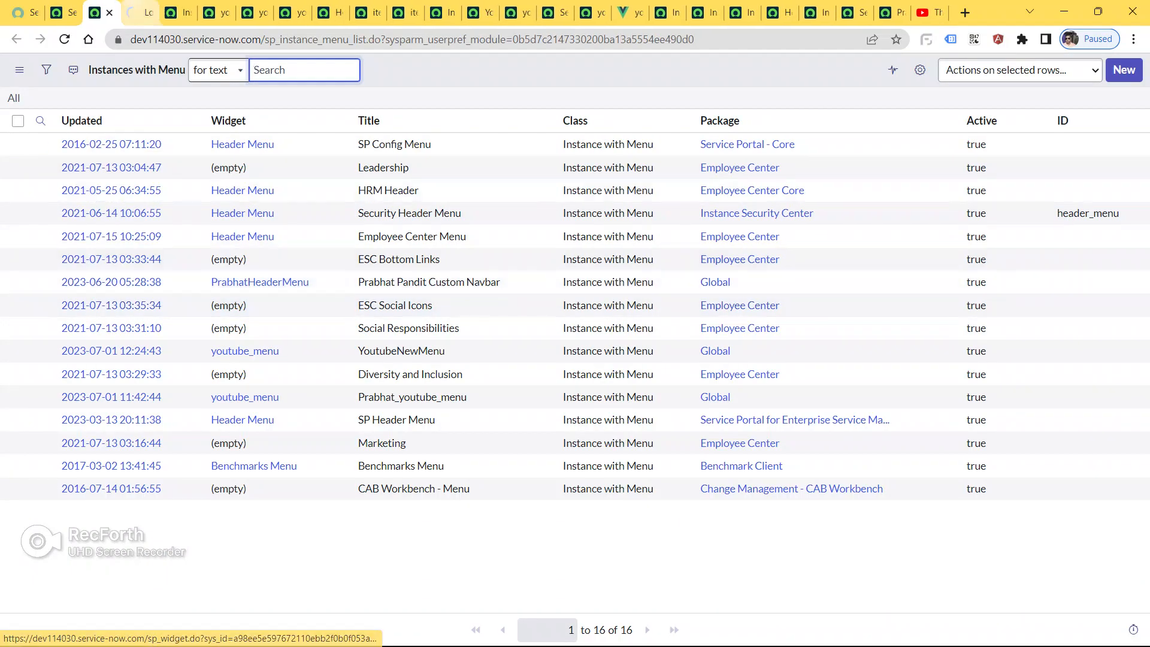
click(139, 13)
scroll(575, 359, down, 20)
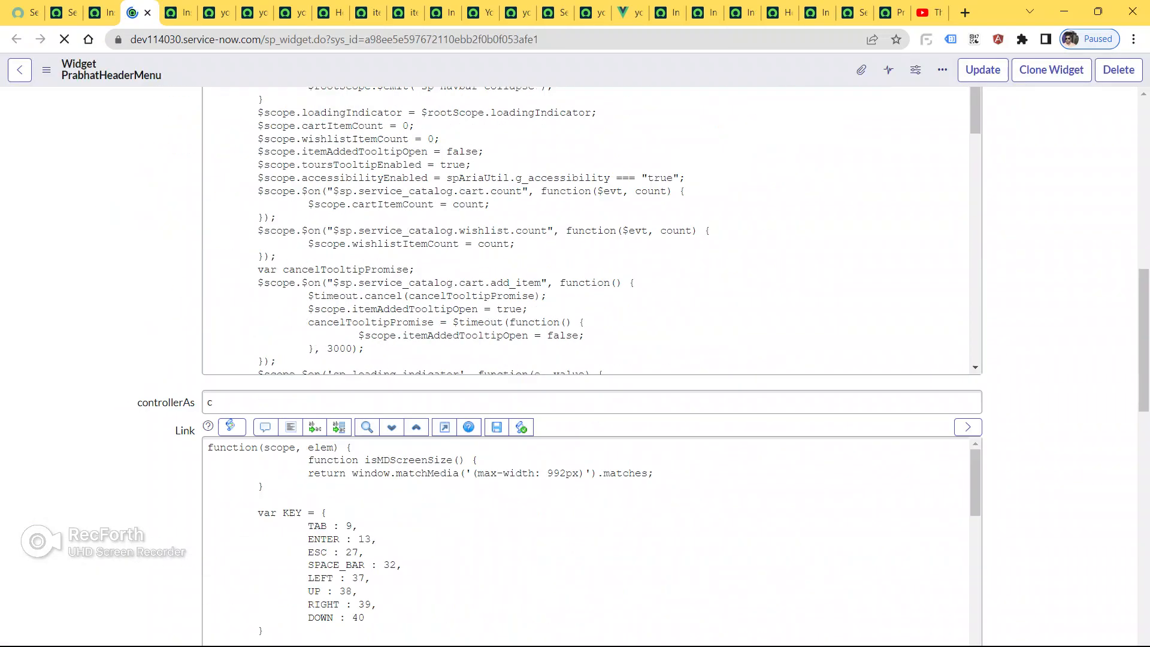
scroll(575, 359, down, 2)
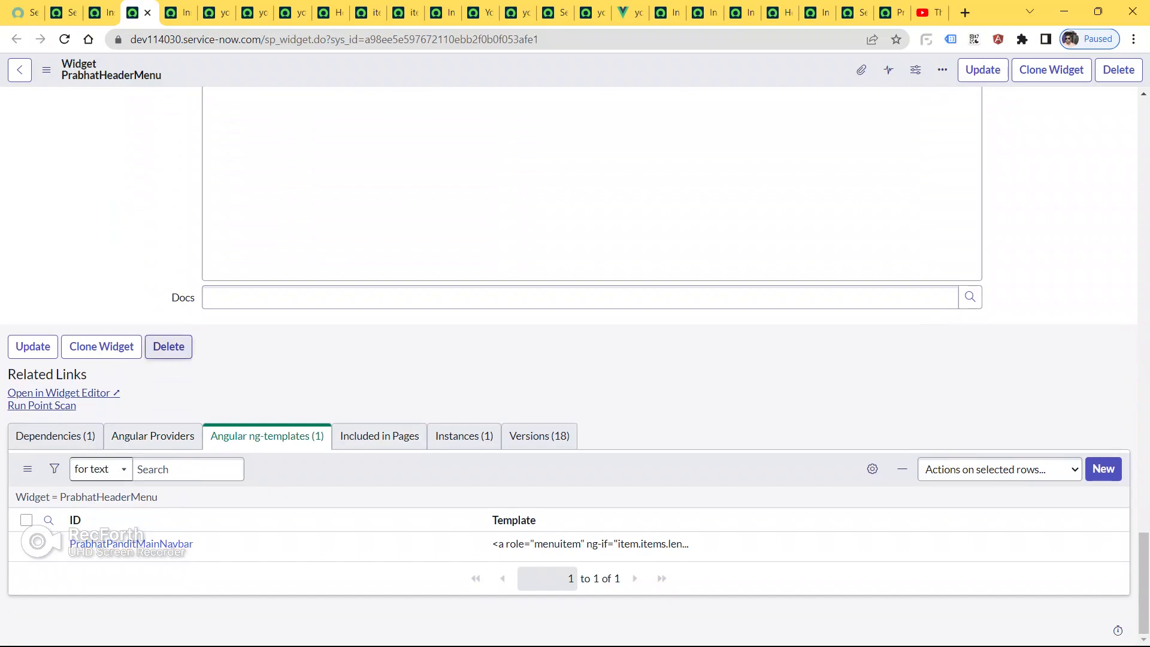
scroll(574, 359, up, 20)
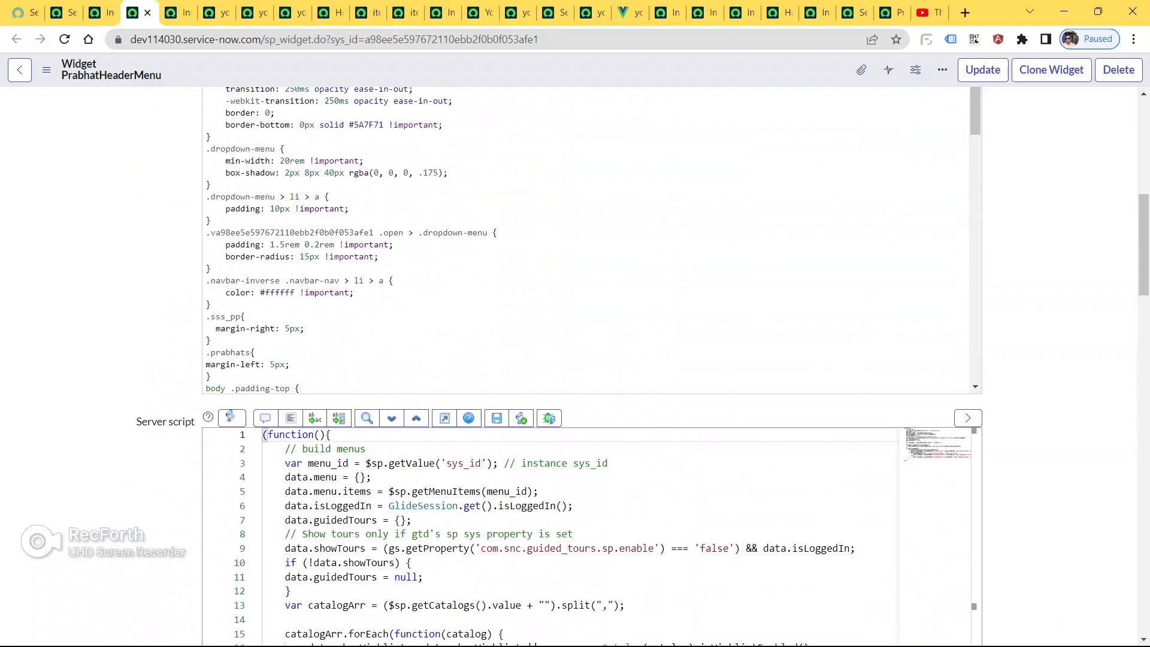
scroll(587, 386, down, 6)
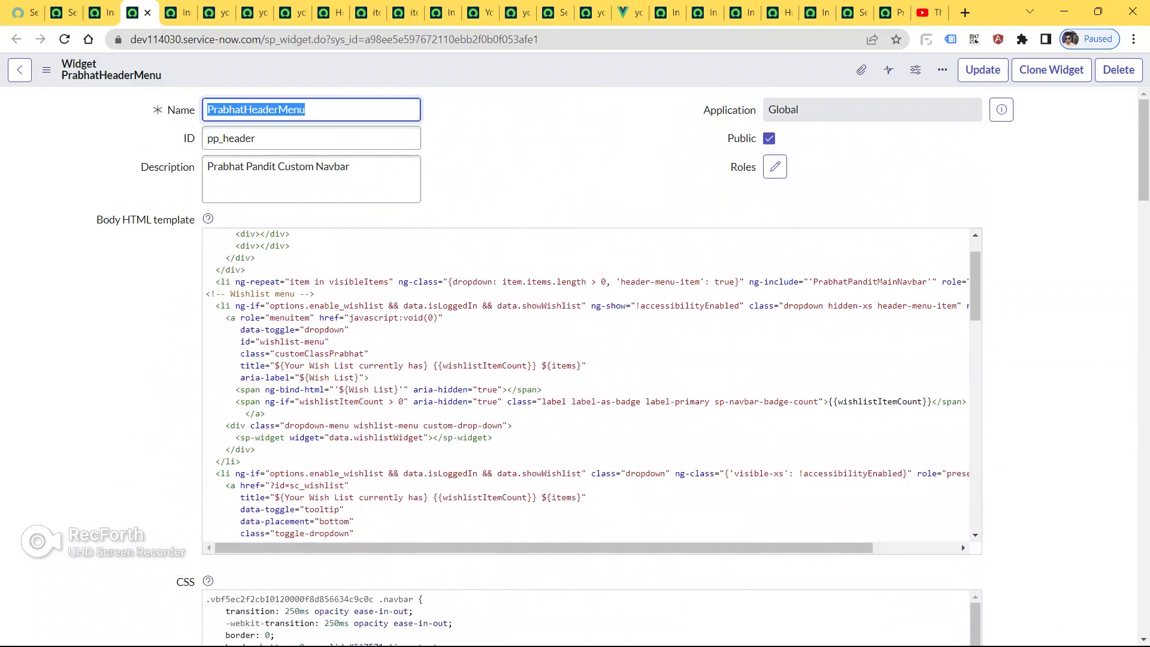
scroll(575, 360, down, 5)
scroll(587, 446, down, 5)
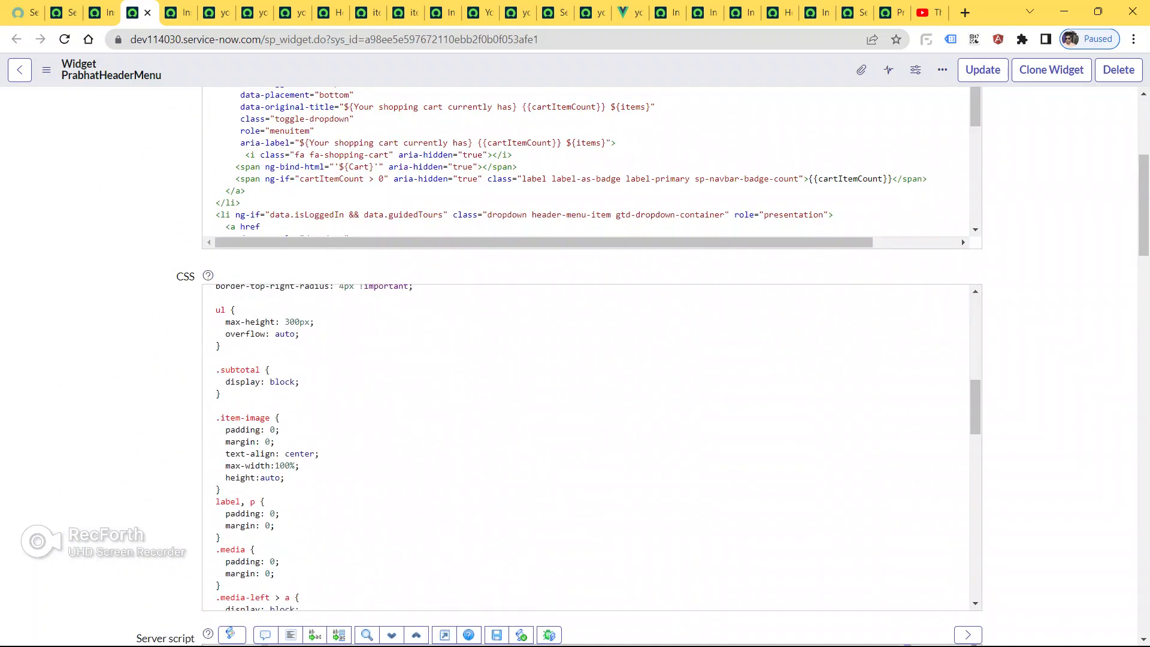
scroll(574, 359, down, 10)
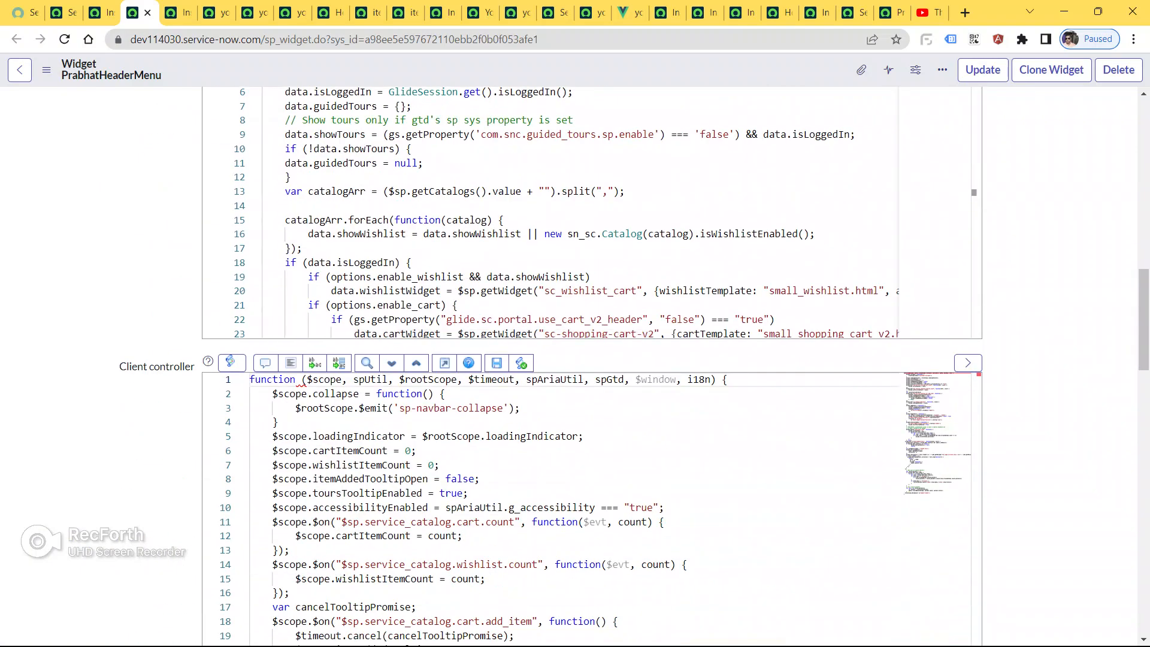
scroll(575, 359, up, 8)
- Open the custom navbar's menu instance record, examine its additional JSON options and menu items, and return to the Instances with Menu list
click(99, 13)
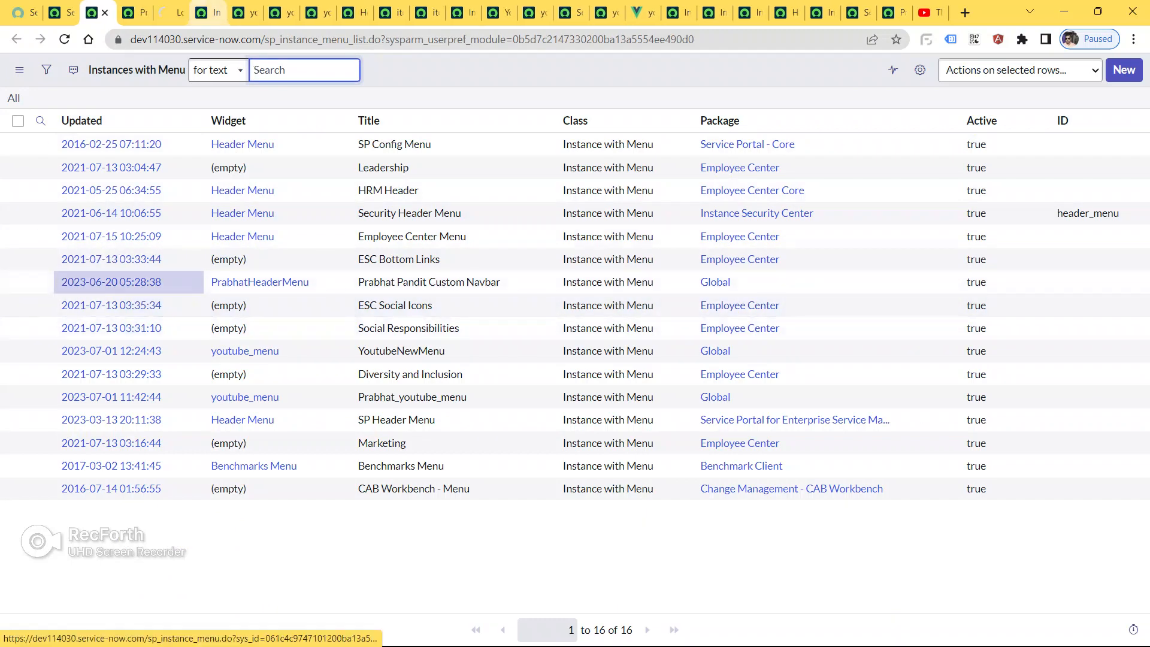
click(112, 281)
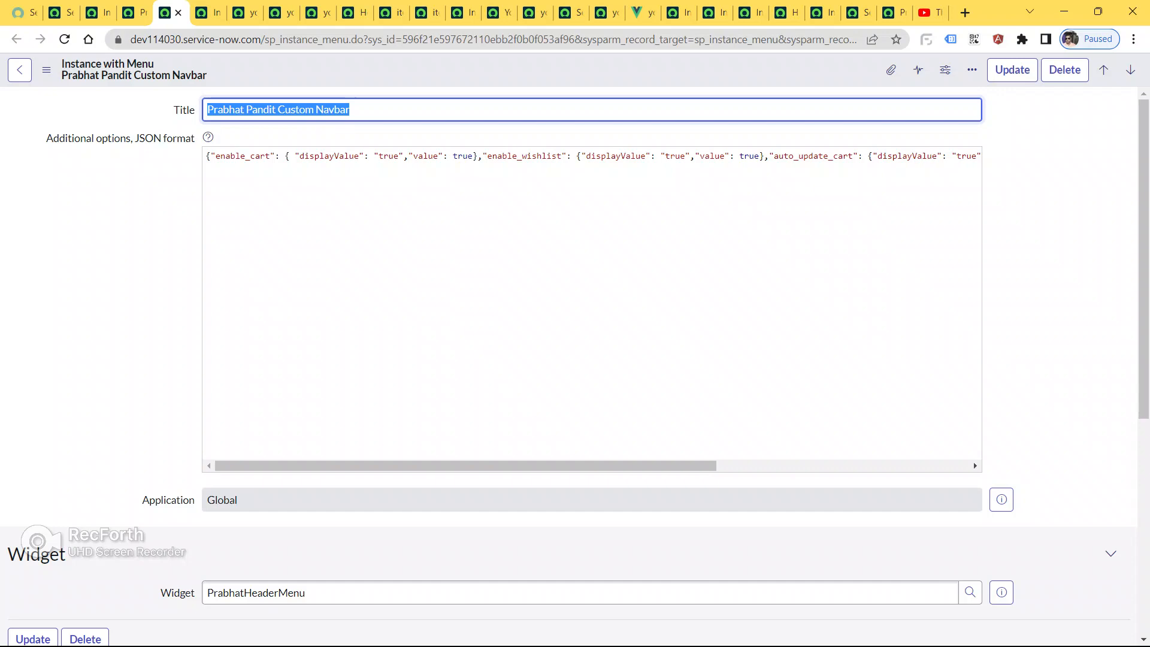
scroll(575, 366, down, 1)
scroll(575, 367, down, 6)
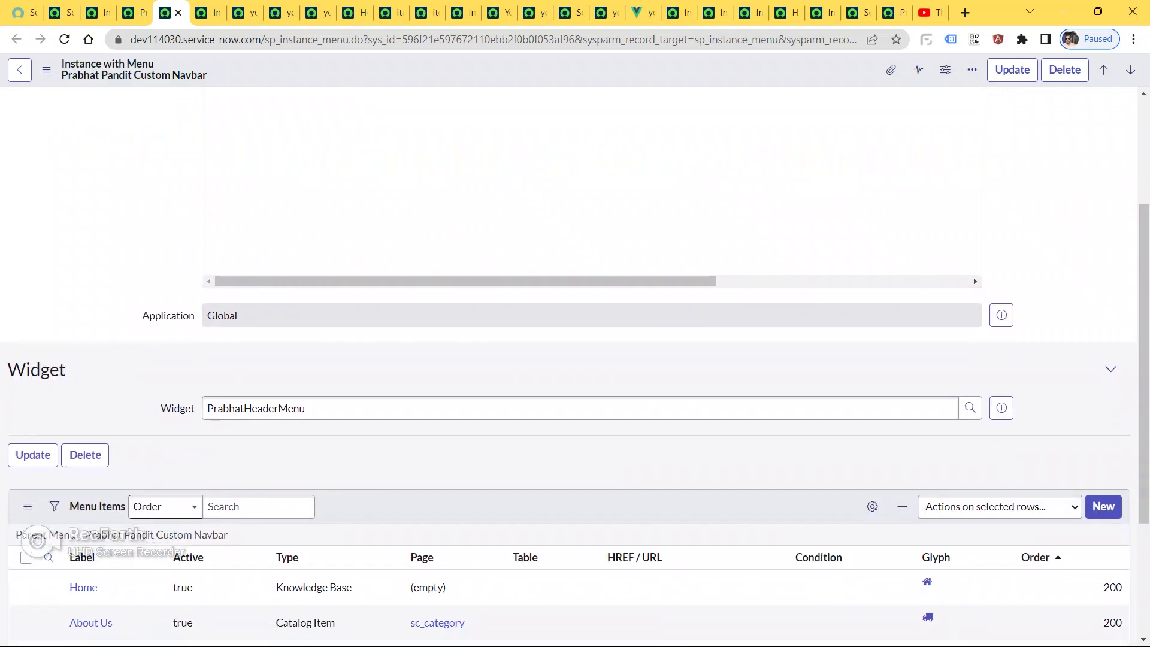
scroll(574, 367, up, 6)
click(97, 12)
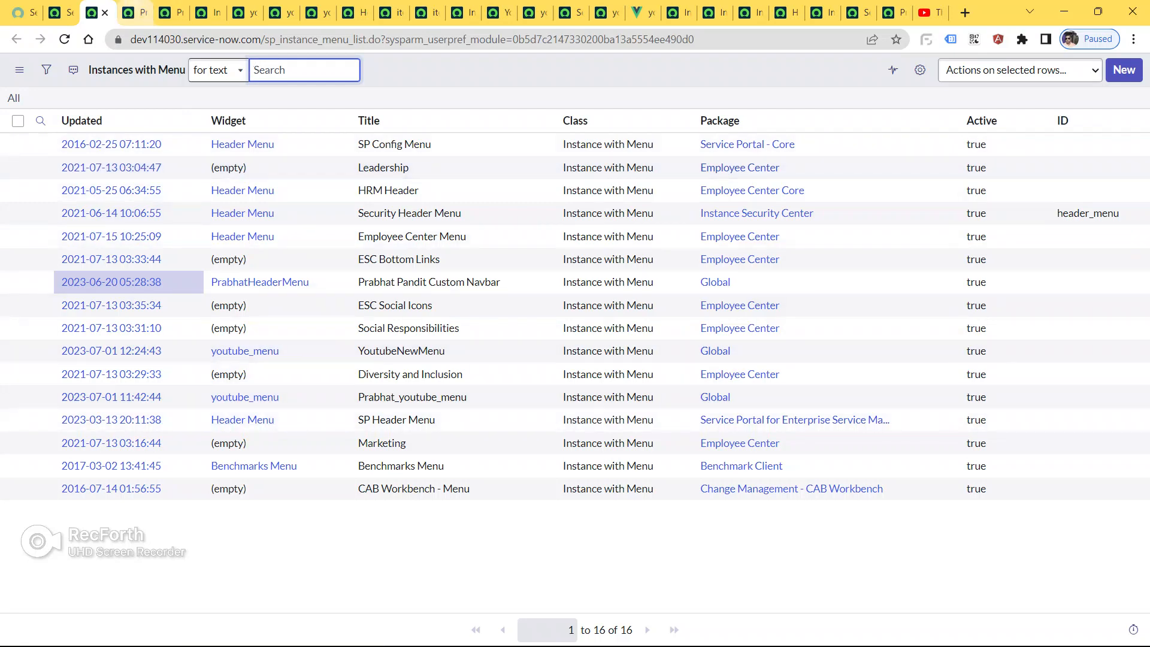
- Open the youtube_menu widget of YoutubeNewMenu separately, examine its Angular ng-templates, and return to the filtered menu instance list
click(133, 12)
click(170, 13)
click(207, 12)
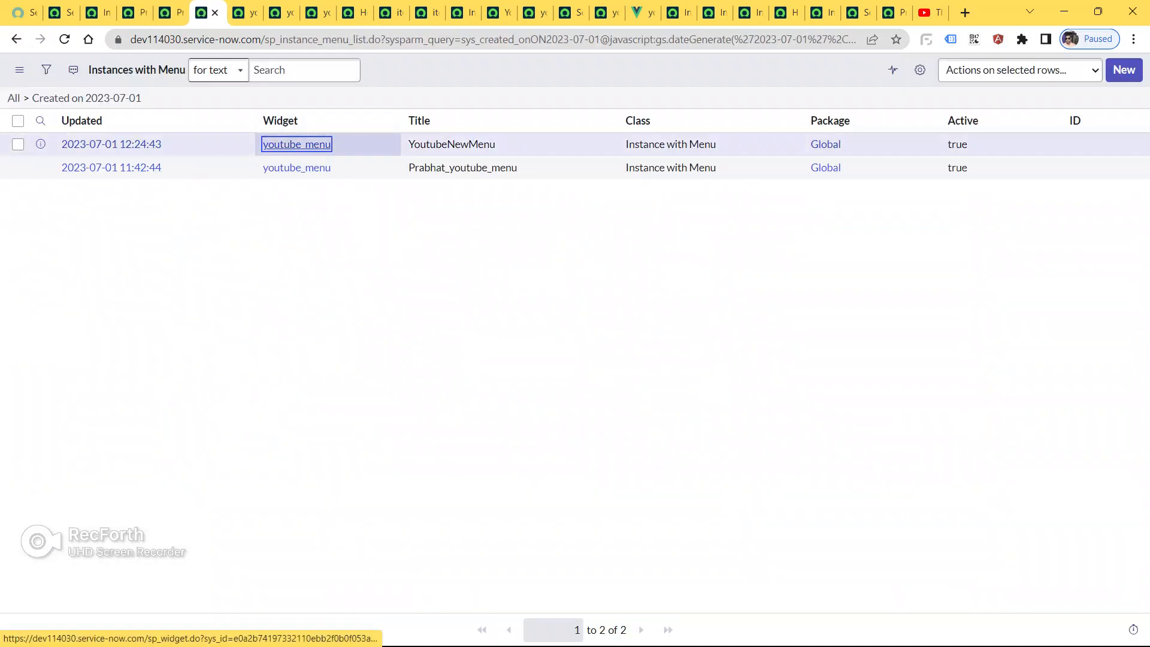
click(296, 145)
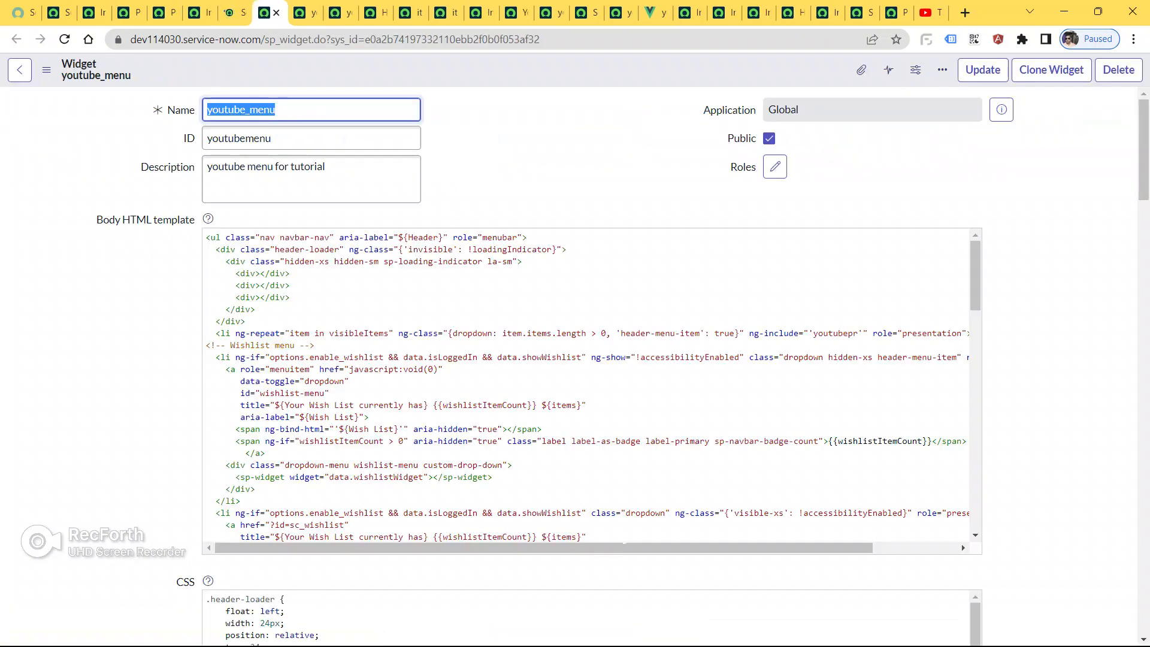
click(276, 13)
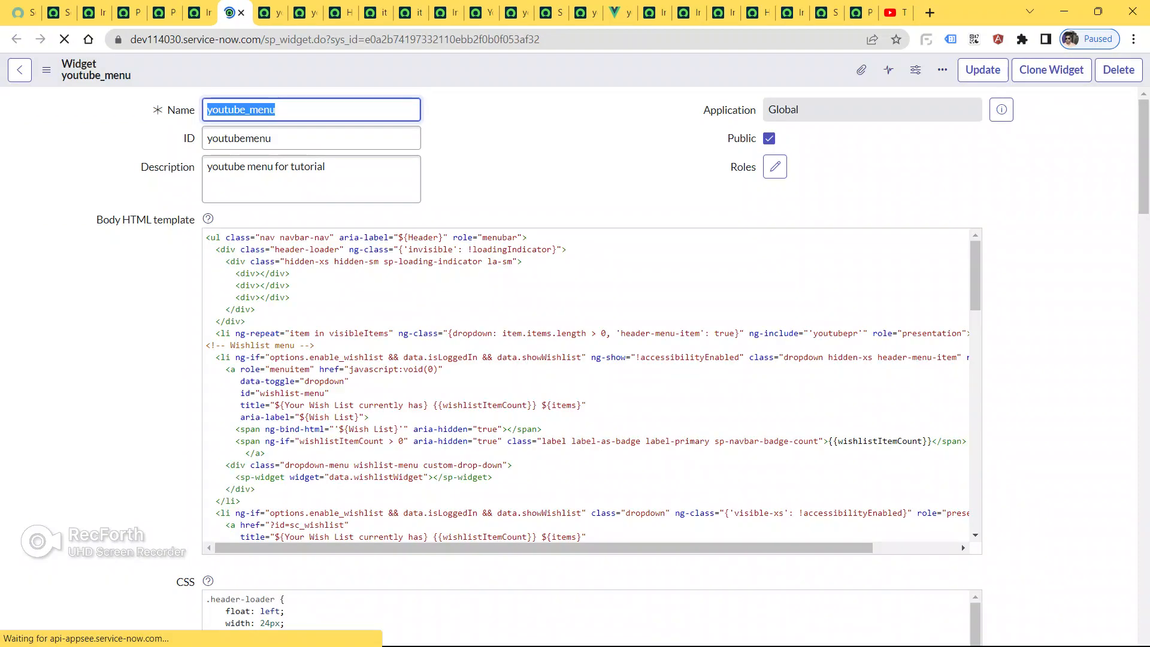
scroll(102, 324, down, 20)
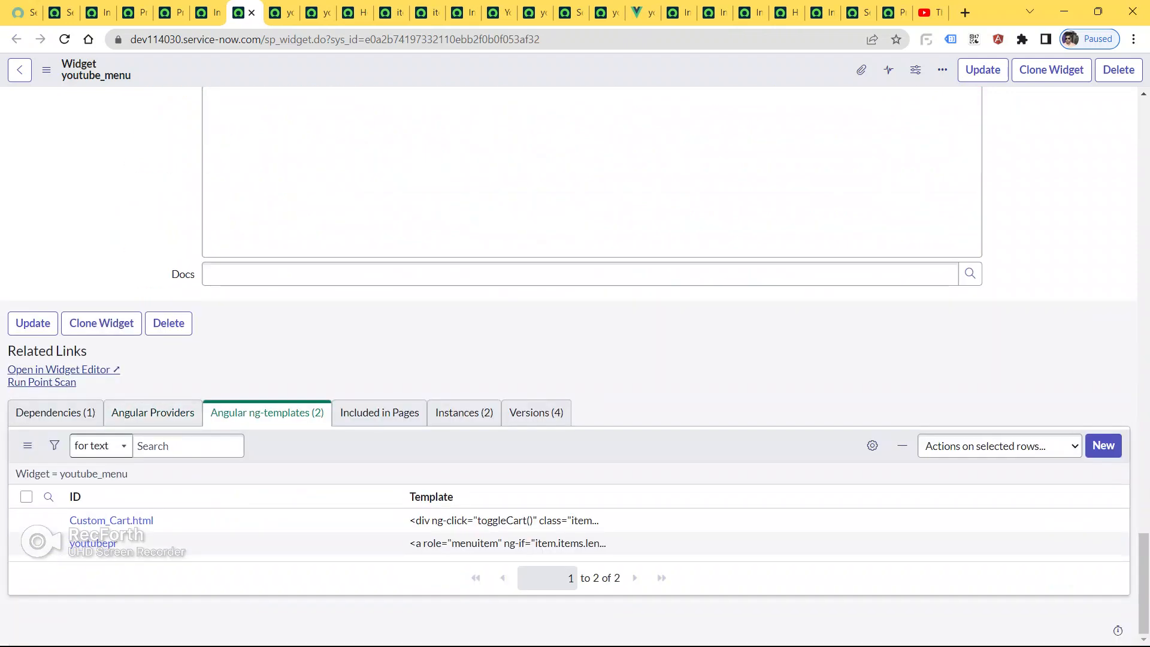
click(206, 12)
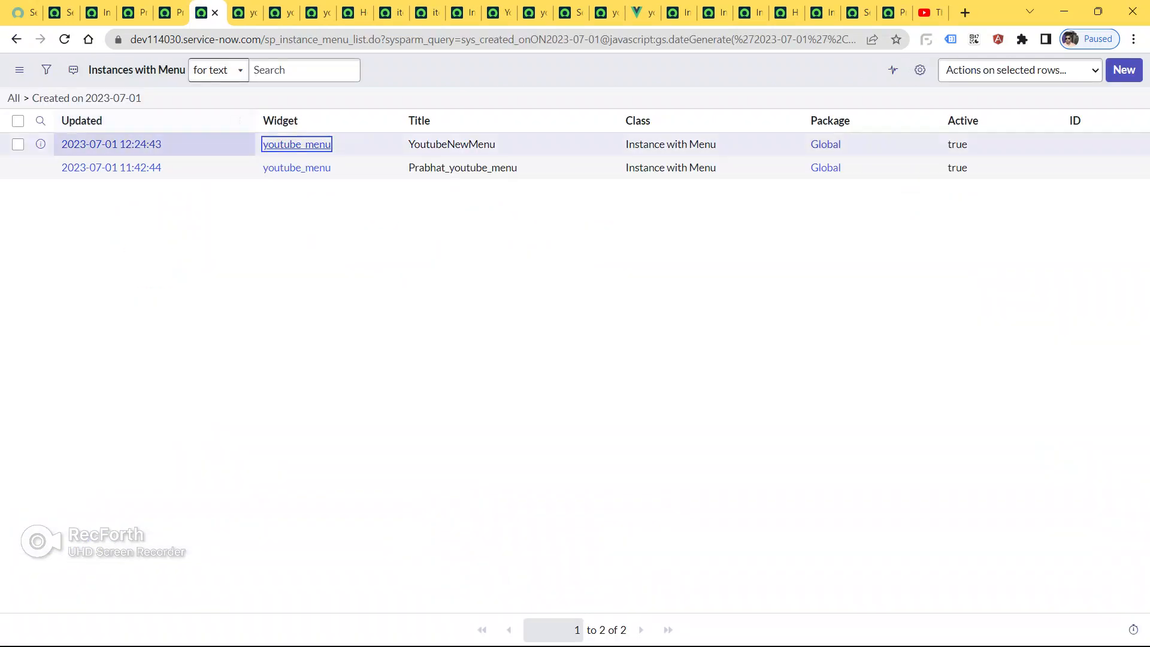
- Open the YoutubeNewMenu instance record in a separate tab and examine its additional options, widget and menu items
middle_click(111, 144)
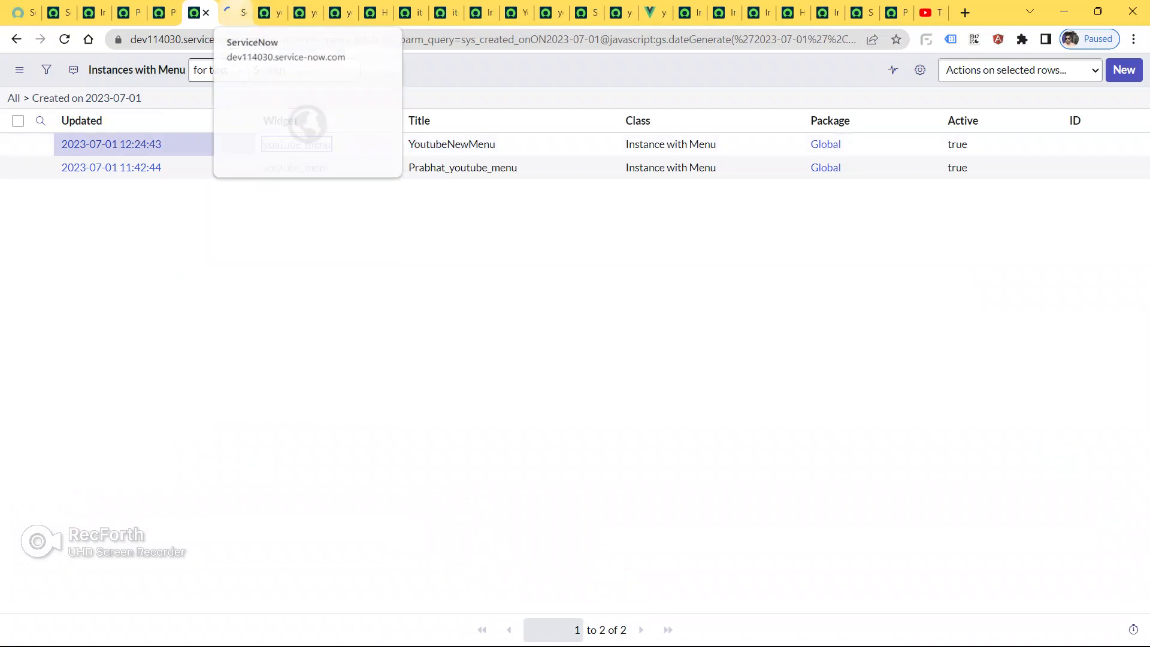
click(233, 12)
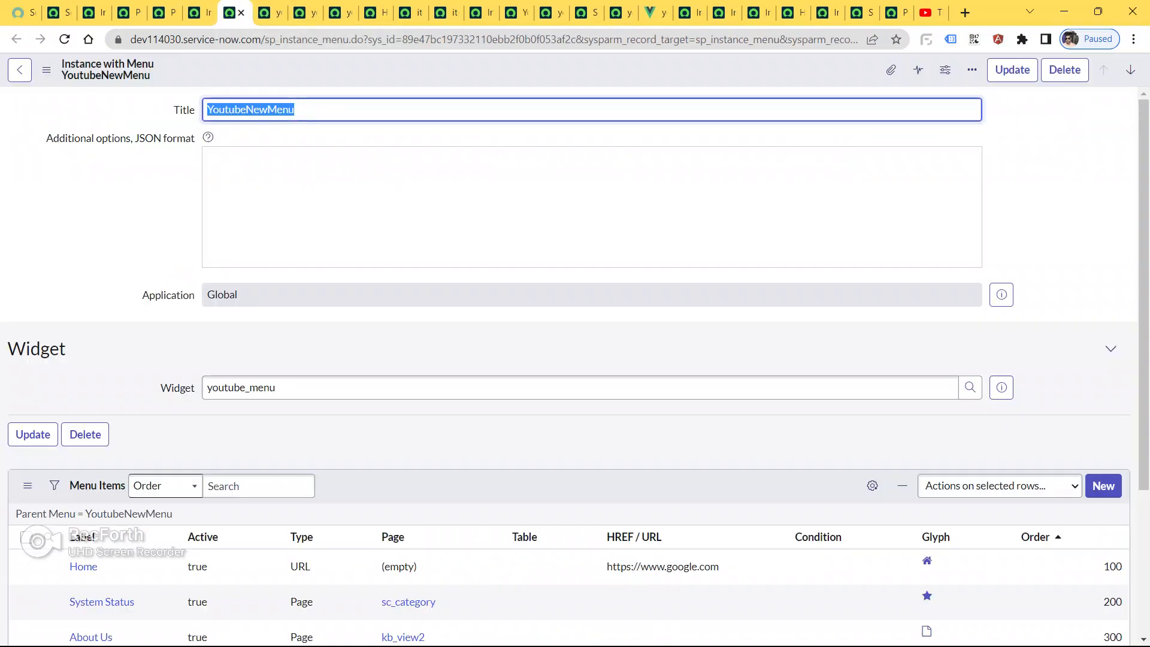
scroll(575, 359, down, 3)
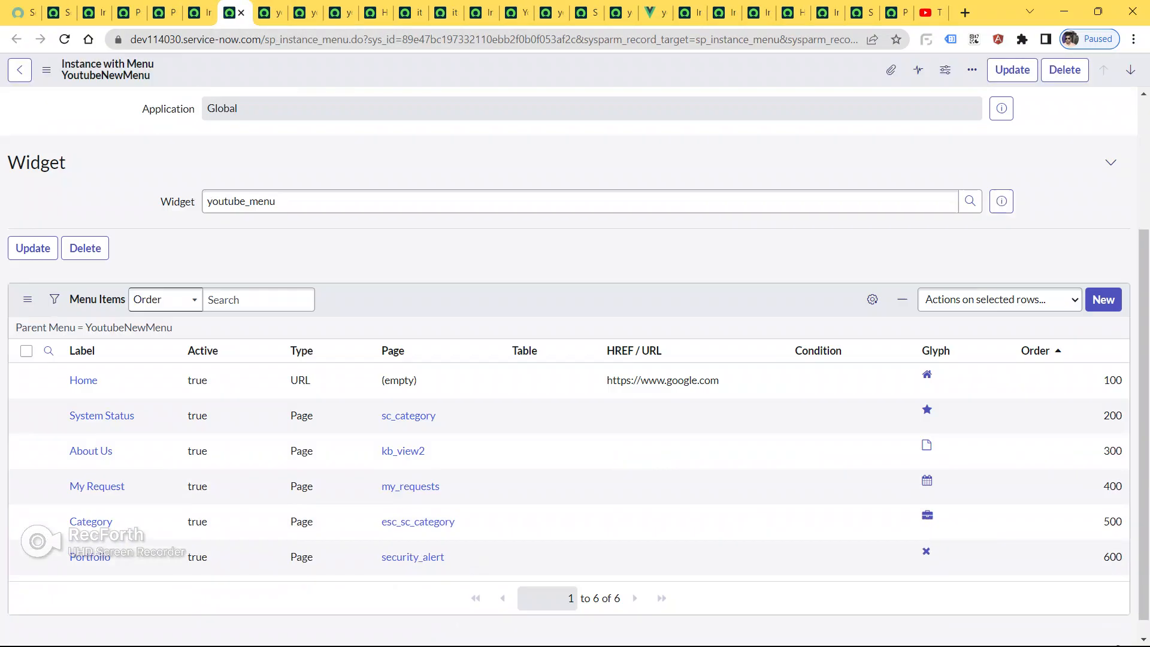
scroll(575, 359, up, 4)
key(ctrl+shift+Tab)
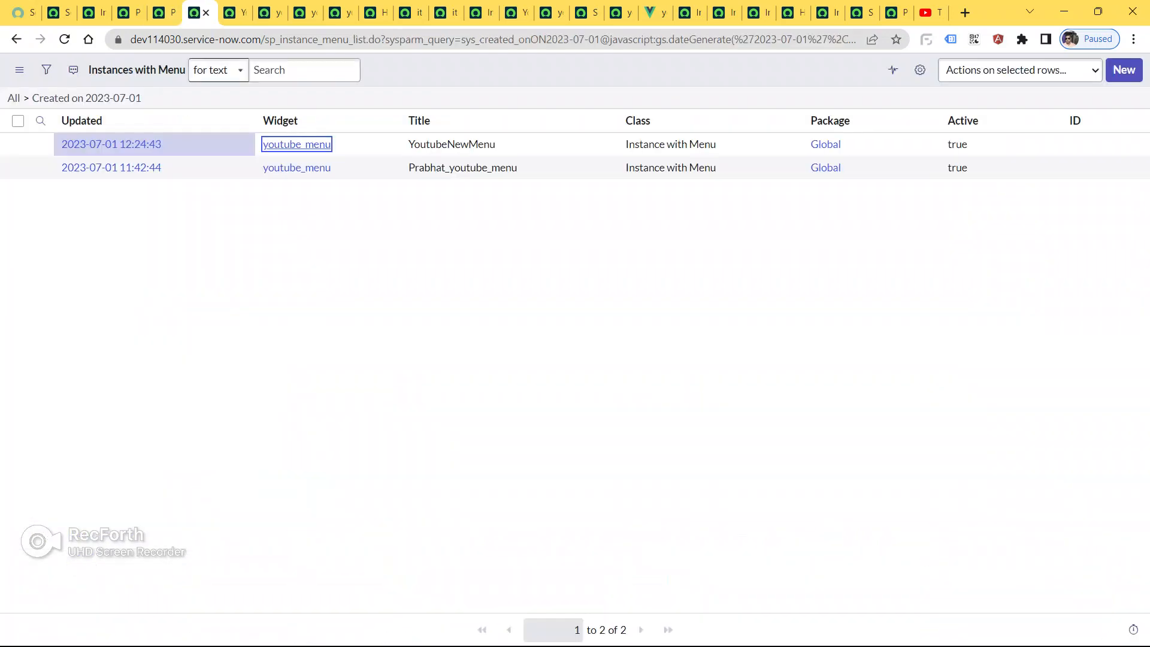
- Copy the custom navbar's full additional JSON options into the empty additional options of the YoutubeNewMenu instance
key(ctrl+shift+Tab)
triple_click(242, 156)
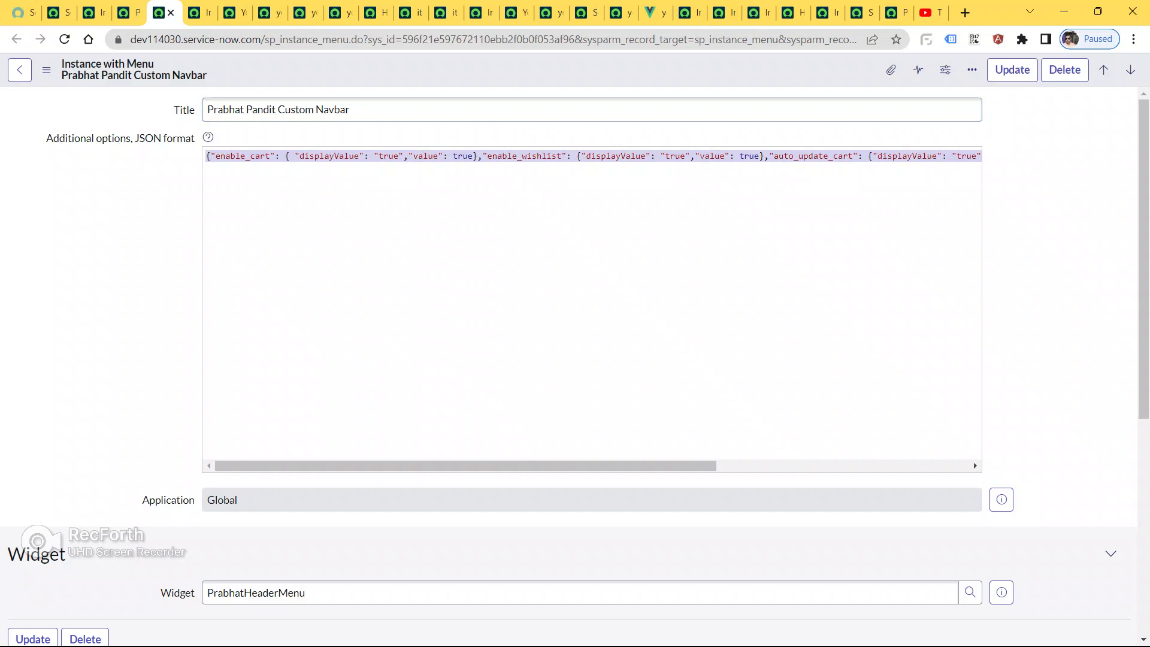
key(ctrl+Tab)
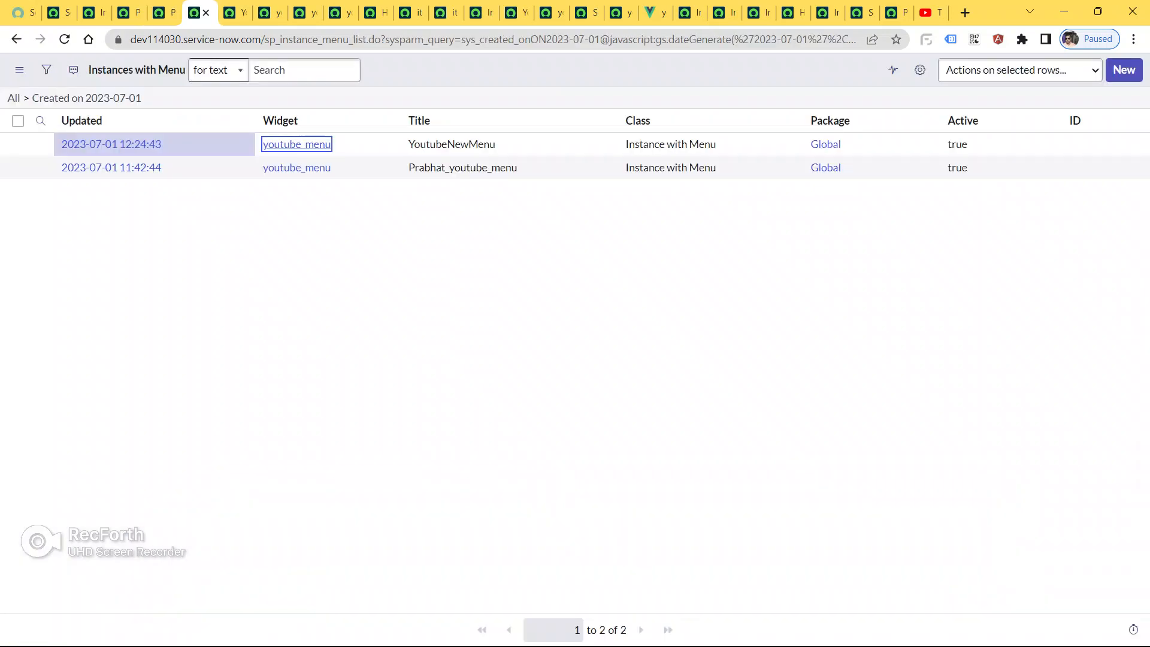
key(ctrl+Tab)
scroll(575, 428, down, 1)
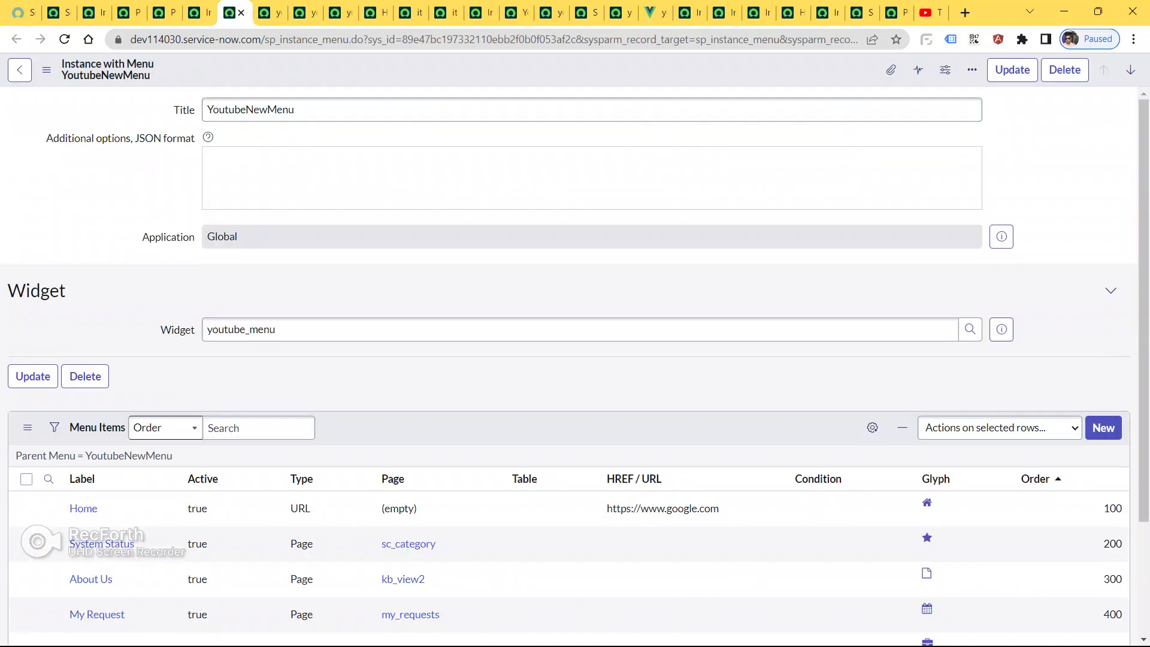
key(ctrl+v)
scroll(591, 304, left, 6)
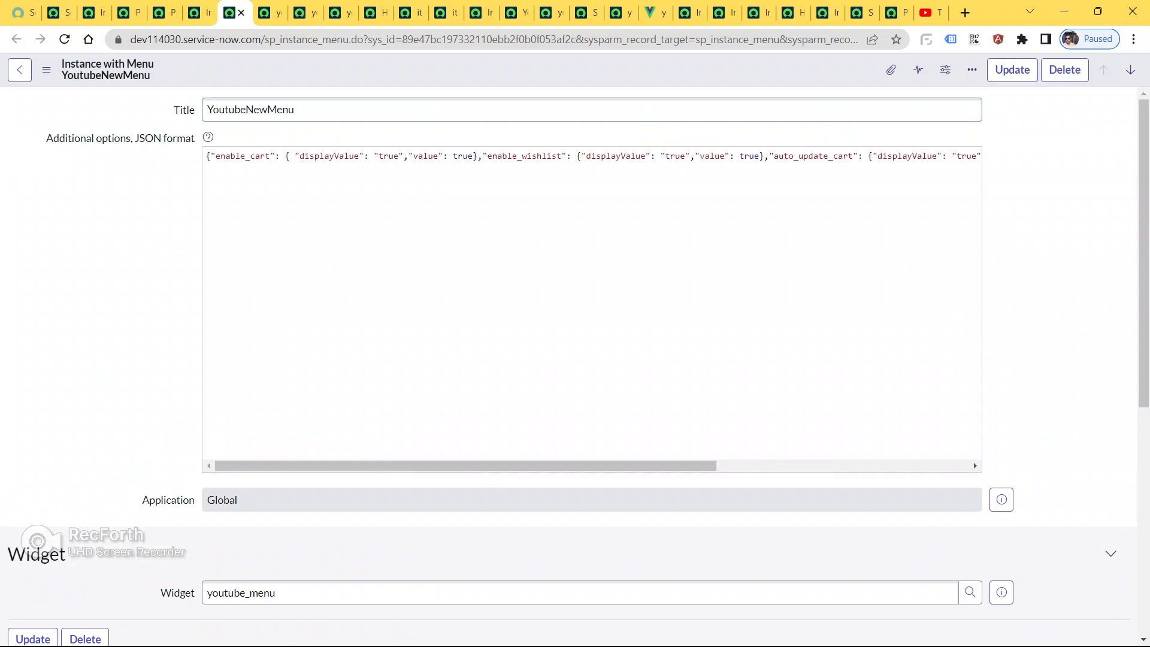
- Save the YoutubeNewMenu record without leaving it and reload the youtubesr portal to check its header
double_click(250, 110)
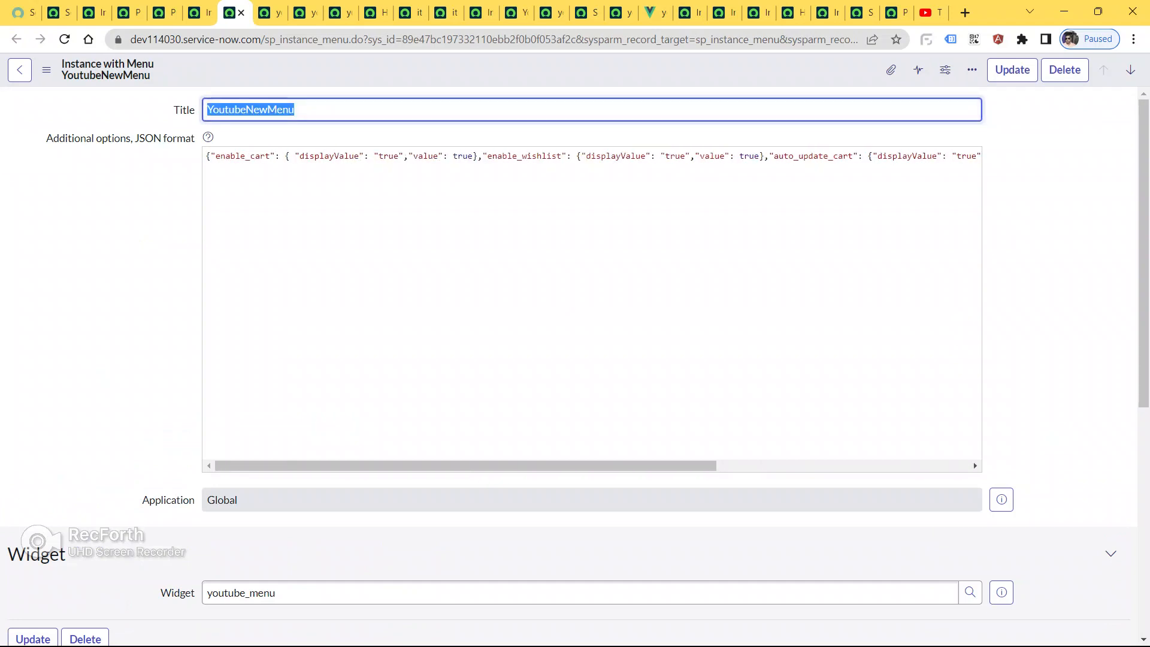
scroll(592, 366, down, 6)
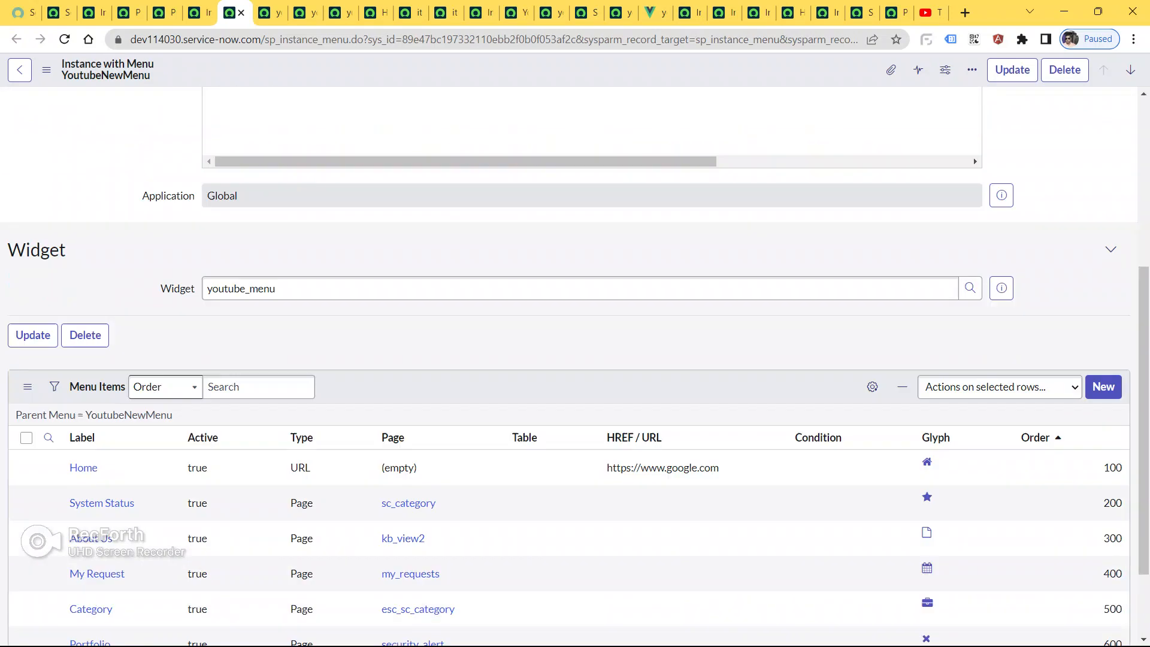
scroll(591, 367, up, 6)
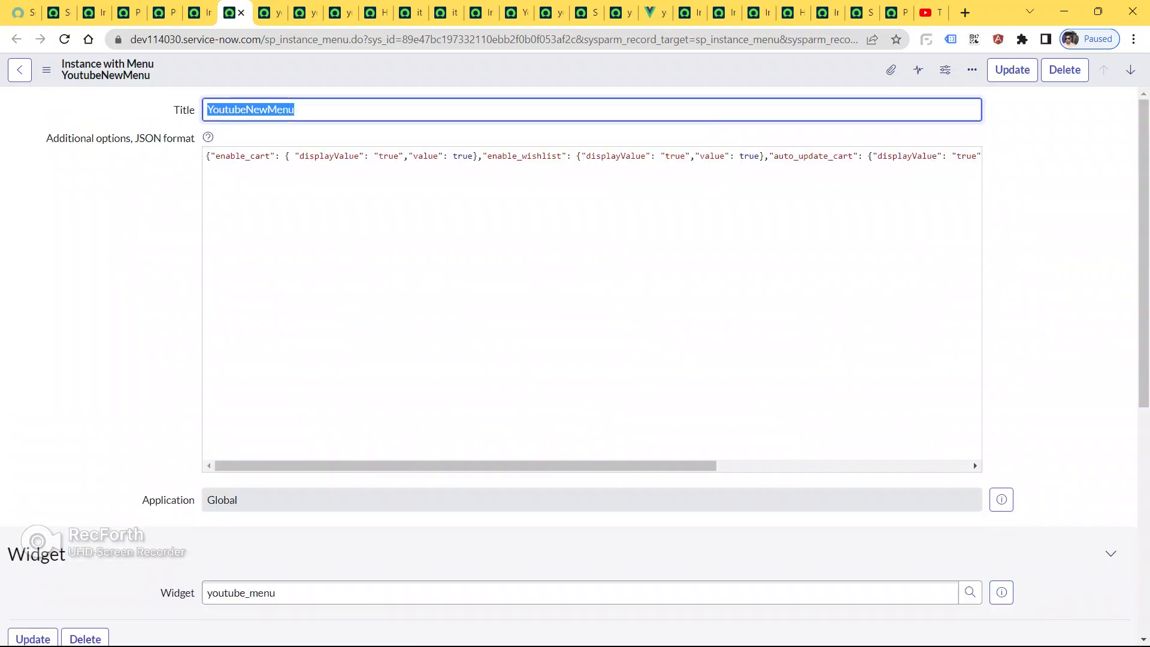
click(324, 69)
right_click(323, 69)
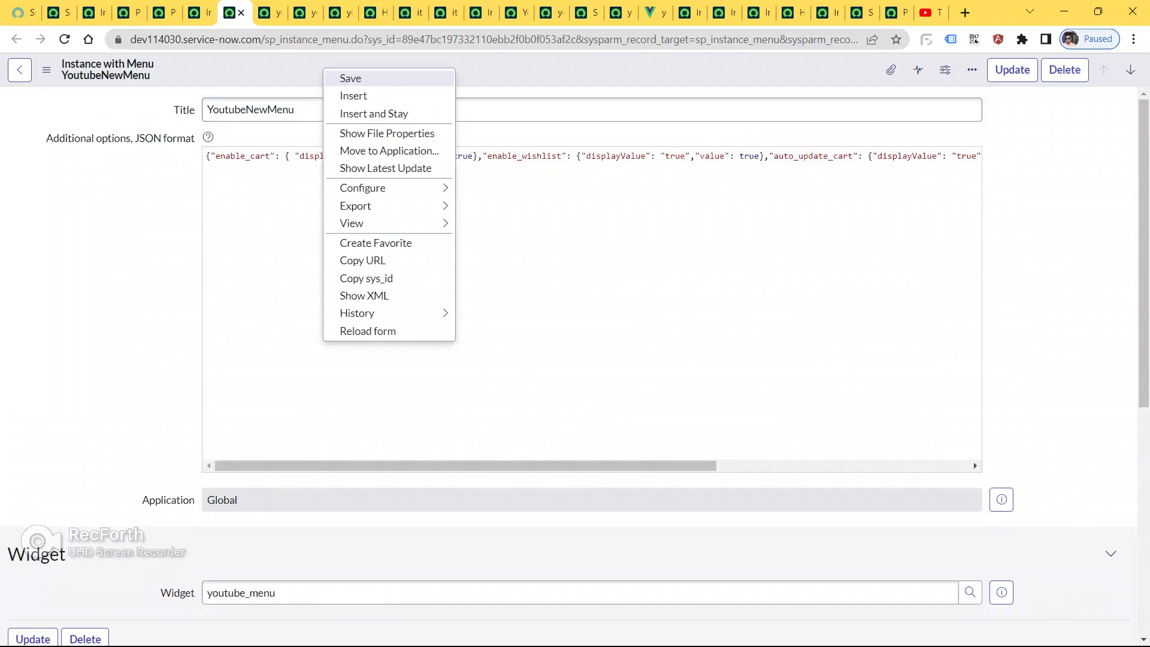
click(351, 78)
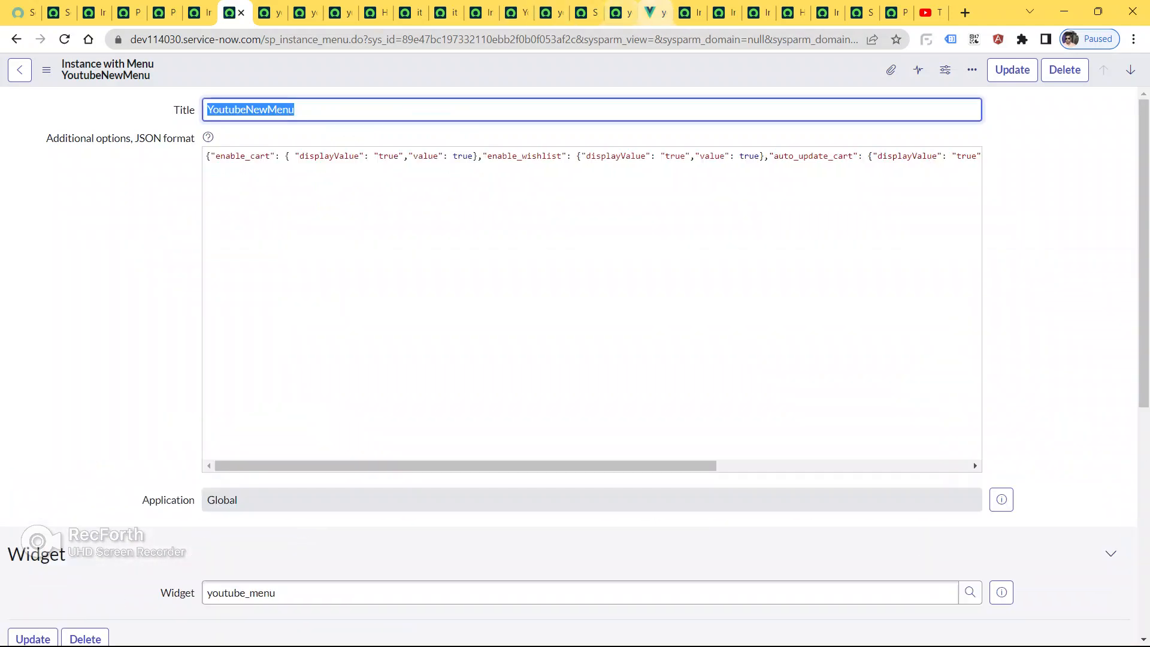
click(653, 12)
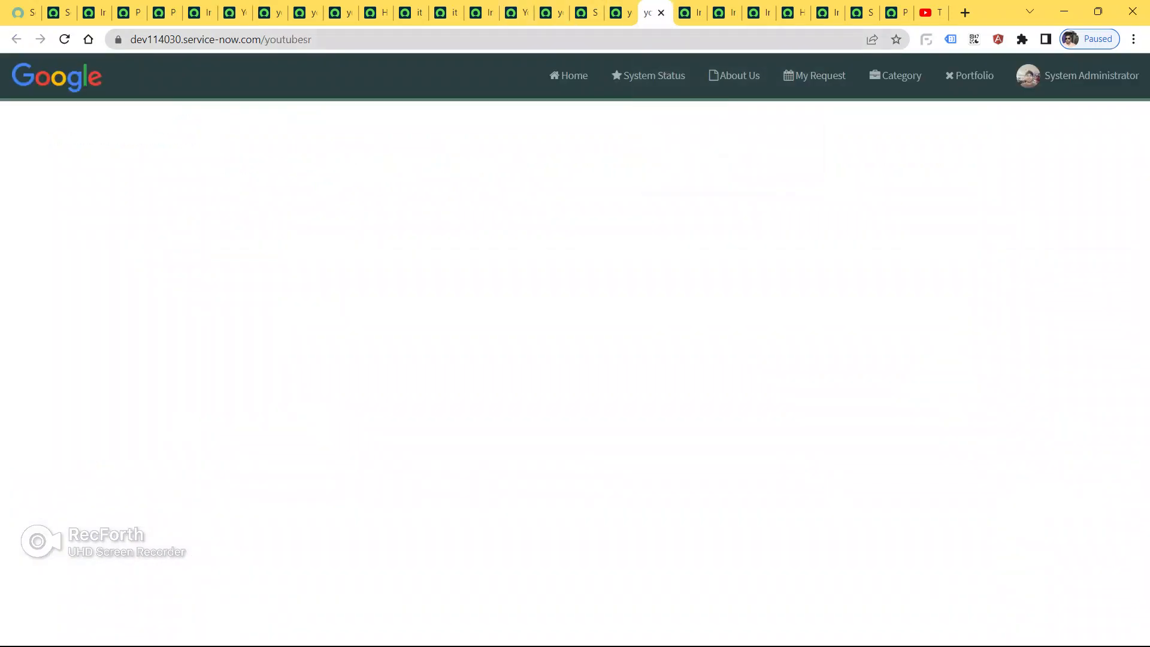
key(ctrl+l)
key(Return)
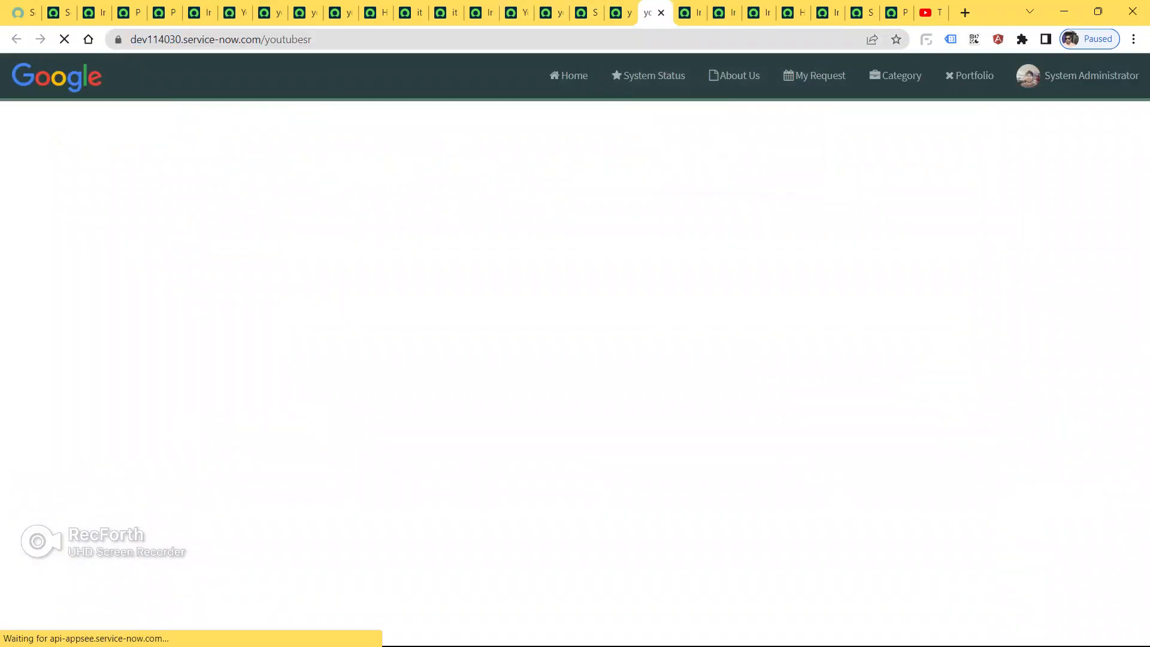
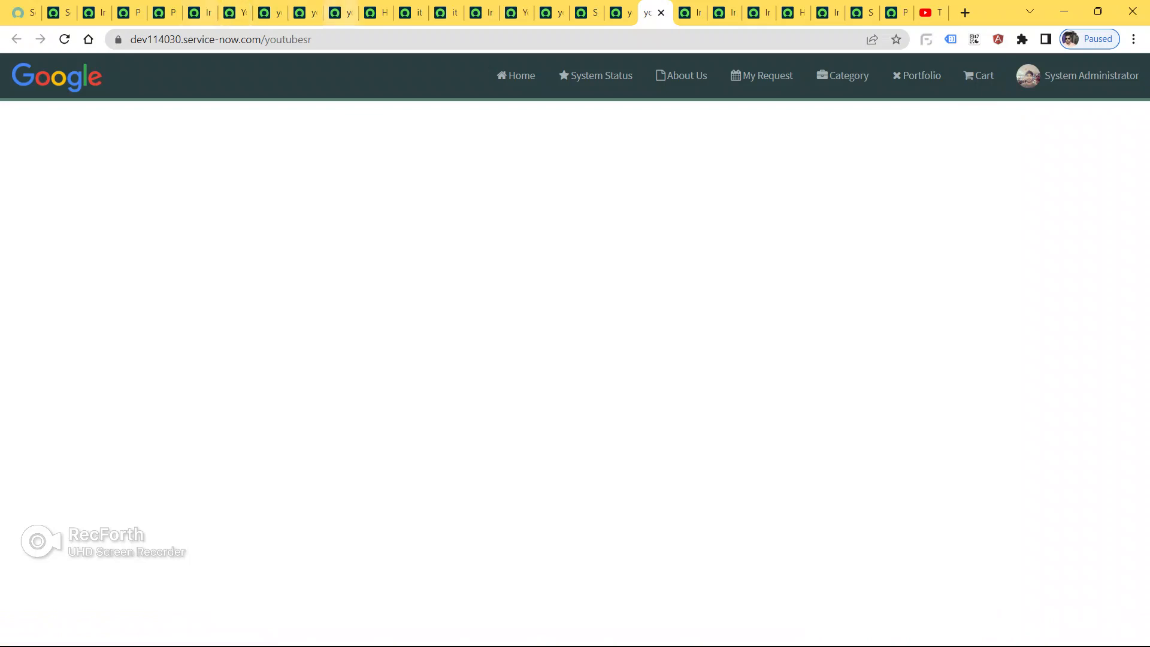
- Return to the custom navbar's instance record and examine the enable_cart entry with its displayValue and value keys
click(130, 13)
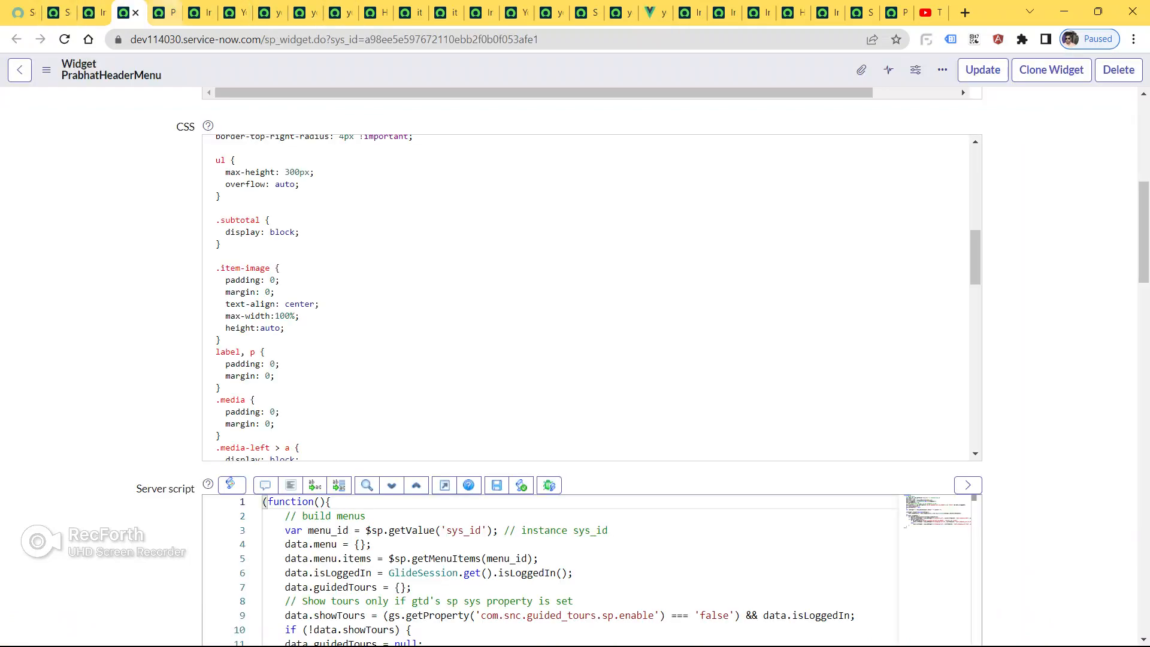
click(161, 13)
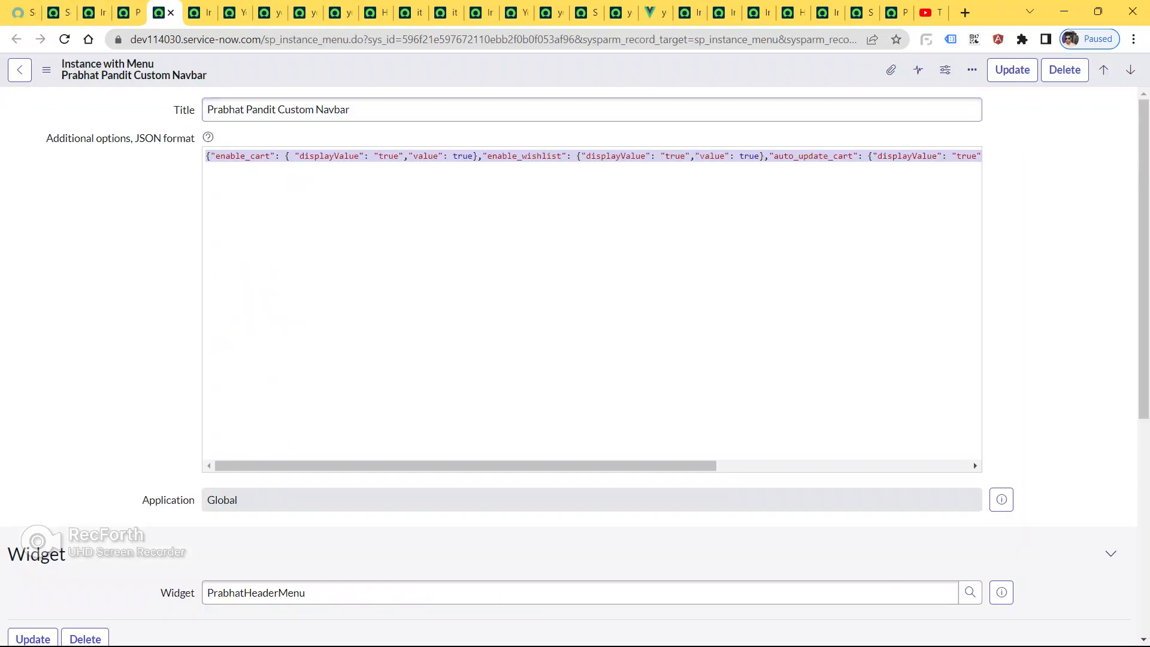
double_click(243, 156)
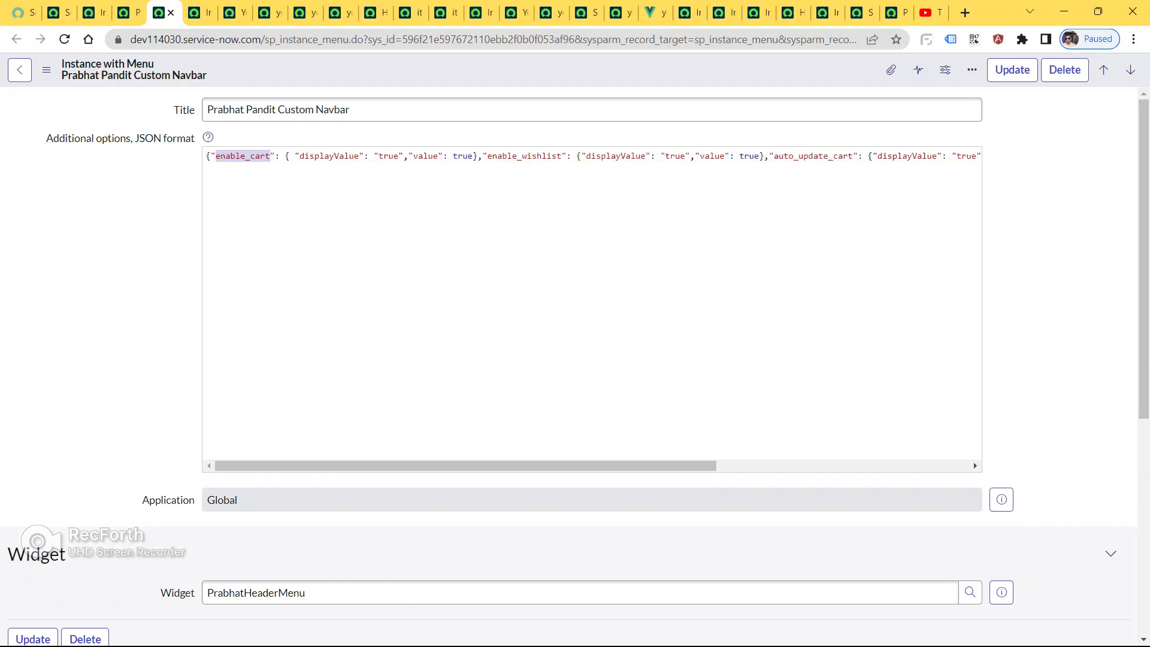
double_click(328, 157)
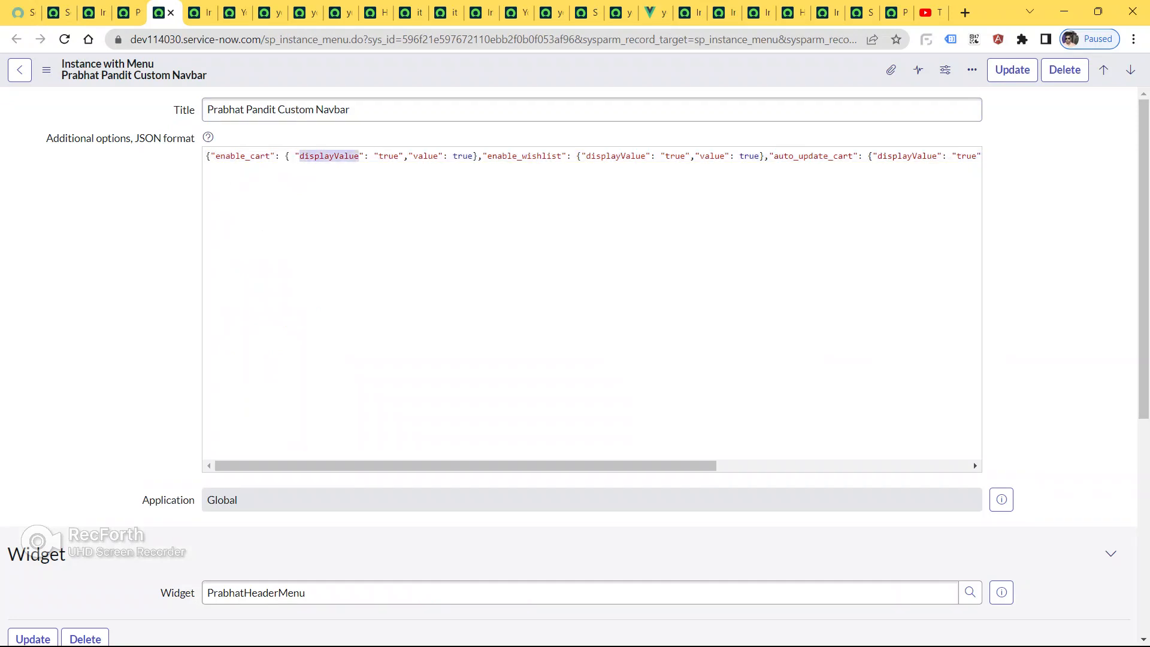
double_click(426, 156)
click(483, 157)
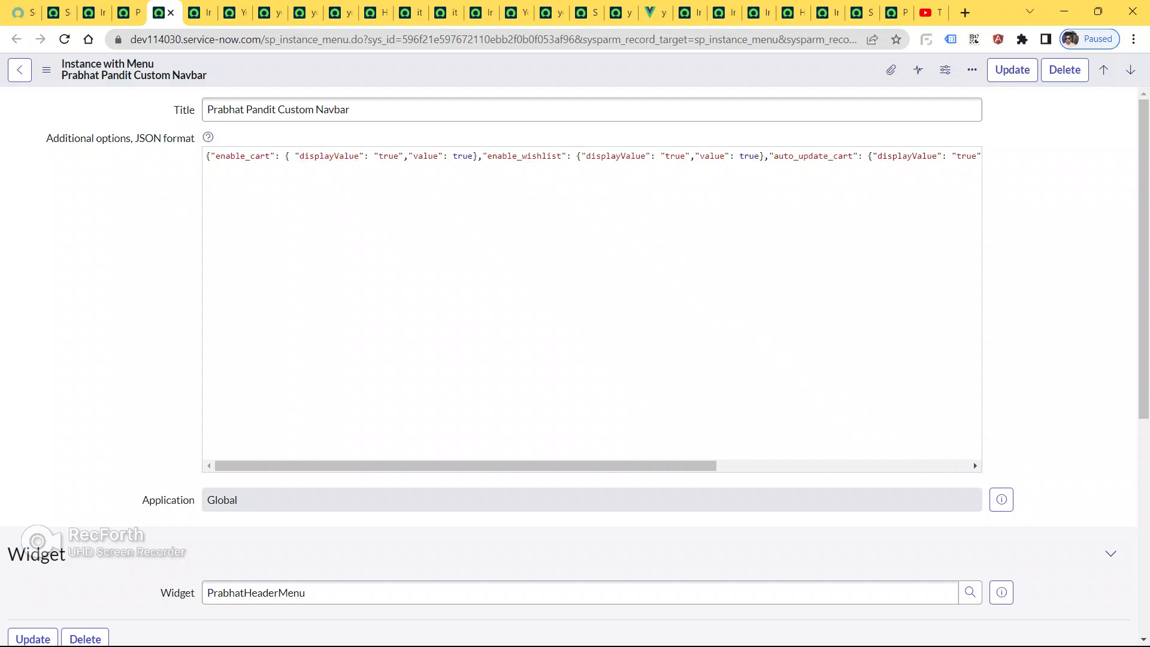
- Try setting enable_cart's displayValue to "false" in the custom navbar's JSON options, undo that edit and save the record
double_click(463, 156)
double_click(388, 156)
text(false)
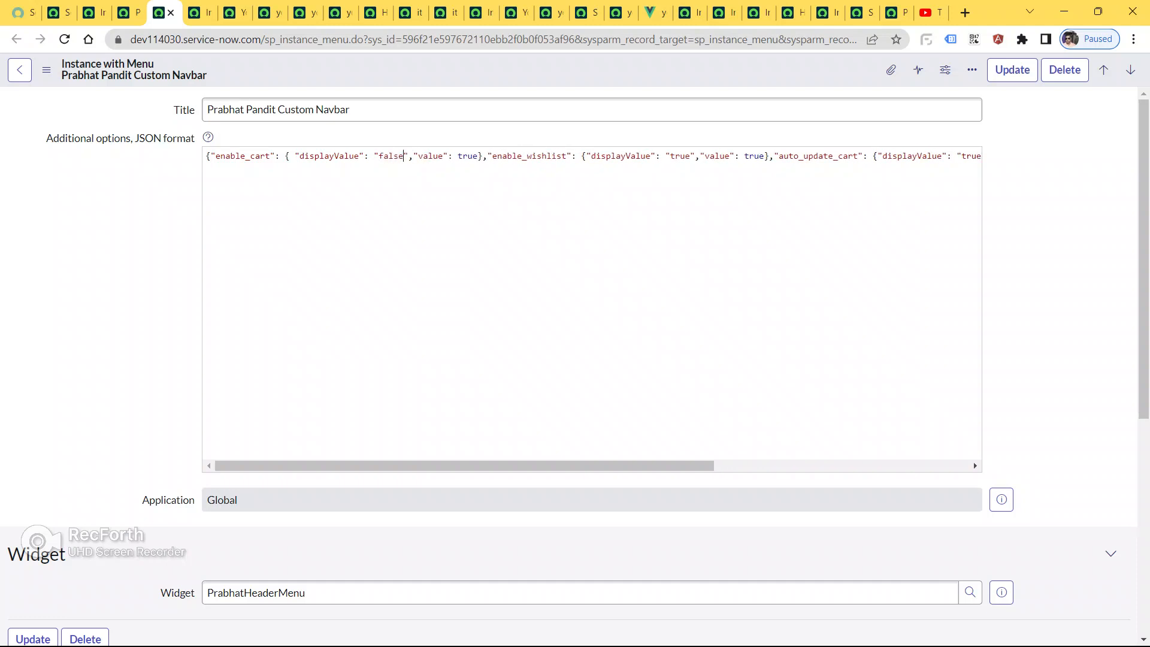
right_click(435, 67)
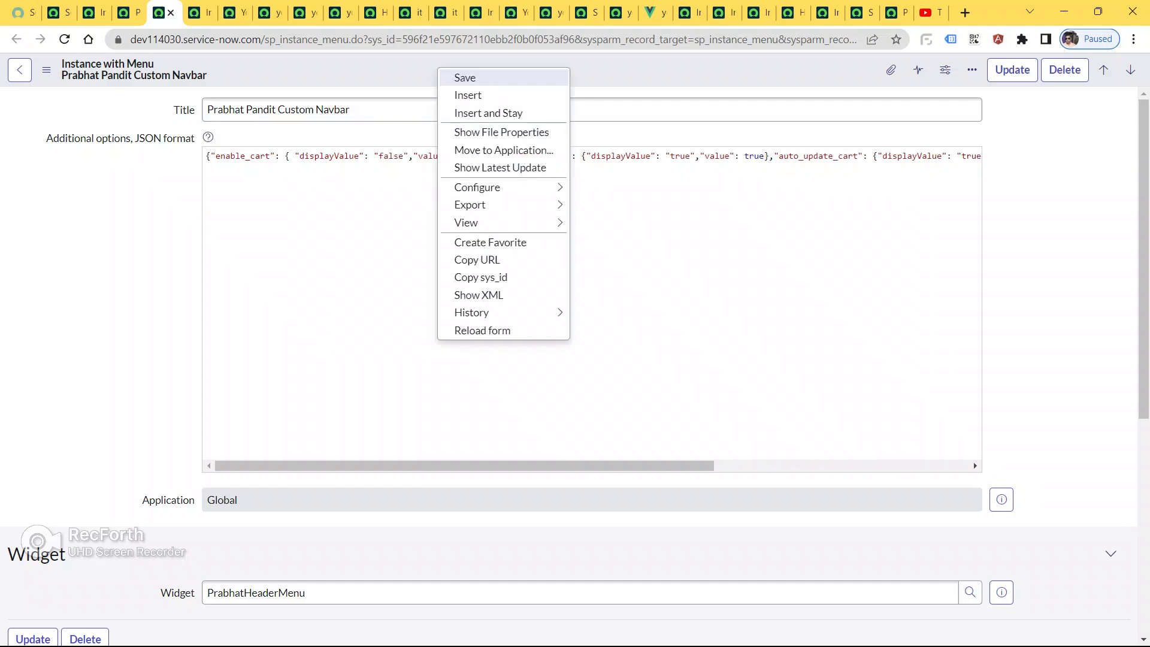
click(646, 252)
key(ctrl+z)
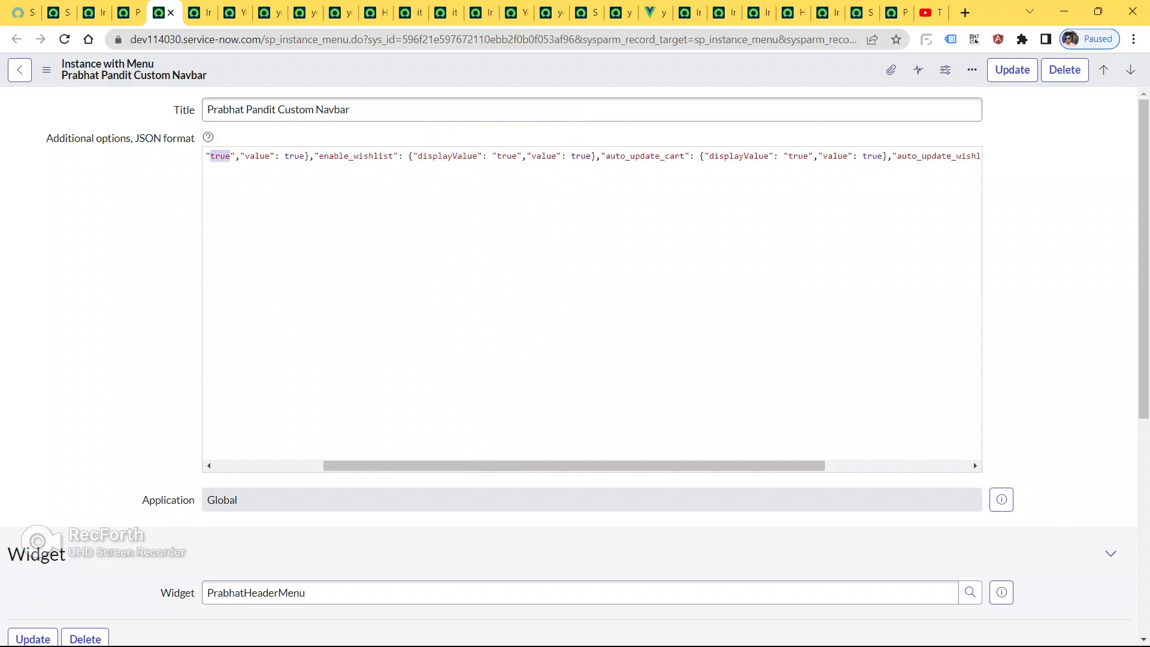
drag(574, 465, 465, 465)
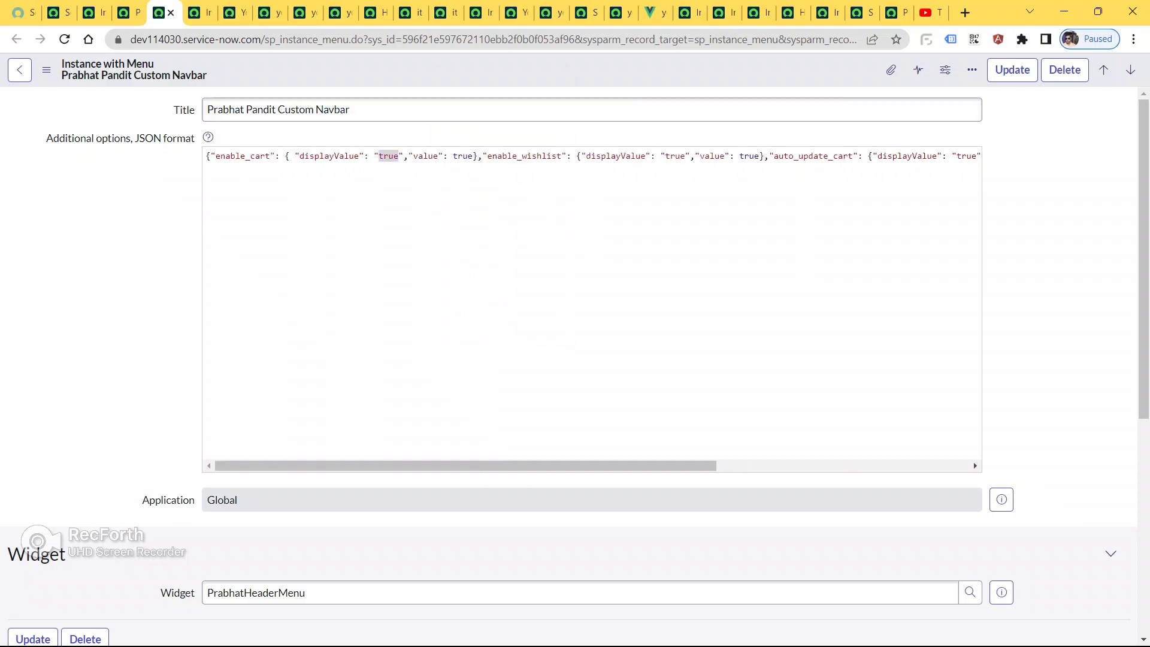
right_click(383, 74)
click(407, 85)
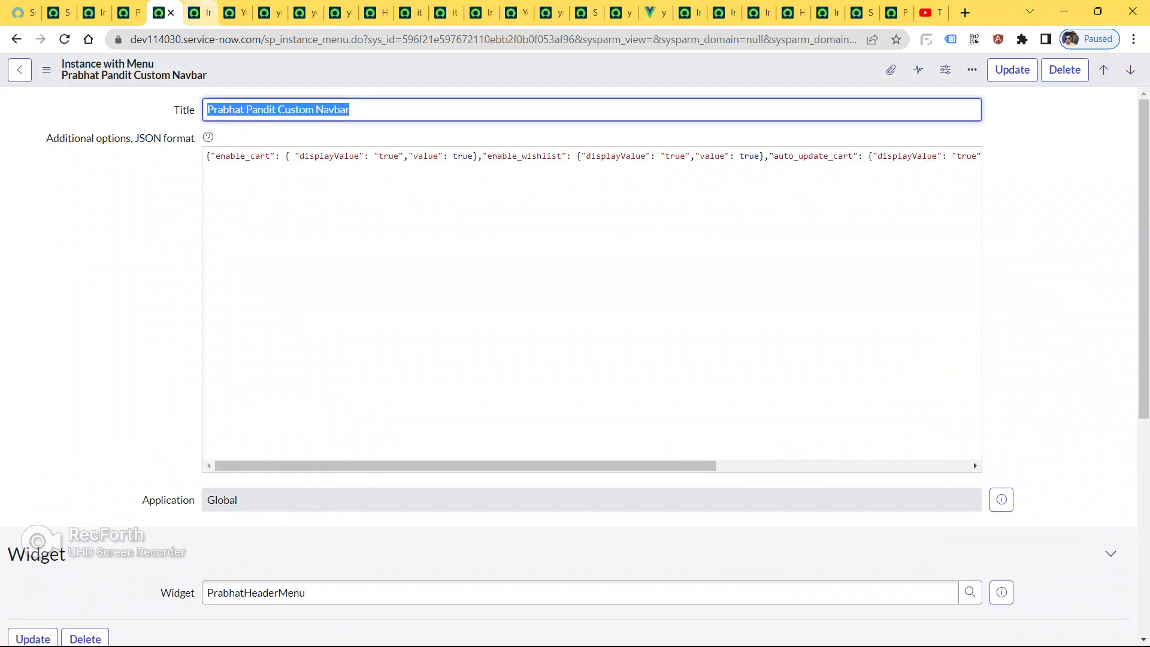
- Set enable_cart's displayValue to "false" in the YoutubeNewMenu instance's additional JSON options and save the record
click(201, 12)
click(267, 13)
click(232, 13)
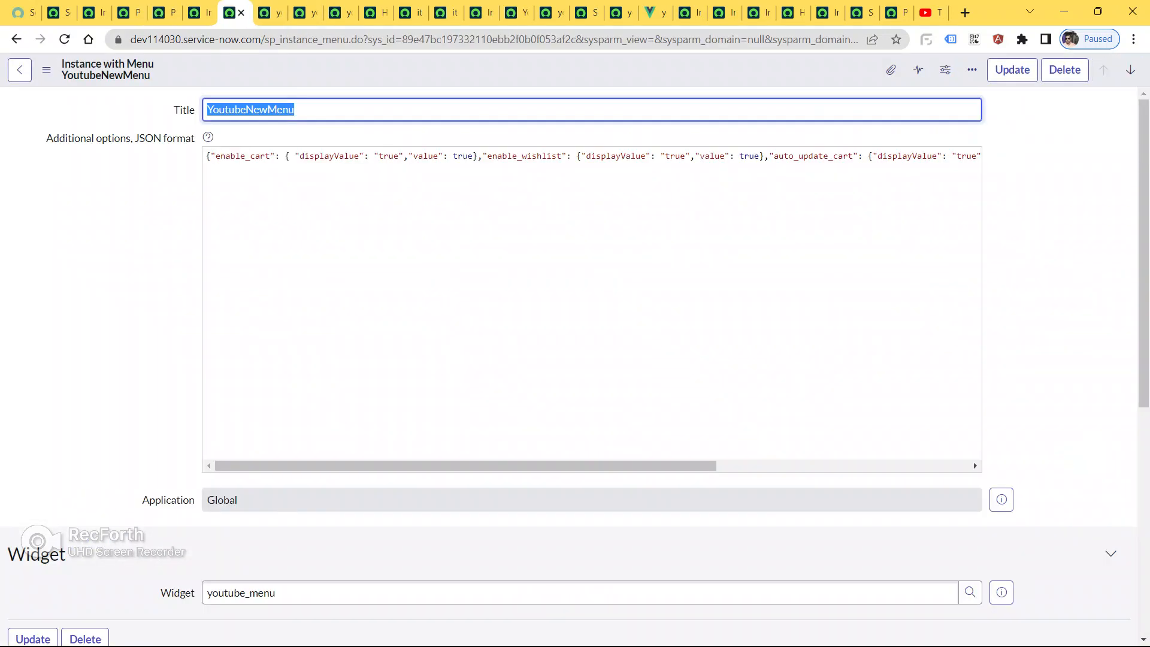
double_click(388, 156)
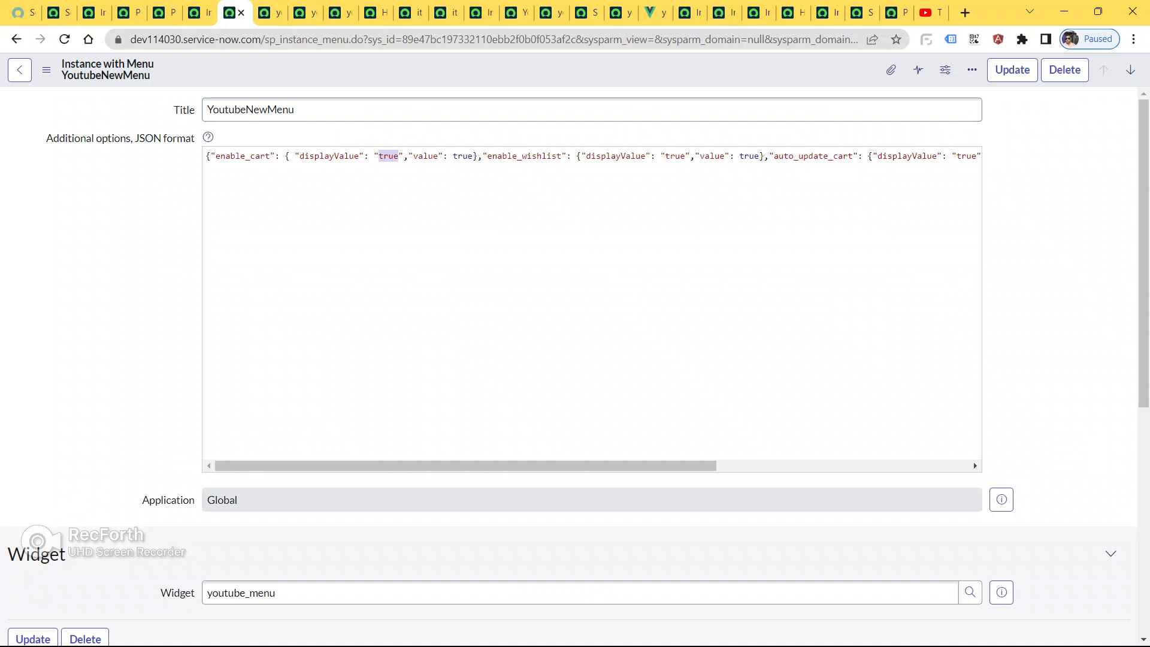
text(false)
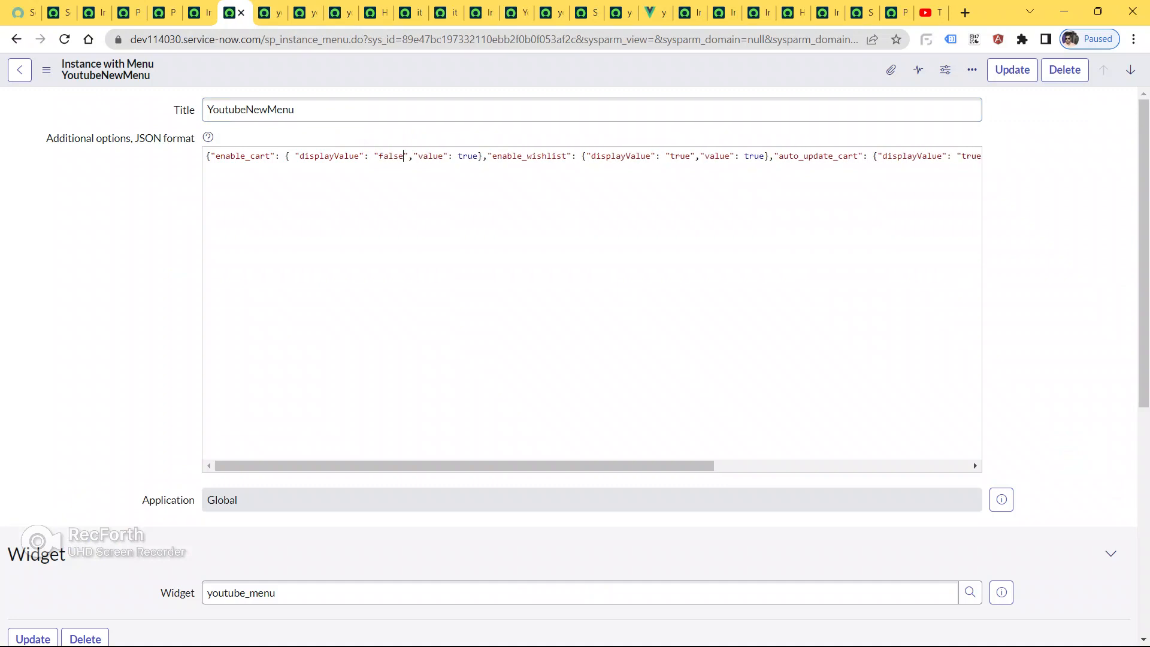
right_click(418, 69)
click(444, 80)
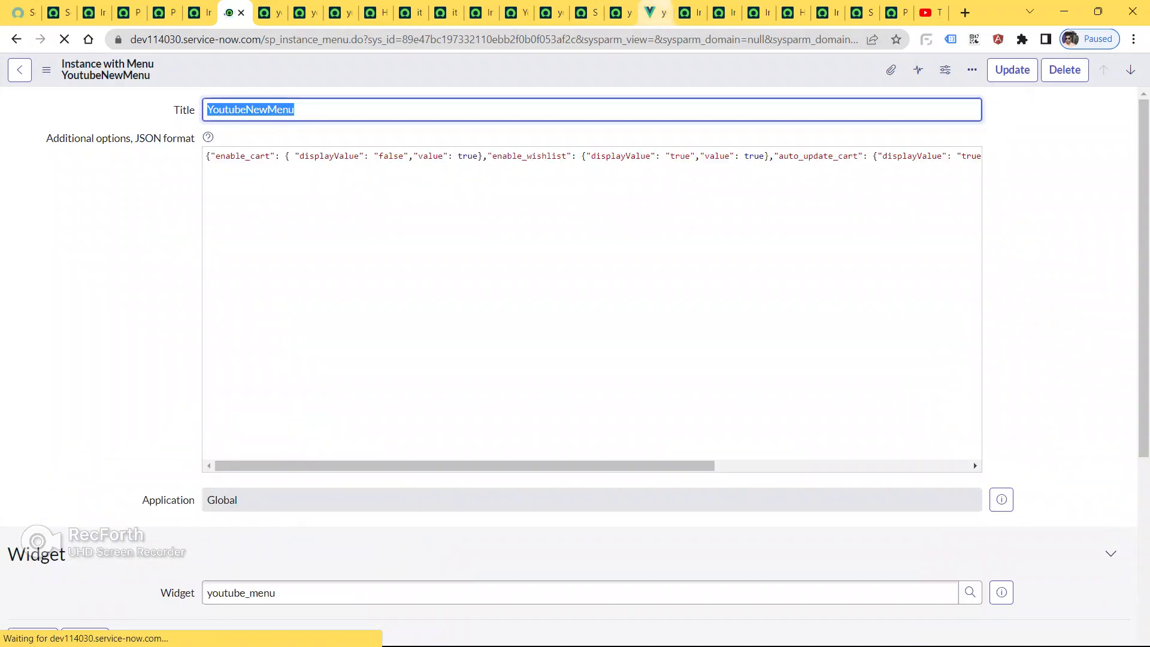
- Reload the youtubesr portal and check whether its header still offers the cart item
click(656, 12)
click(508, 40)
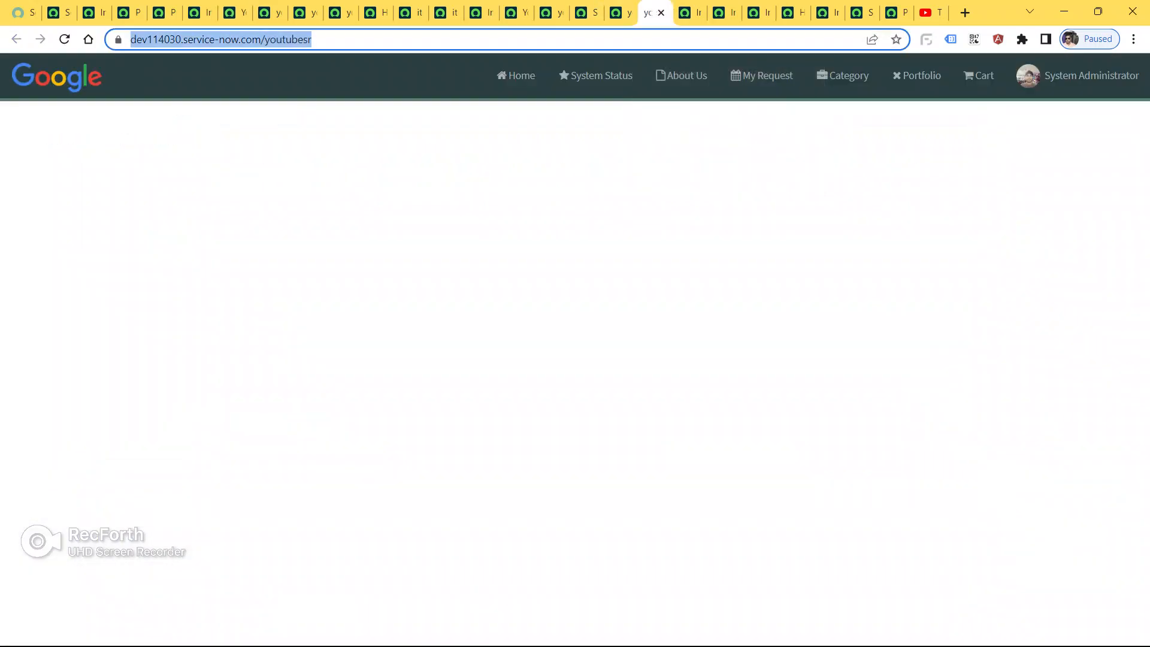
key(Return)
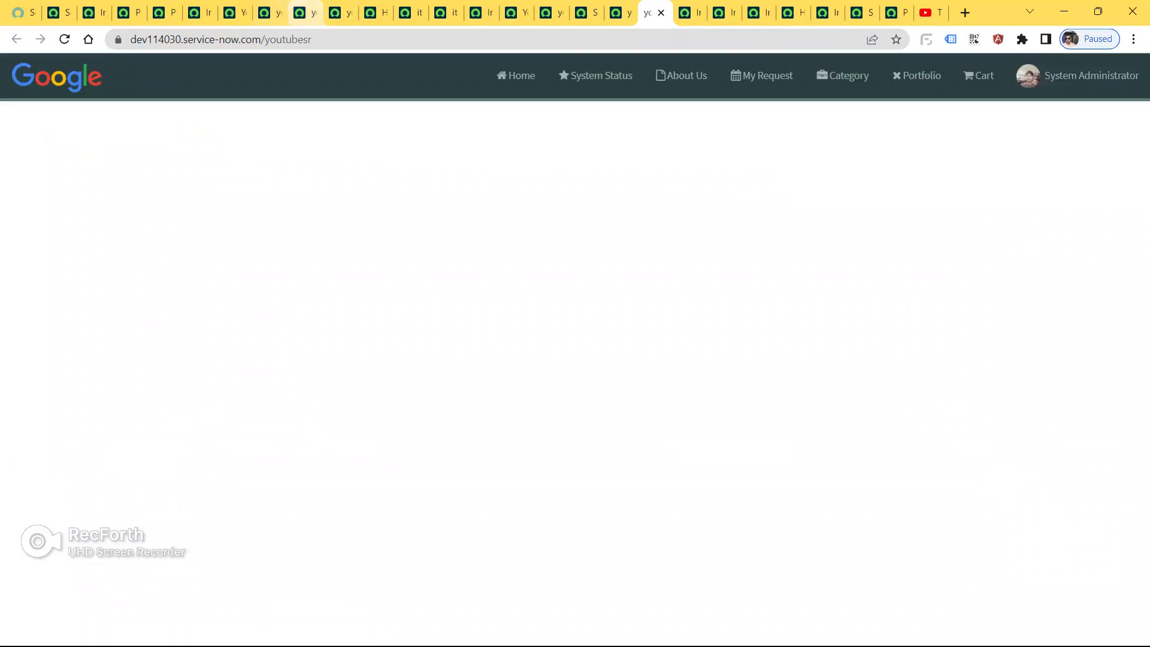
- Set enable_cart's value to false in the YoutubeNewMenu instance's additional JSON options and save the record
click(233, 13)
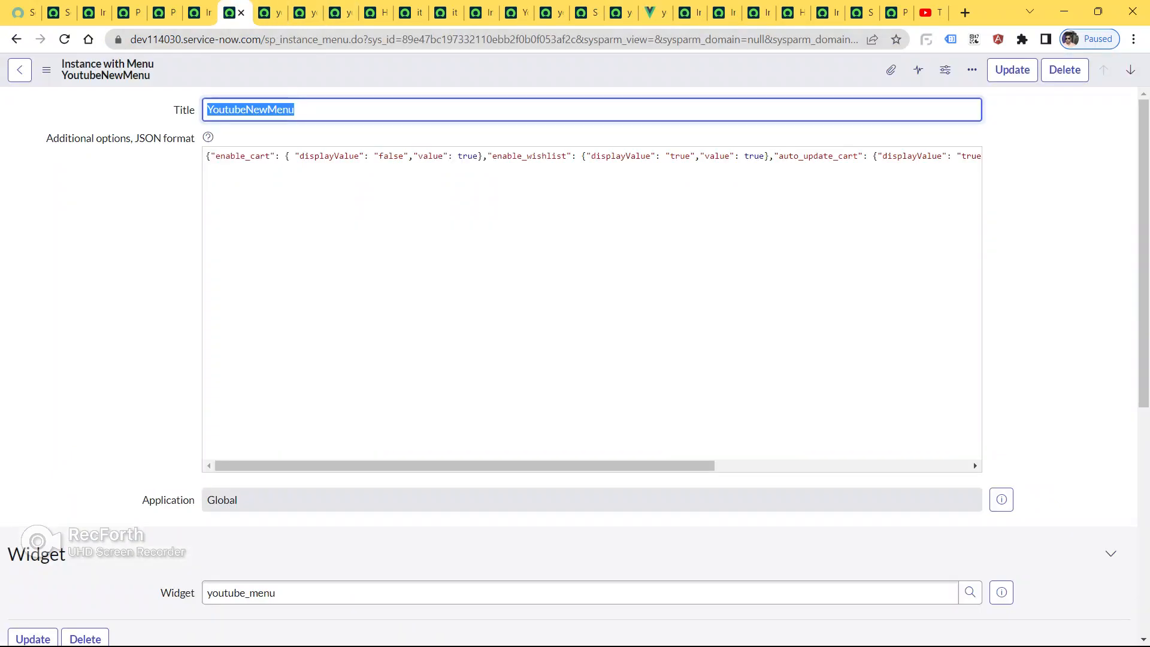
double_click(464, 157)
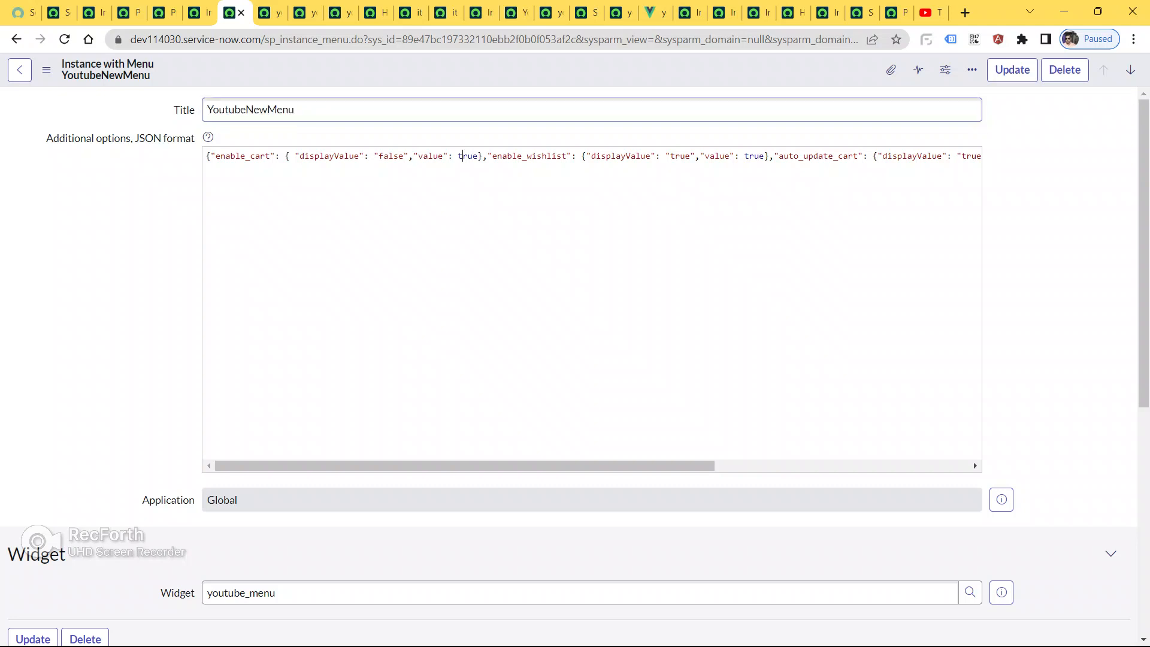
text(false)
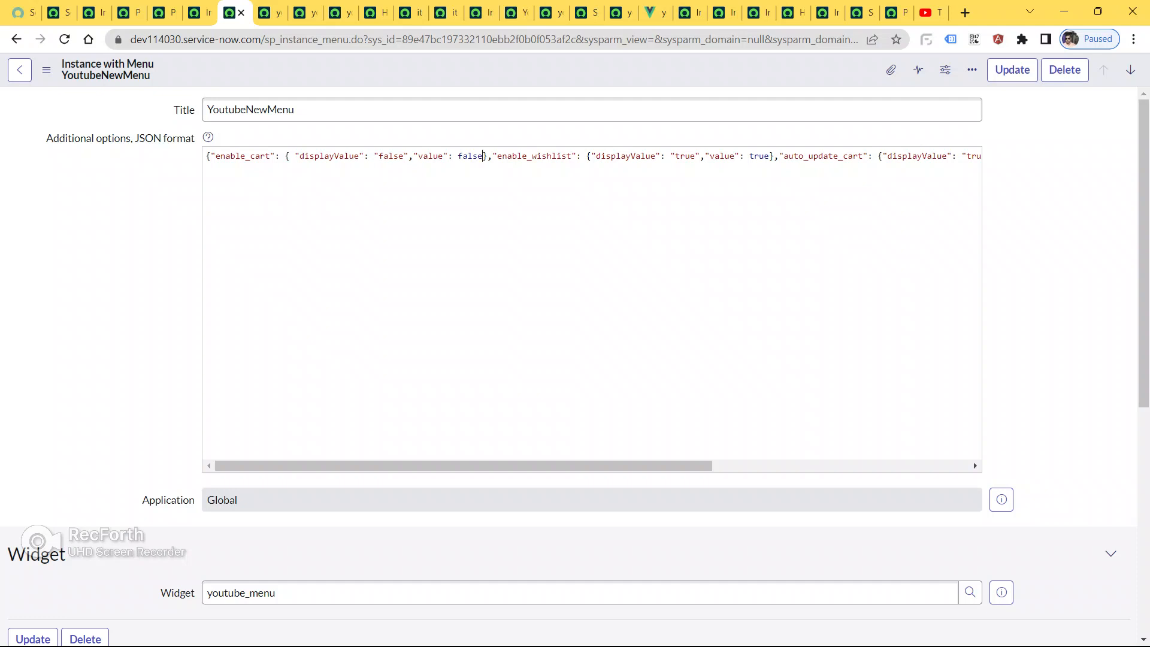
right_click(461, 66)
click(488, 75)
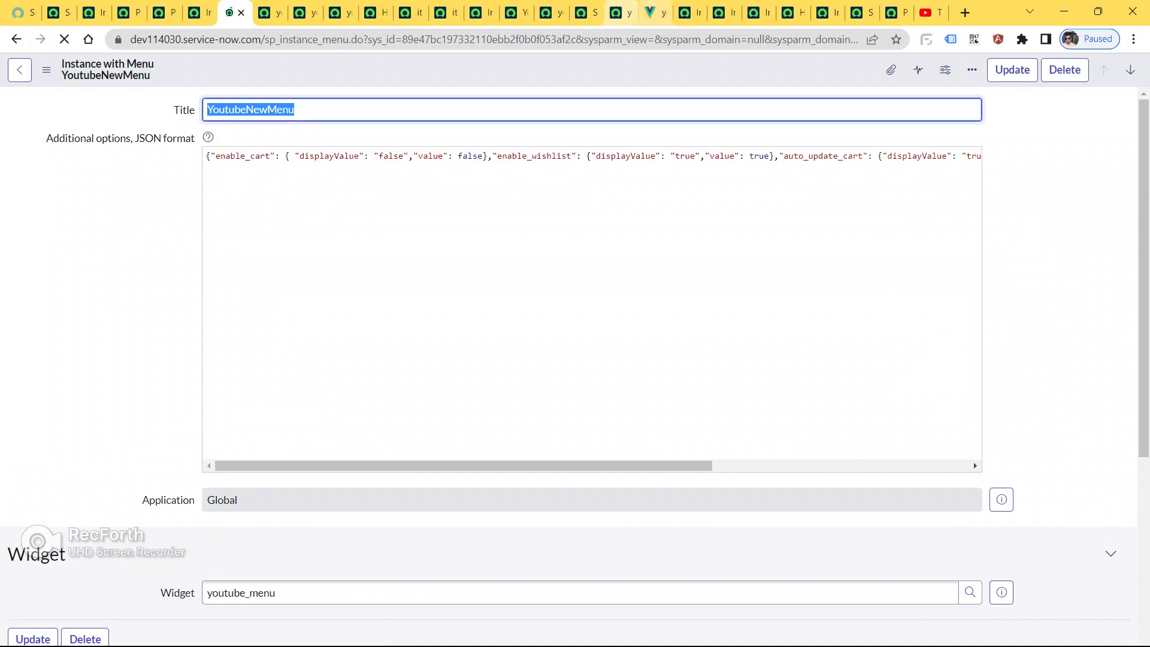
- Reload the youtubesr portal to check how the header responds to the saved enable_cart value
click(651, 12)
key(ctrl+l)
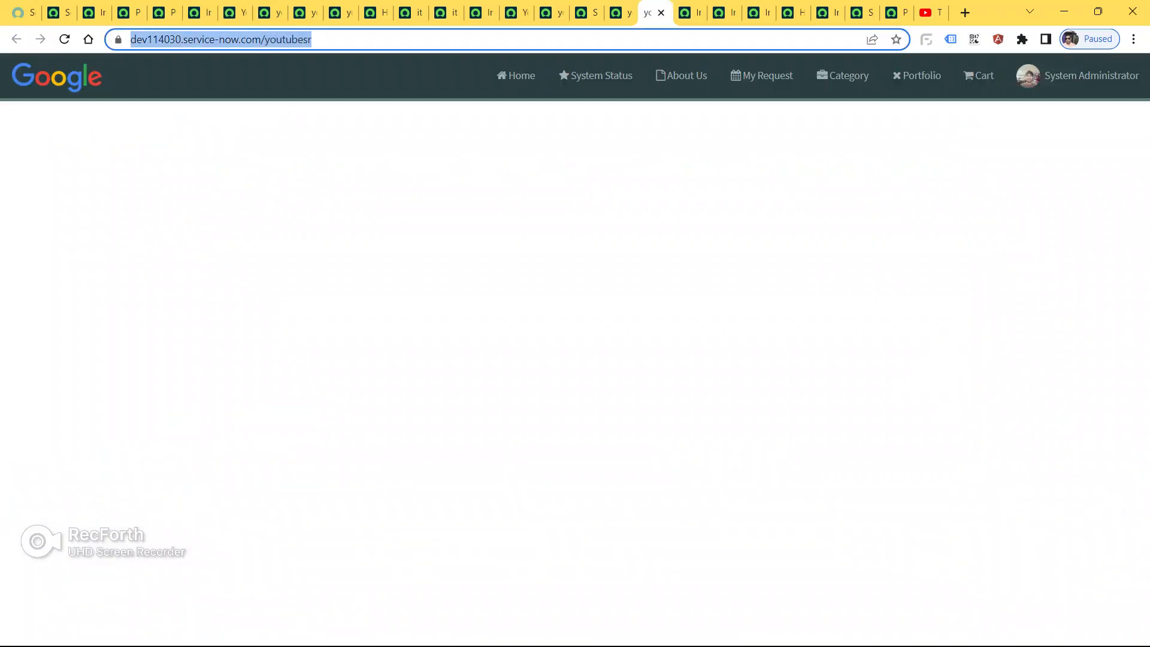
key(Return)
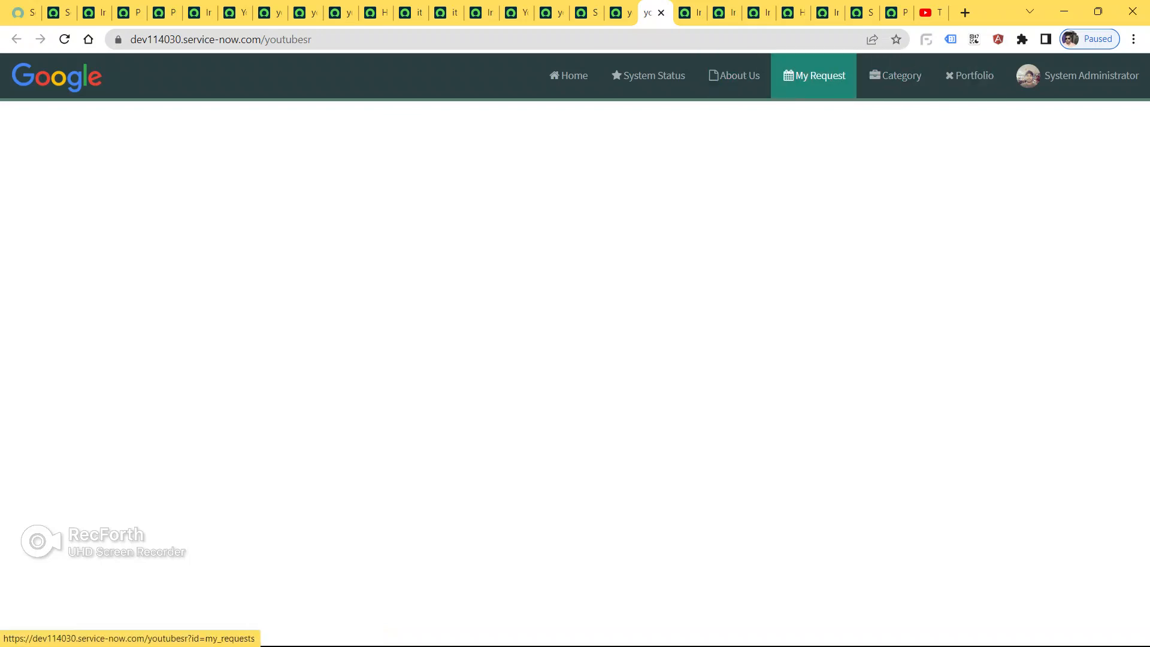
- Set enable_cart's value to true and its displayValue to "true" in the YoutubeNewMenu instance's JSON options and save the record
click(266, 13)
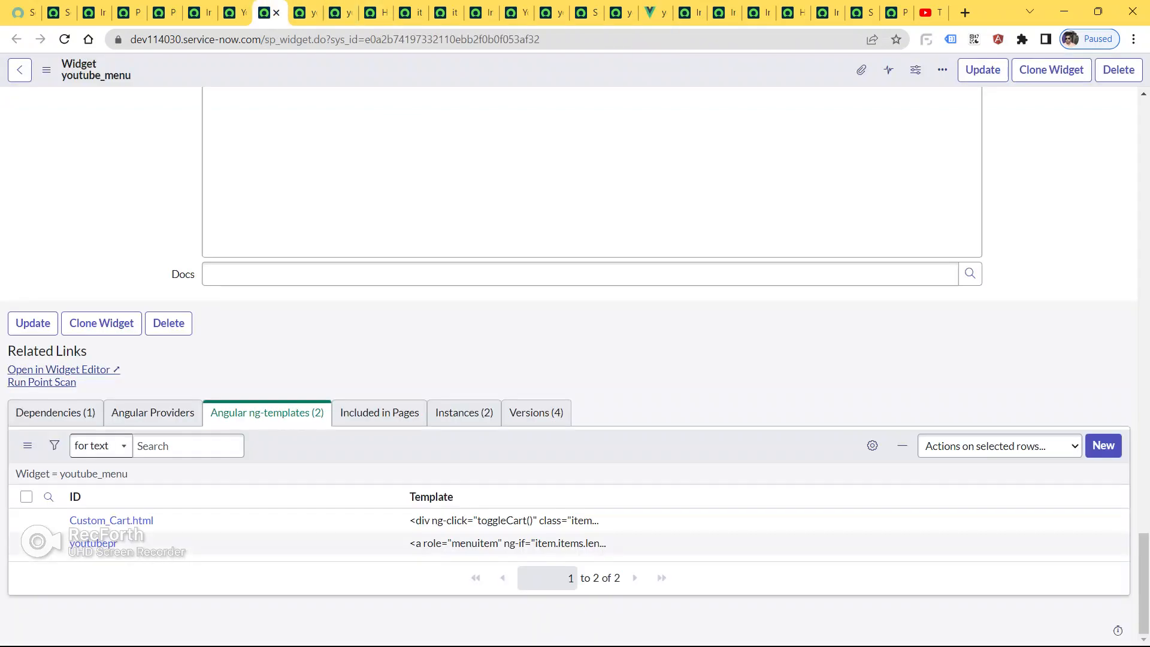
key(ctrl+w)
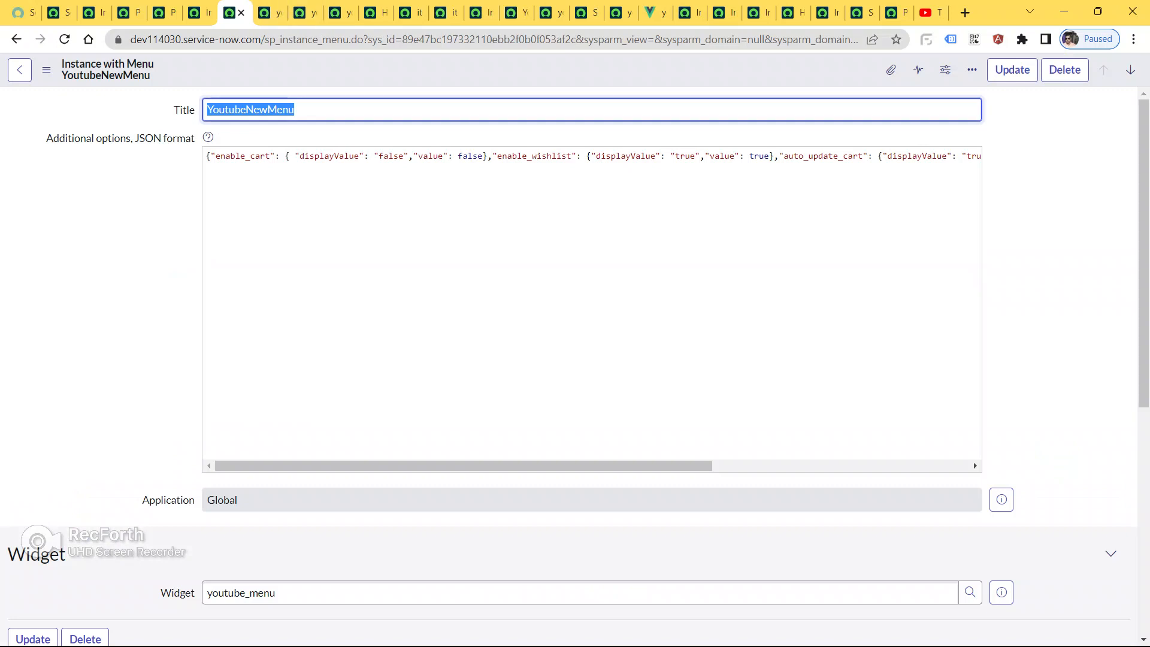
click(972, 462)
scroll(591, 305, left, 6)
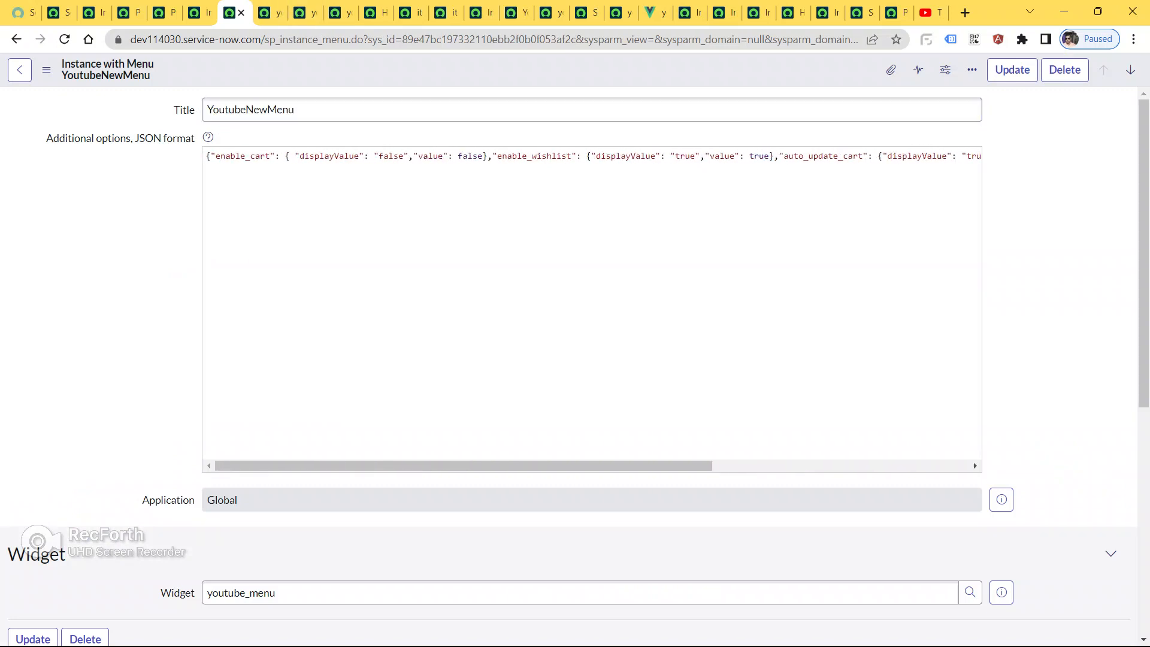
double_click(469, 156)
text(t)
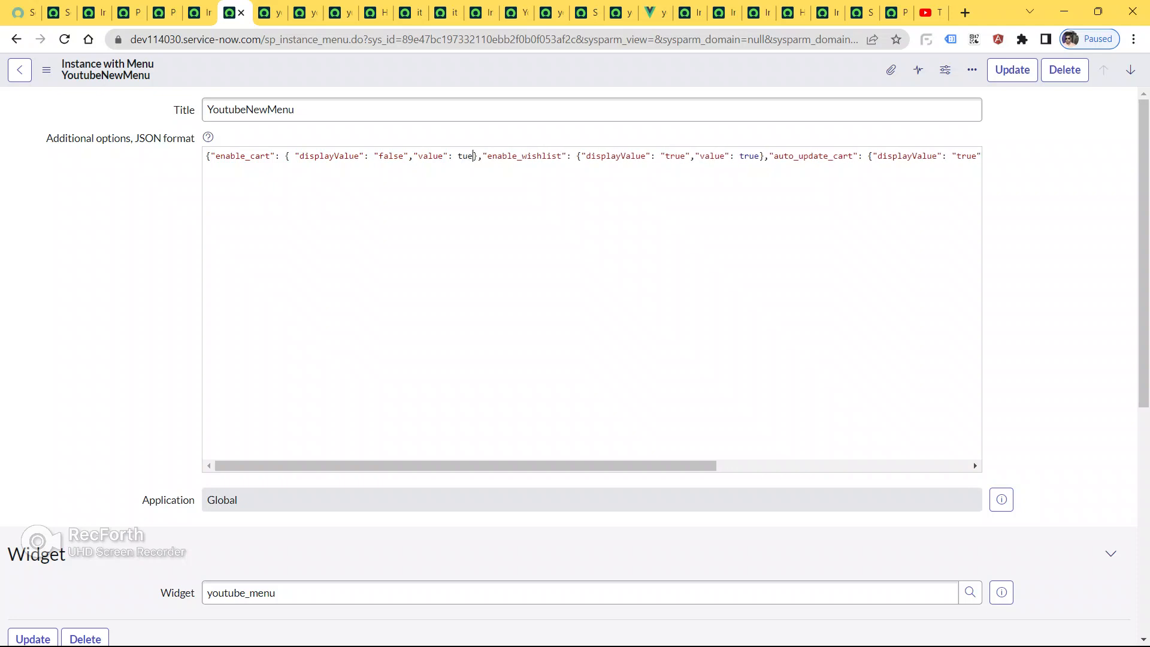
text(rue)
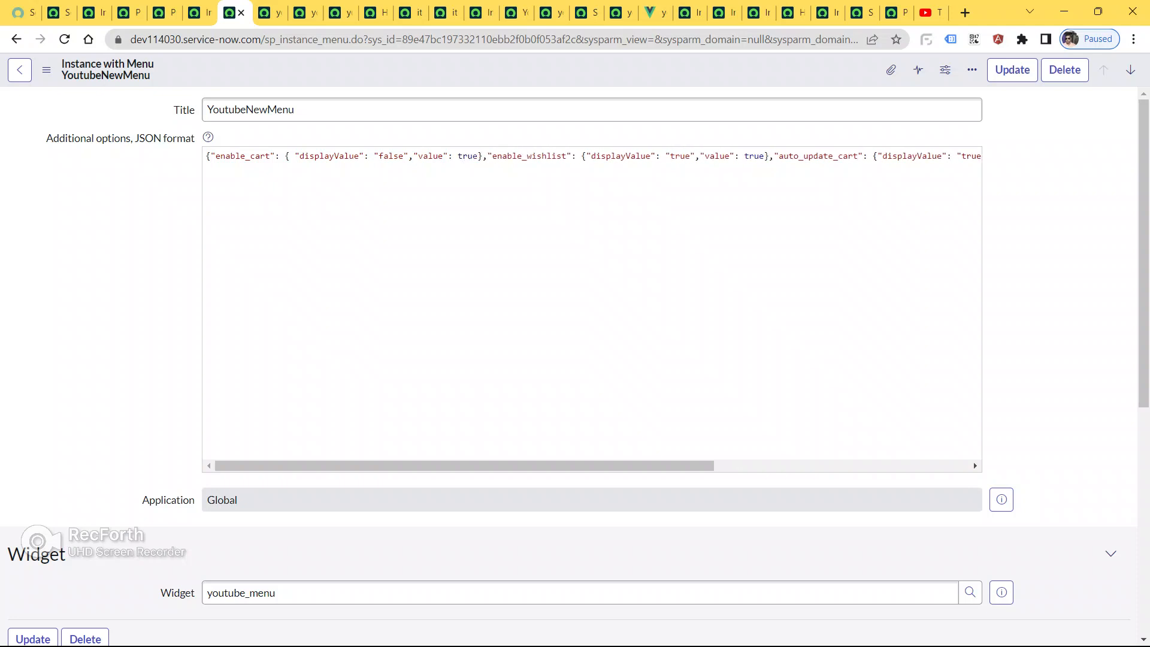
double_click(390, 157)
text(true)
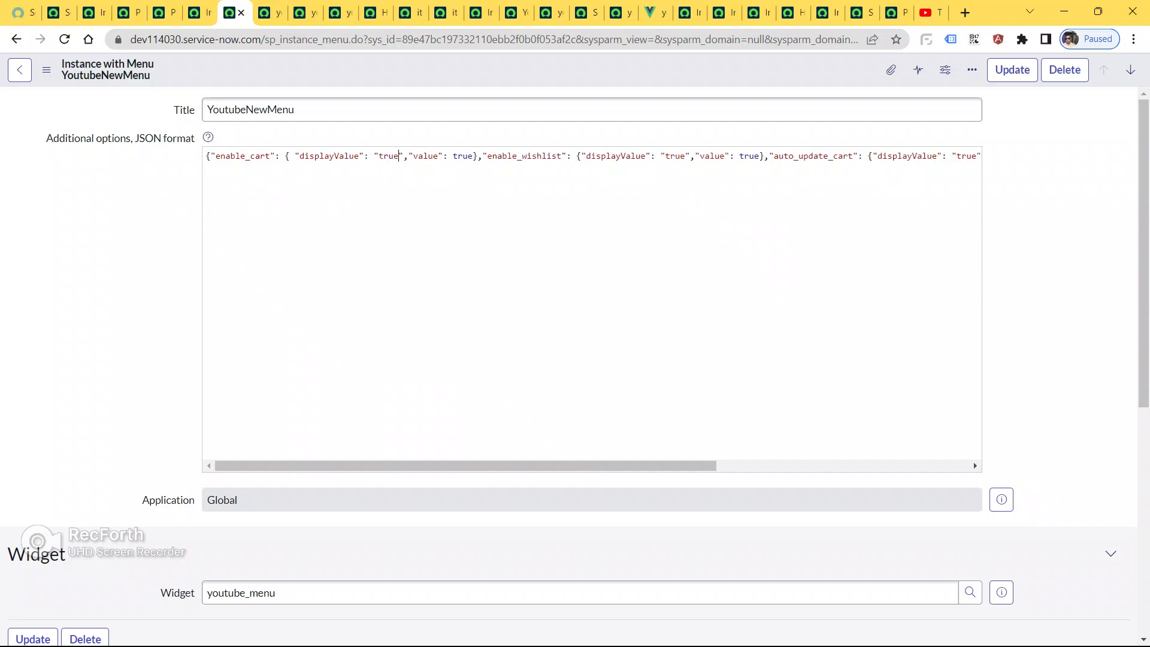
right_click(472, 77)
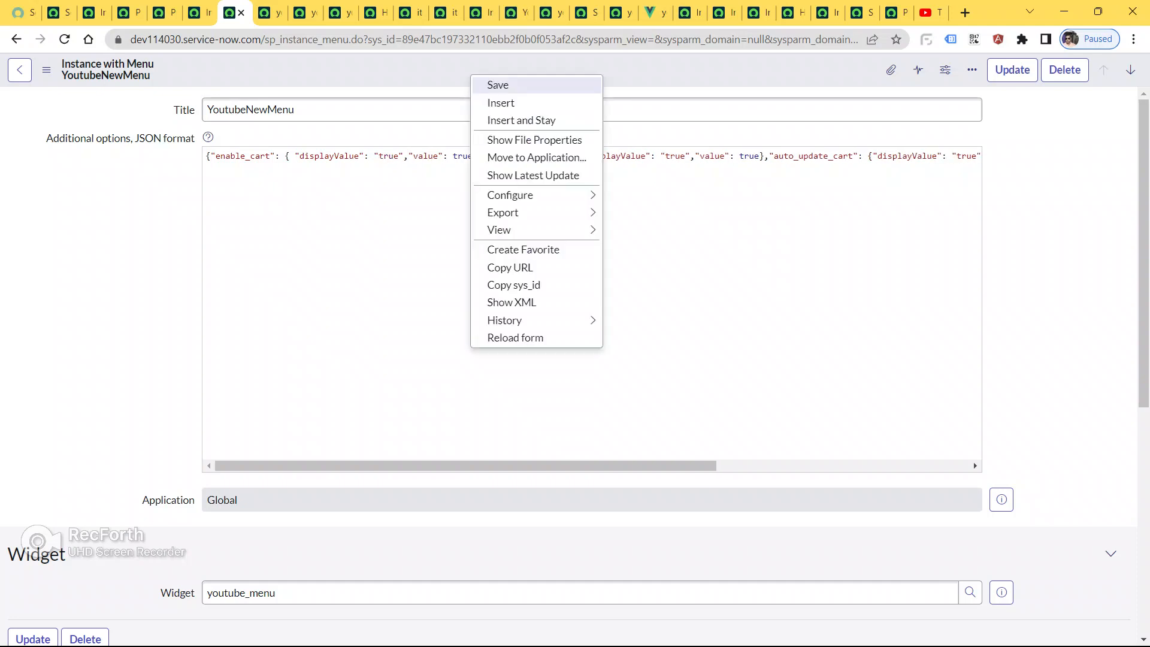
click(498, 85)
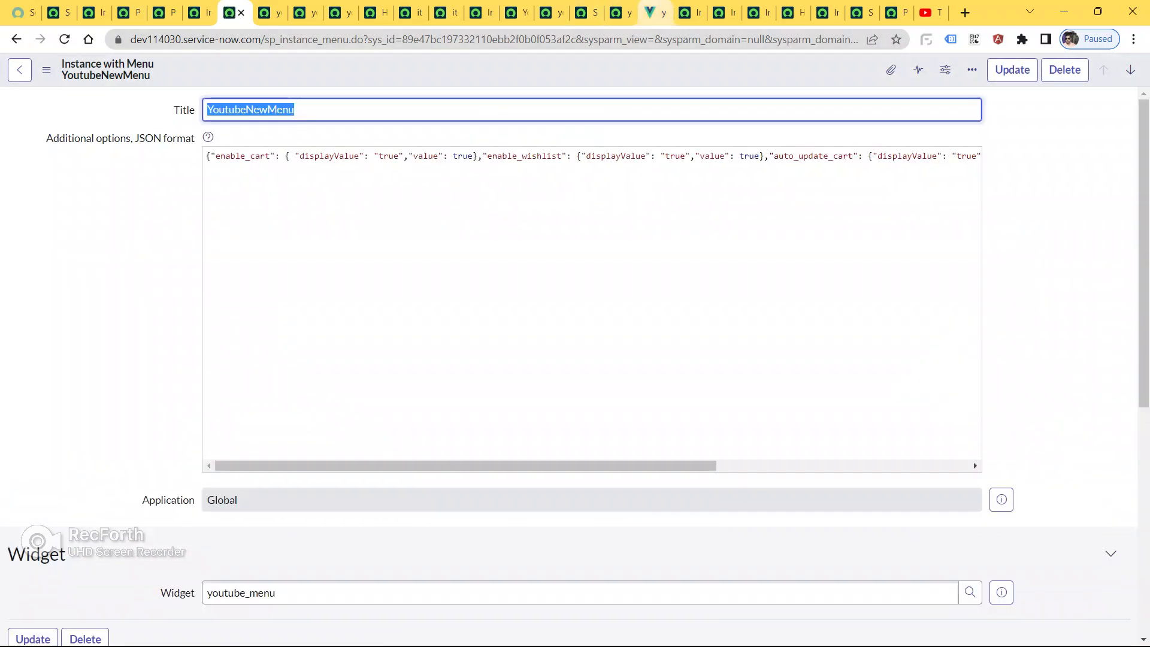
- Reload the youtubesr portal and open the shopping cart page from the header's cart item
click(654, 12)
click(550, 39)
key(Return)
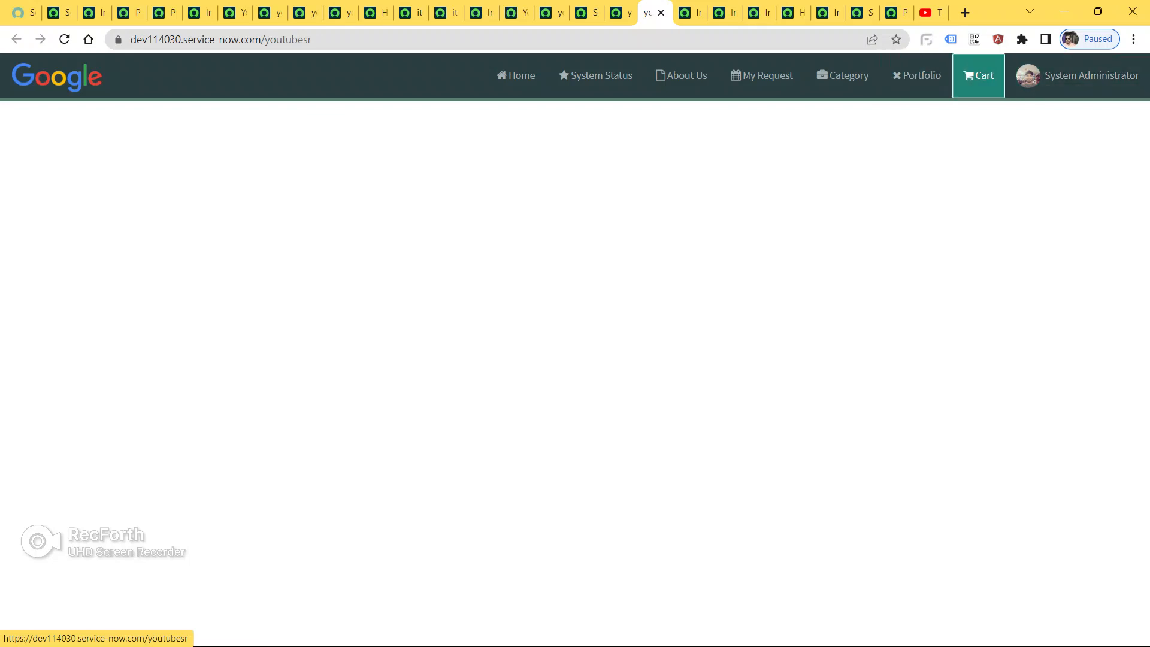
click(978, 75)
click(873, 239)
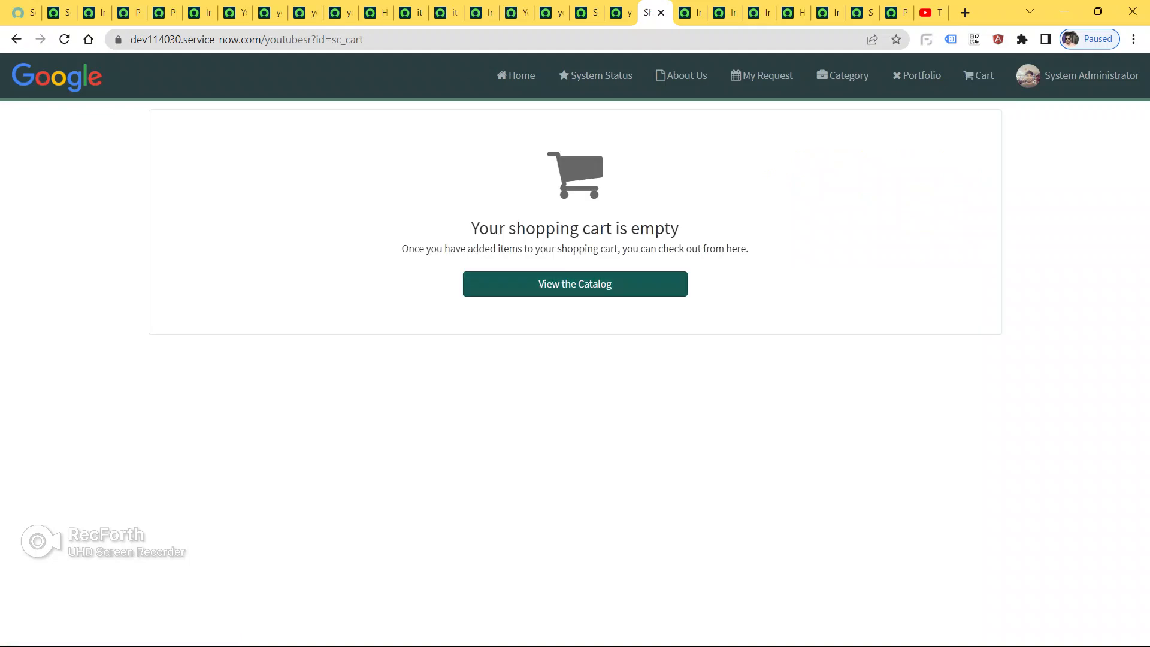
- Go from the cart page to the catalog and open the Apple iPhone 13 item under Popular Items
click(575, 284)
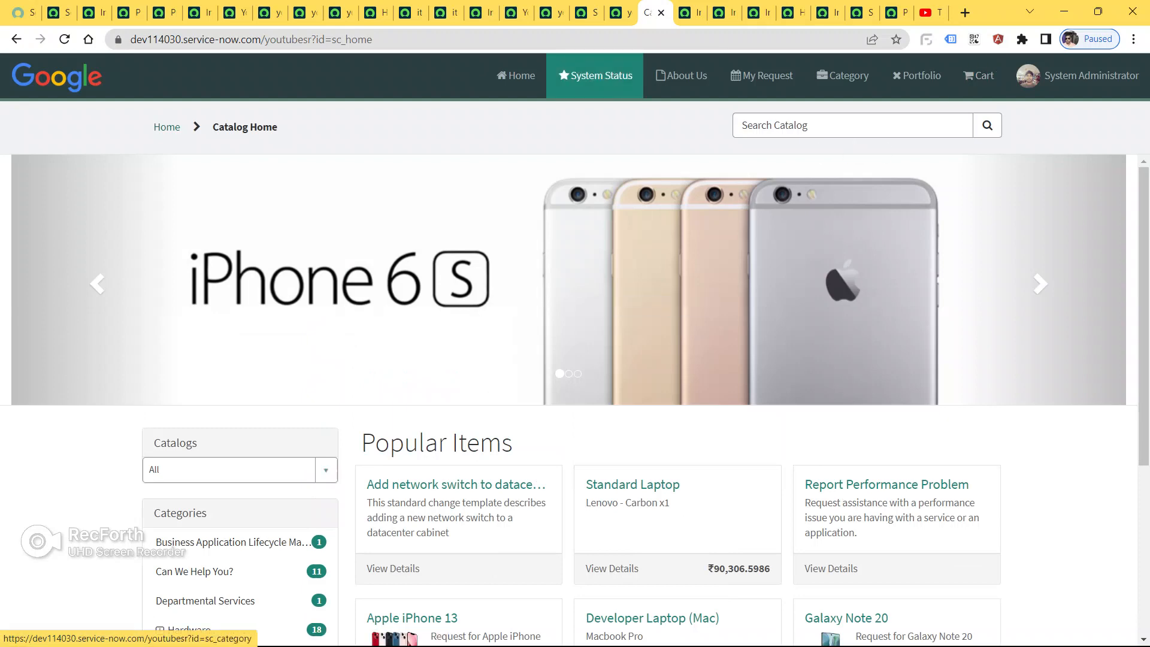
scroll(773, 167, down, 5)
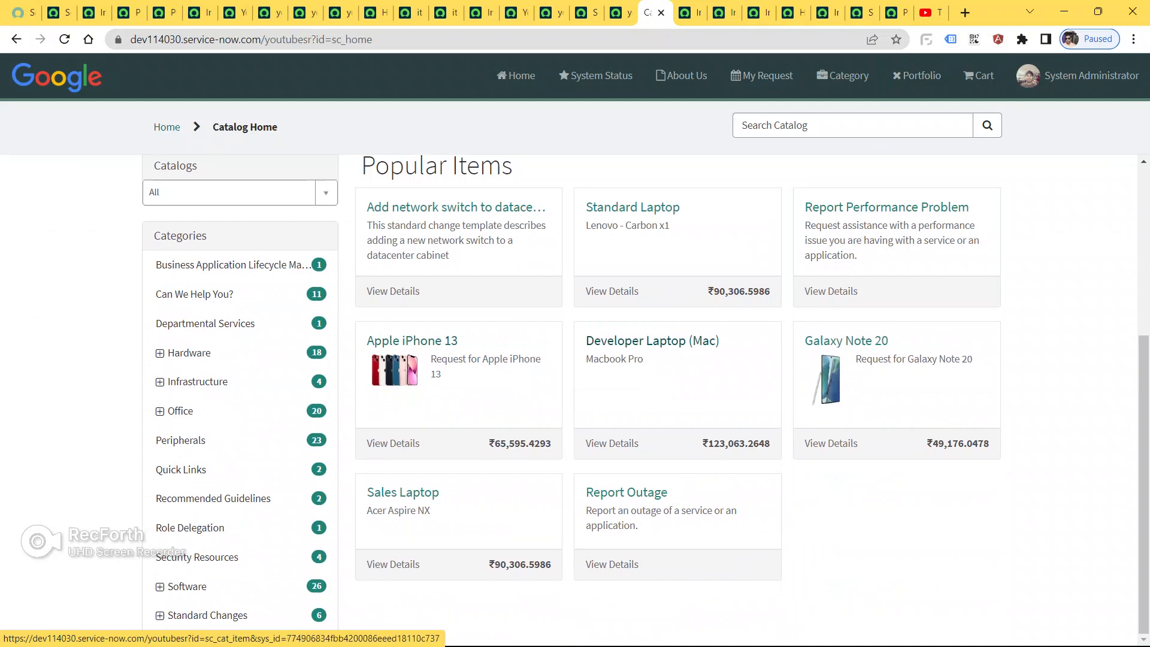
click(437, 351)
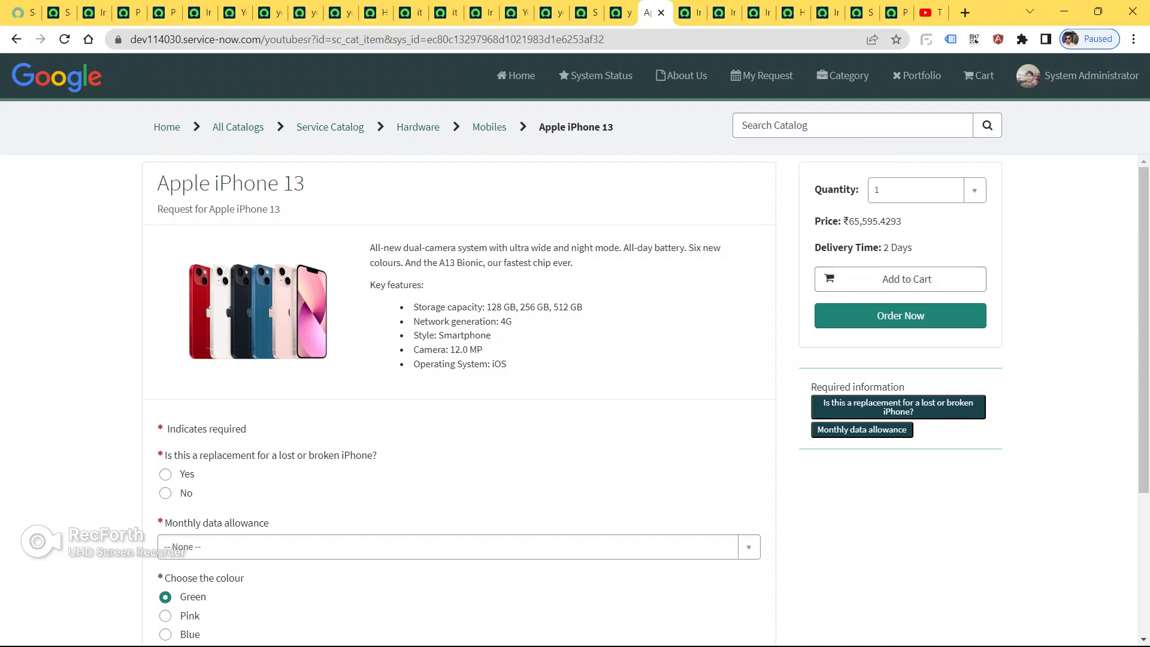
- Mark the iPhone as a replacement, enter the original phone number and choose a monthly data allowance of 500MB
scroll(458, 395, down, 2)
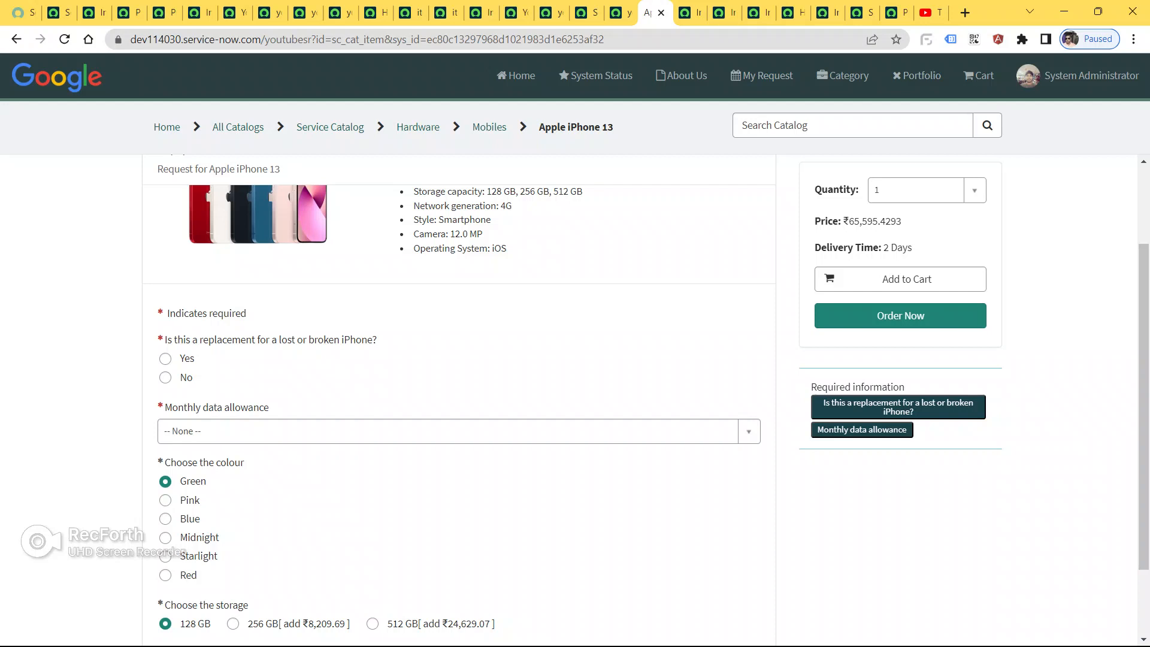
double_click(187, 358)
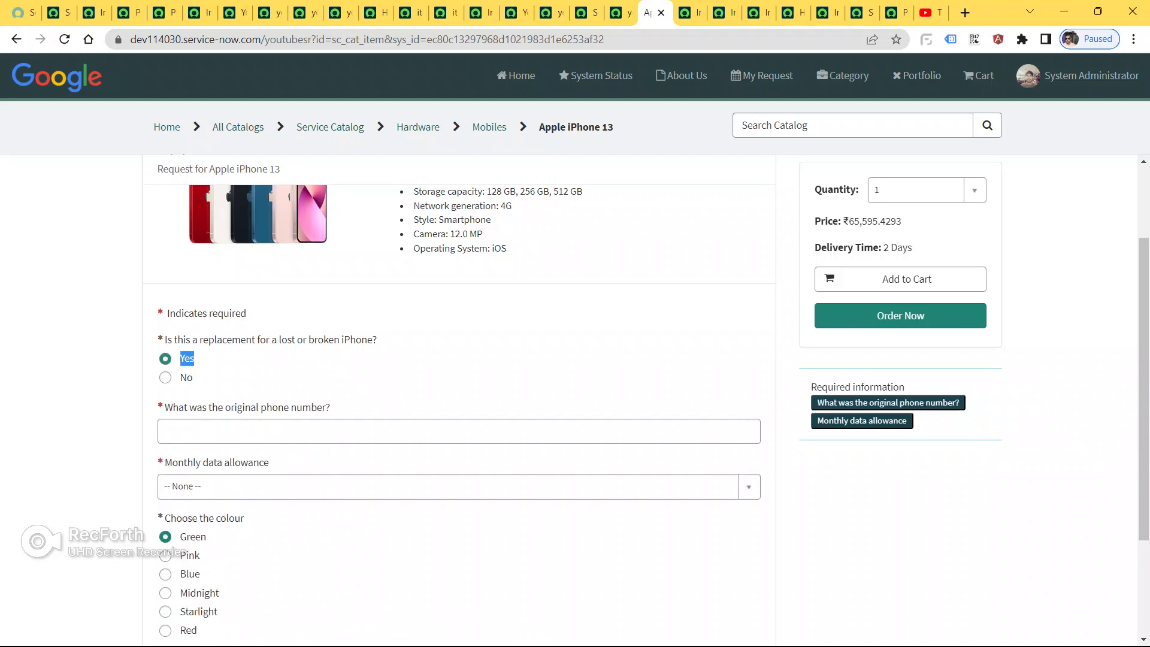
click(203, 431)
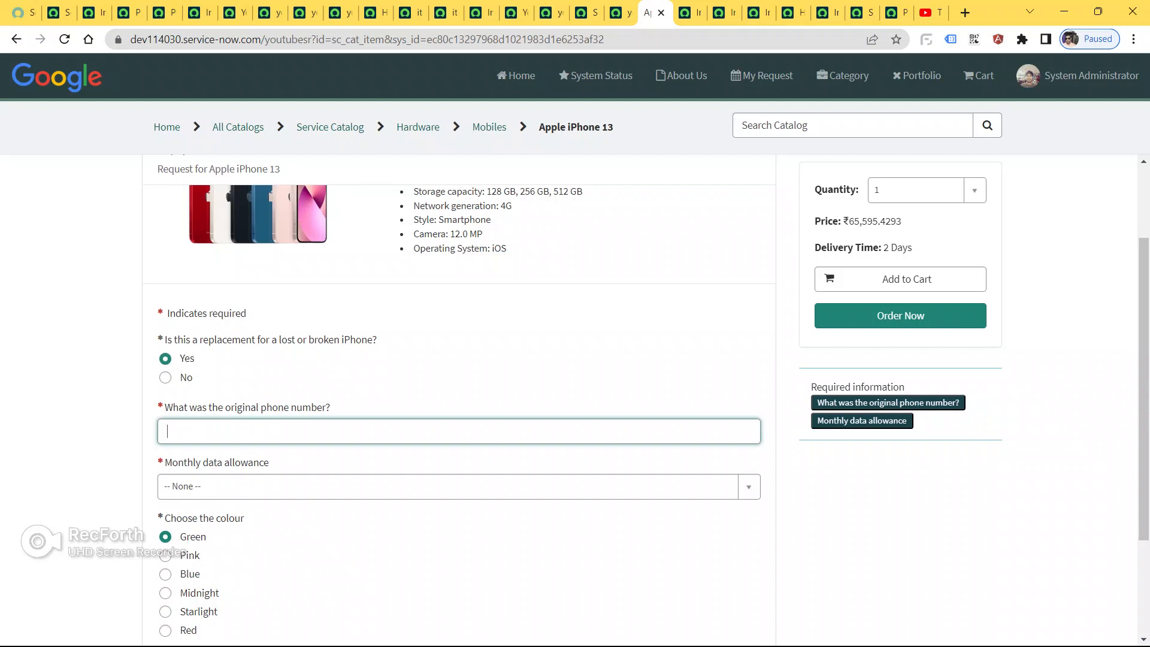
text(685ut765)
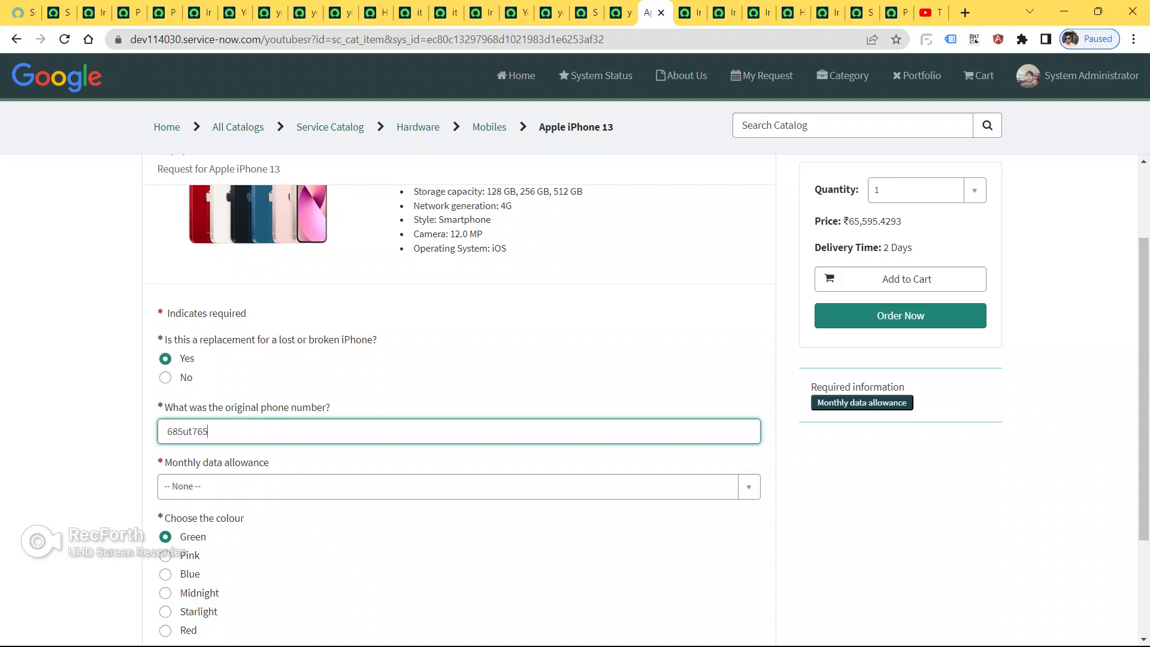
click(419, 374)
click(419, 486)
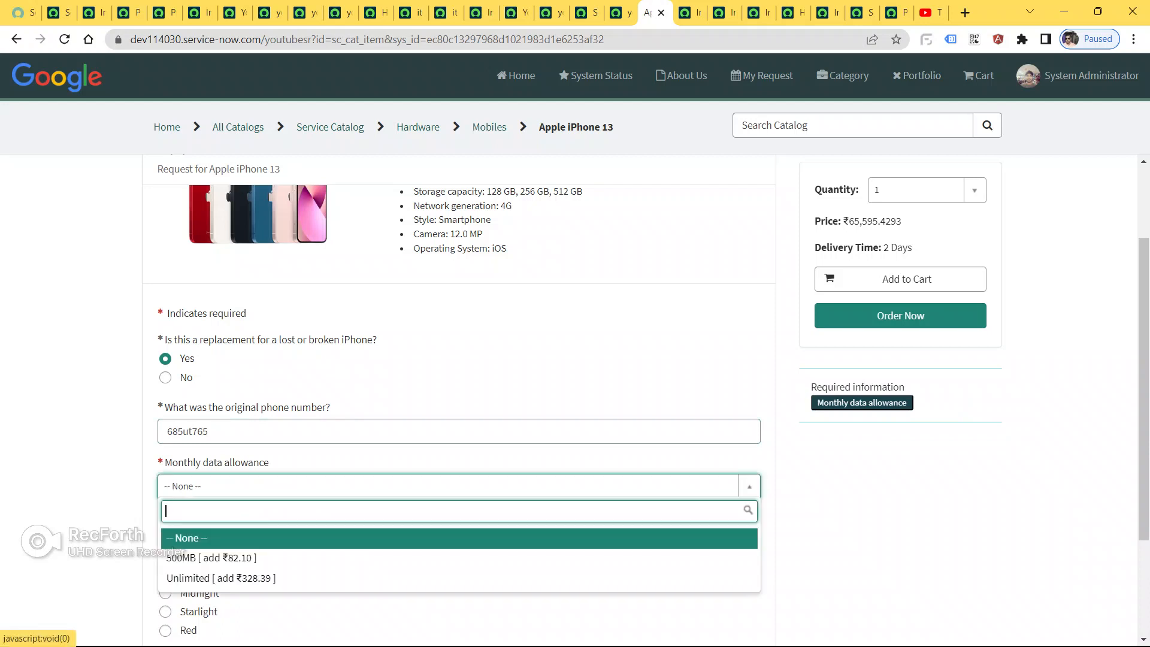
click(419, 557)
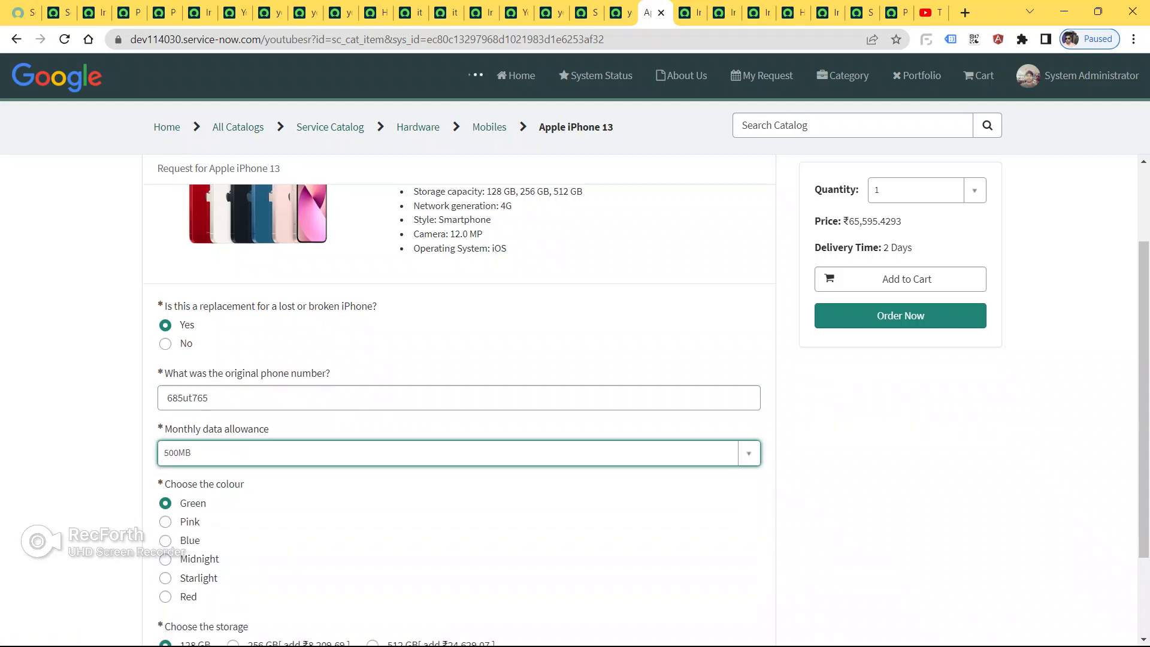
- Choose the colour Blue and 512 GB storage for the Apple iPhone 13 and add it to the cart
scroll(459, 401, down, 2)
click(165, 423)
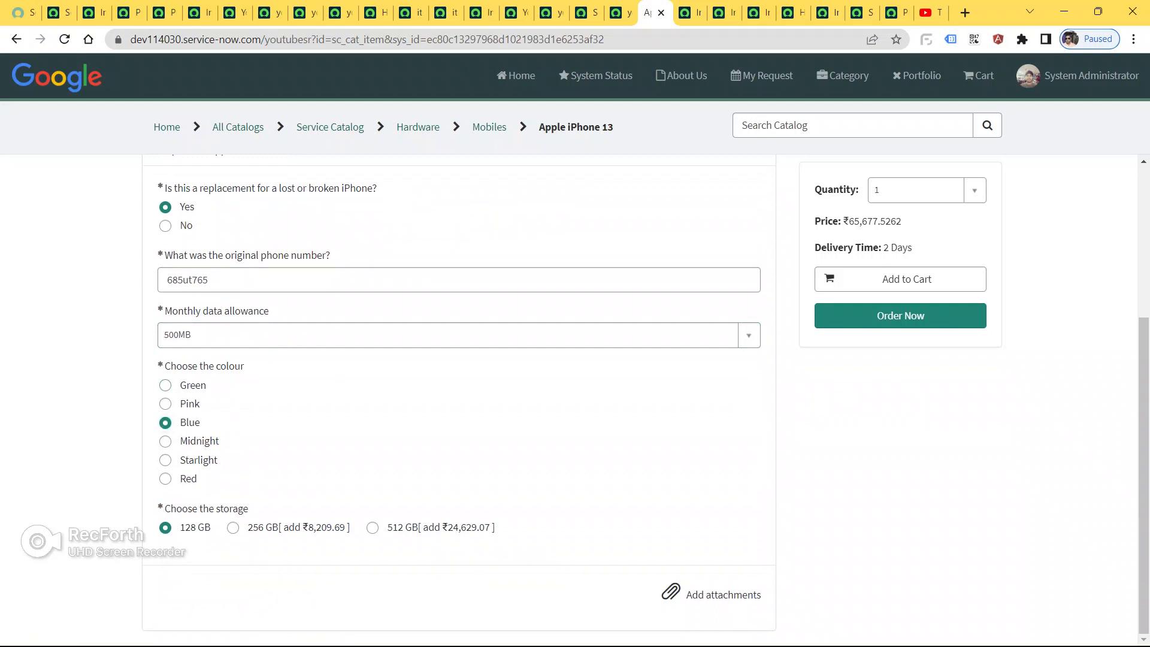
click(388, 528)
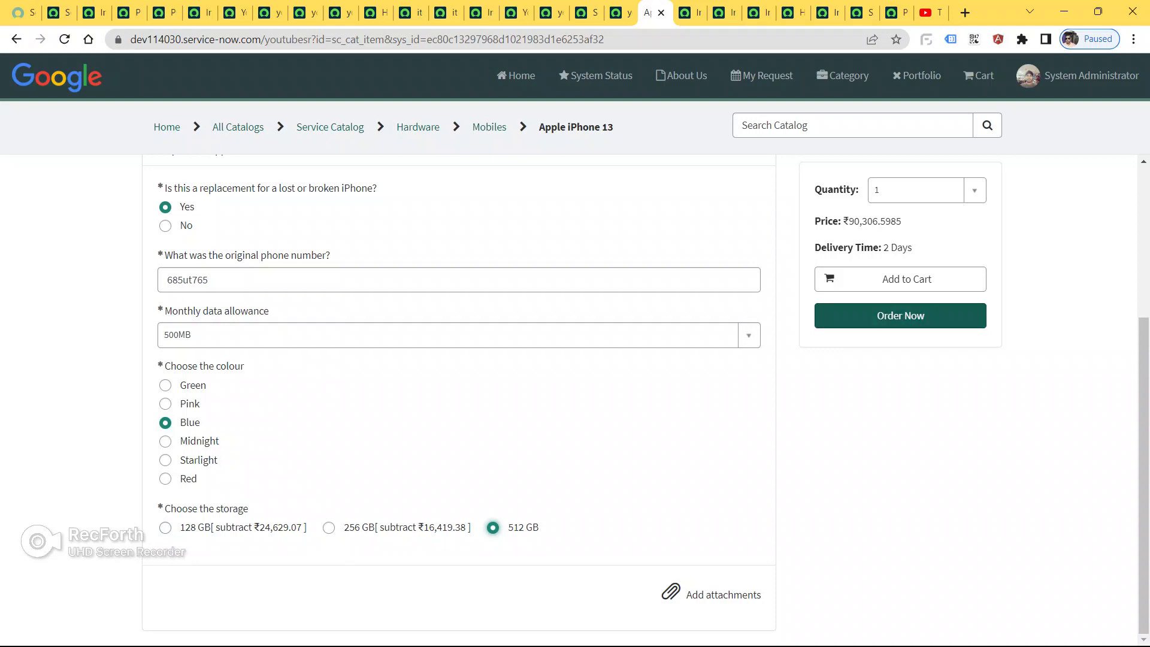
click(900, 279)
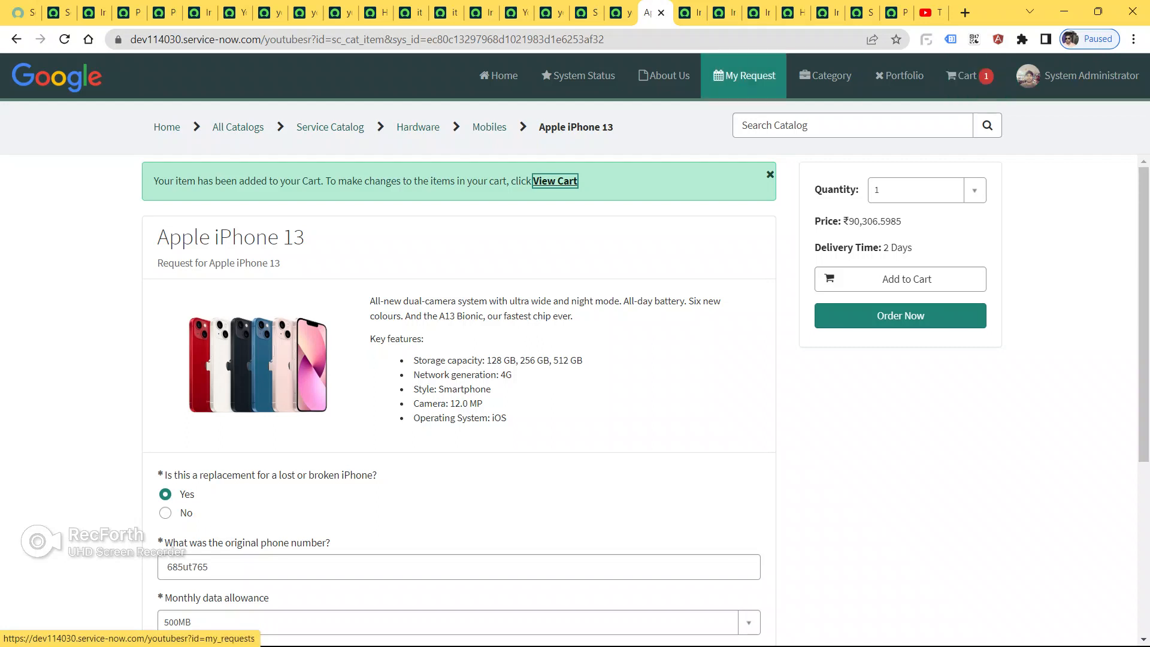
- Test the header's Home link, close the page it opens and follow the header logo's link
click(499, 76)
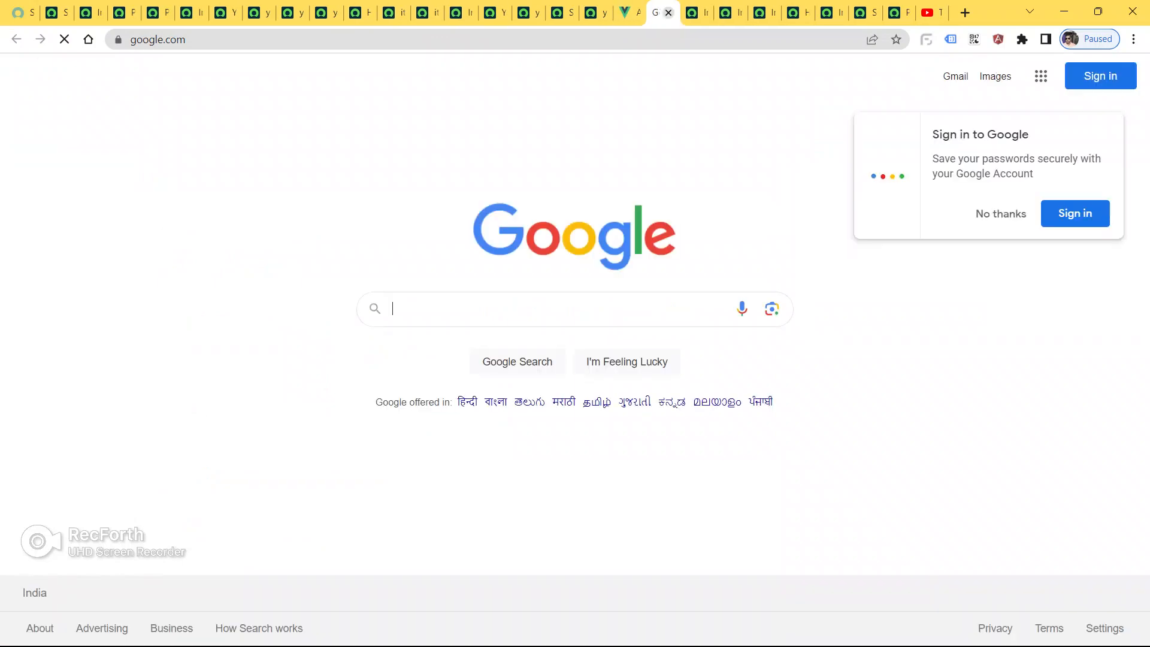
click(668, 12)
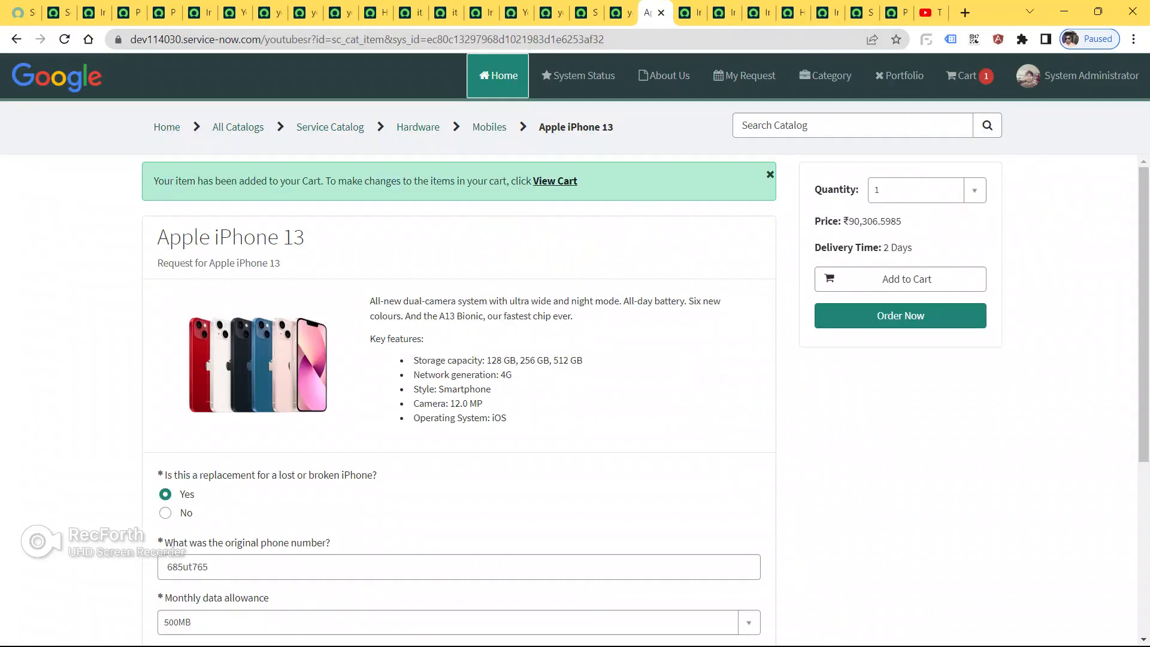
key(shift+Tab)
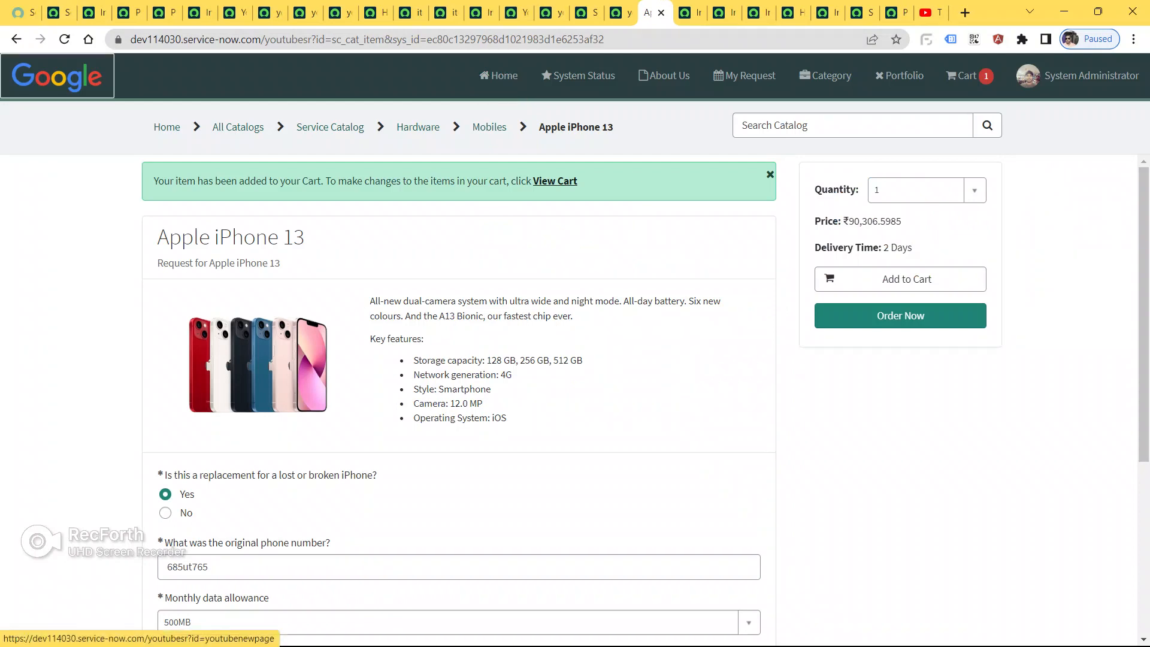
key(Return)
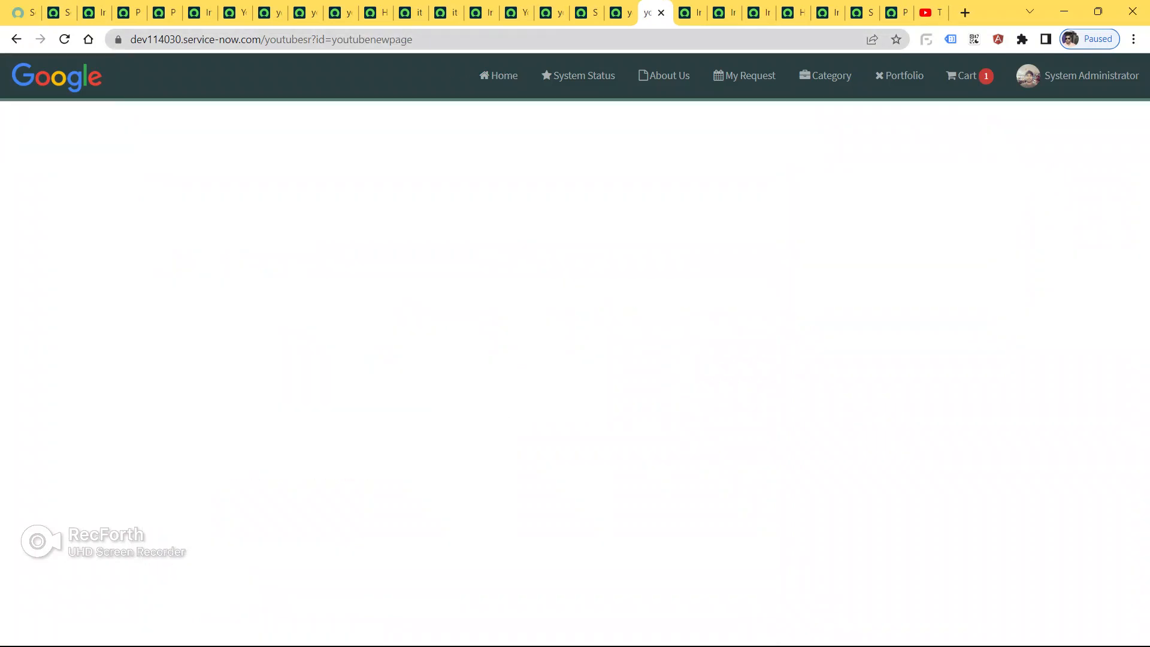
- Copy ?id=youtubenewpage from the portal page address into a new line below Custom_Cart in ServiceNow_info.txt in Sublime Text, then return to Chrome
drag(311, 39, 414, 39)
key(ctrl+c)
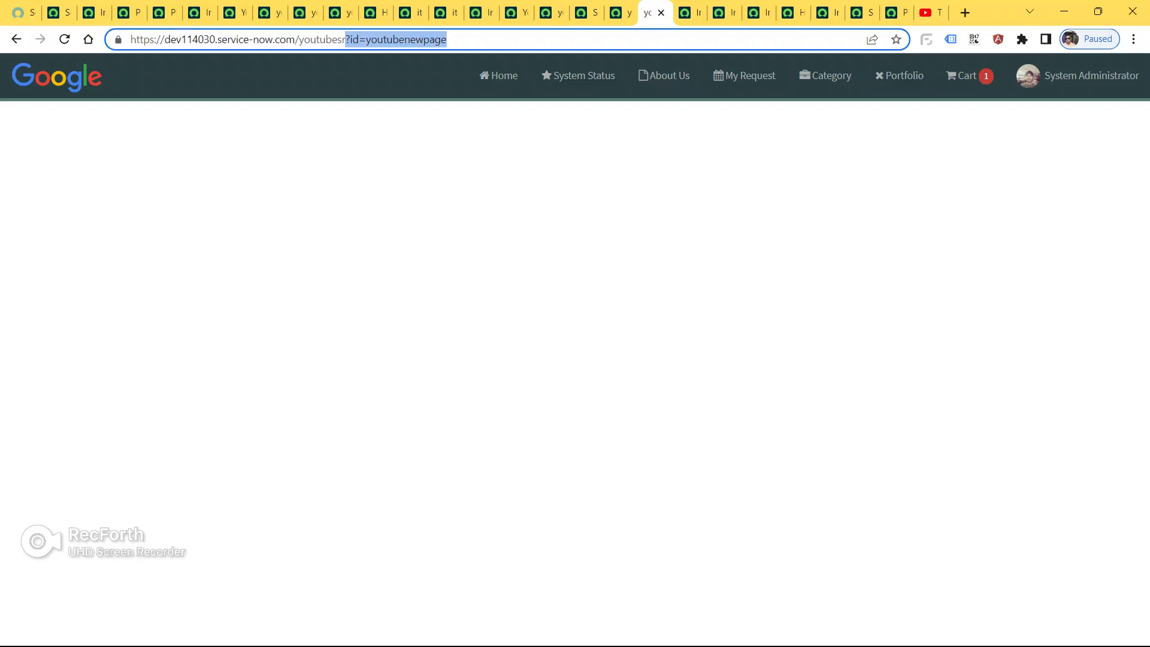
key(alt+Tab)
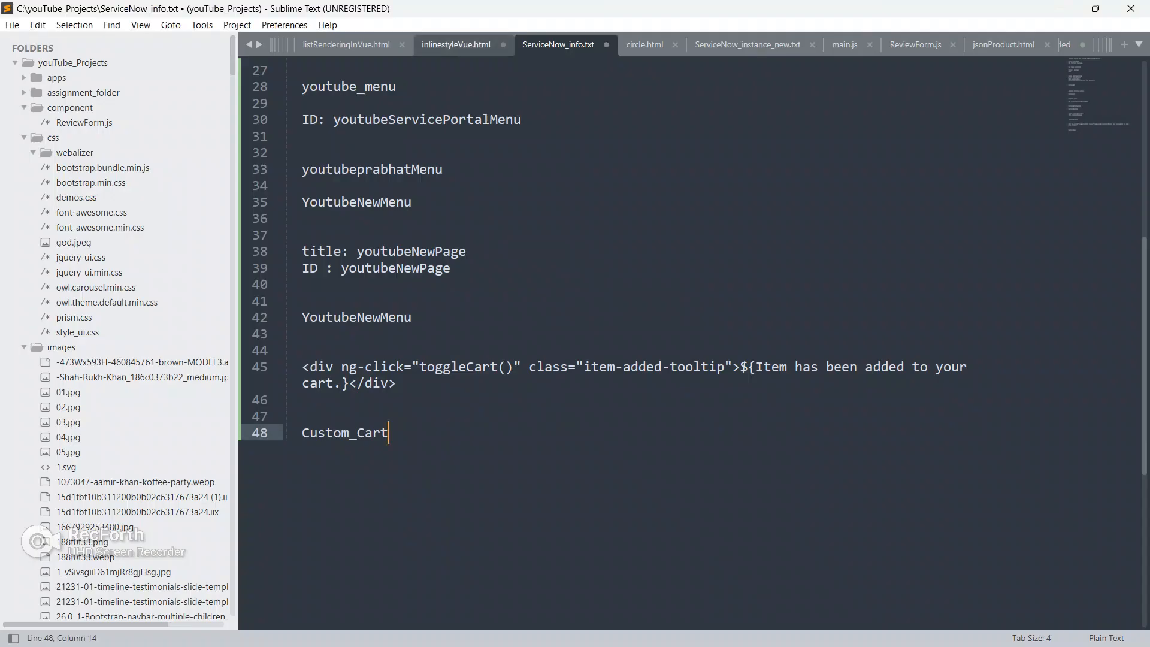
key(Return)
key(Return)
key(Return)
key(ctrl+v)
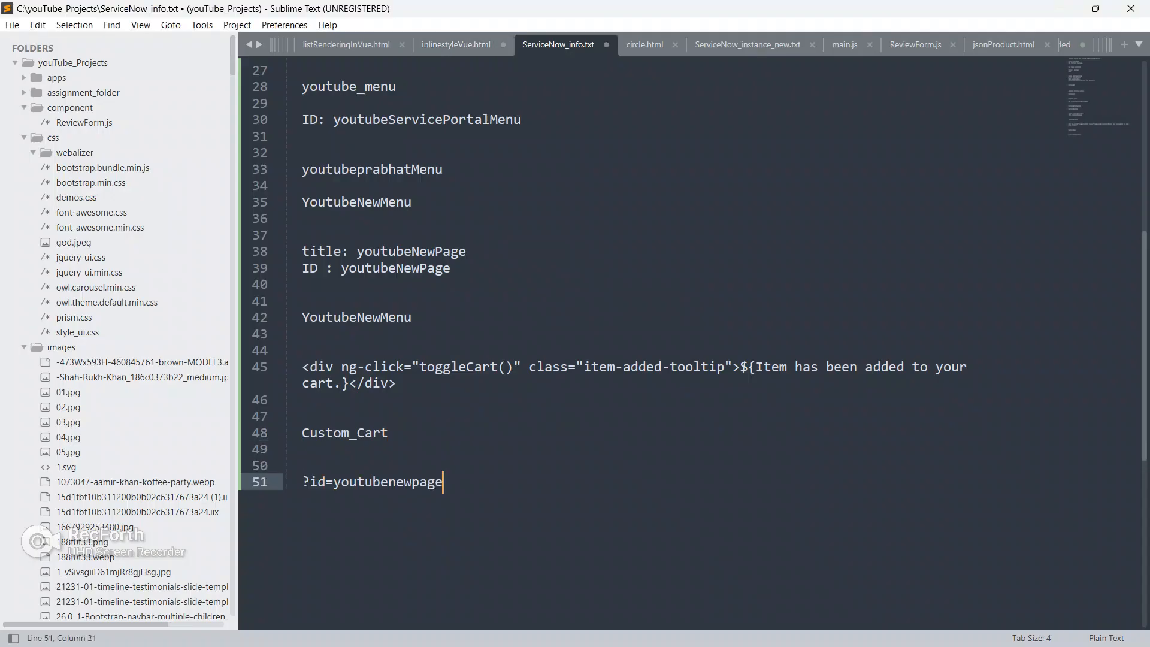
drag(303, 482, 444, 482)
key(alt+Tab)
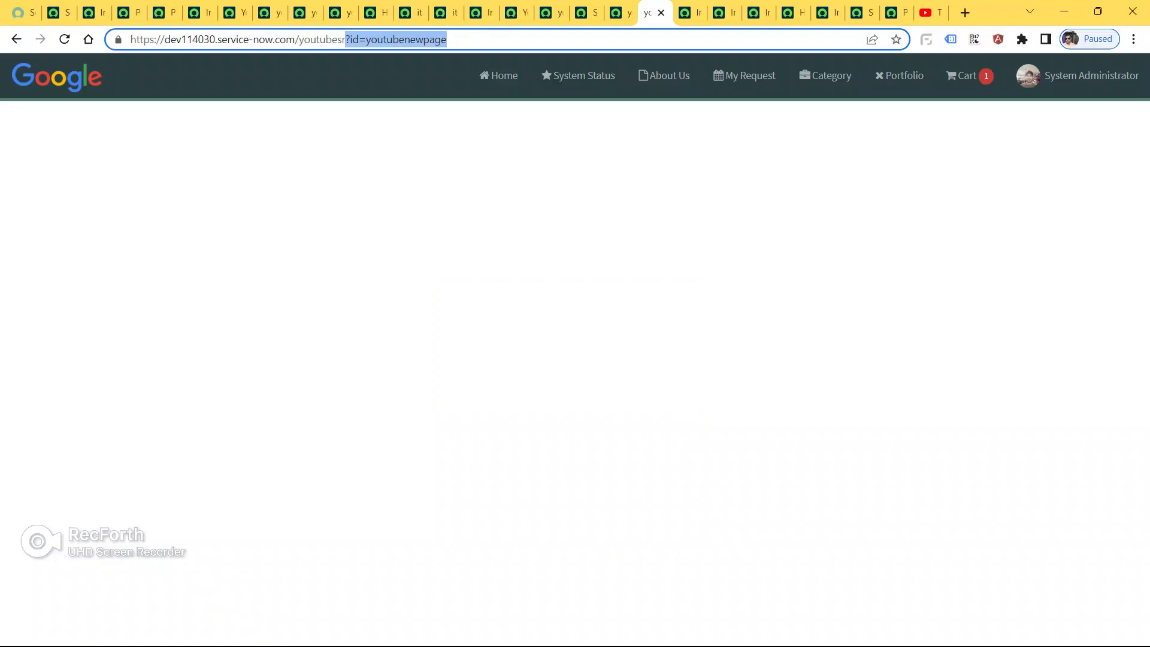
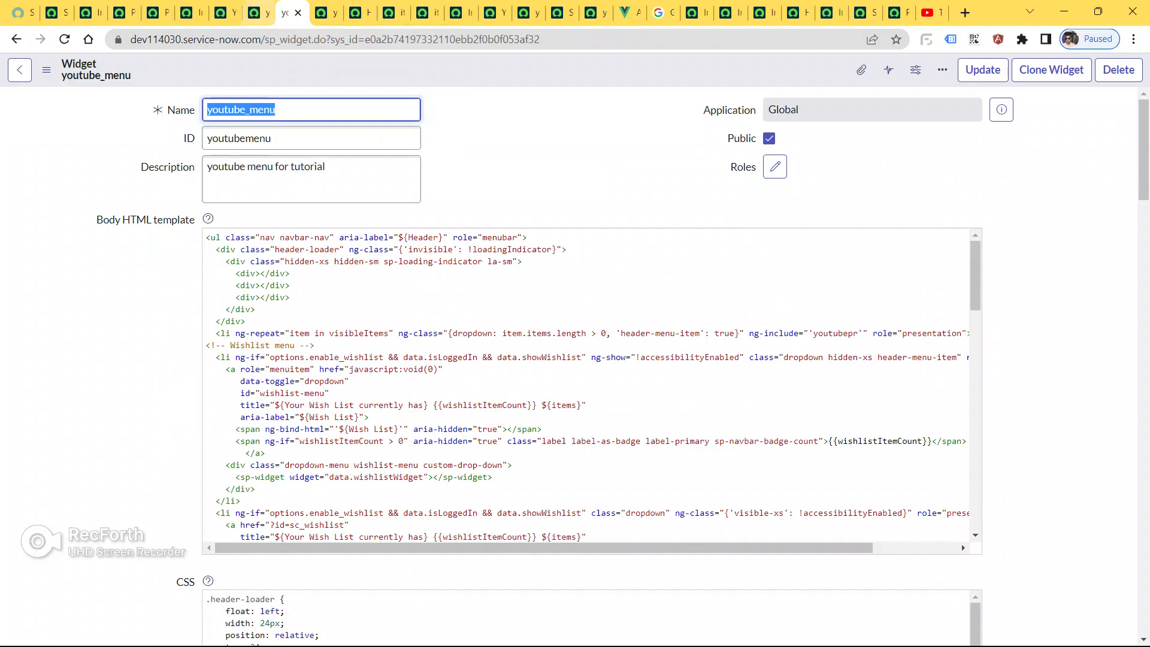
- Go to the reference portal's Custom Navbar menu instance, reload it and examine the type and URL of its Home menu item
key(ctrl+Page_Up)
key(ctrl+Page_Up)
key(ctrl+Page_Up)
key(ctrl+Page_Up)
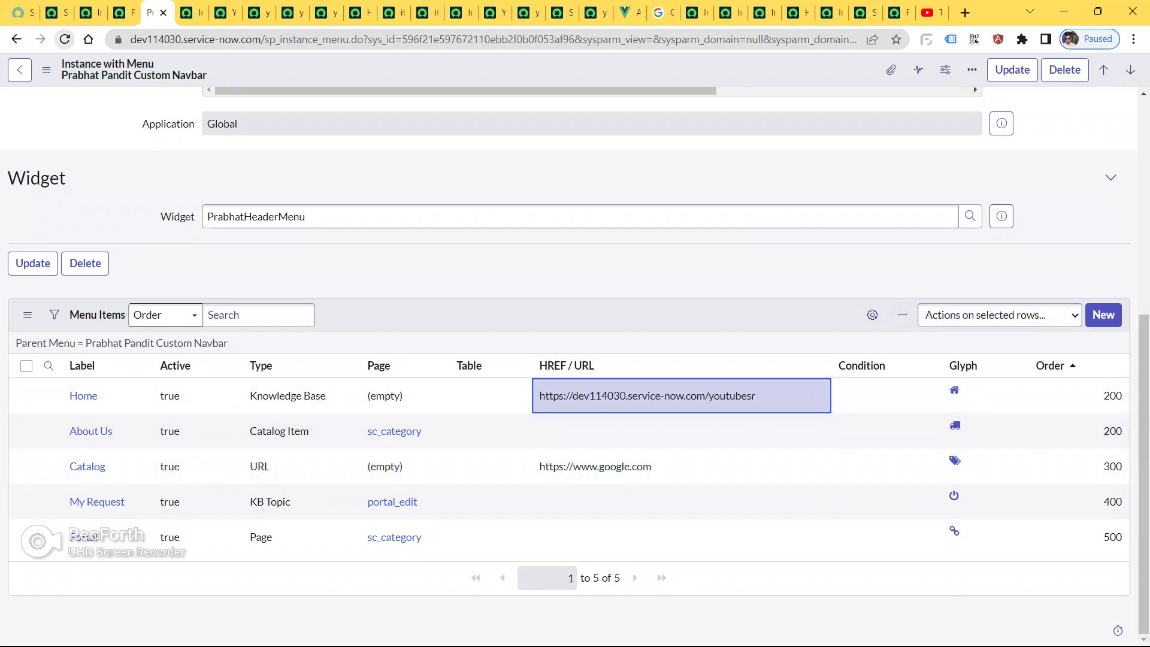
click(65, 39)
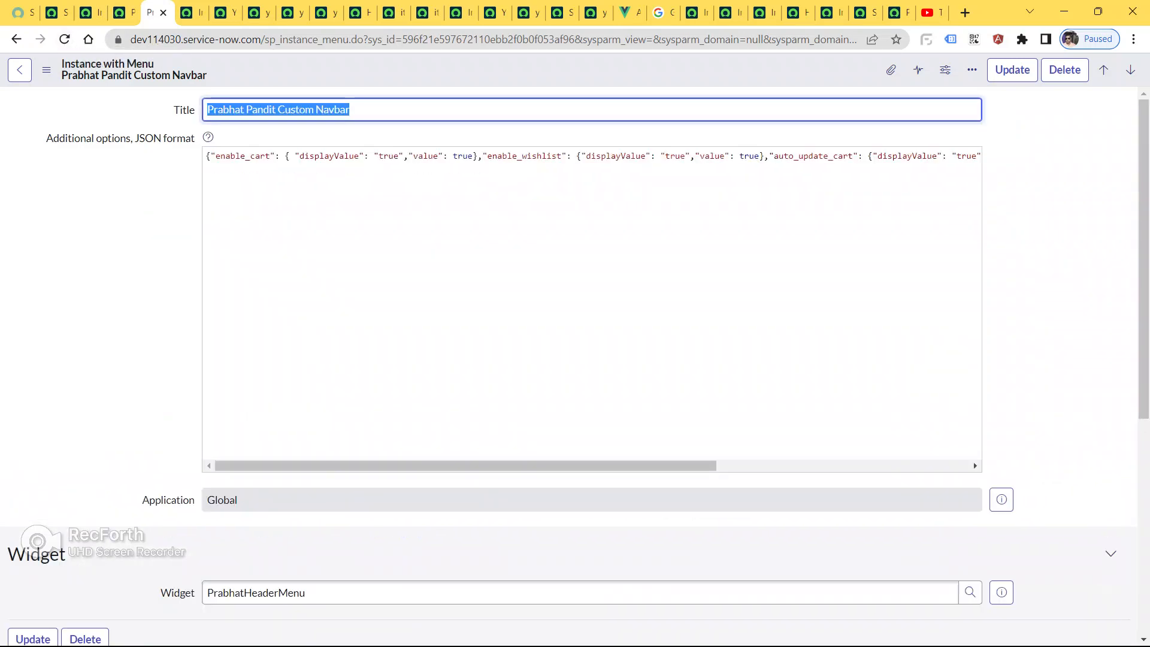
scroll(108, 365, down, 5)
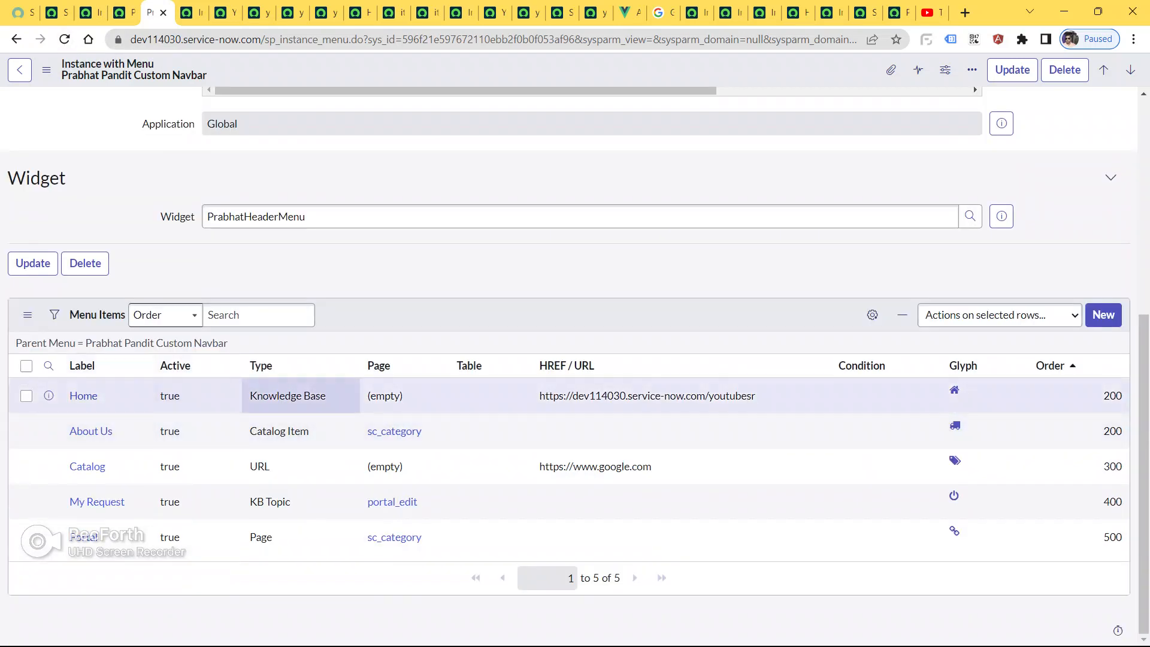
- Return to the youtubesr portal's All Notifications page, reload it and follow the Home breadcrumb
click(628, 12)
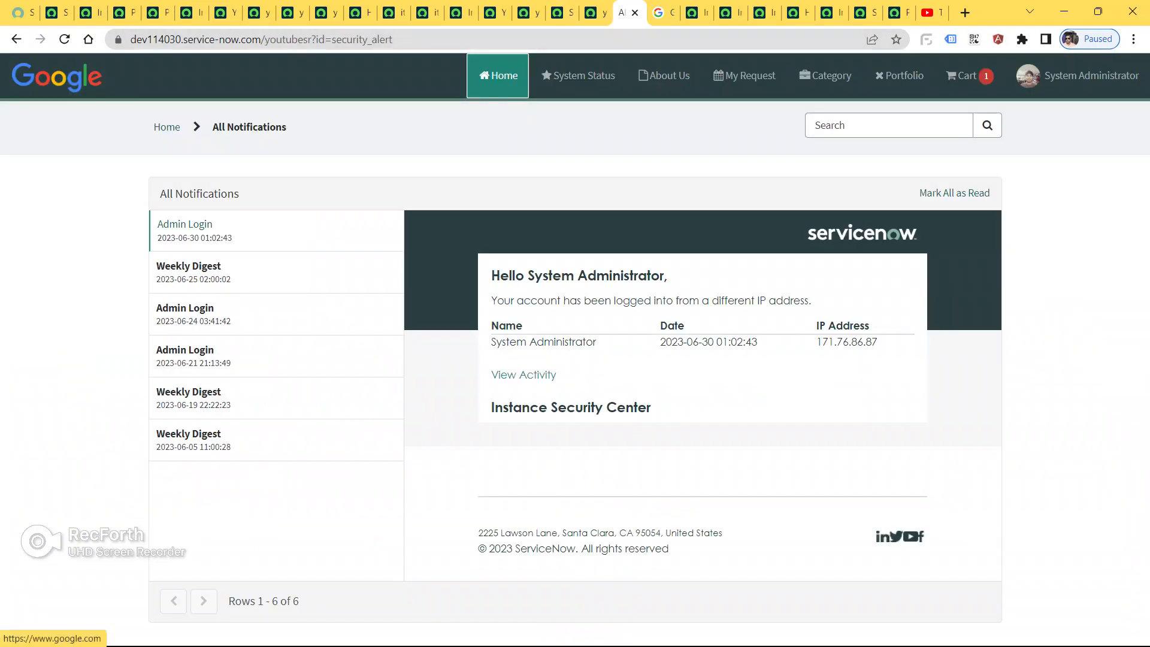
click(64, 40)
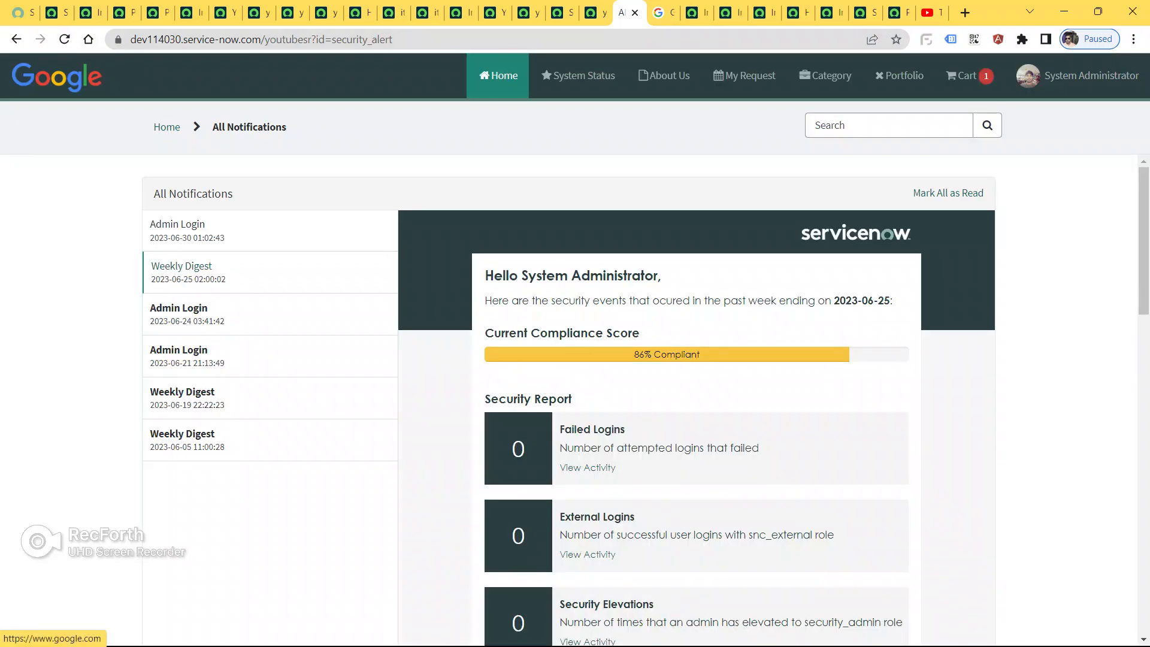
click(166, 127)
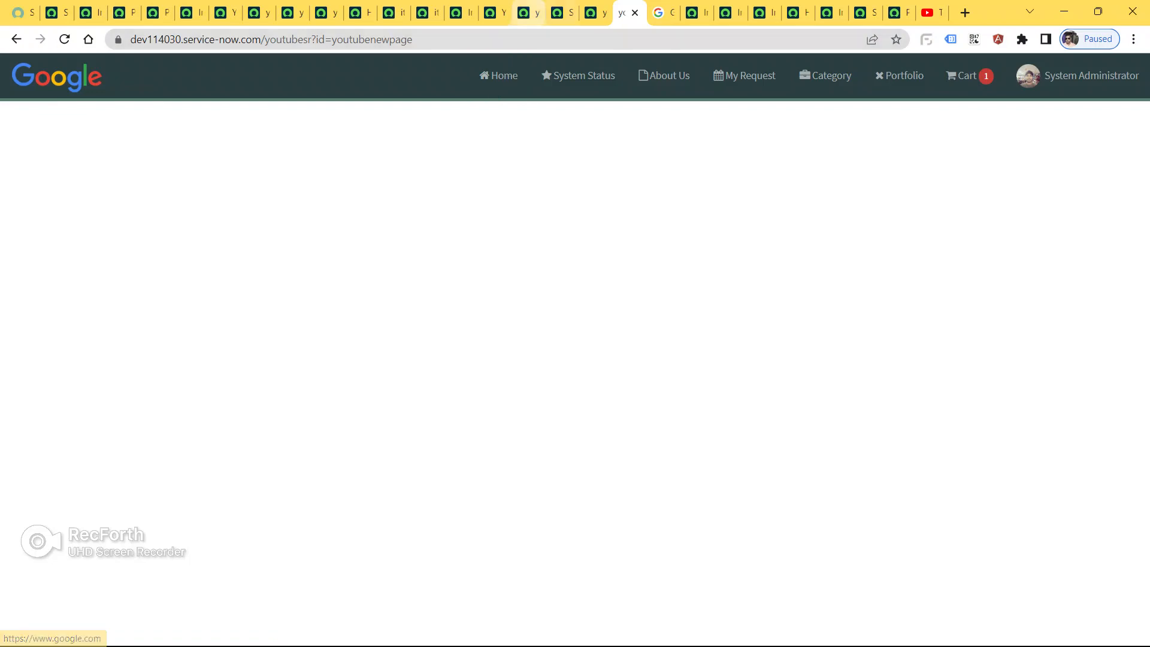
- Open the Home menu item of the Custom Navbar instance to inspect its settings and child items, and close the record
click(157, 13)
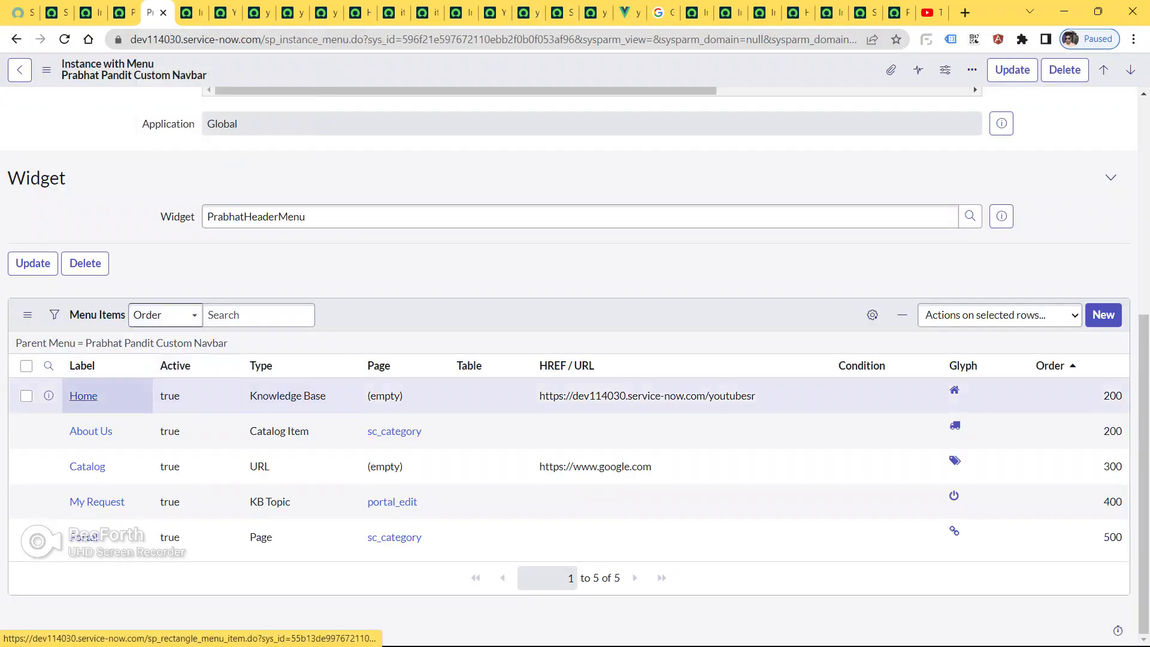
click(84, 395)
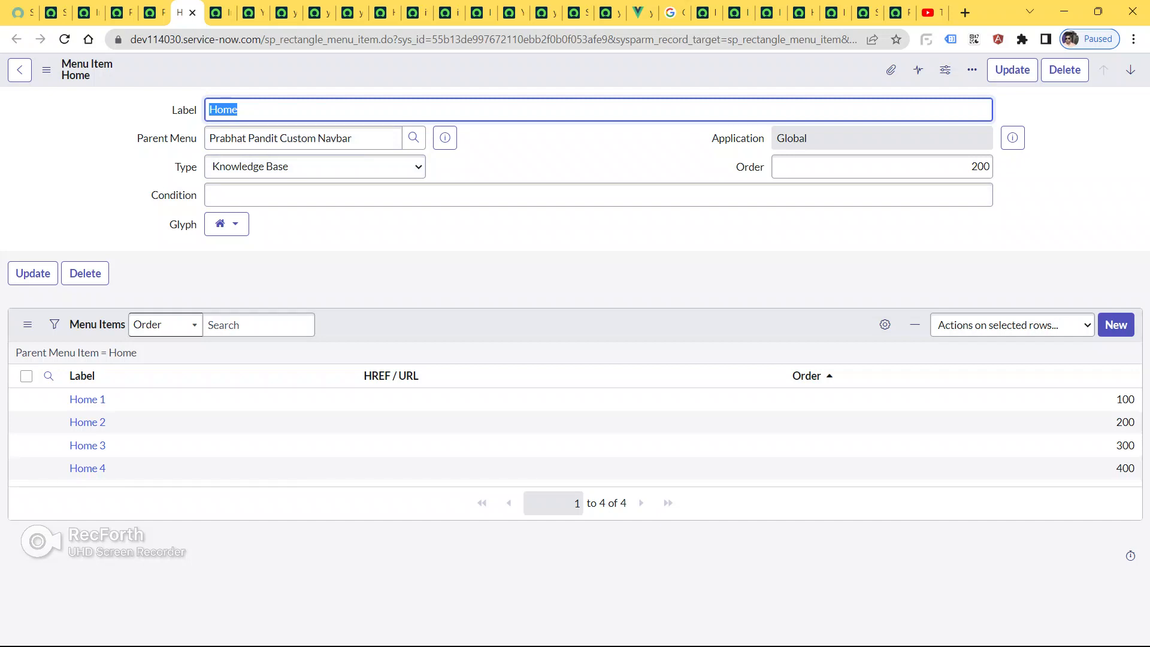
key(ctrl+w)
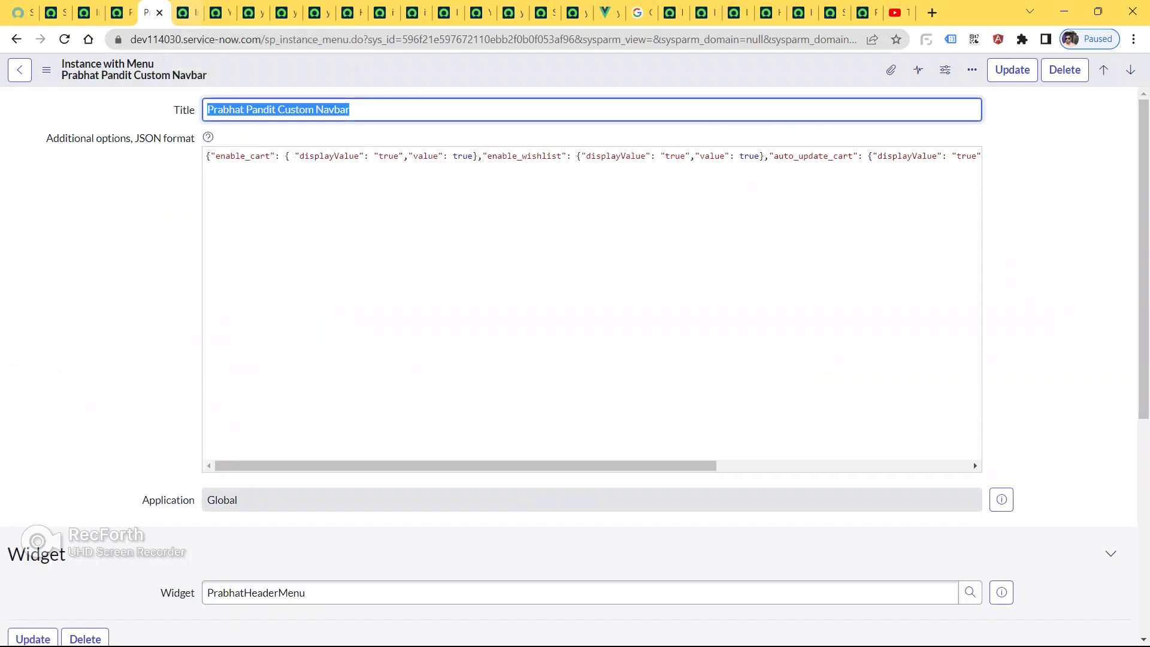
- Close the reference header menu widget and Custom Navbar records to reach the Instances with Menu list
click(121, 13)
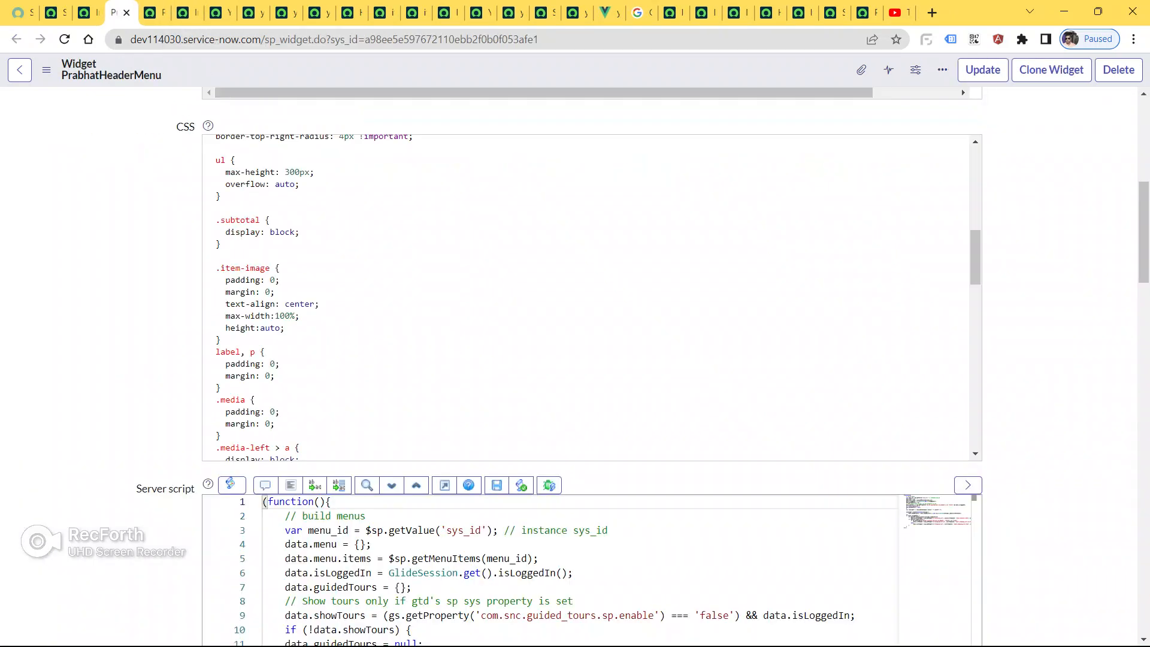
scroll(144, 270, down, 4)
click(129, 13)
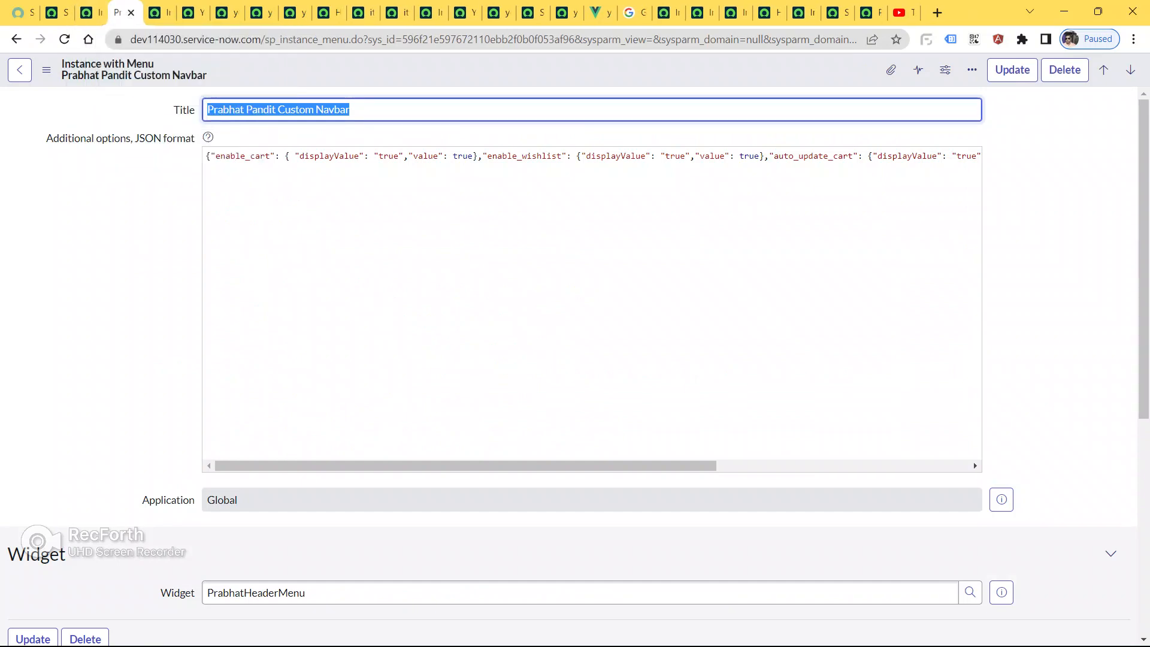
scroll(27, 314, down, 6)
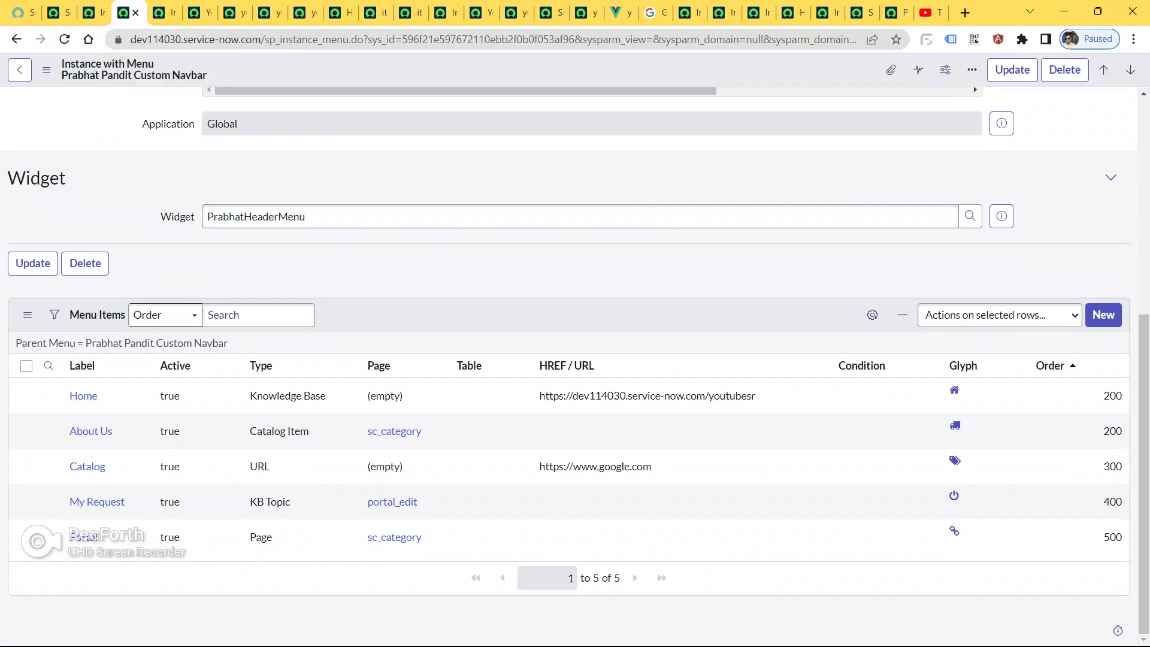
click(135, 13)
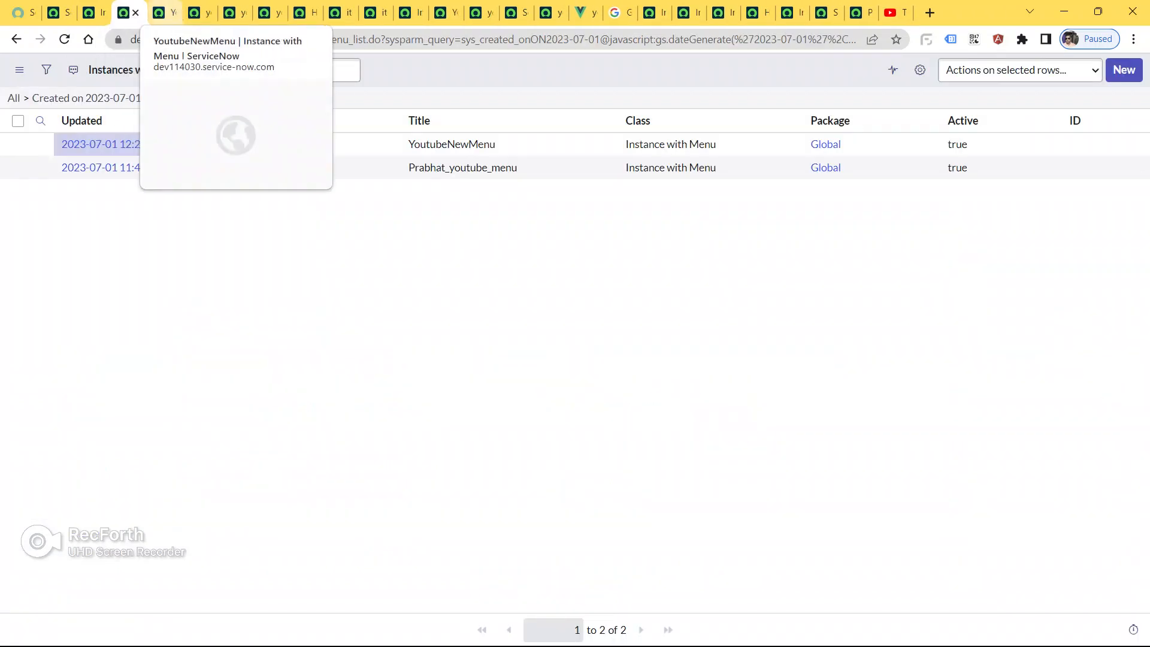
- Open the youtube_menu widget of the YoutubeNewMenu instance and examine its Angular ng-templates list
ctrl+click(296, 145)
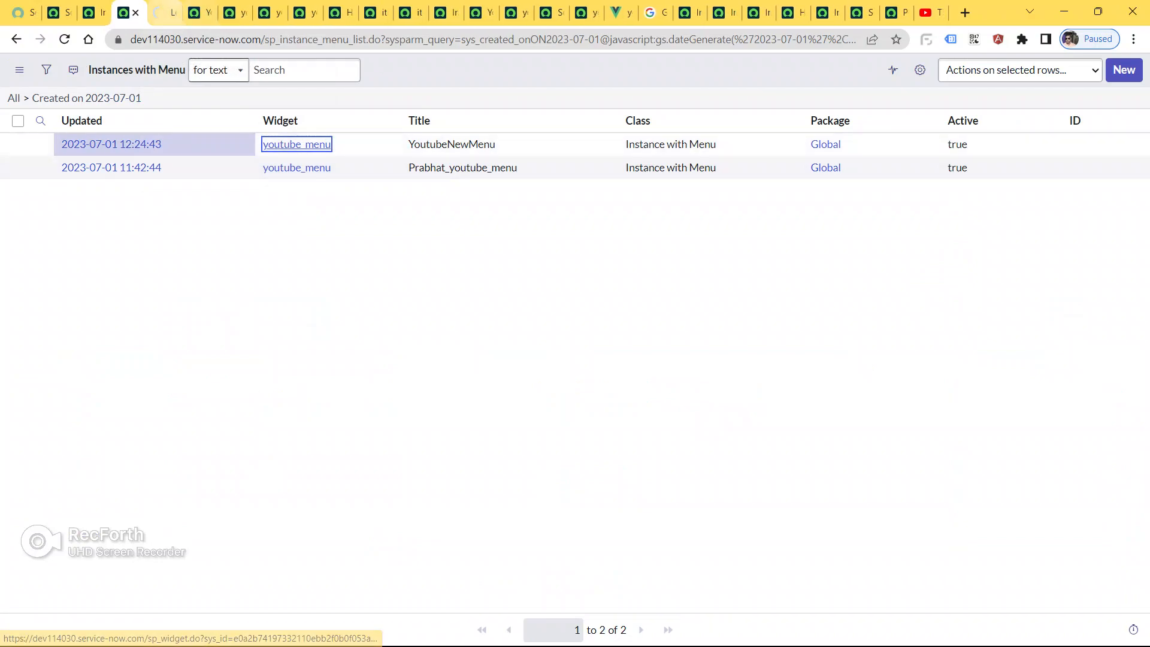
key(ctrl+Tab)
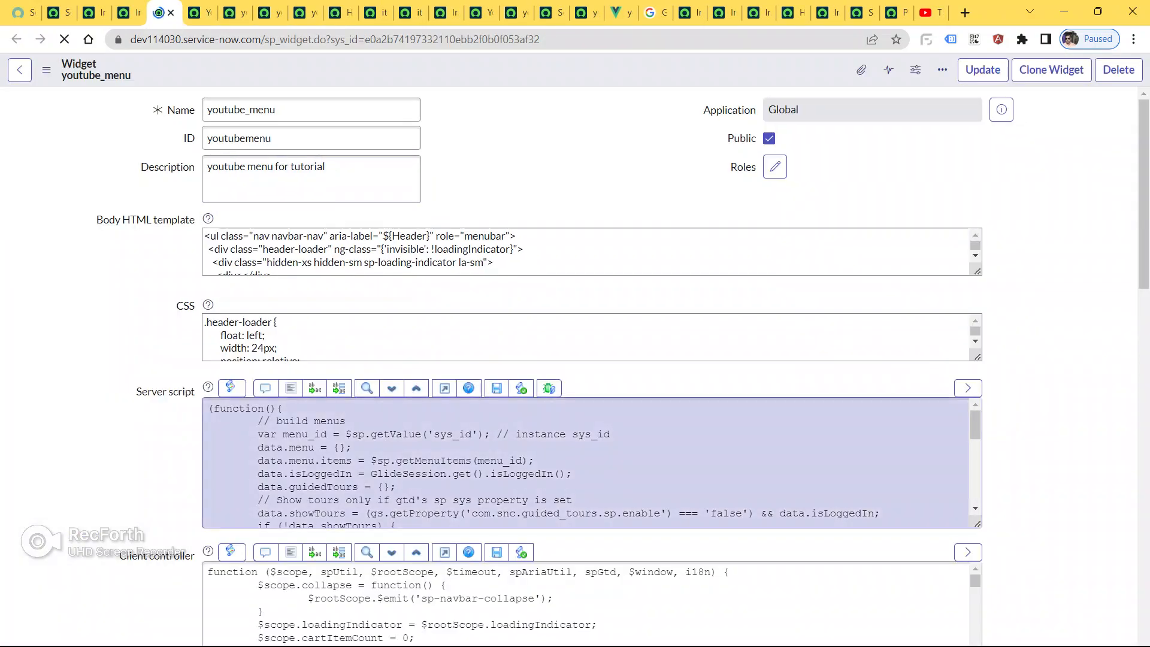
scroll(592, 359, down, 20)
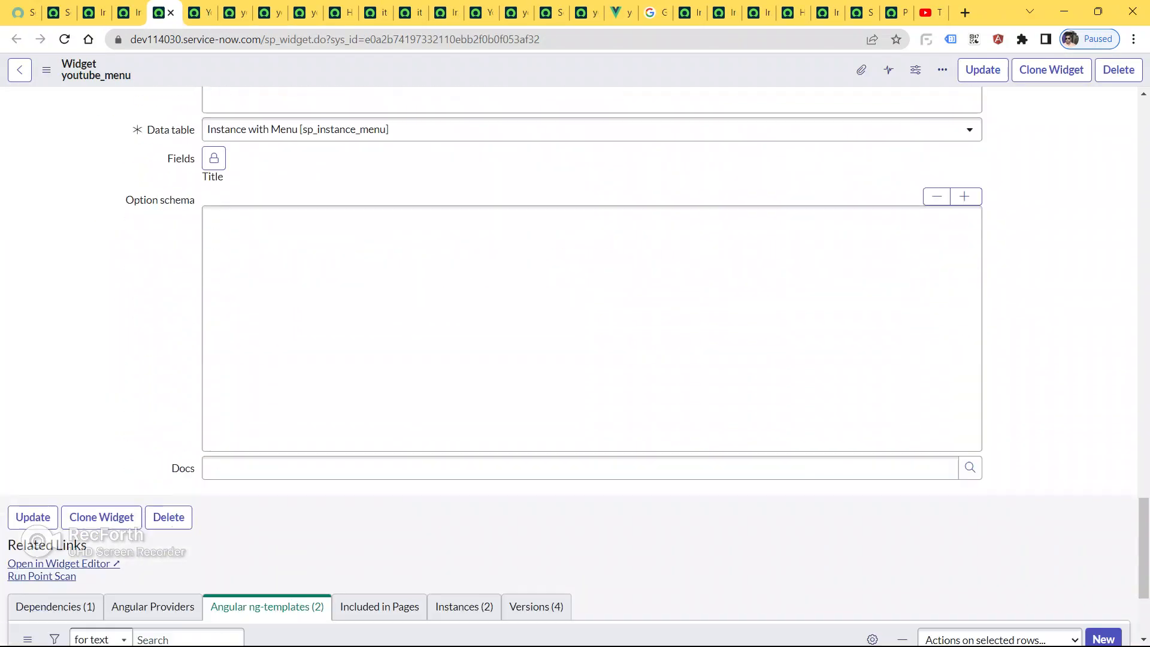
scroll(592, 359, down, 3)
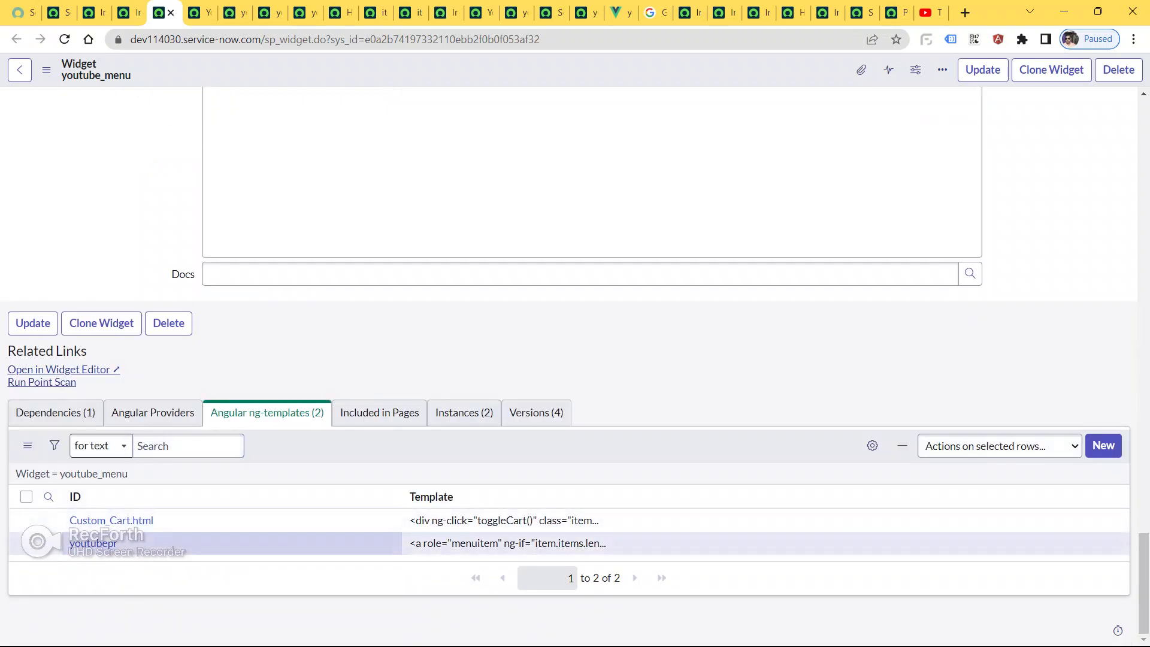
click(129, 13)
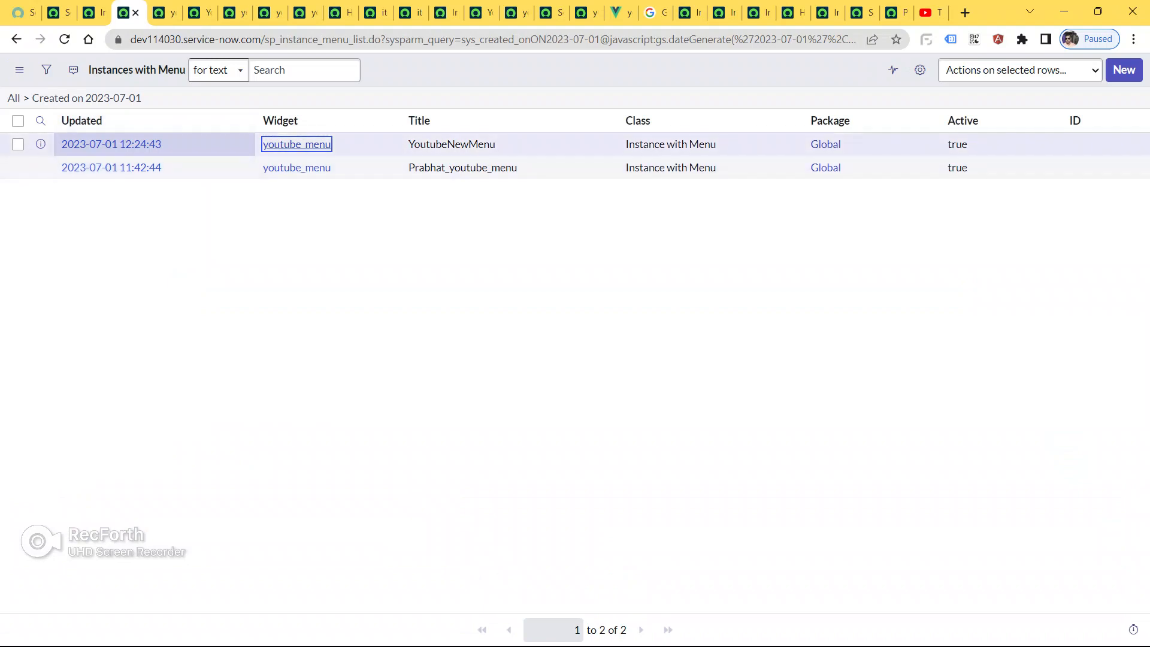
click(111, 144)
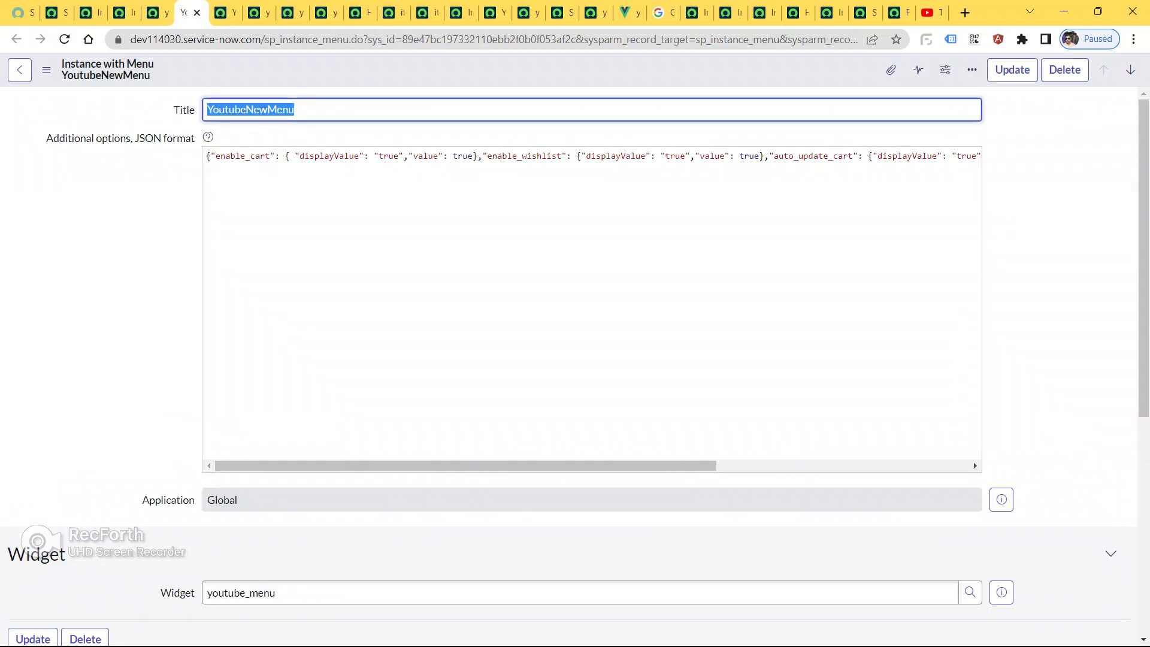
scroll(973, 462, down, 7)
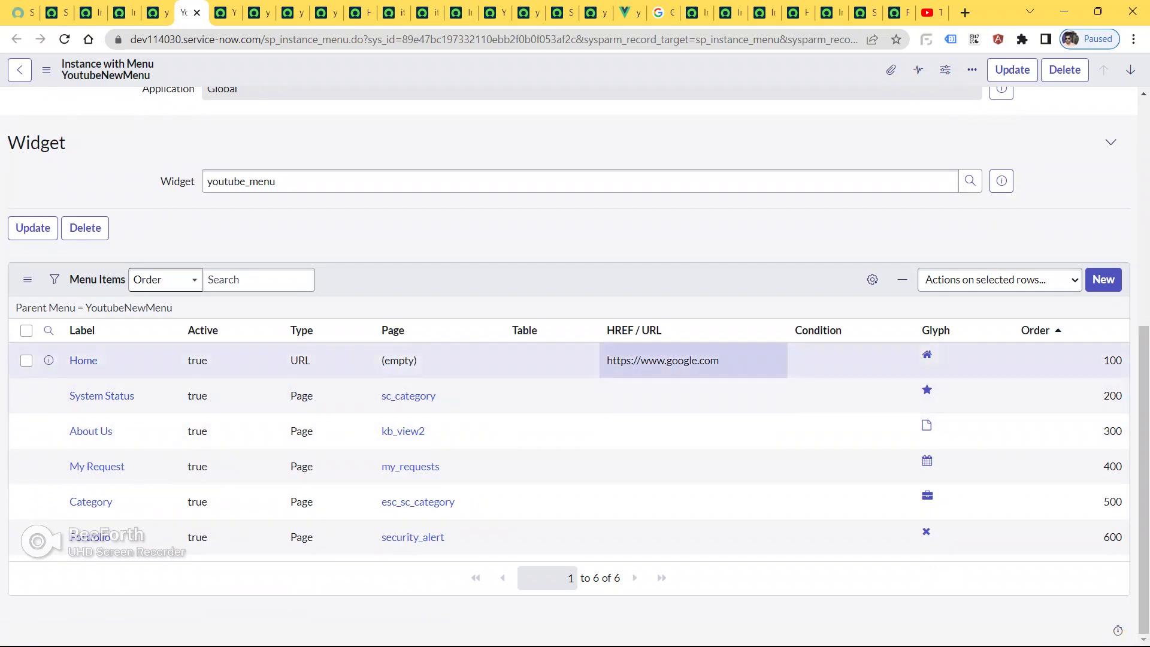
double_click(681, 360)
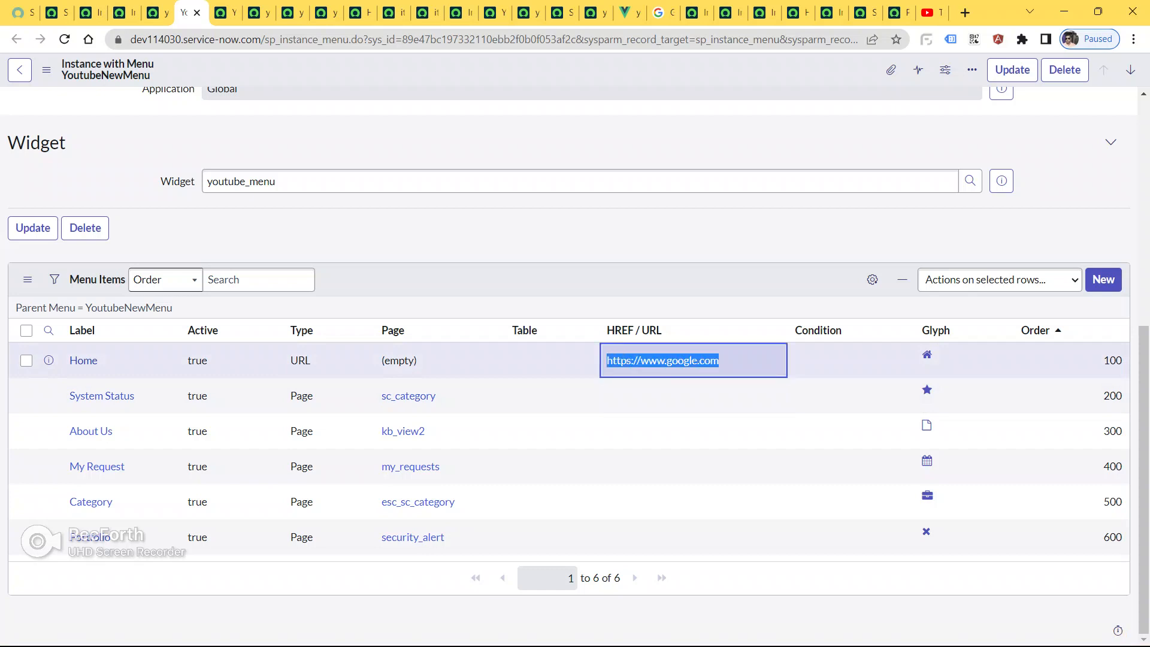
click(692, 360)
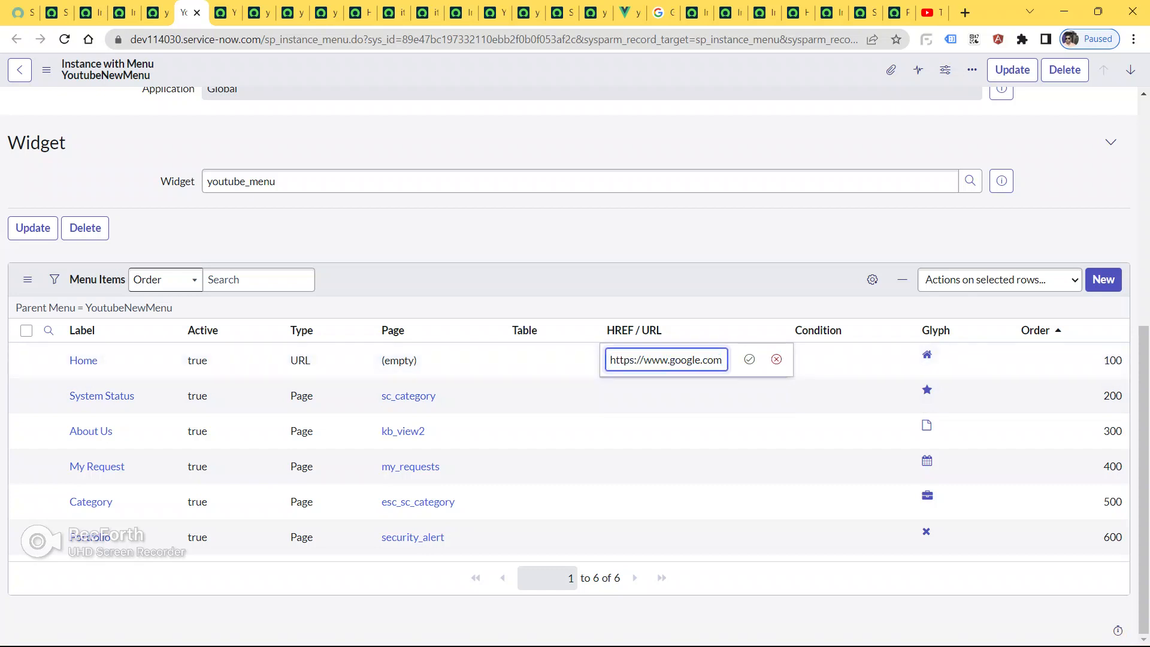
key(ctrl+a)
text(https://dev114030.service-now.com/youtubesp)
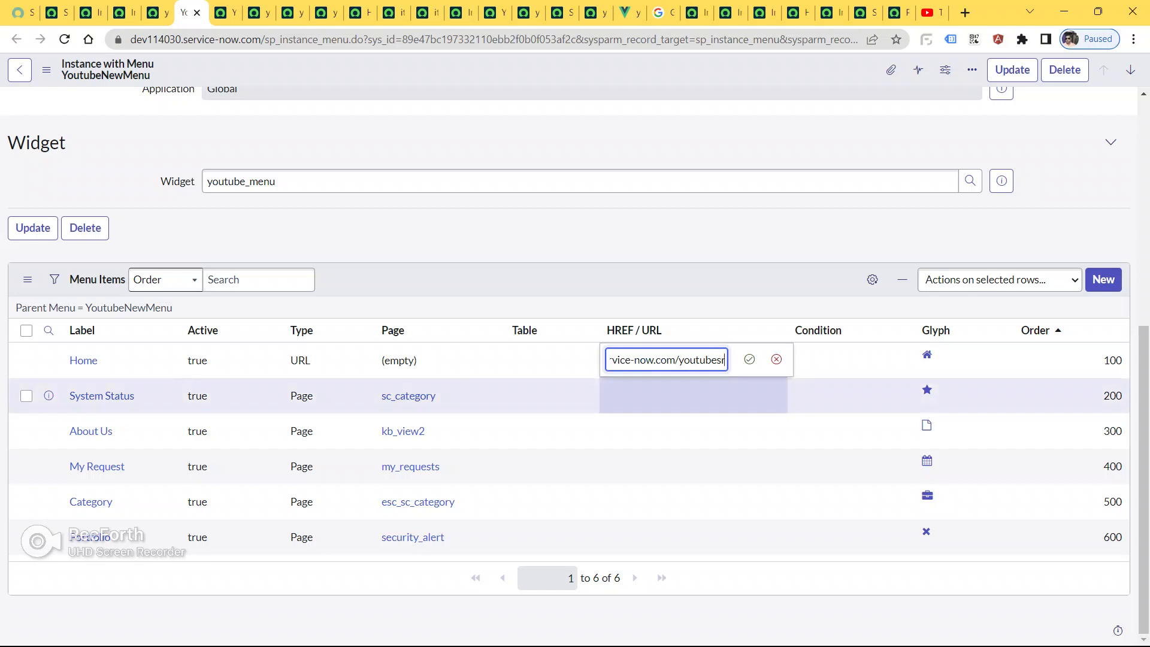
click(749, 359)
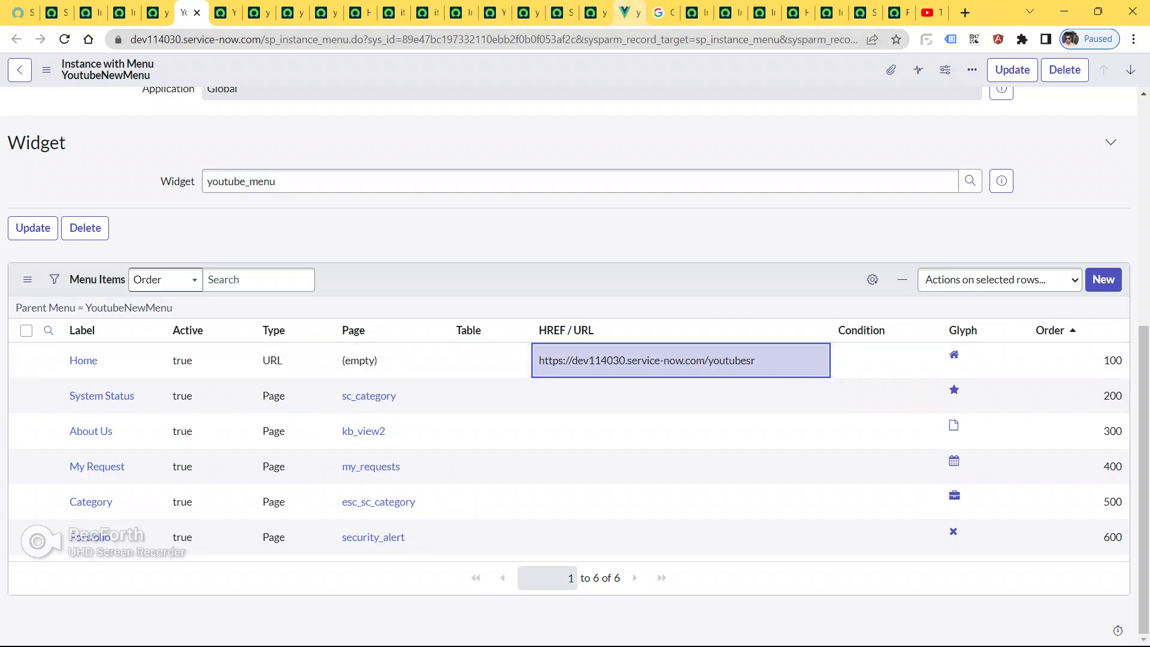
- Reload the youtubenewpage portal page and test the header's Home link
click(626, 12)
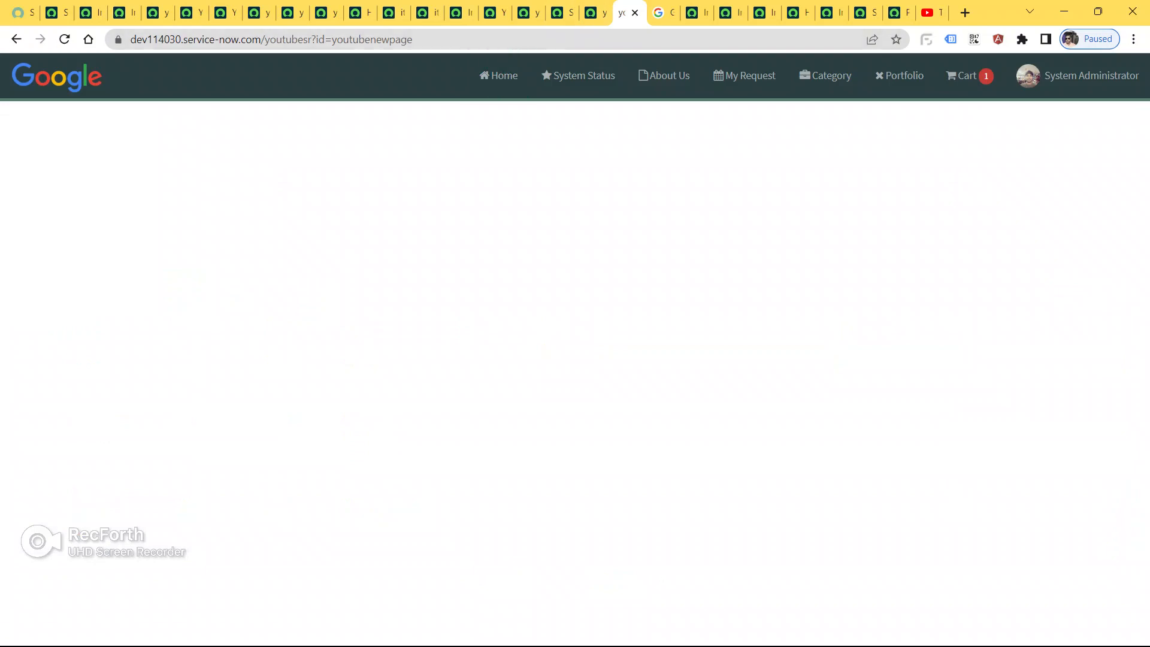
click(501, 40)
key(Return)
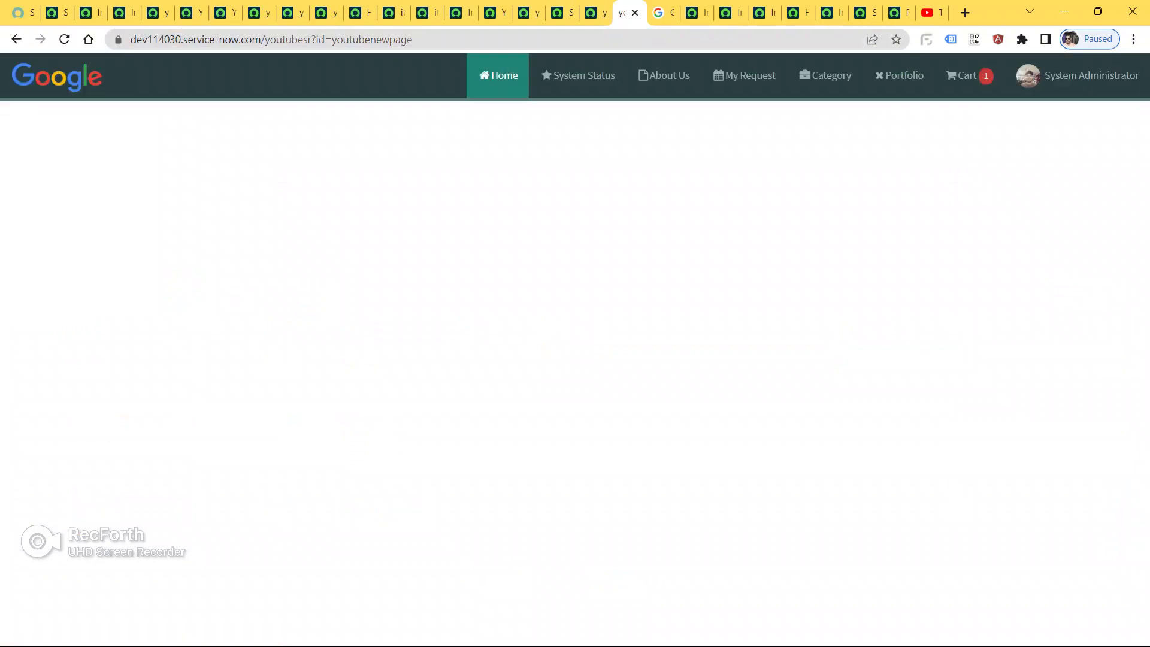
click(498, 75)
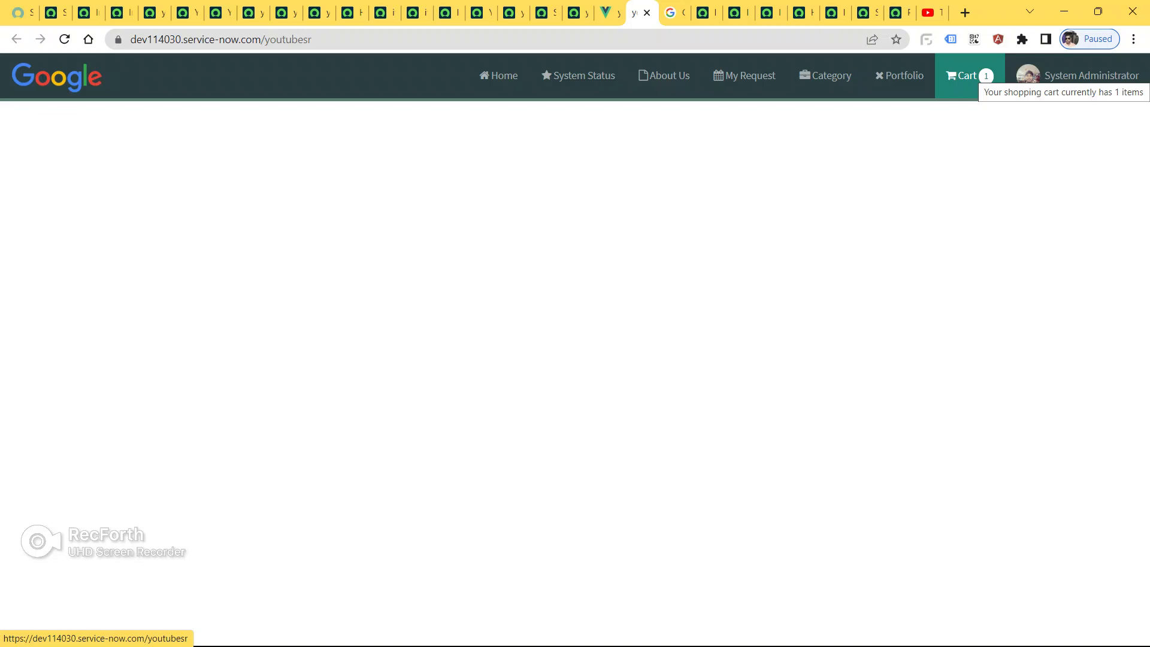
- Check the About Us and Catalog dropdown menus in the reference pp portal's header, and return to the youtubesr portal
click(896, 12)
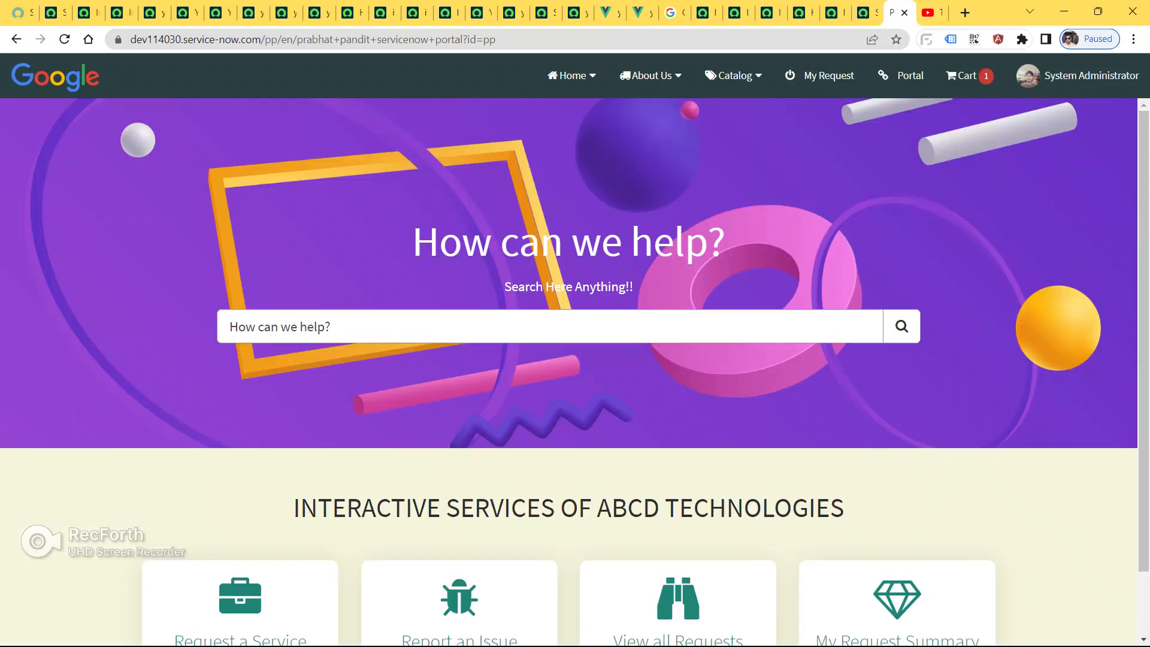
click(650, 76)
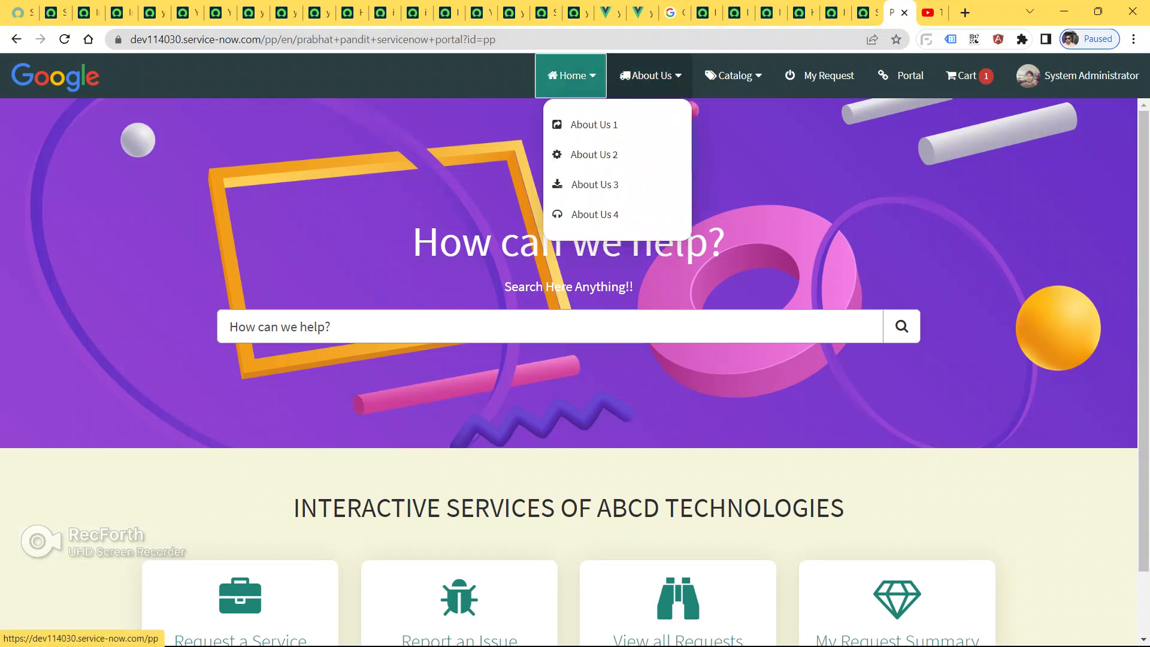
click(571, 76)
click(650, 76)
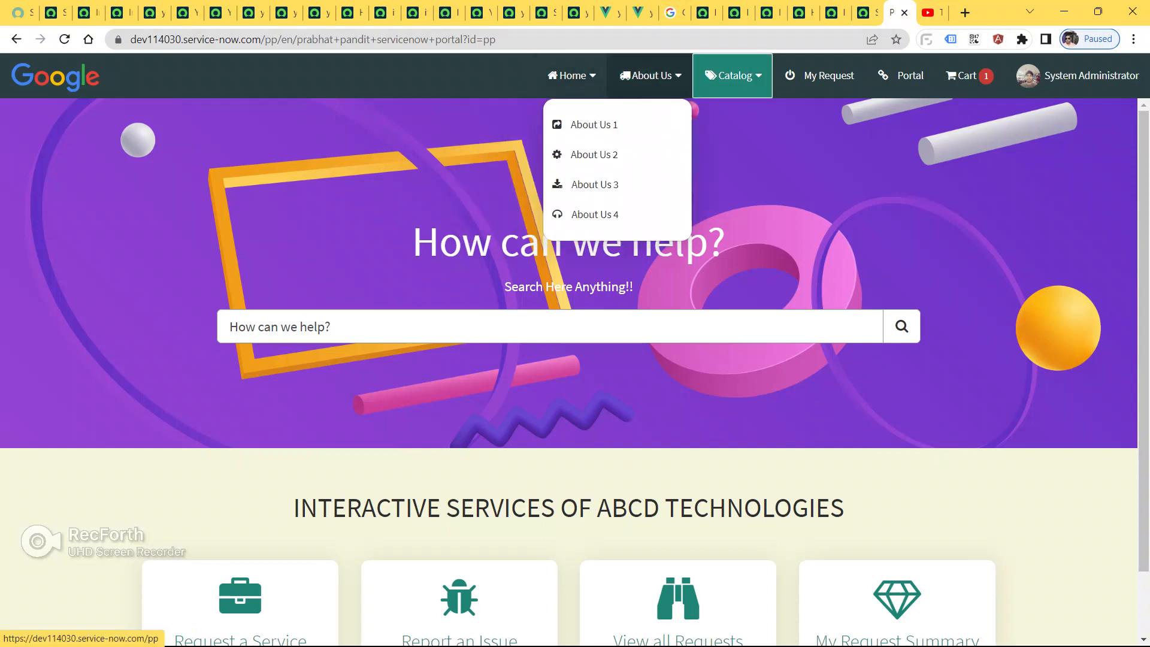
click(732, 76)
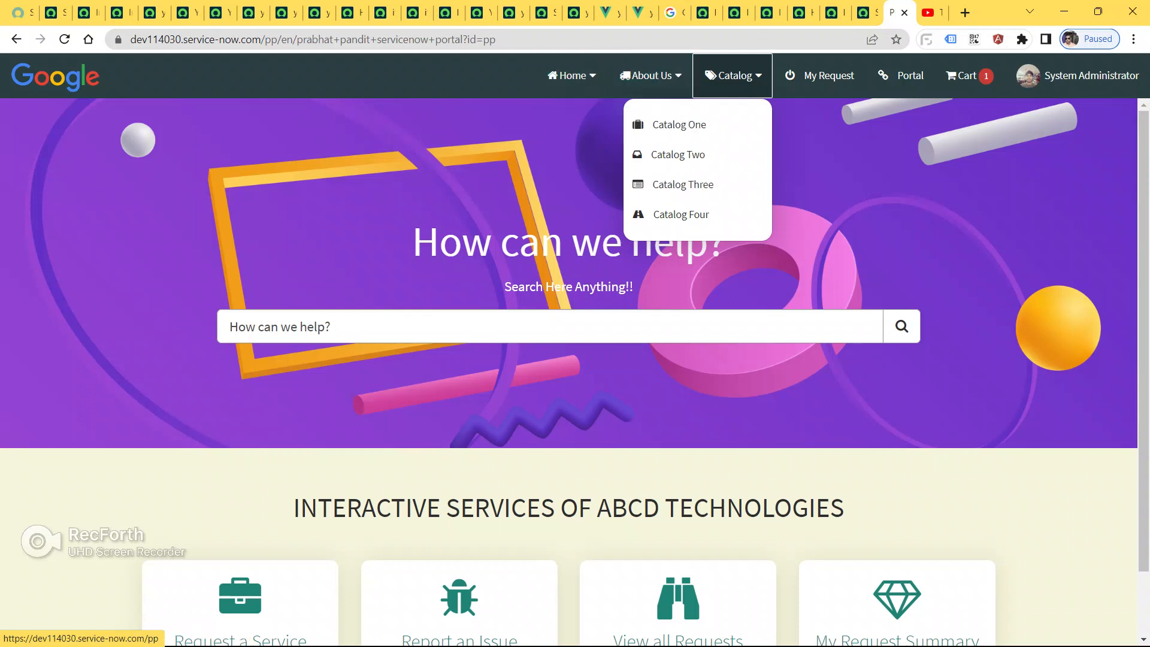
click(638, 12)
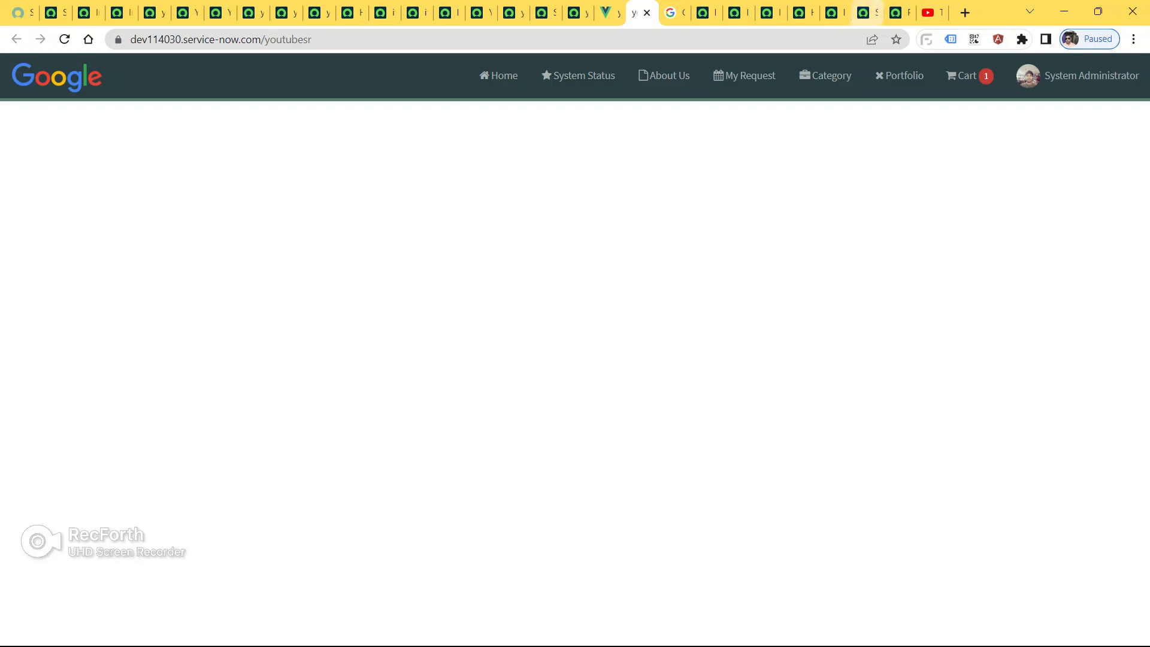
click(931, 13)
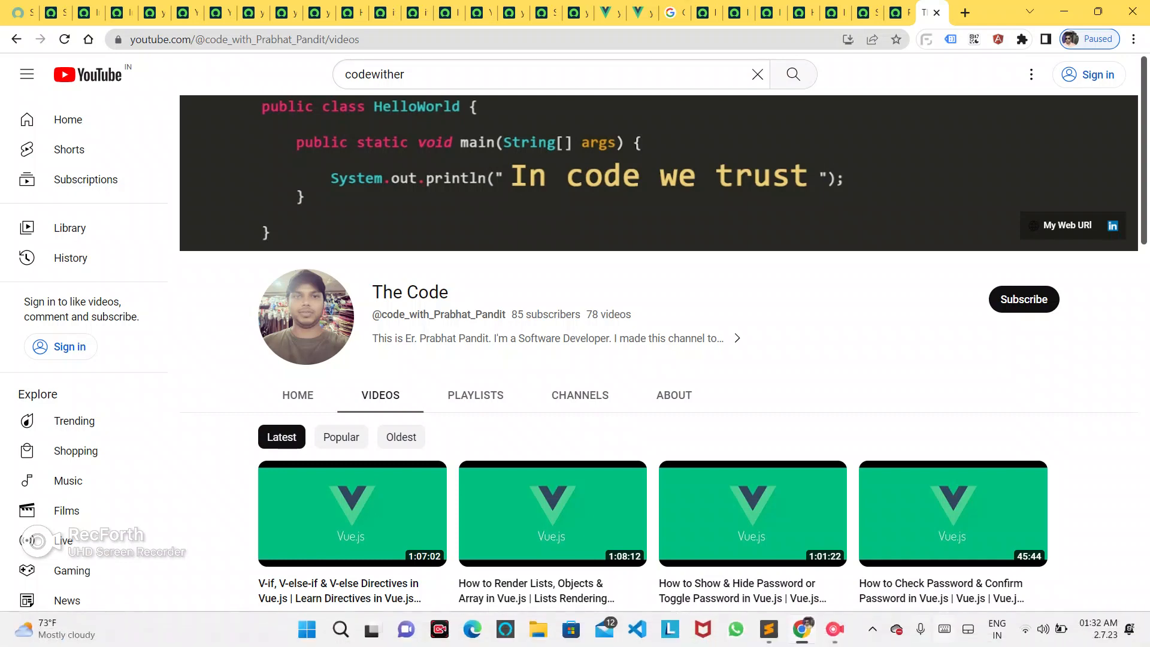
click(834, 629)
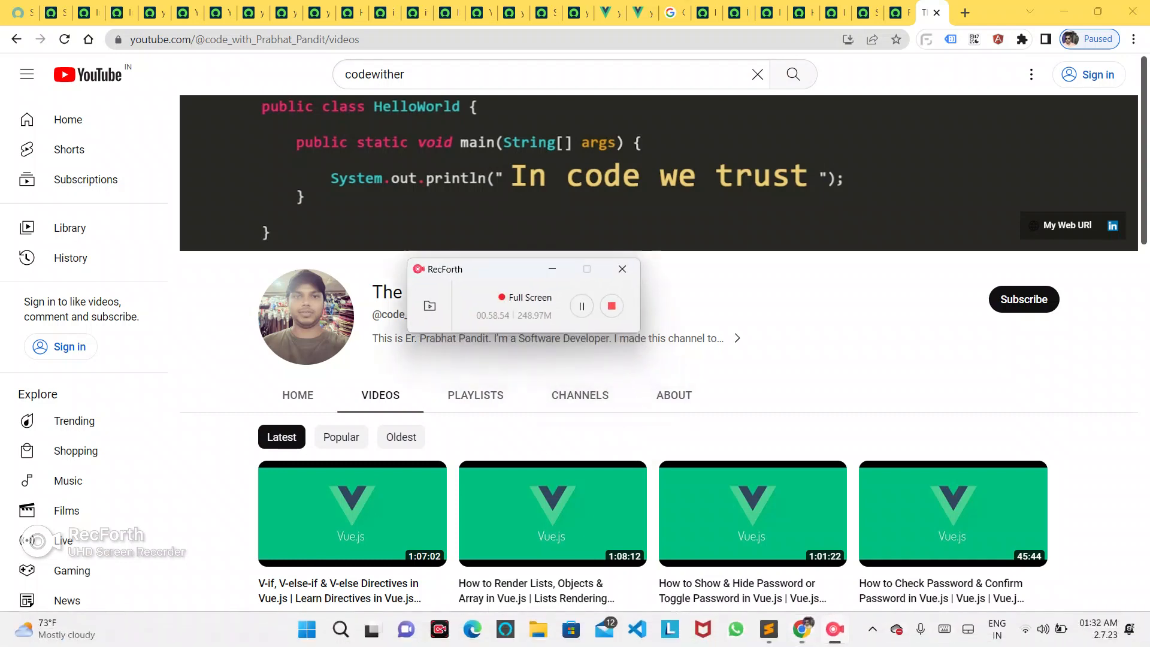